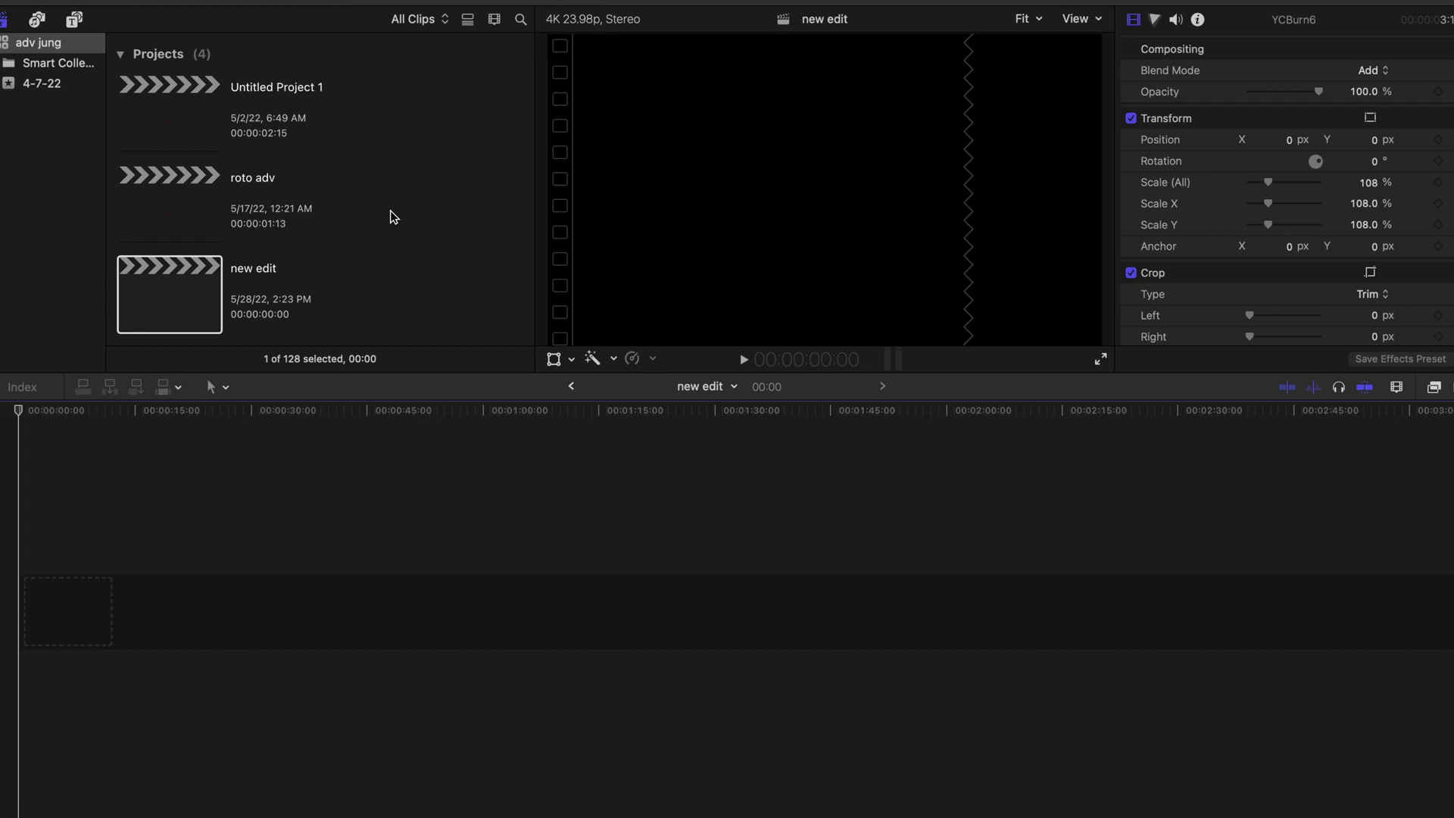
Look through the library's projects and clips, and view the My Book drive's contents in the media import window.
{"action": "scroll", "coordinate": [389, 217], "scroll_direction": "down", "scroll_amount": 15}
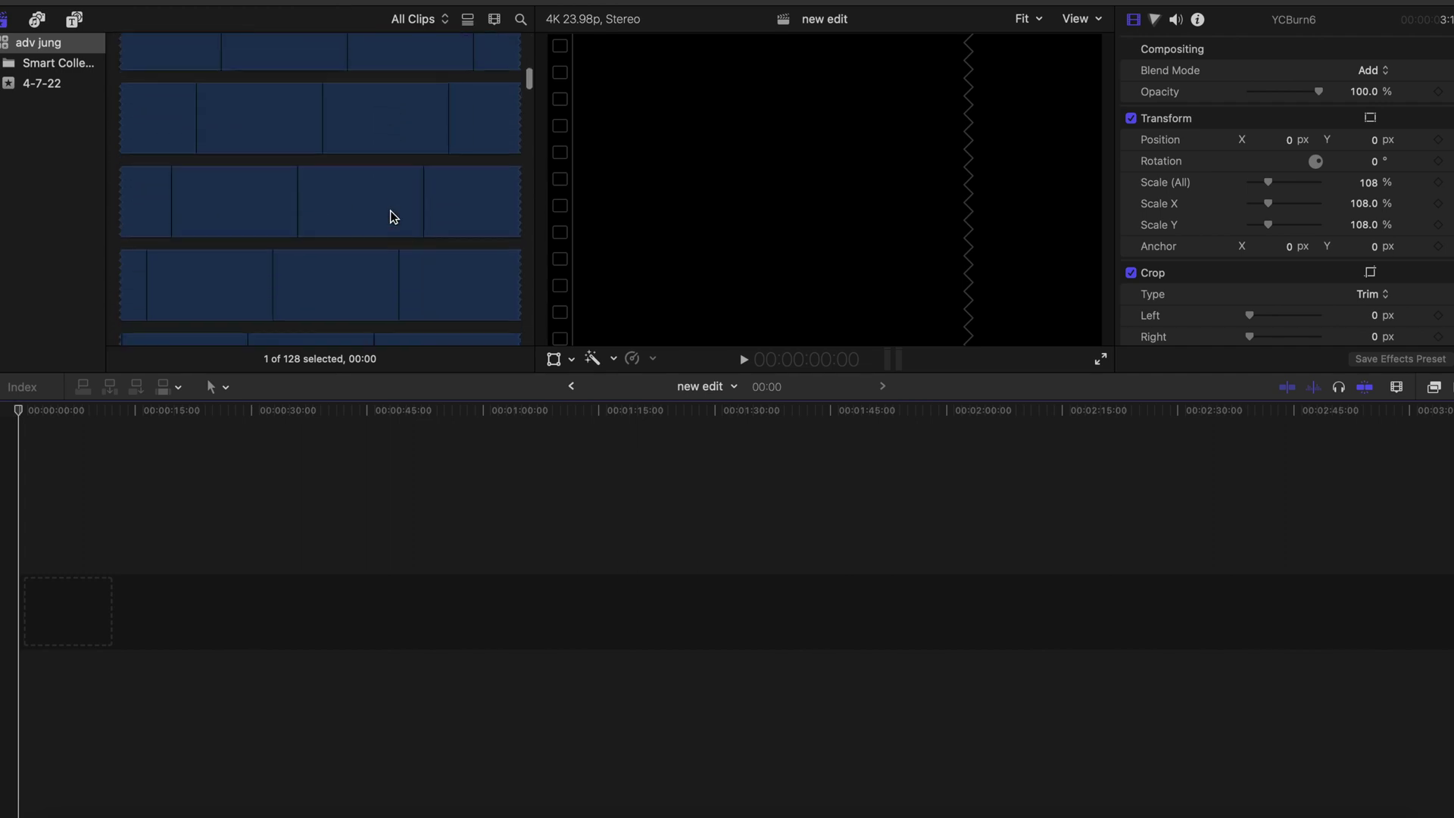
{"action": "scroll", "coordinate": [389, 217], "scroll_direction": "down", "scroll_amount": 6}
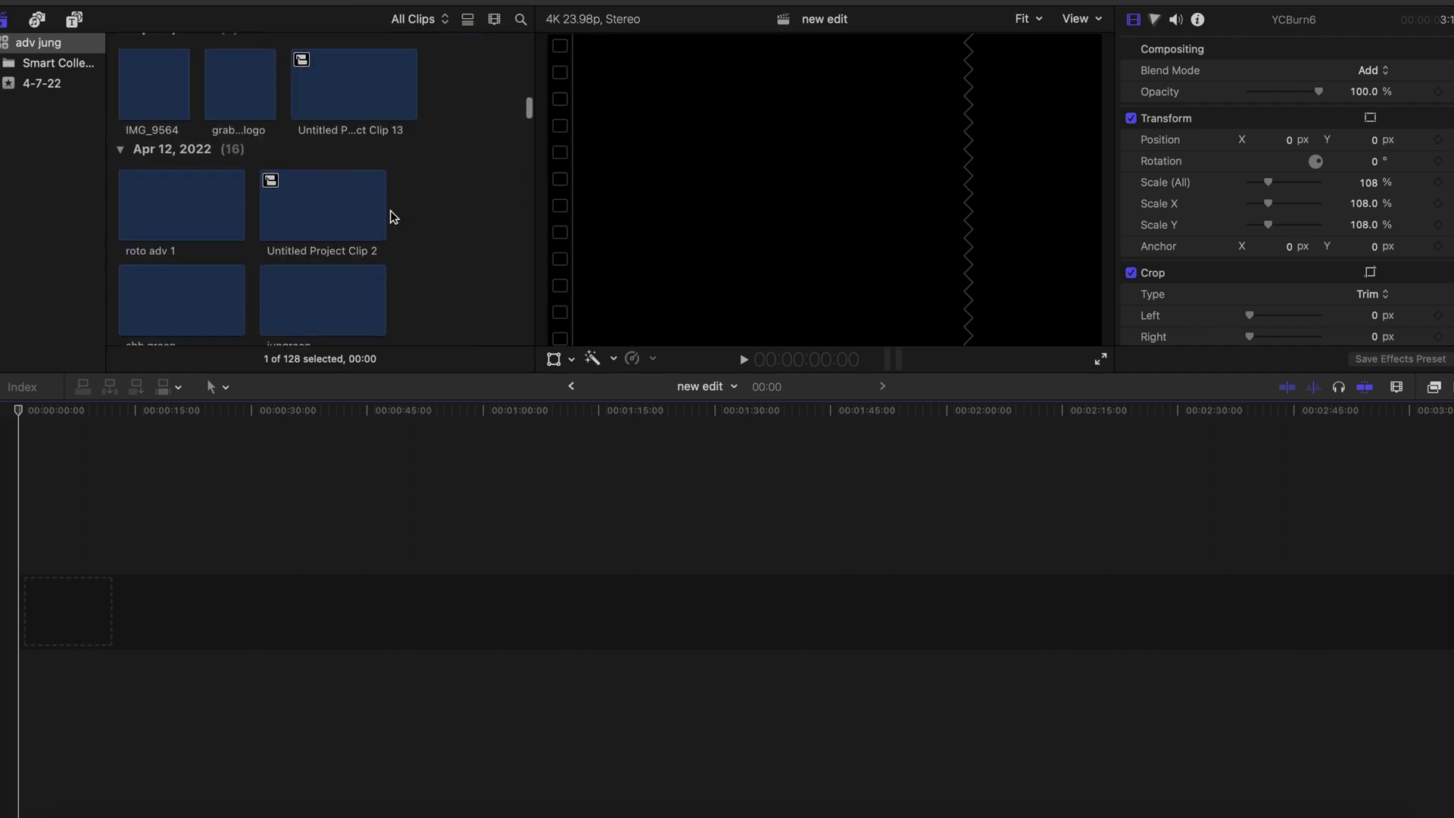
{"action": "scroll", "coordinate": [390, 212], "scroll_direction": "up", "scroll_amount": 15}
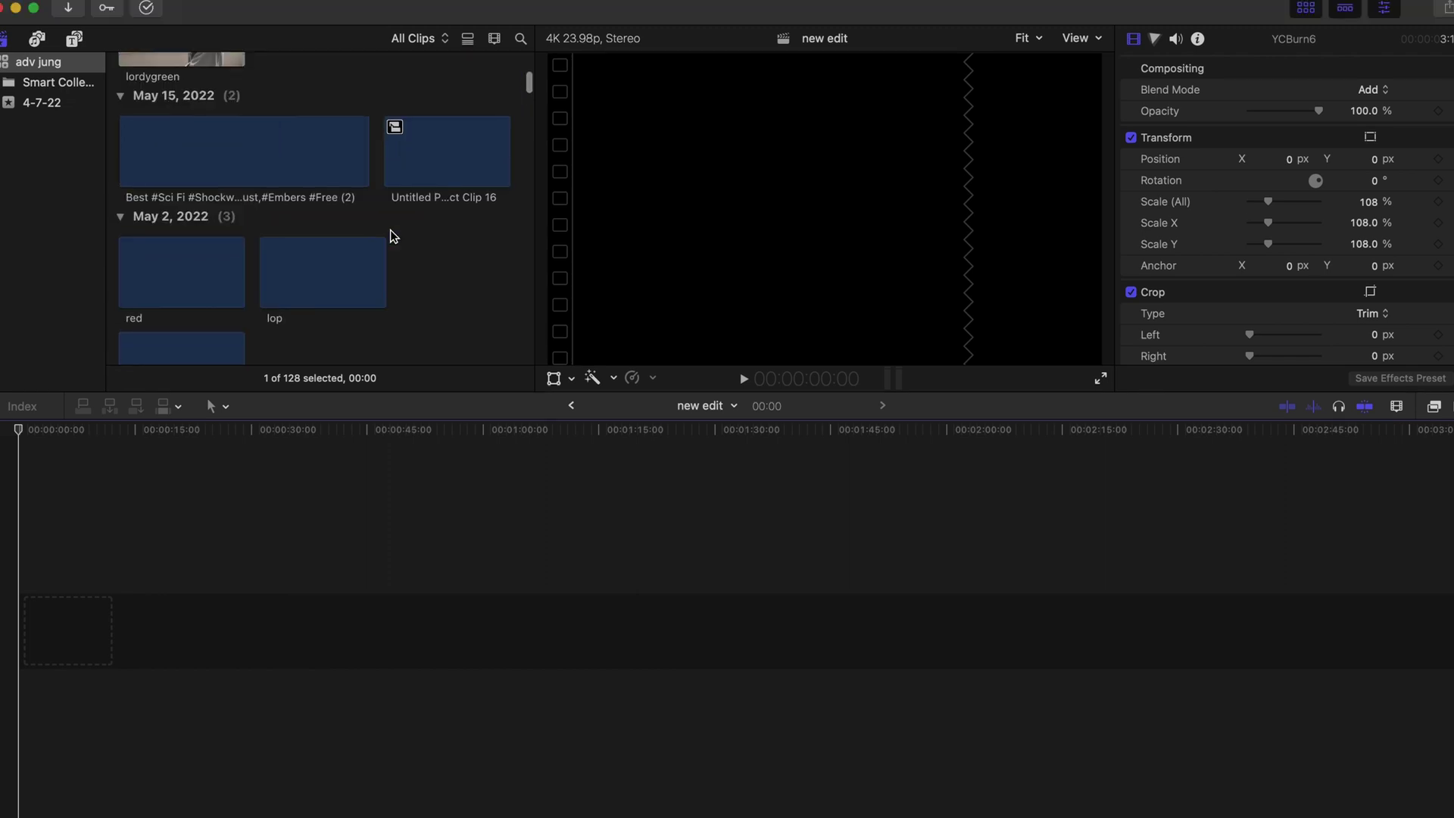
{"action": "scroll", "coordinate": [390, 230], "scroll_direction": "up", "scroll_amount": 5}
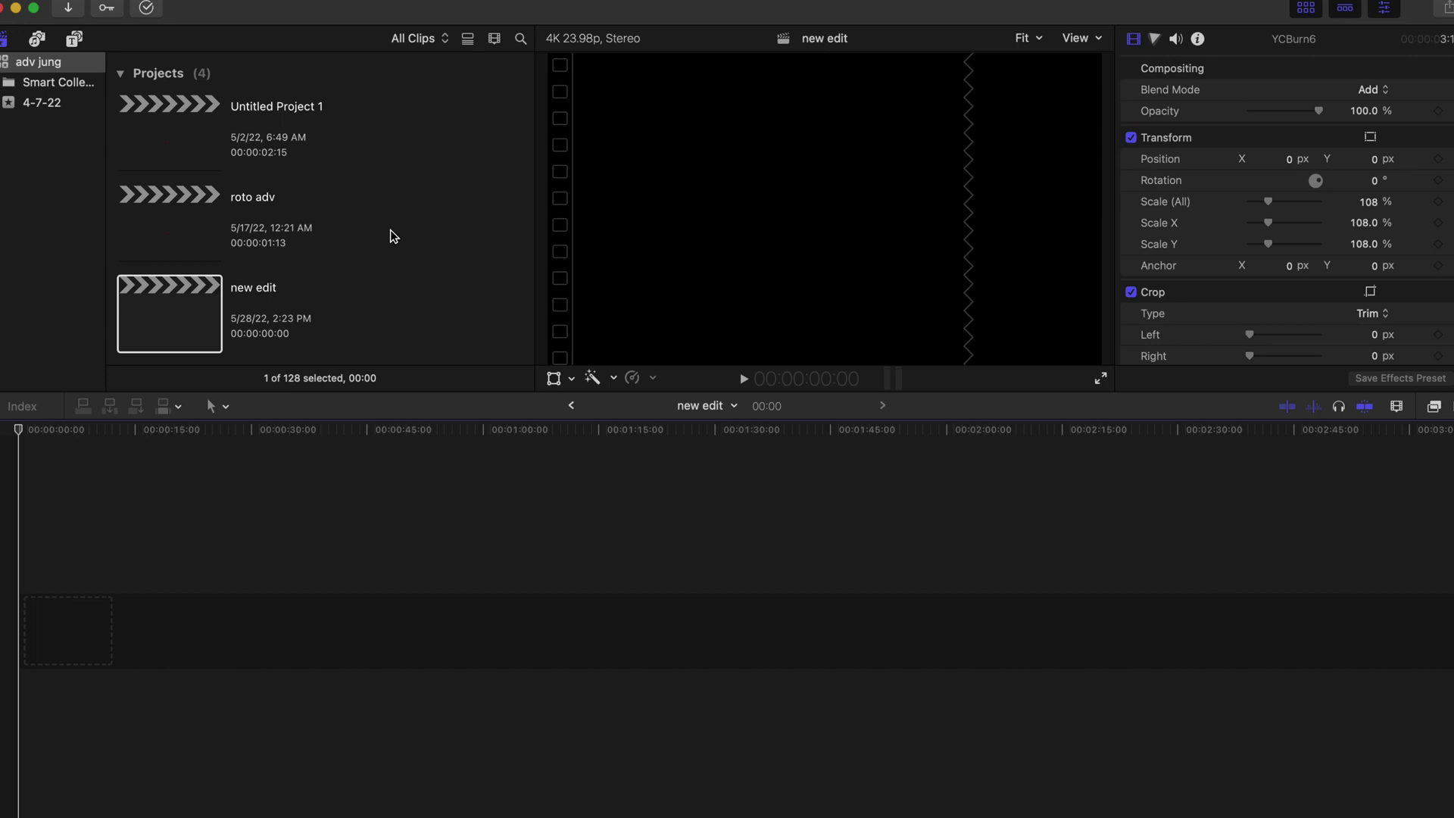
{"action": "left_click", "coordinate": [72, 11]}
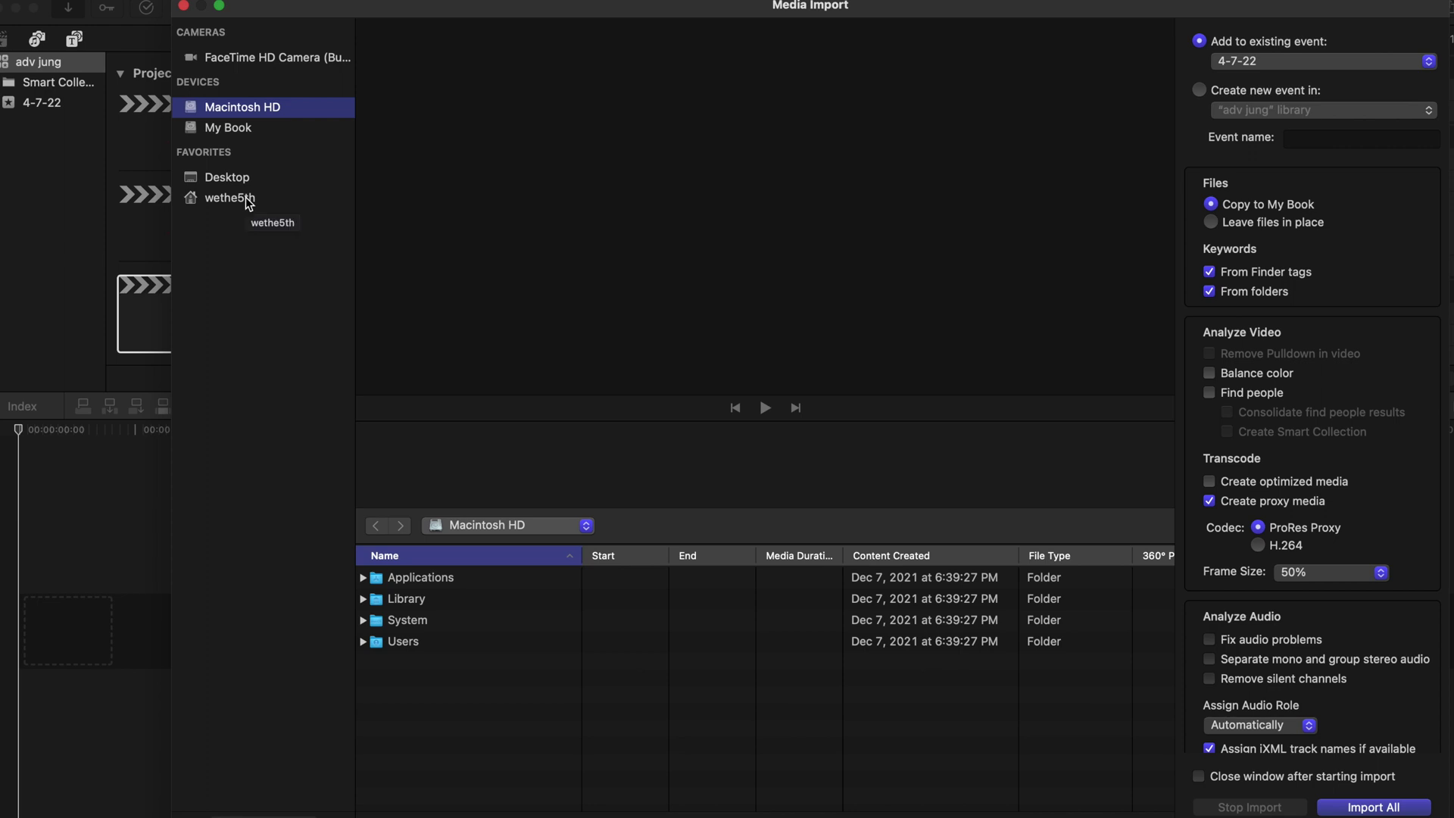
{"action": "left_click", "coordinate": [220, 128]}
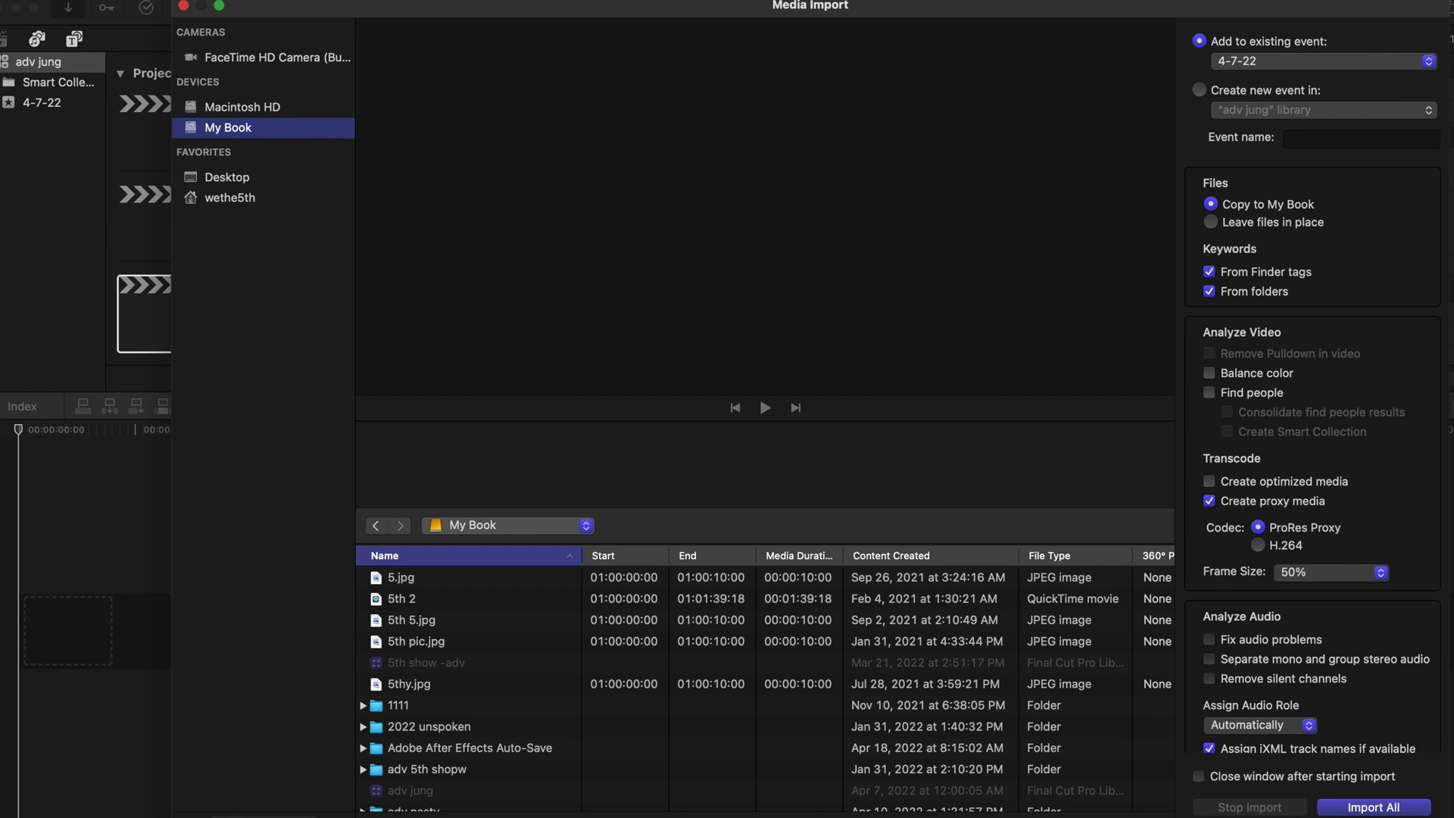
{"action": "left_click", "coordinate": [180, 4]}
Hide the media browser and show it again.
{"action": "scroll", "coordinate": [312, 242], "scroll_direction": "down", "scroll_amount": 5}
{"action": "scroll", "coordinate": [317, 248], "scroll_direction": "down", "scroll_amount": 4}
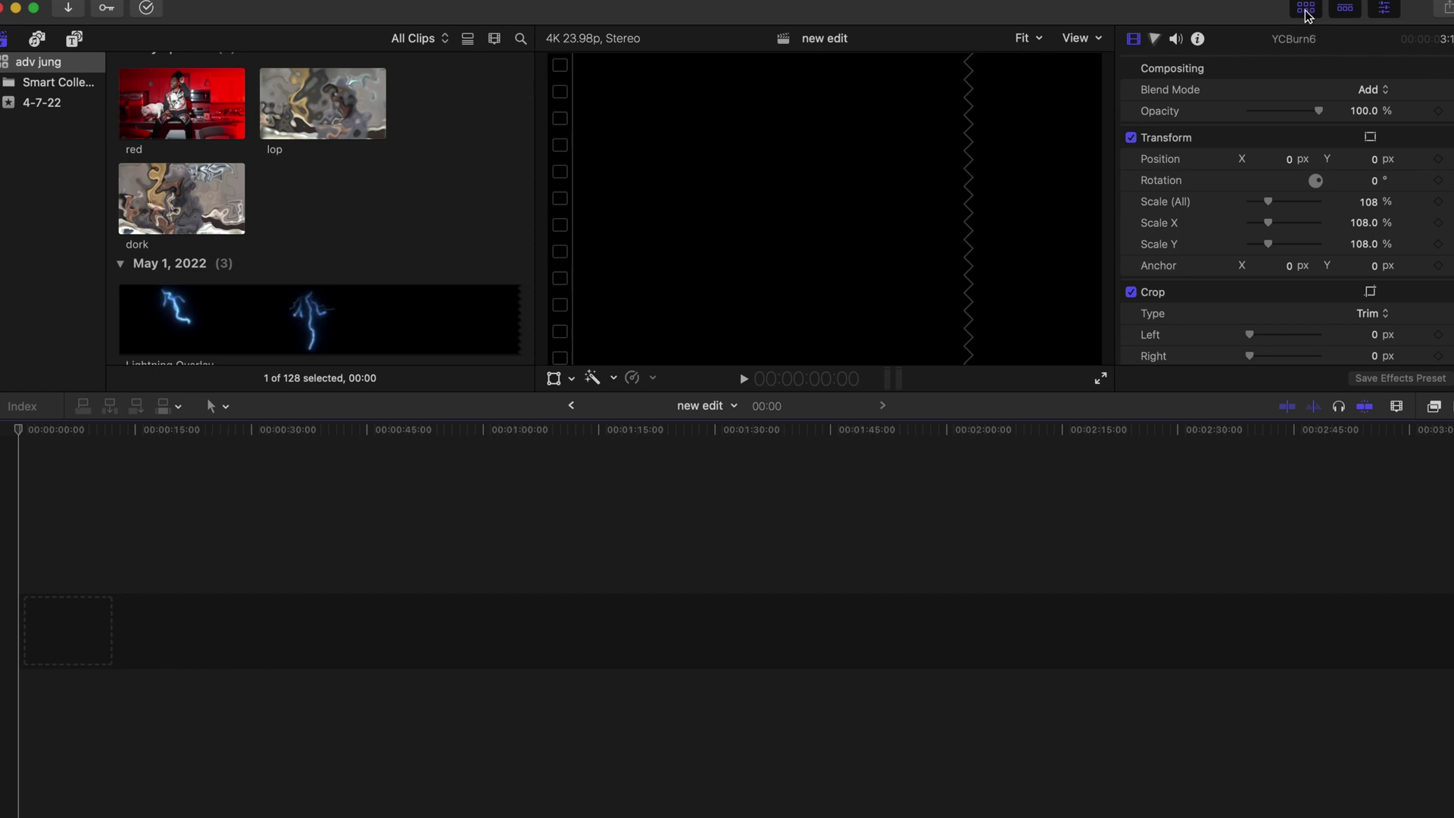
{"action": "left_click", "coordinate": [1331, 11]}
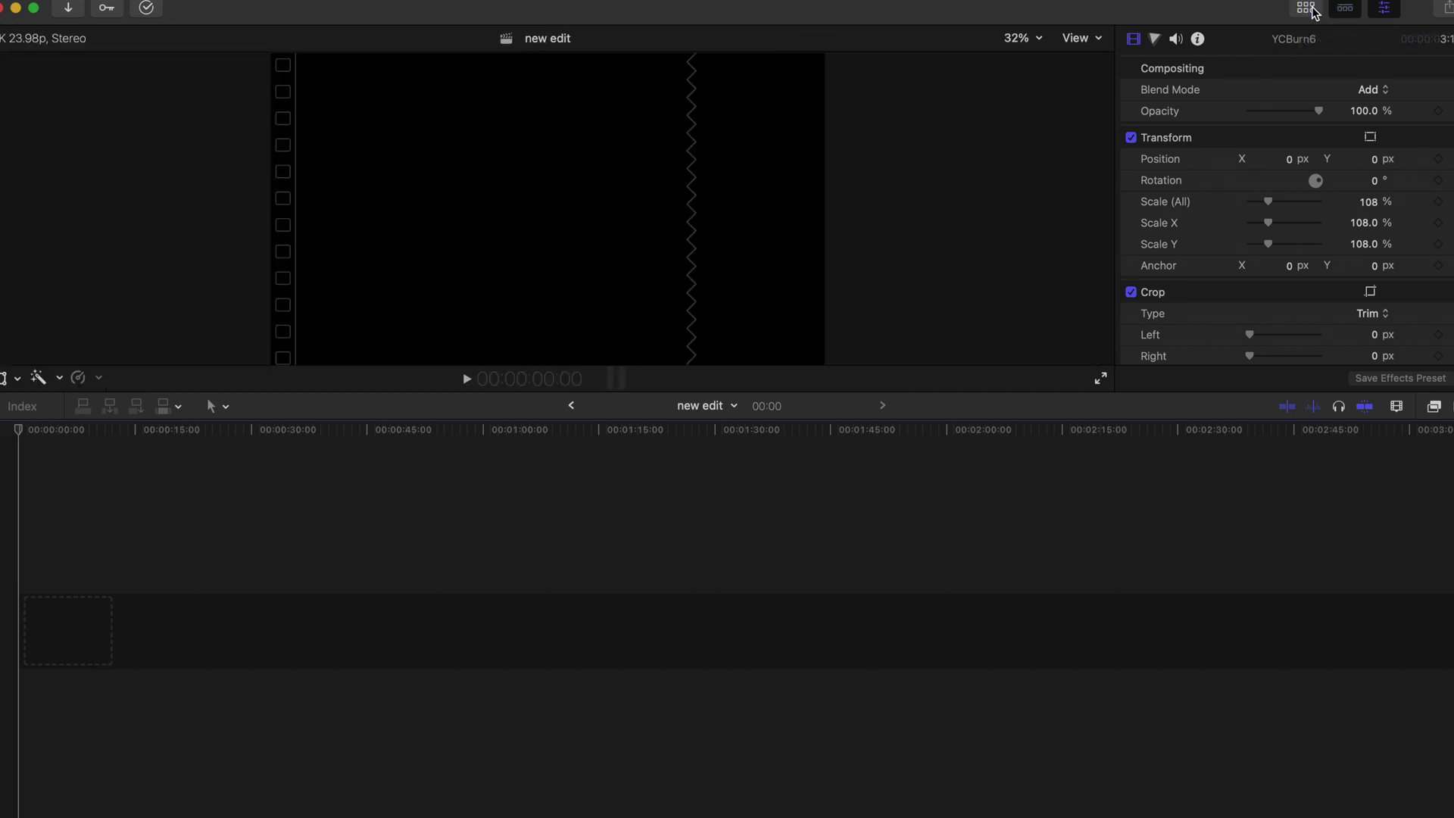
{"action": "left_click", "coordinate": [1314, 12]}
{"action": "left_click", "coordinate": [1314, 12]}
{"action": "left_click", "coordinate": [1313, 11]}
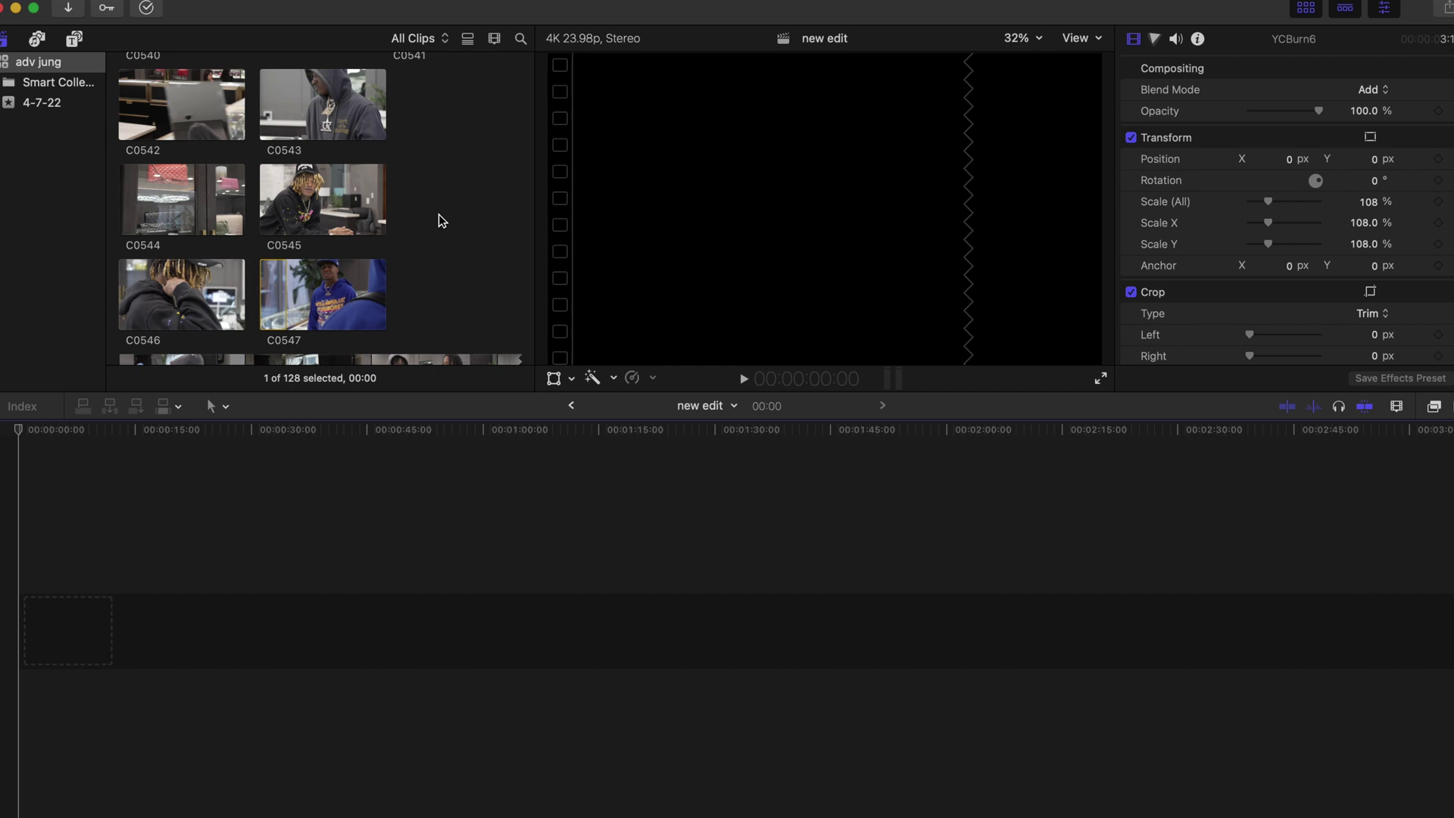
Find clip C0559 among the library footage and add the whole clip to the start of the empty new edit timeline.
{"action": "scroll", "coordinate": [441, 220], "scroll_direction": "down", "scroll_amount": 10}
{"action": "left_click", "coordinate": [216, 141]}
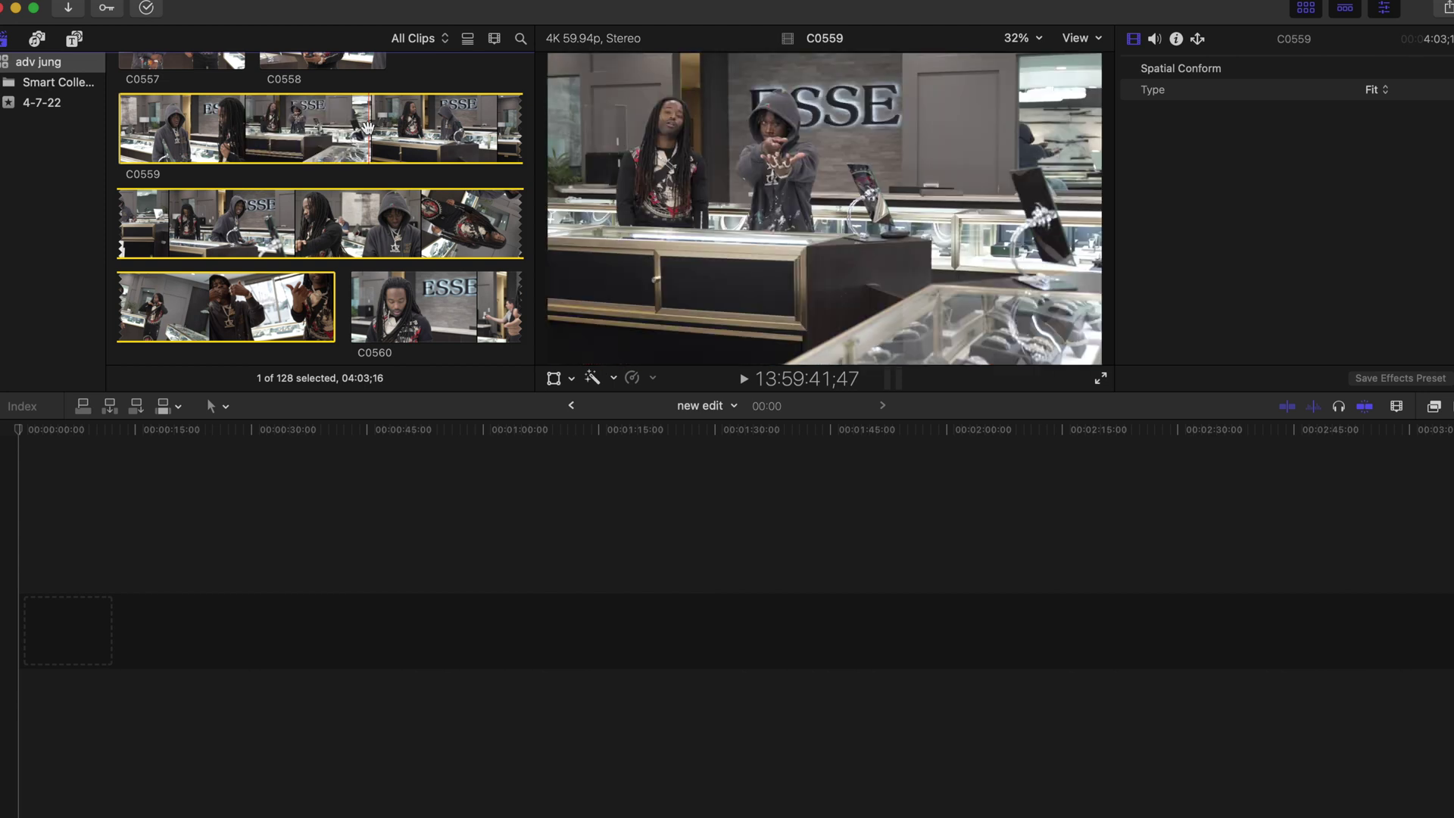
{"action": "left_click_drag", "start_coordinate": [368, 128], "coordinate": [173, 594]}
{"action": "right_click", "coordinate": [258, 619]}
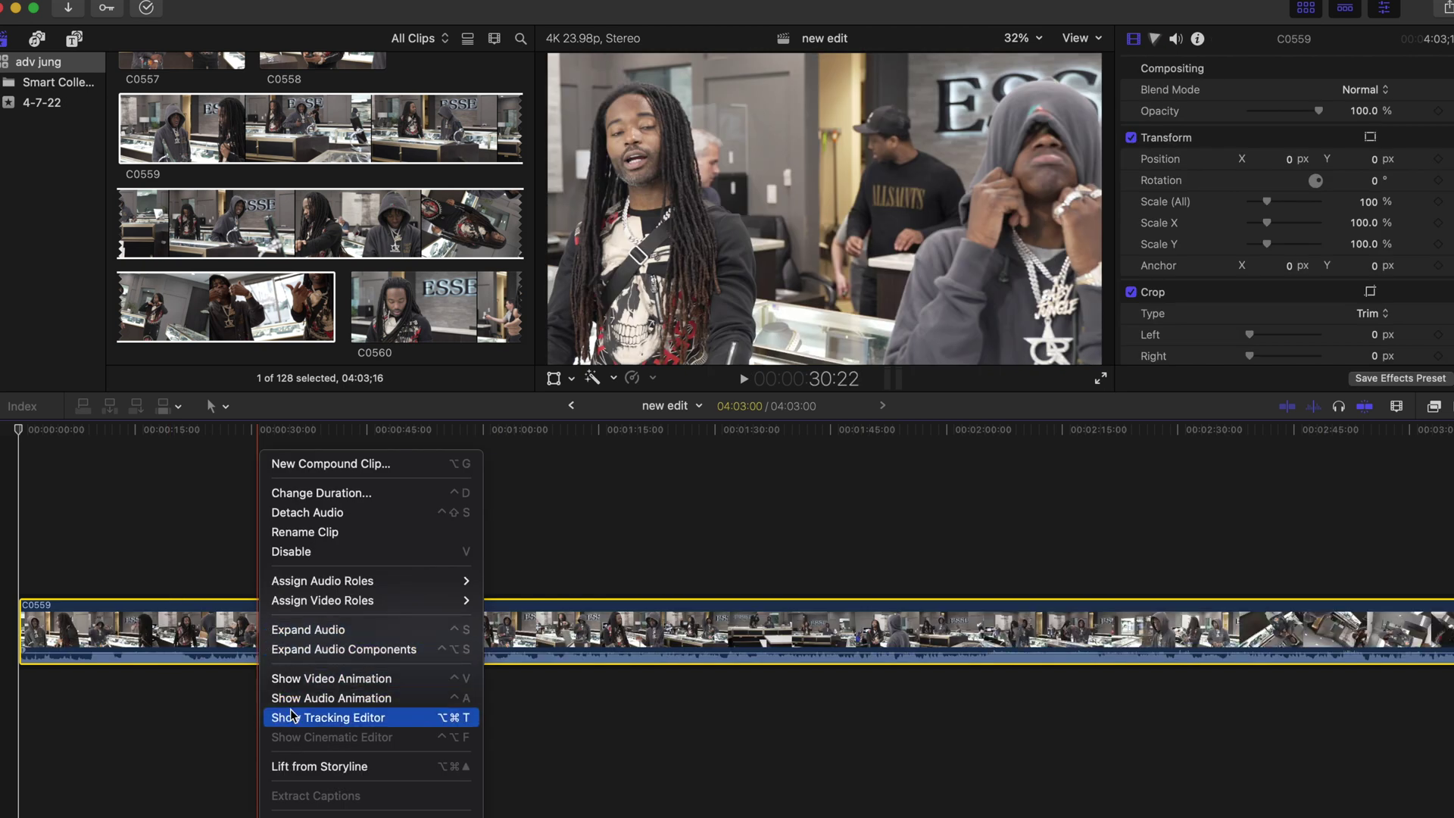
{"action": "left_click", "coordinate": [194, 572]}
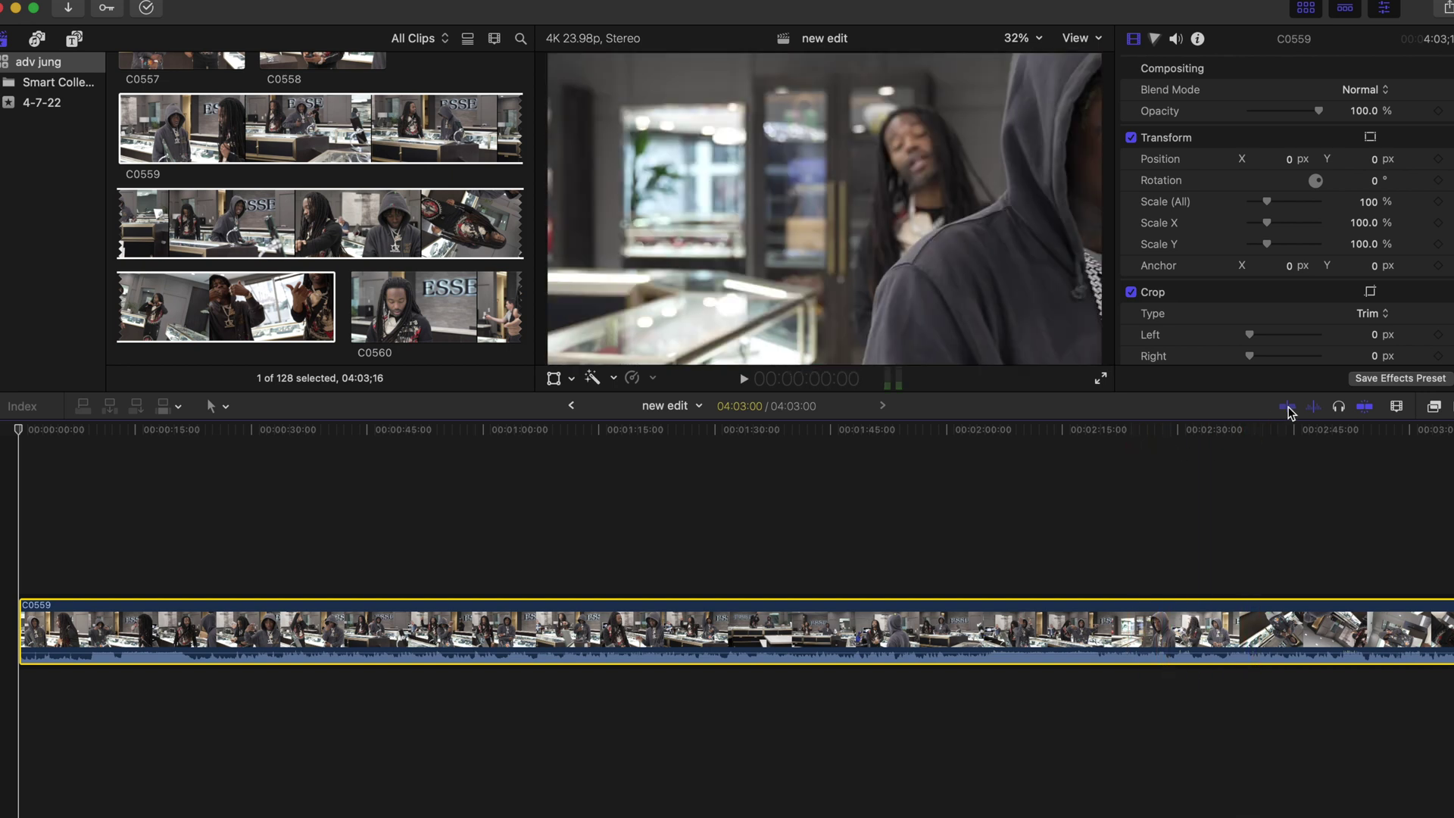
Turn off audio skimming and lift clip C0559 out of the primary storyline.
{"action": "left_click", "coordinate": [1315, 407]}
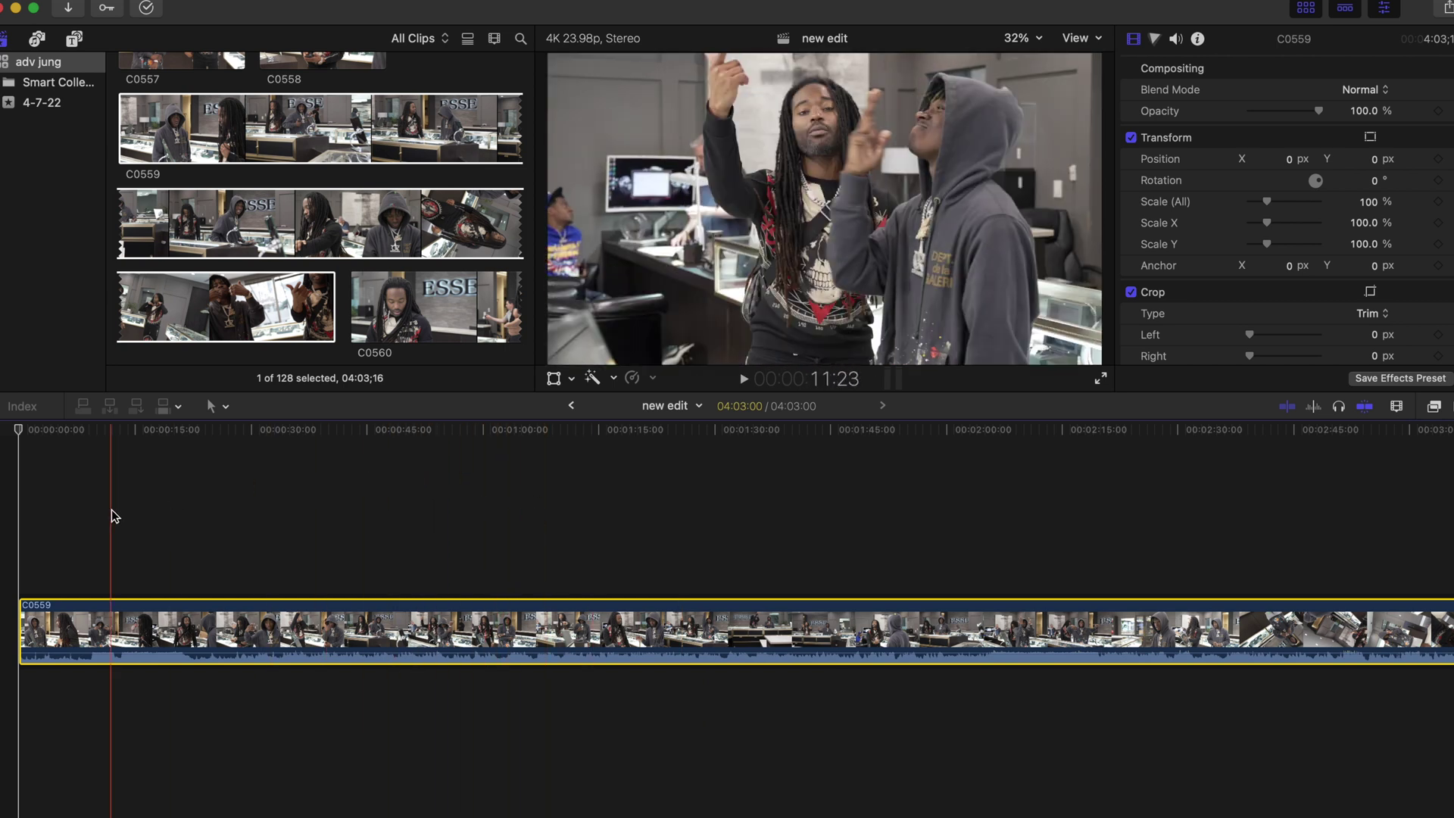
{"action": "right_click", "coordinate": [96, 611]}
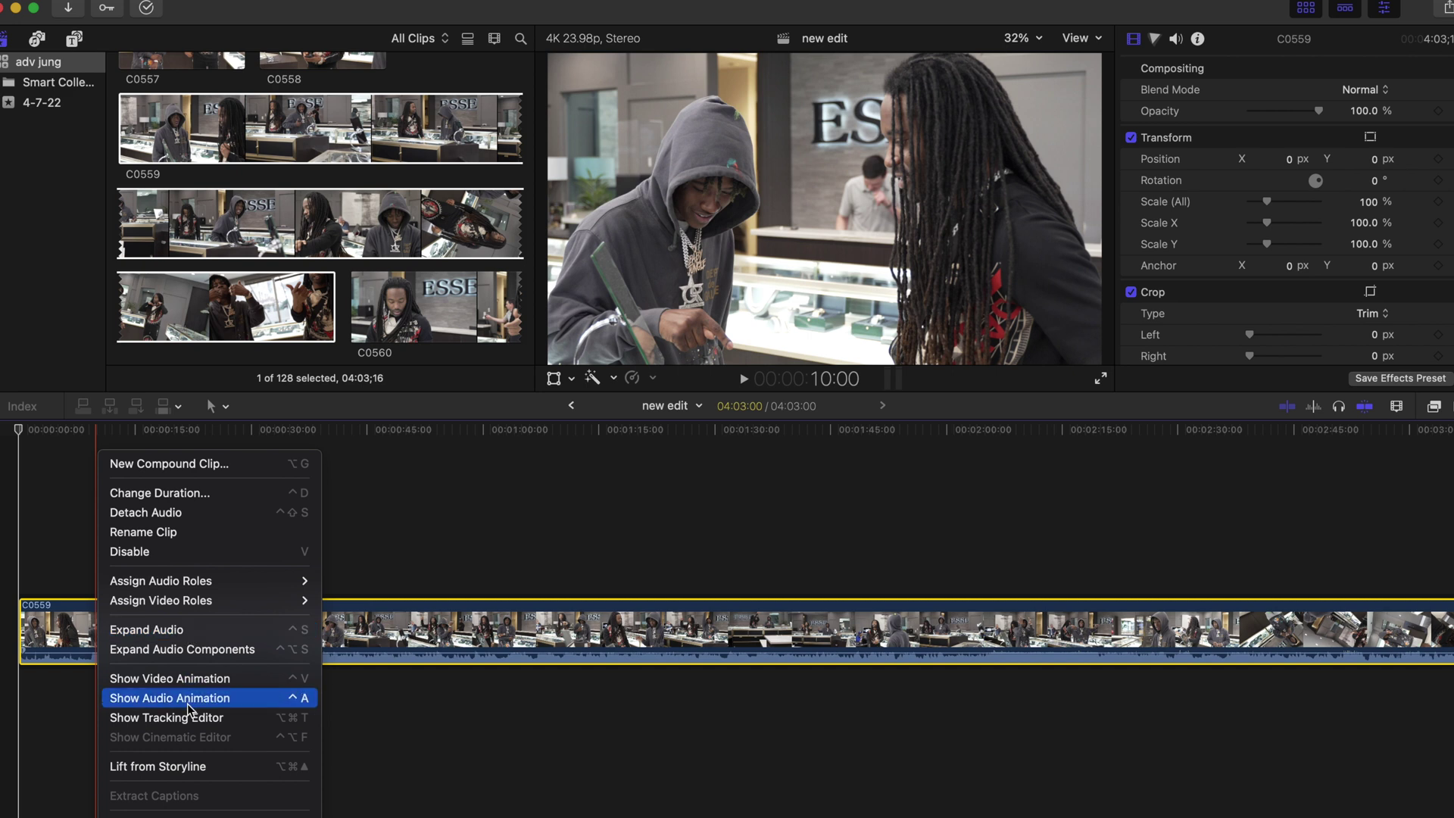
{"action": "left_click", "coordinate": [197, 767]}
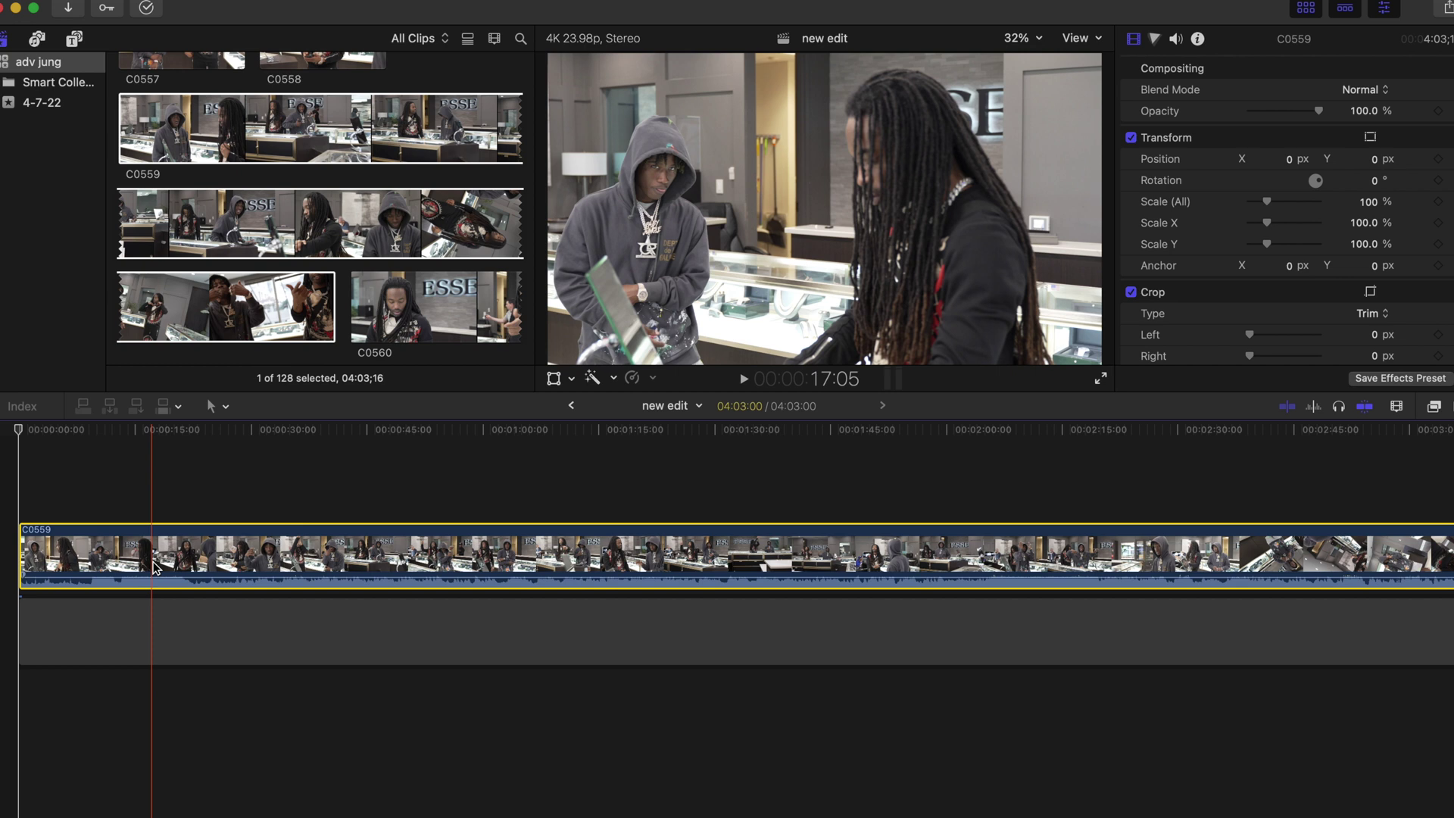
Split the lifted C0559 clip at 18:01 and again at about 32 seconds.
{"action": "key", "text": "super+b"}
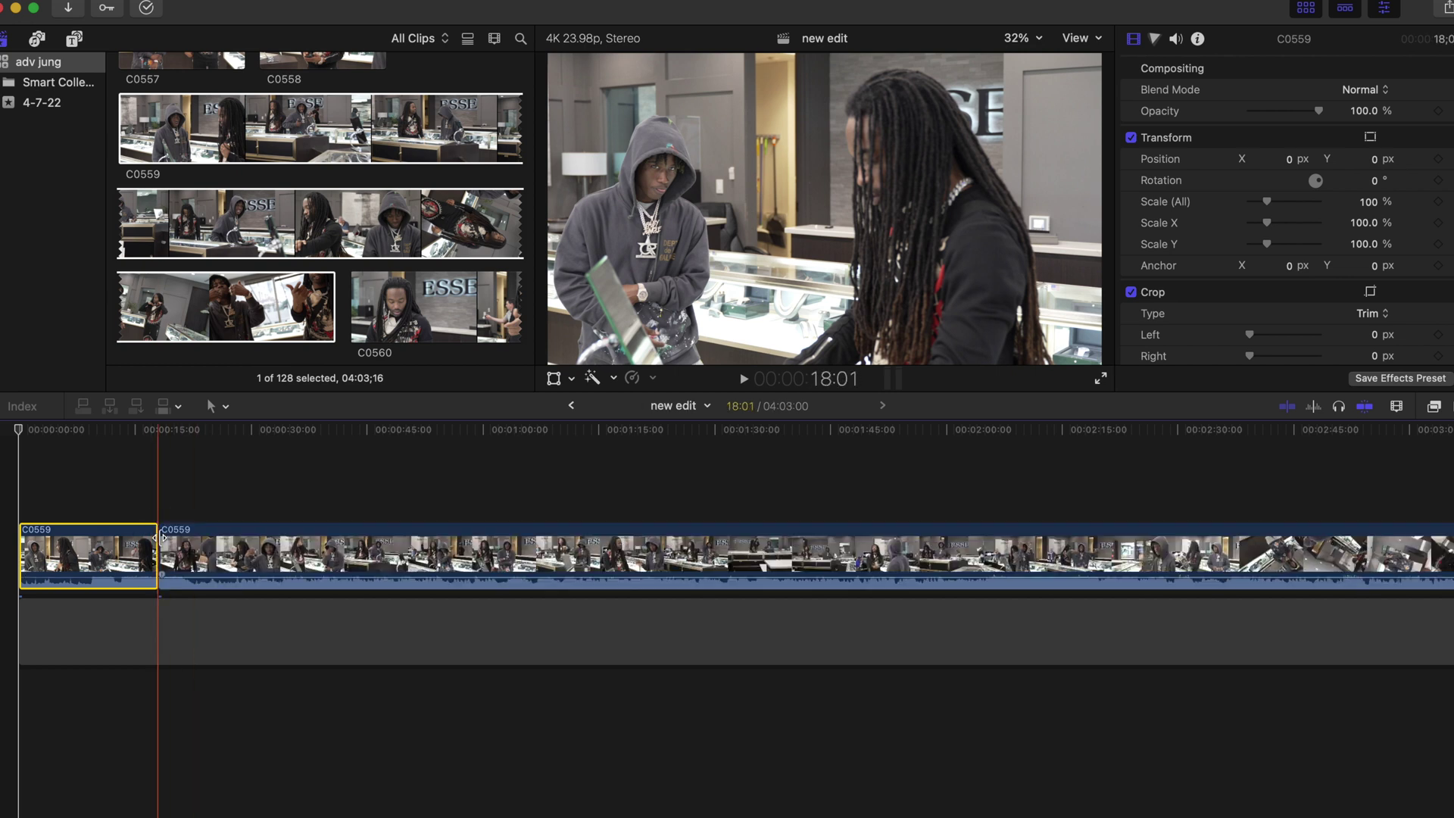
{"action": "left_click", "coordinate": [267, 560]}
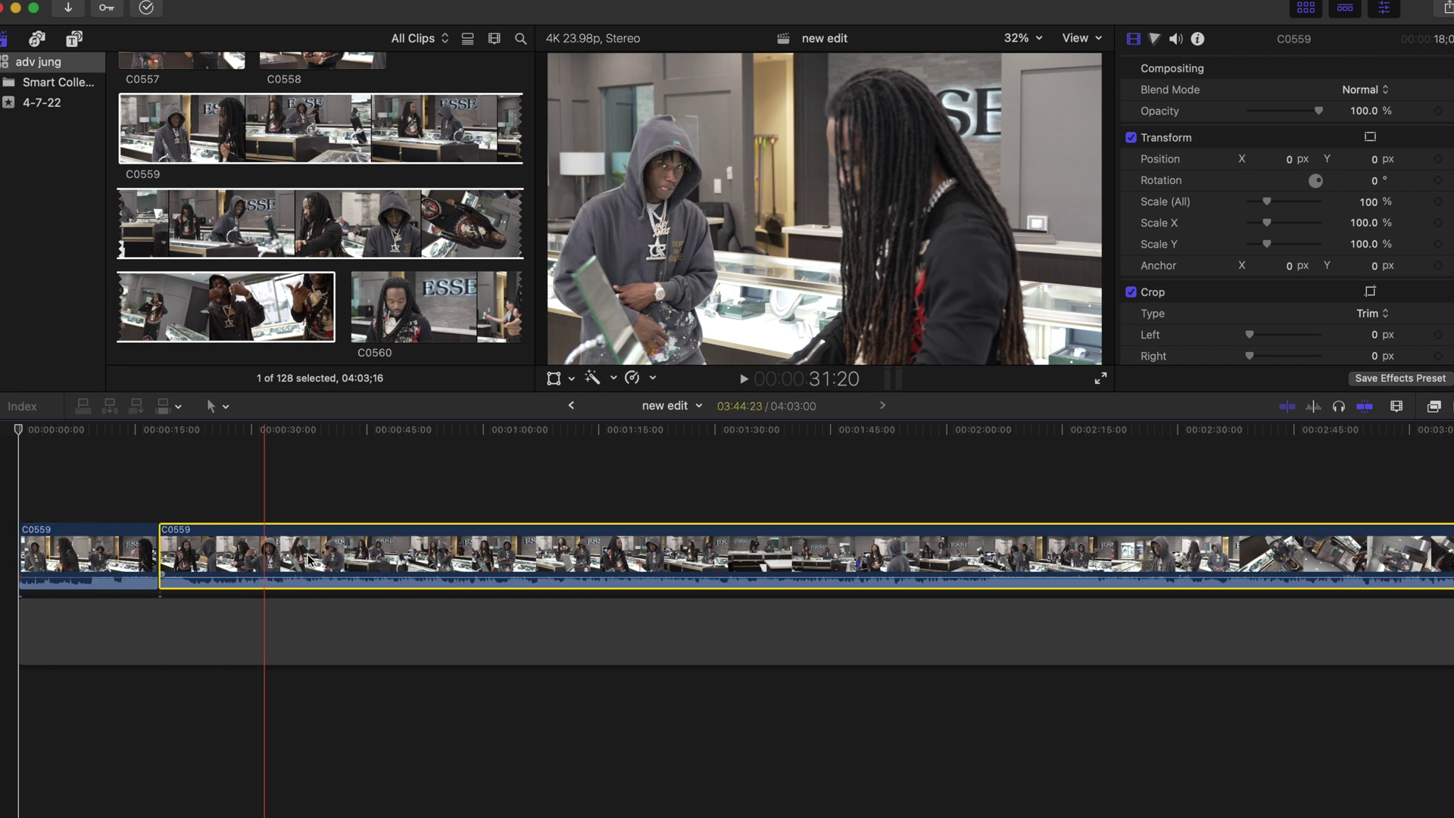
{"action": "key", "text": "b"}
{"action": "left_click", "coordinate": [268, 536]}
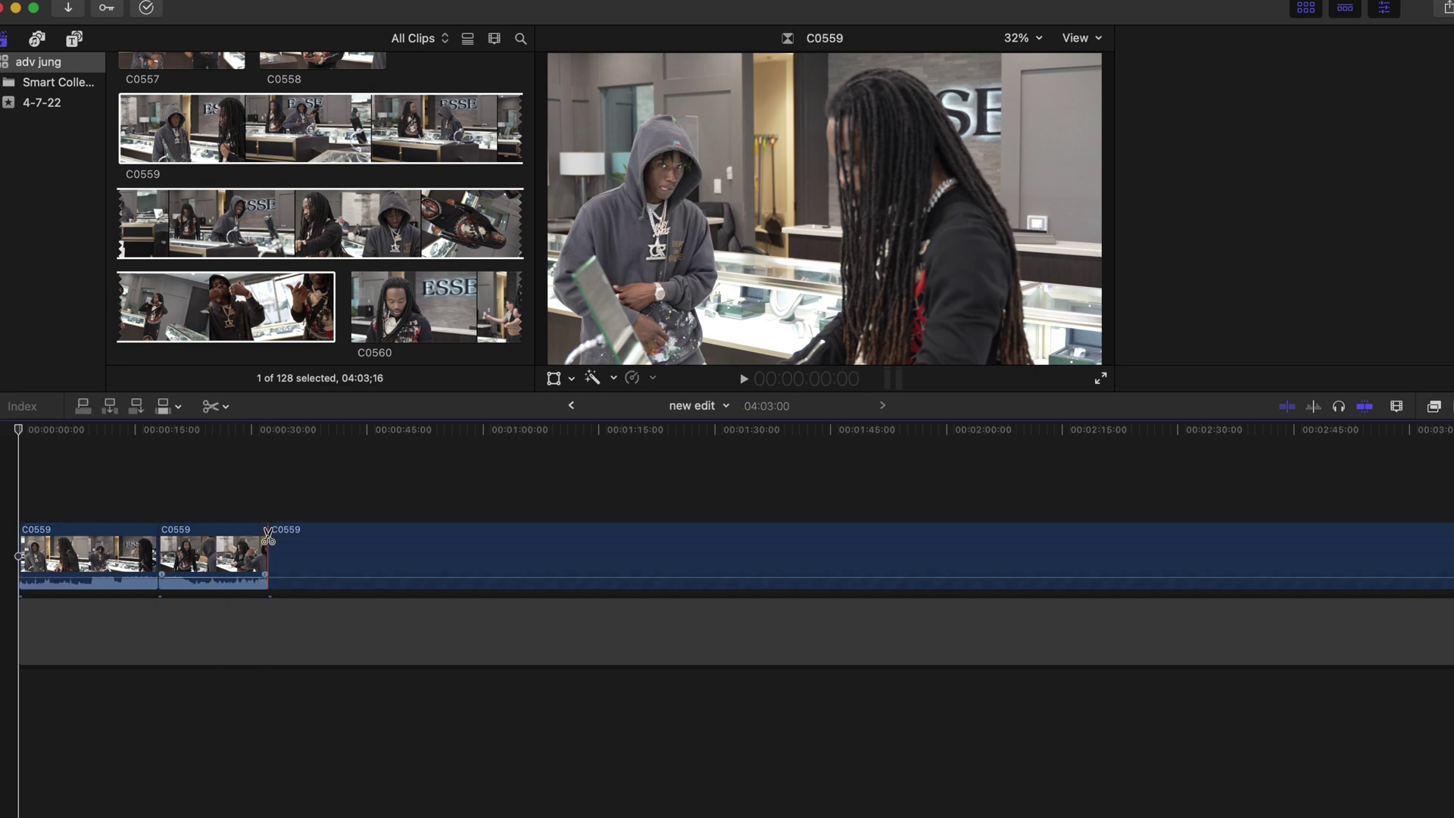
Shift the last C0559 section later to open a gap of about nine seconds, and move it back against the previous section.
{"action": "key", "text": "a"}
{"action": "left_click_drag", "start_coordinate": [324, 556], "coordinate": [394, 553]}
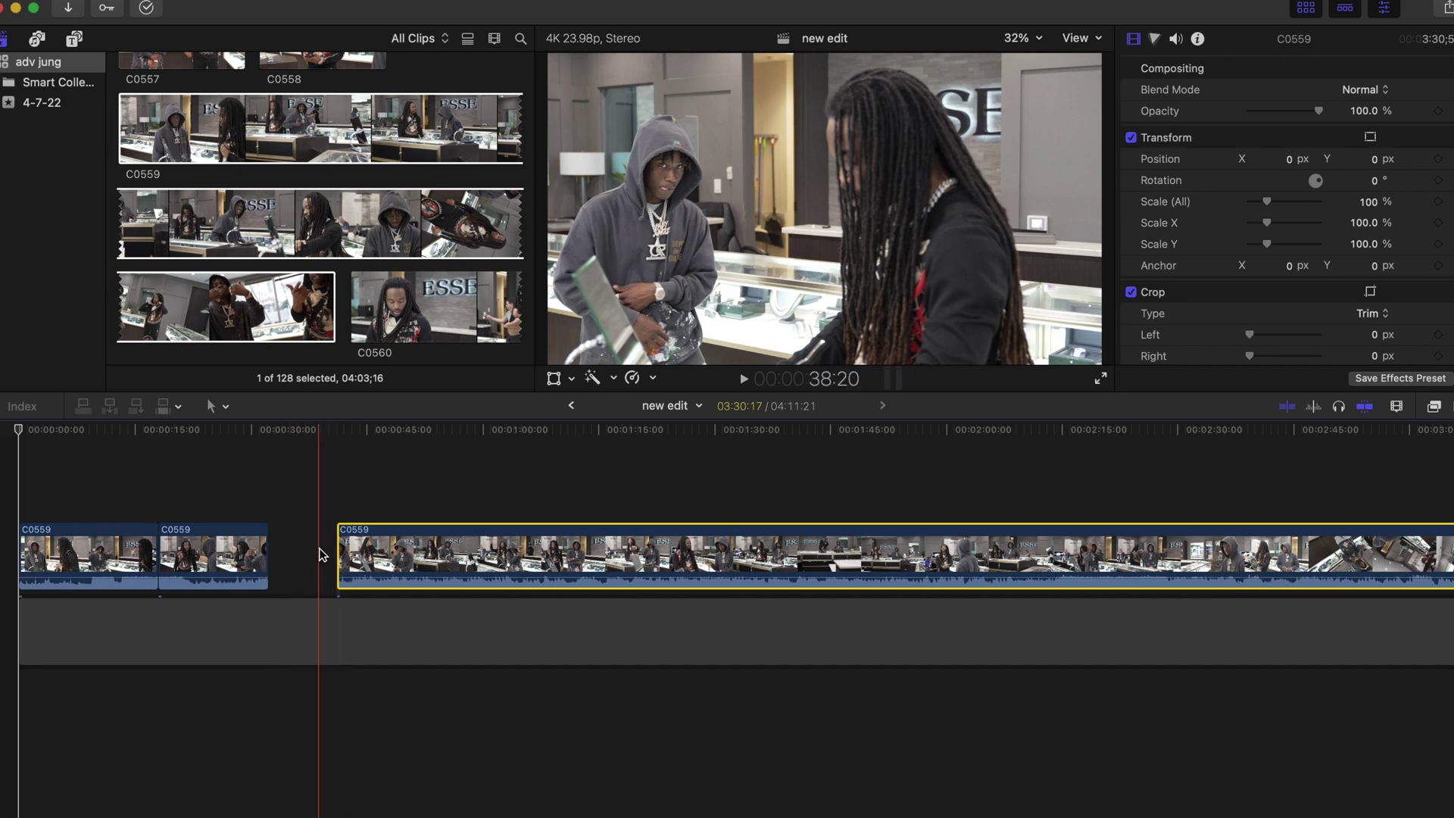
{"action": "left_click", "coordinate": [407, 552]}
{"action": "left_click_drag", "start_coordinate": [407, 552], "coordinate": [335, 553]}
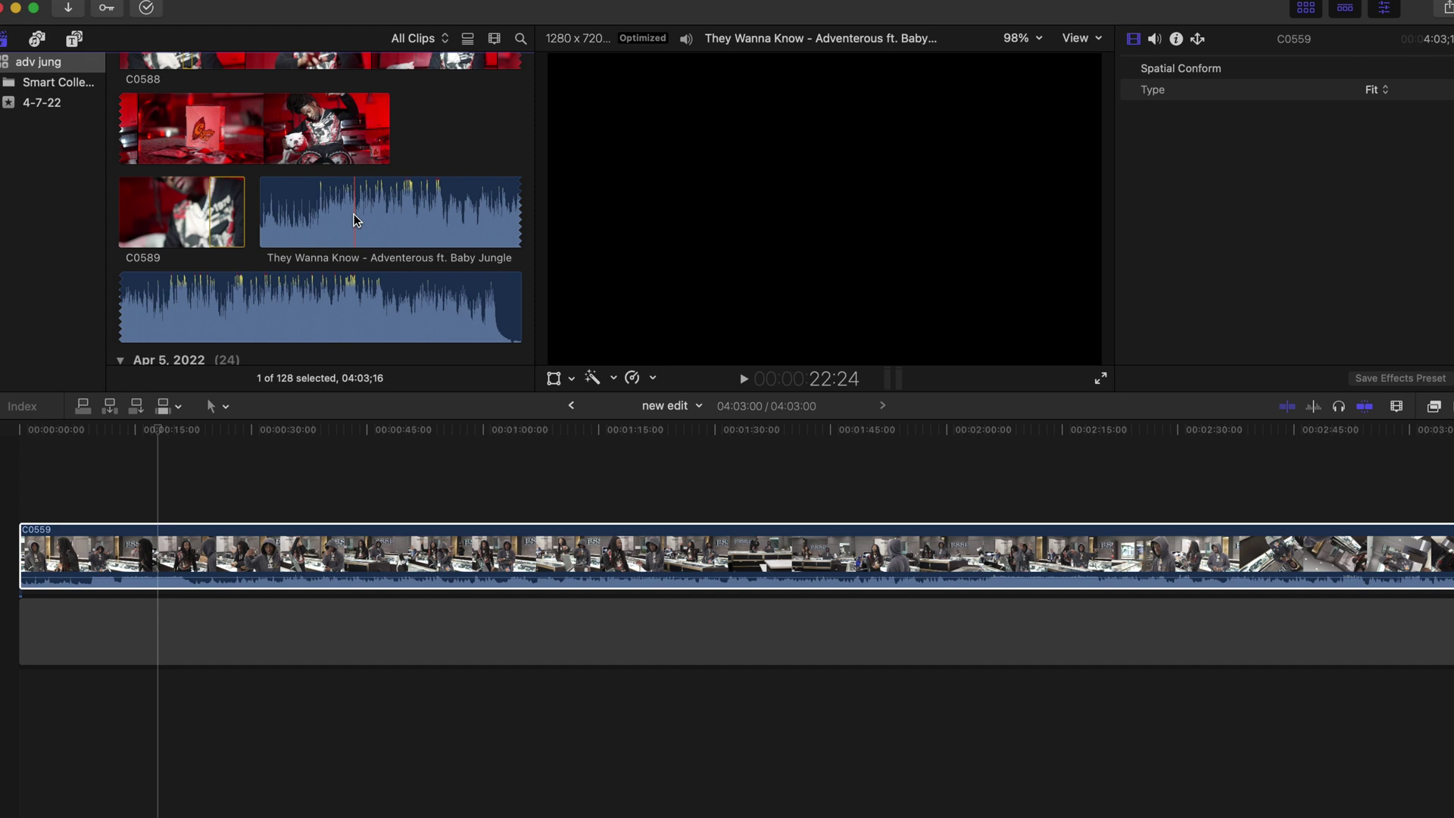
Add the song "They Wanna Know" beneath the C0559 clip, aligned with the start of the timeline.
{"action": "left_click", "coordinate": [339, 227]}
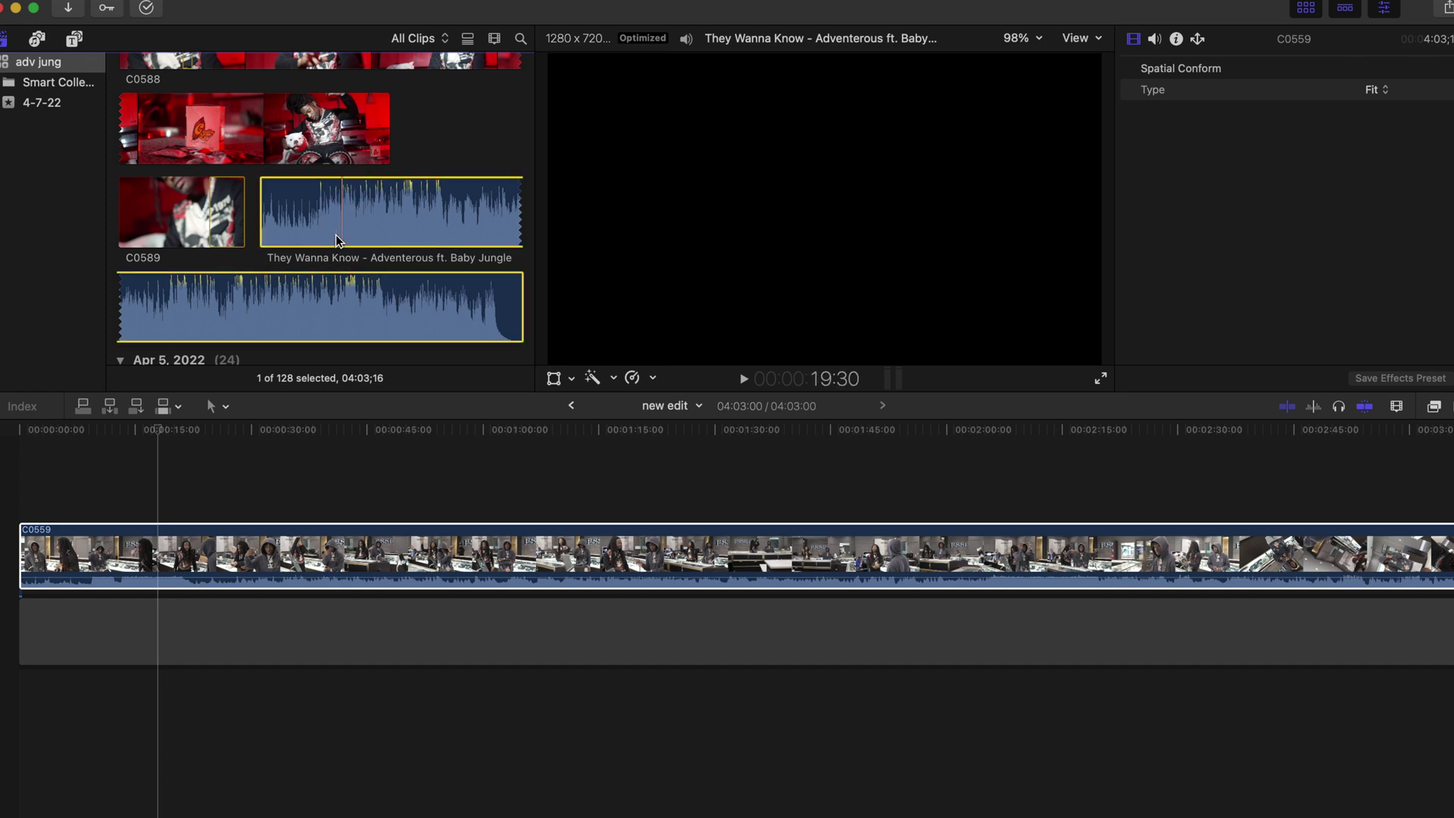
{"action": "left_click_drag", "start_coordinate": [335, 234], "coordinate": [14, 689]}
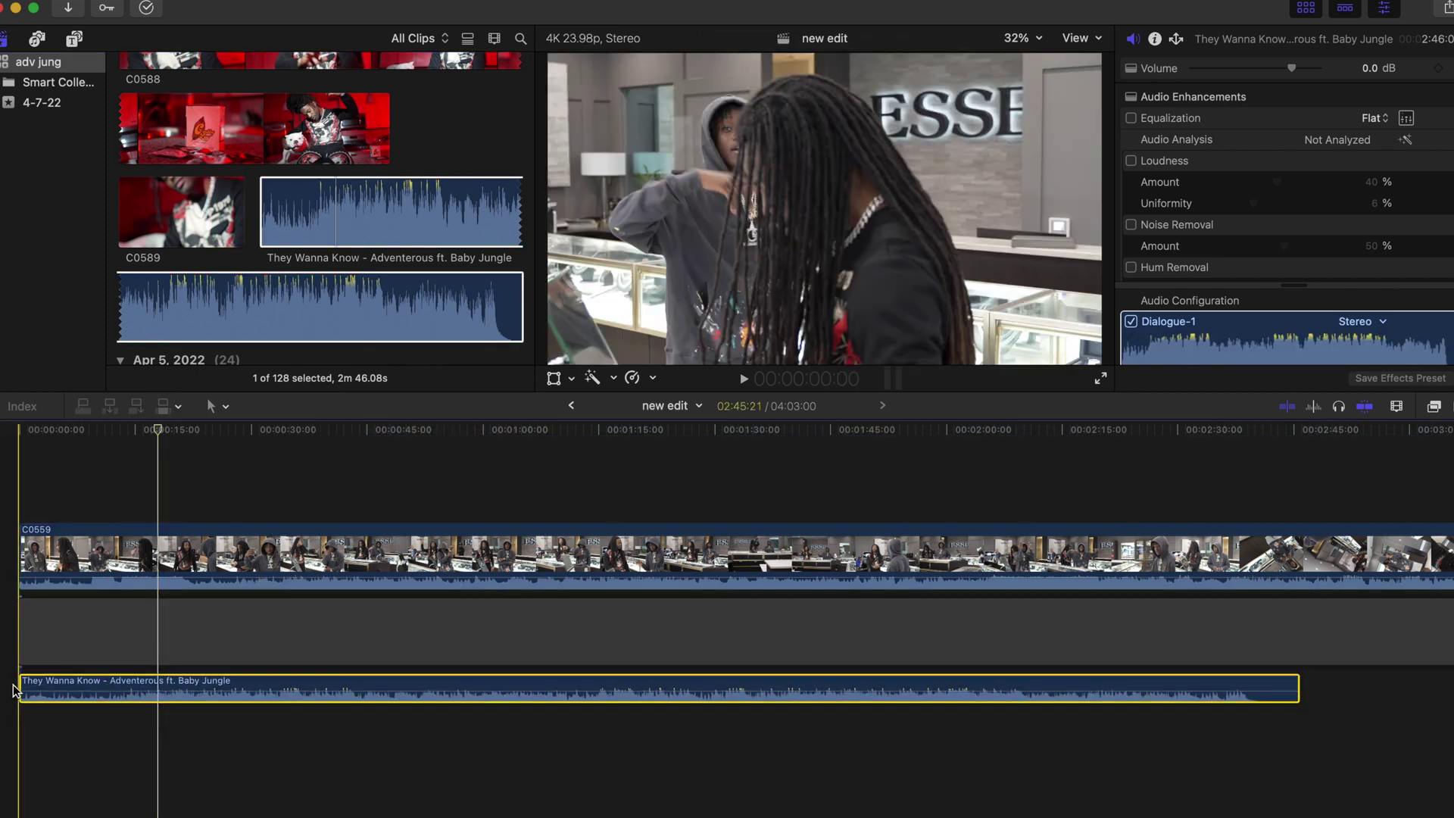
{"action": "left_click", "coordinate": [252, 358]}
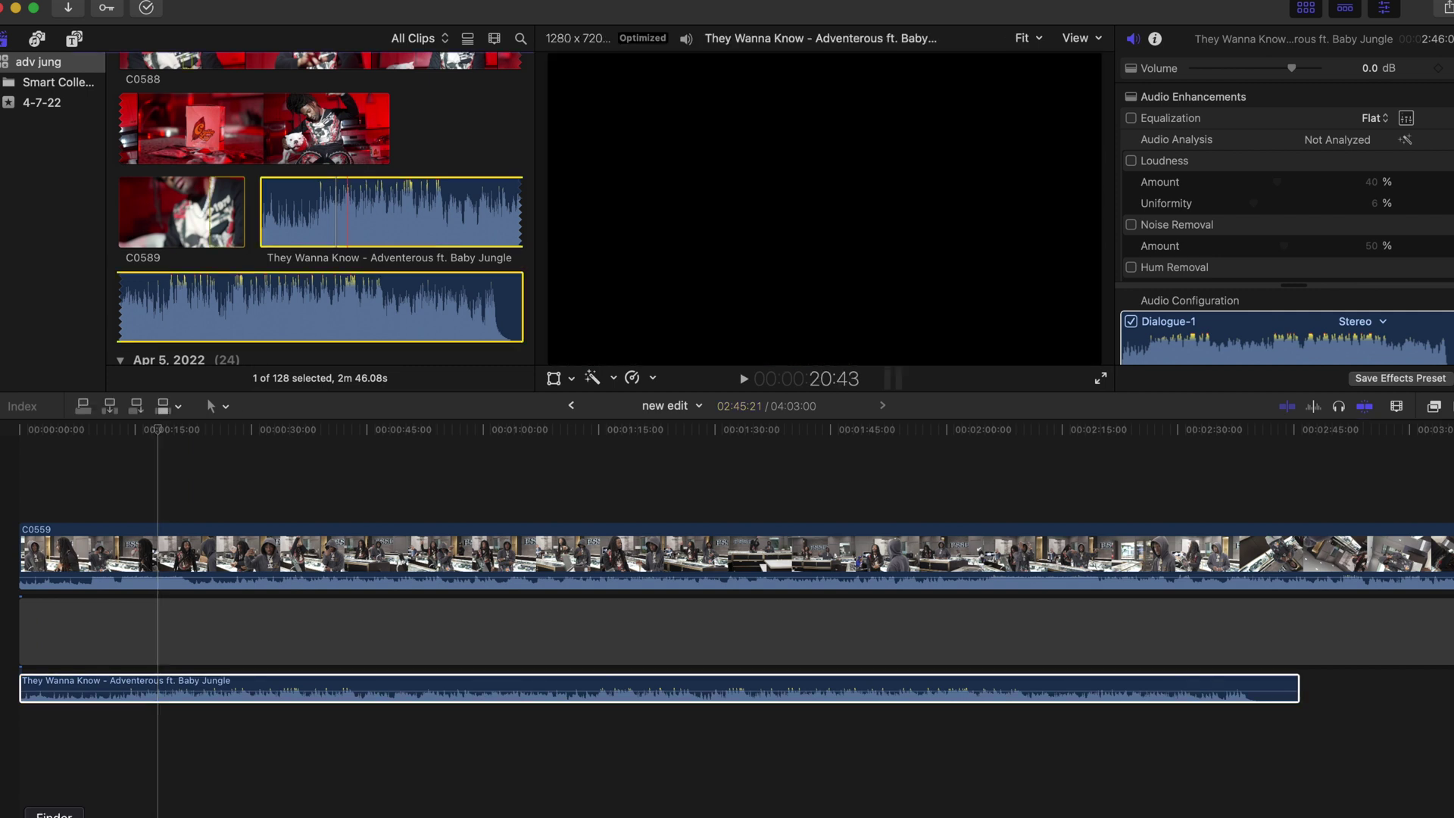
{"action": "left_click", "coordinate": [235, 688]}
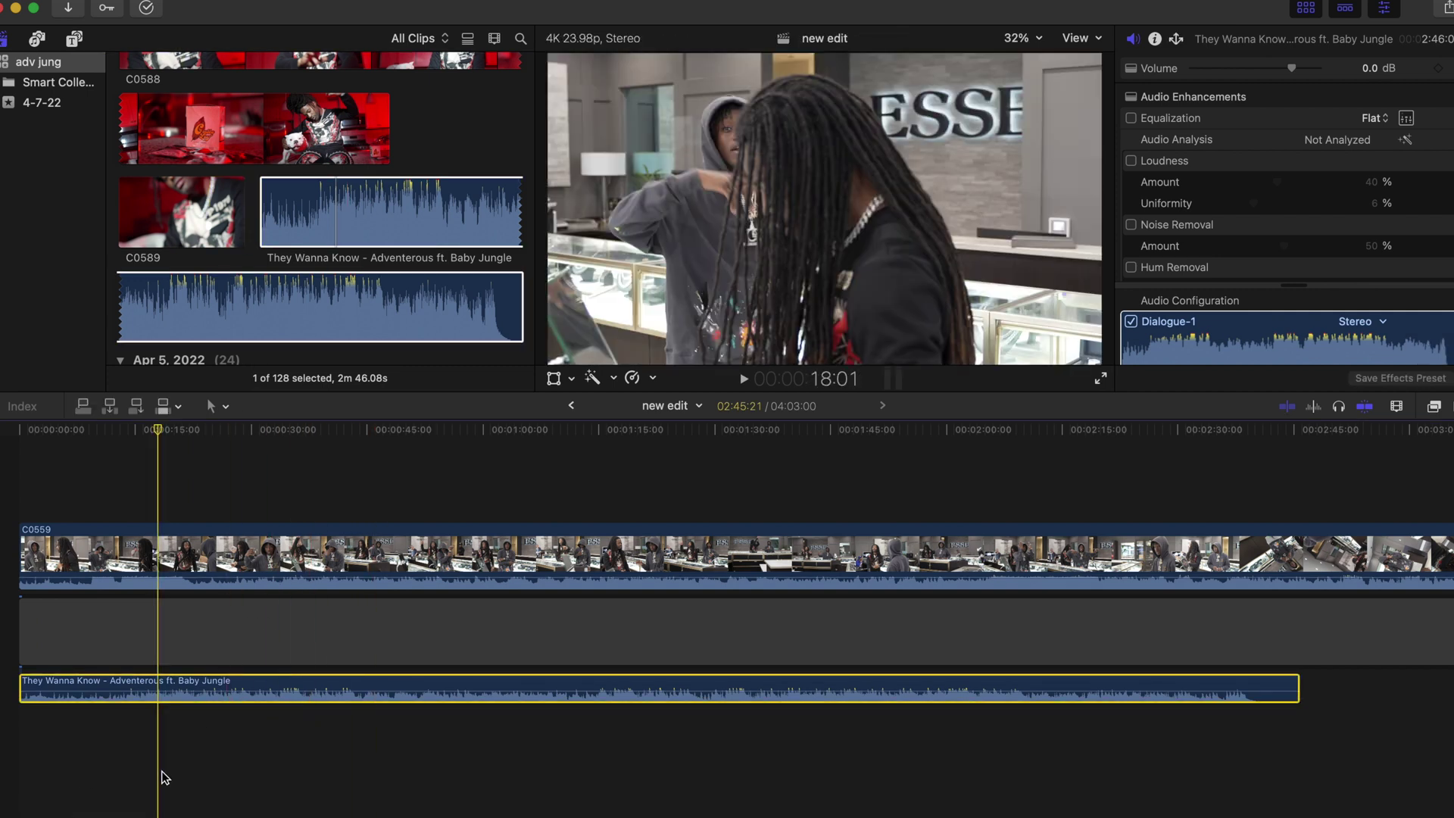
Lower the C0559 clip's own audio level all the way to silence, leaving the song as the only sound.
{"action": "left_click", "coordinate": [138, 583]}
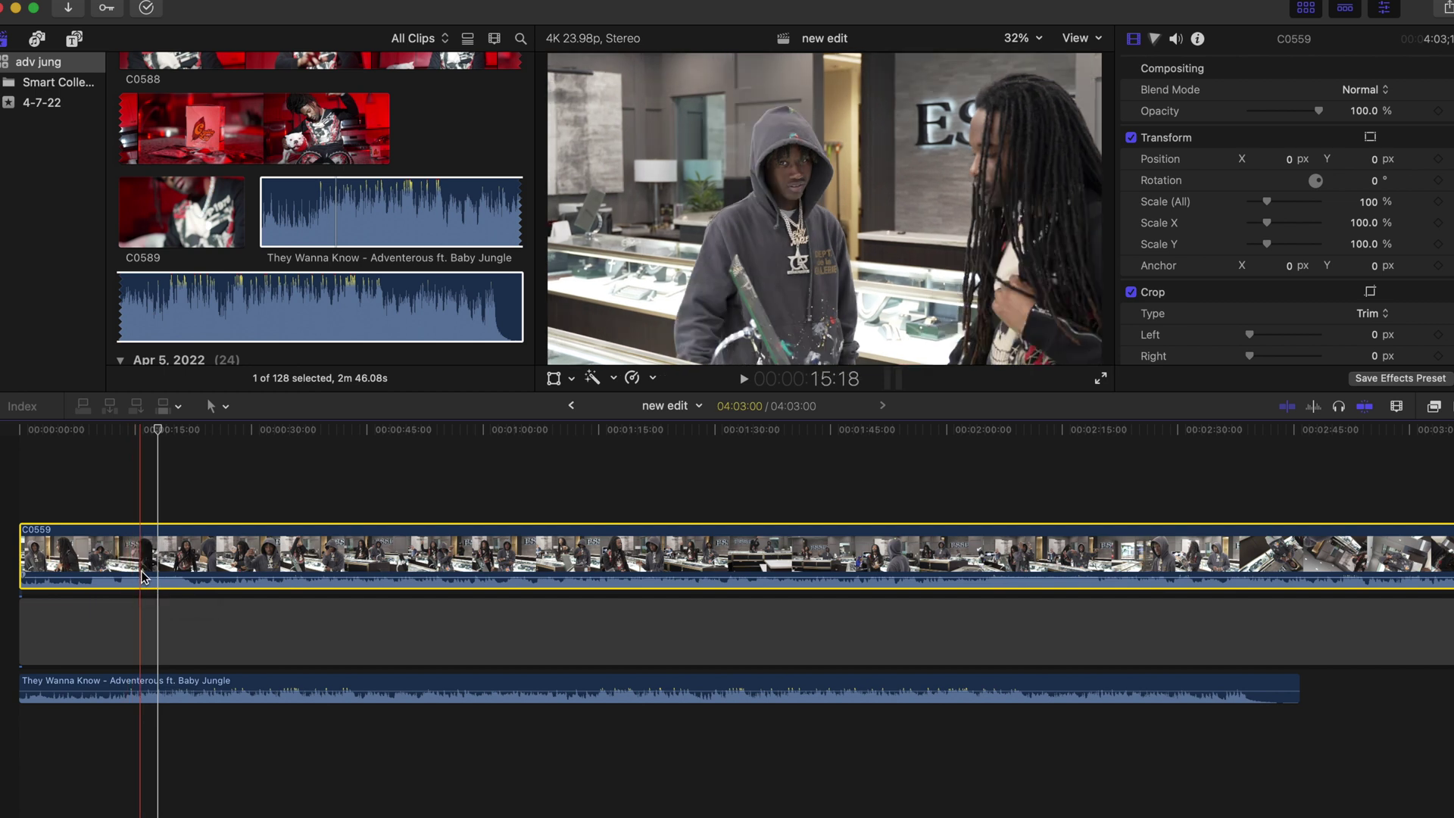
{"action": "left_click_drag", "start_coordinate": [143, 577], "coordinate": [147, 627]}
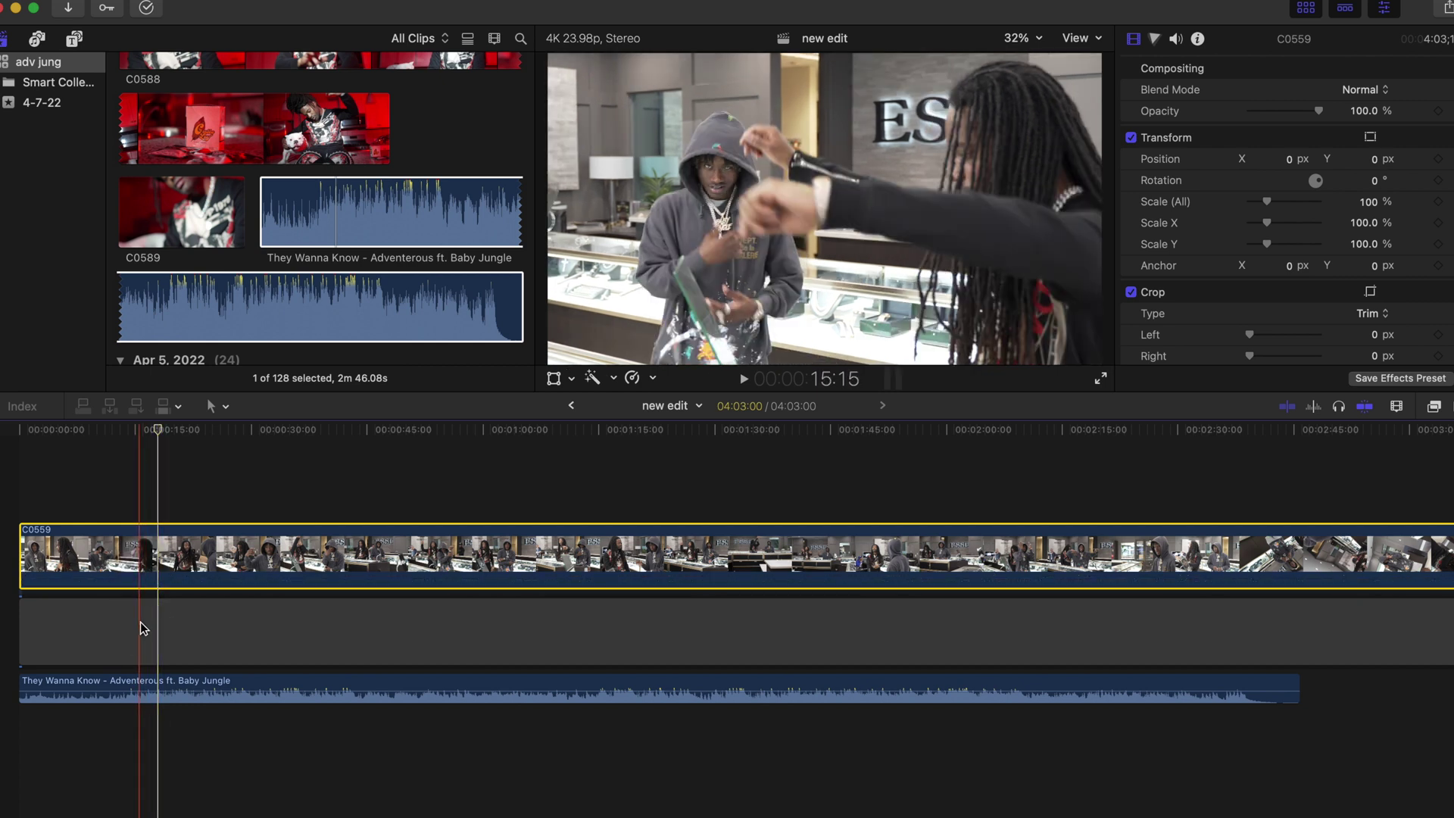
{"action": "left_click", "coordinate": [117, 685]}
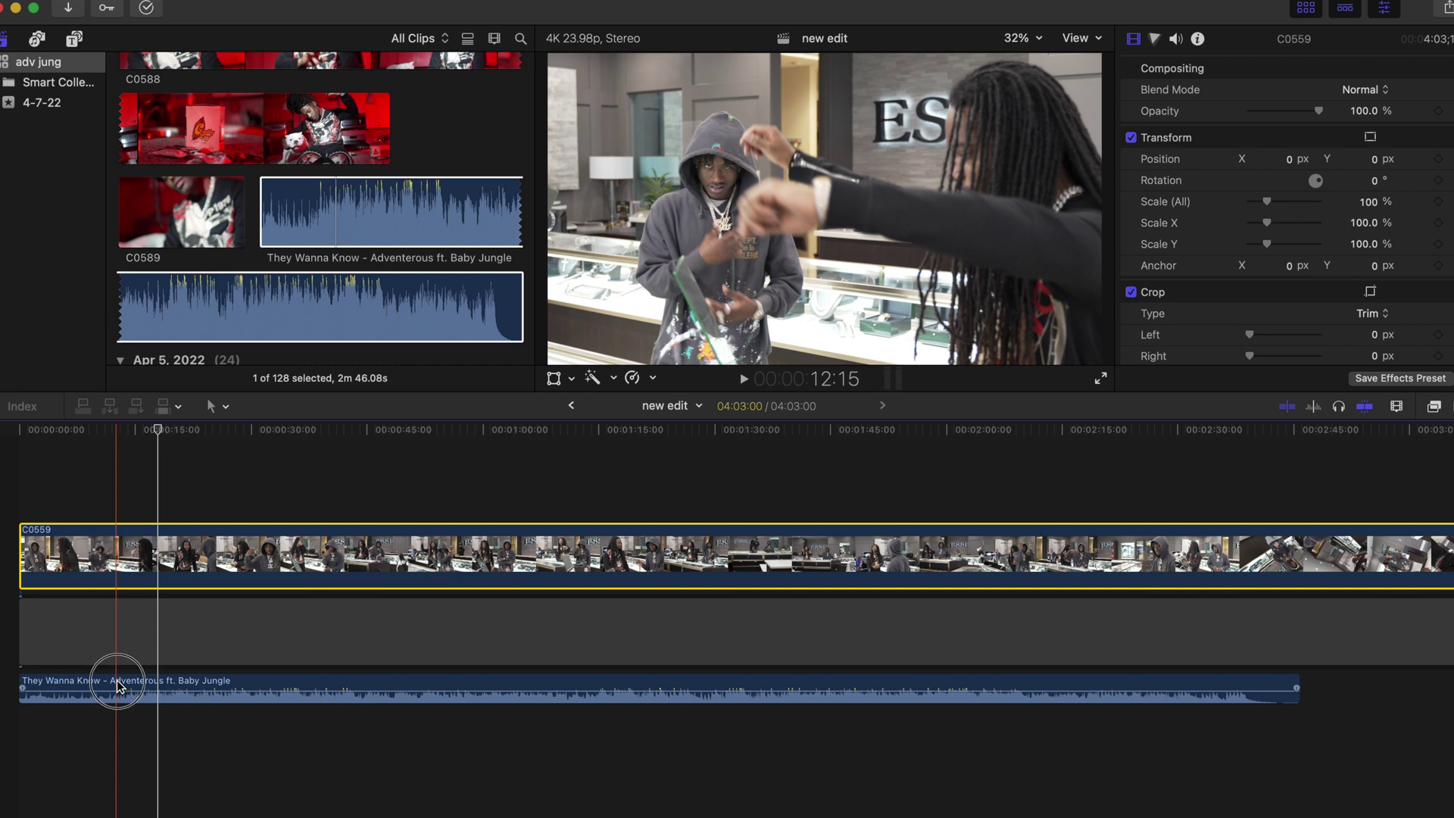
Play the timeline from about 6 seconds to preview the footage together with the song, and stop playback.
{"action": "left_click", "coordinate": [69, 430]}
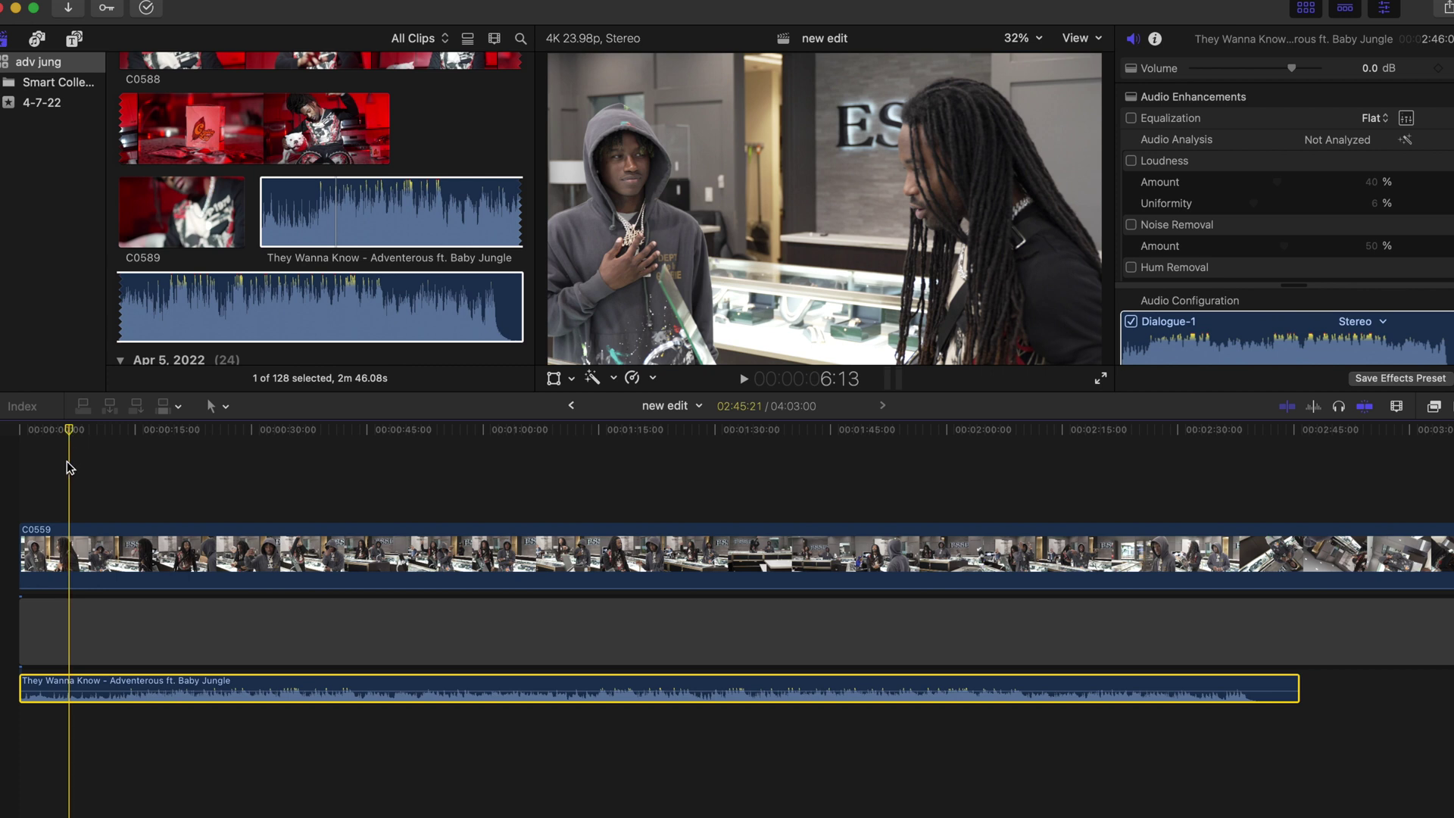
{"action": "left_click", "coordinate": [68, 437]}
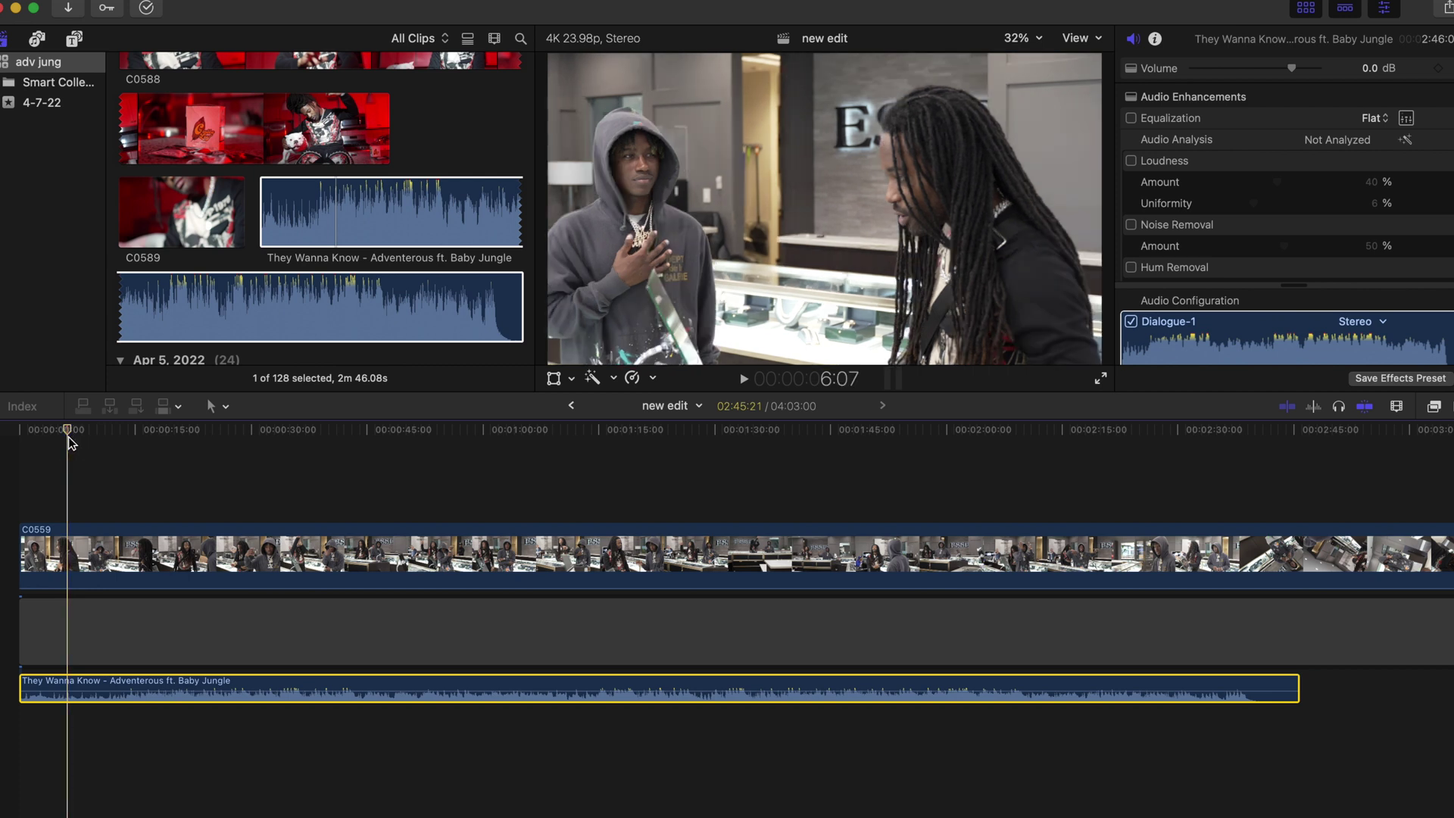
{"action": "key", "text": "space"}
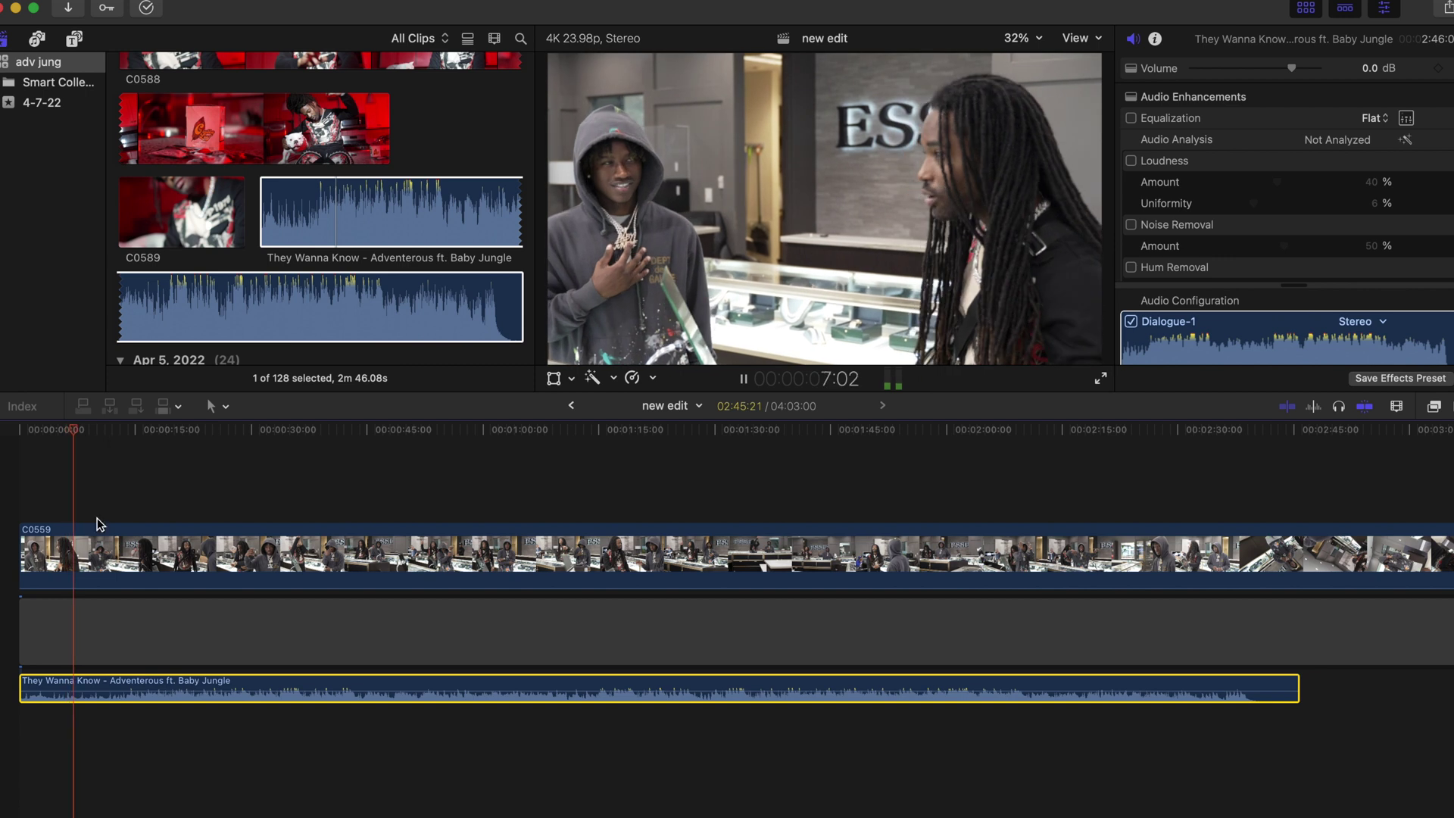
{"action": "key", "text": "space"}
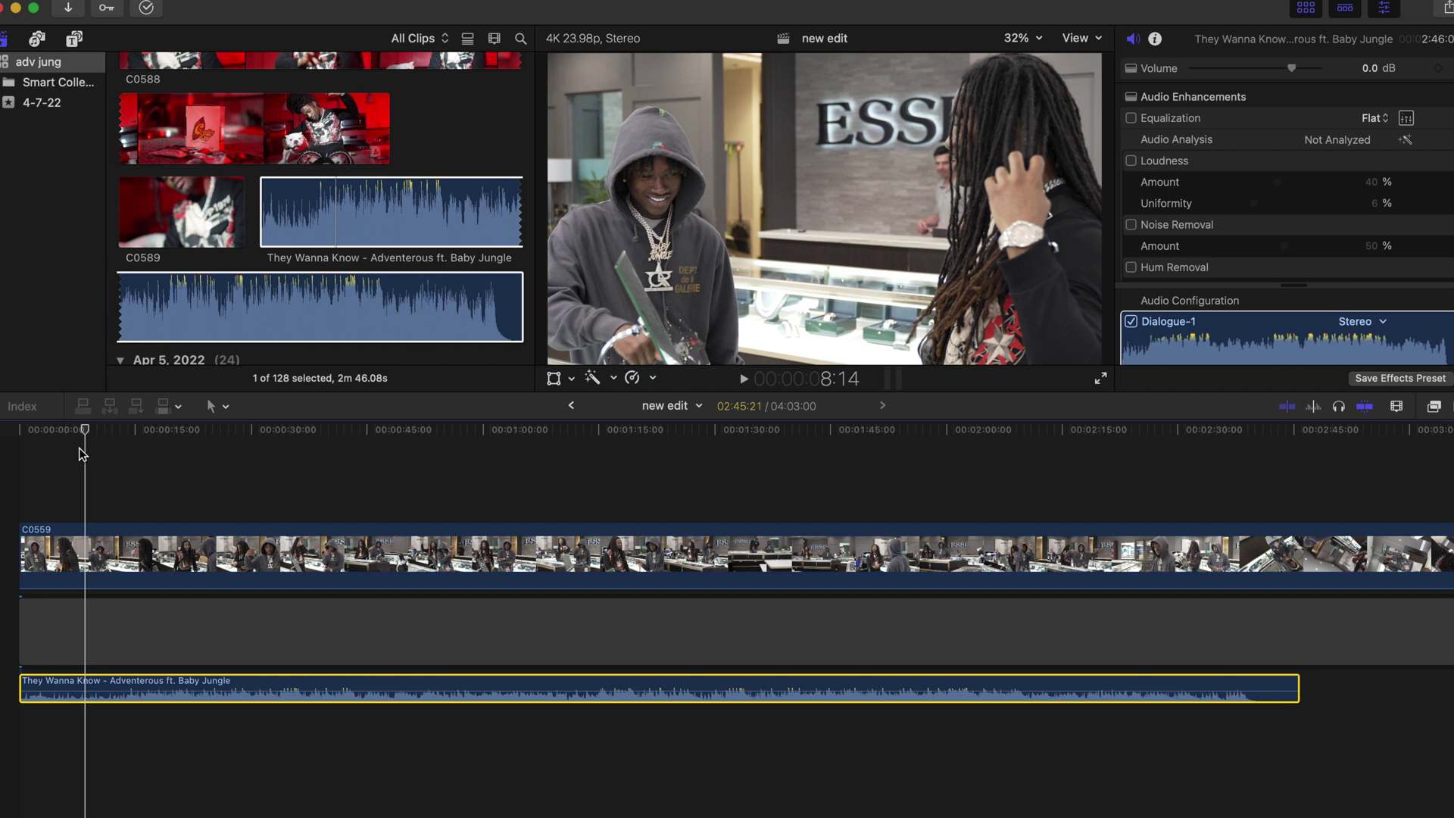
{"action": "left_click", "coordinate": [291, 306]}
{"action": "left_click", "coordinate": [263, 497]}
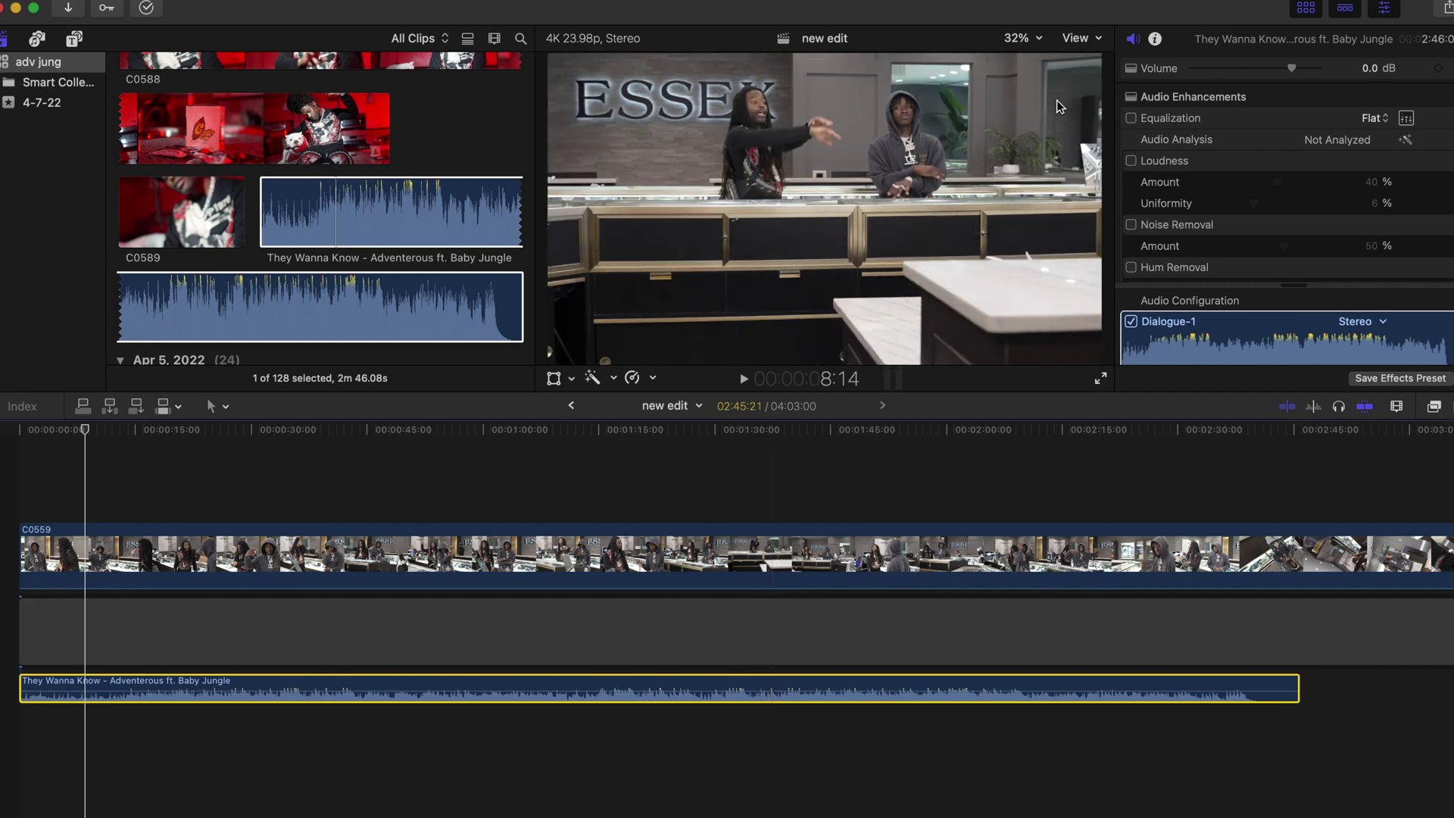
Set the viewer's media playback to Proxy Preferred, clear the timeline selection and play the edit from about 8 seconds.
{"action": "left_click", "coordinate": [1099, 39]}
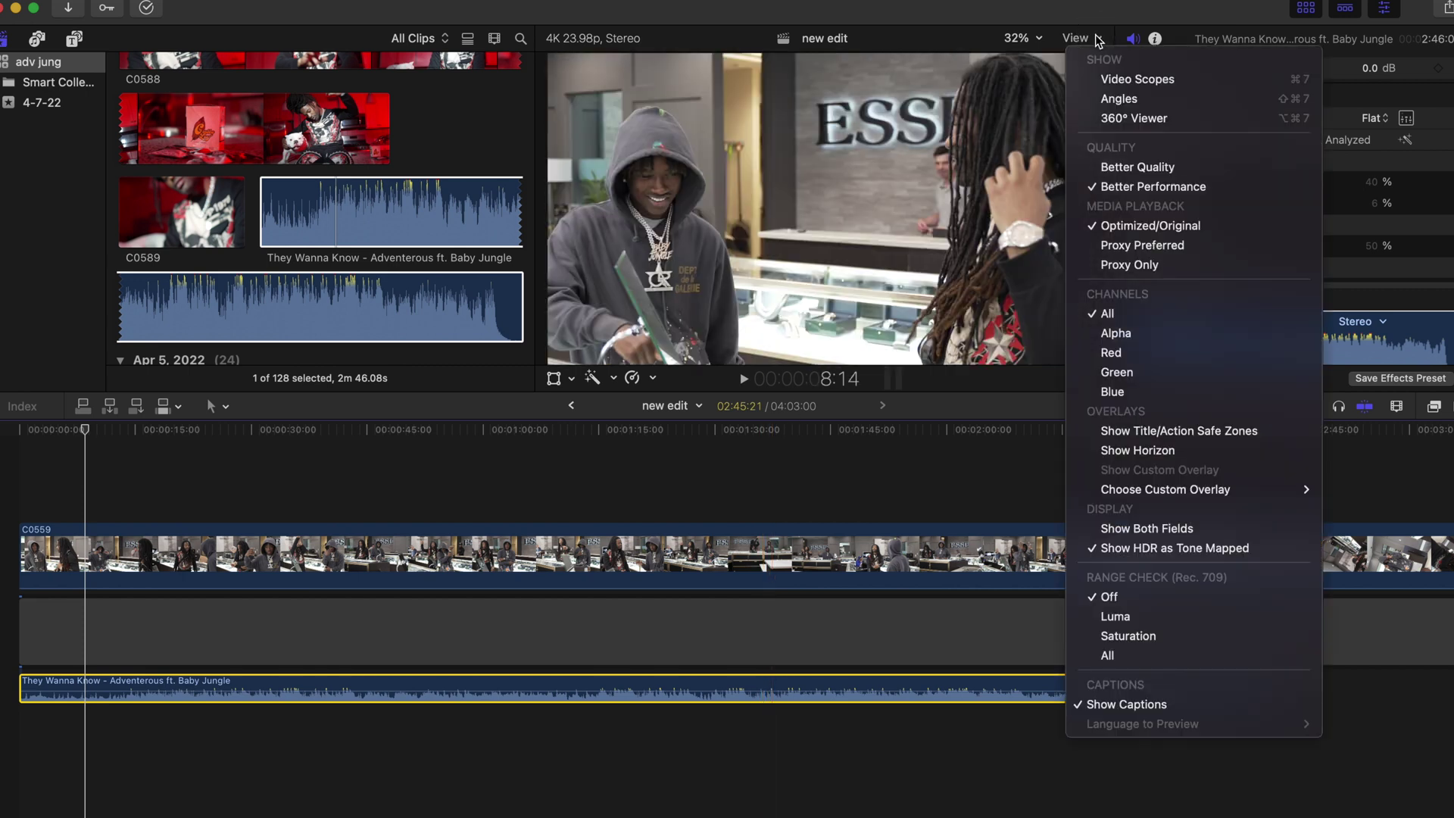
{"action": "left_click", "coordinate": [1176, 244]}
{"action": "key", "text": "super+shift+a"}
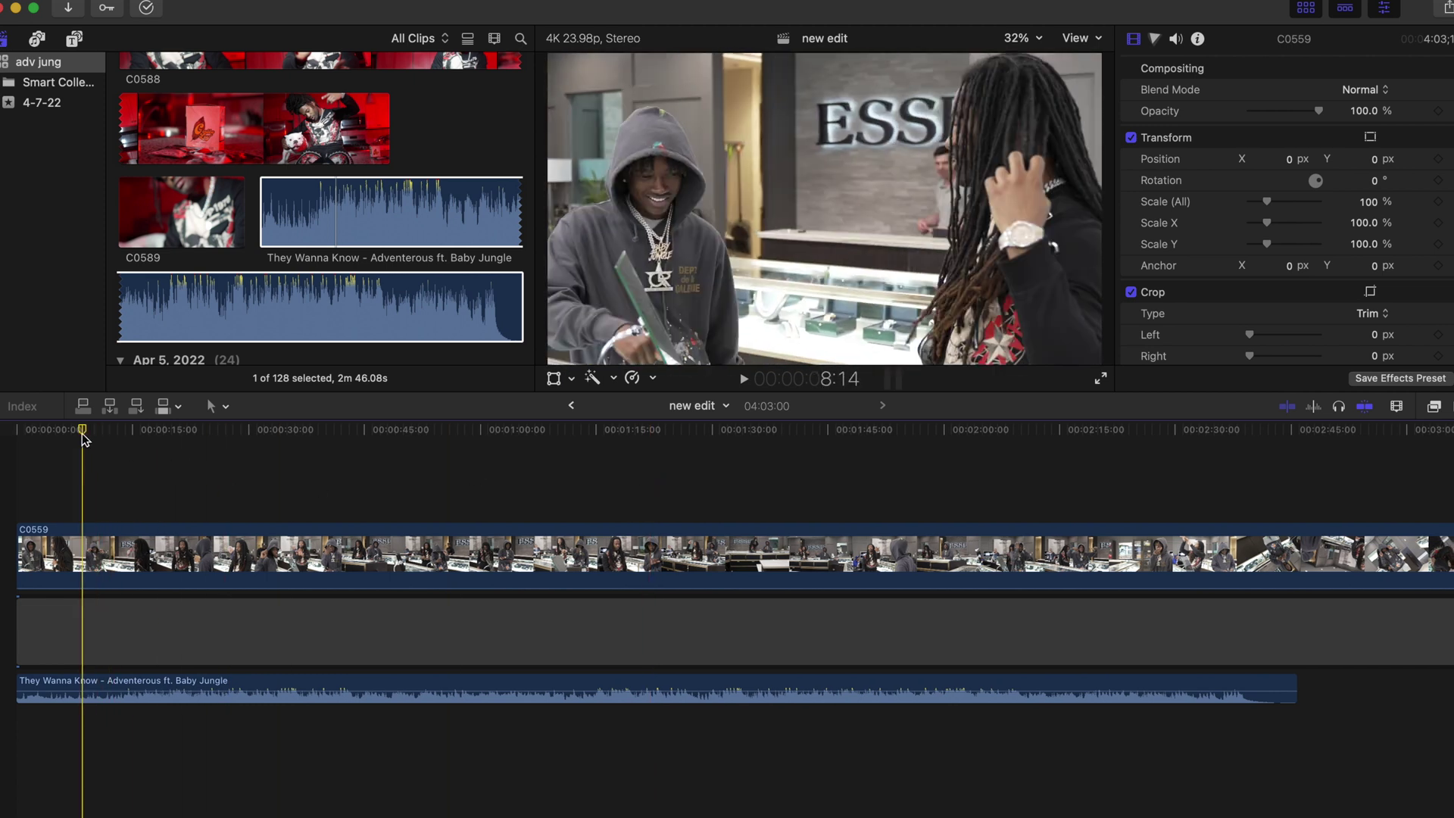
{"action": "key", "text": "space"}
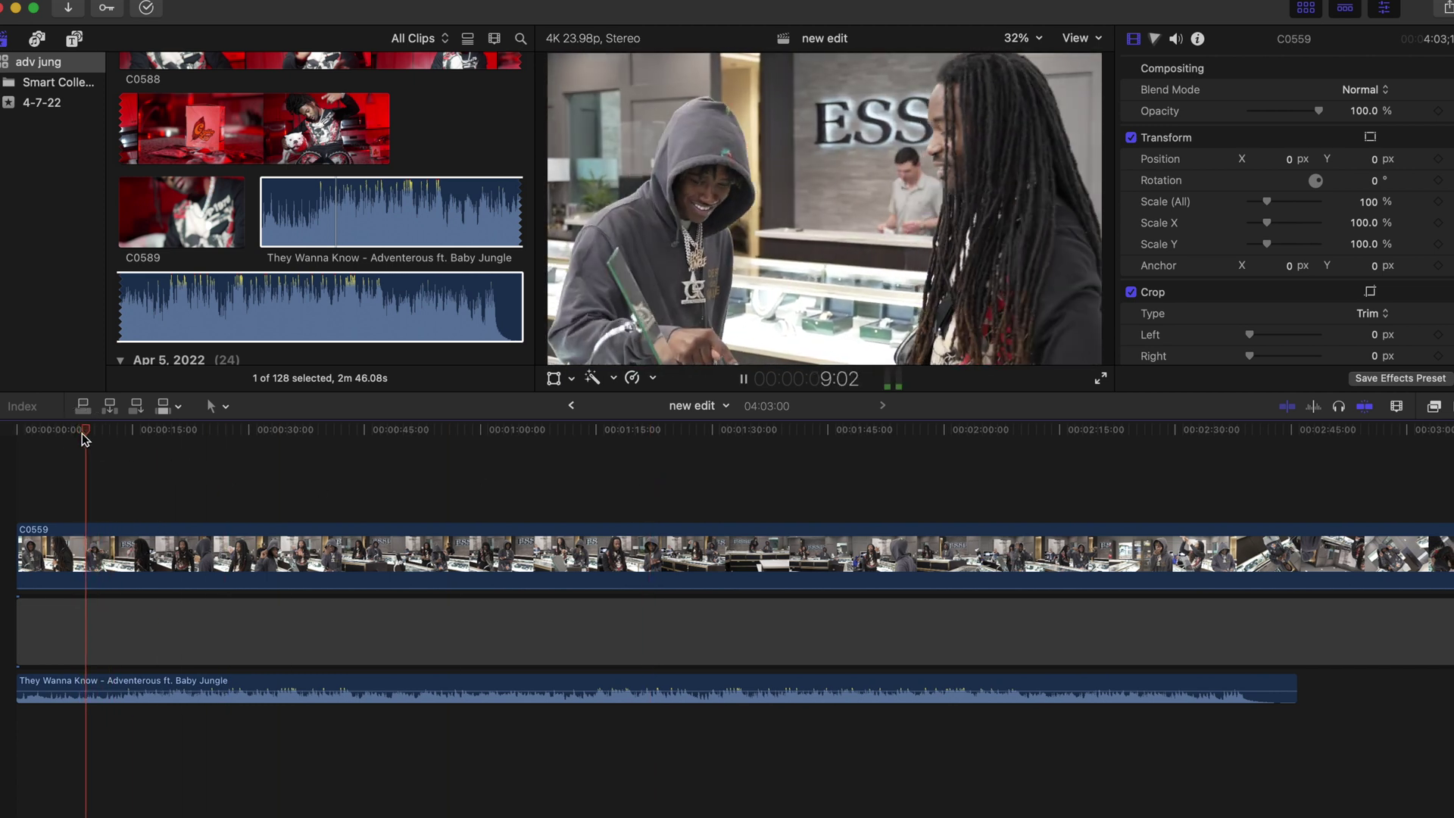
Play the edit from about 12 seconds with the song selected and place a marker on the song at 14:09.
{"action": "left_click", "coordinate": [98, 682]}
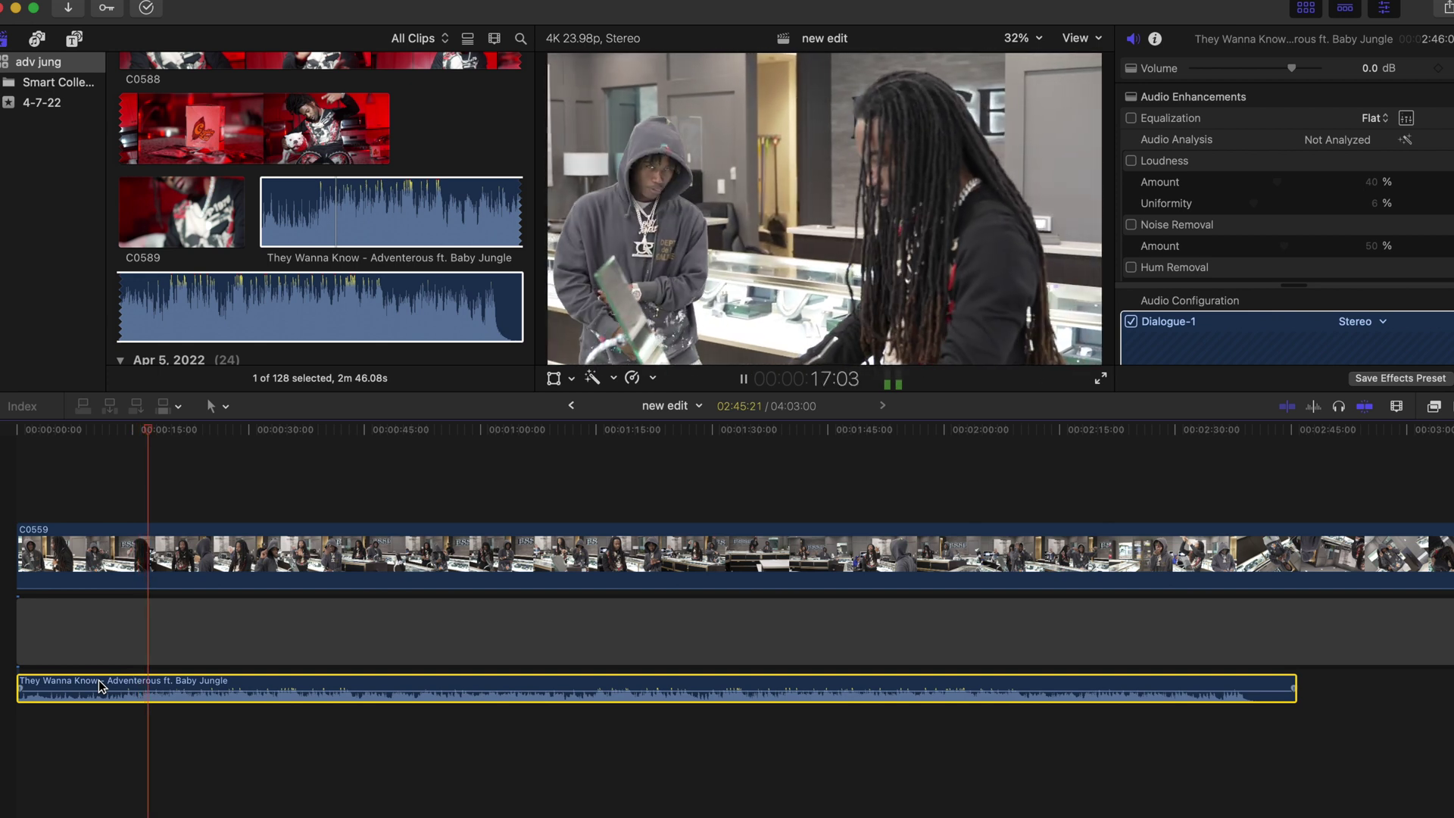
{"action": "left_click", "coordinate": [107, 430]}
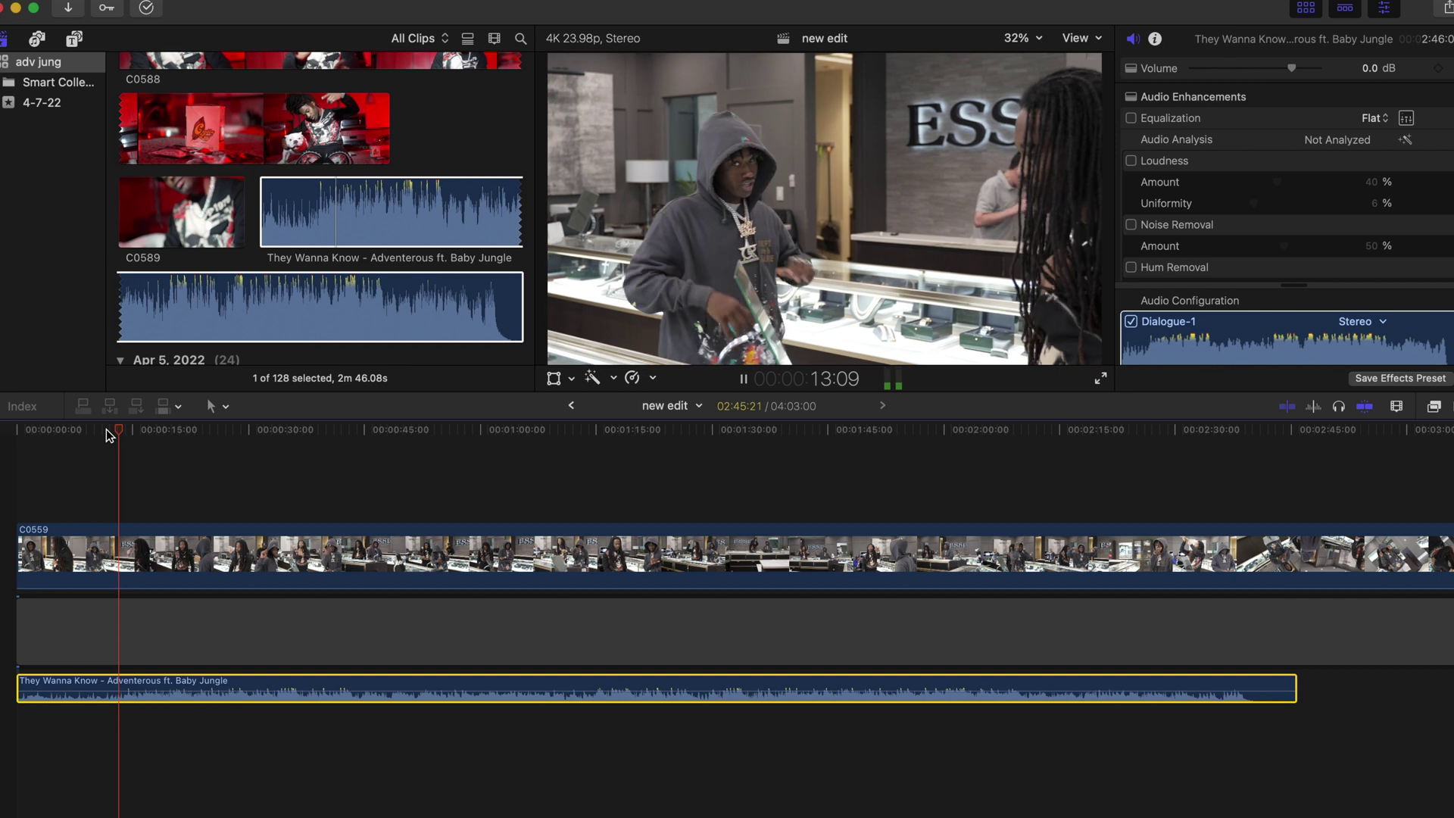
{"action": "key", "text": "space"}
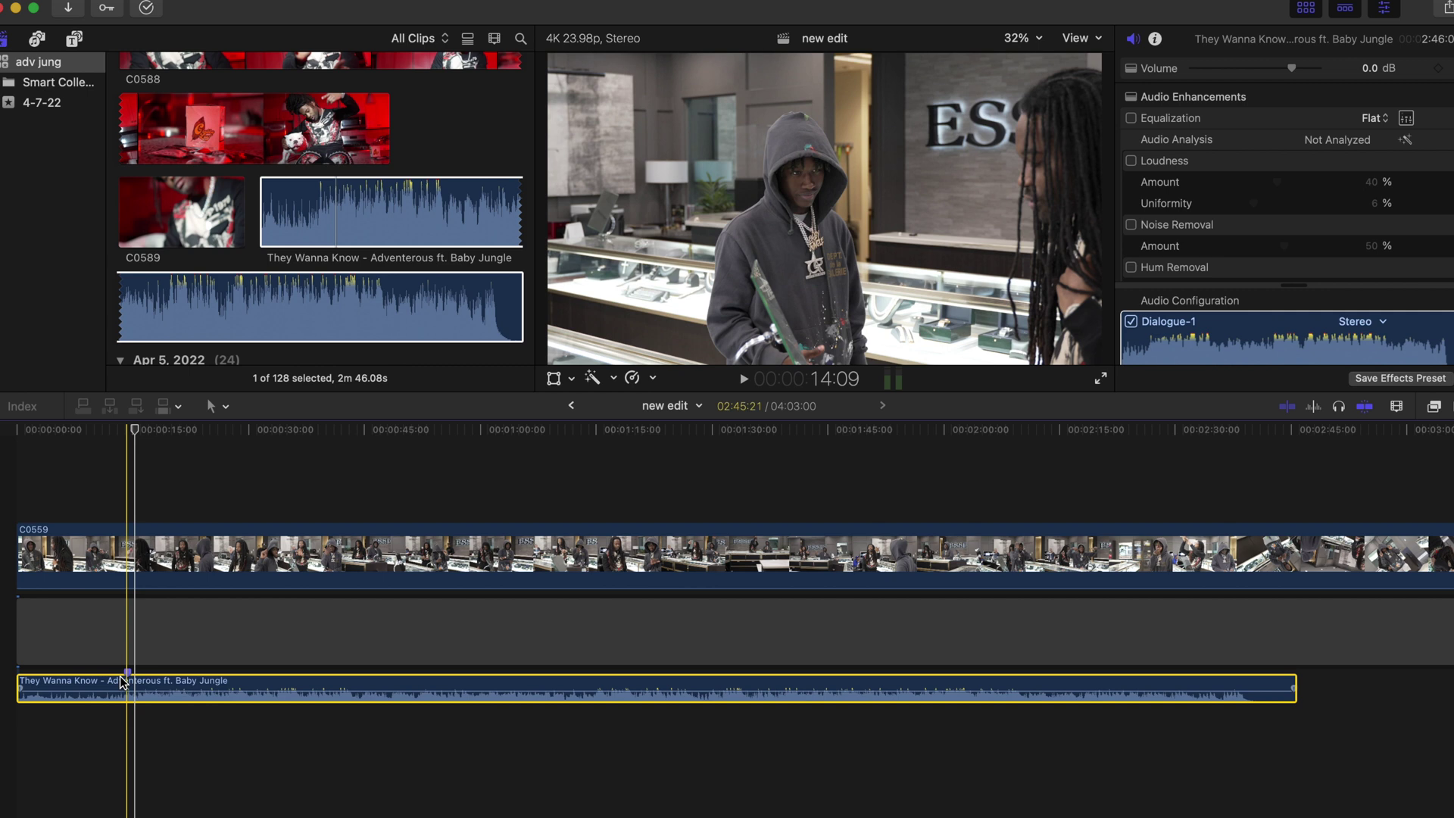
Disable the song on the timeline and raise the C0559 clip's own audio level so its camera sound is audible.
{"action": "key", "text": "v"}
{"action": "left_click", "coordinate": [130, 547]}
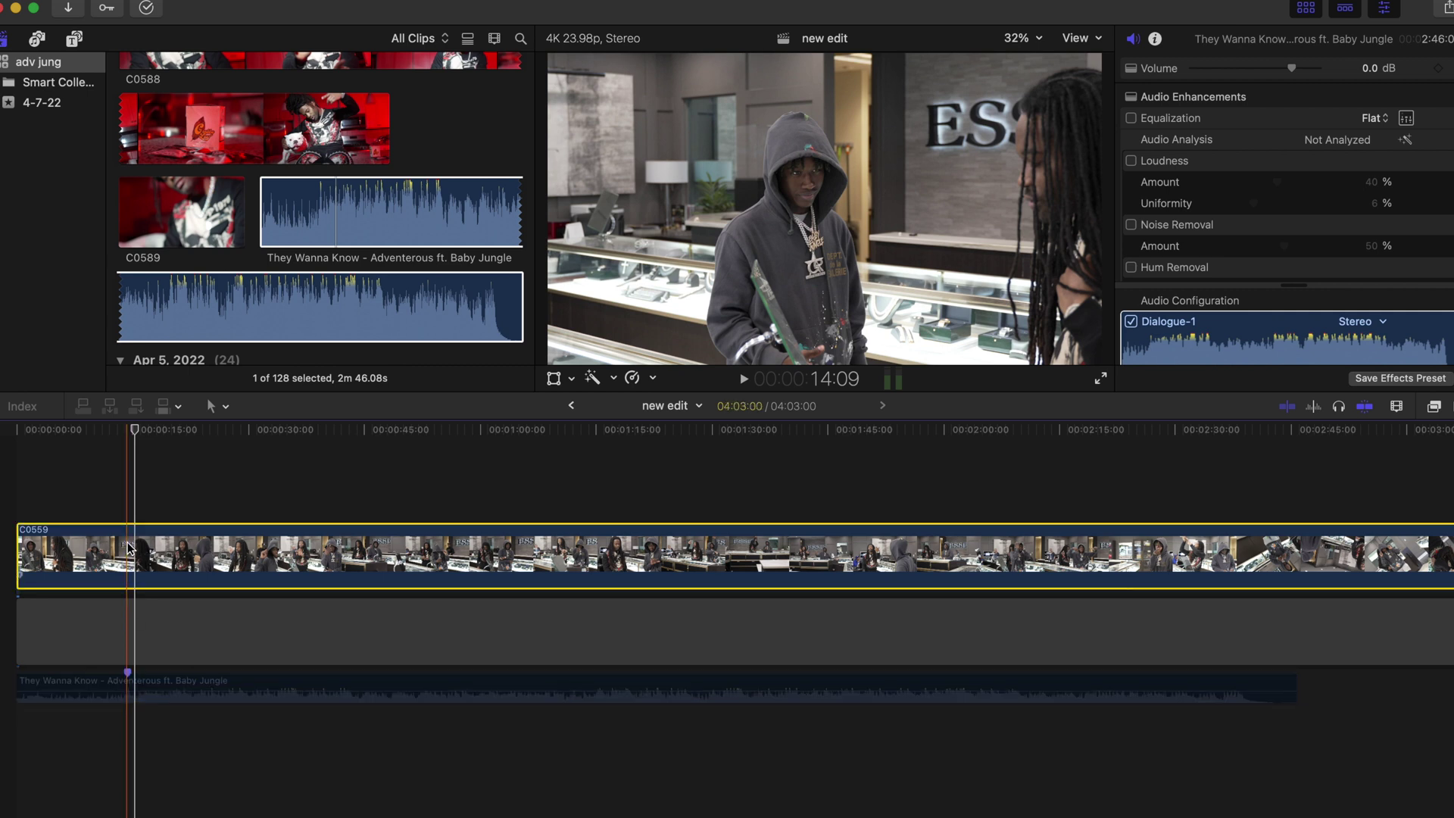
{"action": "left_click", "coordinate": [134, 583]}
{"action": "left_click_drag", "start_coordinate": [134, 587], "coordinate": [132, 572]}
Play C0559 from about 9 seconds, stopping and resuming, to listen to its own sound for the sync point.
{"action": "left_click", "coordinate": [91, 475]}
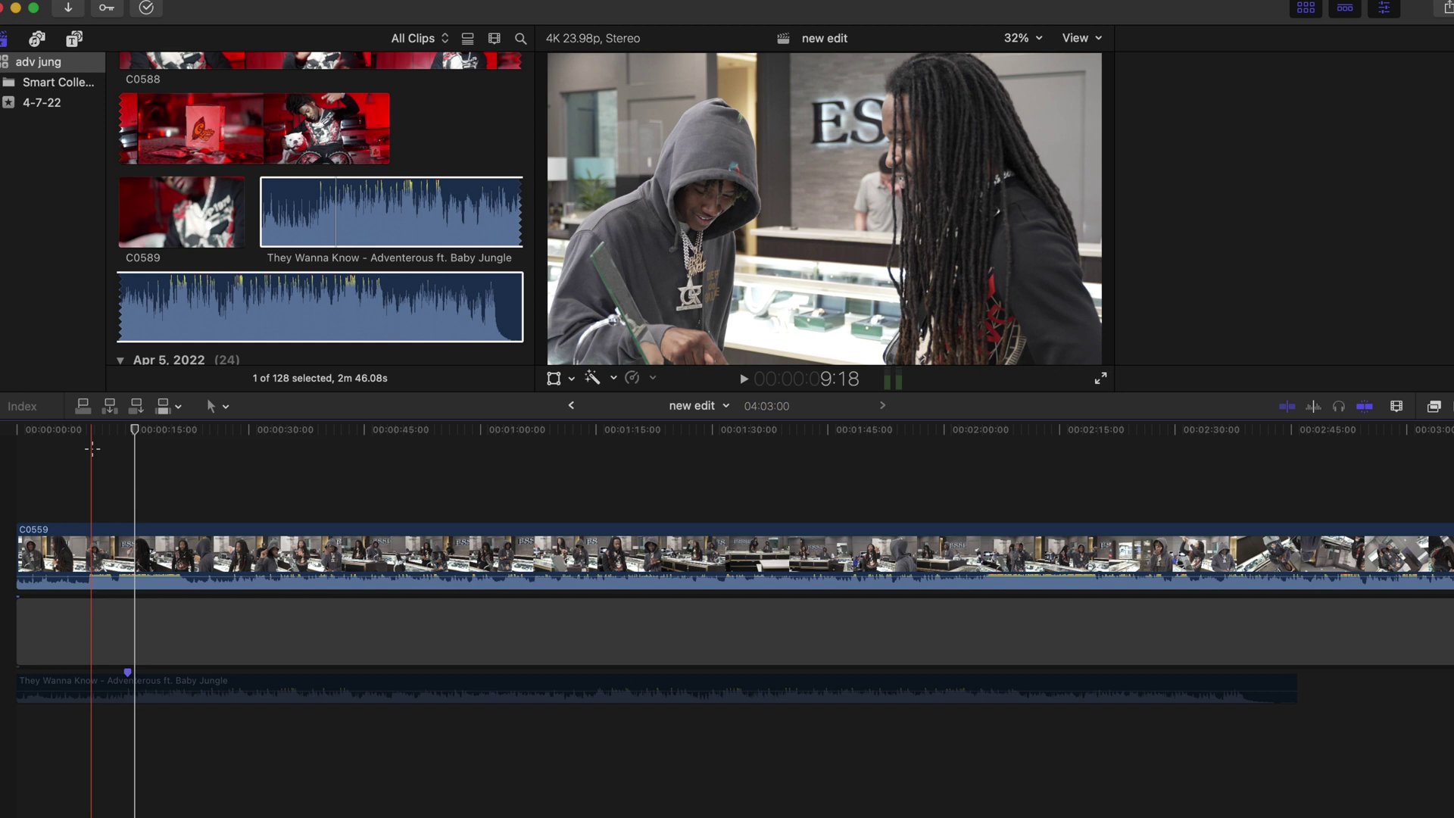
{"action": "left_click", "coordinate": [95, 544]}
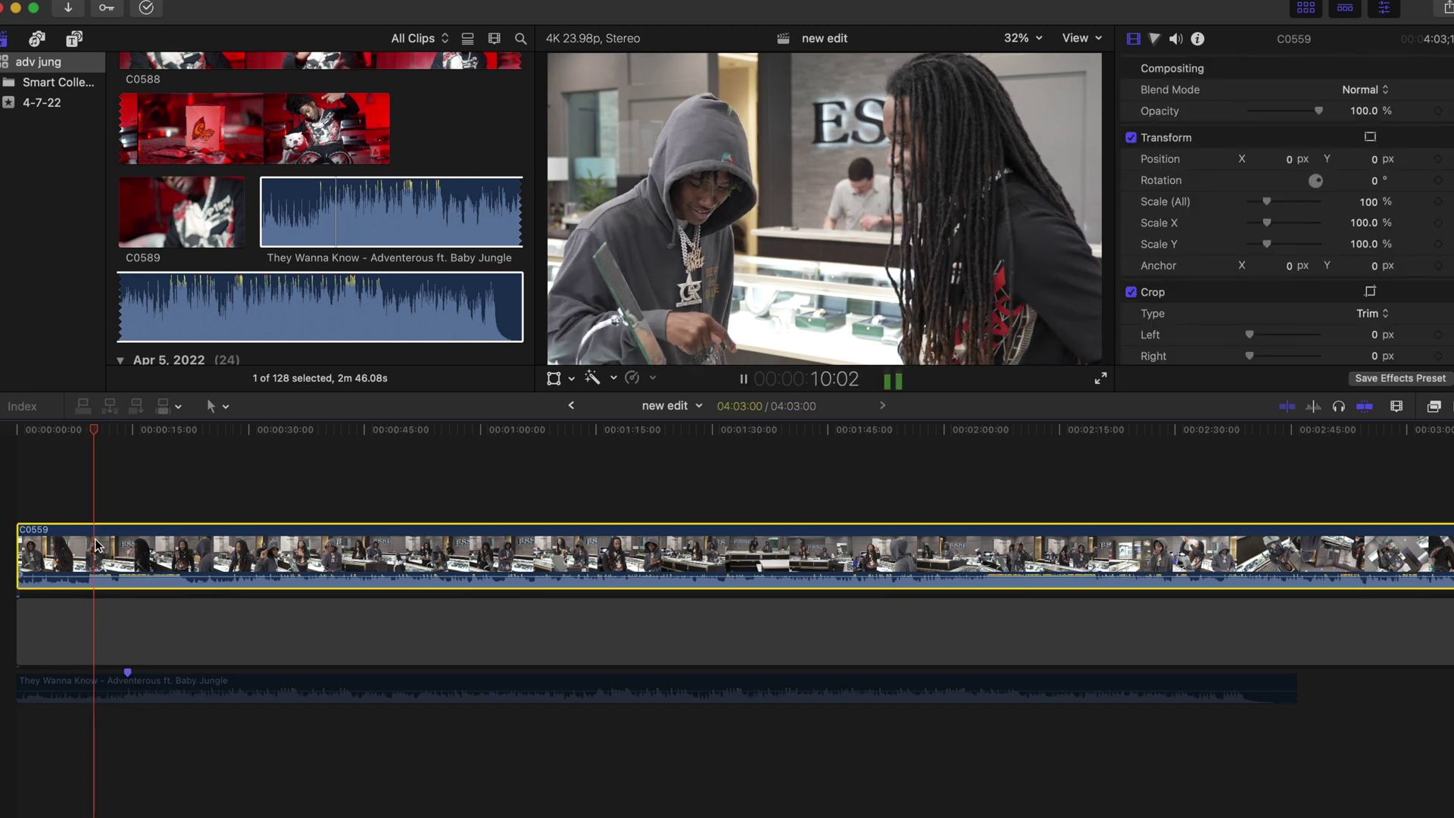
{"action": "key", "text": "space"}
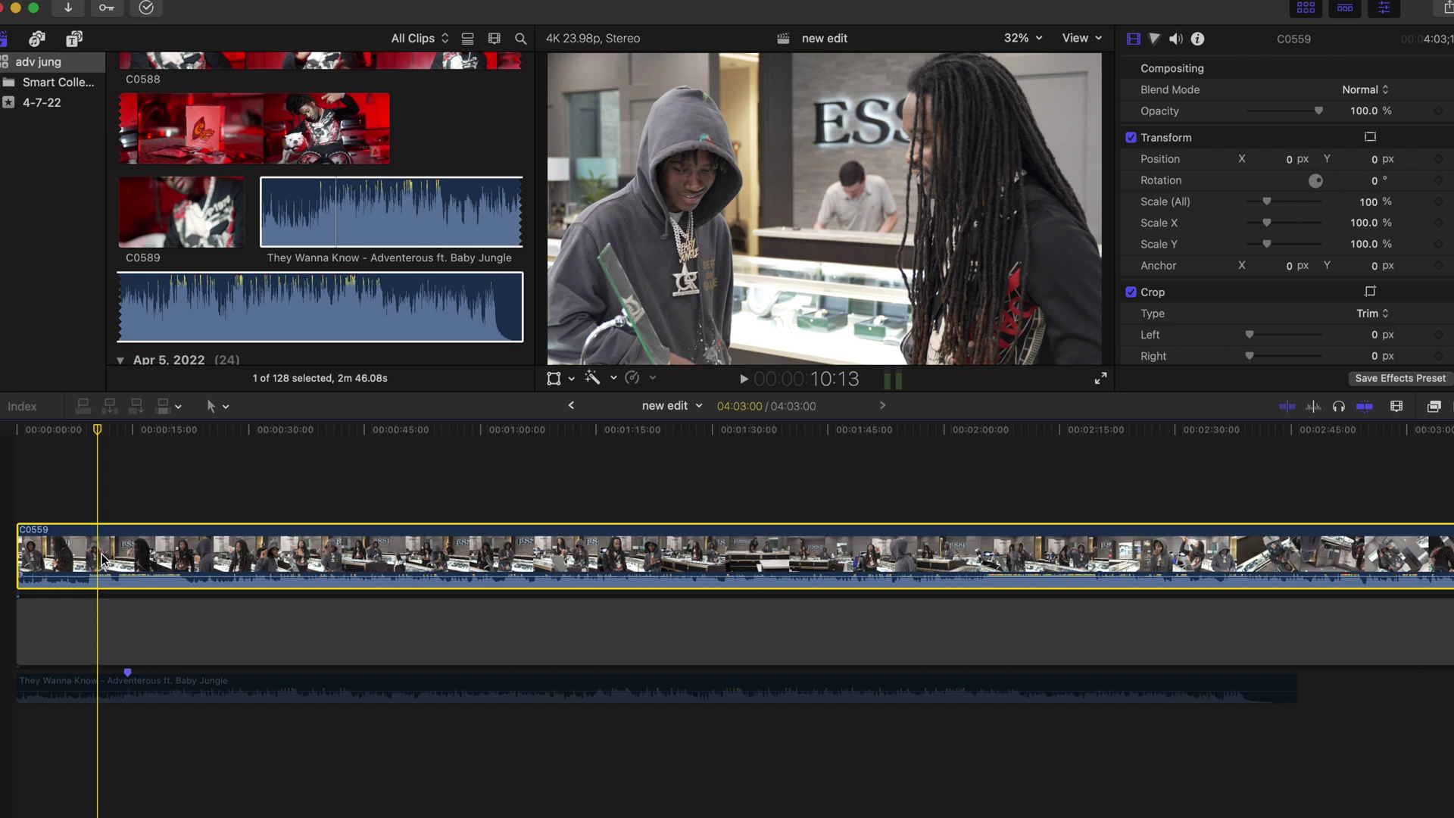
{"action": "key", "text": "space"}
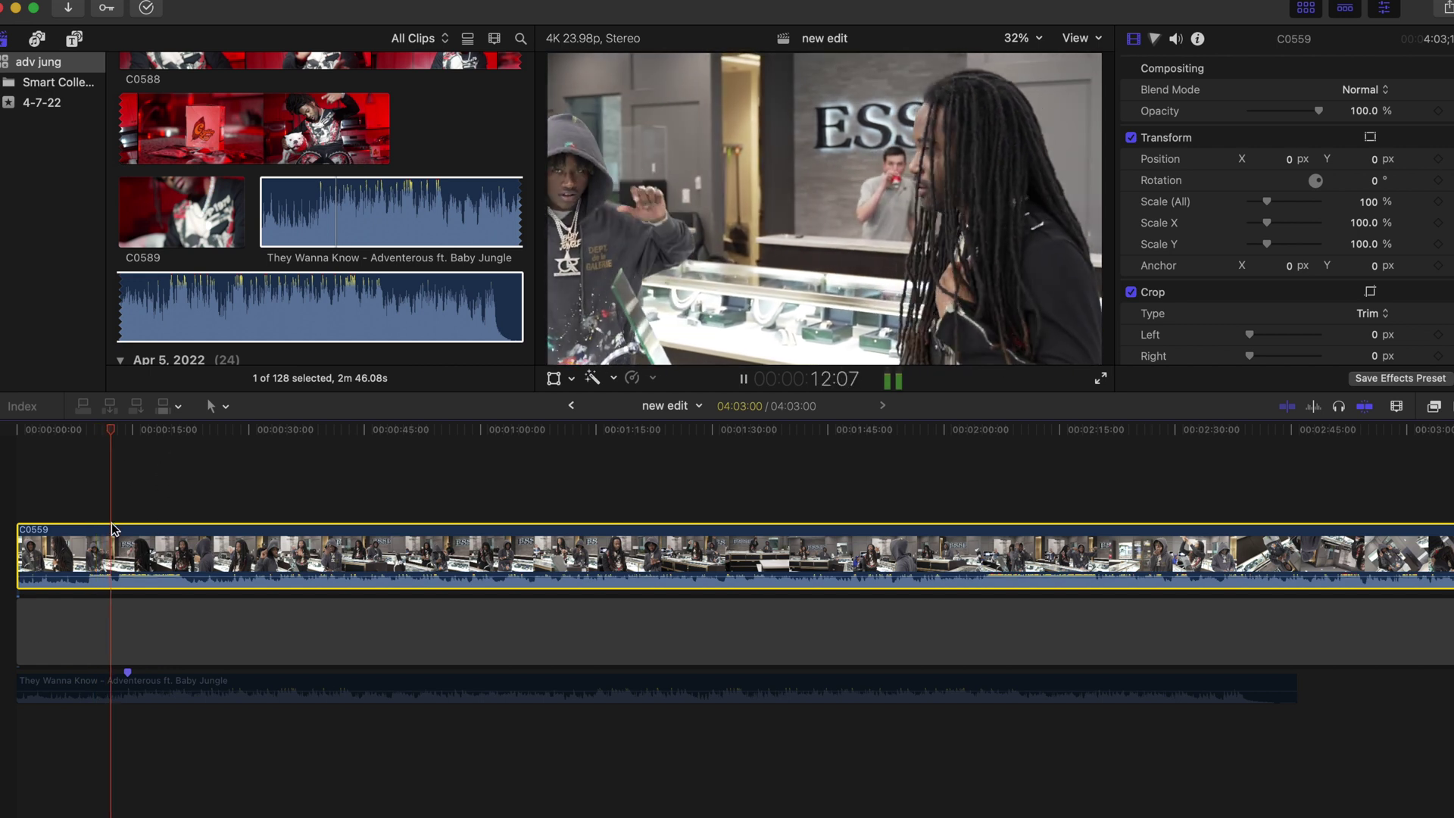
{"action": "key", "text": "space"}
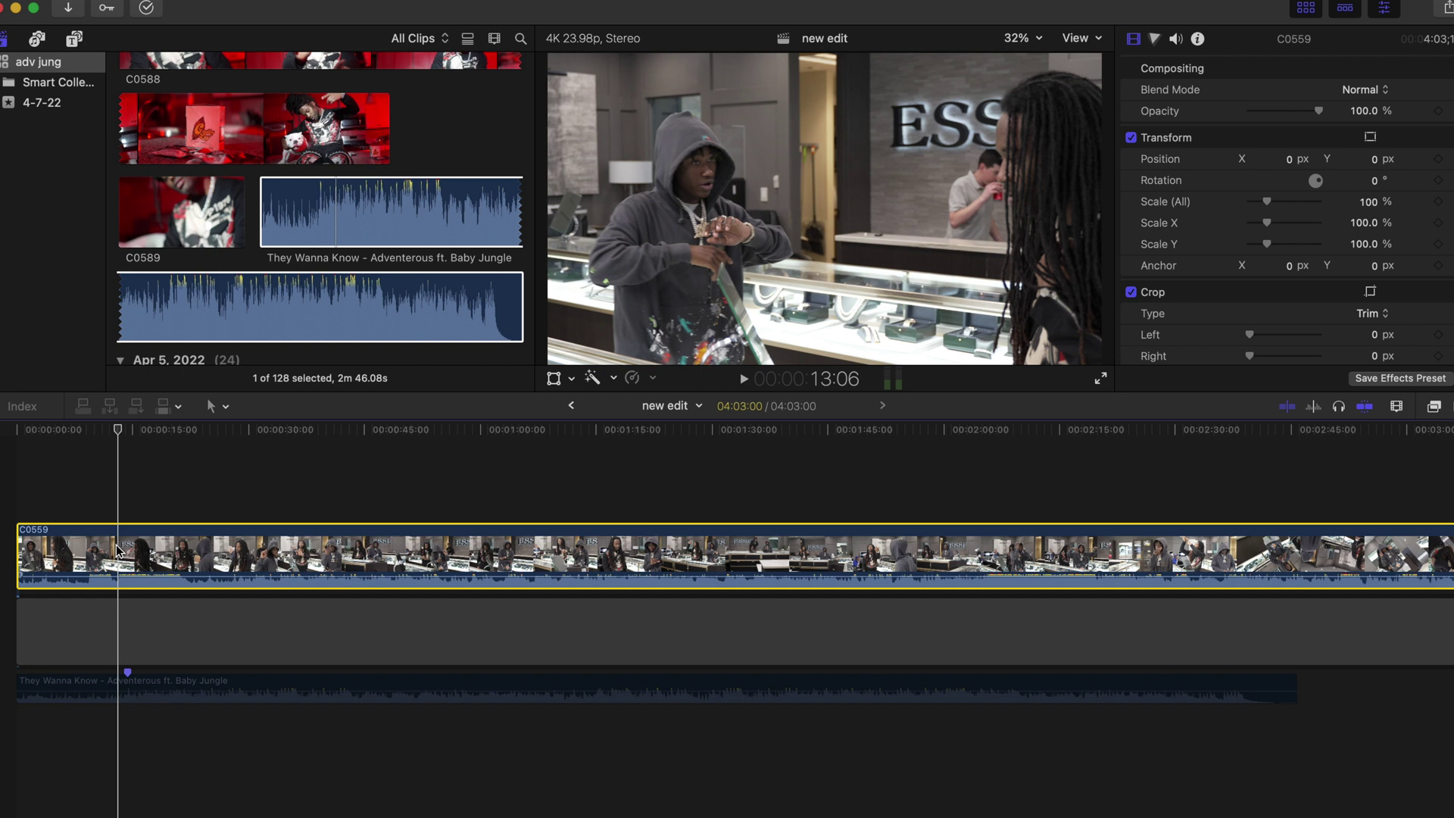
Play C0559 from about 12 seconds, mark it at 32:23, and trim the clip's start to about 19 seconds.
{"action": "left_click", "coordinate": [106, 430]}
{"action": "key", "text": "space"}
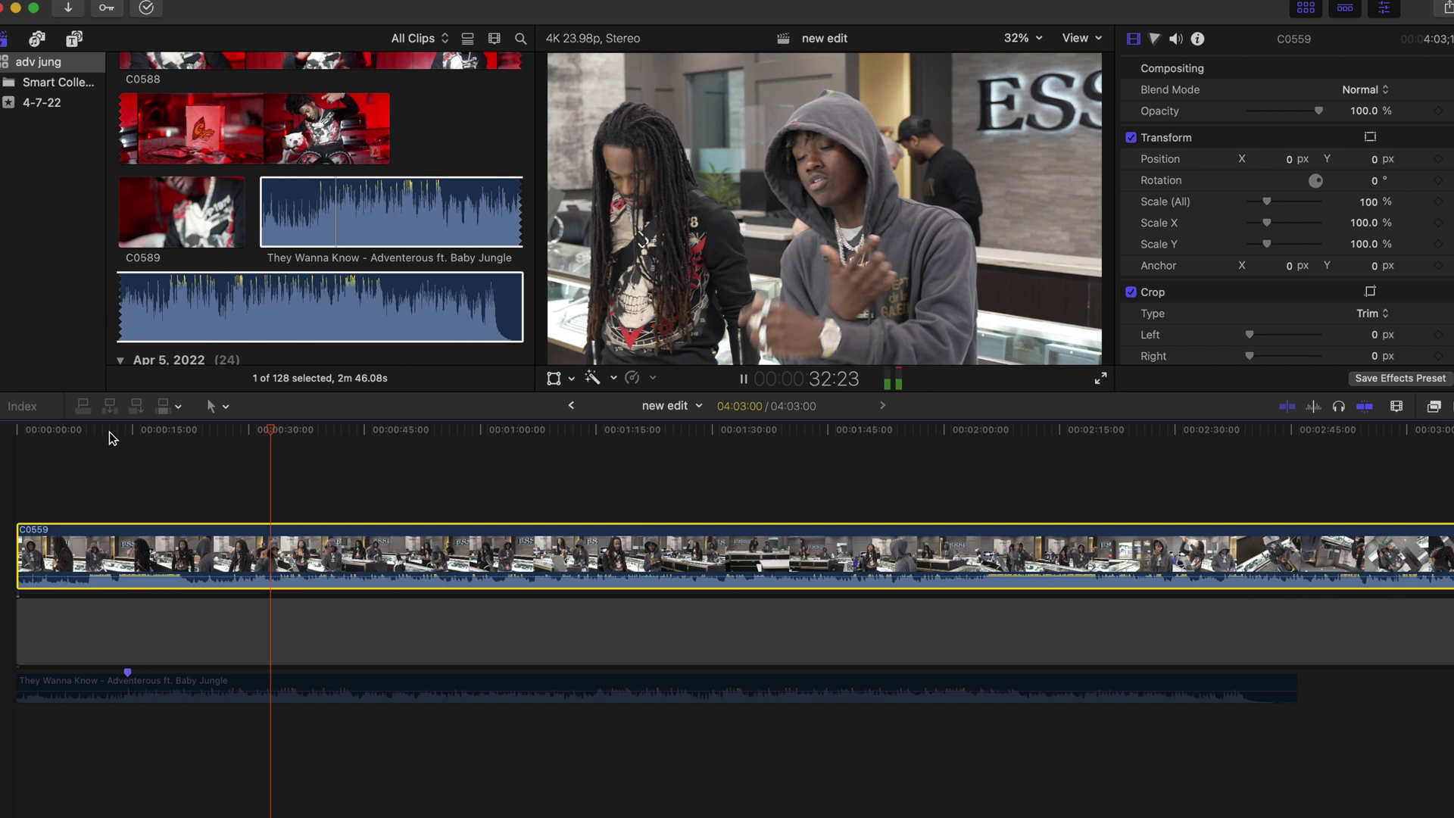
{"action": "key", "text": "m"}
{"action": "key", "text": "space"}
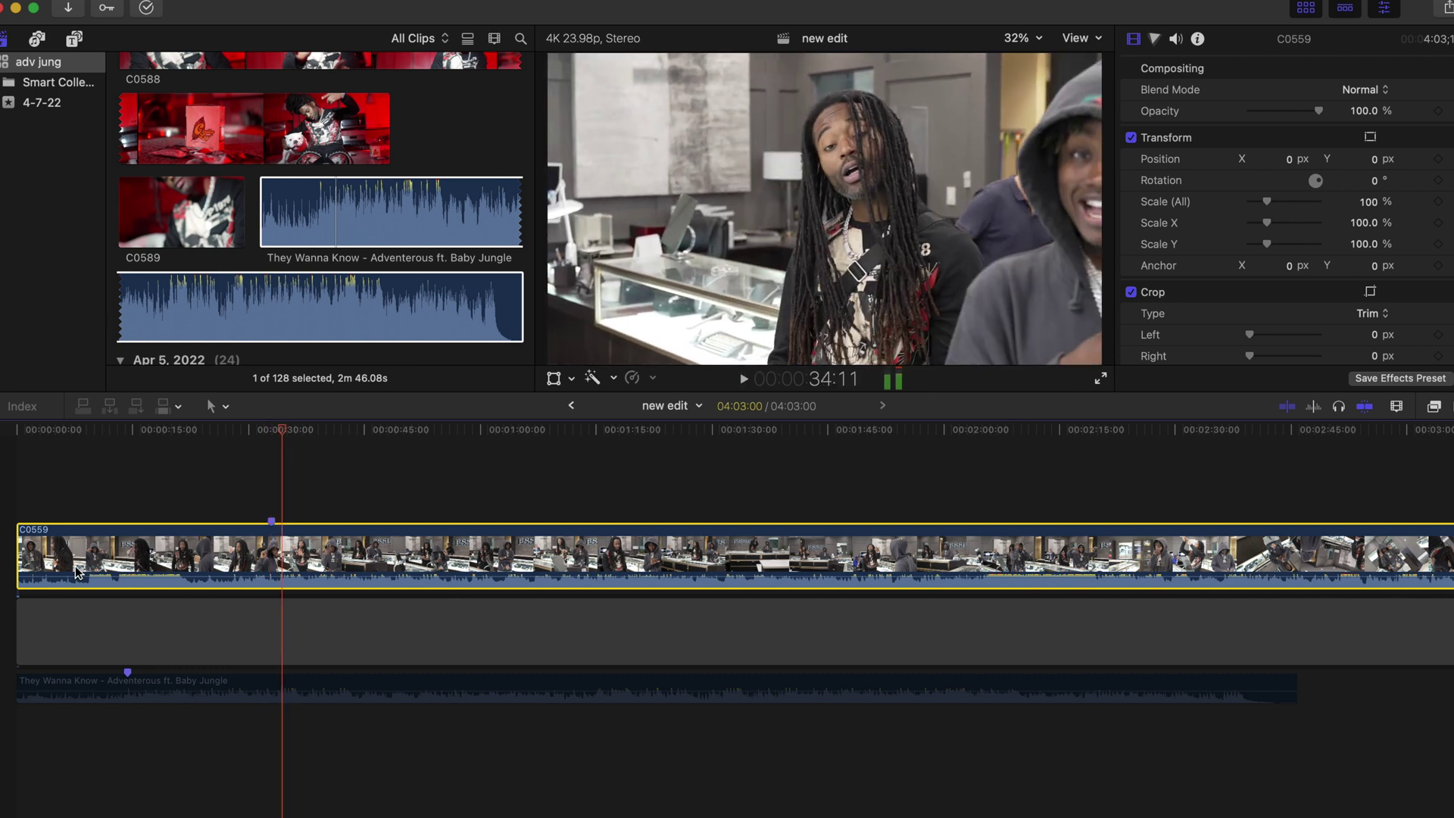
{"action": "left_click_drag", "start_coordinate": [19, 553], "coordinate": [165, 551]}
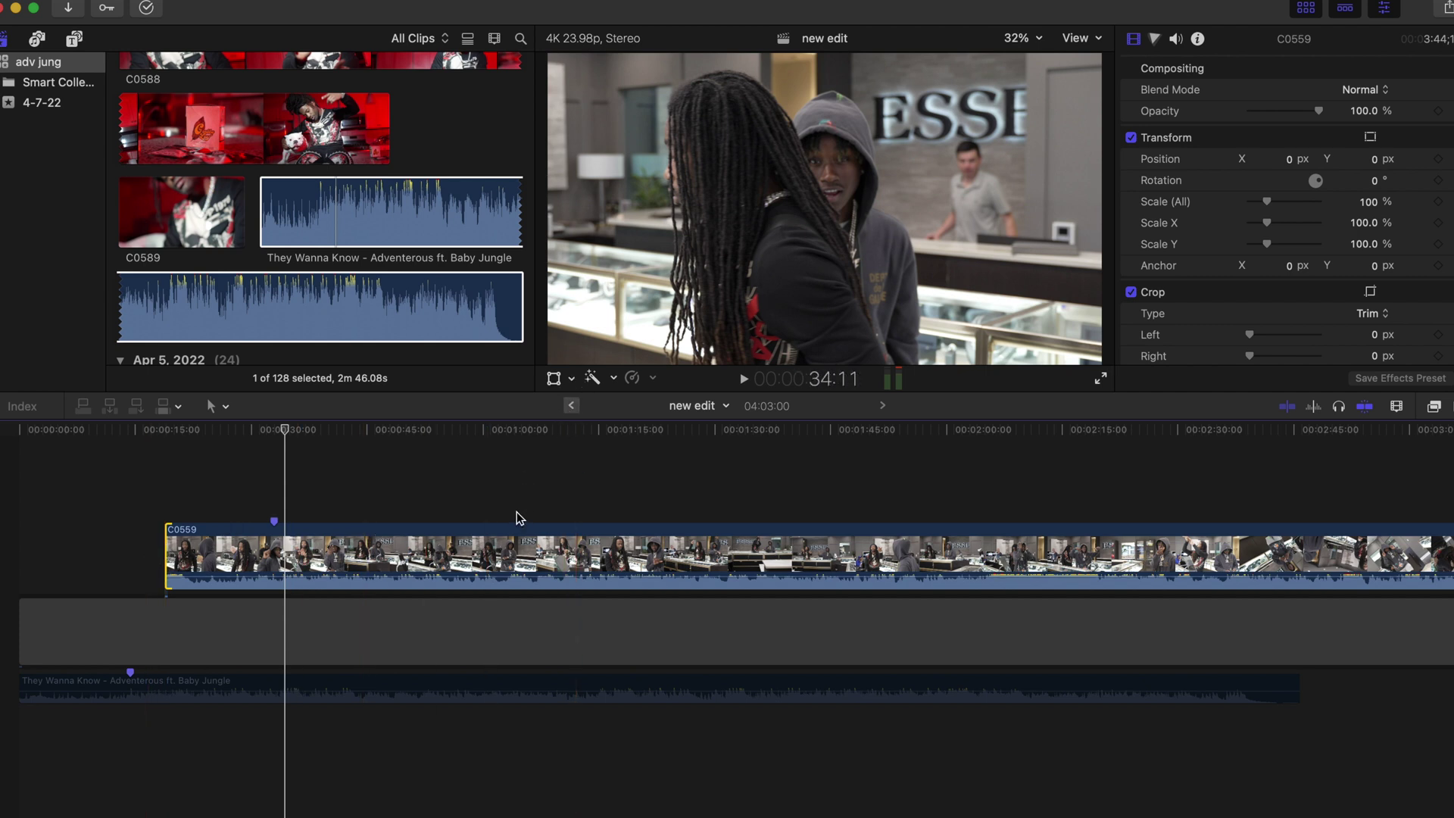
Go back to Untitled Project in the timeline, examine its marked clips and layered effects, and return to the new edit project.
{"action": "key", "text": "super+bracketleft"}
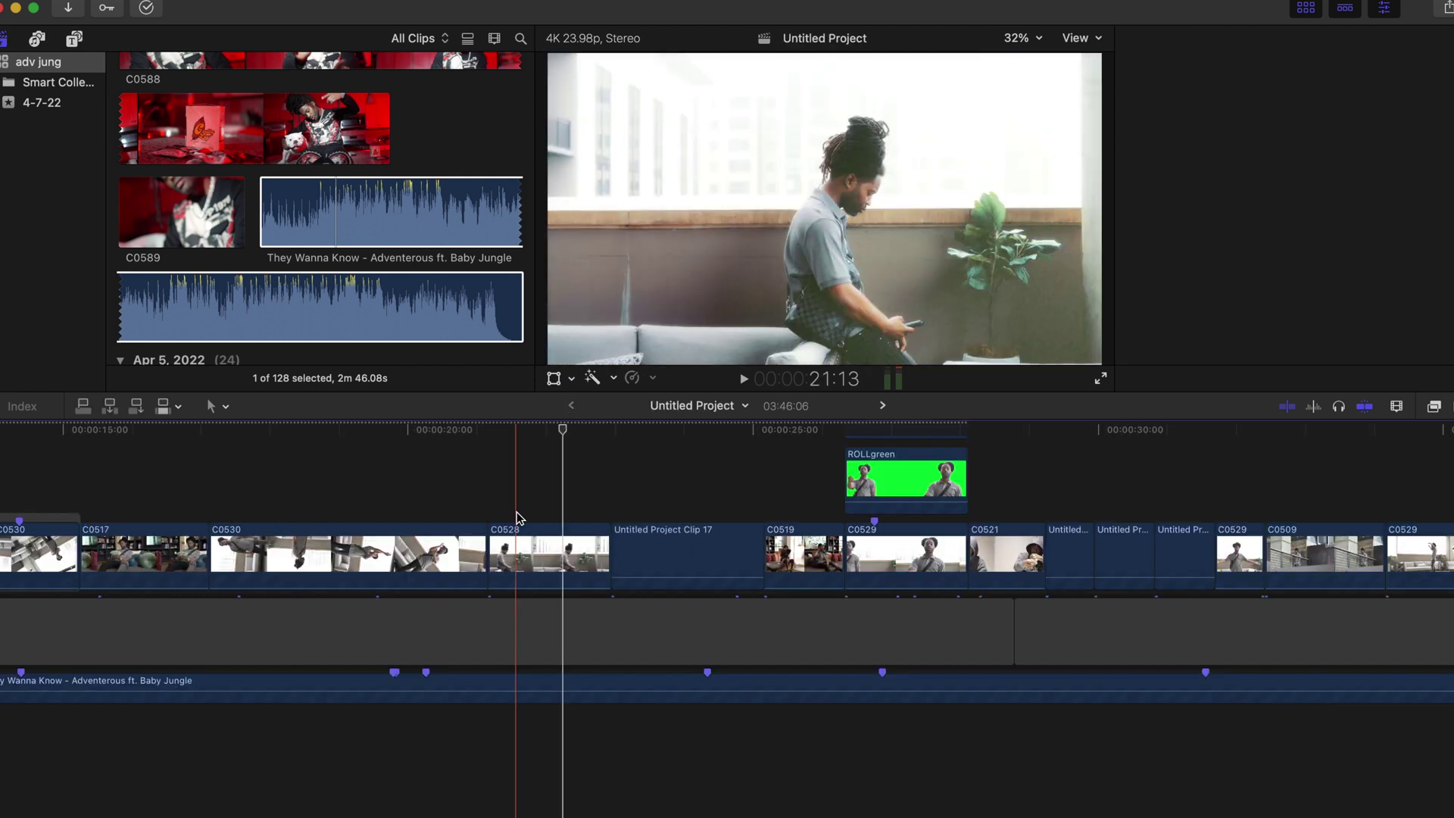
{"action": "key", "text": "super+4"}
{"action": "scroll", "coordinate": [561, 503], "scroll_direction": "up", "scroll_amount": 10}
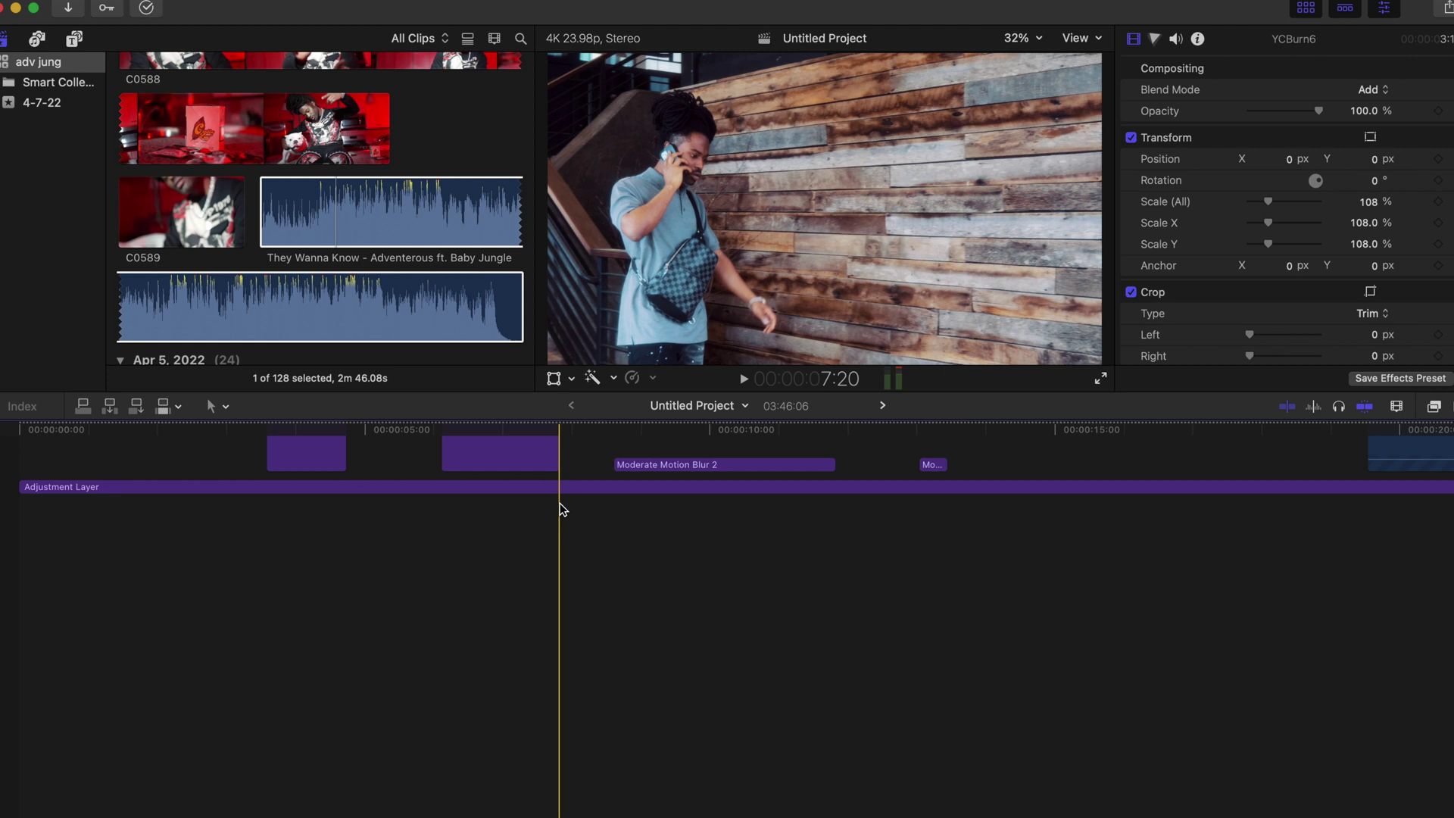
{"action": "scroll", "coordinate": [561, 503], "scroll_direction": "down", "scroll_amount": 10}
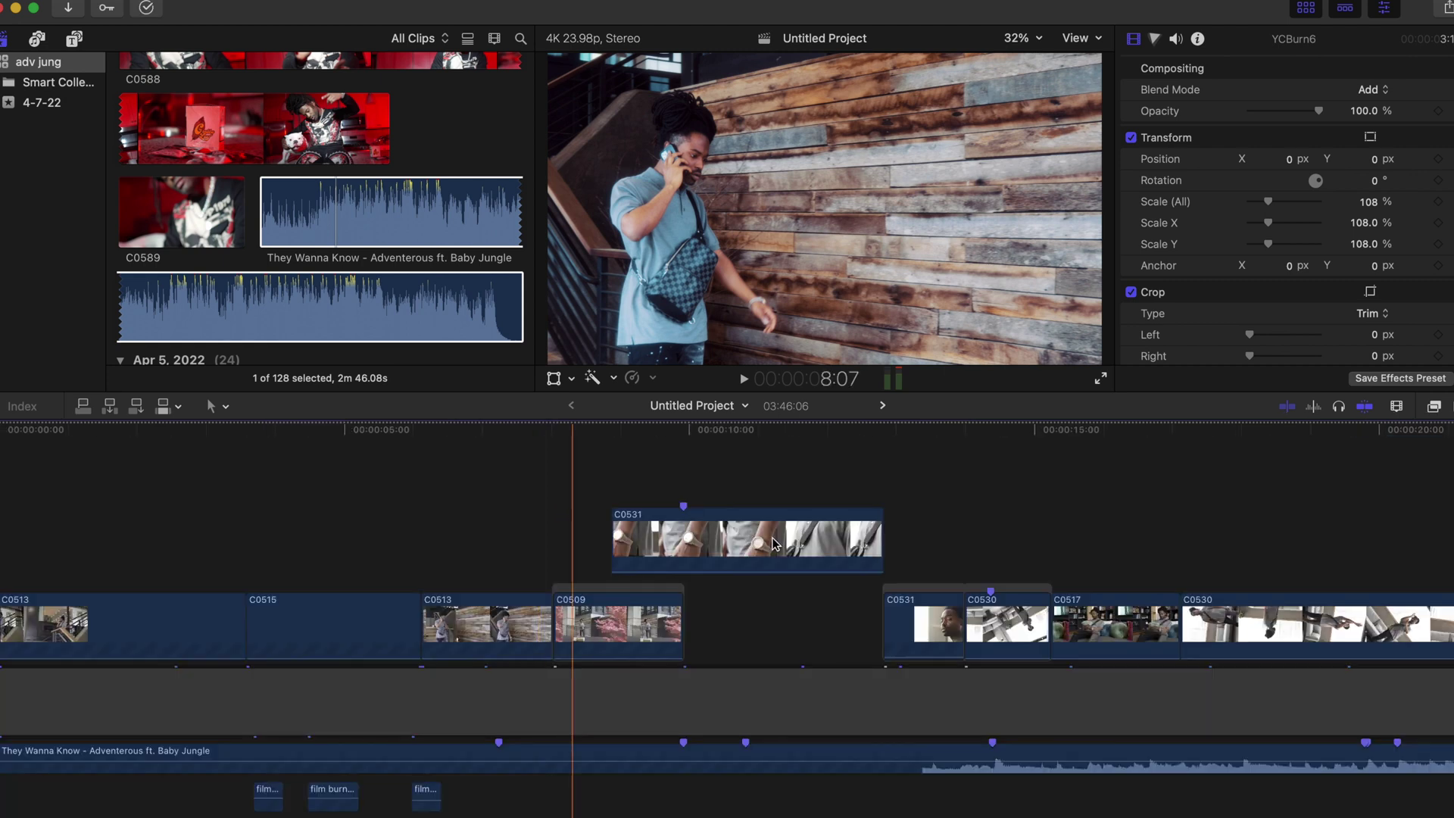
{"action": "left_click", "coordinate": [939, 528]}
{"action": "left_click_drag", "start_coordinate": [944, 528], "coordinate": [1179, 543]}
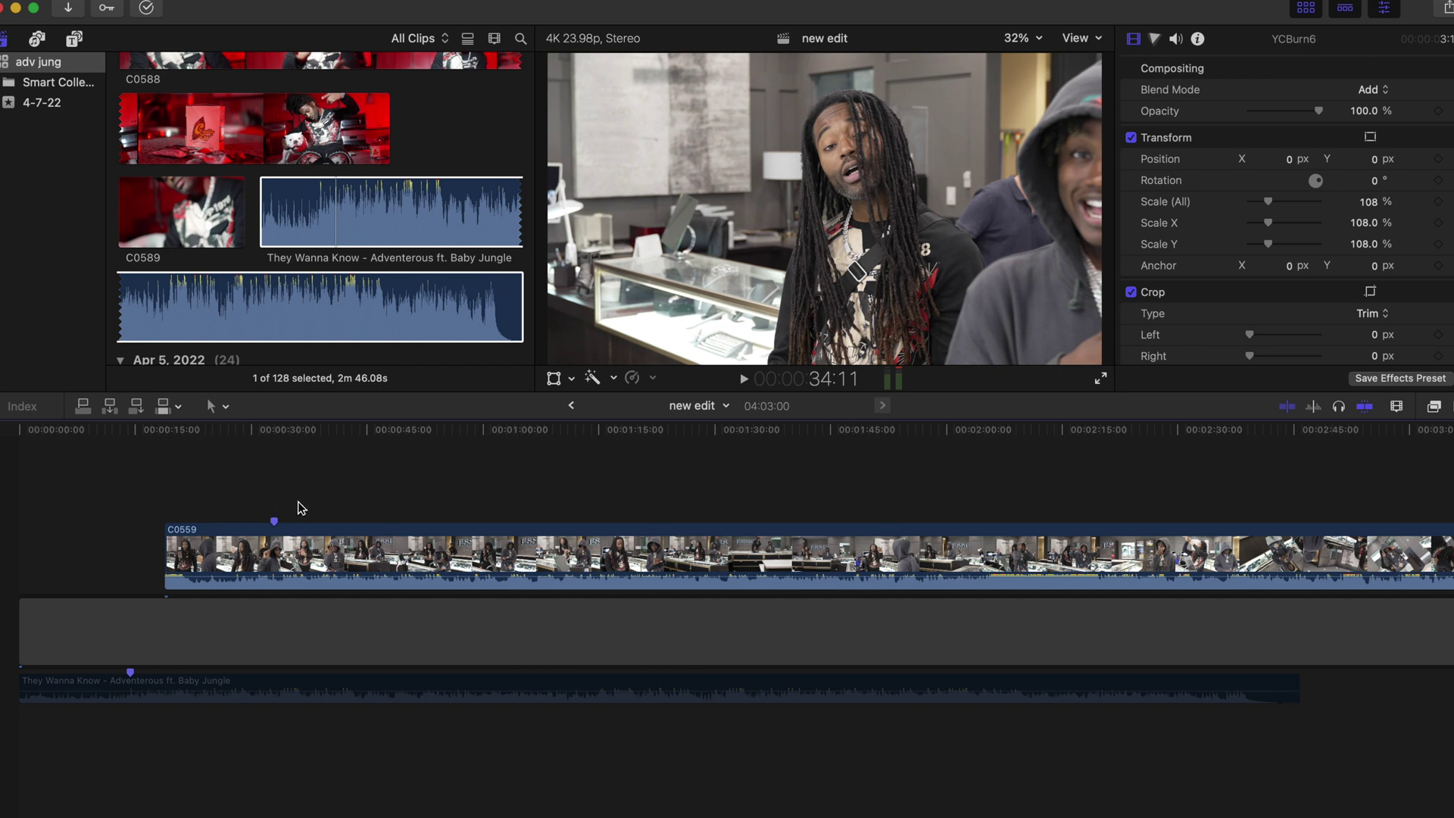
Move the C0559 clip earlier so its marker lines up with the song's marker at 14:09.
{"action": "left_click", "coordinate": [274, 432]}
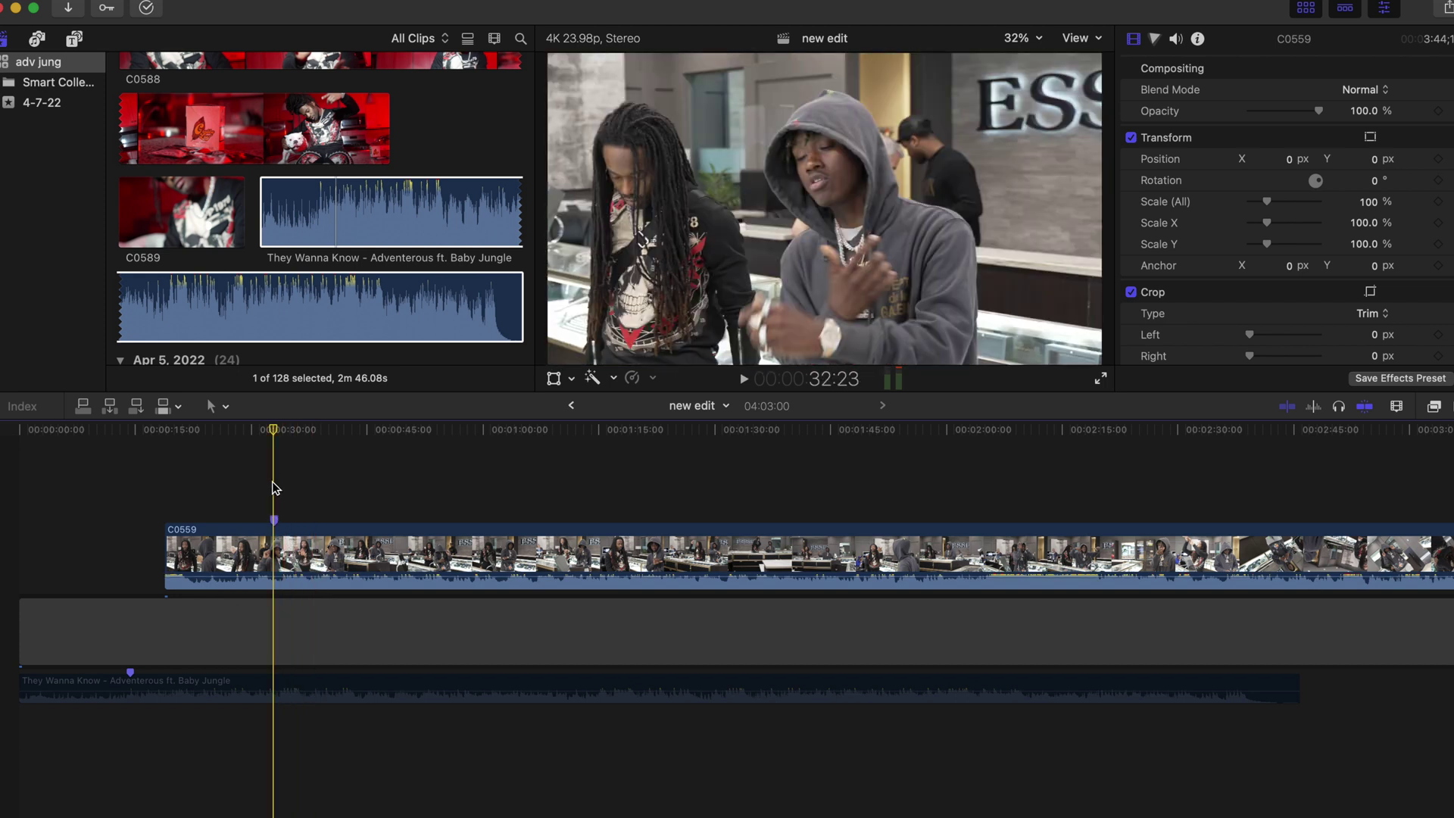
{"action": "left_click_drag", "start_coordinate": [311, 559], "coordinate": [144, 545]}
{"action": "left_click", "coordinate": [132, 432]}
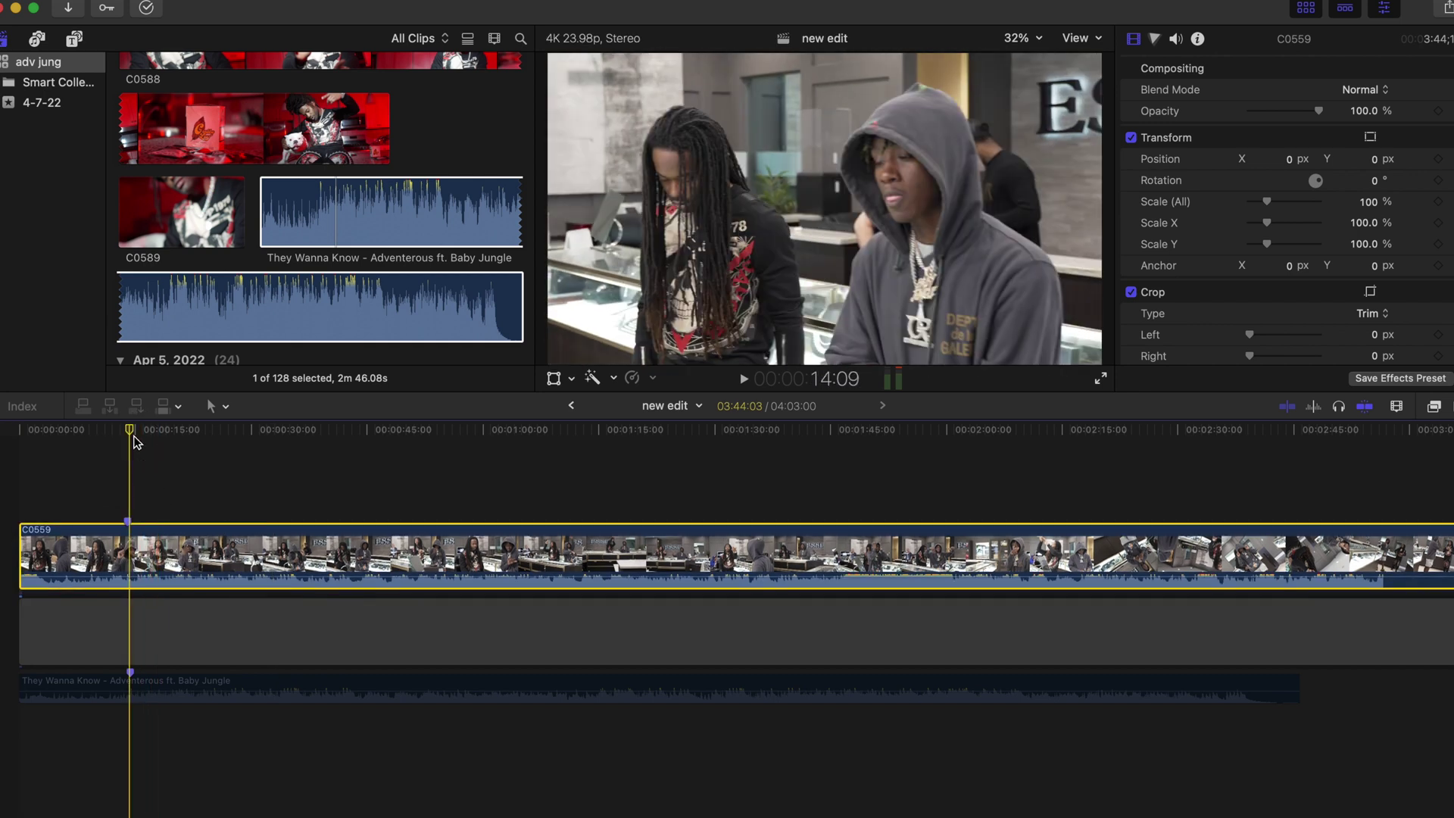
{"action": "left_click_drag", "start_coordinate": [23, 560], "coordinate": [72, 560]}
Re-enable the song and play the timeline from about 11 seconds.
{"action": "left_click", "coordinate": [103, 685]}
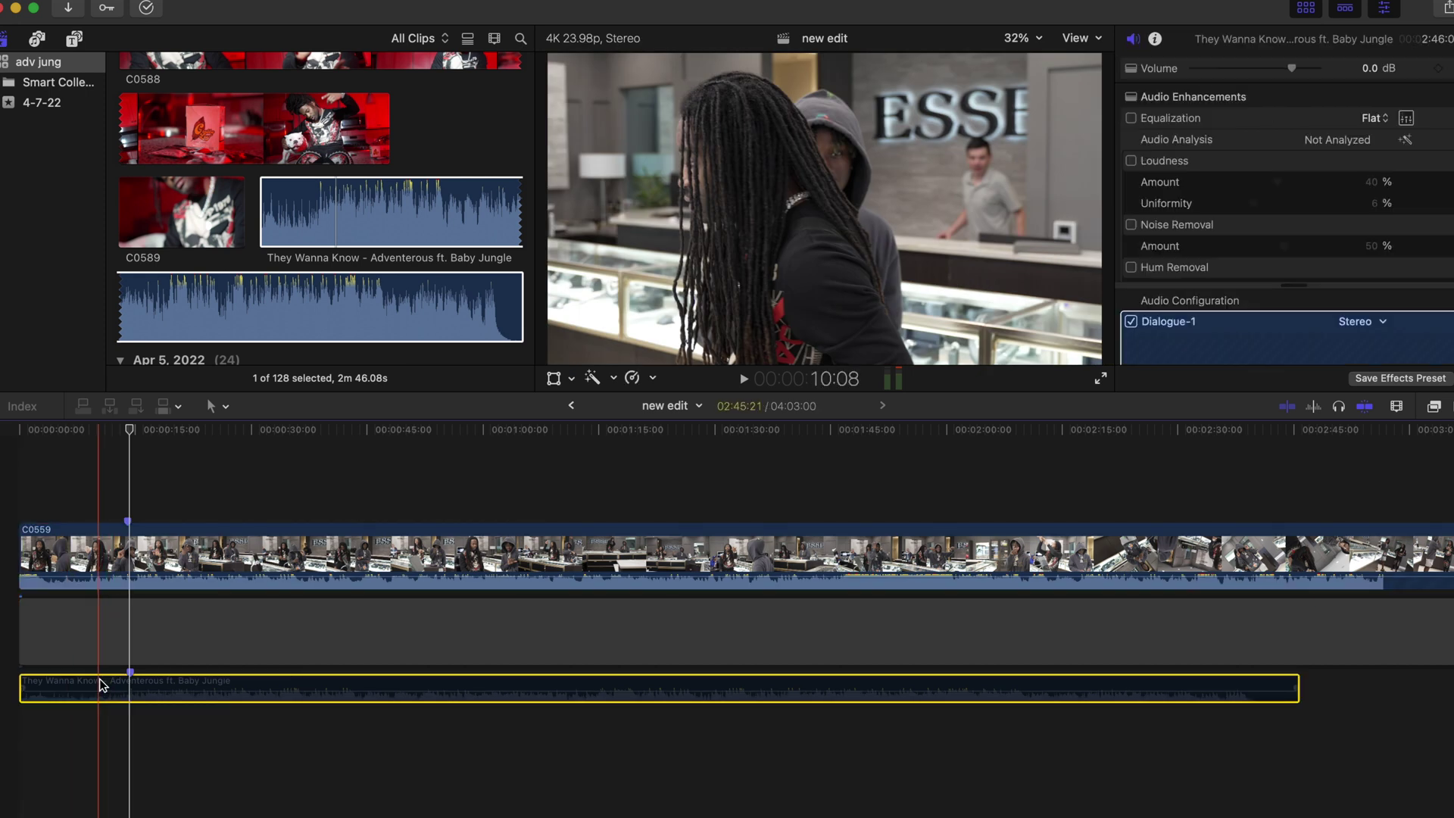
{"action": "left_click", "coordinate": [108, 452]}
{"action": "key", "text": "space"}
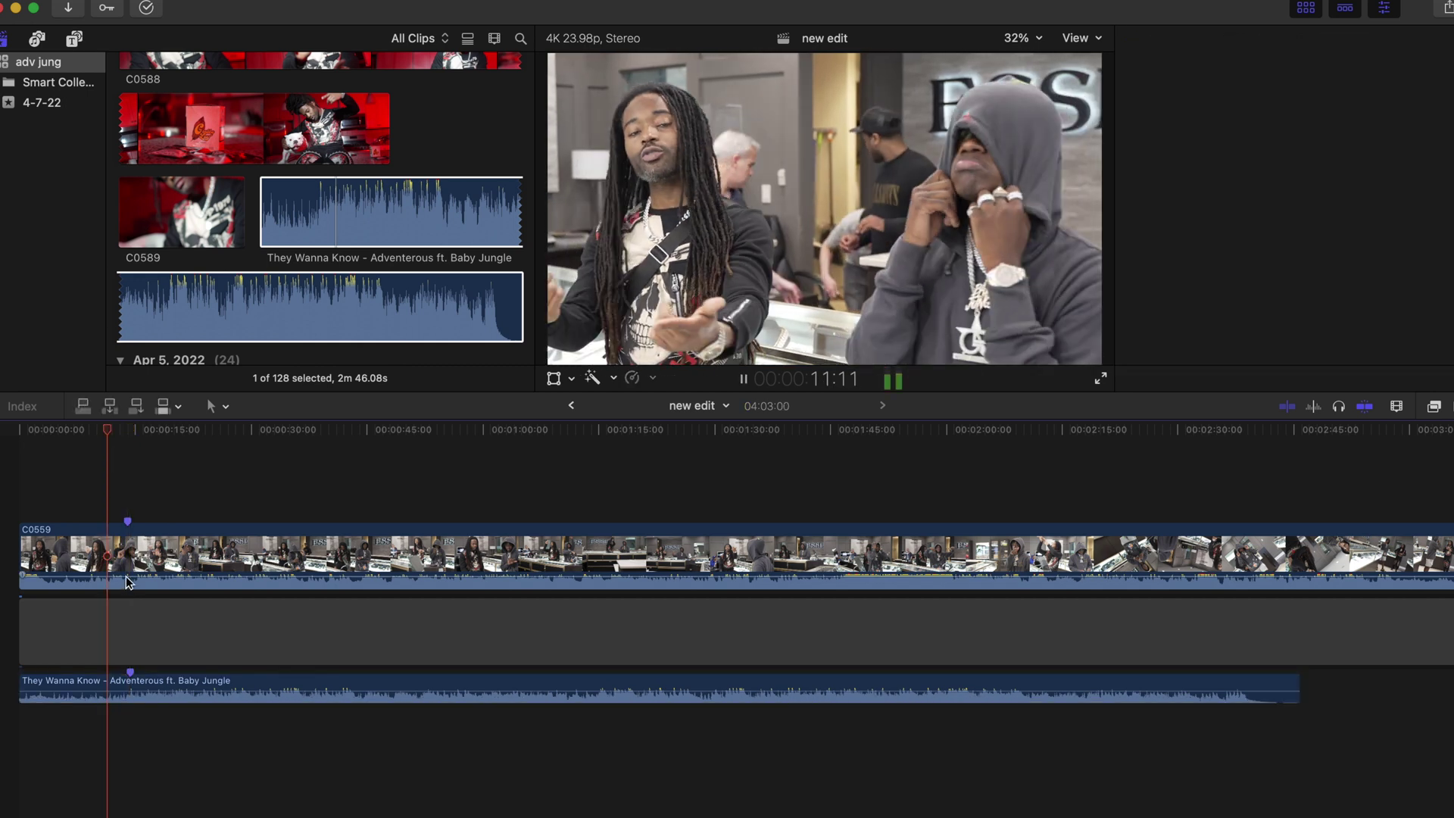
Lower the C0559 clip's own audio level to silence while it plays, and stop playback.
{"action": "left_click", "coordinate": [136, 580]}
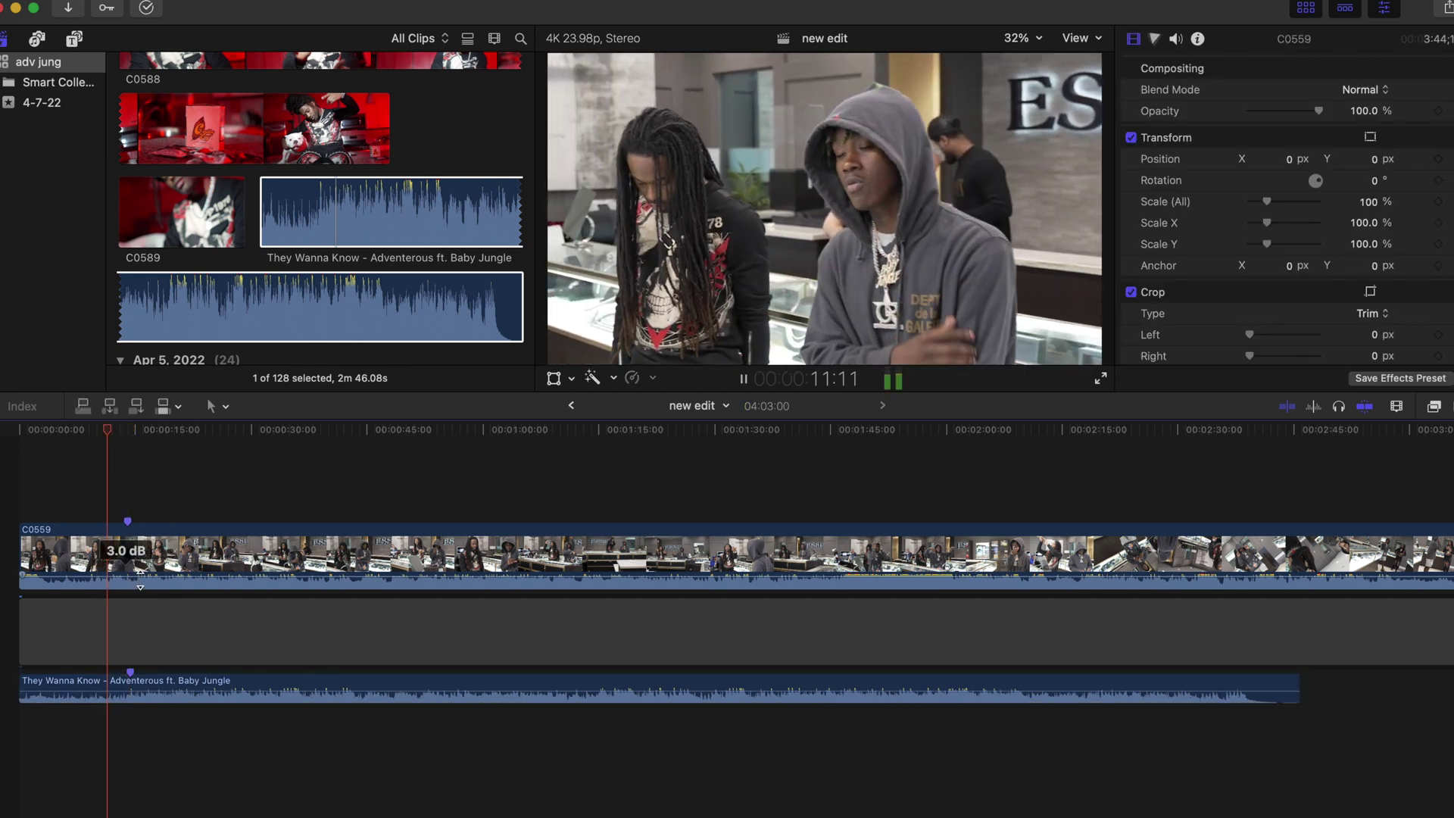
{"action": "left_click_drag", "start_coordinate": [143, 580], "coordinate": [139, 600]}
{"action": "key", "text": "space"}
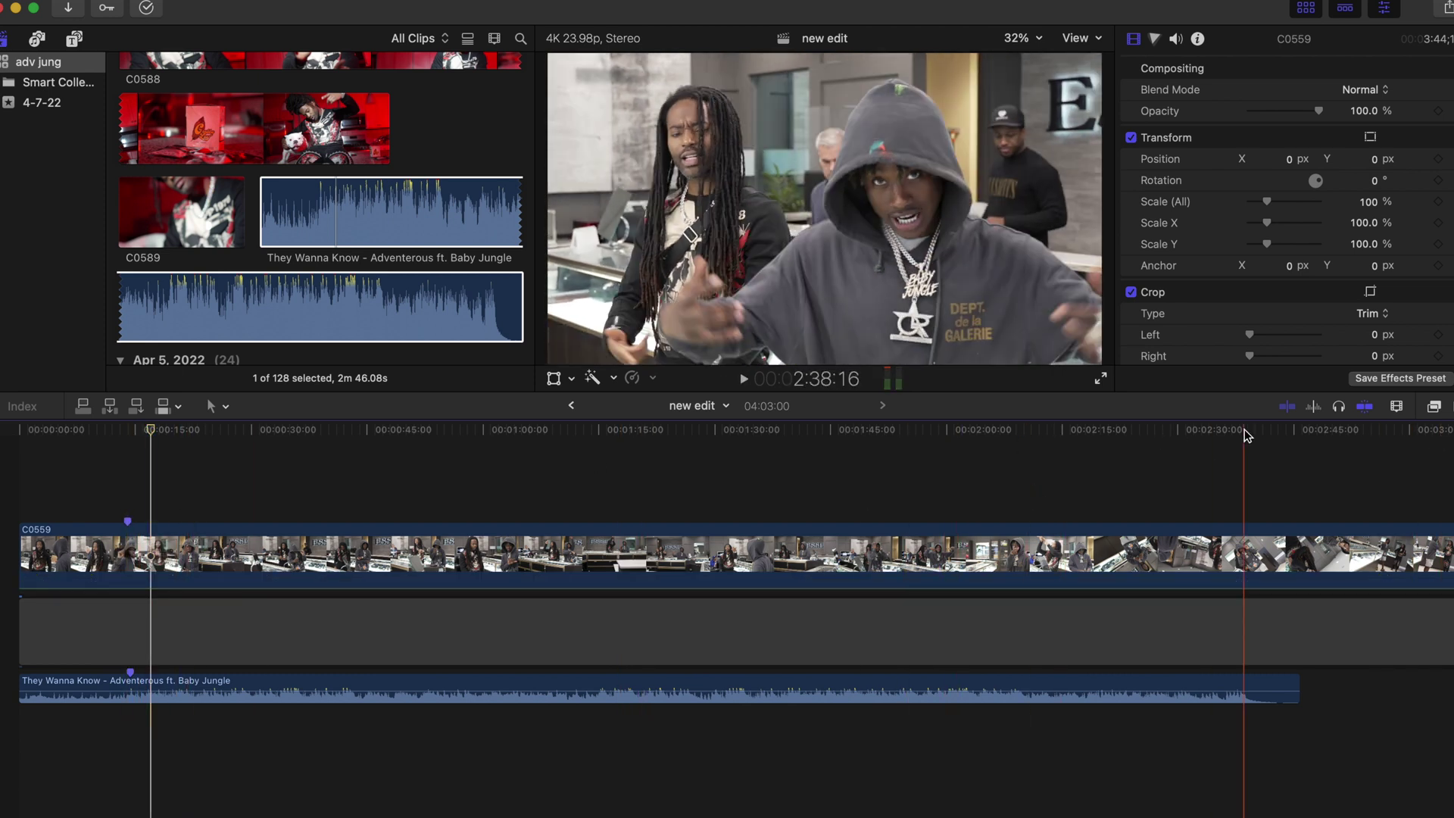
Zoom in on the markers and nudge the C0559 clip slightly so its marker aligns exactly with the song's marker.
{"action": "left_click", "coordinate": [1398, 409]}
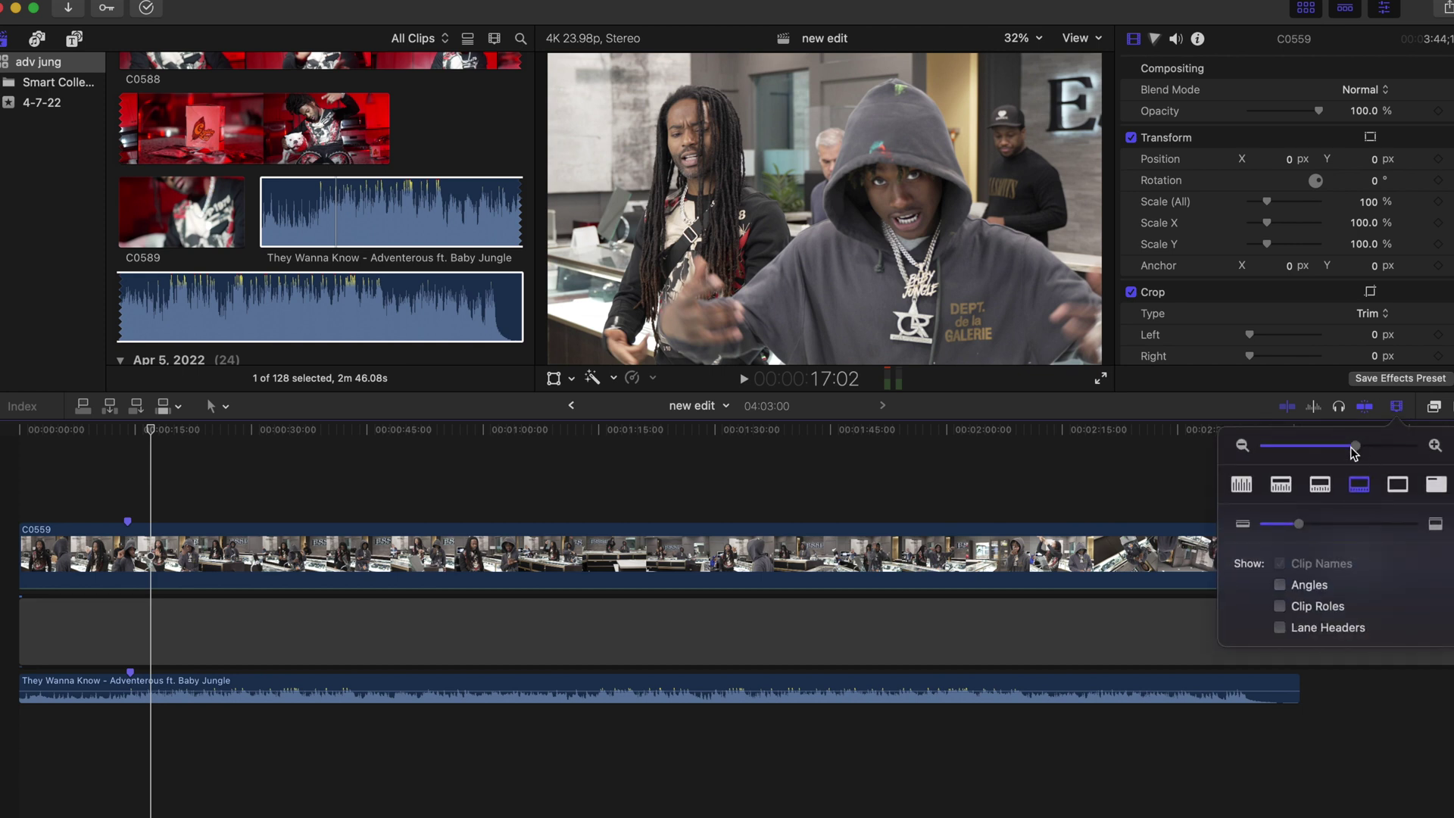
{"action": "left_click_drag", "start_coordinate": [1355, 452], "coordinate": [1391, 455]}
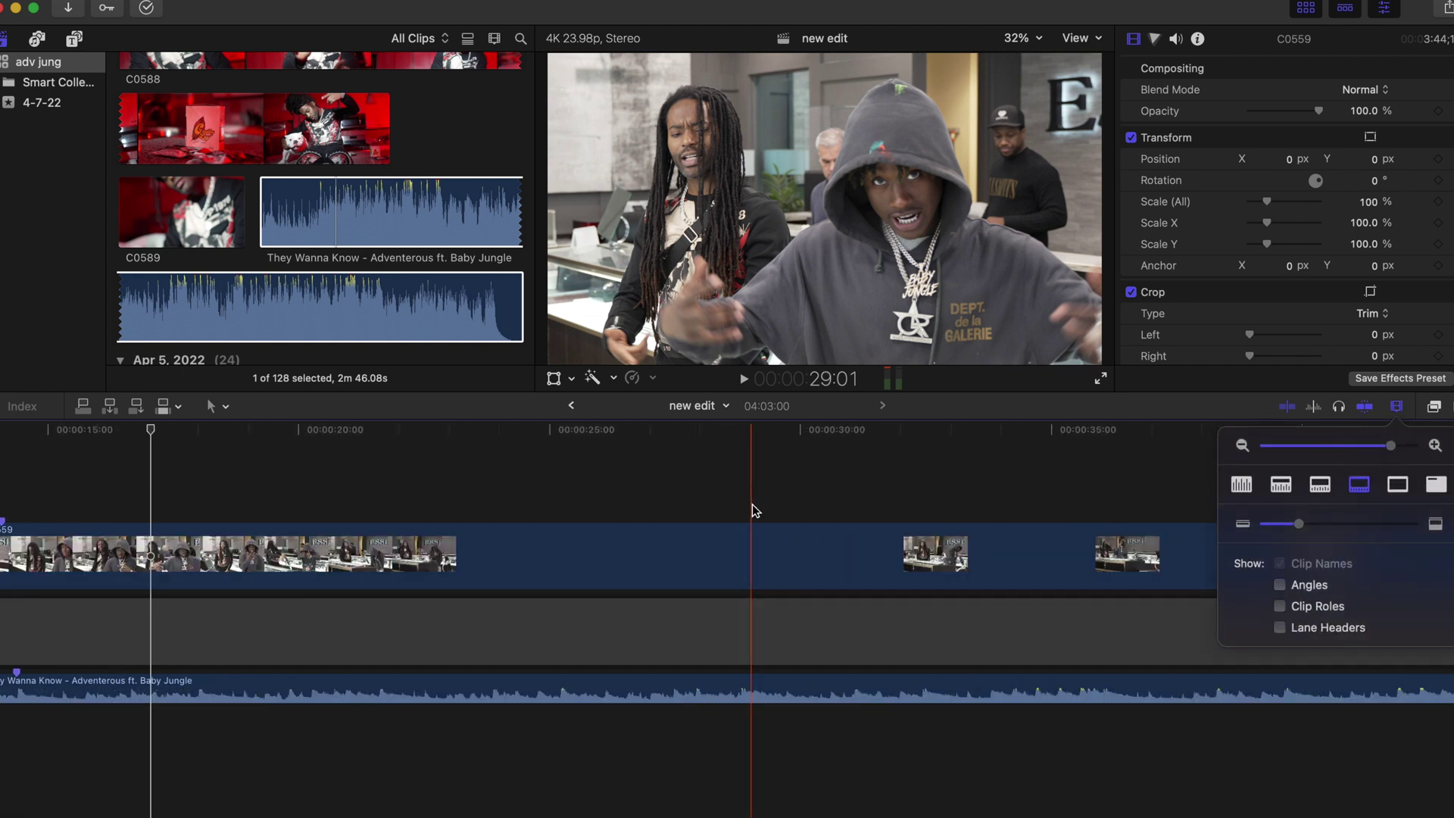
{"action": "scroll", "coordinate": [755, 510], "scroll_direction": "left", "scroll_amount": 3}
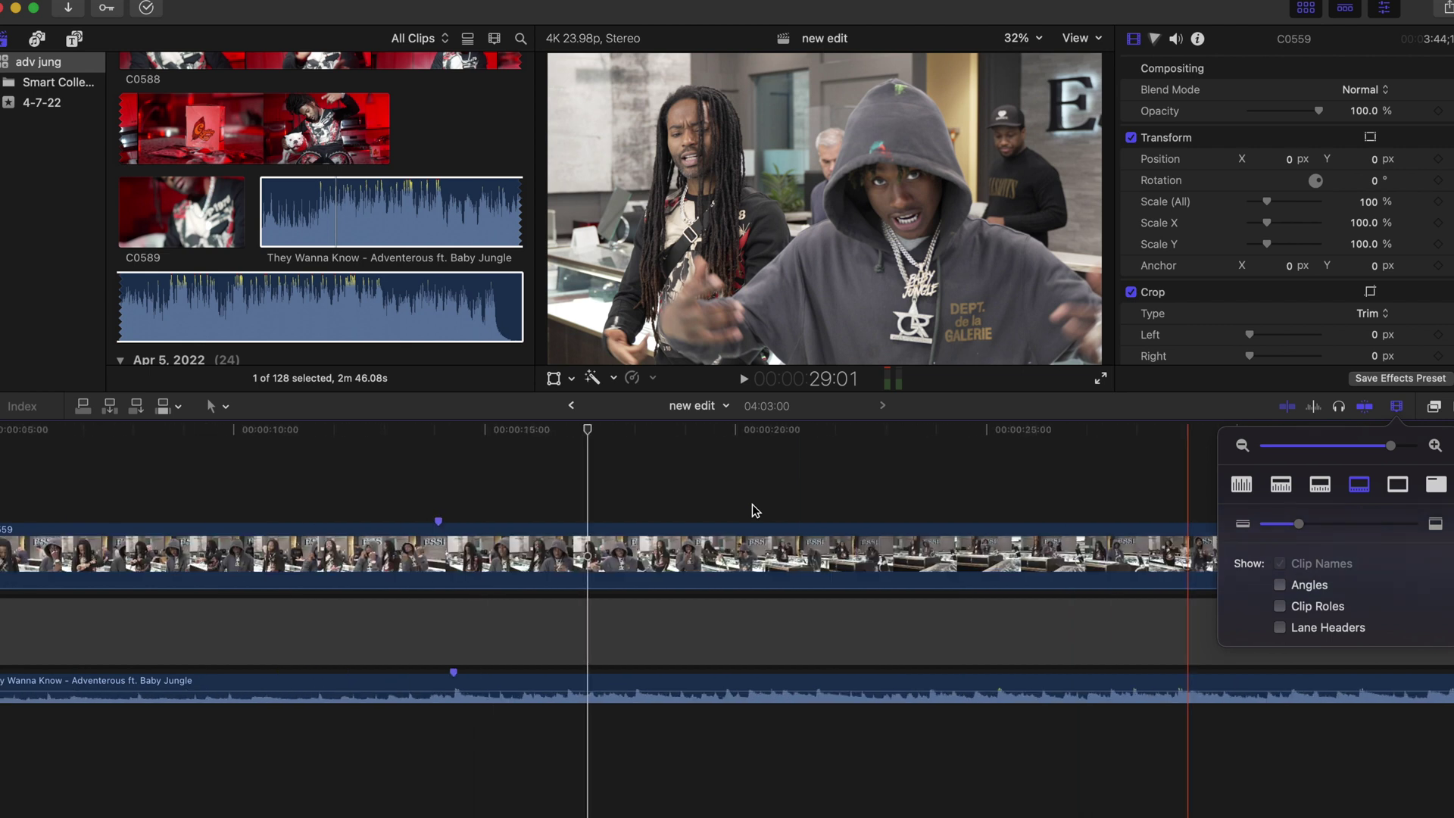
{"action": "left_click", "coordinate": [455, 438]}
{"action": "left_click_drag", "start_coordinate": [507, 555], "coordinate": [521, 559]}
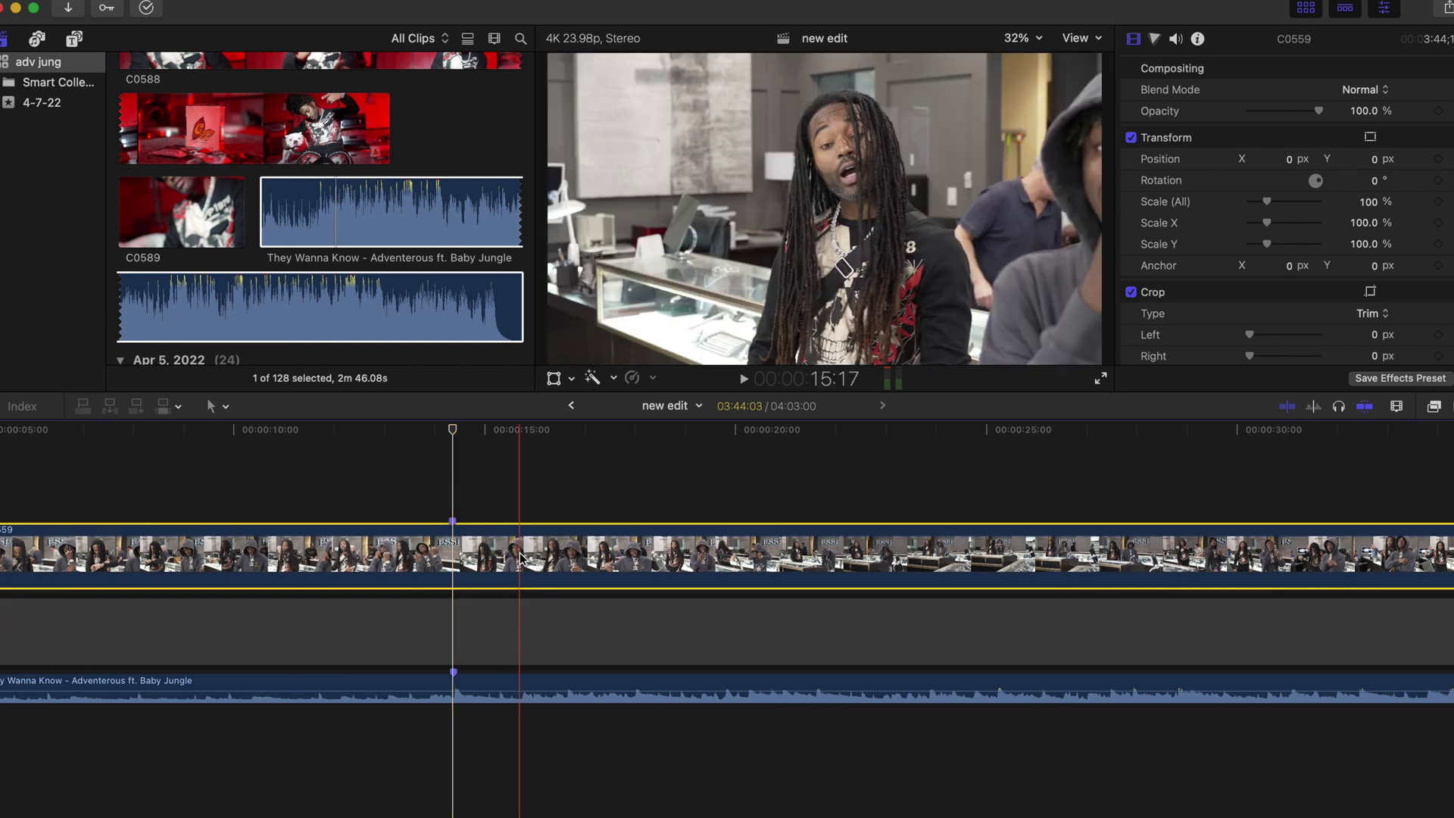
Play the aligned footage from about 13 seconds to check its lip sync against the song, and stop playback.
{"action": "left_click", "coordinate": [382, 431]}
{"action": "key", "text": "space"}
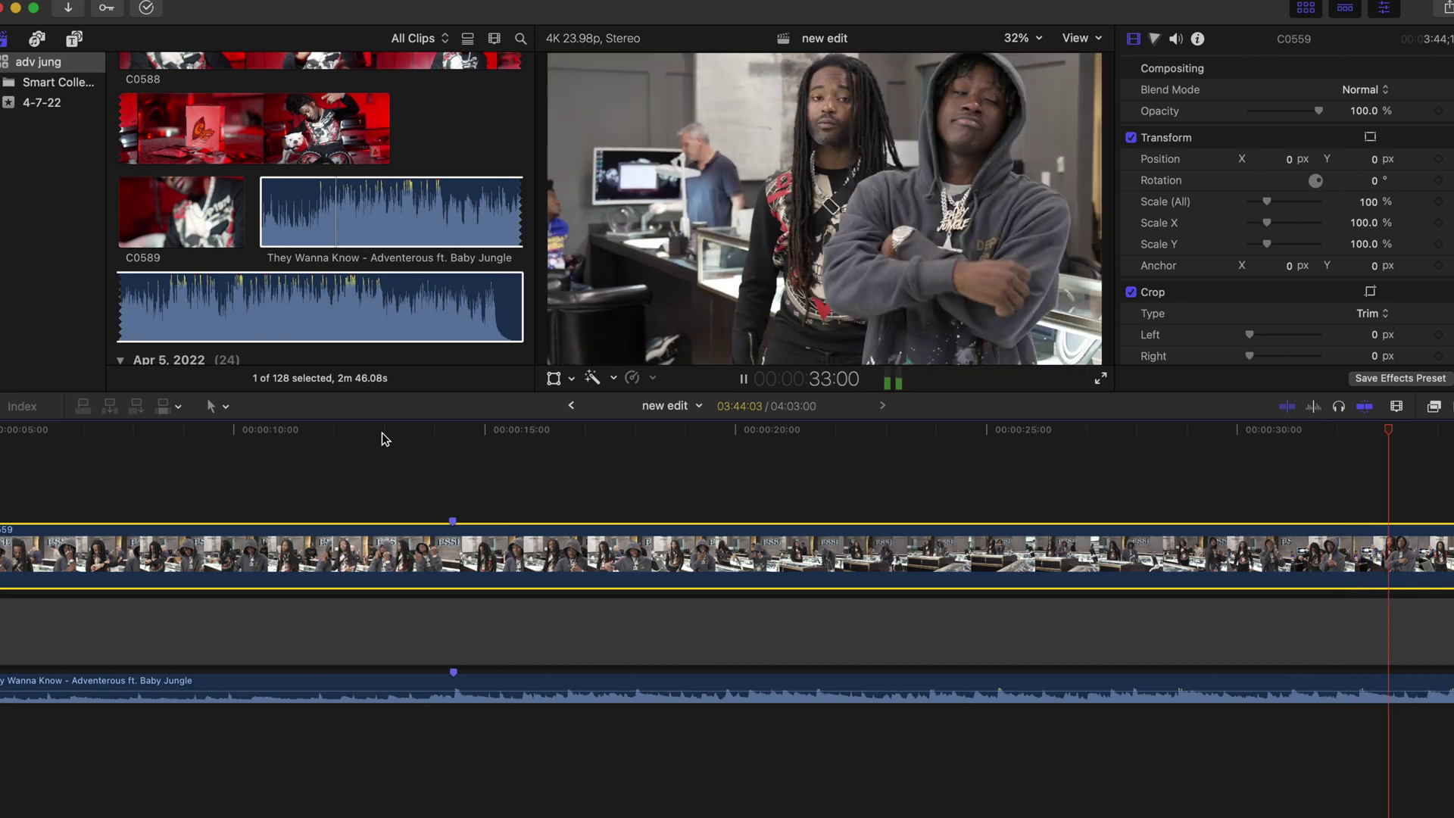
{"action": "left_click", "coordinate": [626, 552]}
{"action": "scroll", "coordinate": [626, 552], "scroll_direction": "left", "scroll_amount": 5}
{"action": "left_click", "coordinate": [690, 545]}
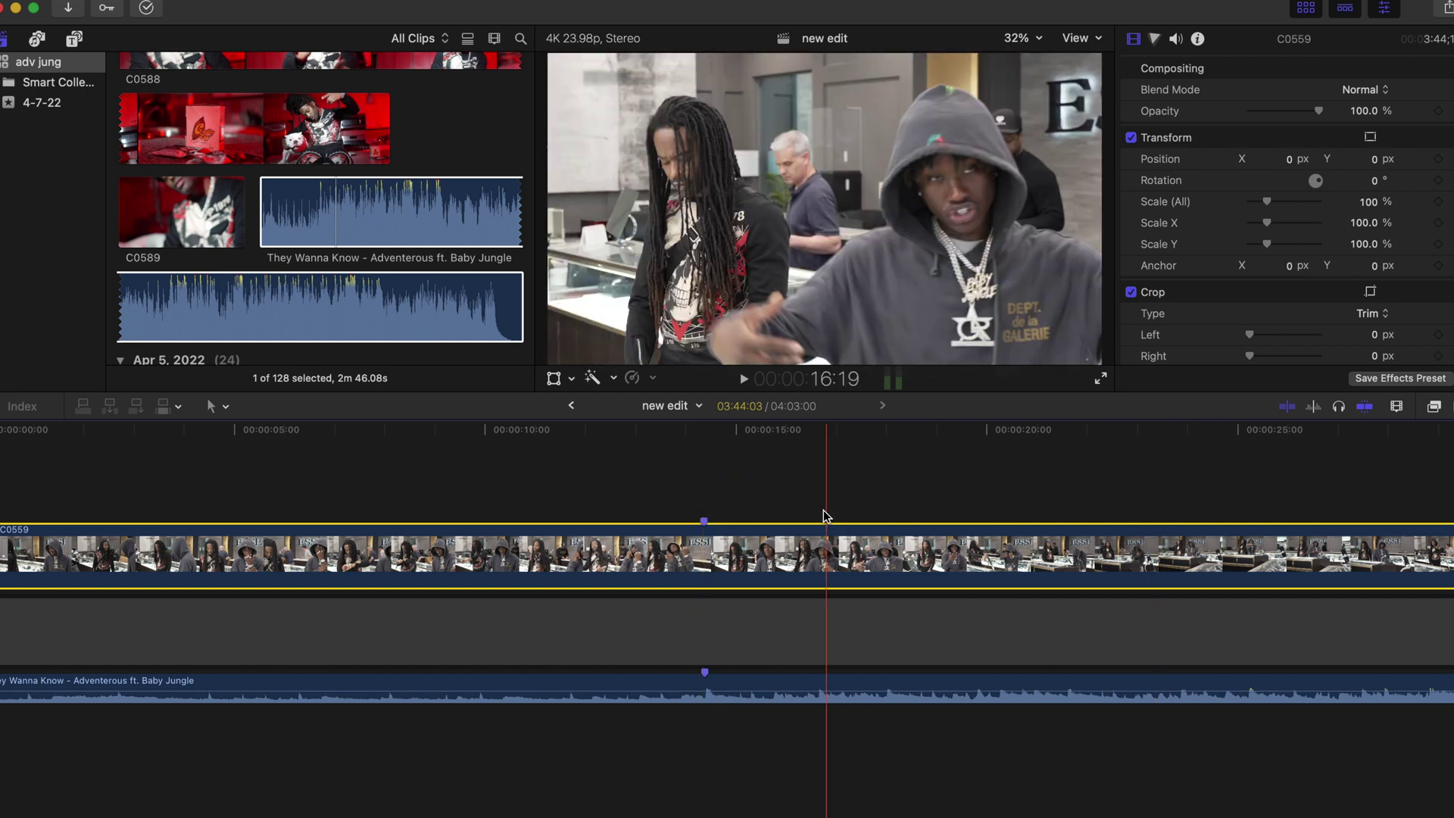
Select the entire C0588 clip in the browser and place it above C0559, aligned with the start of the timeline.
{"action": "left_click", "coordinate": [1397, 406]}
{"action": "left_click_drag", "start_coordinate": [1397, 446], "coordinate": [1345, 446]}
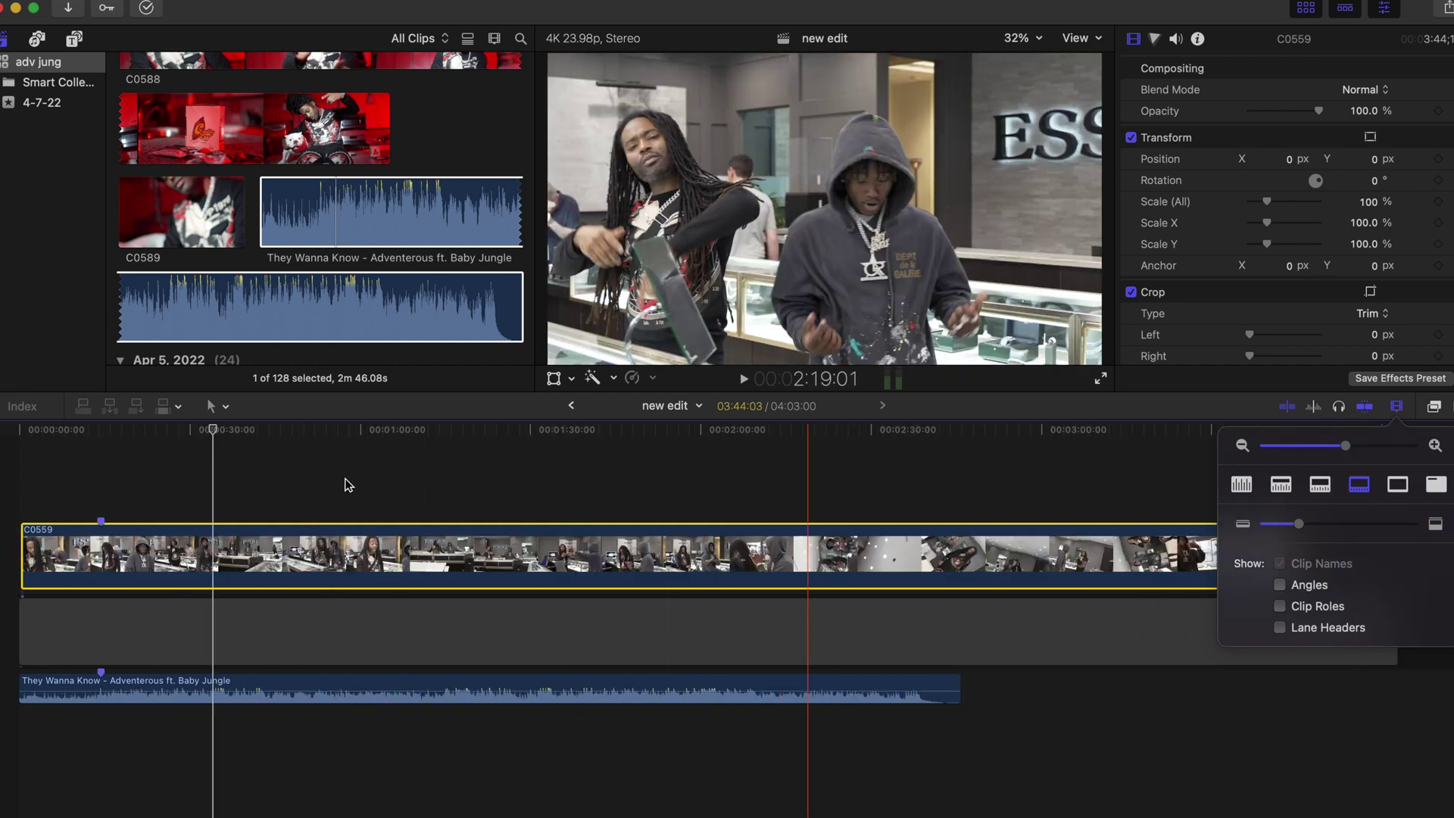
{"action": "left_click", "coordinate": [346, 481]}
{"action": "key", "text": "super+4"}
{"action": "scroll", "coordinate": [337, 291], "scroll_direction": "up", "scroll_amount": 5}
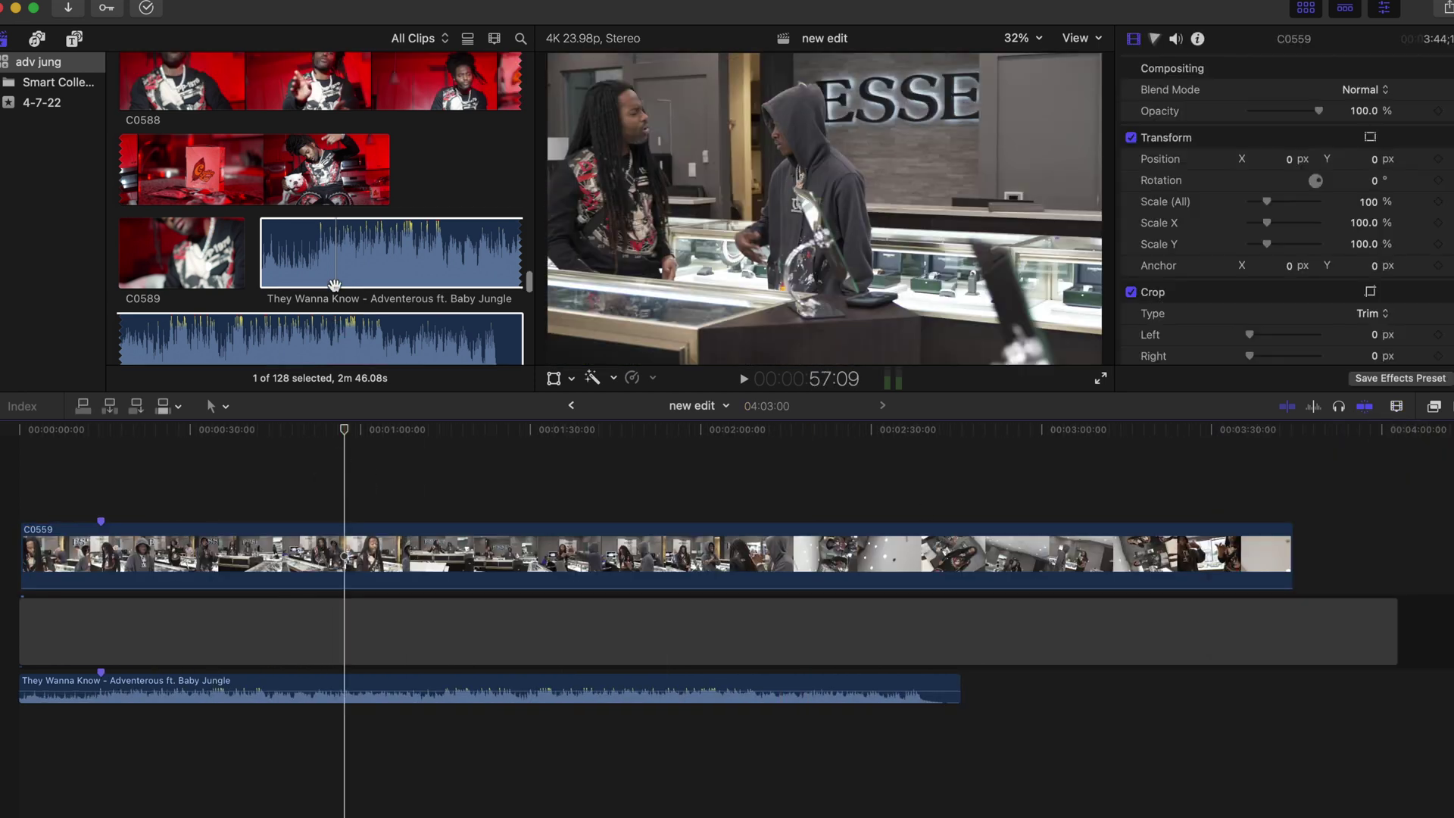
{"action": "left_click", "coordinate": [189, 208]}
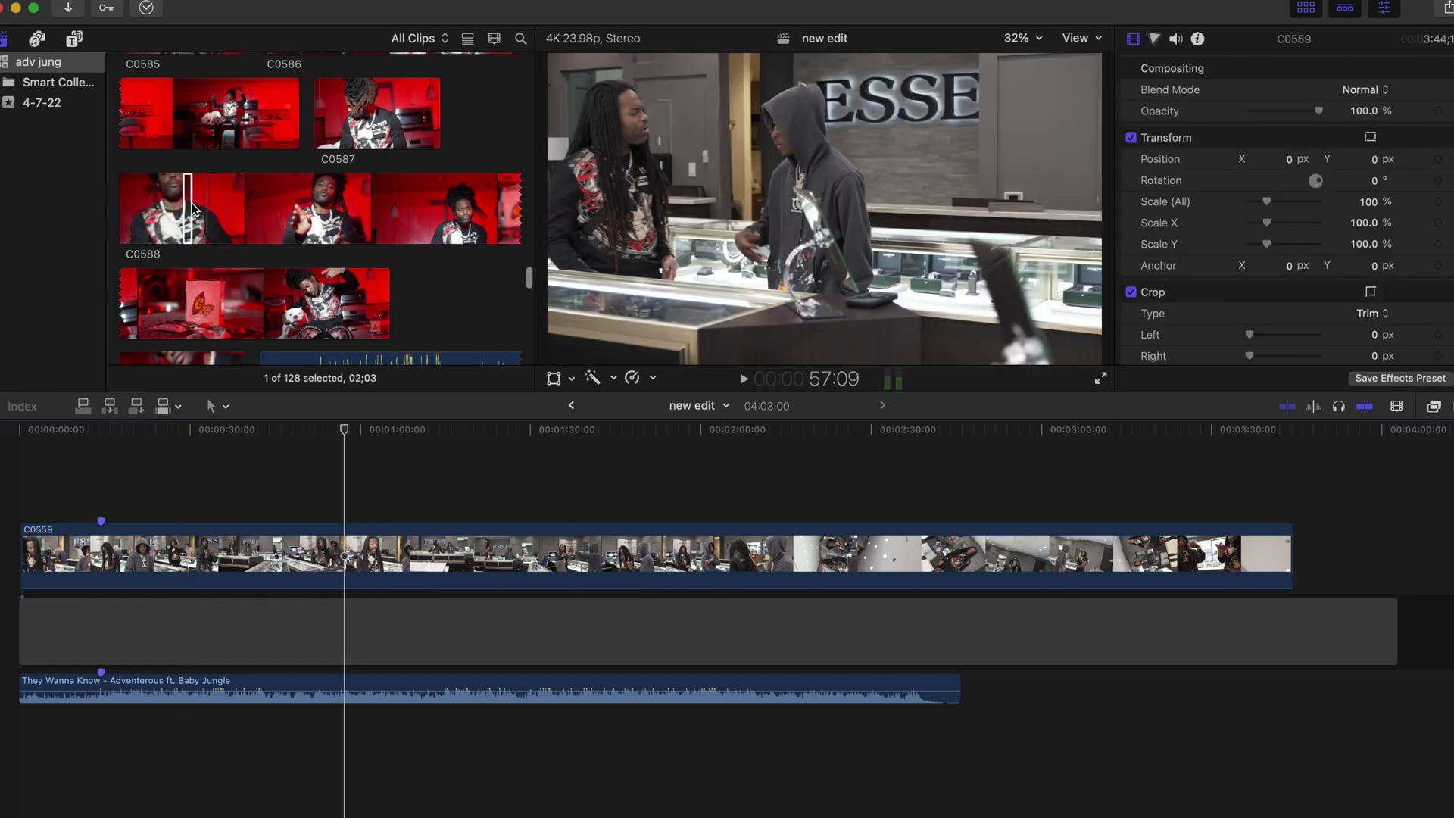
{"action": "left_click_drag", "start_coordinate": [187, 208], "coordinate": [390, 332]}
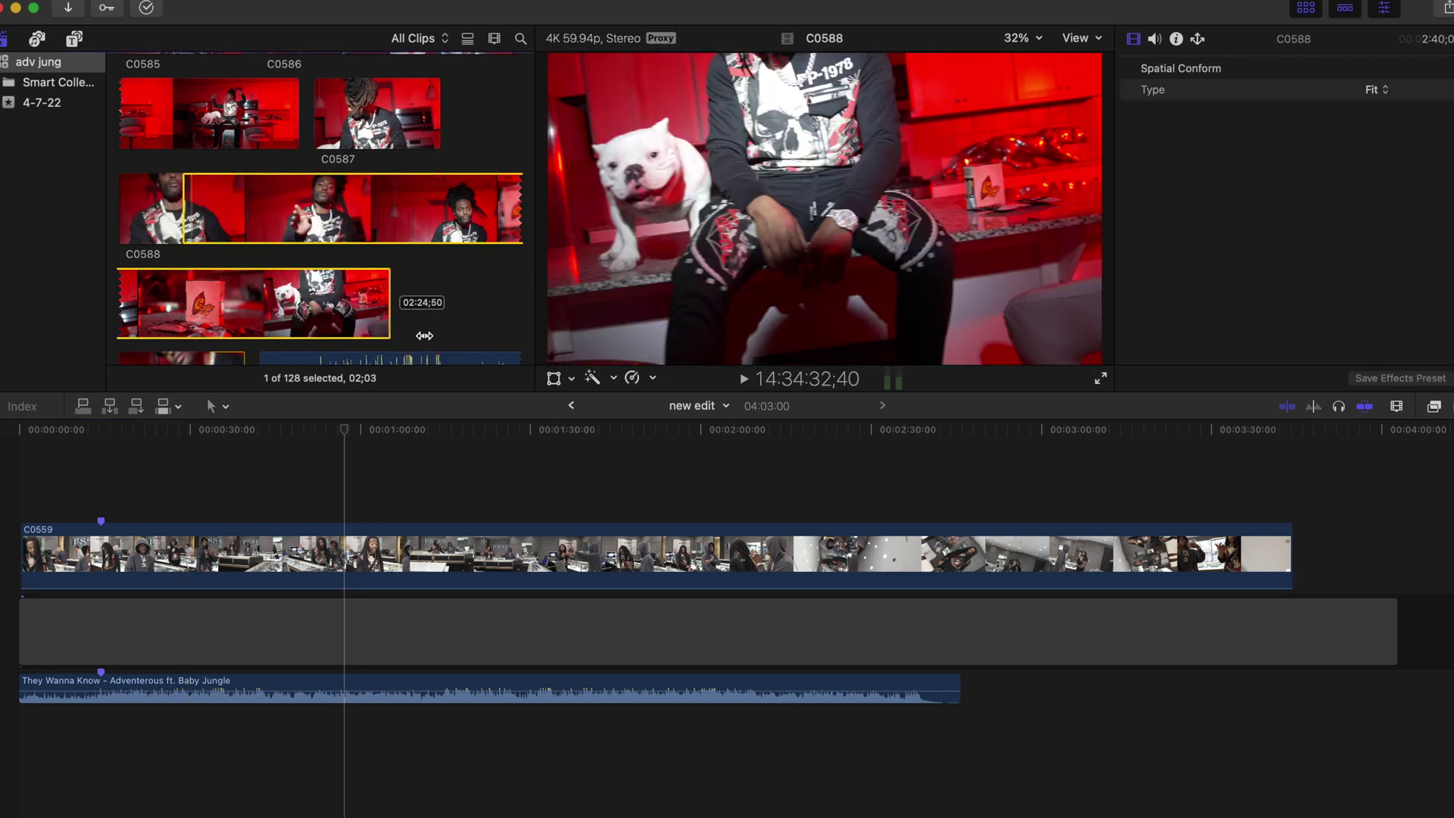
{"action": "left_click_drag", "start_coordinate": [184, 210], "coordinate": [26, 214]}
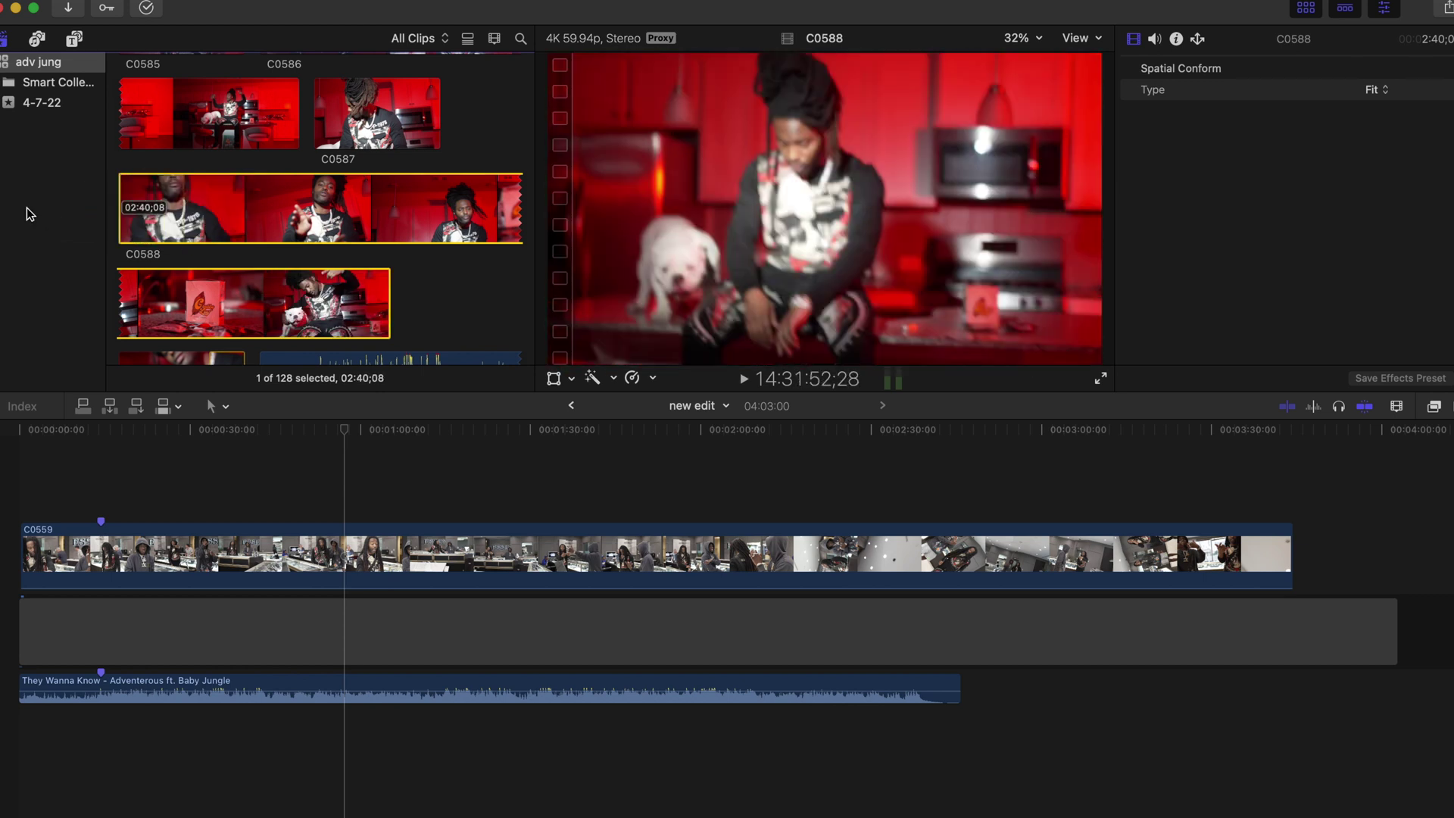
{"action": "scroll", "coordinate": [286, 522], "scroll_direction": "left", "scroll_amount": 1}
{"action": "left_click_drag", "start_coordinate": [260, 210], "coordinate": [32, 488]}
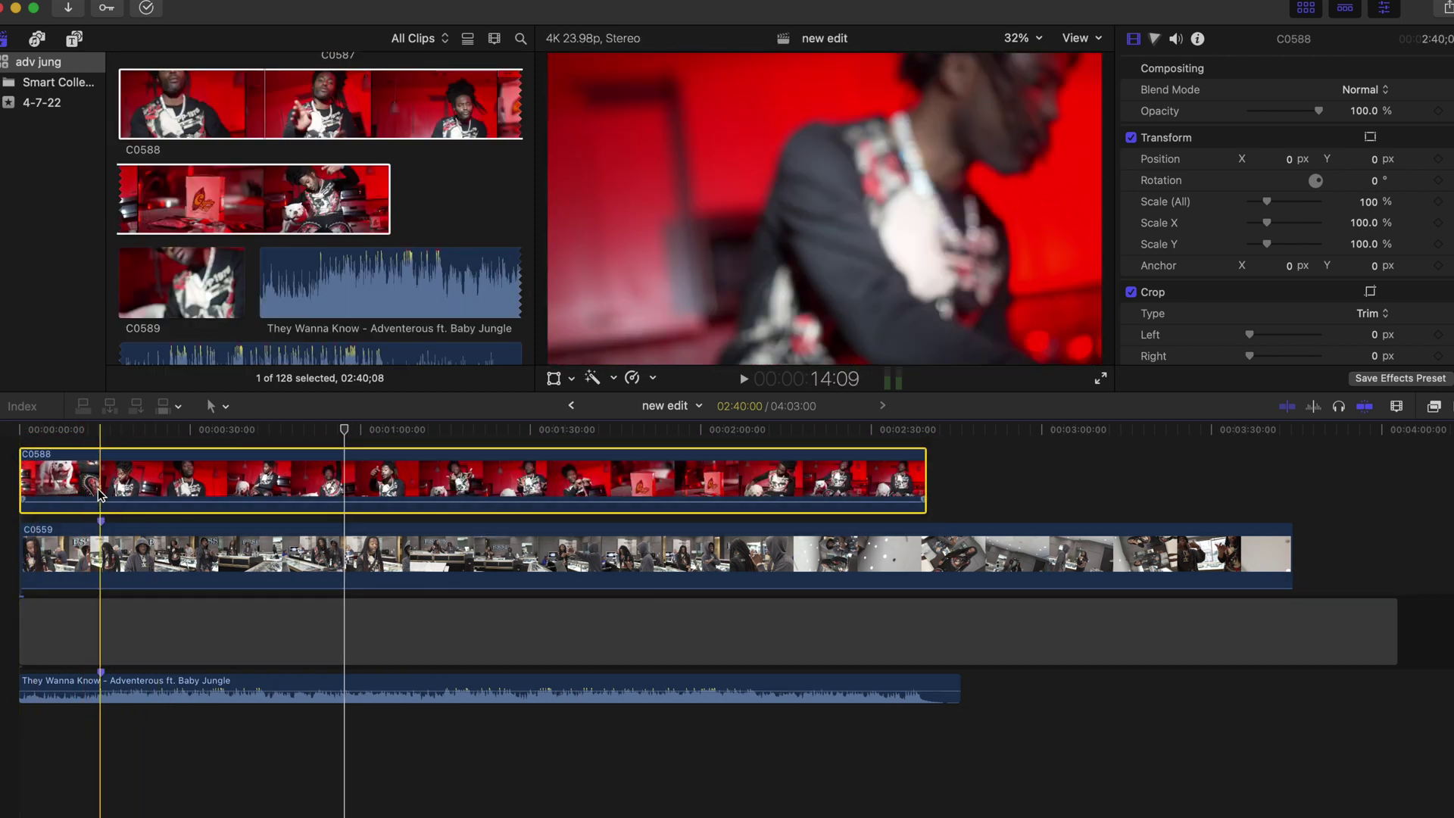
Disable the song clip again so it is silent beneath the C0588 footage.
{"action": "left_click", "coordinate": [88, 689]}
{"action": "key", "text": "v"}
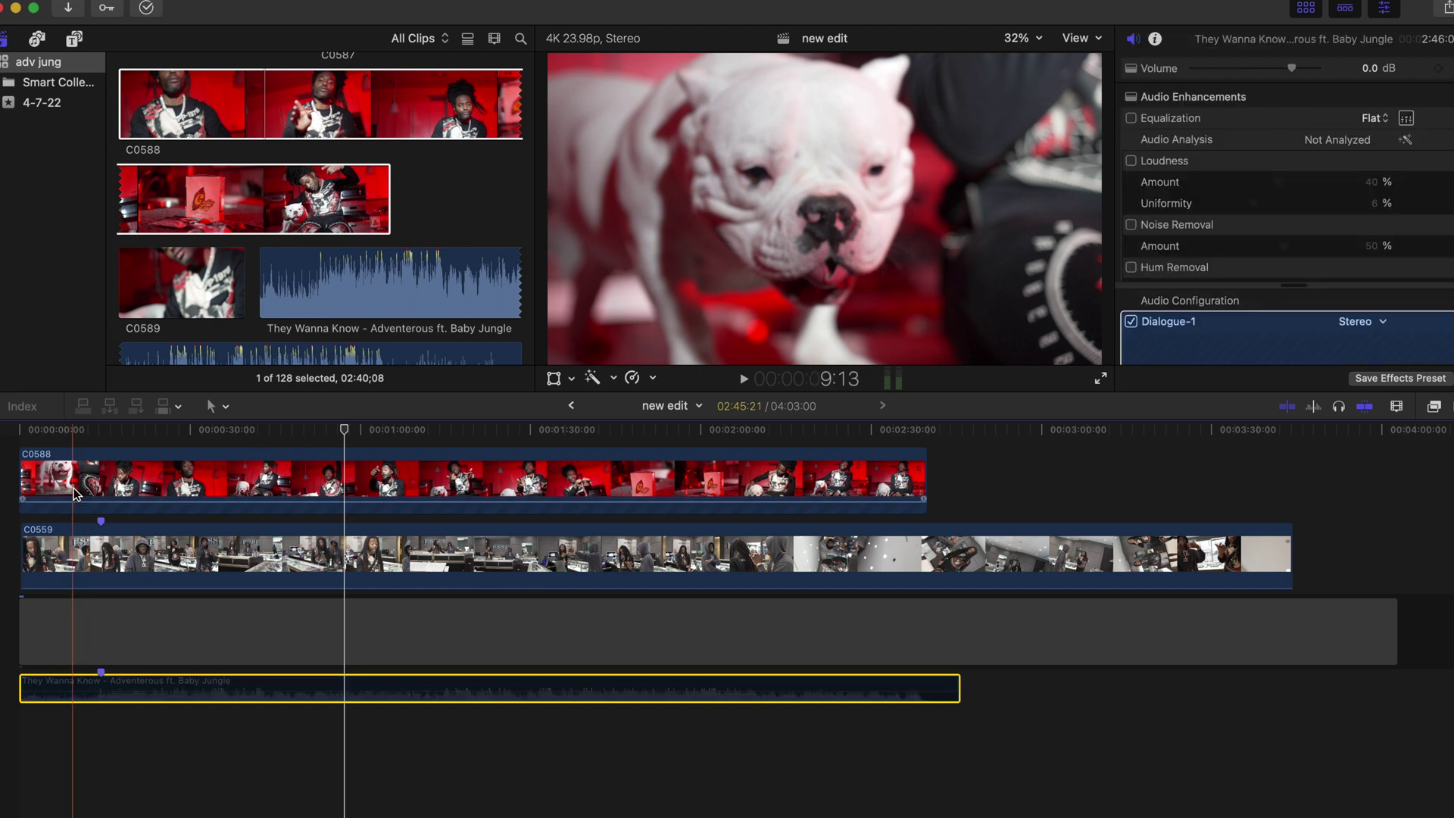
Play C0588 from about 7 seconds and add a marker to it at about 13 seconds.
{"action": "left_click", "coordinate": [62, 429]}
{"action": "key", "text": "space"}
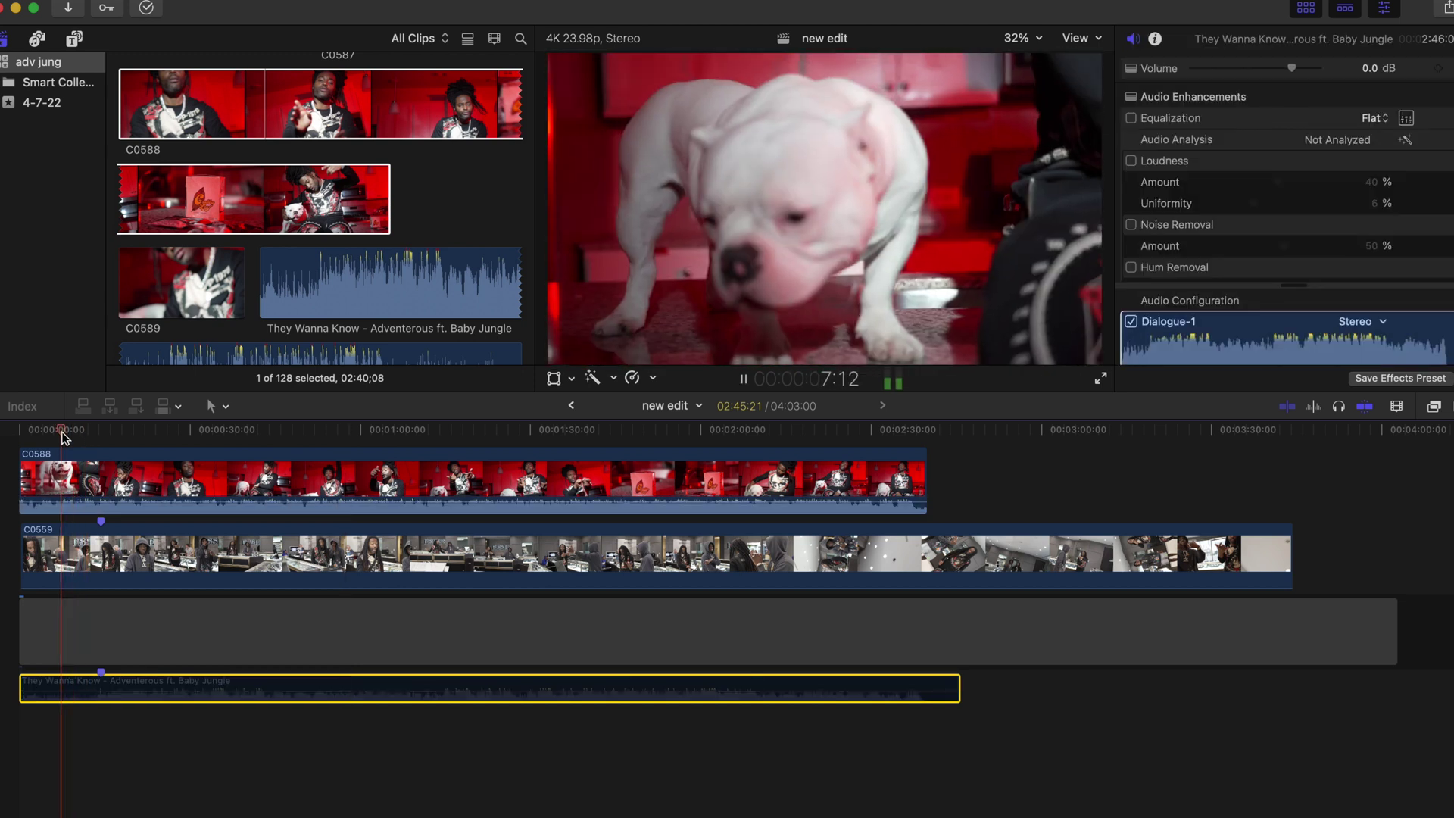
{"action": "left_click", "coordinate": [64, 467]}
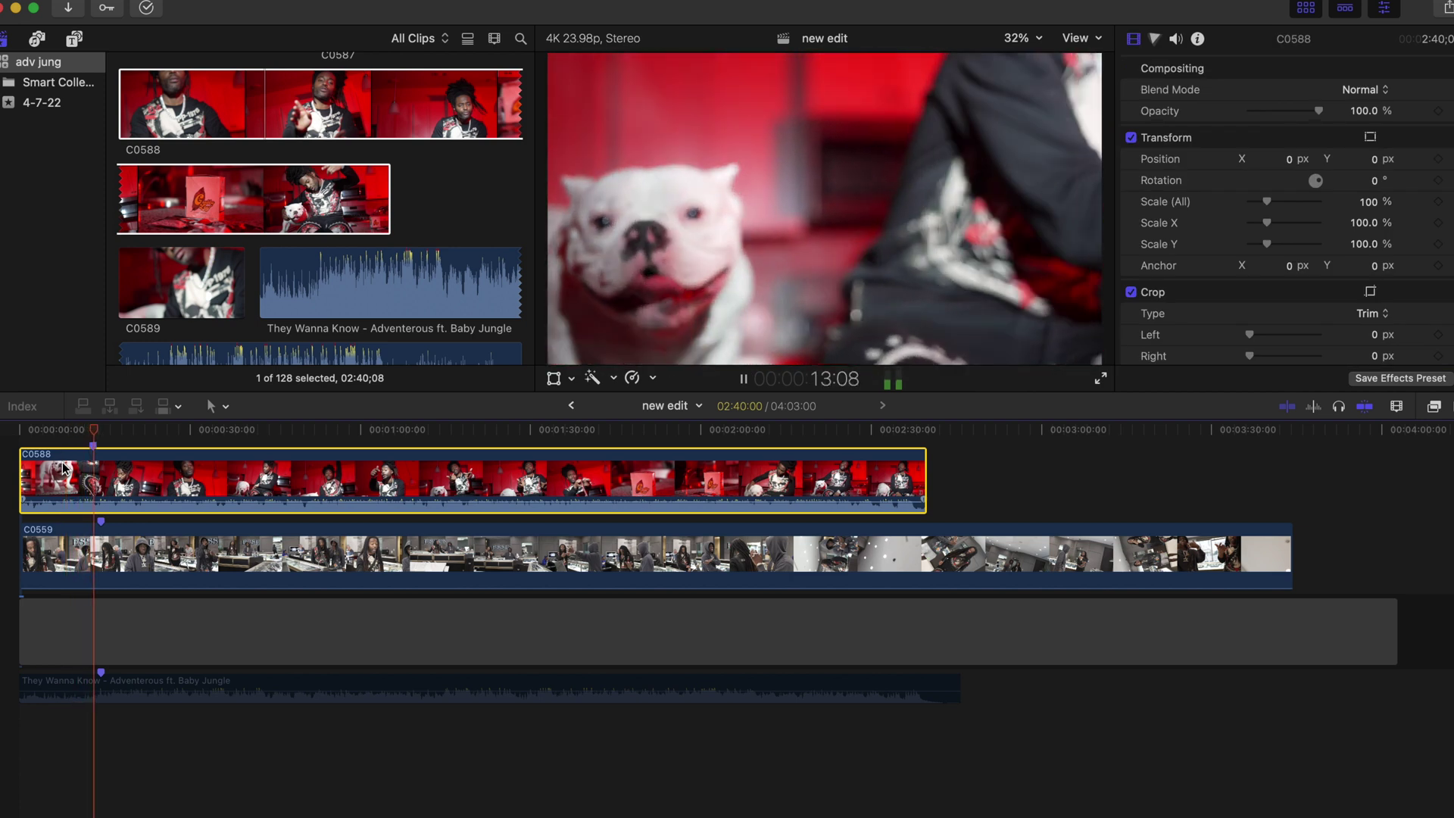
Shift C0588 so its marker lines up with the song's marker at about 14 seconds, and re-enable the song clip.
{"action": "left_click", "coordinate": [97, 430]}
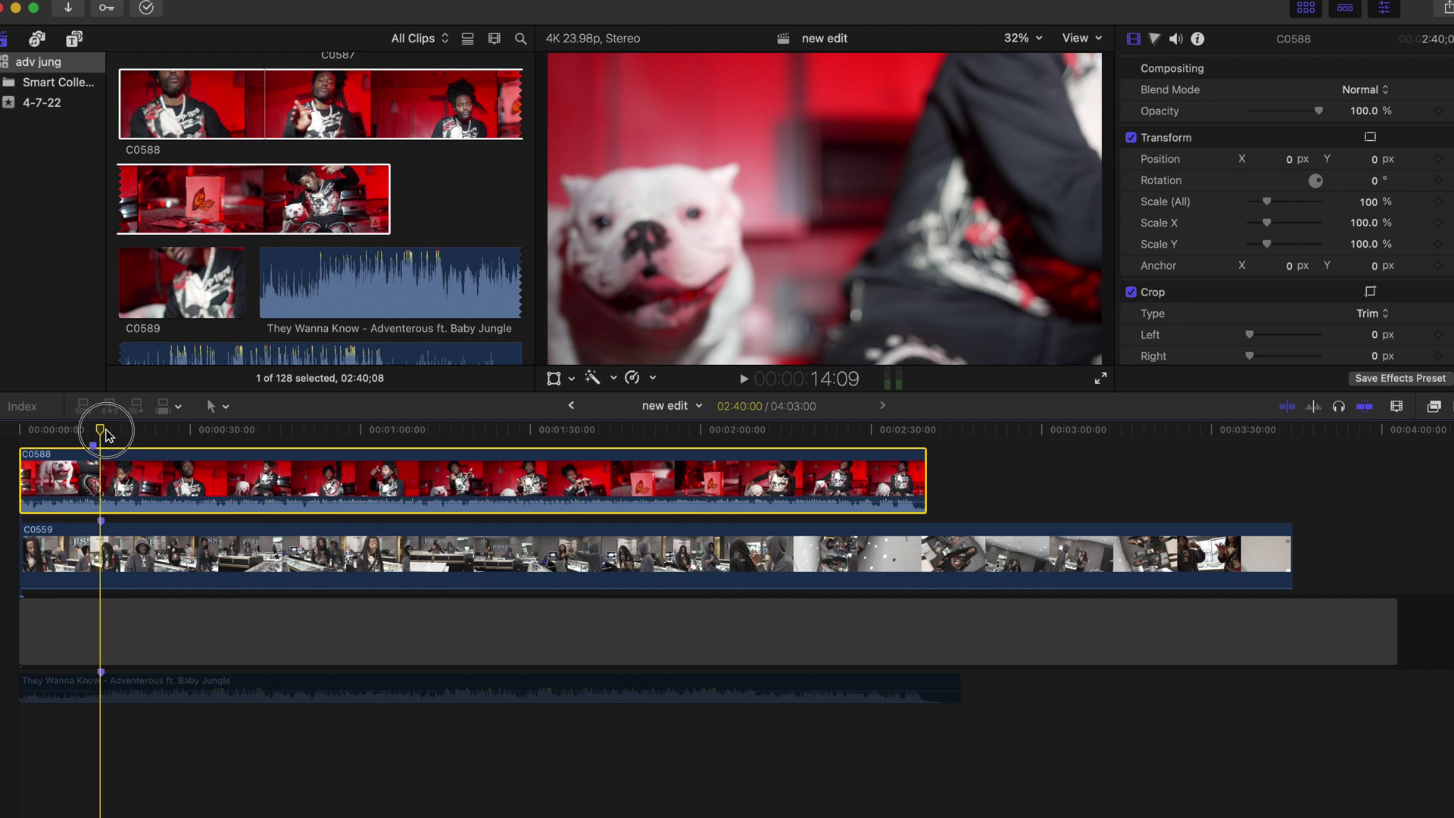
{"action": "left_click_drag", "start_coordinate": [143, 493], "coordinate": [148, 500]}
{"action": "left_click", "coordinate": [116, 682]}
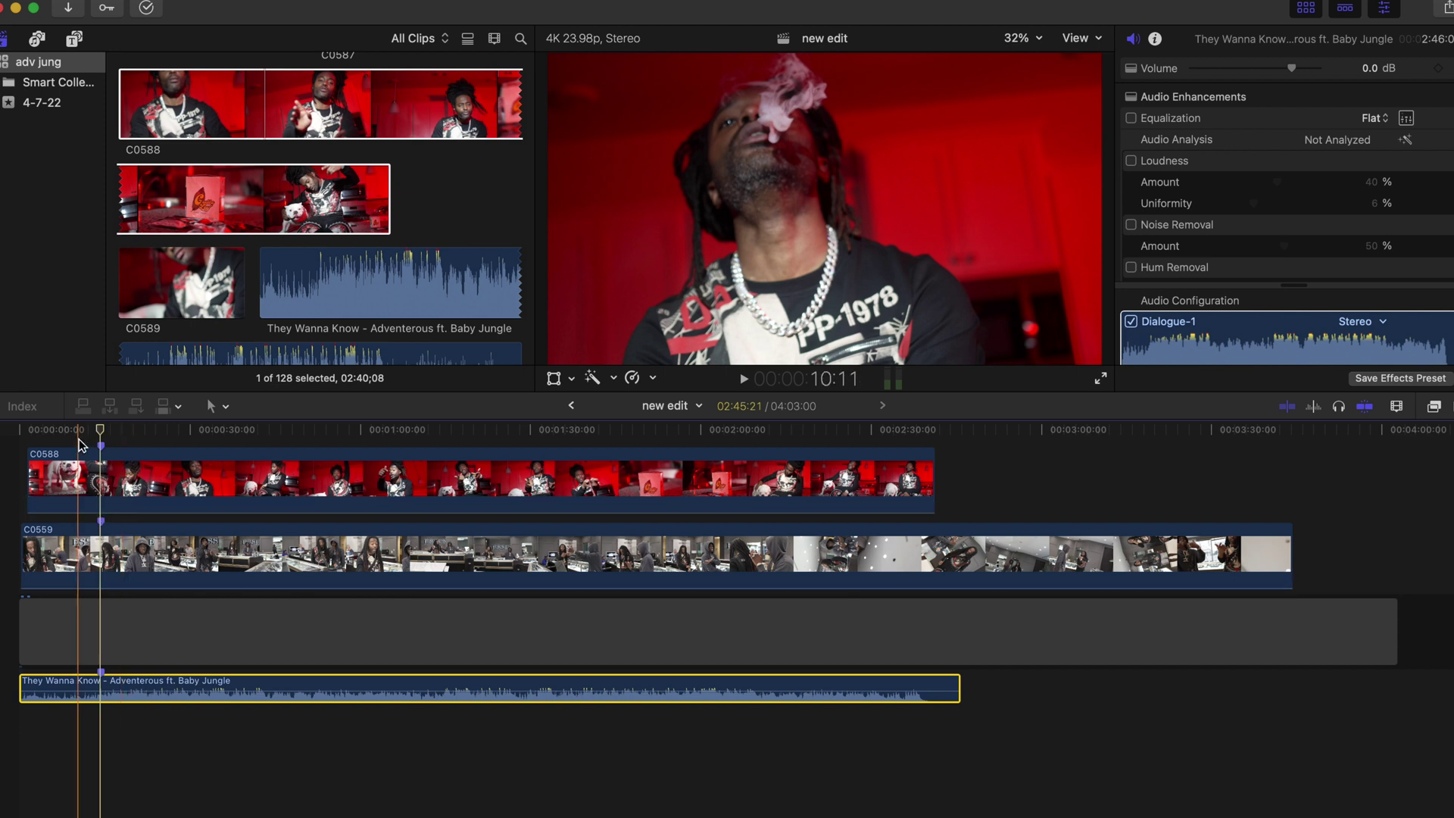
Play the aligned C0588 footage from about 21 seconds and again from about 12 seconds to check its lip sync, and stop playback.
{"action": "left_click", "coordinate": [139, 431]}
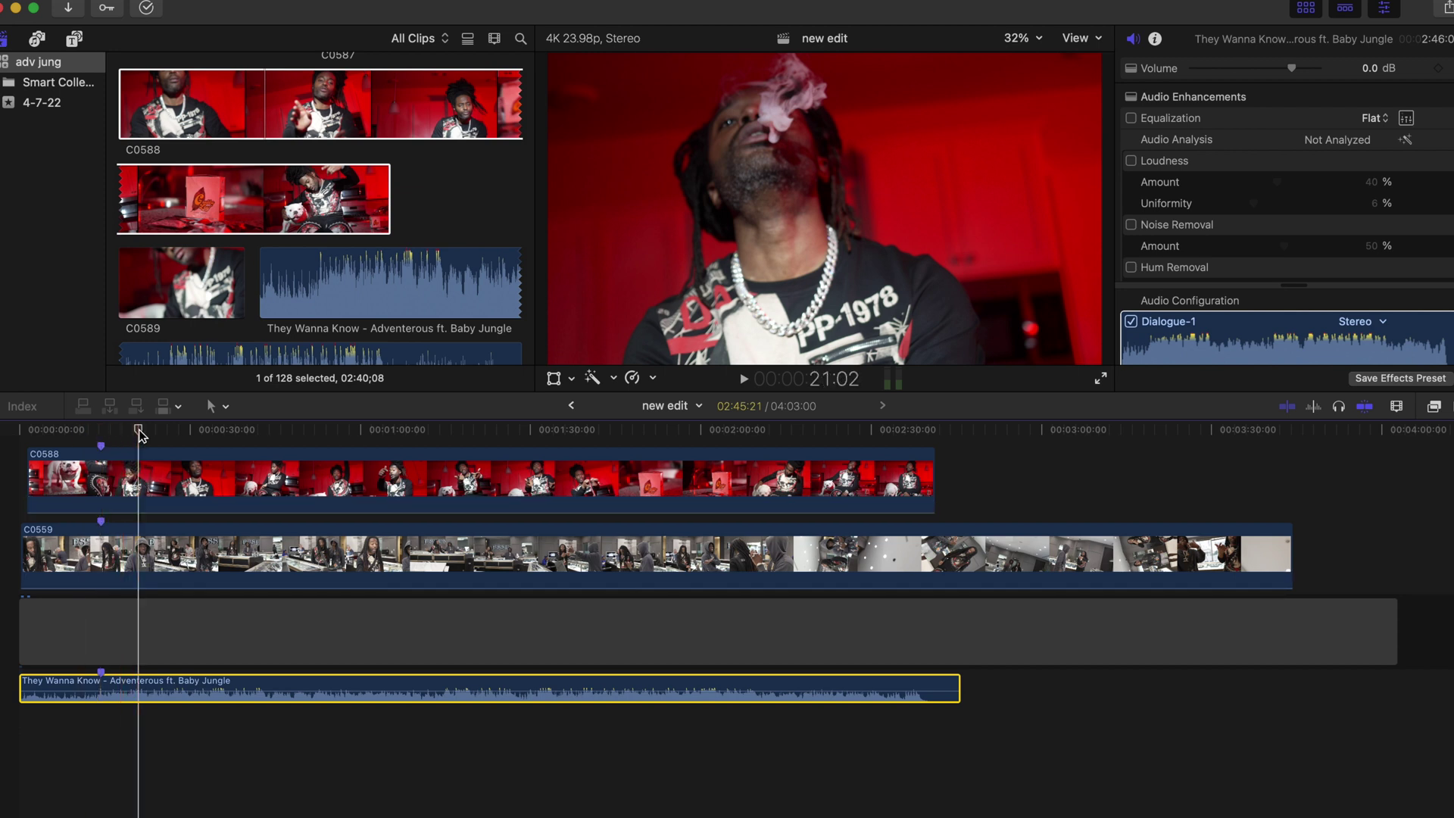
{"action": "key", "text": "space"}
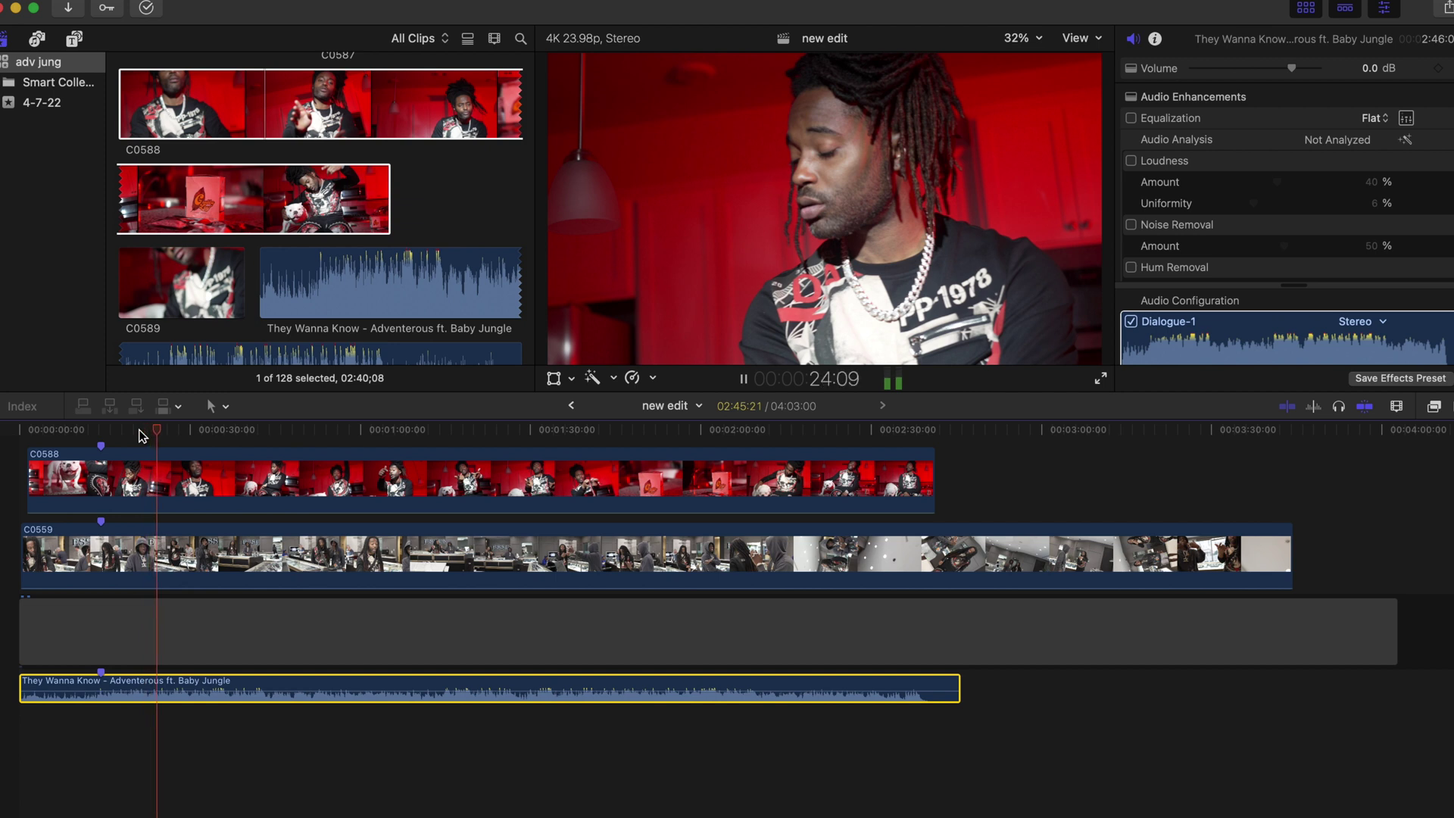
{"action": "left_click", "coordinate": [86, 430]}
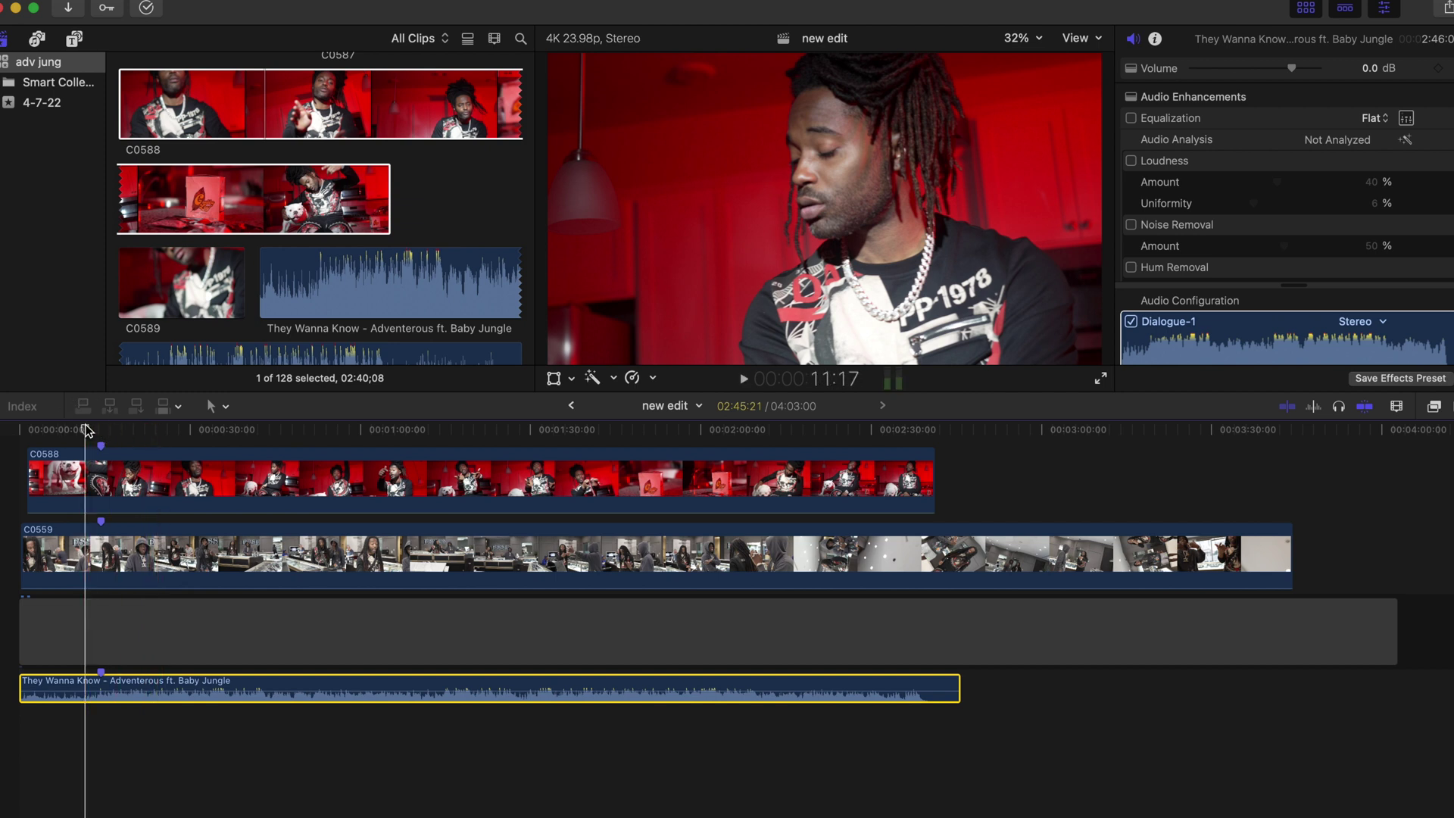
{"action": "key", "text": "space"}
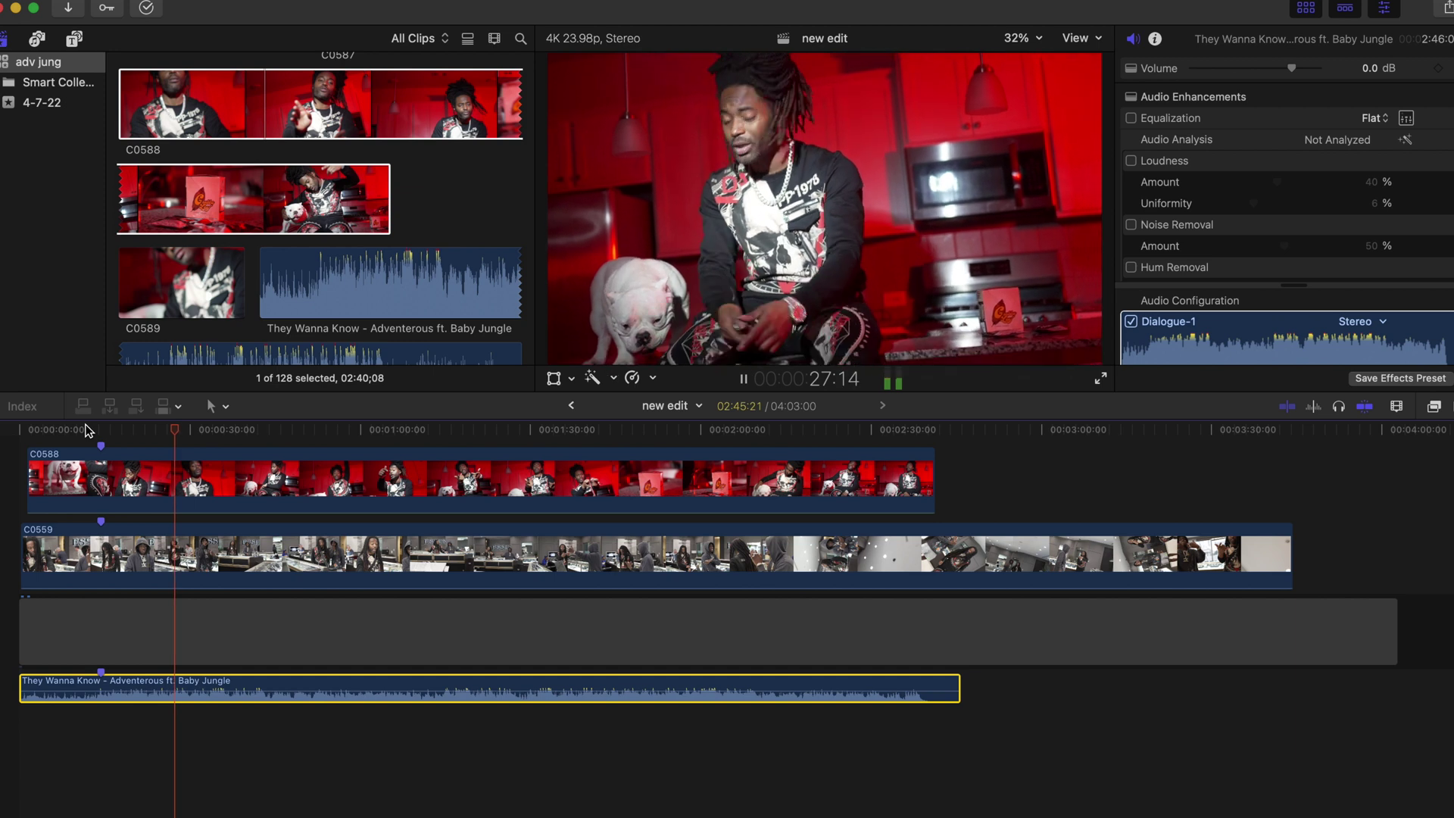
{"action": "key", "text": "space"}
Look back through the car and jewelry-store footage in the browser, up to around C0544, for another performance take.
{"action": "scroll", "coordinate": [88, 432], "scroll_direction": "up", "scroll_amount": 2}
{"action": "scroll", "coordinate": [286, 233], "scroll_direction": "up", "scroll_amount": 10}
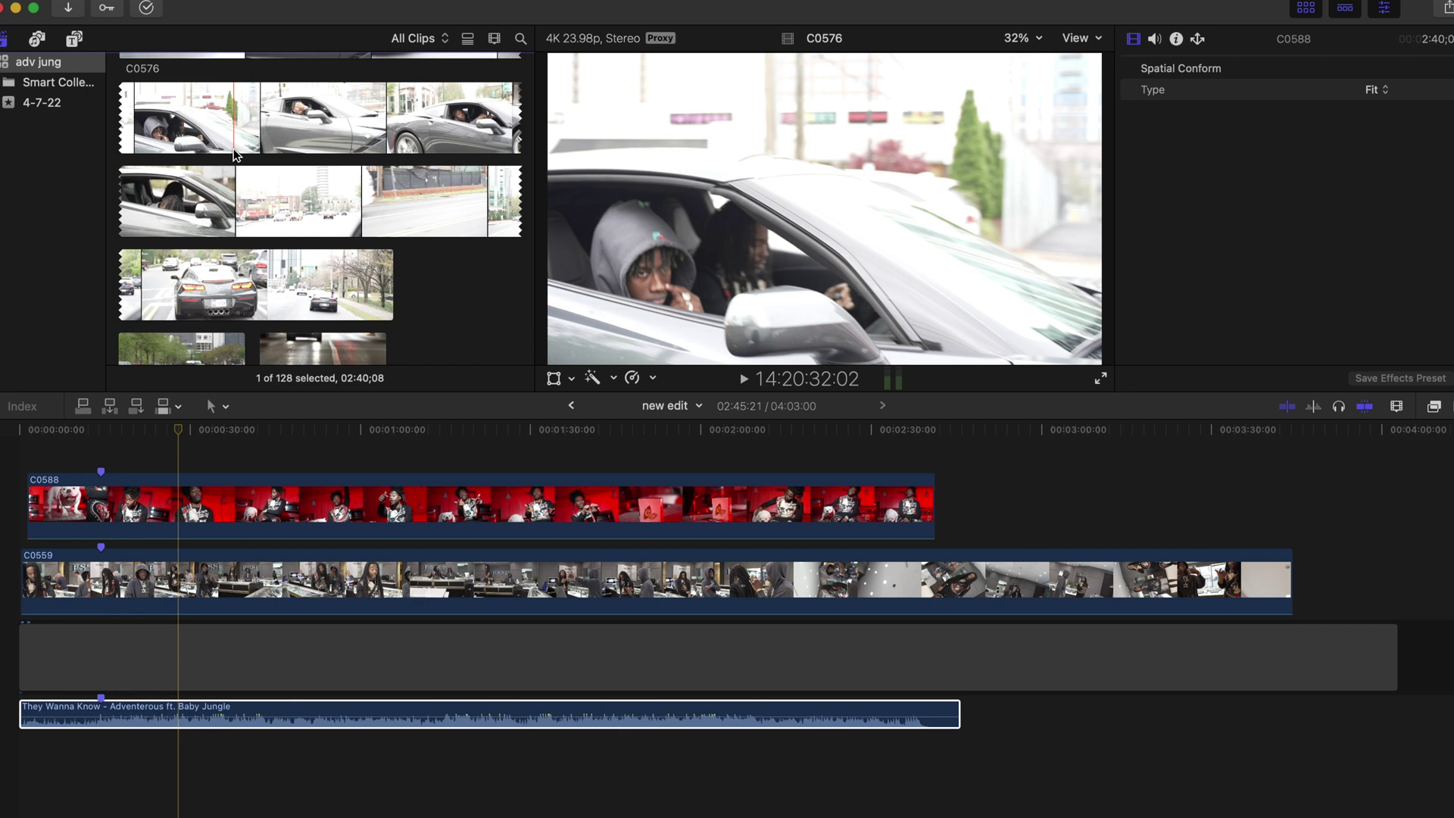
{"action": "scroll", "coordinate": [234, 144], "scroll_direction": "up", "scroll_amount": 5}
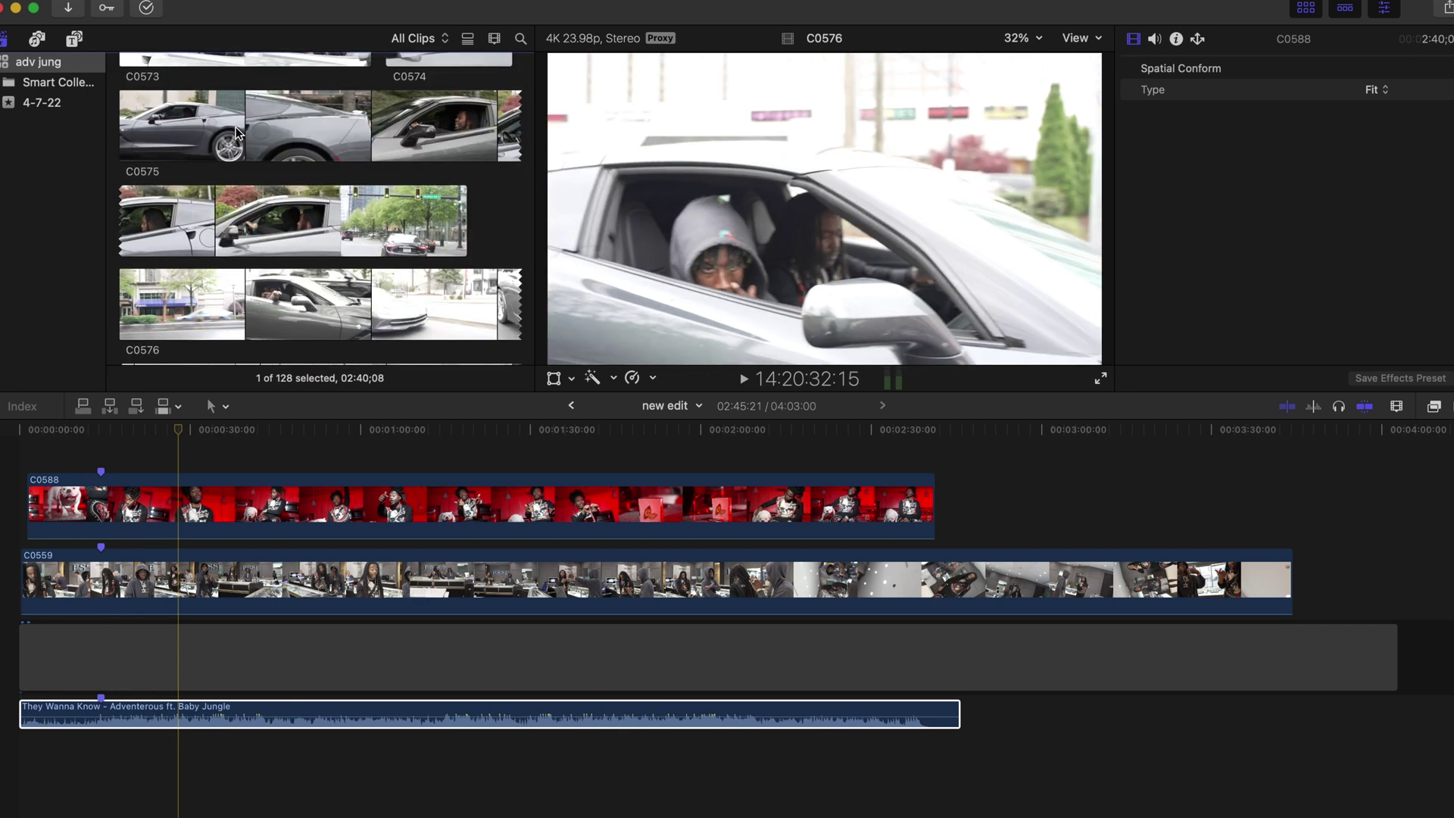
{"action": "left_click", "coordinate": [194, 534]}
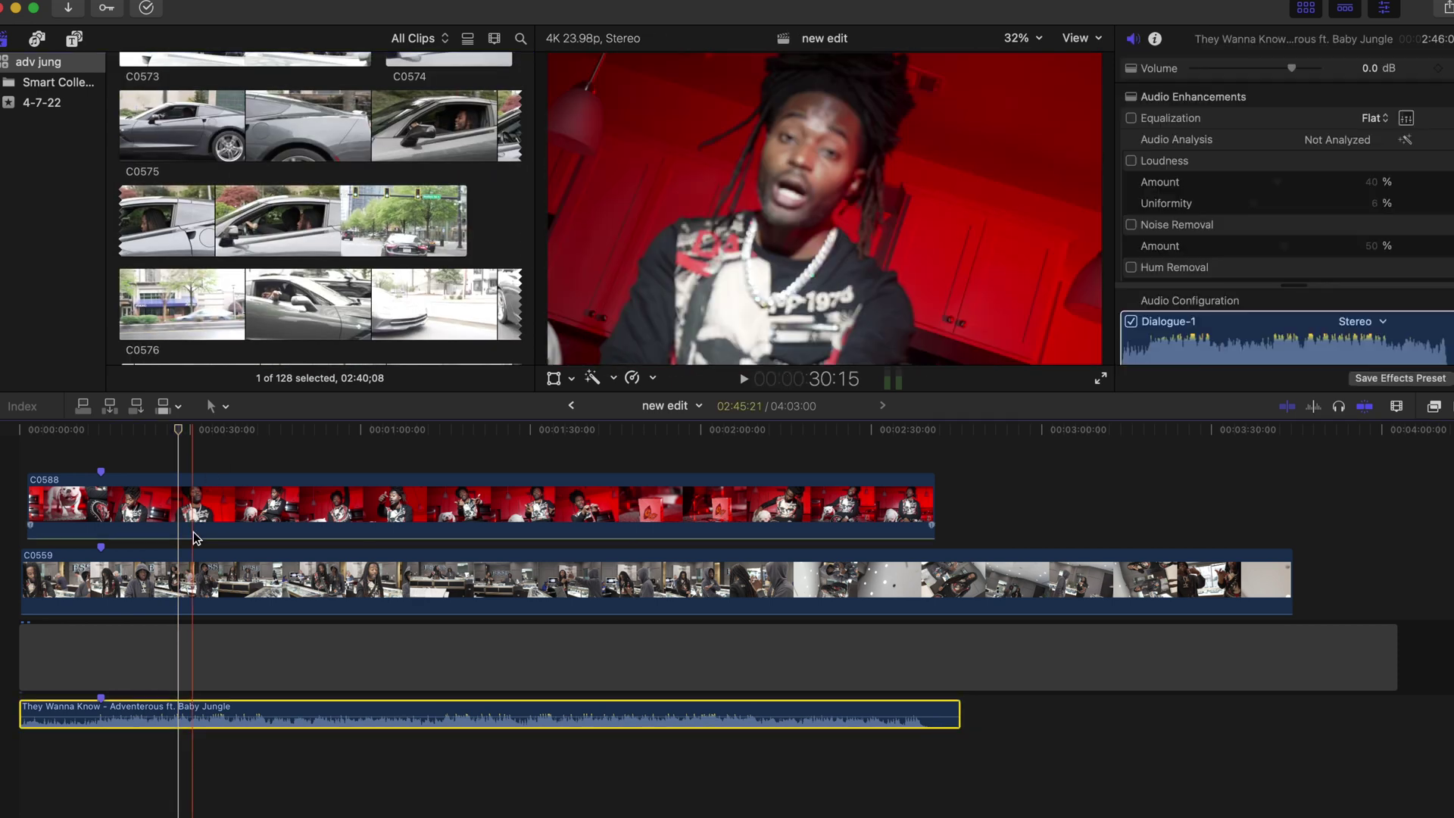
{"action": "scroll", "coordinate": [234, 300], "scroll_direction": "up", "scroll_amount": 5}
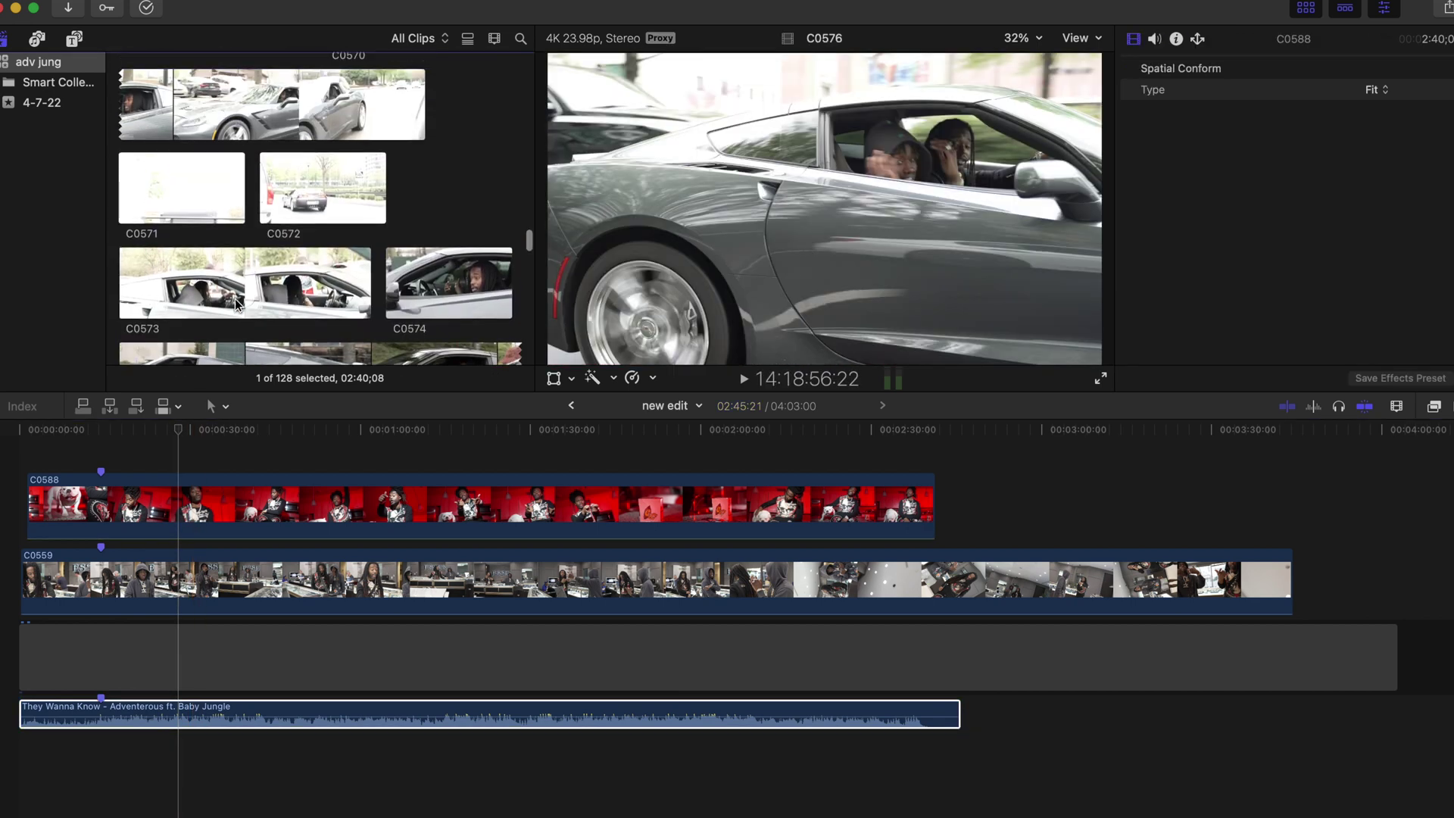
{"action": "scroll", "coordinate": [235, 302], "scroll_direction": "up", "scroll_amount": 10}
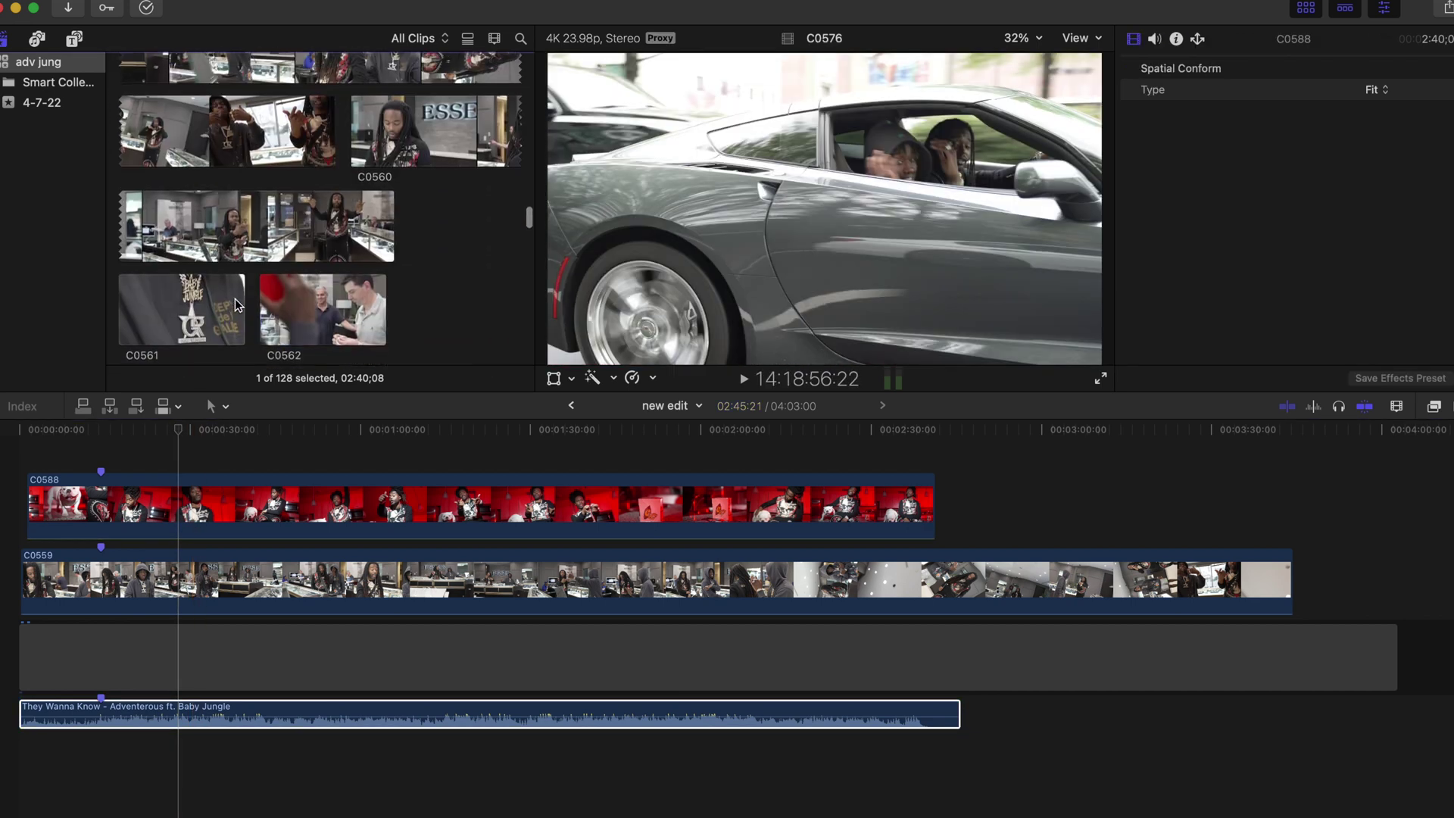
{"action": "scroll", "coordinate": [234, 303], "scroll_direction": "up", "scroll_amount": 6}
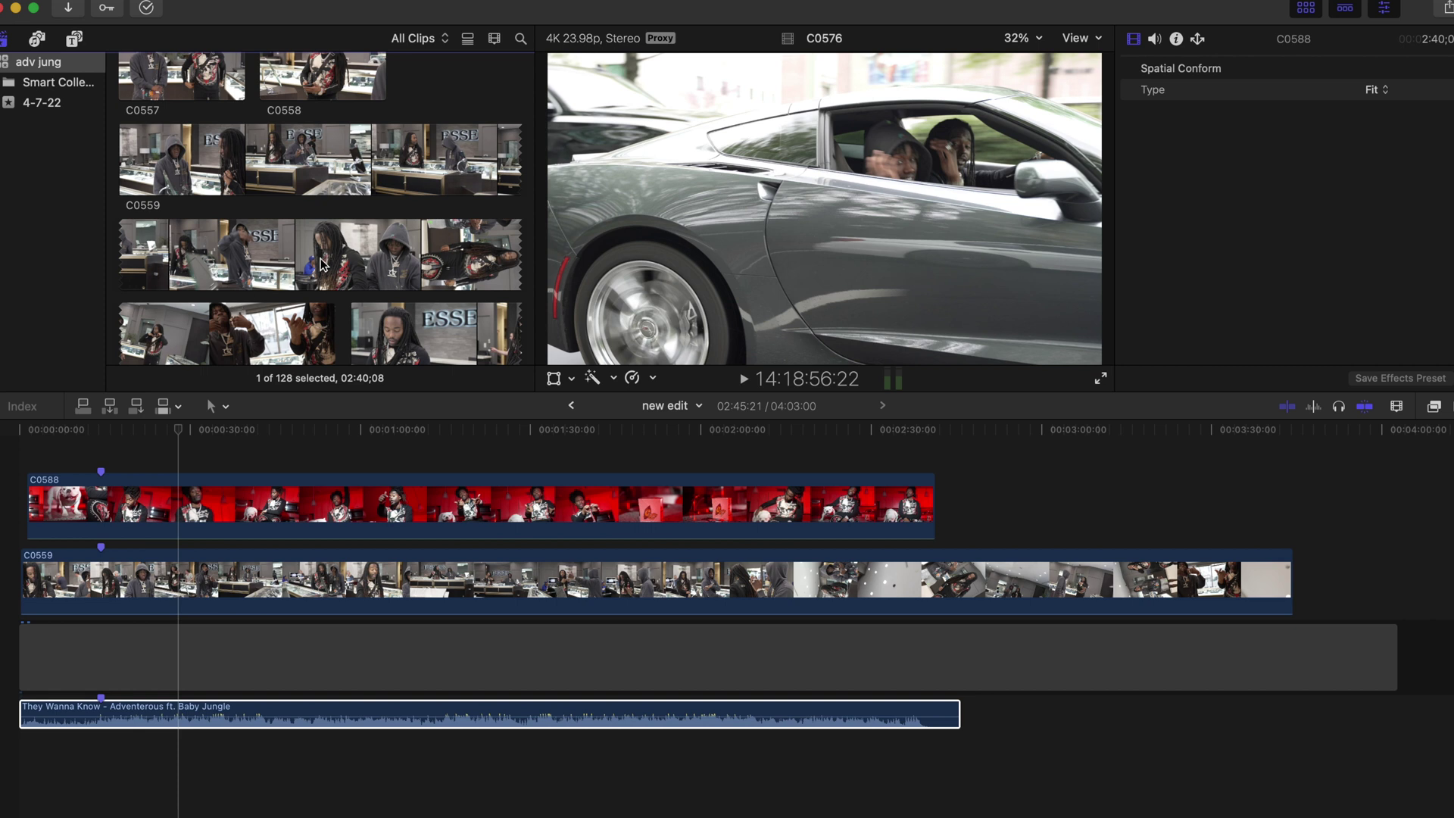
{"action": "scroll", "coordinate": [165, 561], "scroll_direction": "right", "scroll_amount": 1}
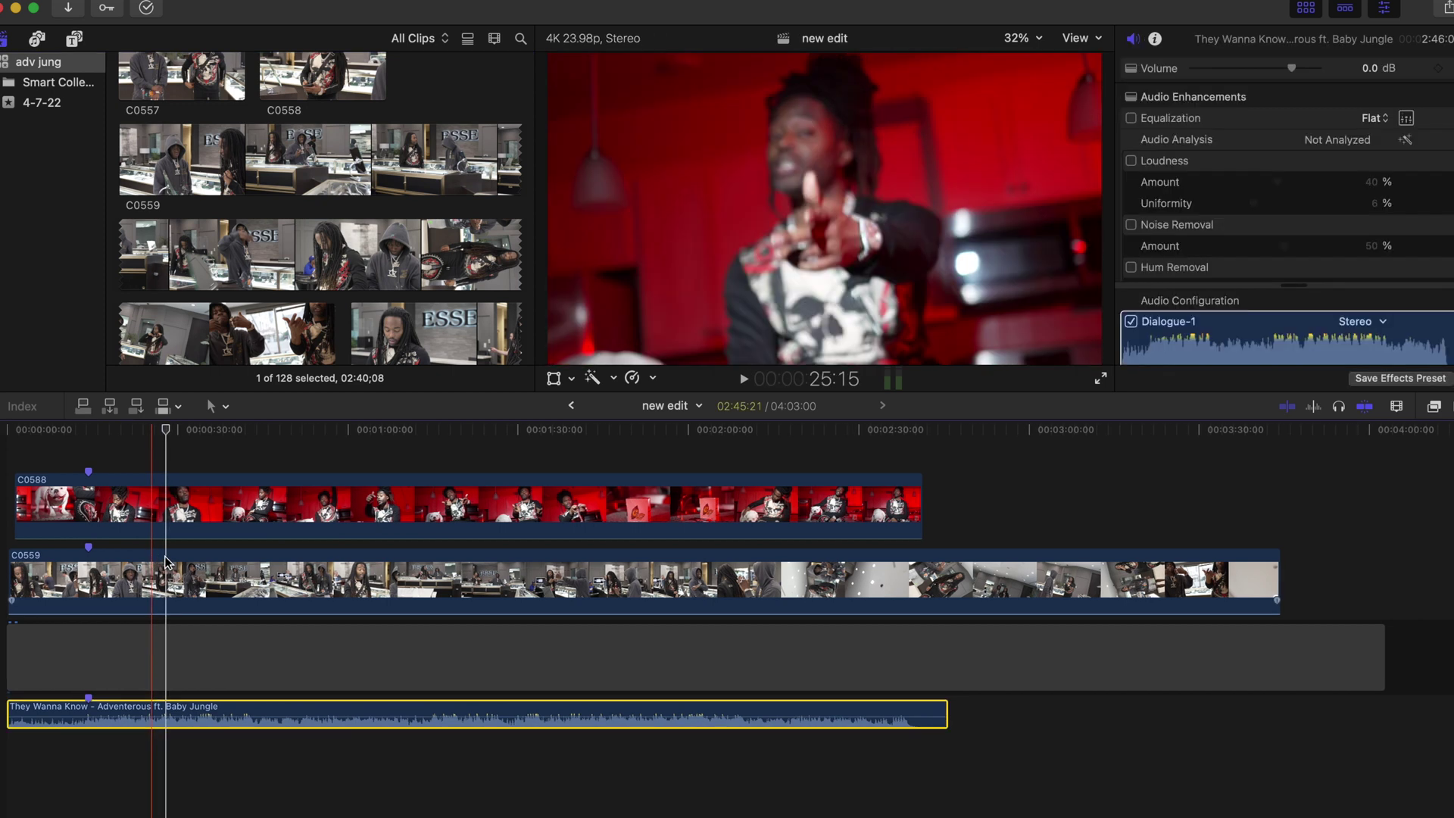
{"action": "scroll", "coordinate": [226, 322], "scroll_direction": "up", "scroll_amount": 3}
{"action": "scroll", "coordinate": [226, 321], "scroll_direction": "up", "scroll_amount": 5}
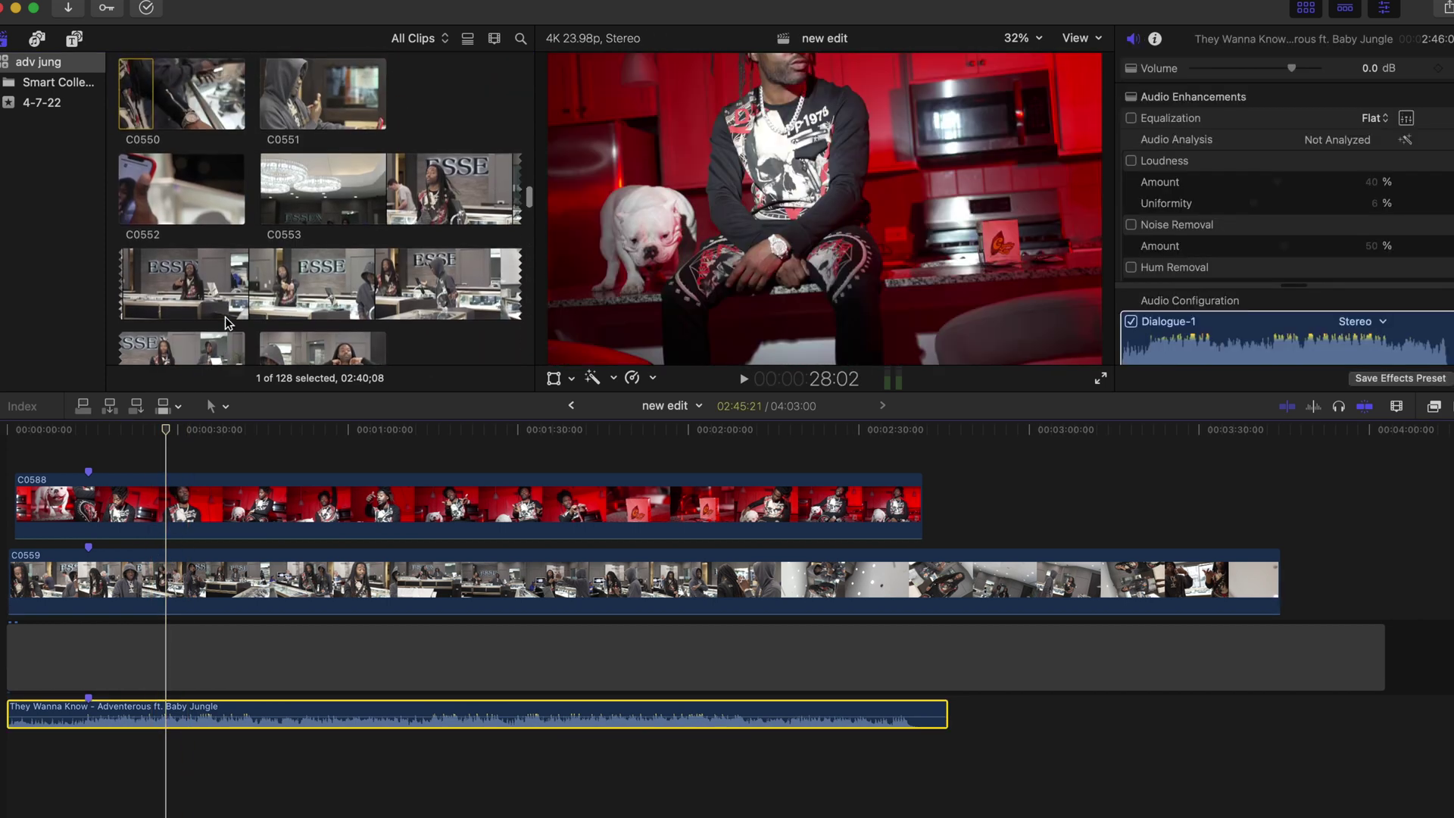
{"action": "scroll", "coordinate": [226, 322], "scroll_direction": "up", "scroll_amount": 1}
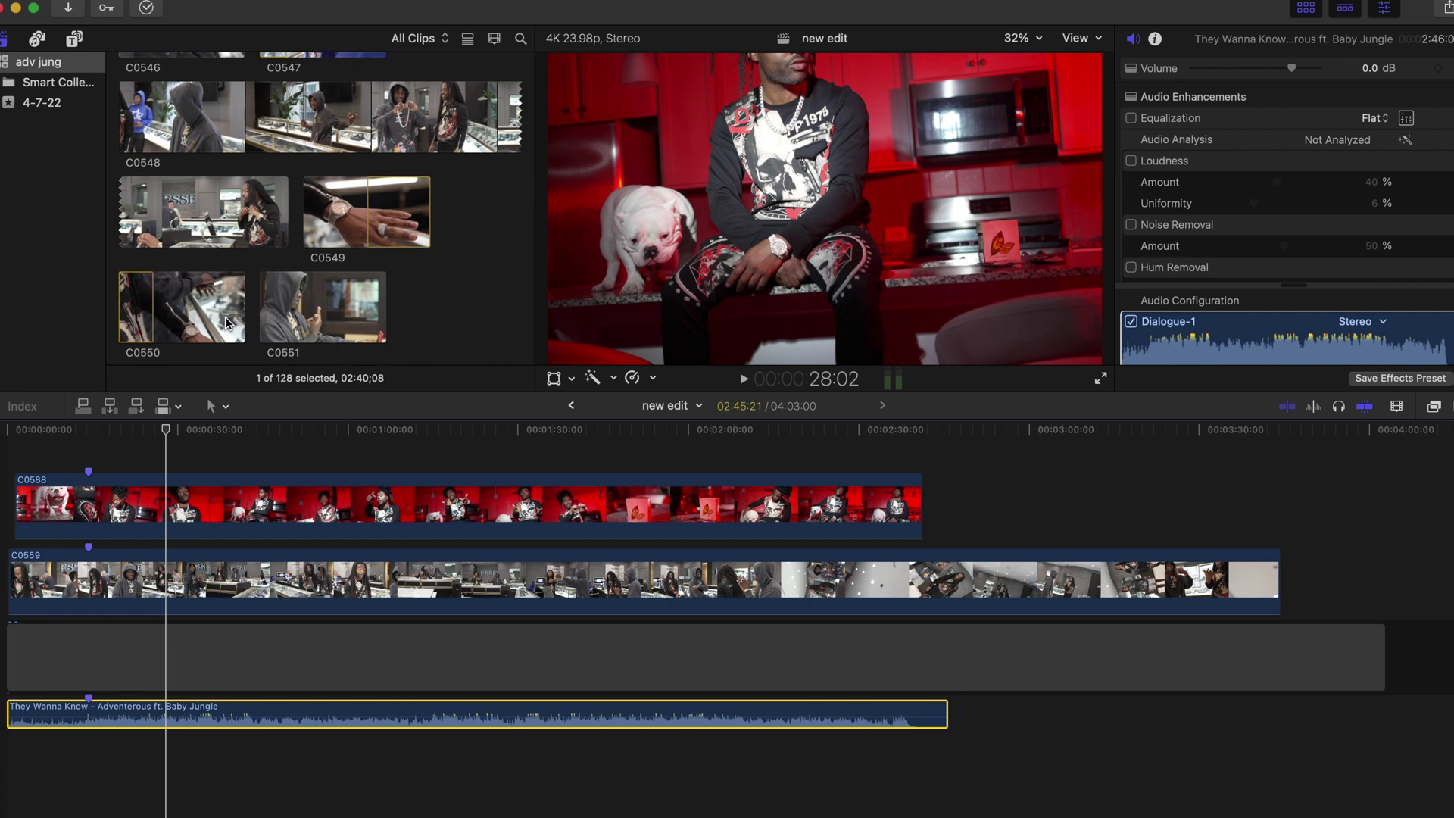
{"action": "scroll", "coordinate": [339, 228], "scroll_direction": "up", "scroll_amount": 3}
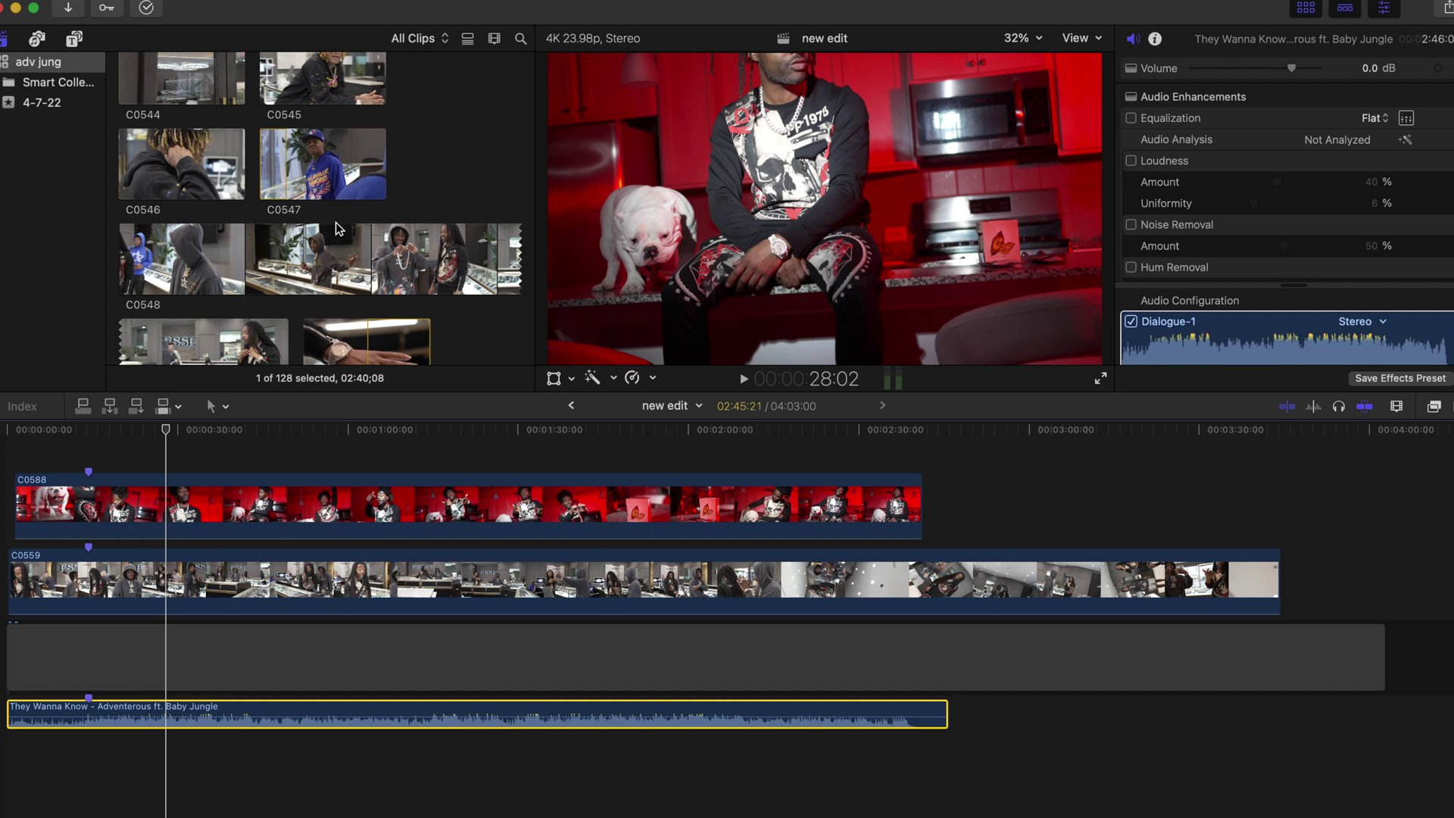
Examine the Apr 6, 2022 clips again, from C0532 through the car footage, for a further take to sync.
{"action": "left_click", "coordinate": [364, 304]}
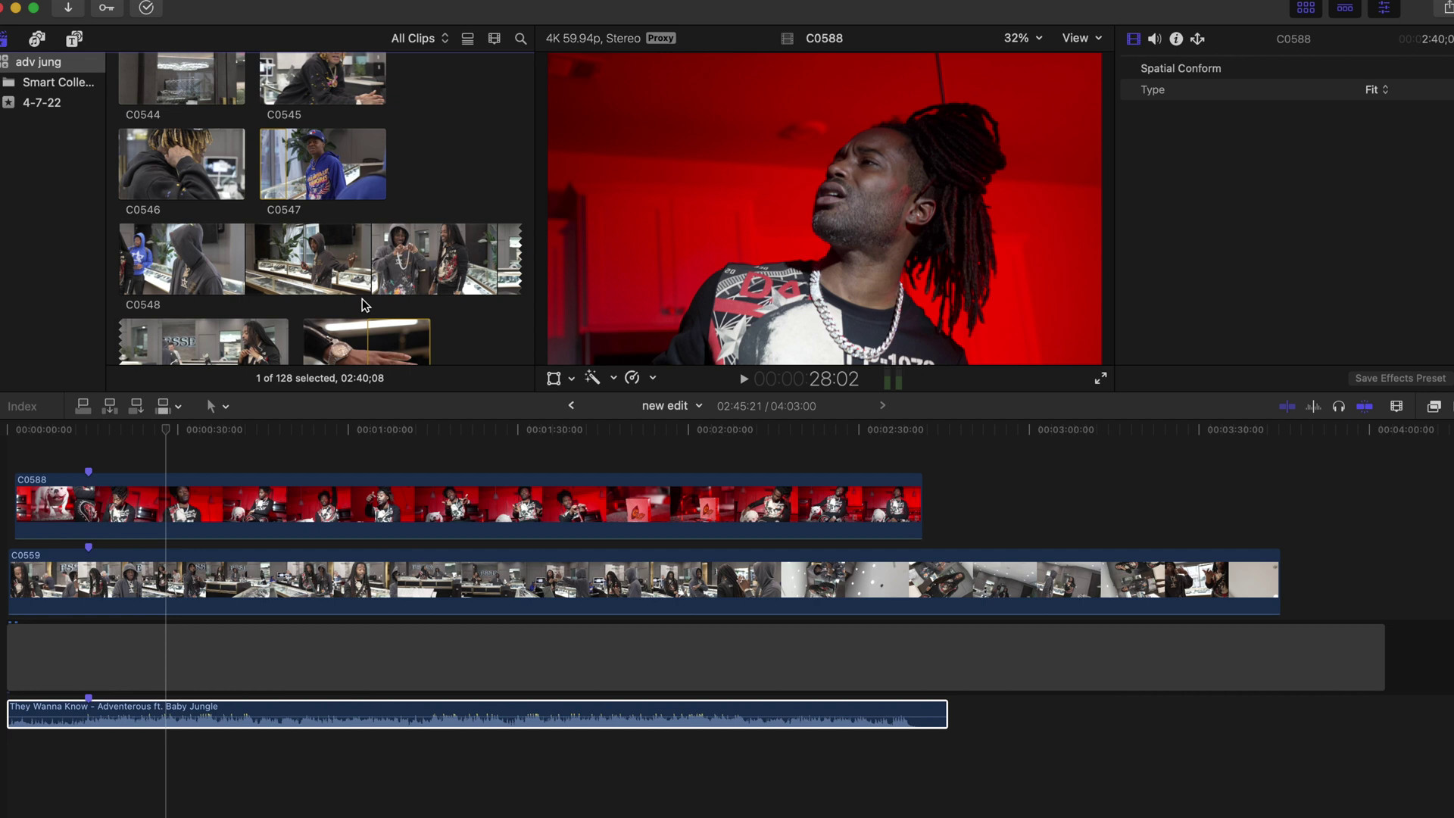
{"action": "scroll", "coordinate": [296, 244], "scroll_direction": "up", "scroll_amount": 5}
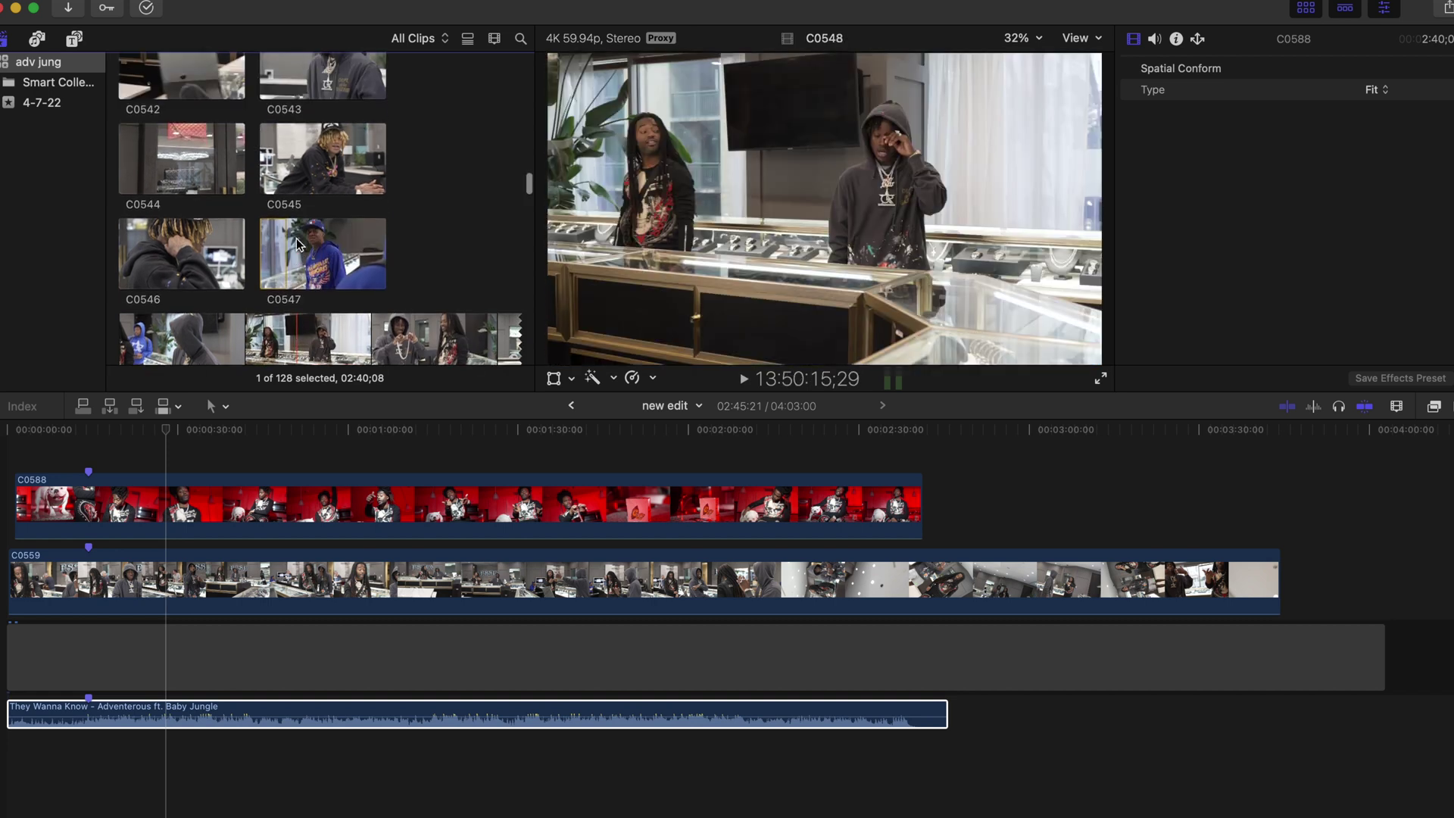
{"action": "scroll", "coordinate": [297, 244], "scroll_direction": "up", "scroll_amount": 8}
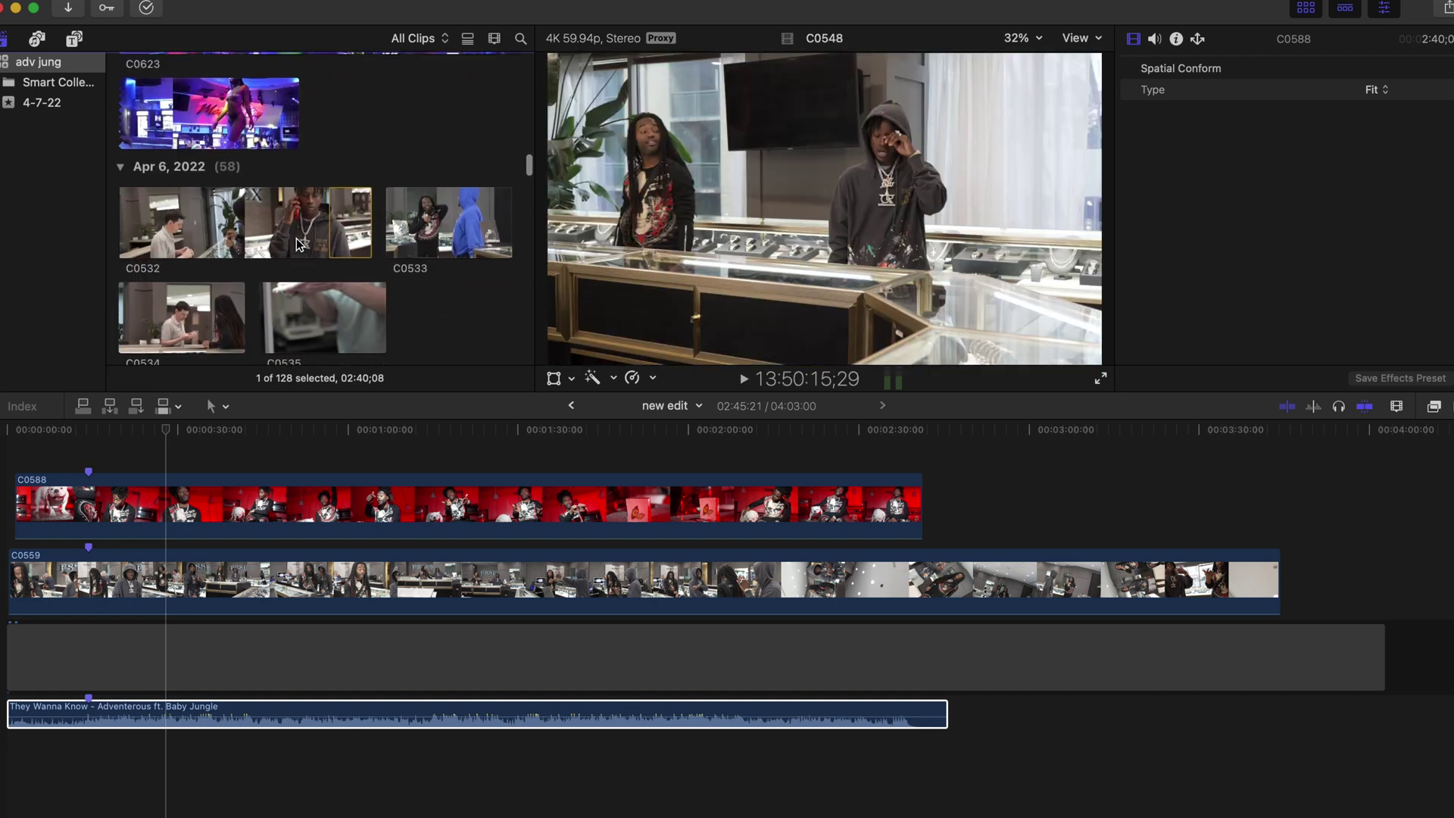
{"action": "scroll", "coordinate": [297, 244], "scroll_direction": "down", "scroll_amount": 10}
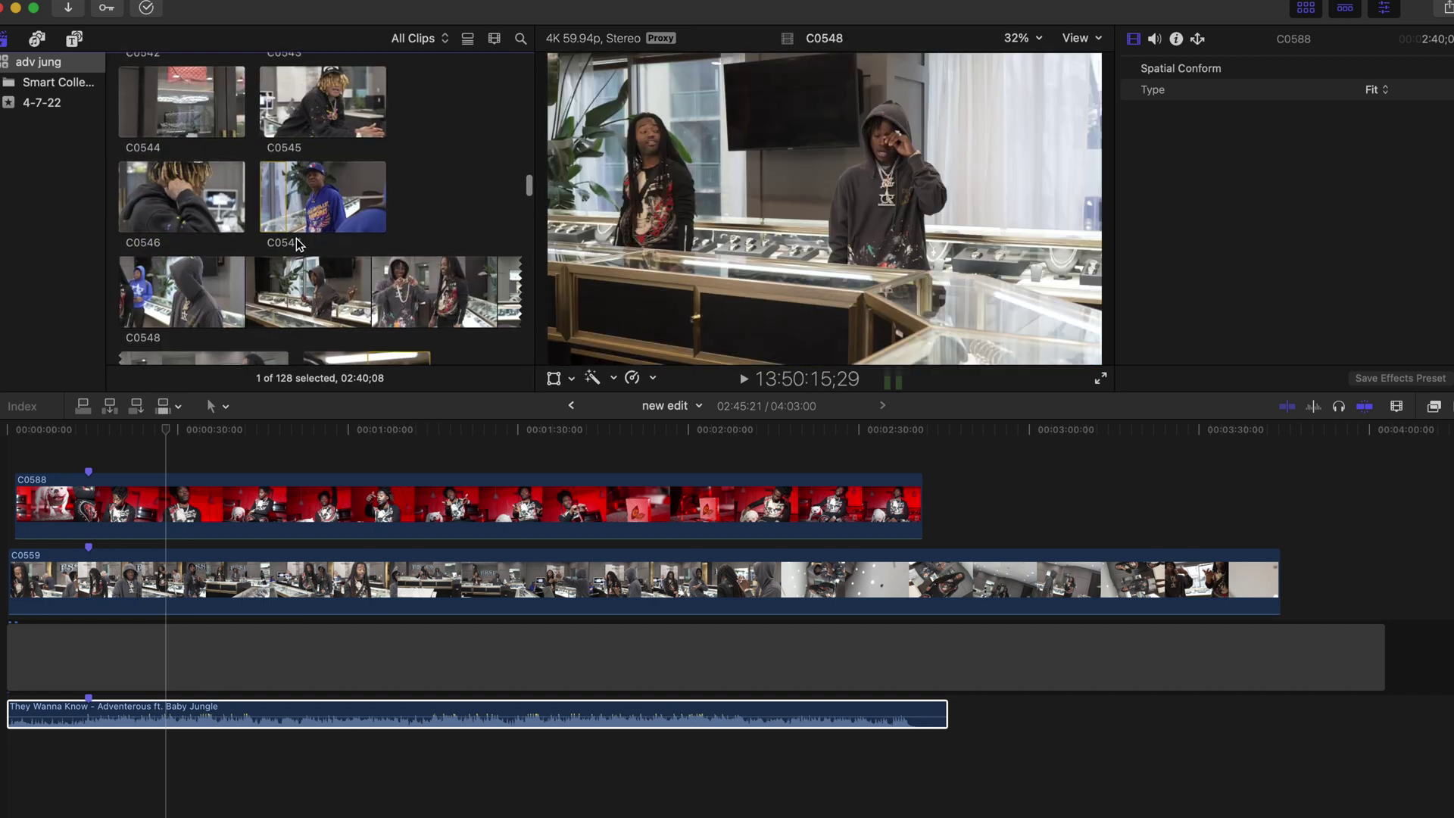
{"action": "scroll", "coordinate": [297, 244], "scroll_direction": "down", "scroll_amount": 8}
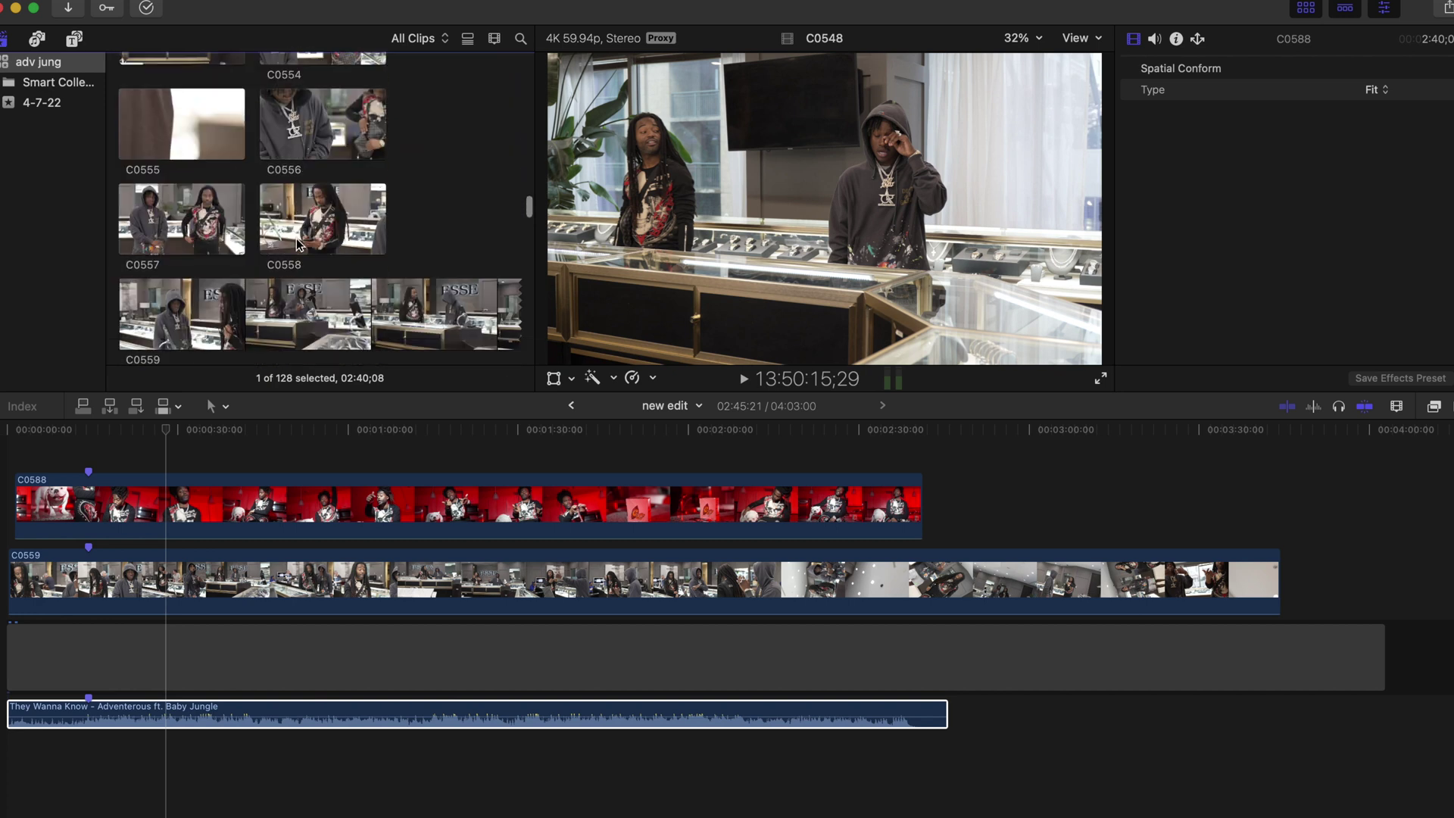
{"action": "scroll", "coordinate": [297, 244], "scroll_direction": "down", "scroll_amount": 8}
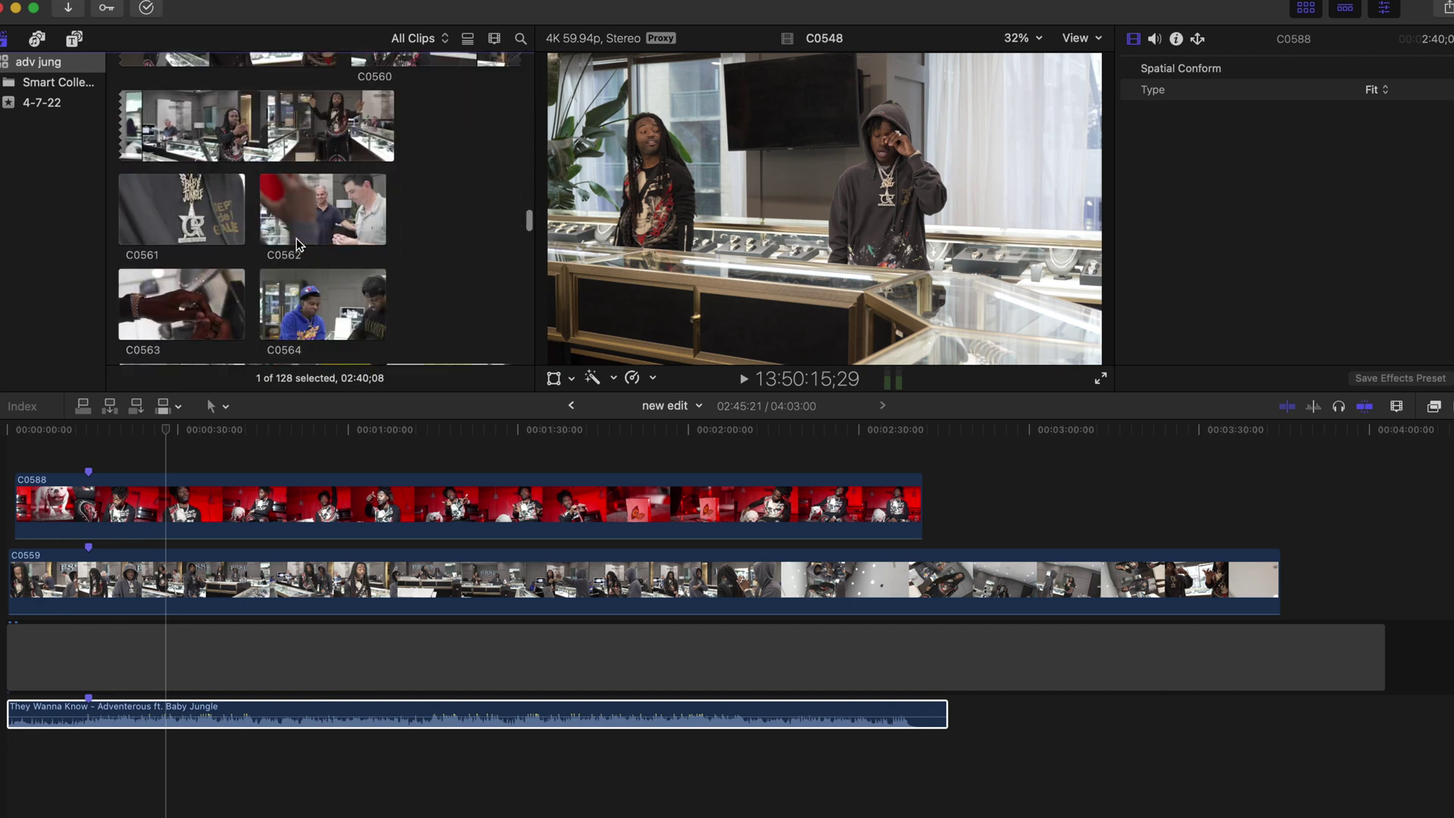
{"action": "scroll", "coordinate": [297, 244], "scroll_direction": "down", "scroll_amount": 8}
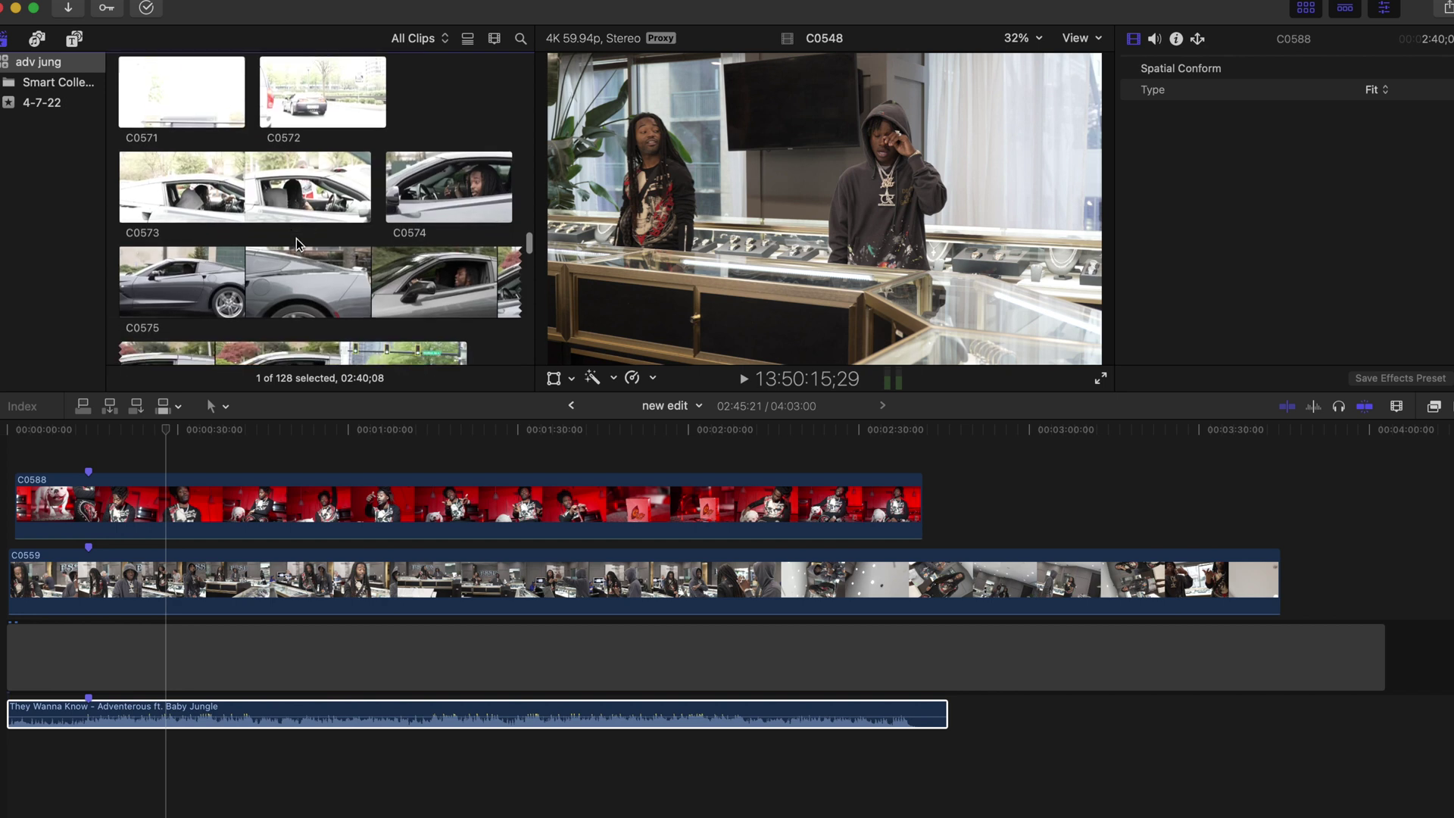
{"action": "scroll", "coordinate": [297, 244], "scroll_direction": "down", "scroll_amount": 8}
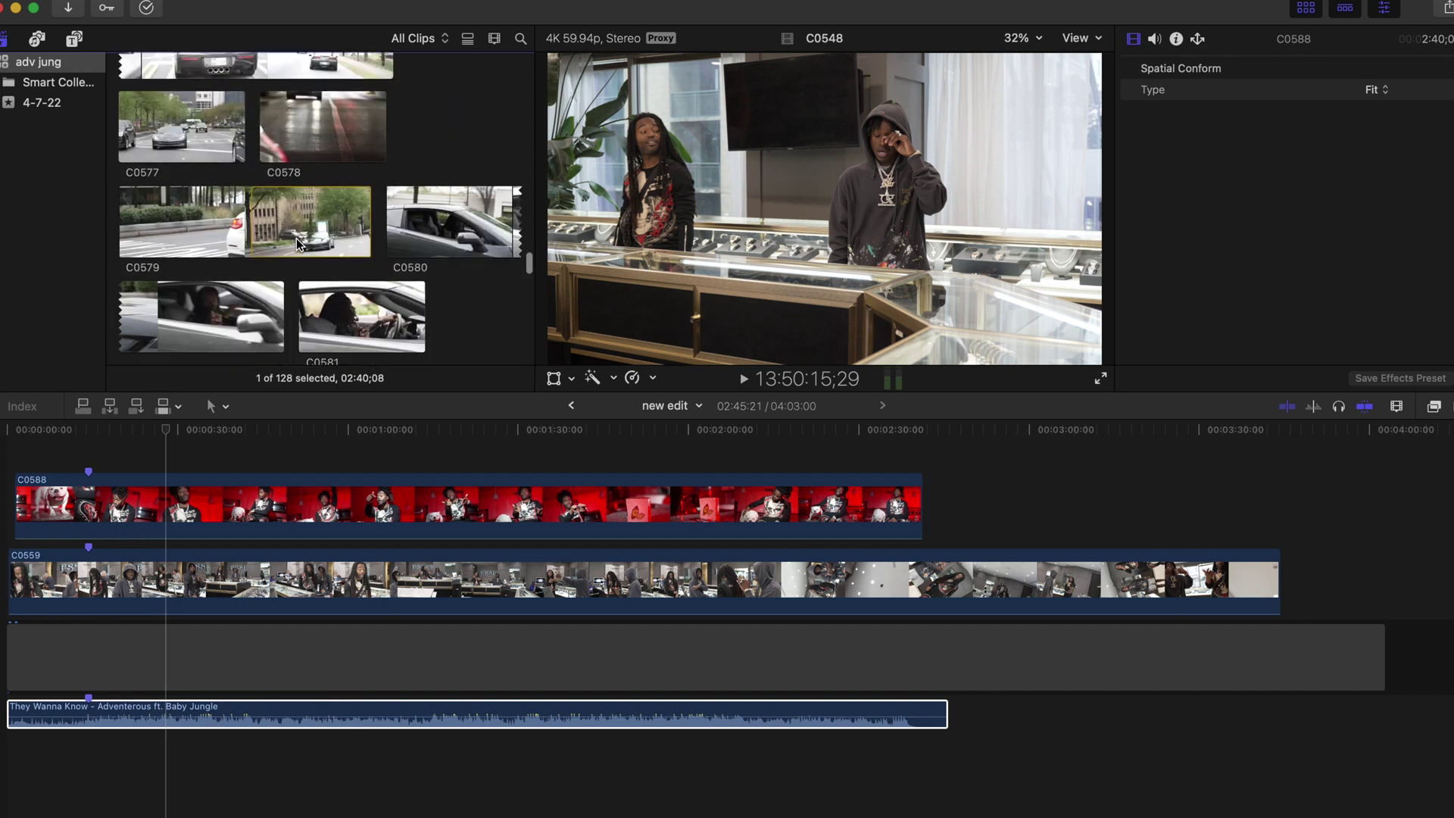
{"action": "scroll", "coordinate": [297, 244], "scroll_direction": "down", "scroll_amount": 10}
{"action": "scroll", "coordinate": [296, 243], "scroll_direction": "up", "scroll_amount": 15}
{"action": "scroll", "coordinate": [297, 244], "scroll_direction": "down", "scroll_amount": 3}
Place the C0529 clip above C0588 at the start of the timeline, and disable the song clip.
{"action": "scroll", "coordinate": [297, 244], "scroll_direction": "up", "scroll_amount": 20}
{"action": "left_click_drag", "start_coordinate": [303, 269], "coordinate": [9, 454]}
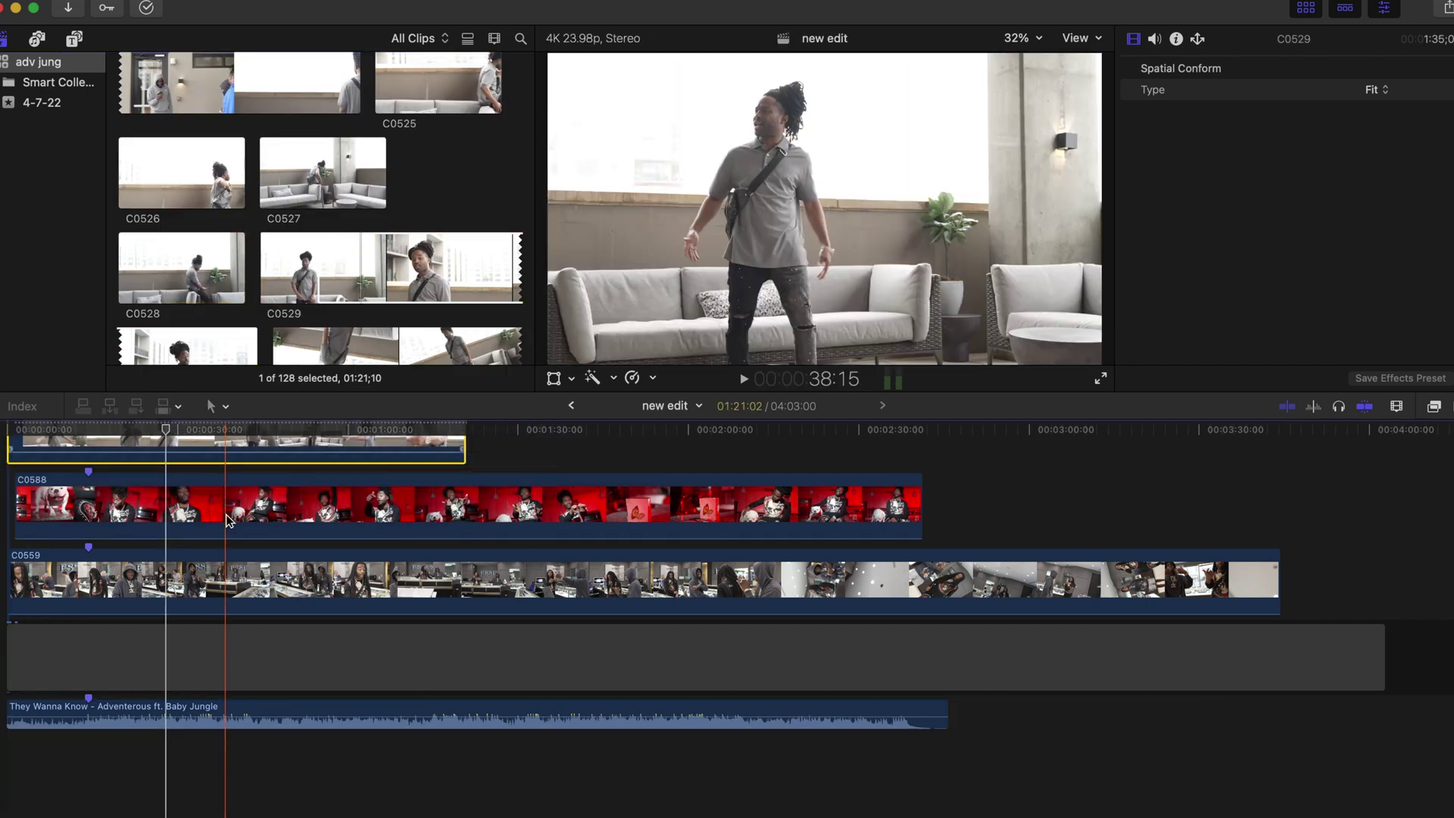
{"action": "scroll", "coordinate": [189, 606], "scroll_direction": "up", "scroll_amount": 4}
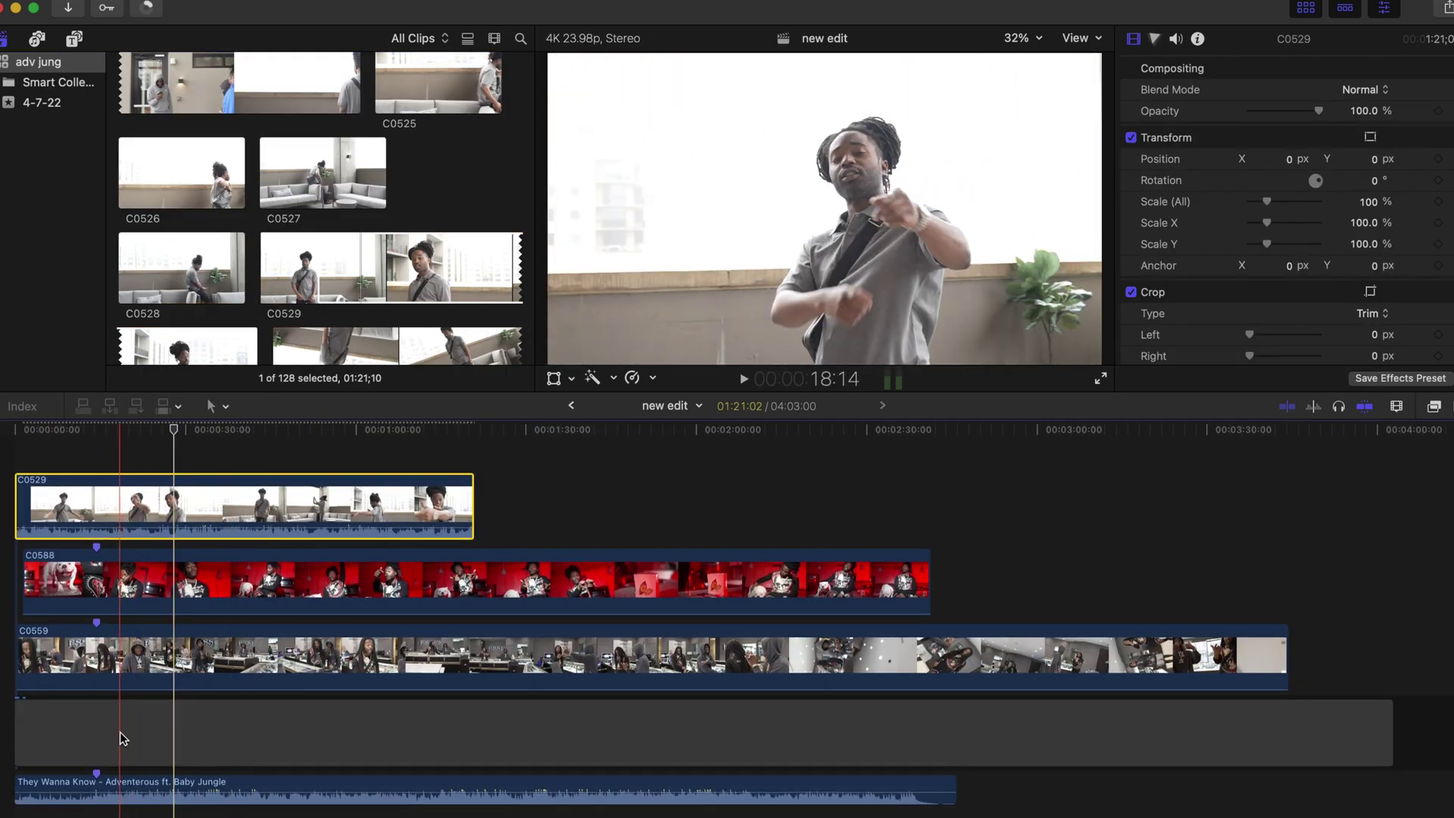
{"action": "left_click", "coordinate": [116, 784]}
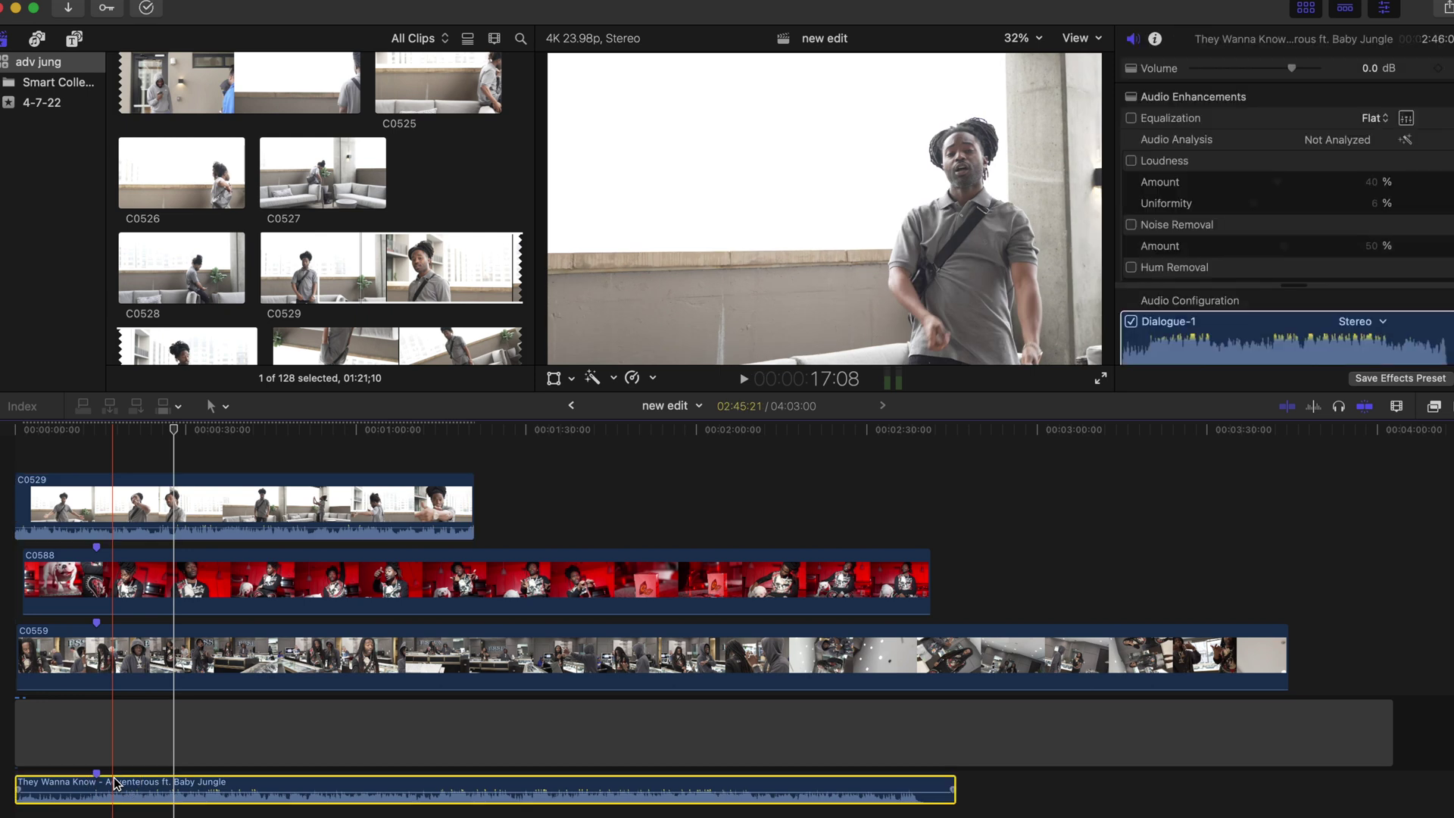
{"action": "key", "text": "v"}
Select C0529 in the timeline and play it from the start with the song silent, stopping to locate the first vocals.
{"action": "left_click", "coordinate": [47, 430]}
{"action": "left_click", "coordinate": [16, 429]}
{"action": "left_click", "coordinate": [27, 486]}
{"action": "key", "text": "space"}
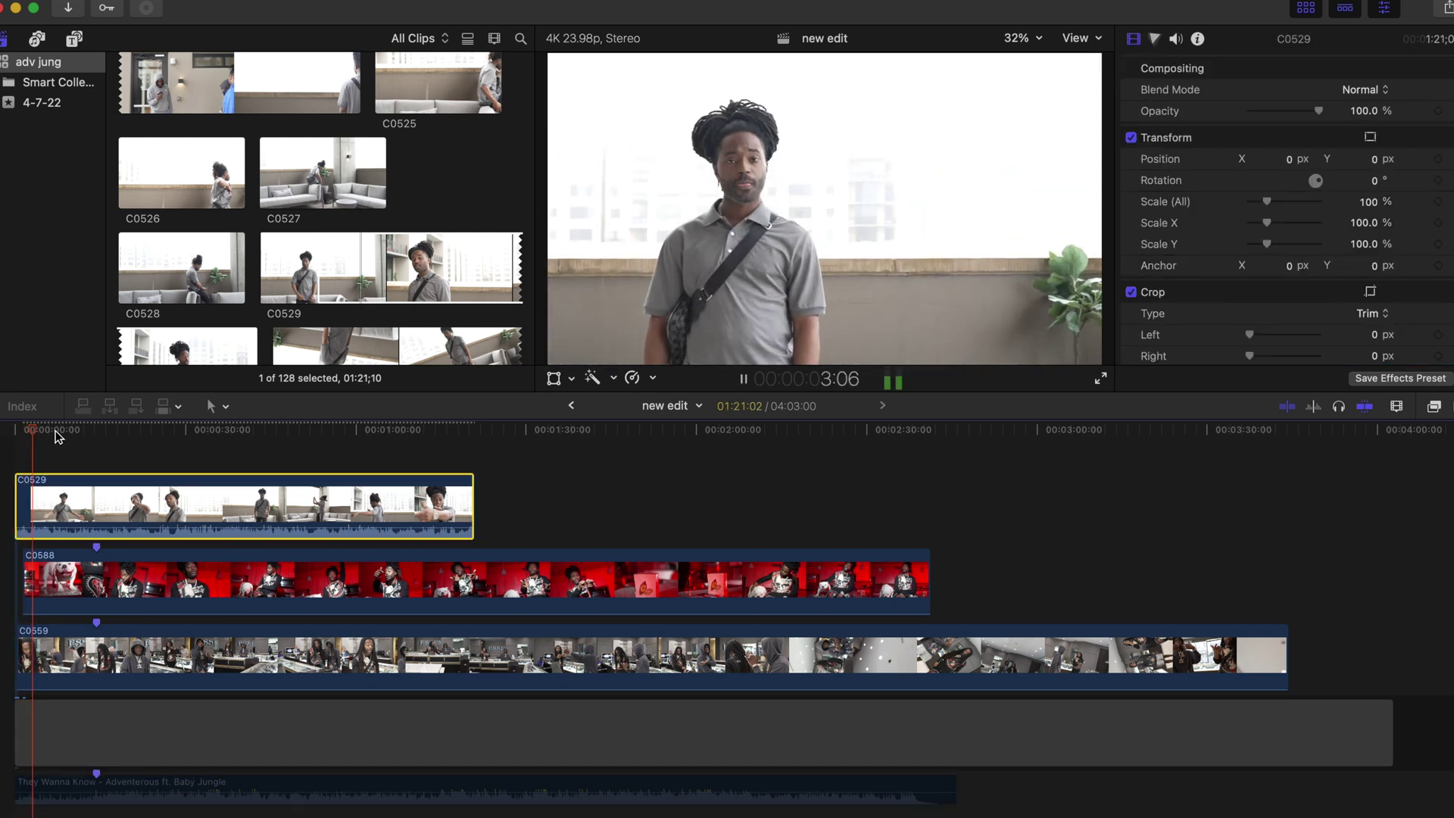
{"action": "key", "text": "space"}
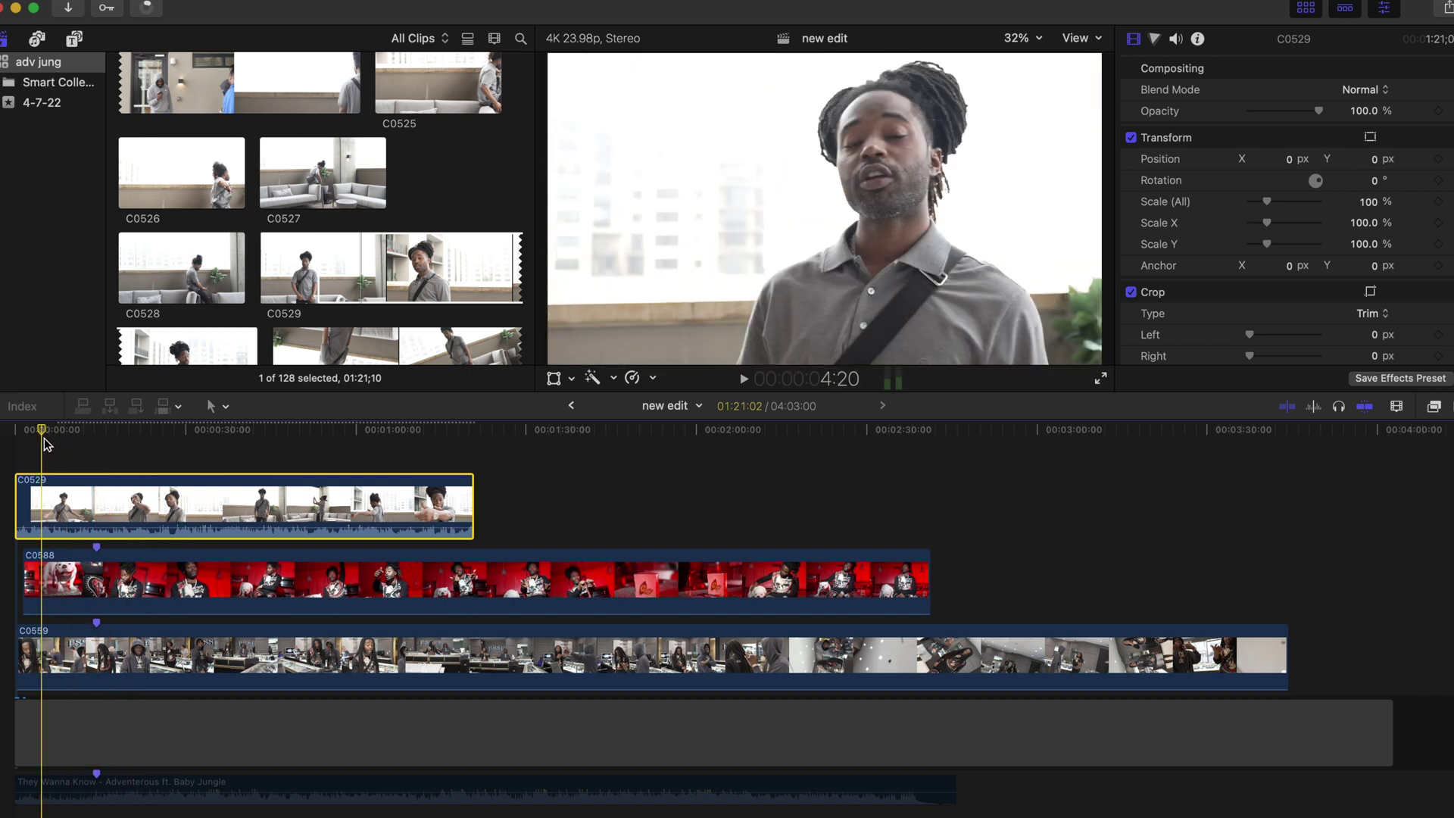
Play C0529 from about 5 seconds and add a marker to it at about 18 seconds.
{"action": "key", "text": "space"}
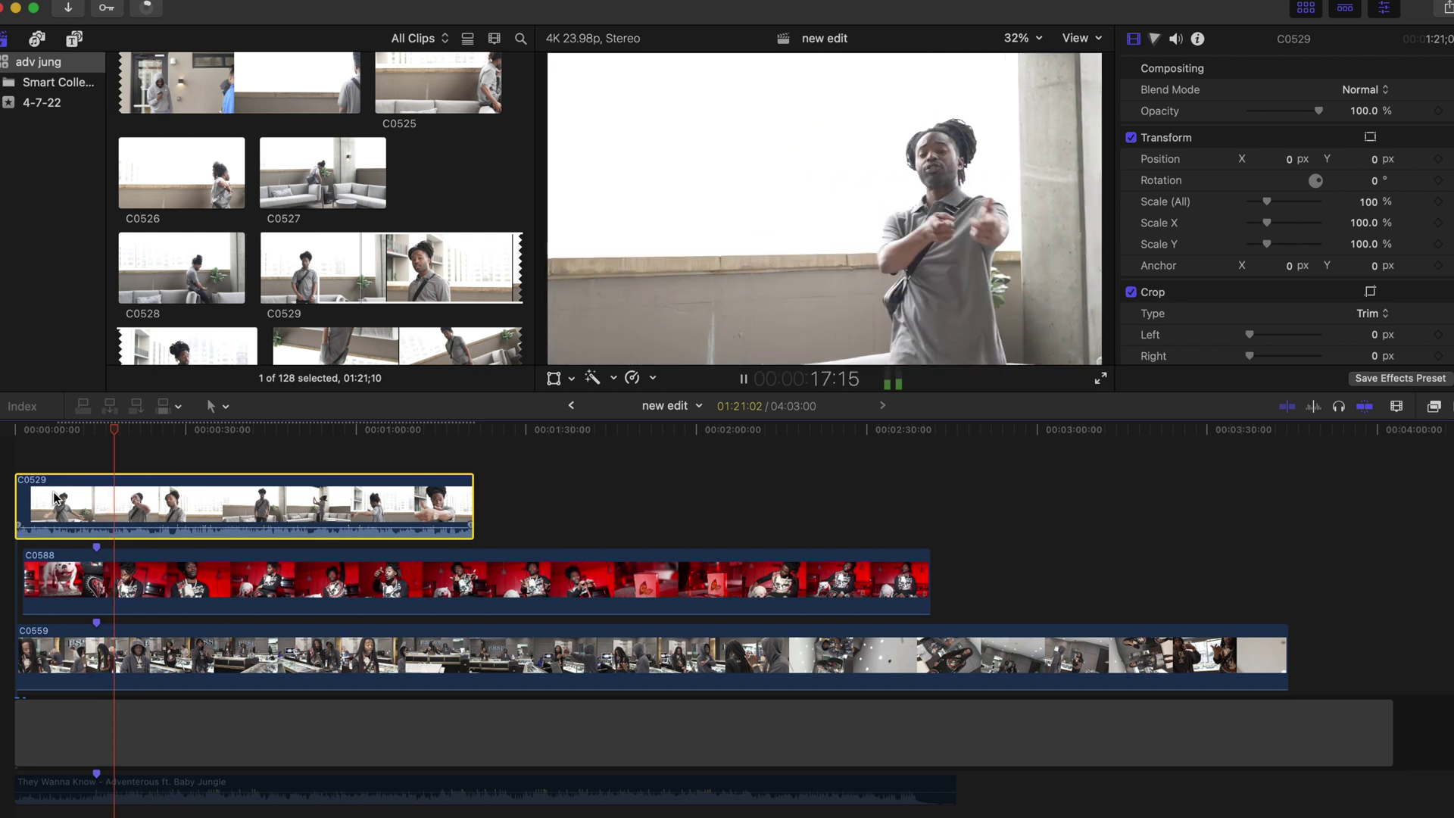
{"action": "key", "text": "space"}
{"action": "left_click", "coordinate": [125, 428]}
{"action": "left_click", "coordinate": [120, 430]}
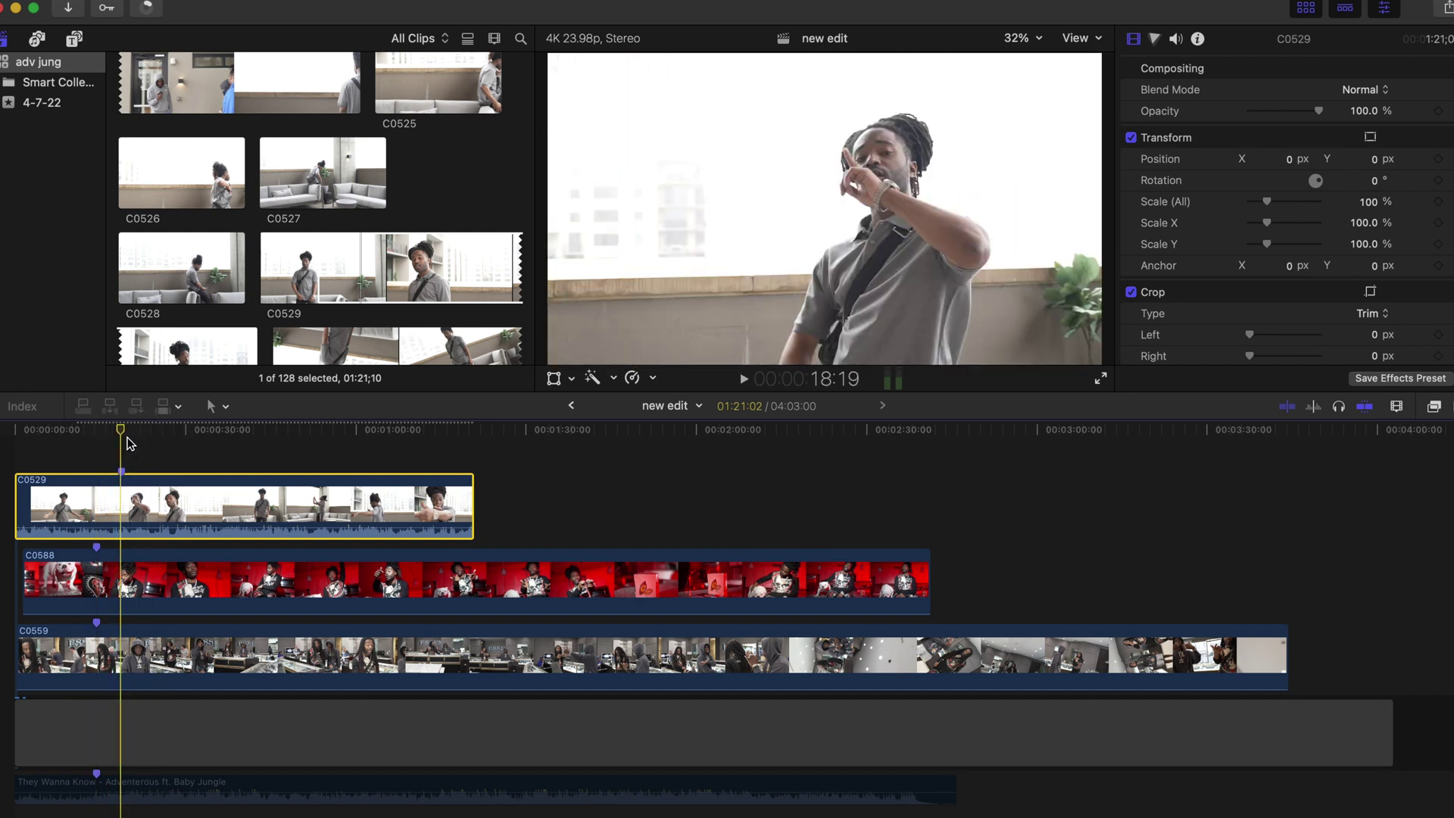
Play C0529 from about 16 seconds past its marker with the song disabled to recheck the marked vocal.
{"action": "left_click", "coordinate": [90, 780]}
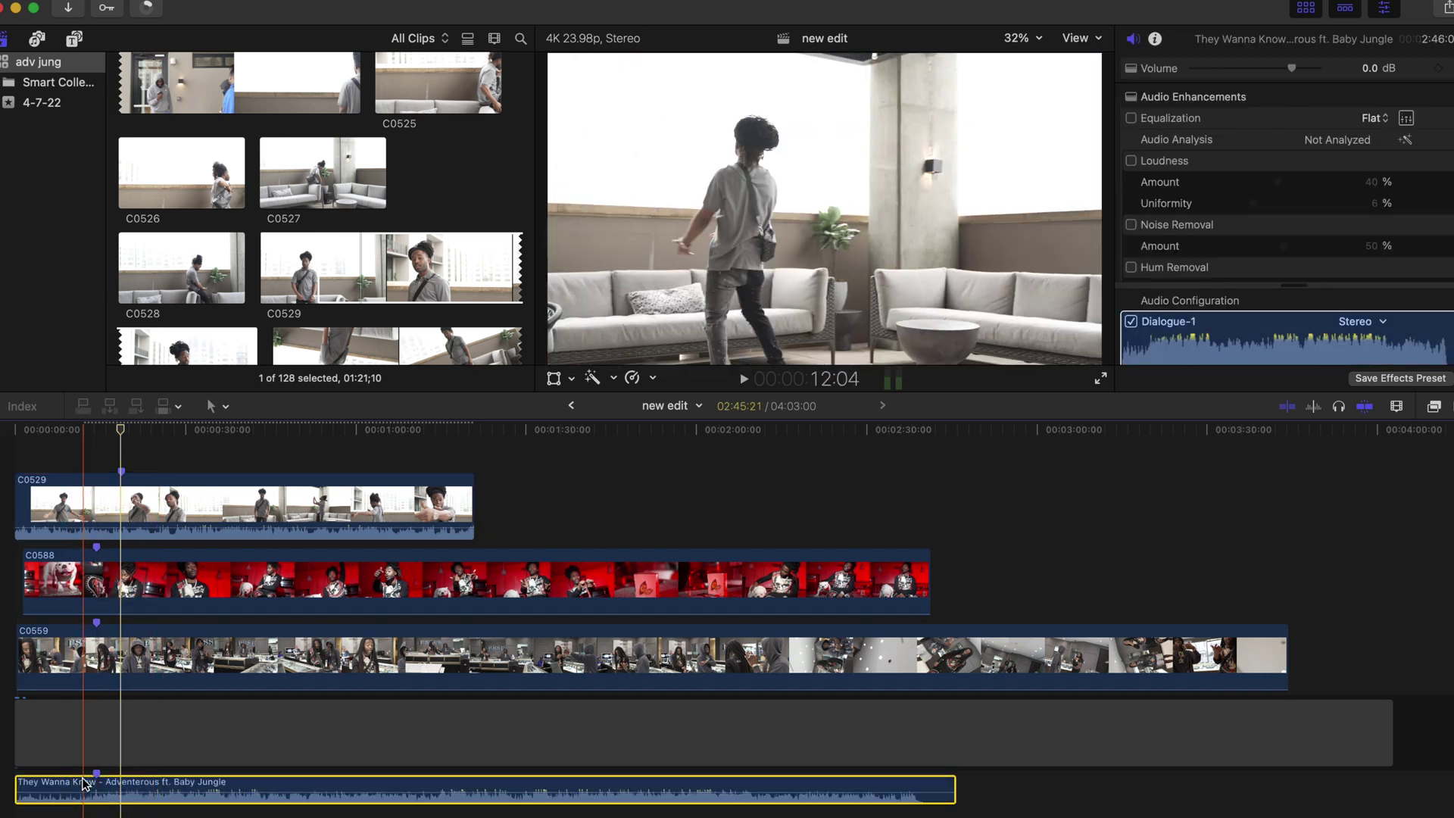
{"action": "left_click", "coordinate": [111, 432]}
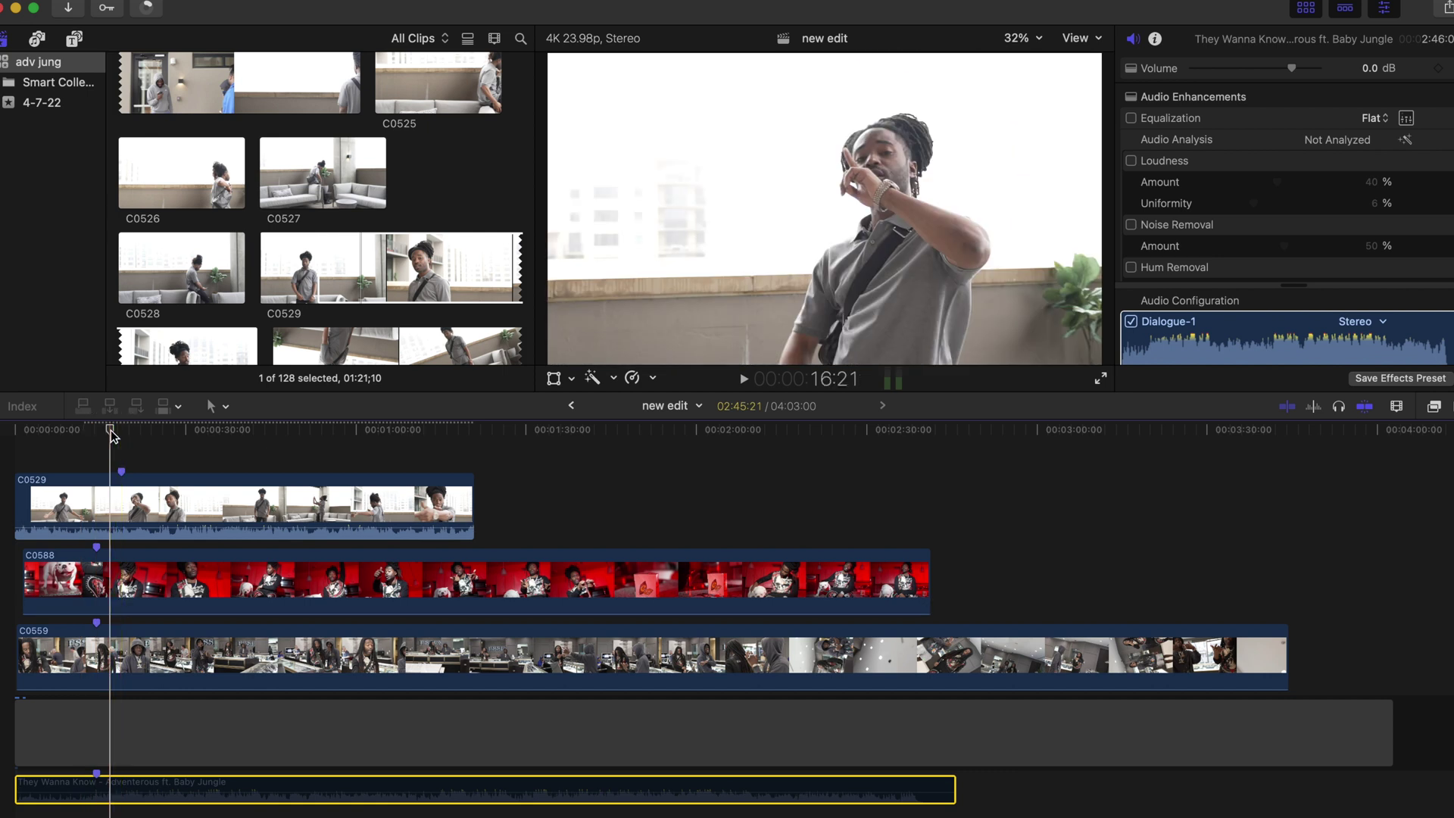
{"action": "key", "text": "space"}
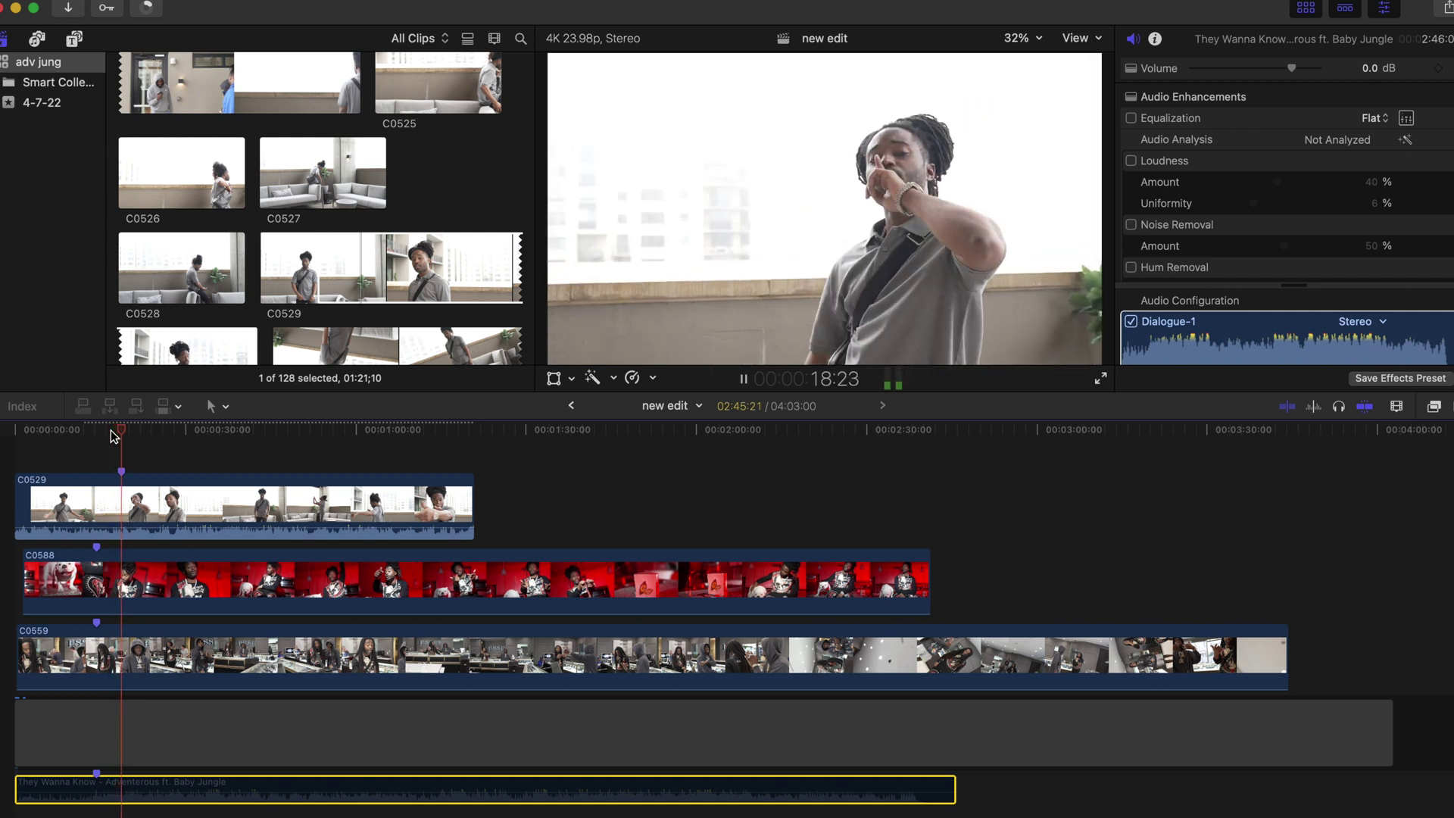
{"action": "key", "text": "space"}
Disable C0529, enable the song clip, and play the song from about 18 seconds to mark the matching lyric at about 42 seconds.
{"action": "left_click", "coordinate": [124, 503]}
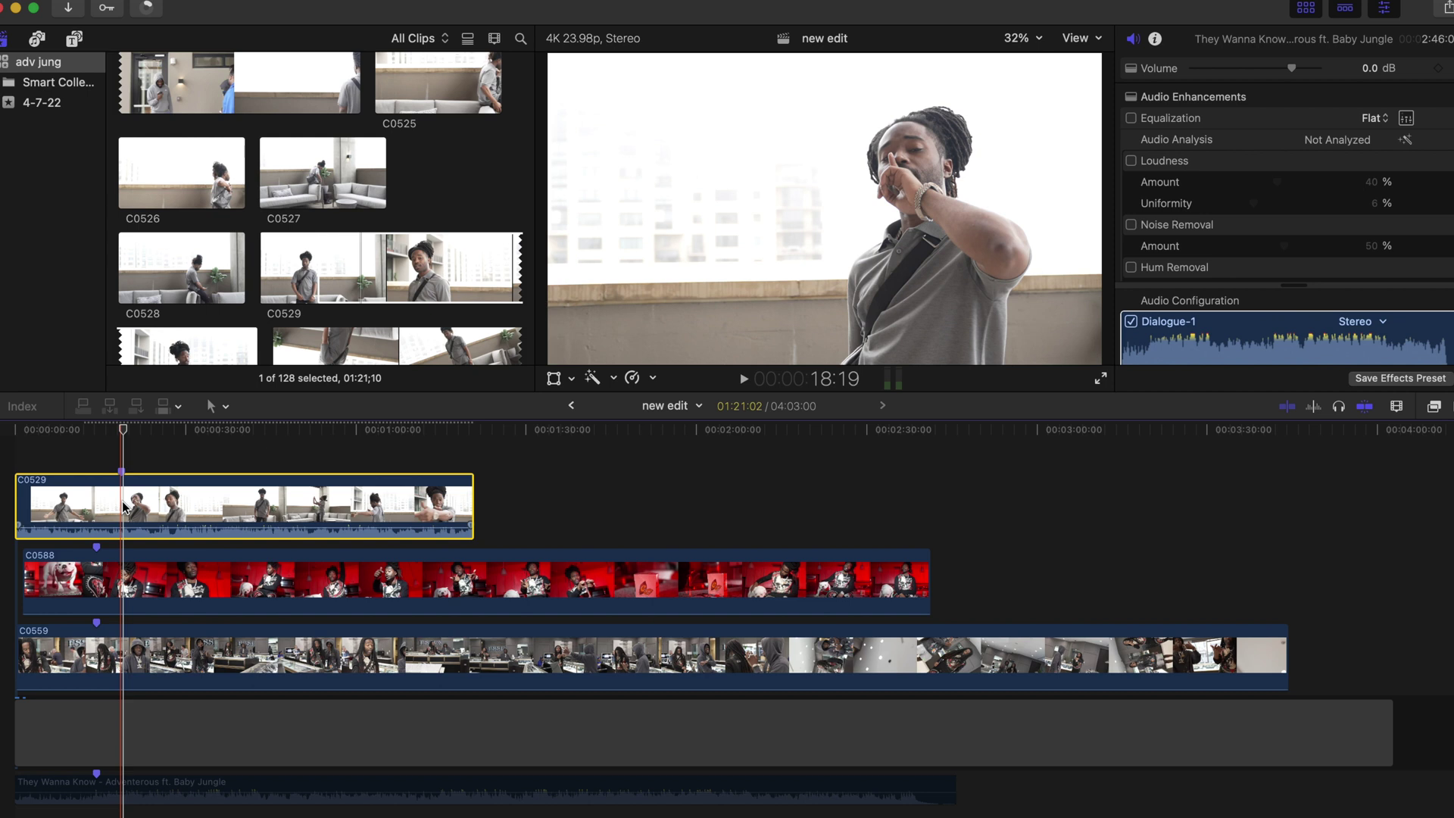
{"action": "key", "text": "v"}
{"action": "left_click", "coordinate": [88, 785]}
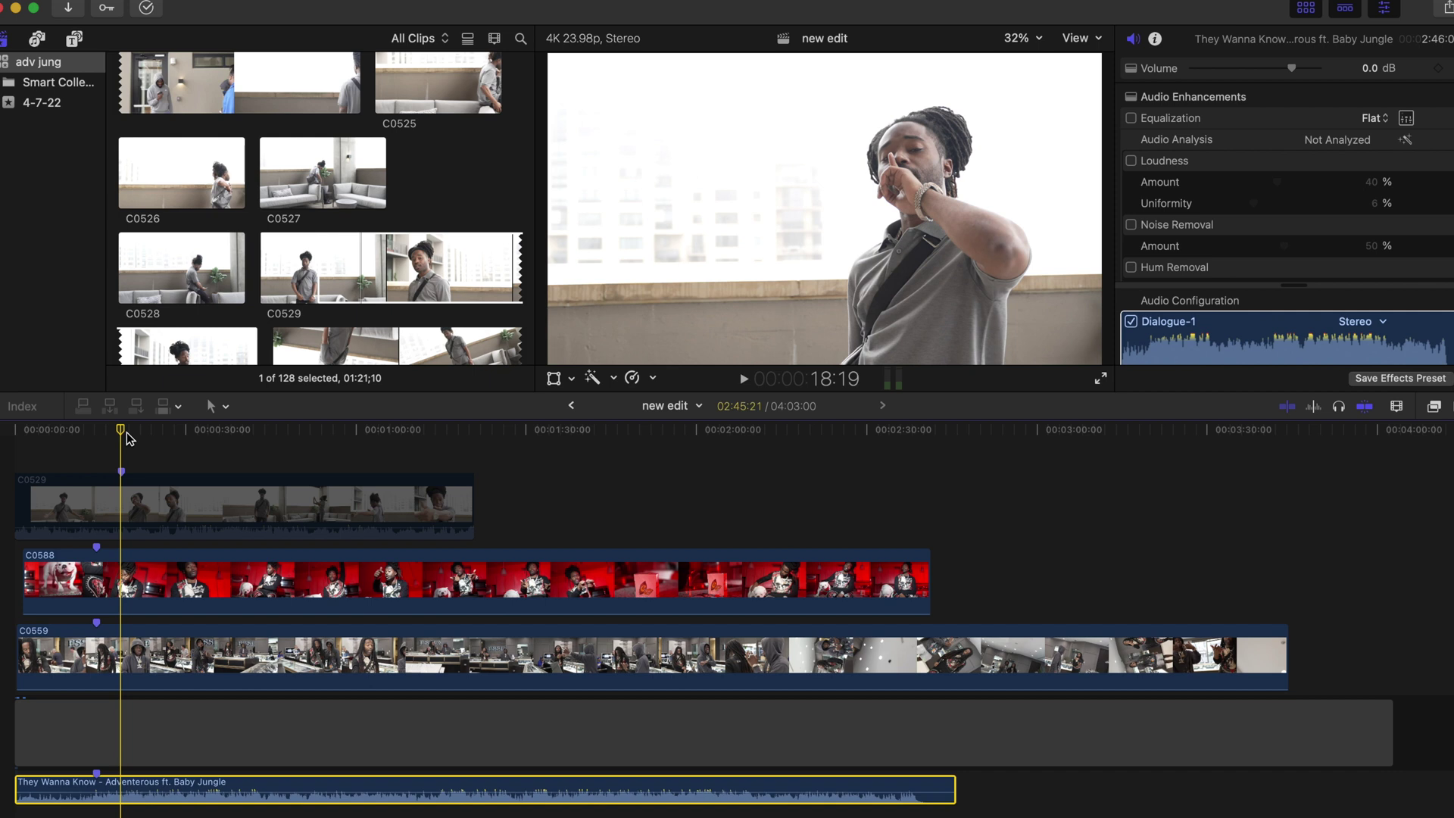
{"action": "key", "text": "space"}
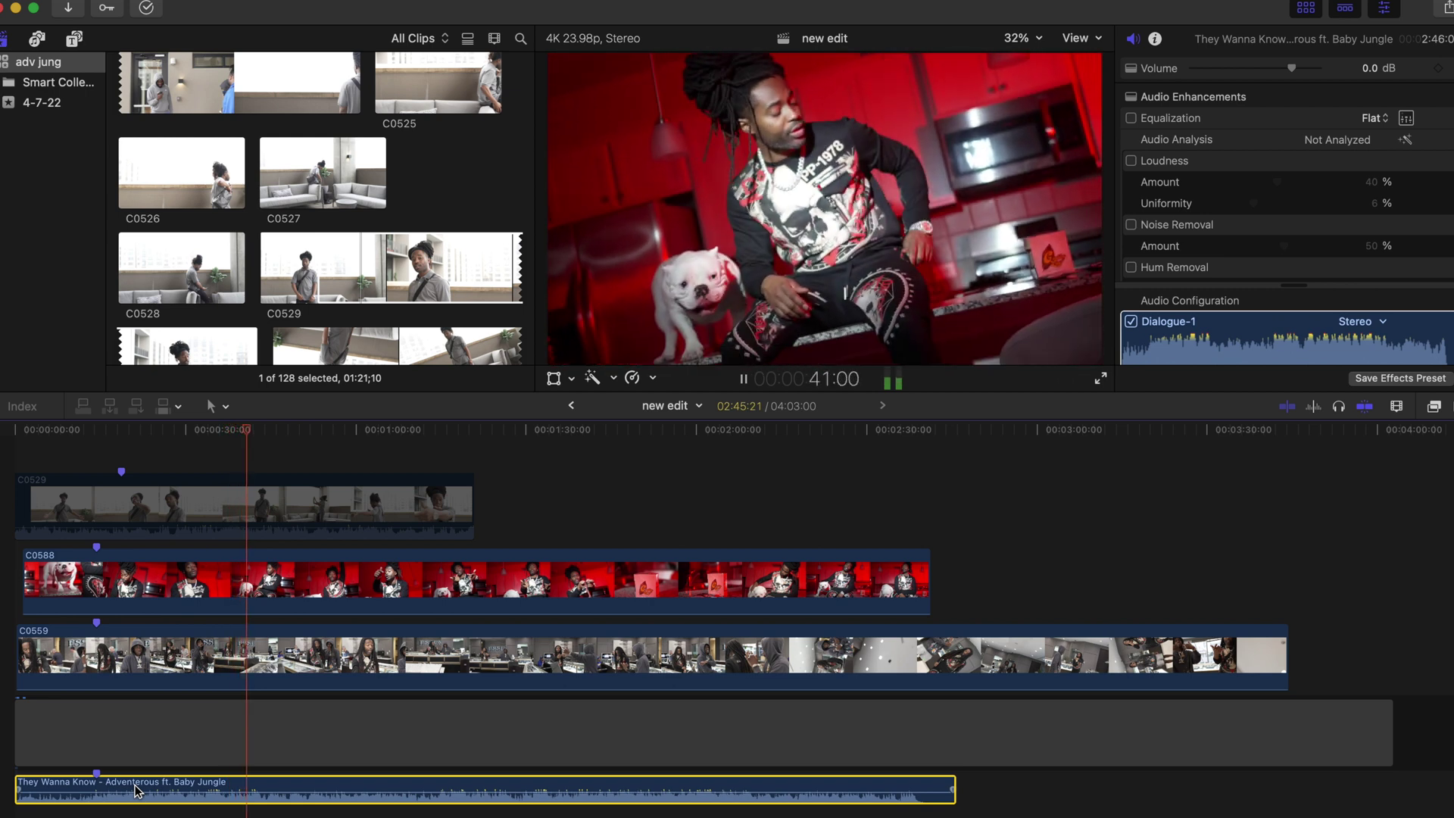
Re-enable C0529, align its marker with the song marker at 42:08, and silence the clip's audio.
{"action": "left_click", "coordinate": [321, 429]}
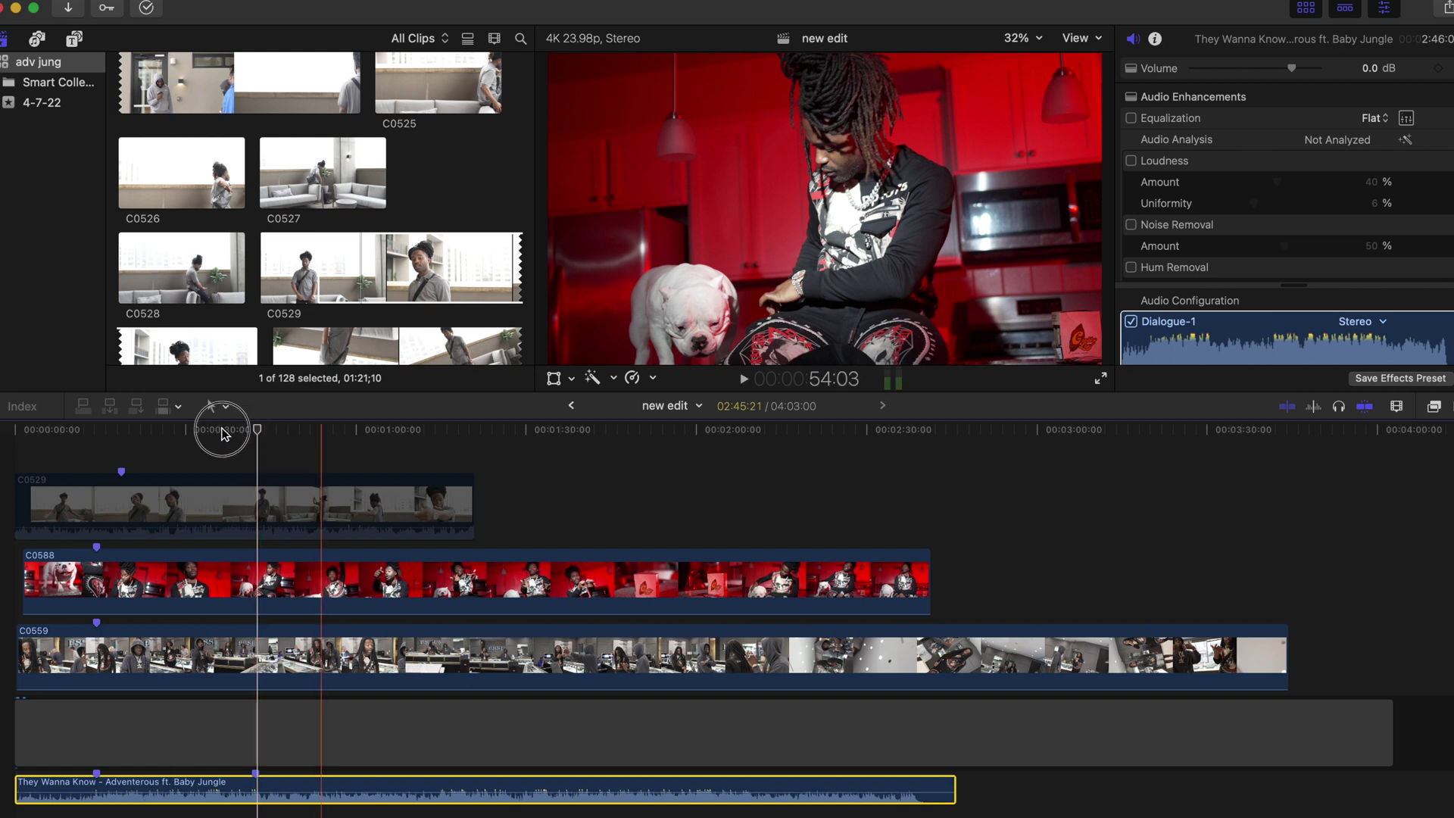
{"action": "mouse_move", "coordinate": [255, 439]}
{"action": "left_mouse_down"}
{"action": "mouse_move", "coordinate": [241, 442]}
{"action": "mouse_move", "coordinate": [254, 443]}
{"action": "left_mouse_up"}
{"action": "left_click_drag", "start_coordinate": [191, 489], "coordinate": [328, 498]}
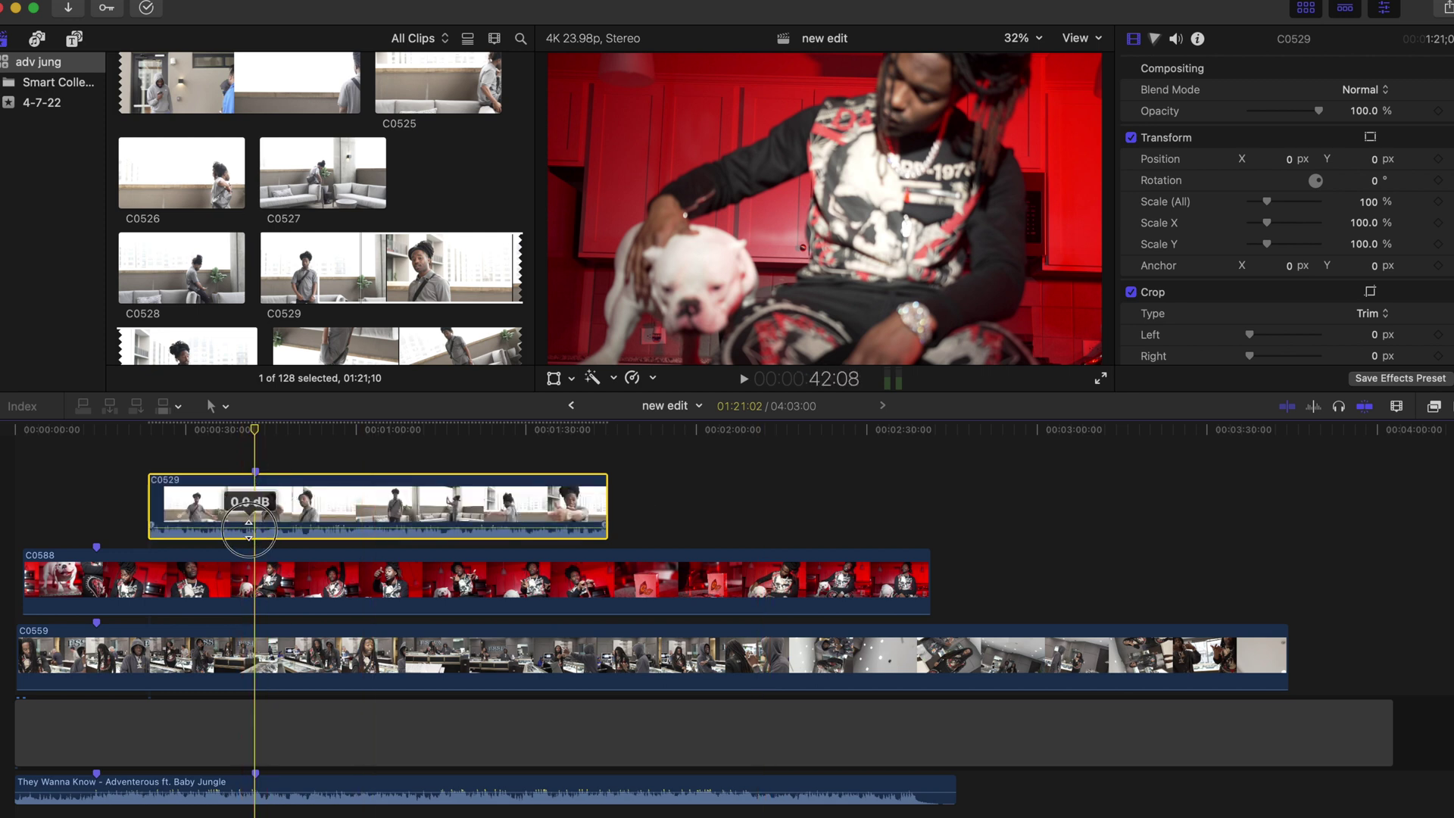
Play the passage leading up to the 42-second markers repeatedly to check C0529's sync with the song.
{"action": "left_click", "coordinate": [231, 441]}
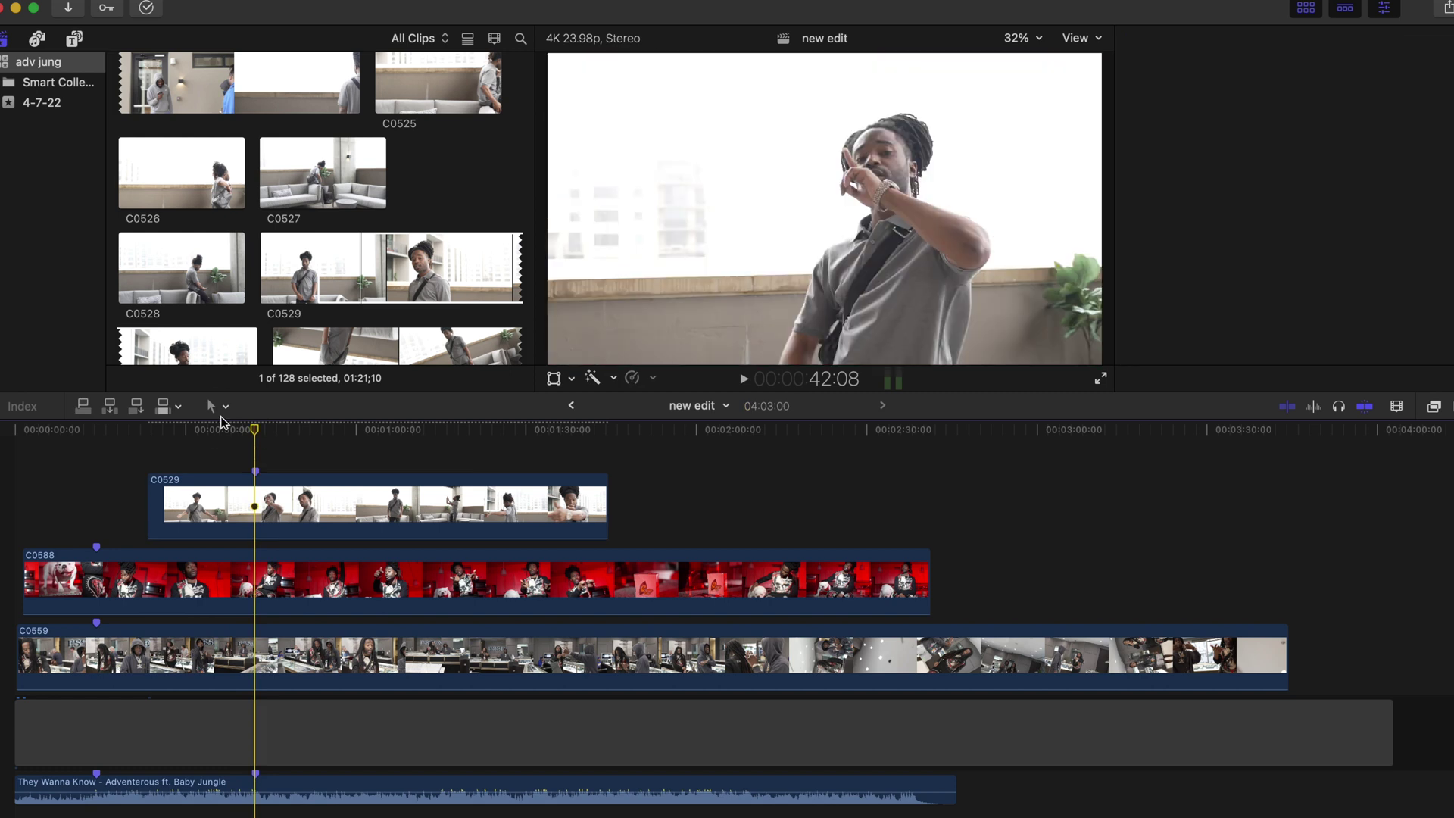
{"action": "left_click", "coordinate": [230, 431]}
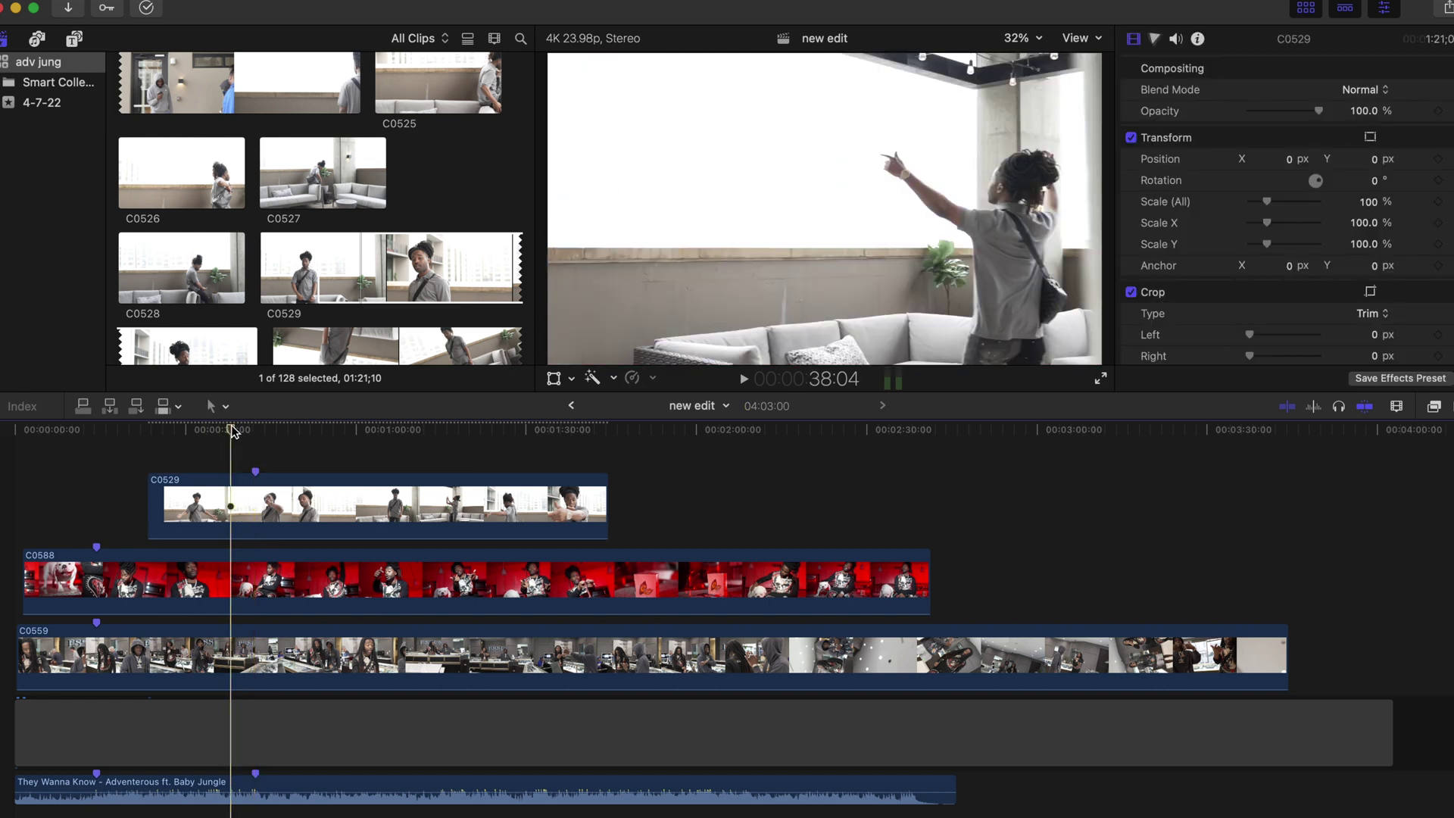
{"action": "key", "text": "space"}
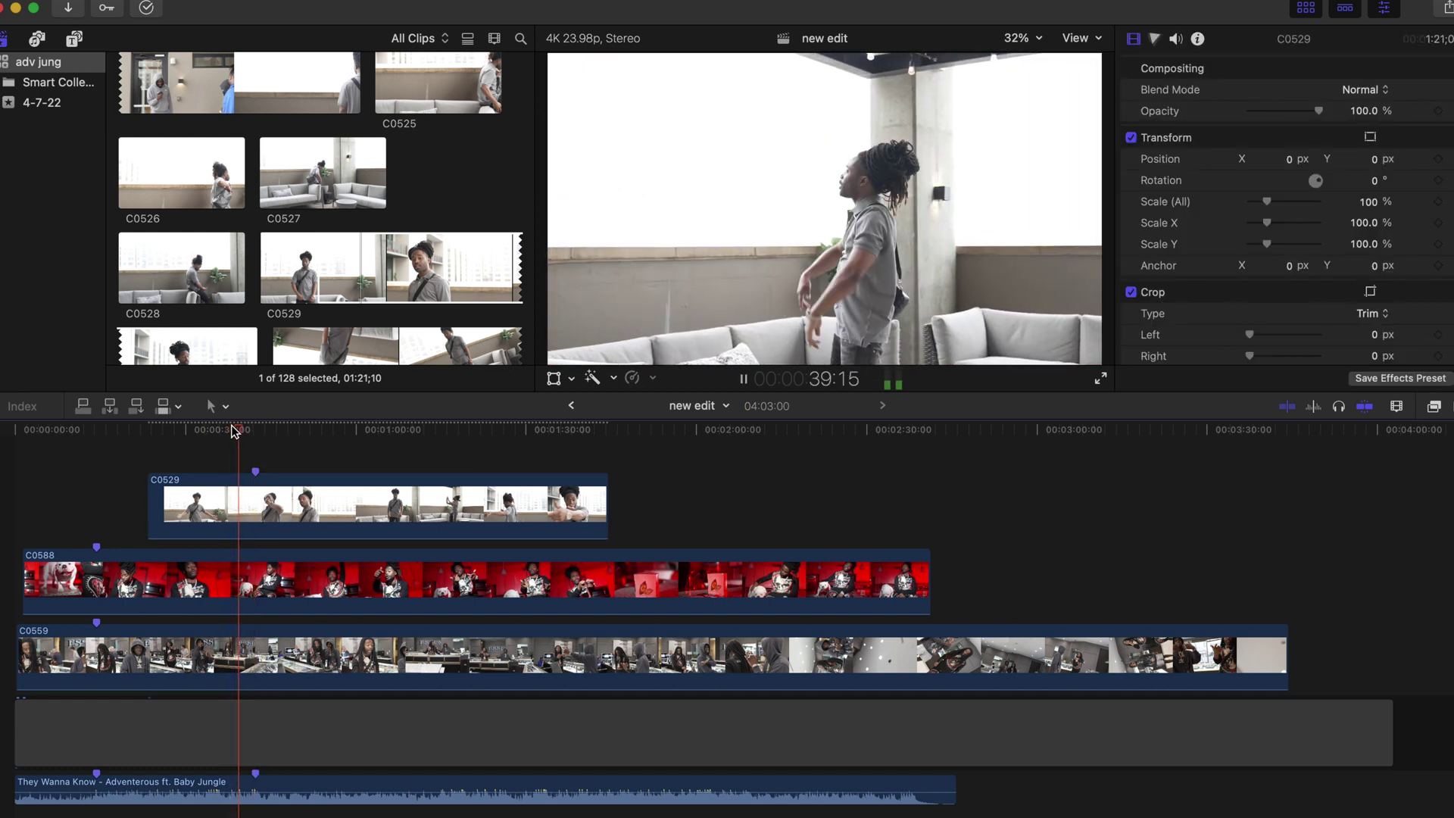
{"action": "key", "text": "space"}
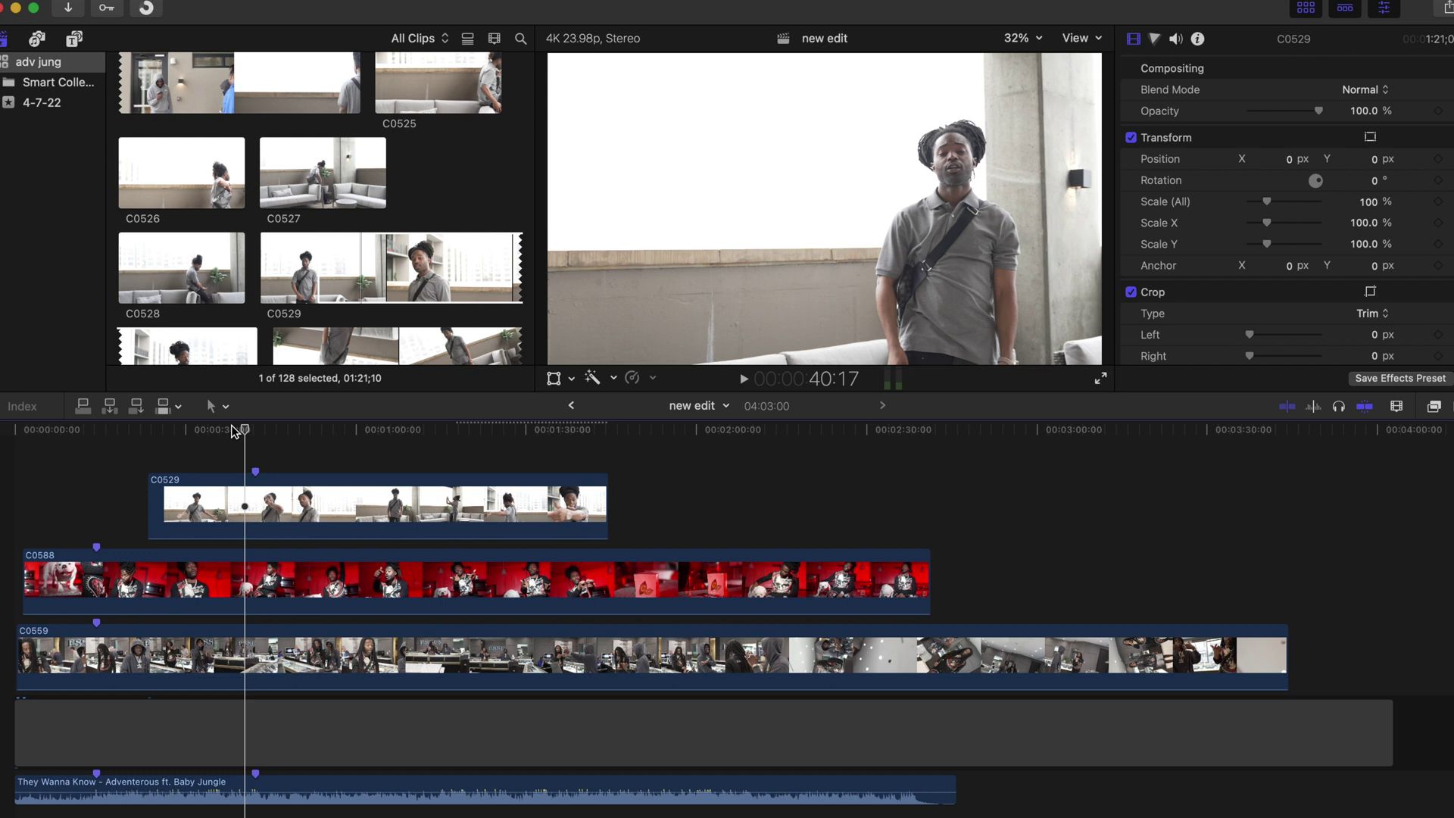
{"action": "left_click", "coordinate": [219, 430]}
{"action": "key", "text": "space"}
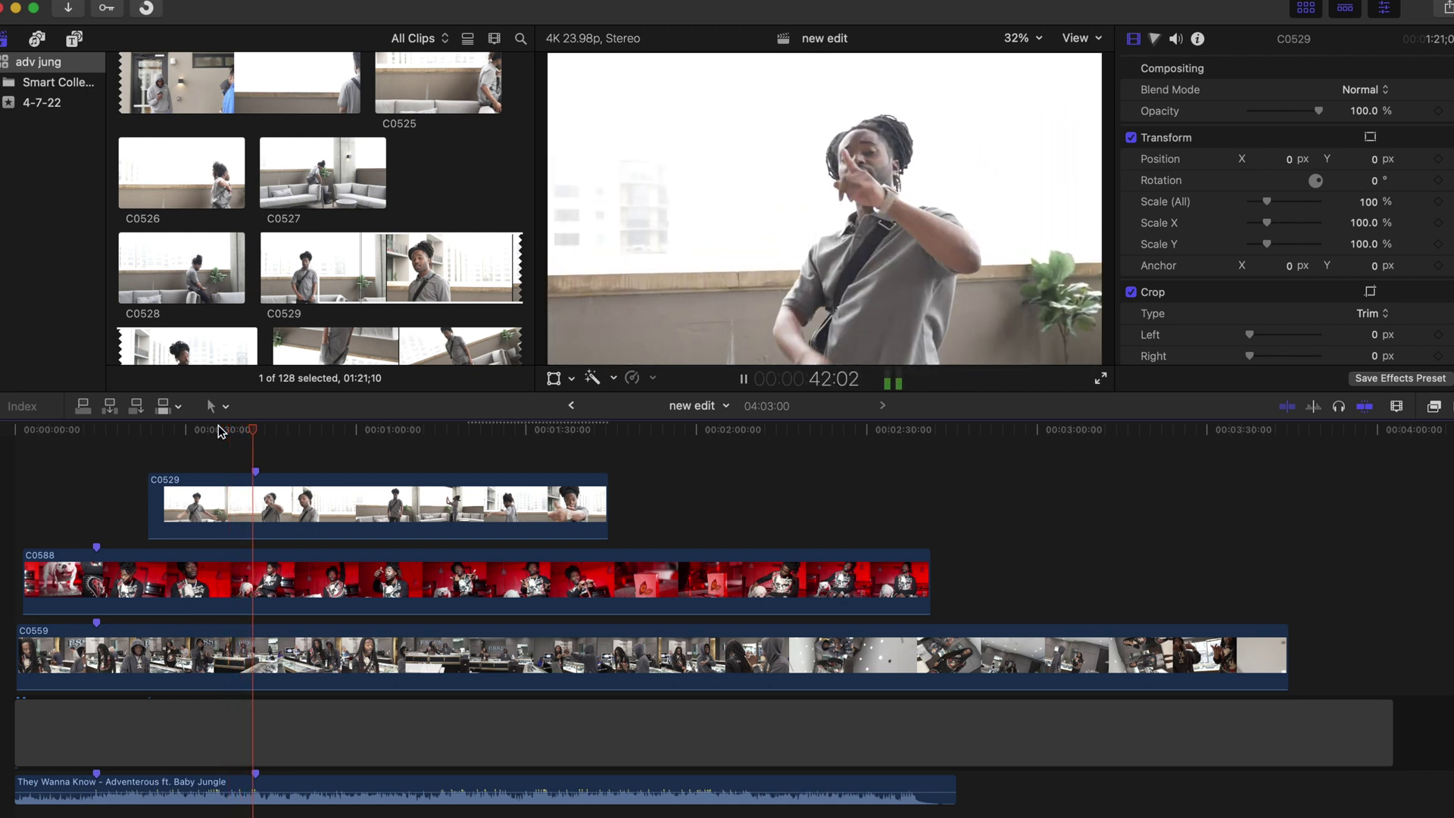
{"action": "key", "text": "space"}
Extend the start of C0529 back to the beginning of its source footage.
{"action": "left_click", "coordinate": [146, 506]}
{"action": "left_click_drag", "start_coordinate": [147, 506], "coordinate": [28, 513]}
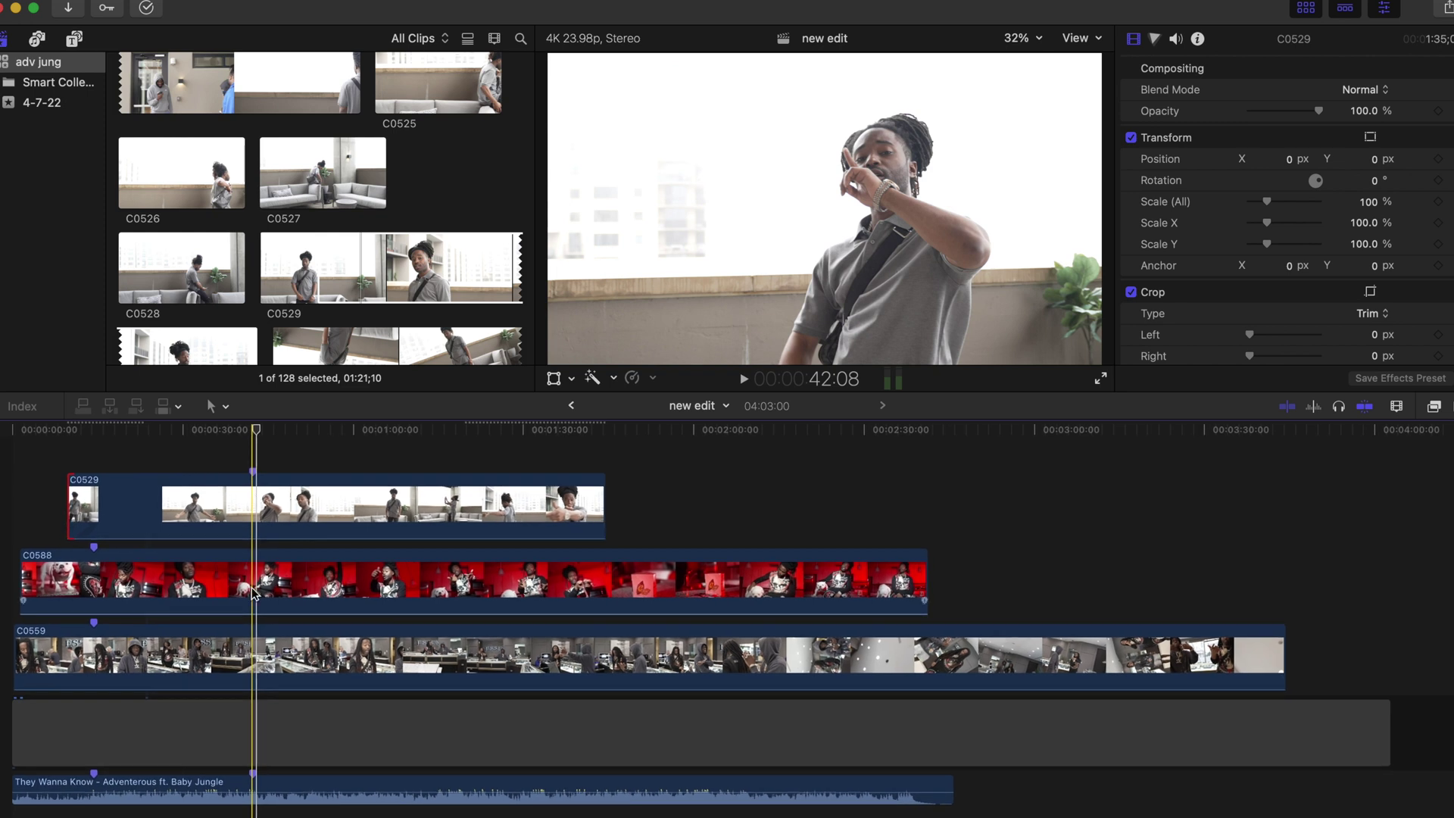
{"action": "scroll", "coordinate": [254, 593], "scroll_direction": "down", "scroll_amount": 2}
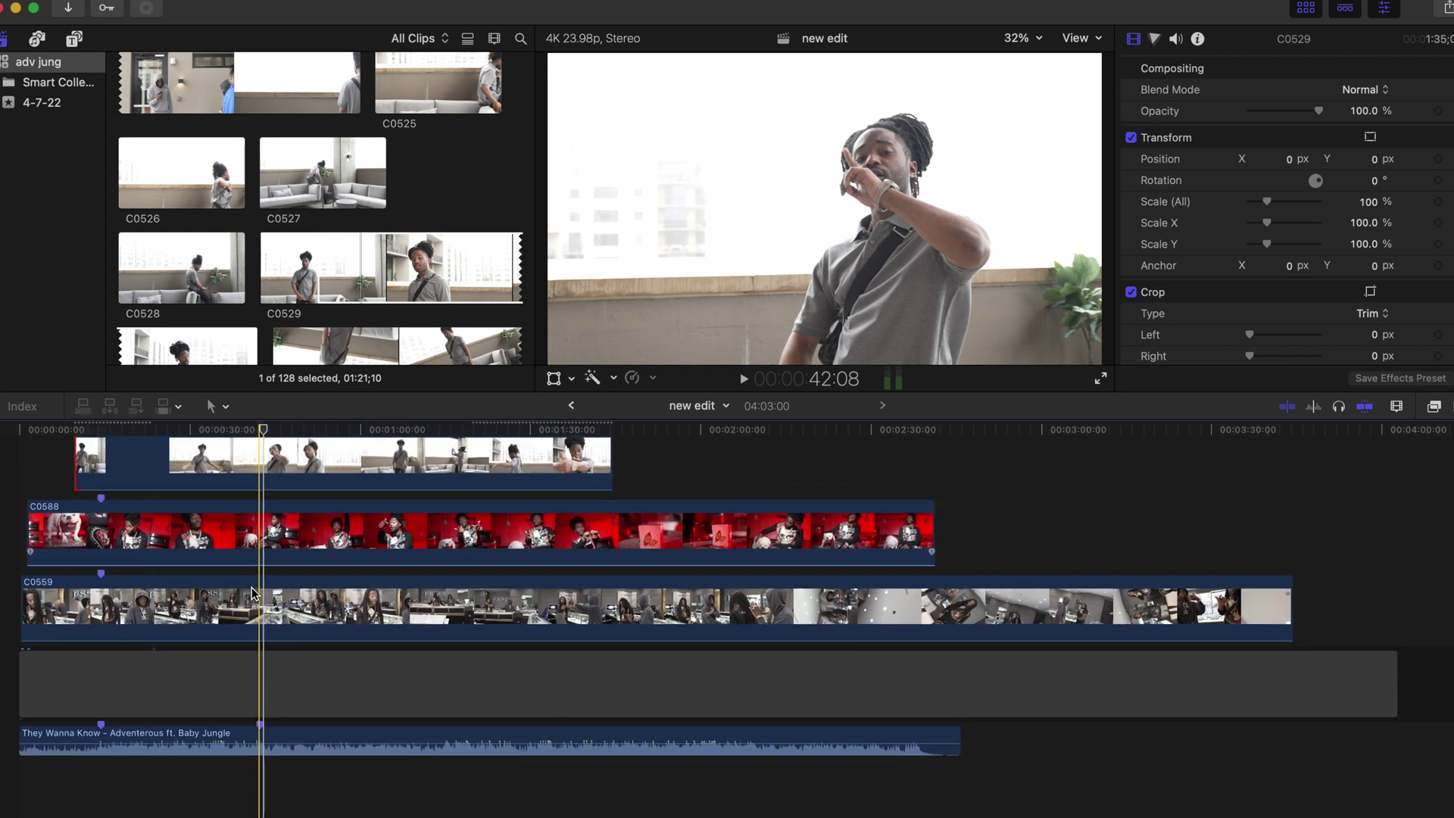
{"action": "scroll", "coordinate": [254, 593], "scroll_direction": "up", "scroll_amount": 2}
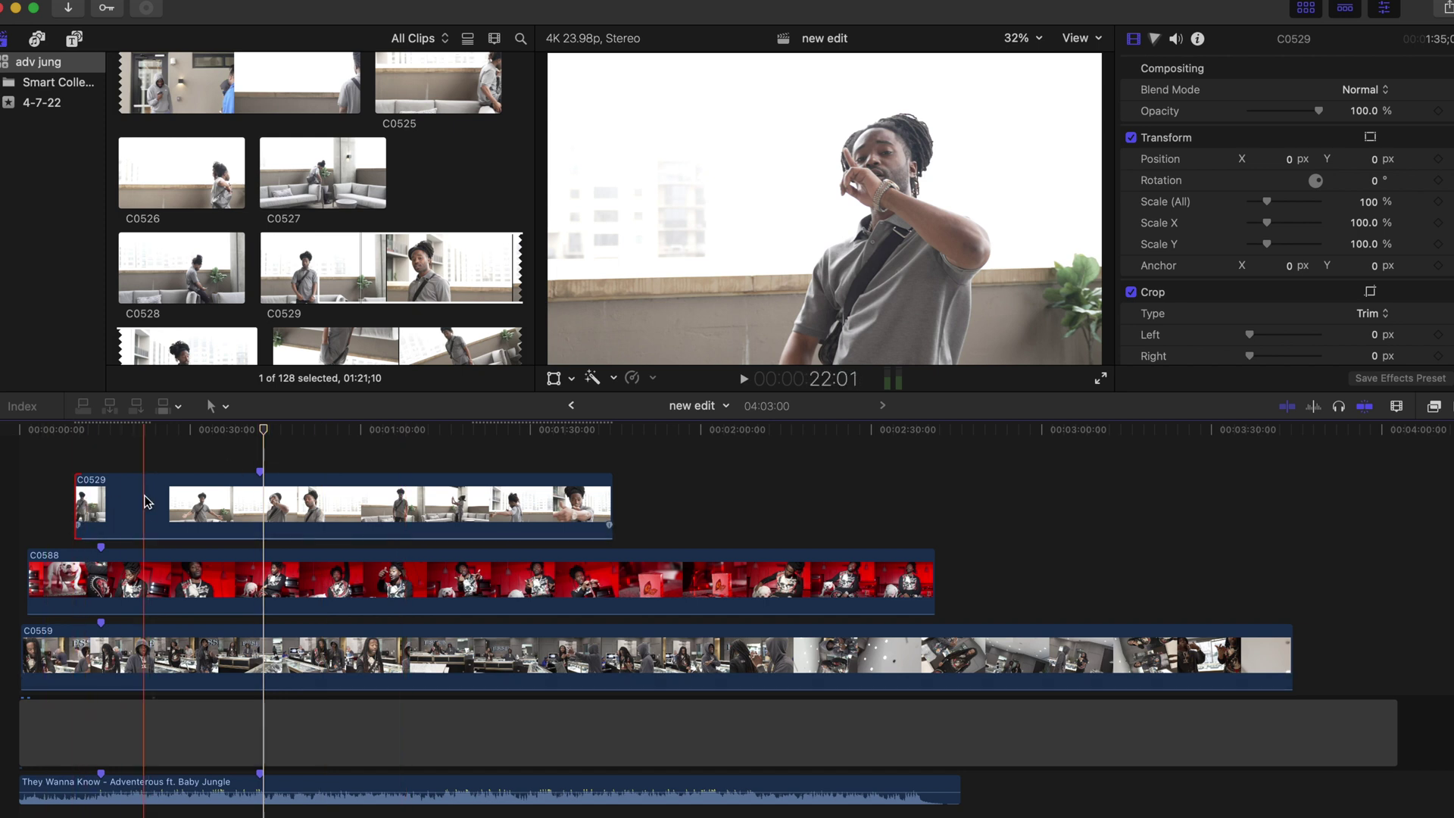
Play the opening of the edit from about 2 seconds to review the song's intro.
{"action": "left_click", "coordinate": [31, 432]}
{"action": "key", "text": "space"}
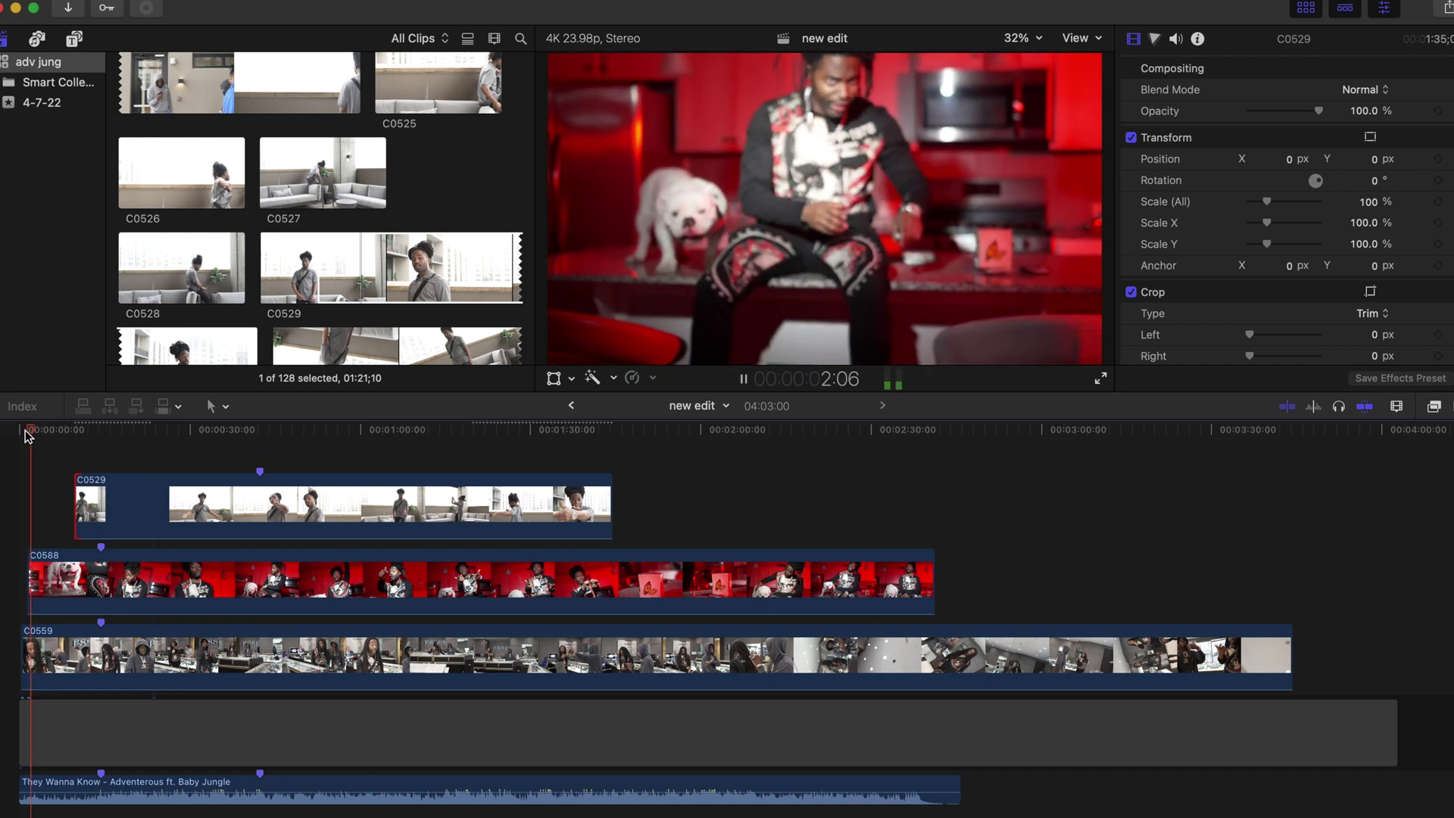
{"action": "key", "text": "space"}
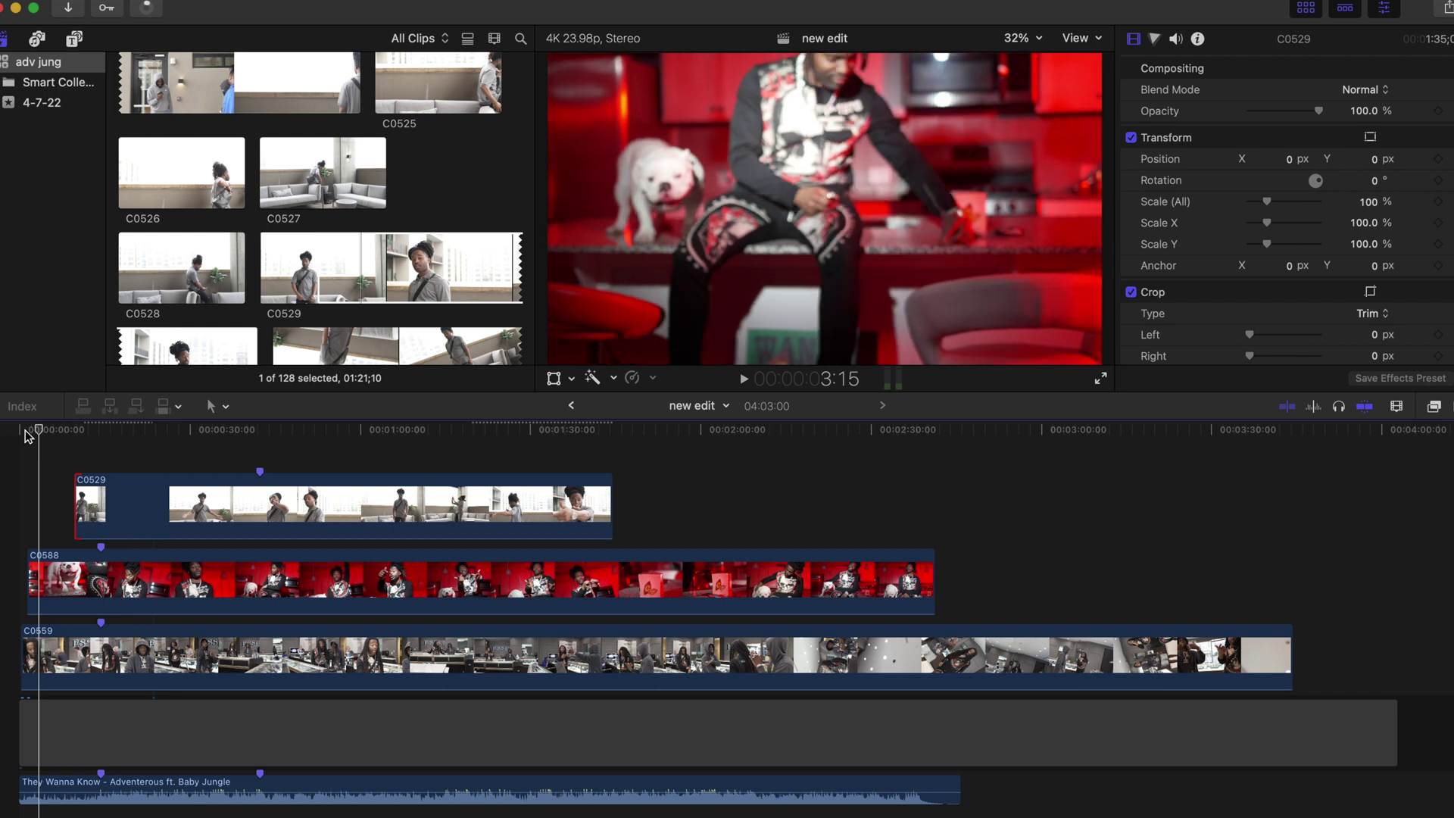
Trim the starts of C0529, C0588 and C0559 to a common point at about 26 seconds.
{"action": "left_click_drag", "start_coordinate": [77, 504], "coordinate": [169, 500]}
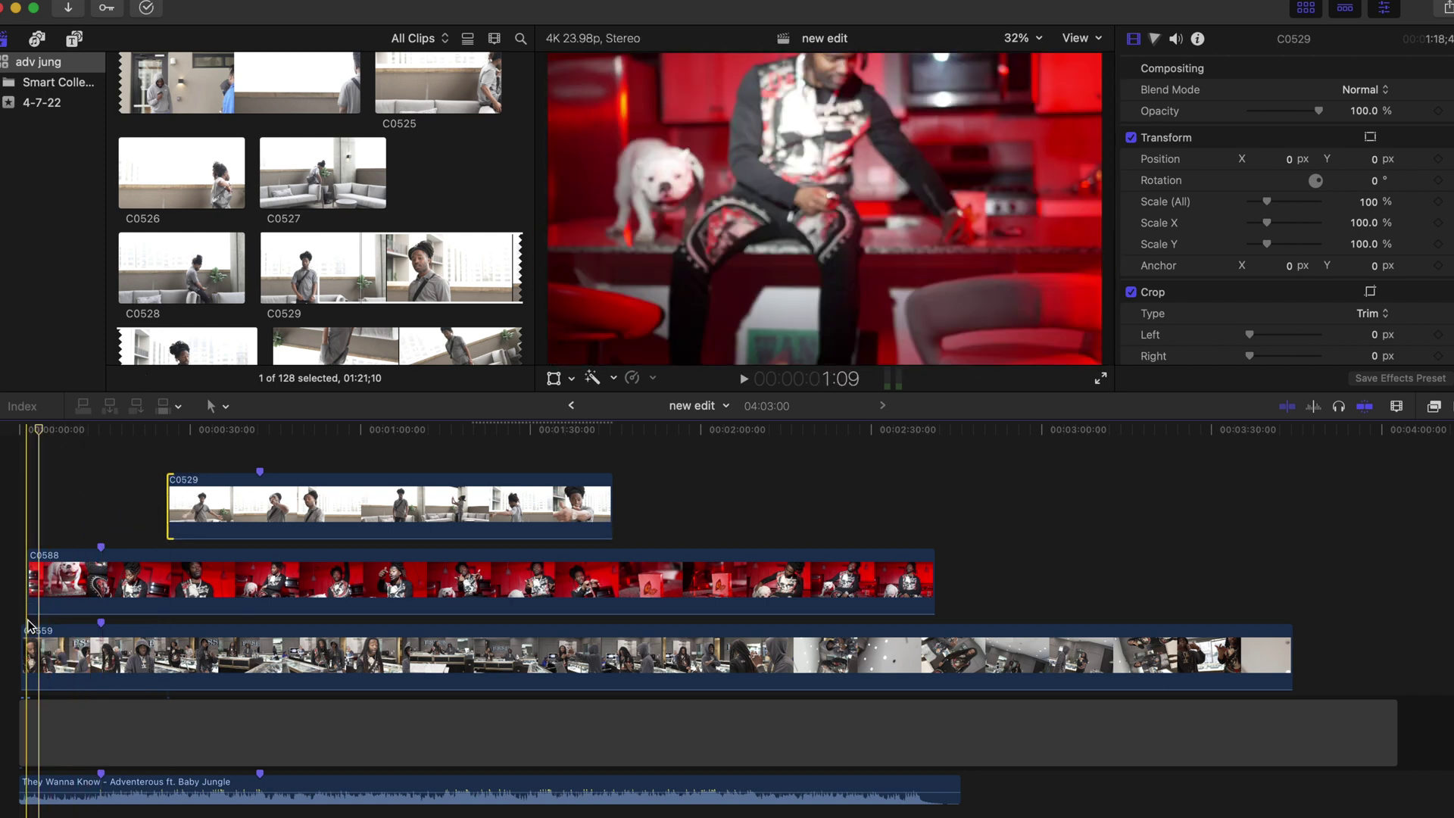
{"action": "left_click_drag", "start_coordinate": [30, 581], "coordinate": [168, 581]}
{"action": "left_click_drag", "start_coordinate": [25, 644], "coordinate": [168, 632]}
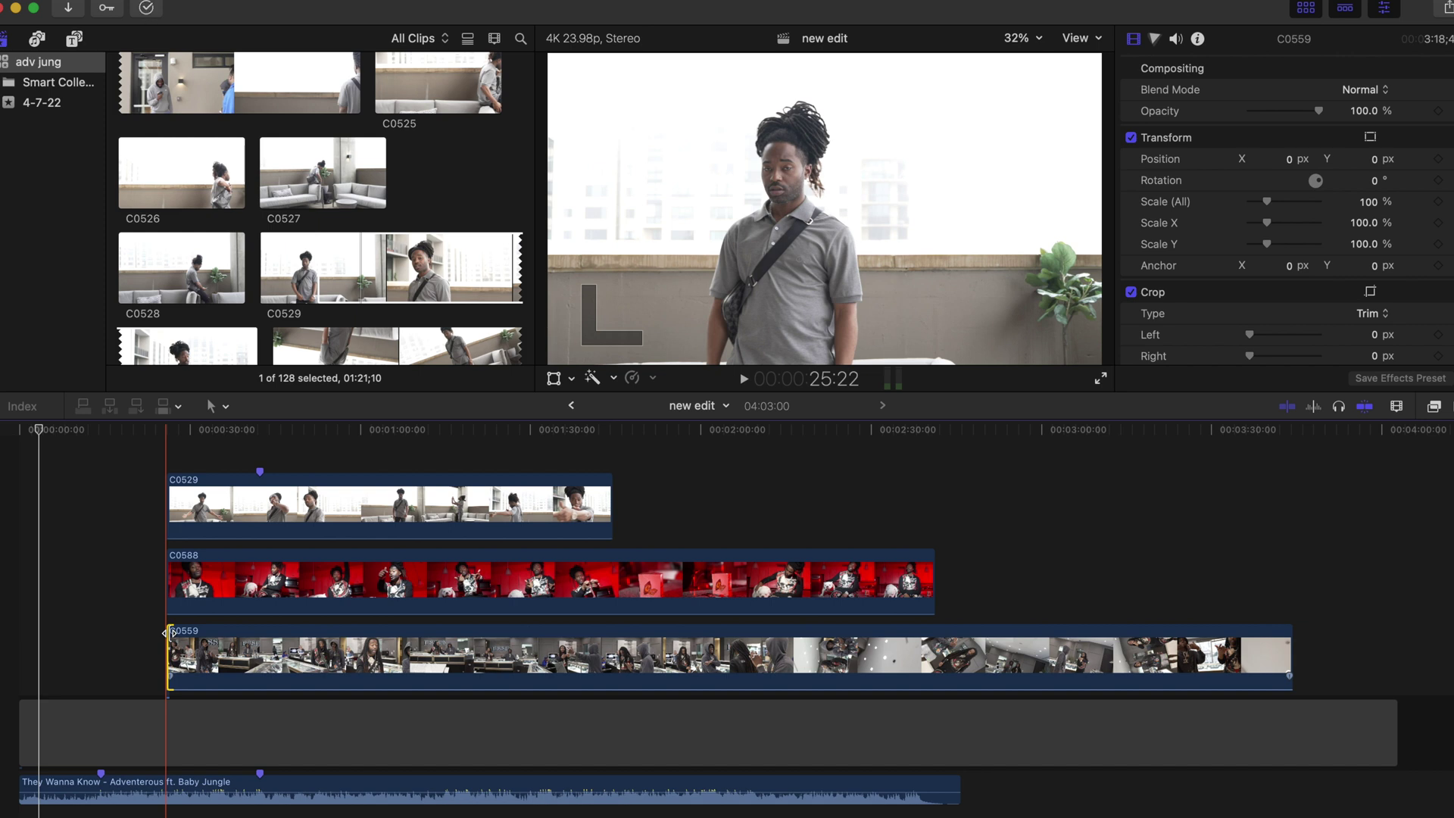
Trim the starts of all three stacked performance clips to 30:00 and play from there.
{"action": "left_click", "coordinate": [176, 500]}
{"action": "left_click_drag", "start_coordinate": [176, 500], "coordinate": [198, 501]}
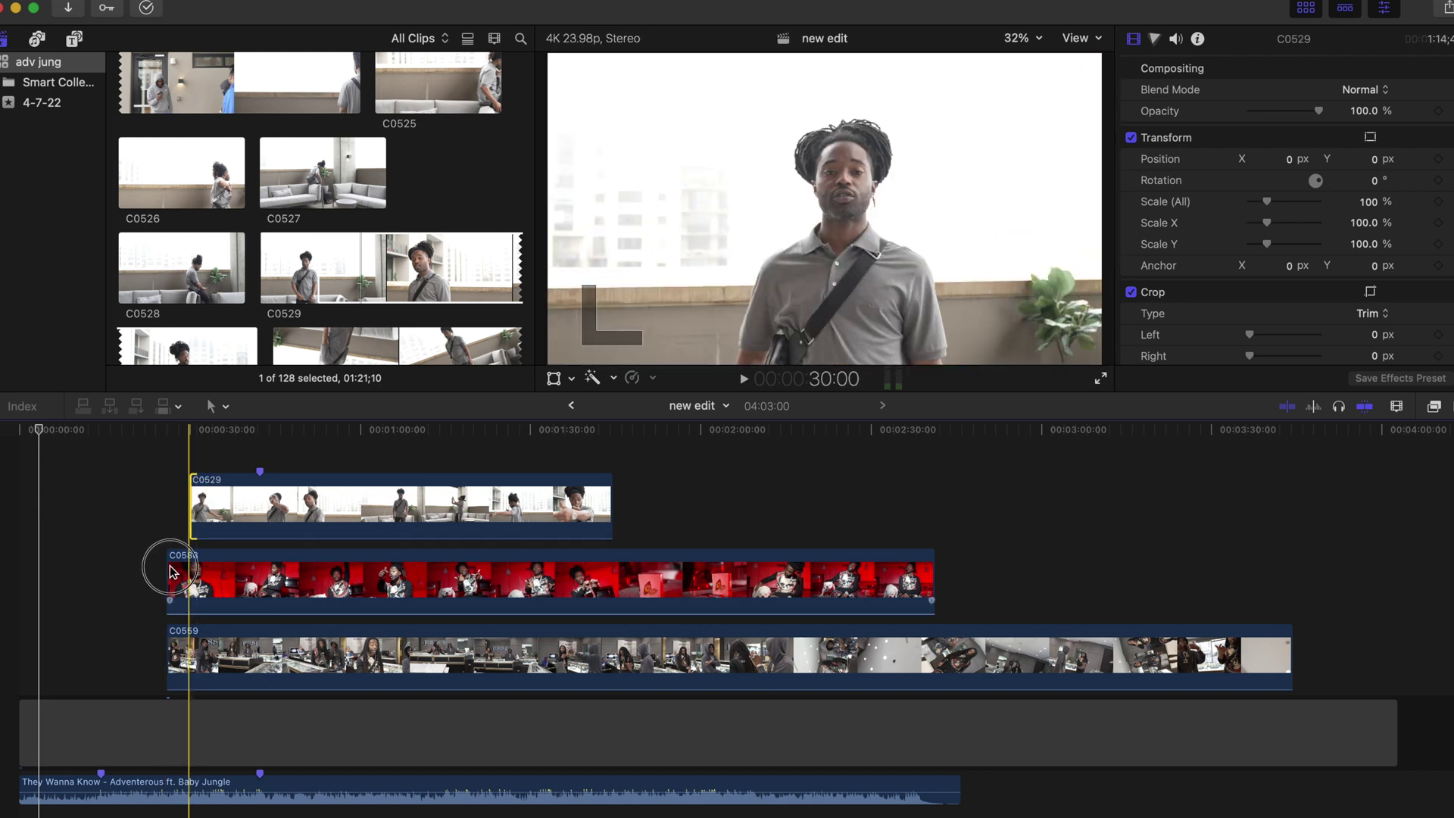
{"action": "left_click", "coordinate": [171, 571]}
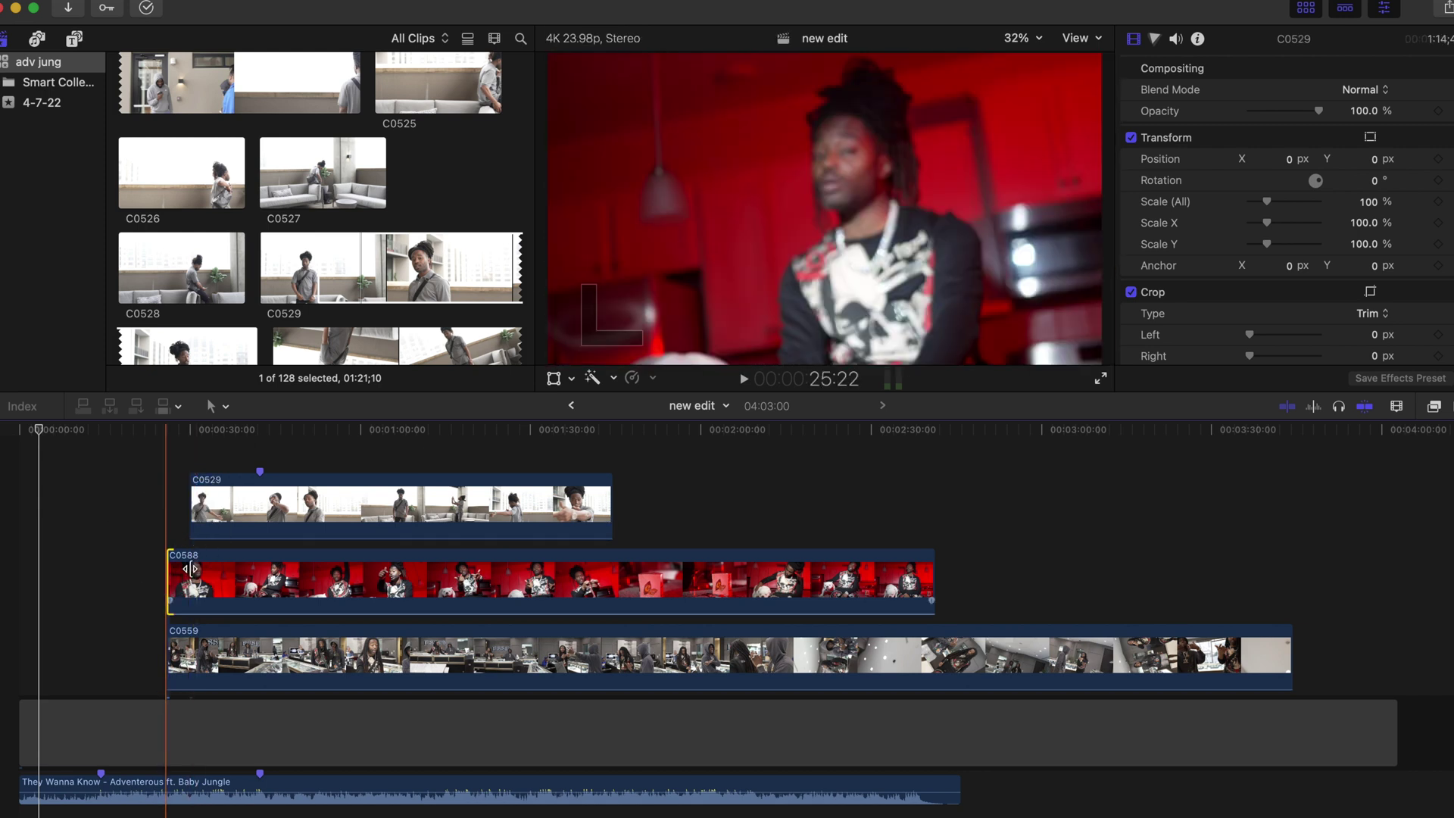
{"action": "left_click_drag", "start_coordinate": [171, 571], "coordinate": [191, 569]}
{"action": "left_click", "coordinate": [169, 629]}
{"action": "left_click_drag", "start_coordinate": [169, 628], "coordinate": [191, 628]}
{"action": "left_click", "coordinate": [186, 442]}
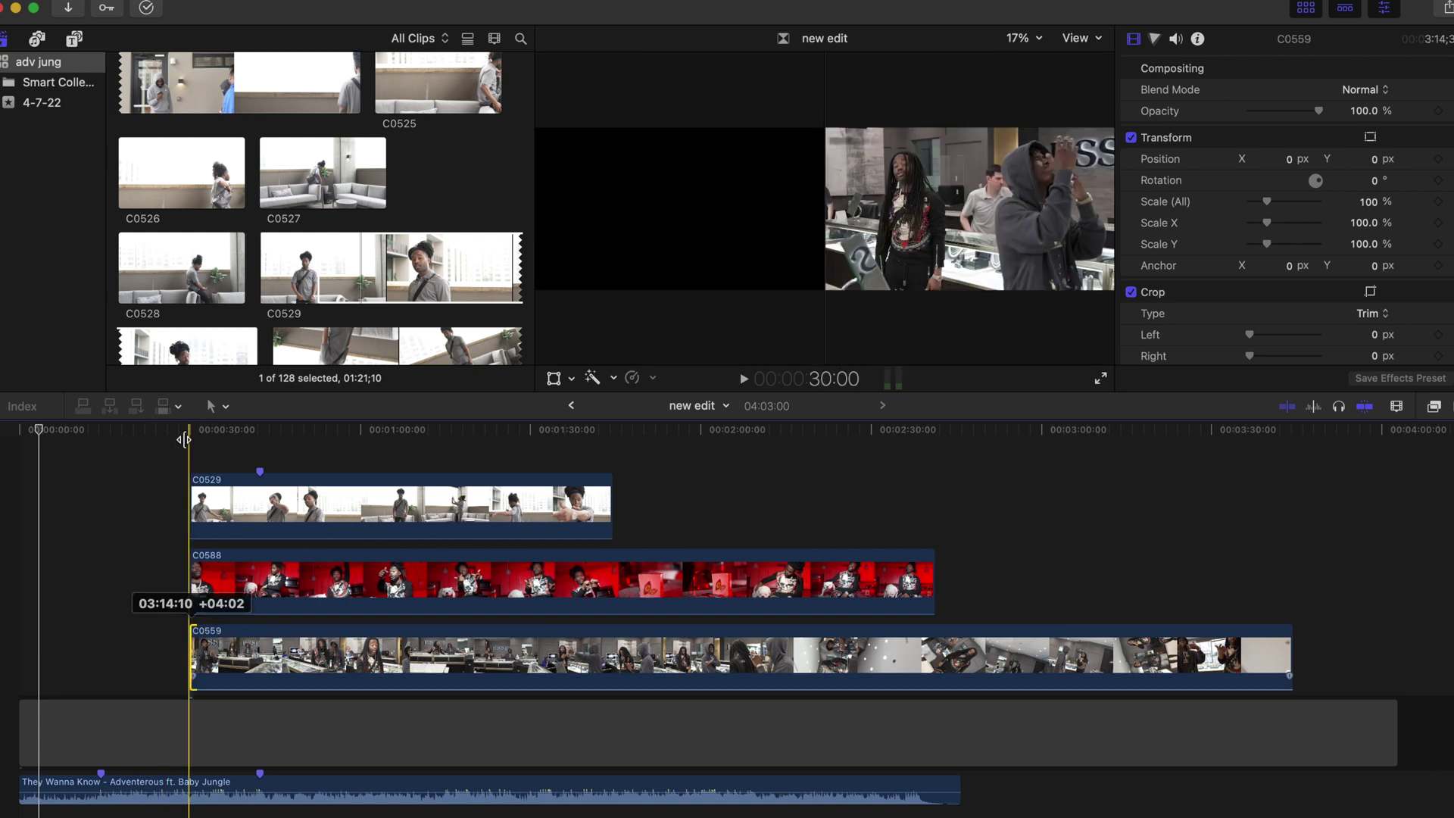
{"action": "key", "text": "space"}
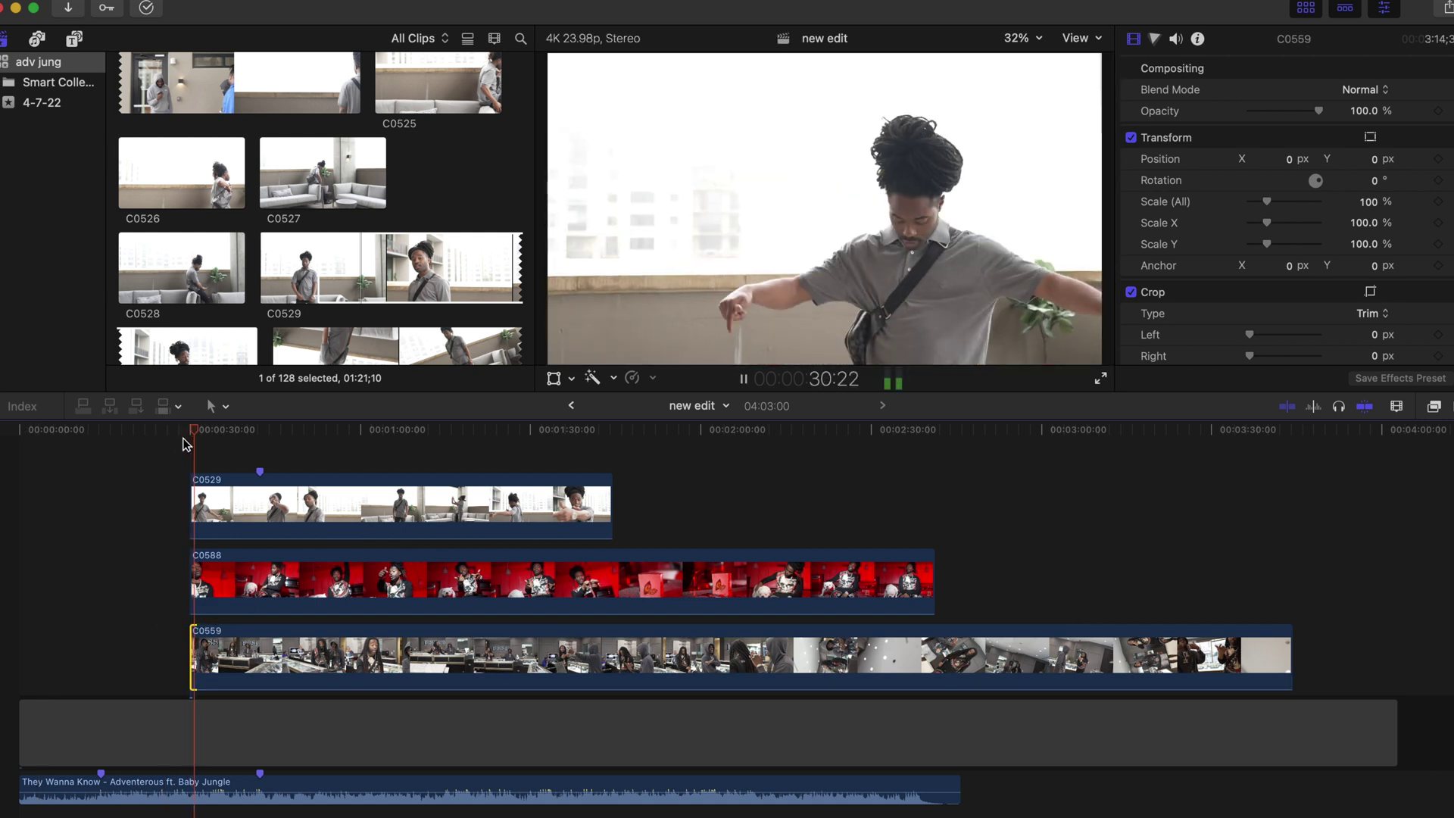
Extend the starts of C0529, C0588 and C0559 back to about 24 seconds and play from that point.
{"action": "left_click_drag", "start_coordinate": [191, 493], "coordinate": [159, 492]}
{"action": "left_click", "coordinate": [187, 557]}
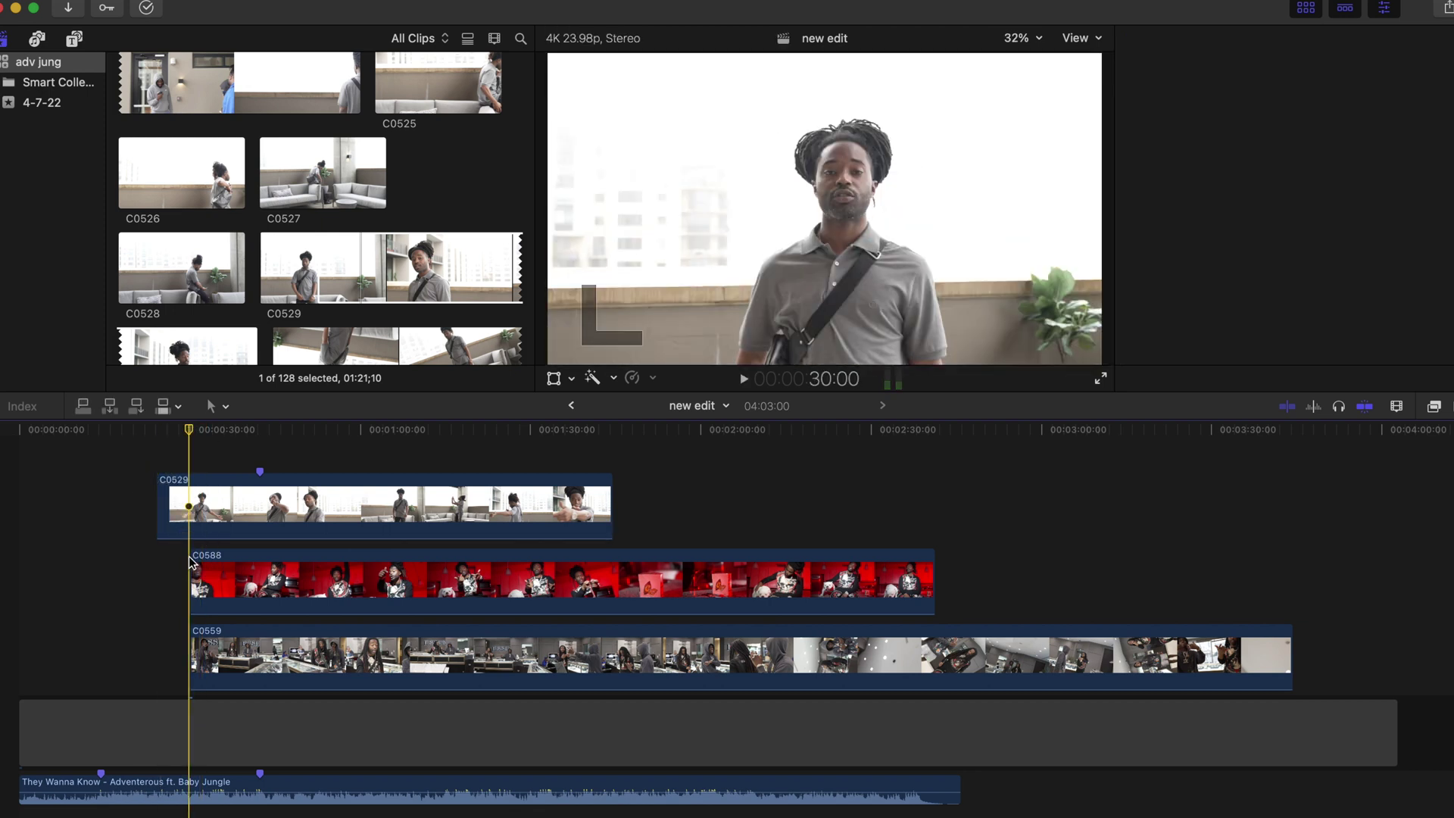
{"action": "key", "text": "super+4"}
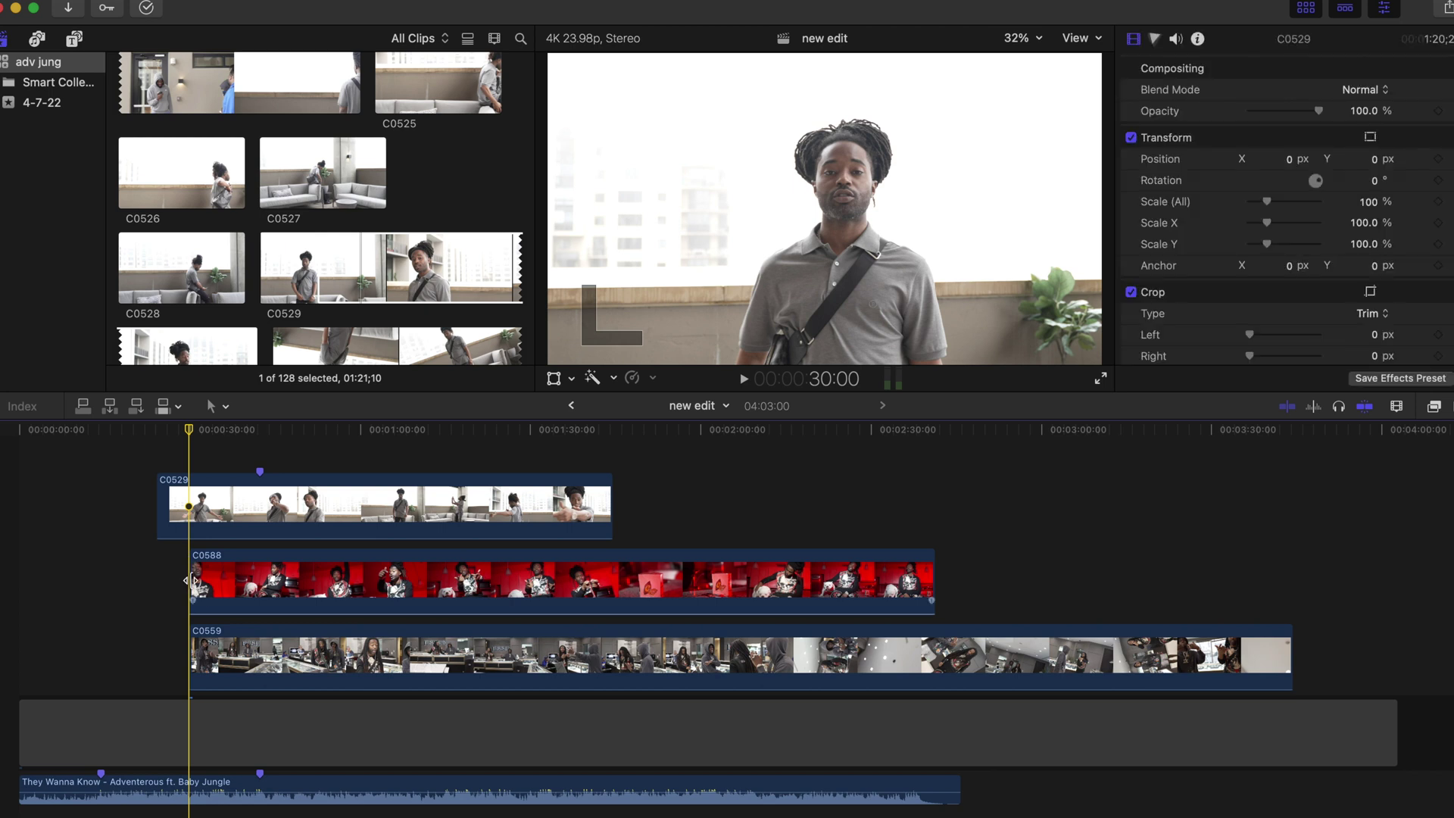
{"action": "left_click_drag", "start_coordinate": [189, 581], "coordinate": [158, 581]}
{"action": "left_click_drag", "start_coordinate": [178, 640], "coordinate": [158, 638]}
{"action": "left_click", "coordinate": [156, 439]}
{"action": "key", "text": "space"}
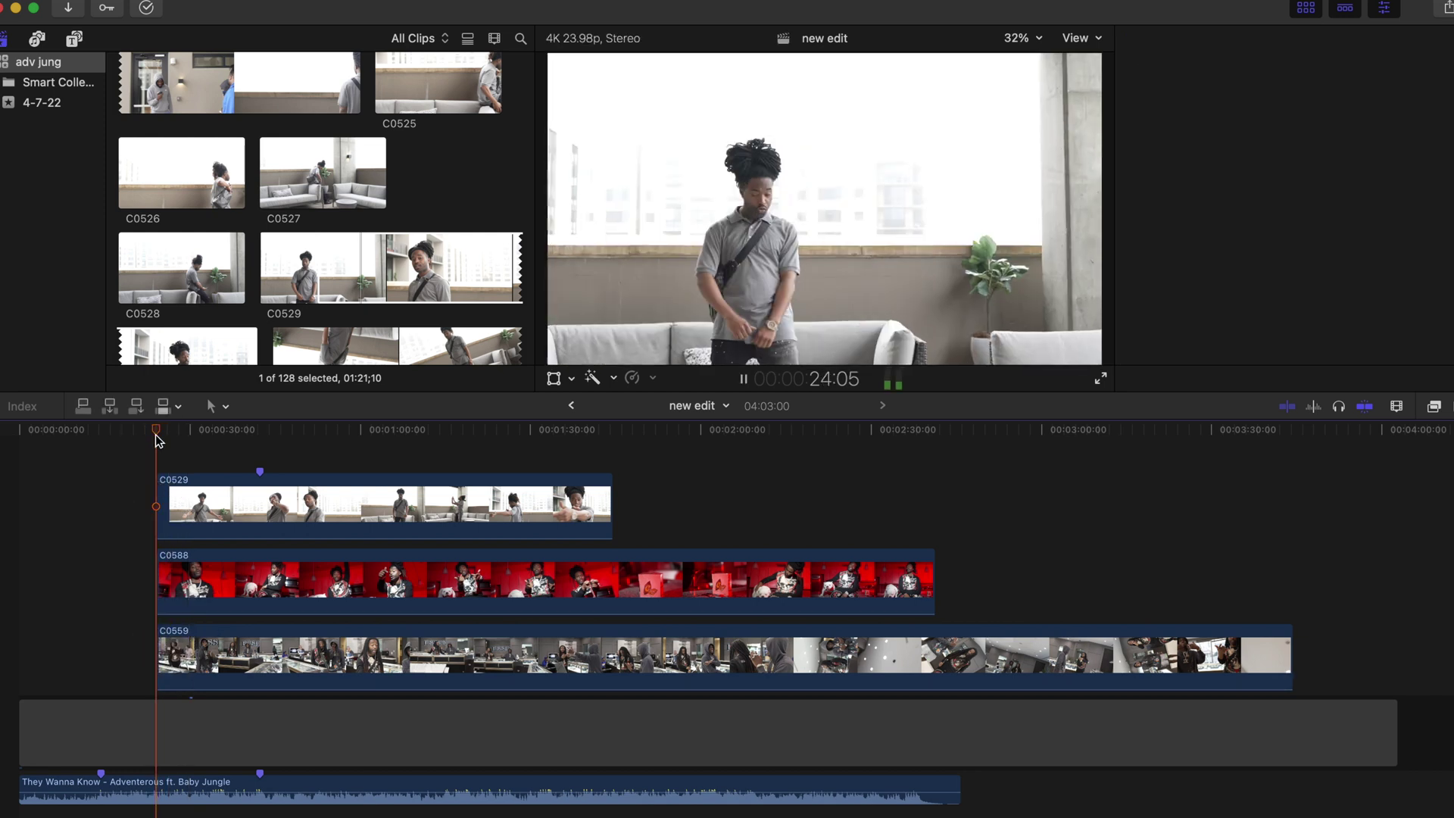
Extend the starts of all three performance clips back to 11:02, just ahead of the first song marker.
{"action": "left_click_drag", "start_coordinate": [162, 504], "coordinate": [110, 558]}
{"action": "left_click_drag", "start_coordinate": [162, 649], "coordinate": [108, 648]}
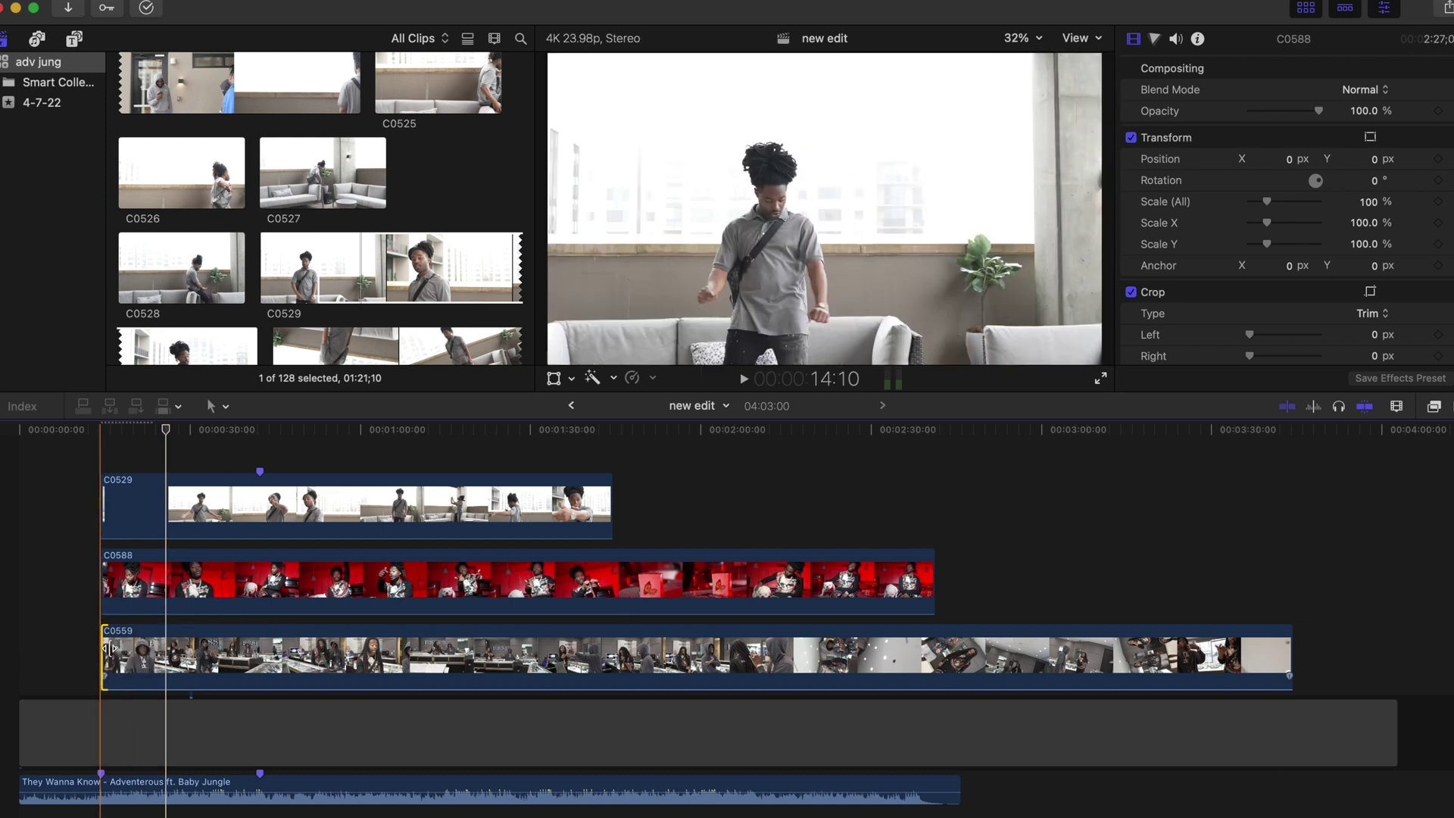
{"action": "left_click", "coordinate": [108, 439]}
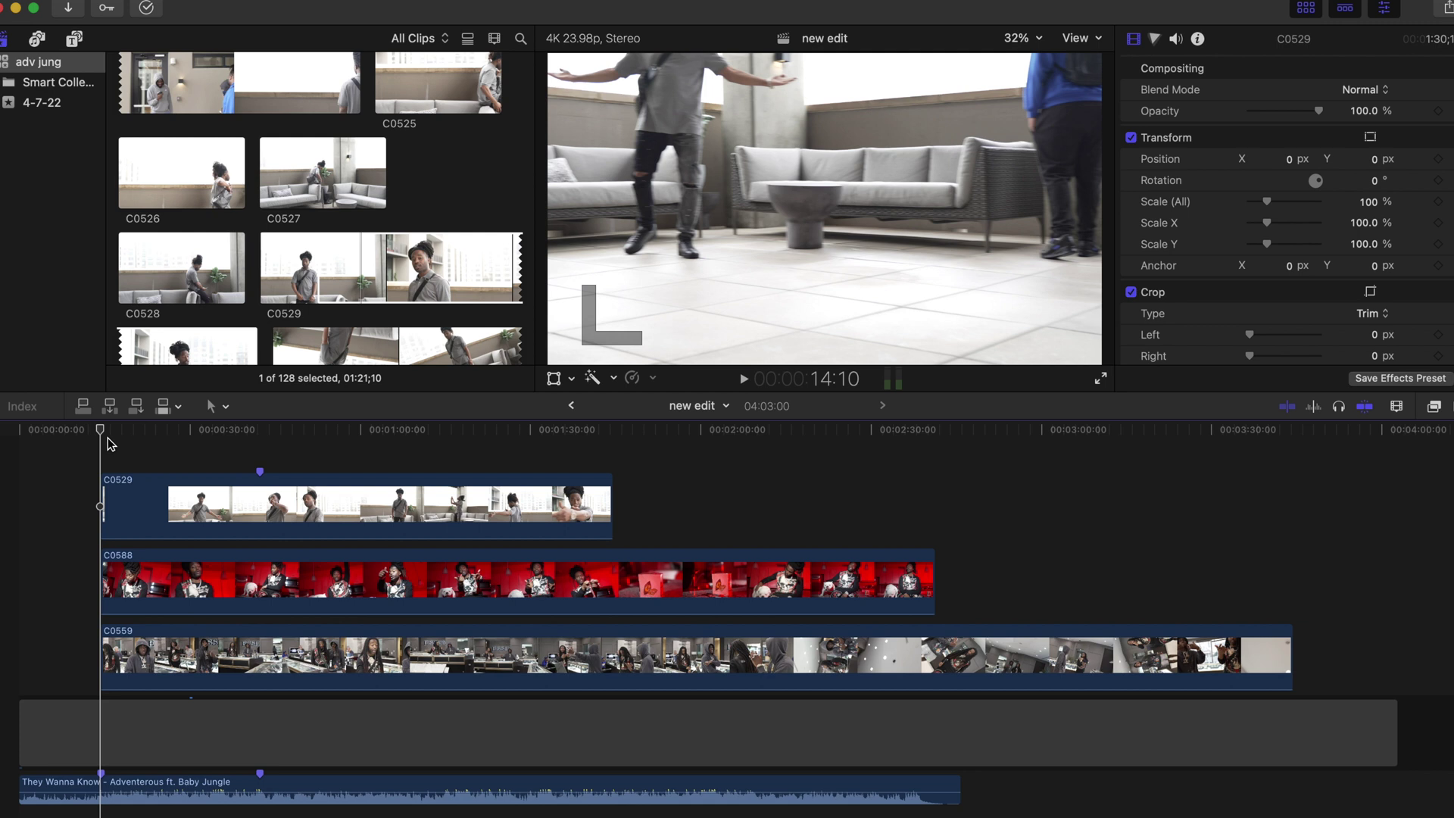
{"action": "left_click", "coordinate": [82, 430]}
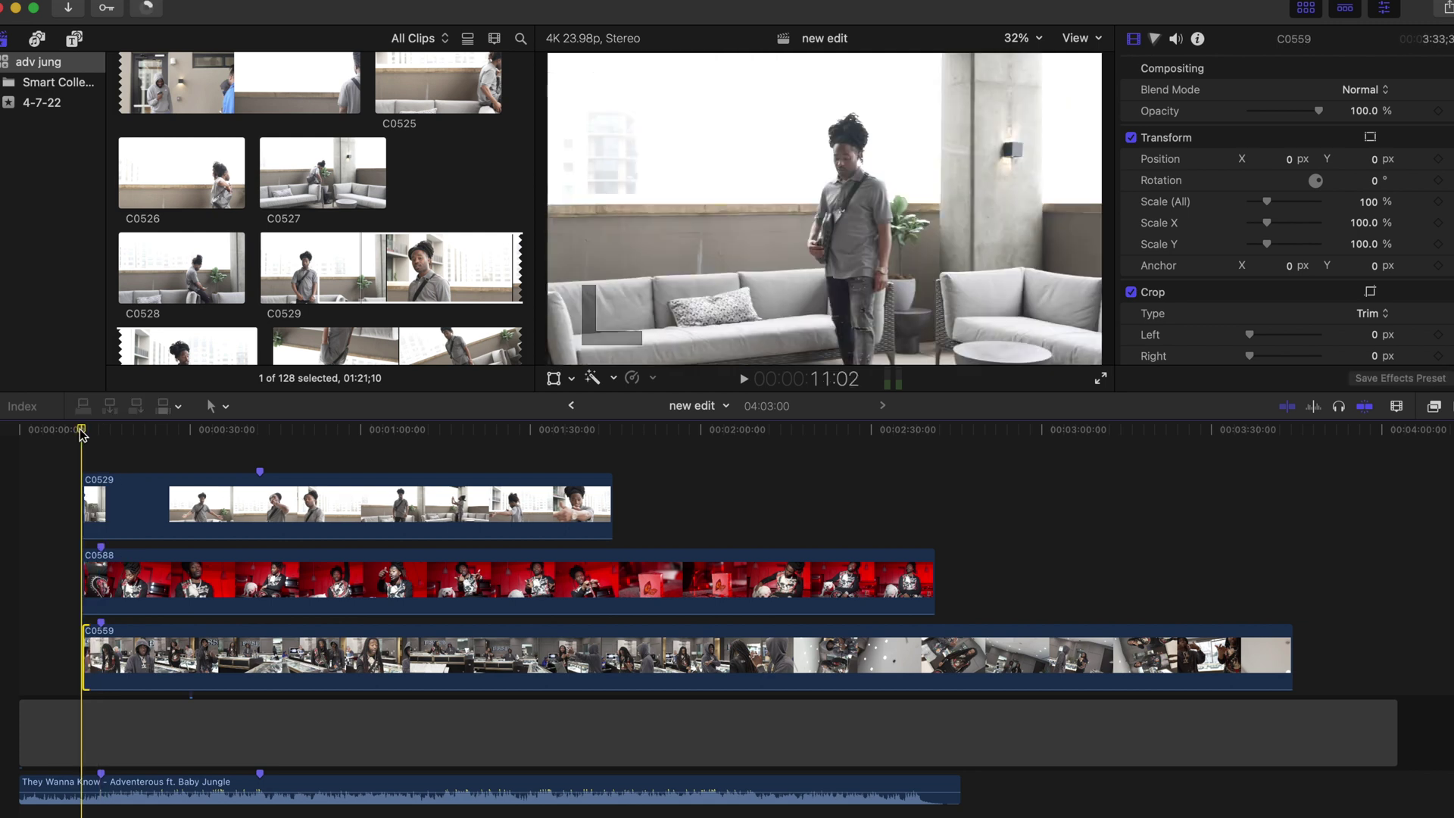
Play the stacked clips from their common start at 11:02 to review how the first vocals come in.
{"action": "key", "text": "space"}
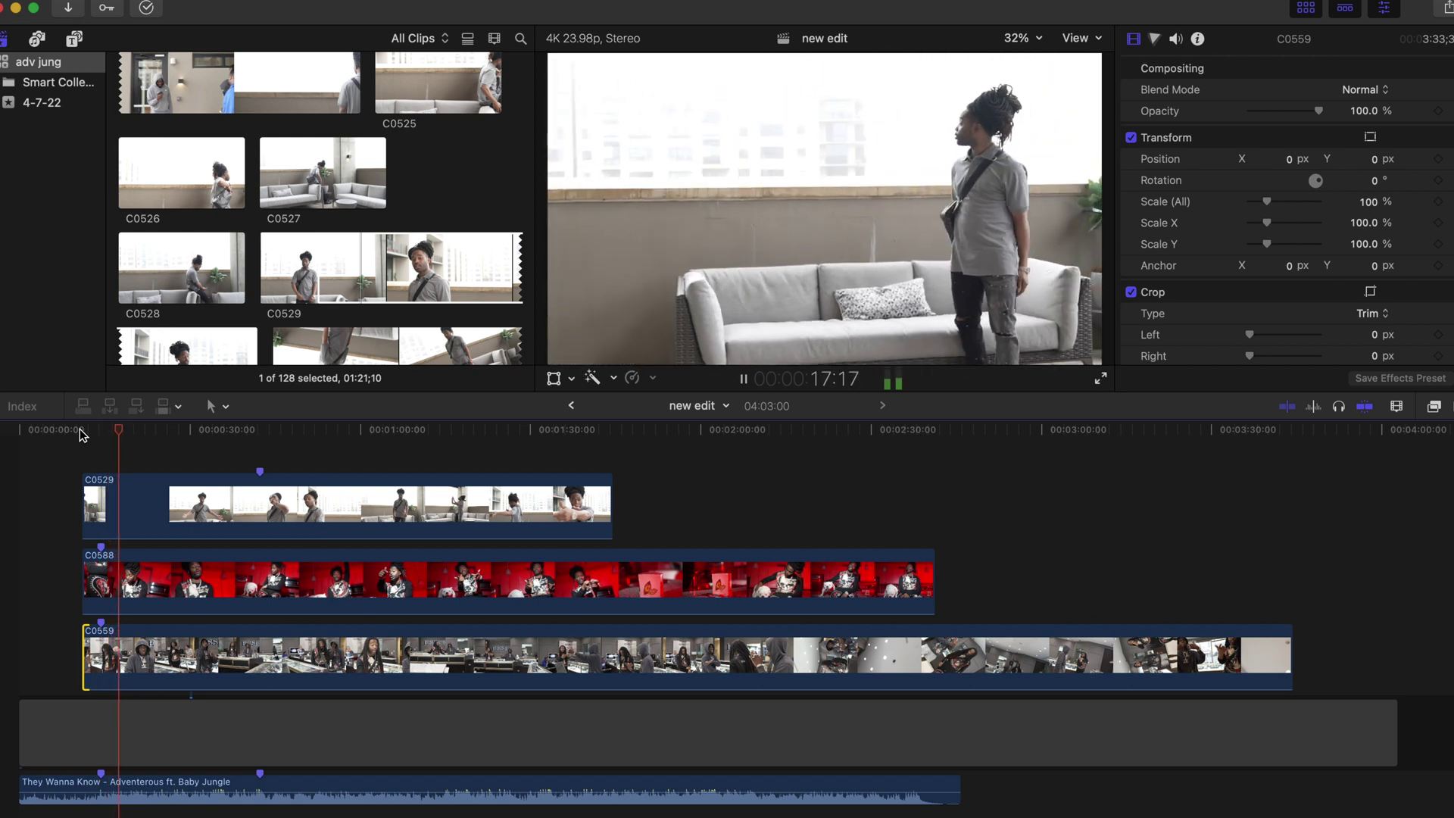
{"action": "key", "text": "space"}
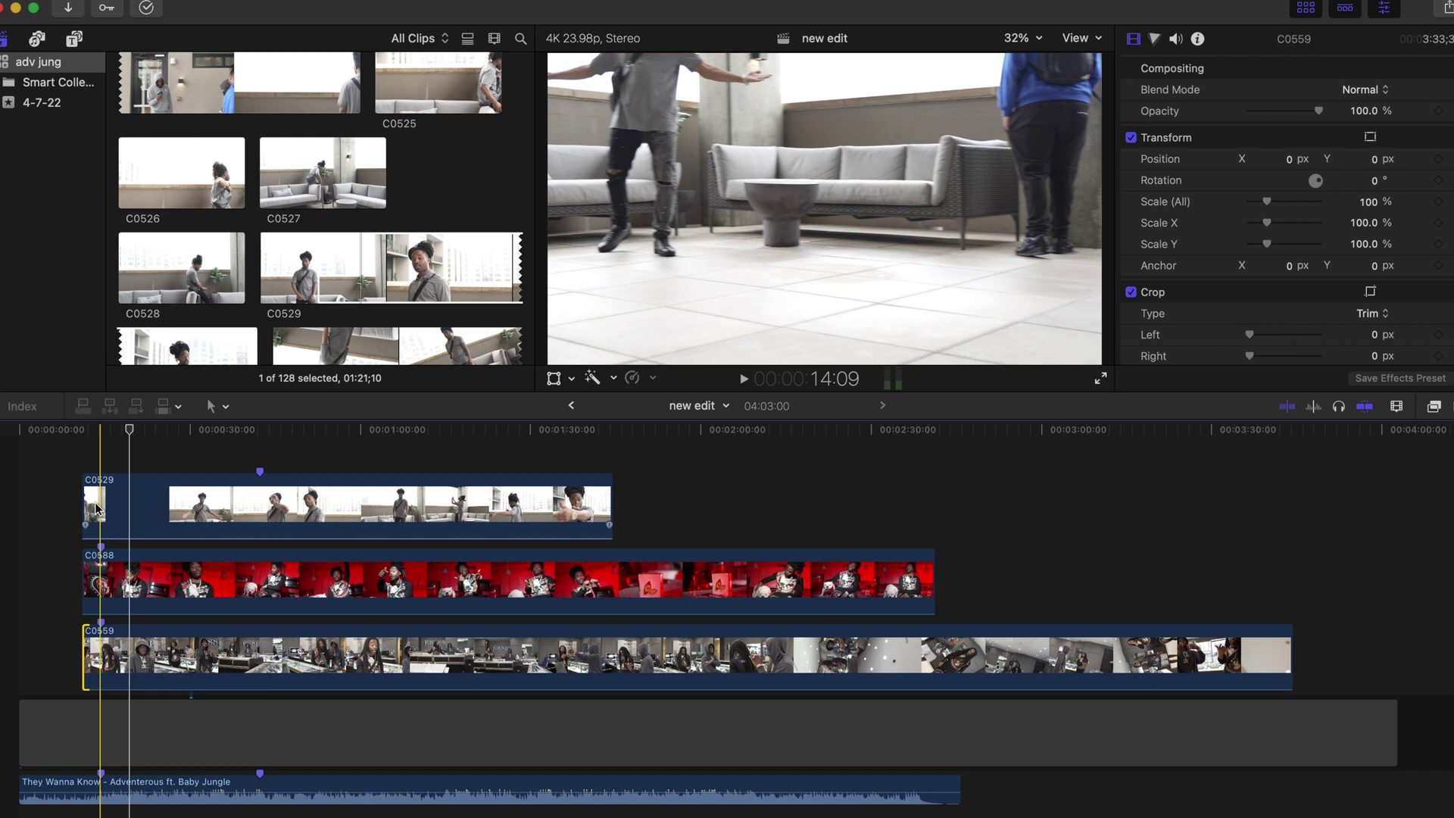
{"action": "left_click_drag", "start_coordinate": [91, 496], "coordinate": [82, 441]}
{"action": "left_click", "coordinate": [82, 442]}
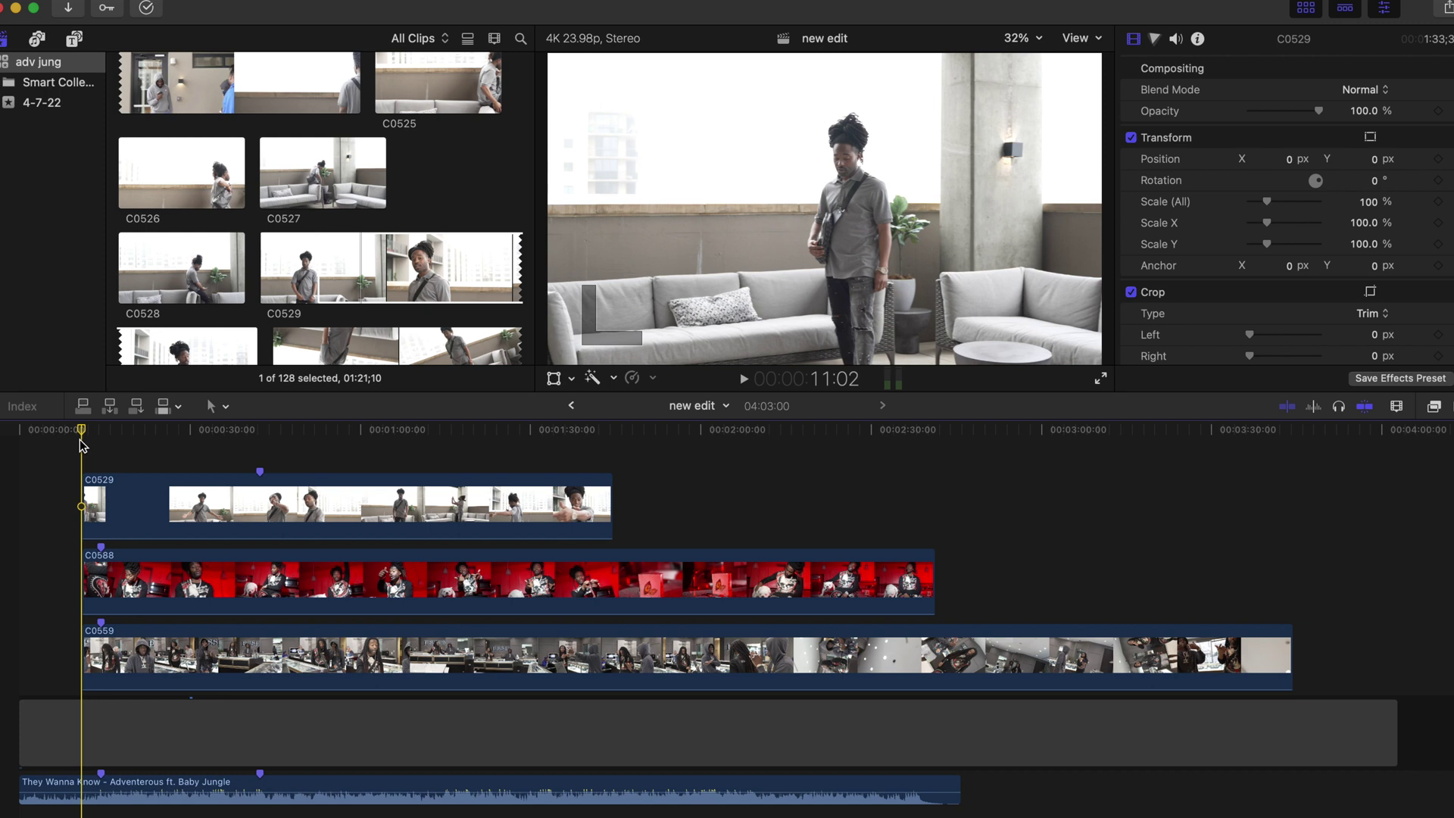
{"action": "key", "text": "space"}
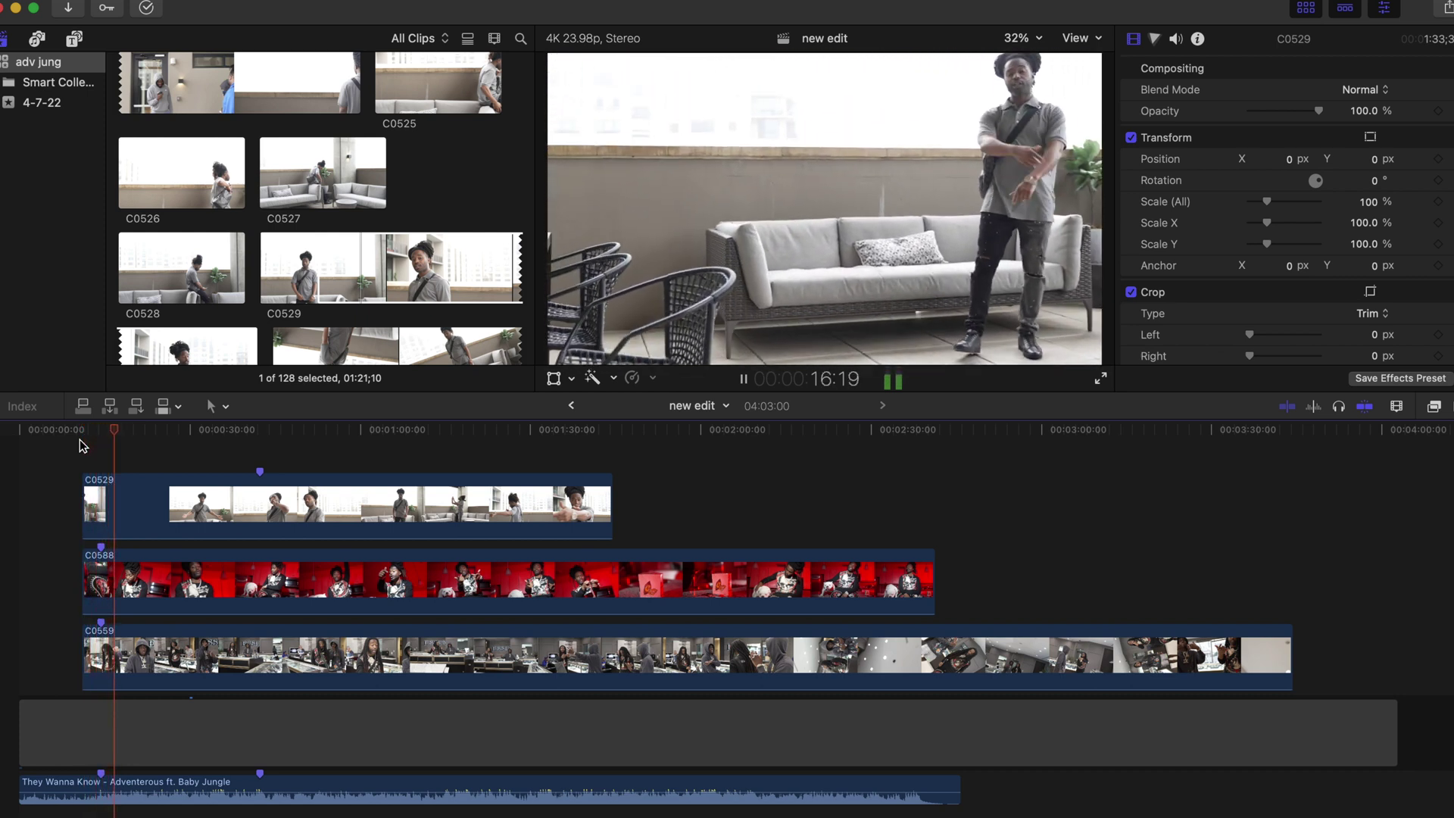
{"action": "key", "text": "space"}
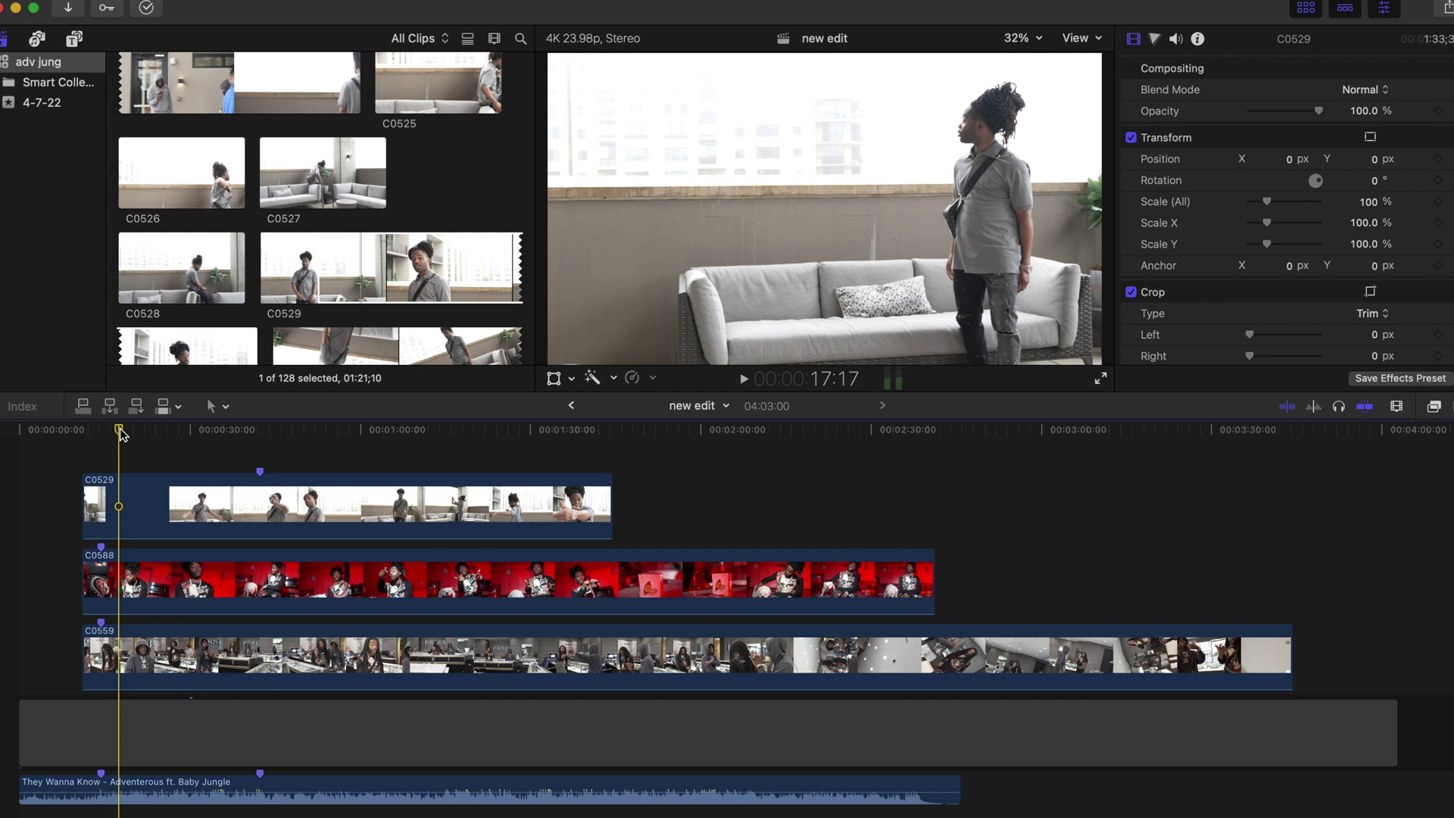
Trim the start of C0529 to 17:17 and play the stacked clips from 11:02.
{"action": "left_click_drag", "start_coordinate": [105, 496], "coordinate": [131, 495]}
{"action": "left_click", "coordinate": [82, 464]}
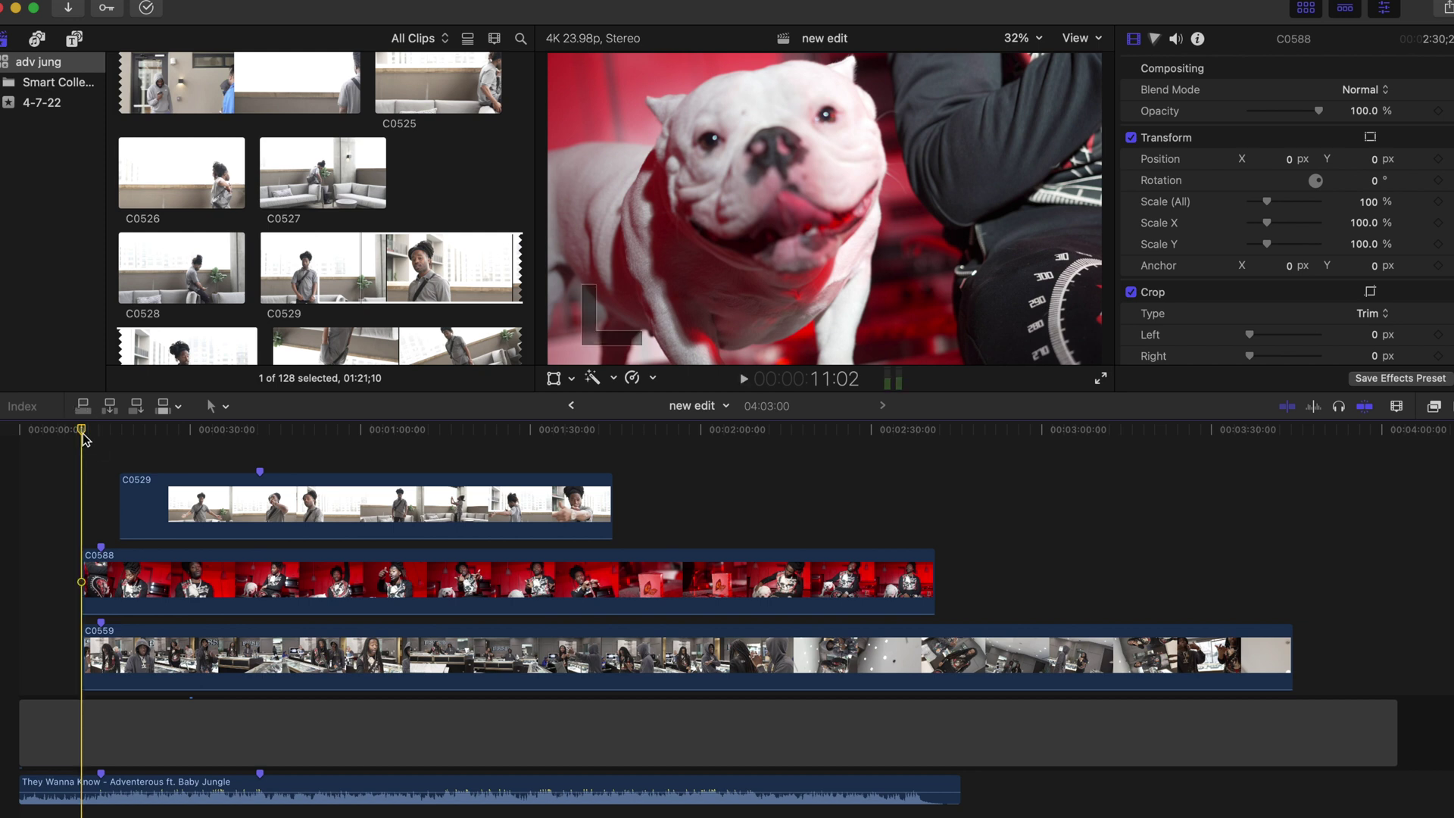
{"action": "key", "text": "space"}
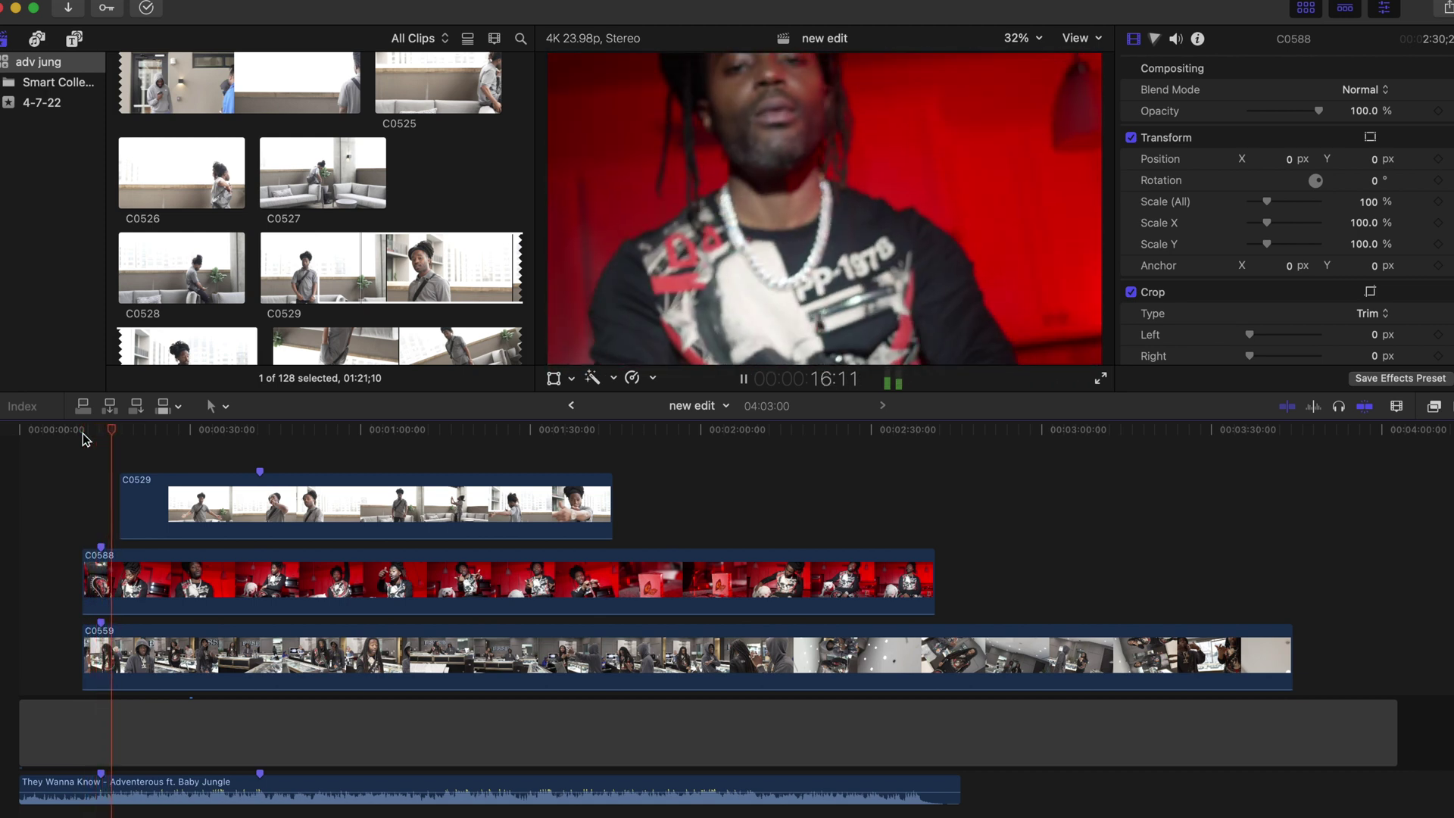
{"action": "key", "text": "space"}
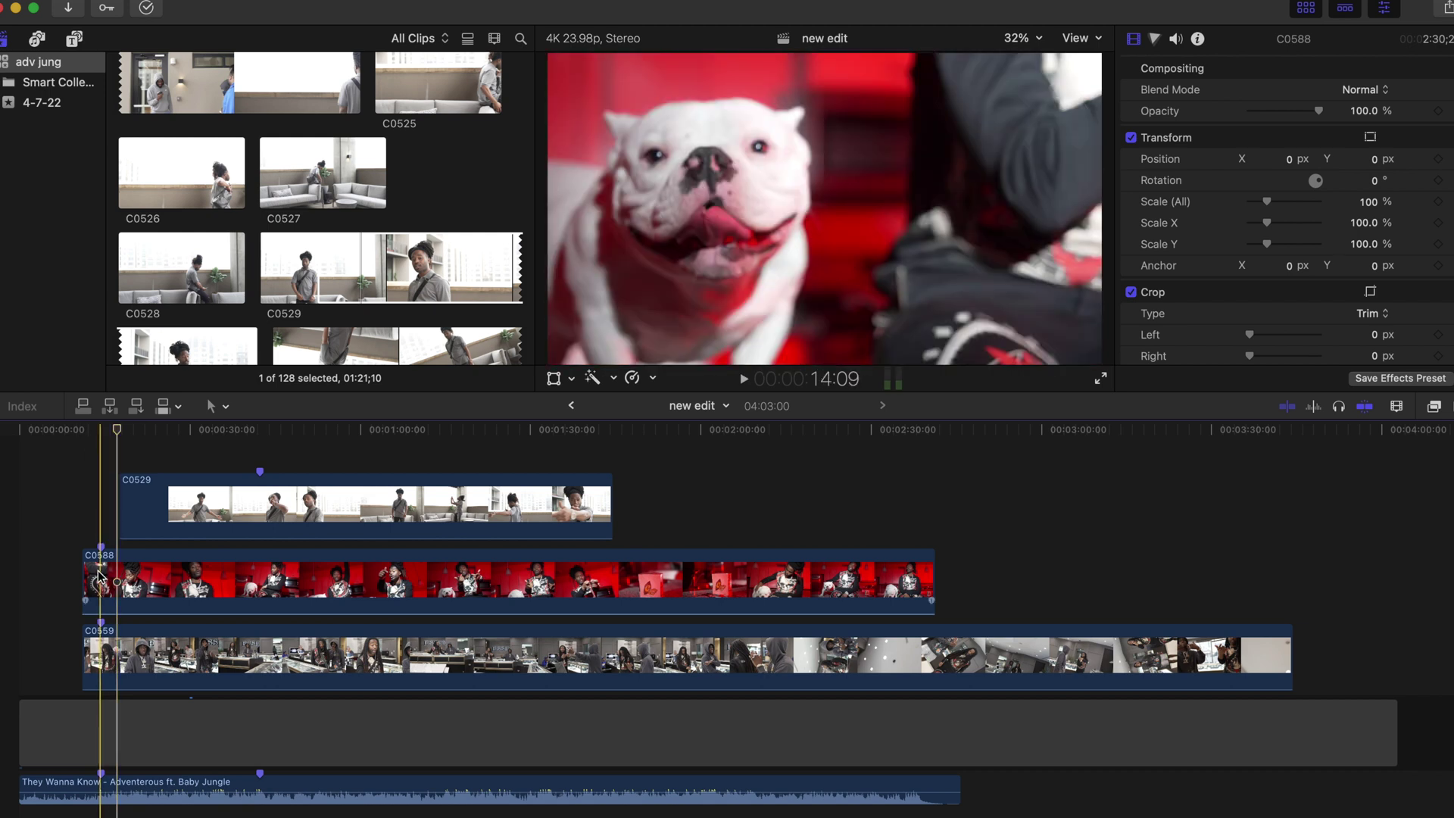
Try trimming the start of C0588 to about 17 seconds, extend it back to 11:02, and play from there.
{"action": "left_click_drag", "start_coordinate": [91, 568], "coordinate": [119, 570]}
{"action": "left_click", "coordinate": [83, 499]}
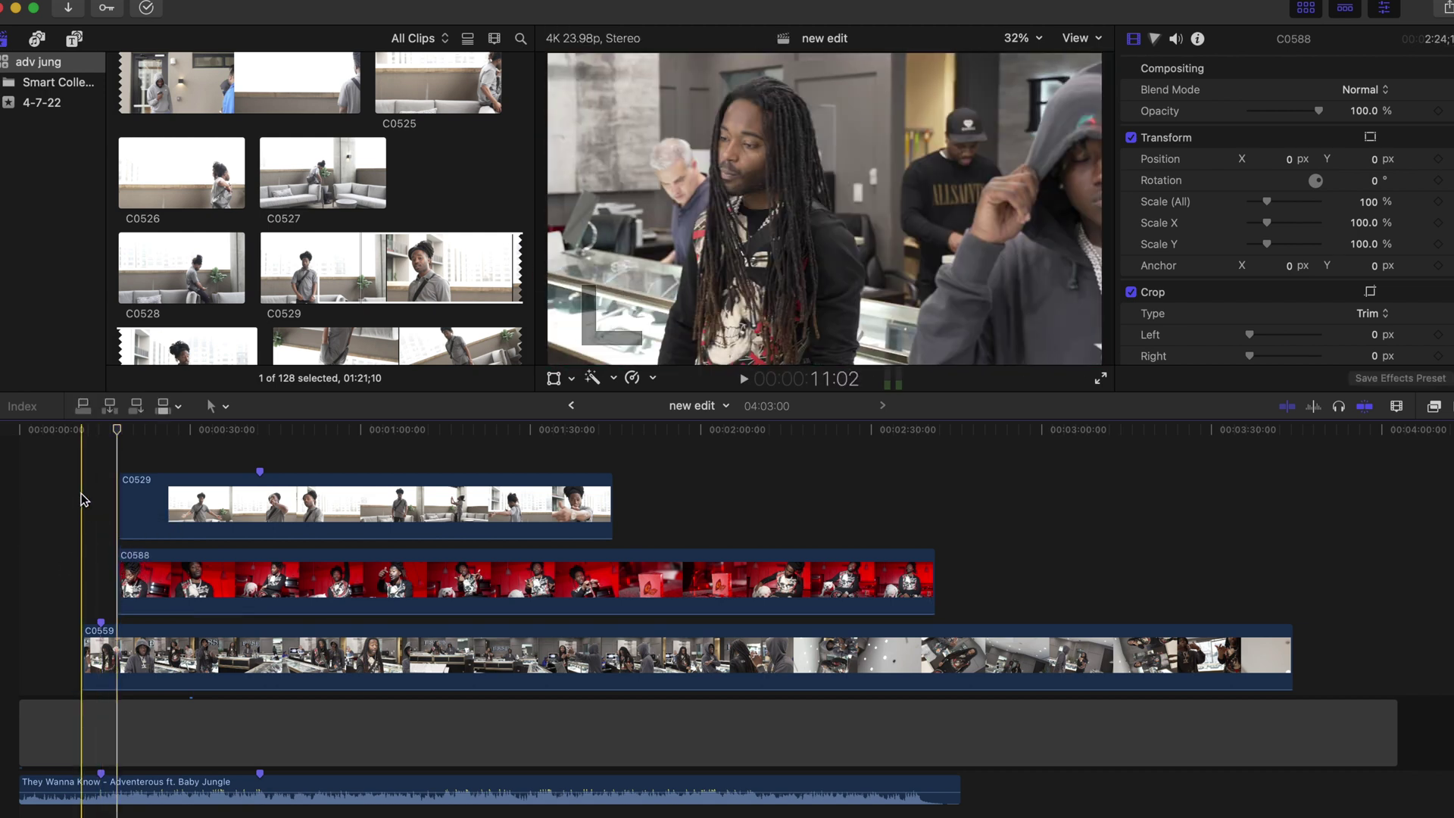
{"action": "key", "text": "super+4"}
{"action": "key", "text": "Down"}
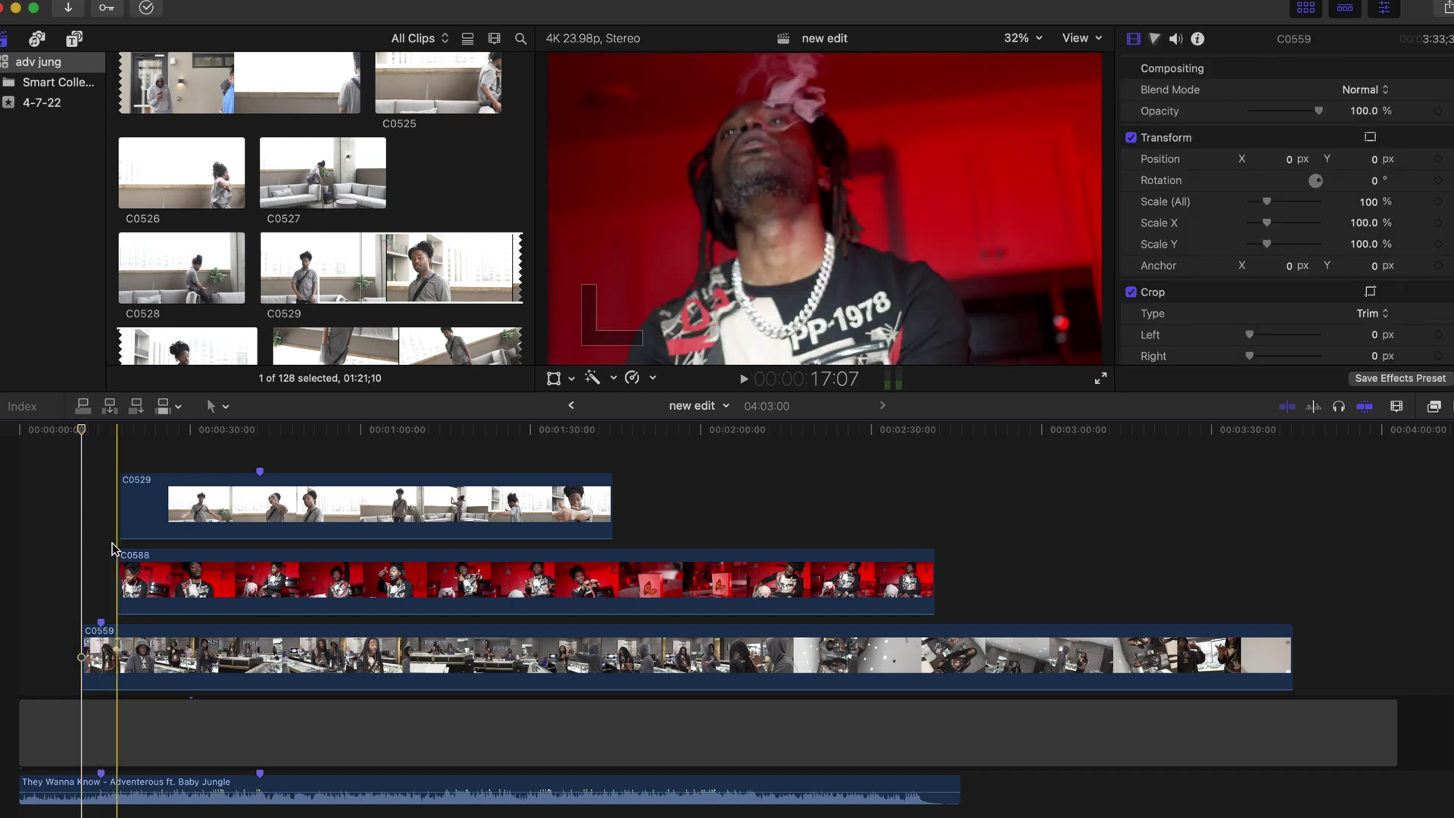
{"action": "left_click_drag", "start_coordinate": [117, 561], "coordinate": [78, 559]}
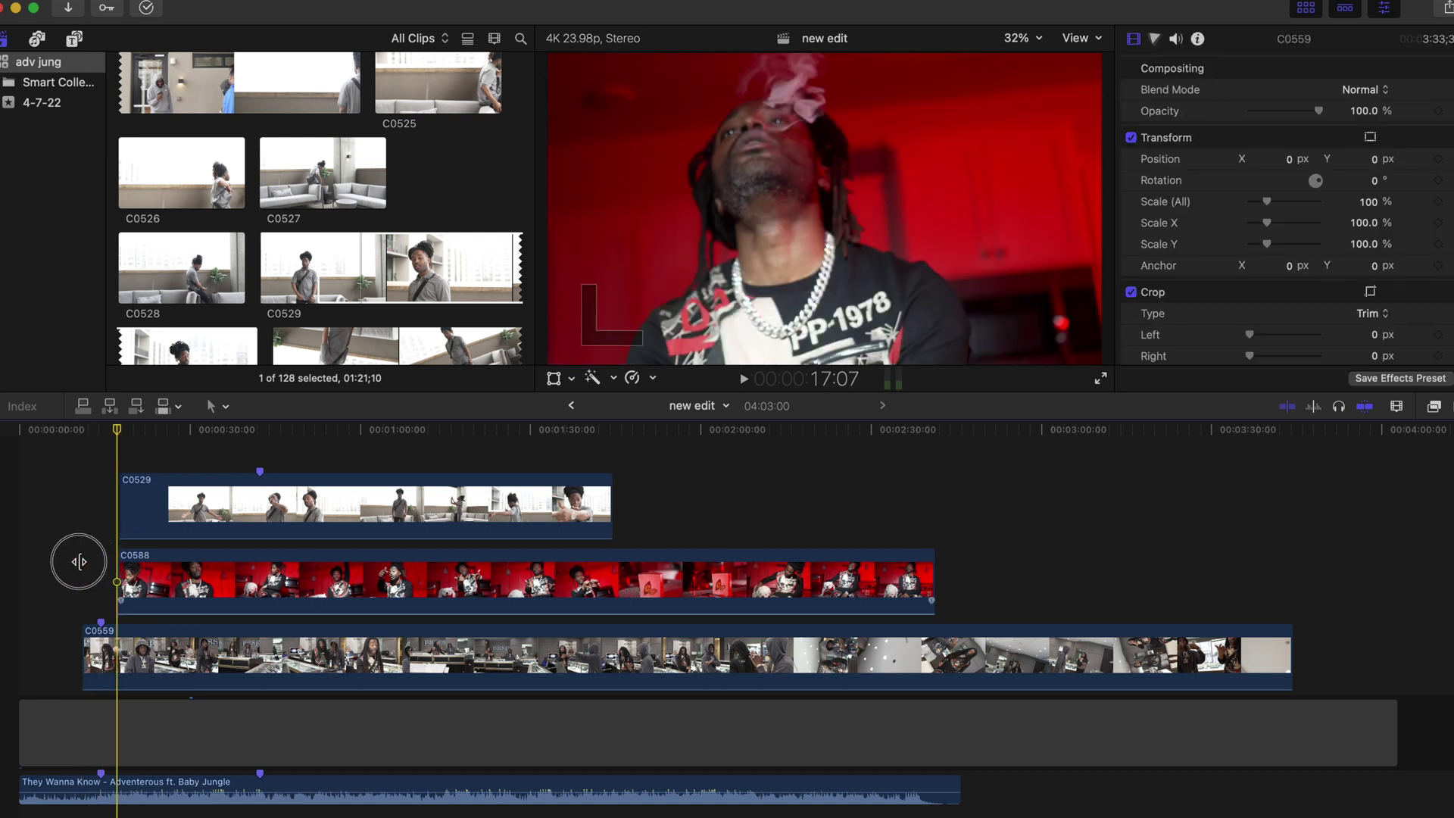
{"action": "left_click", "coordinate": [79, 508]}
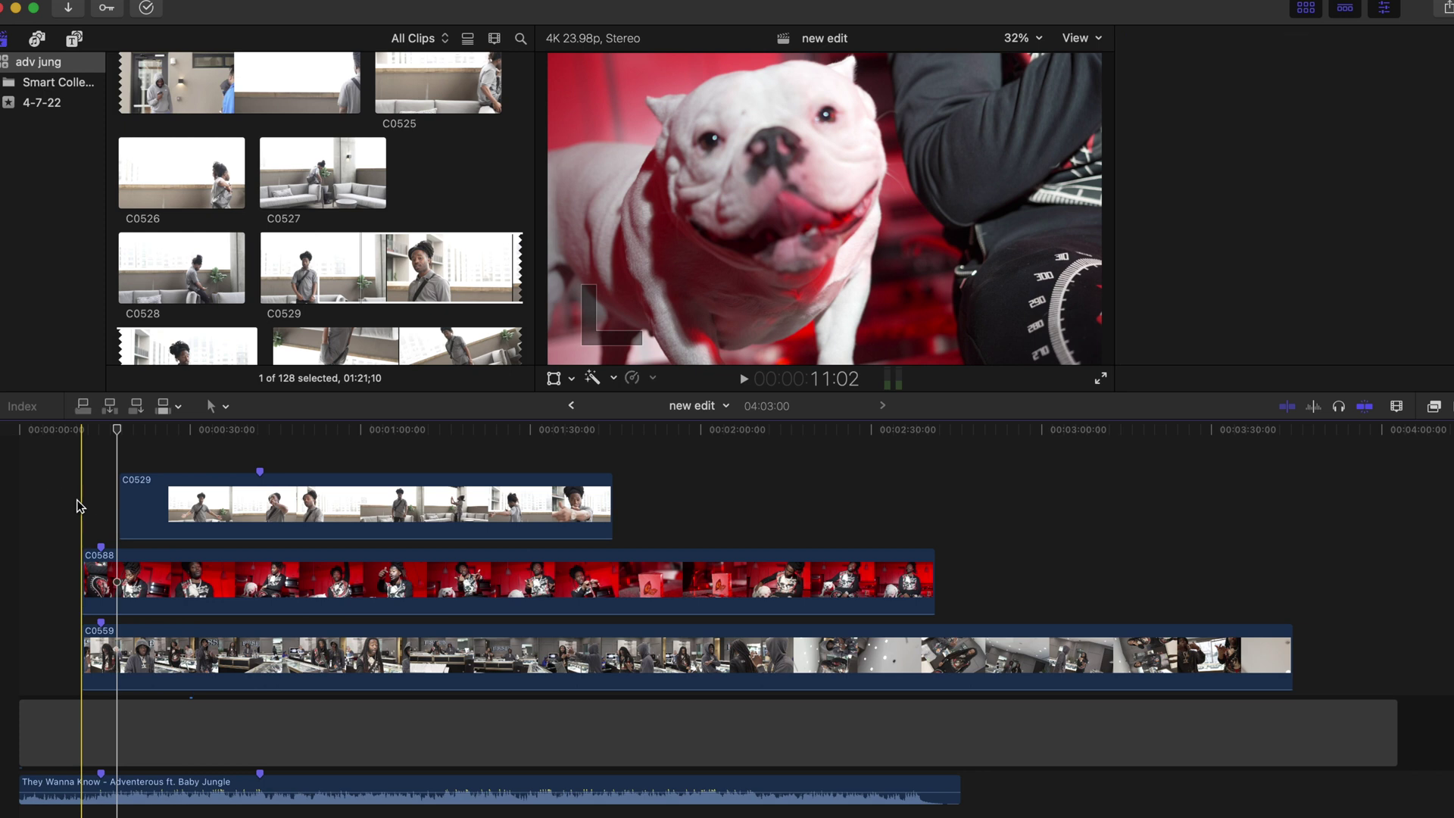
{"action": "key", "text": "space"}
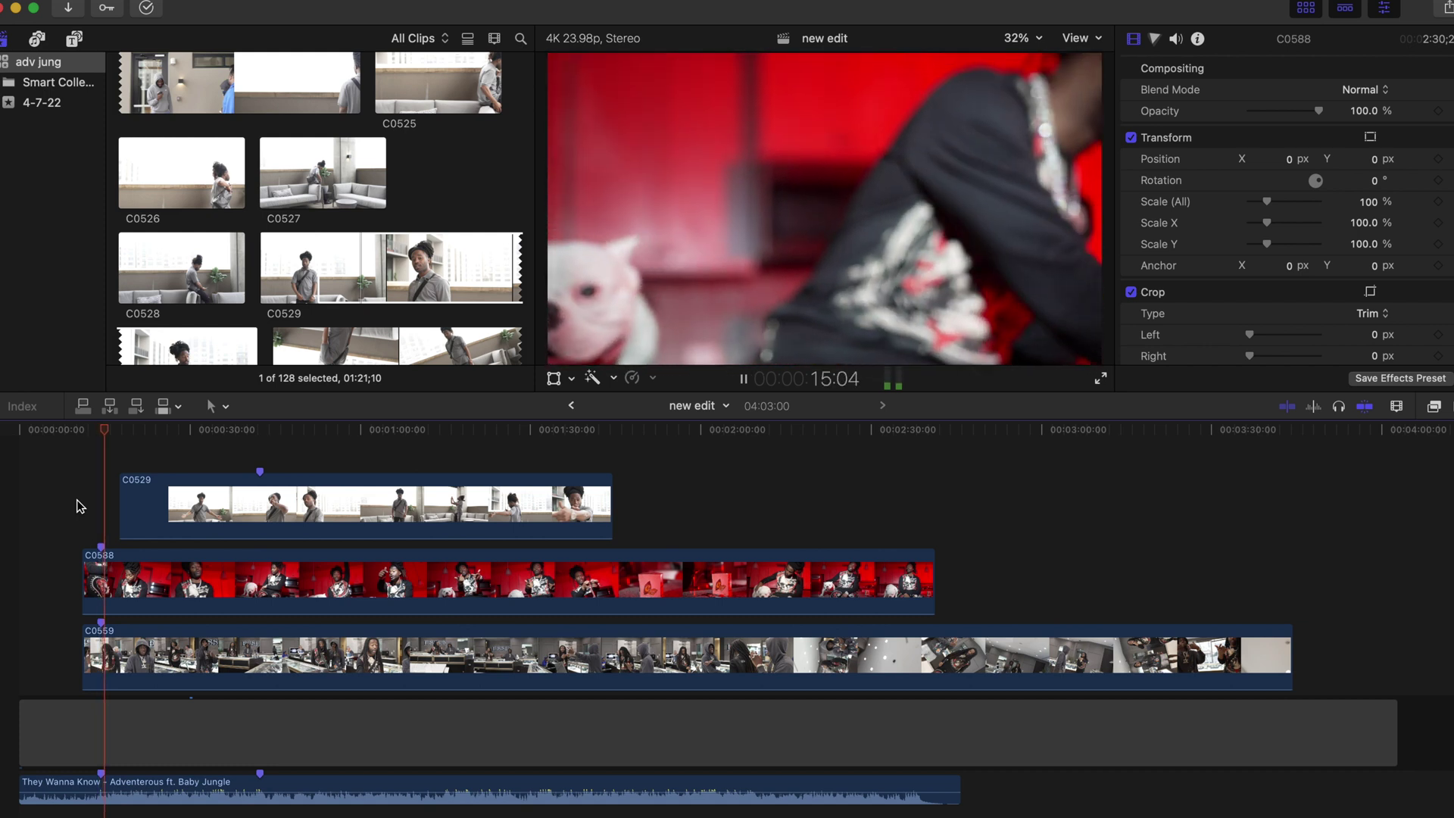
Trim the start of C0588 to line up with the start of C0529 and play C0559 from 11:02.
{"action": "left_click", "coordinate": [81, 506]}
{"action": "left_click_drag", "start_coordinate": [92, 582], "coordinate": [129, 584]}
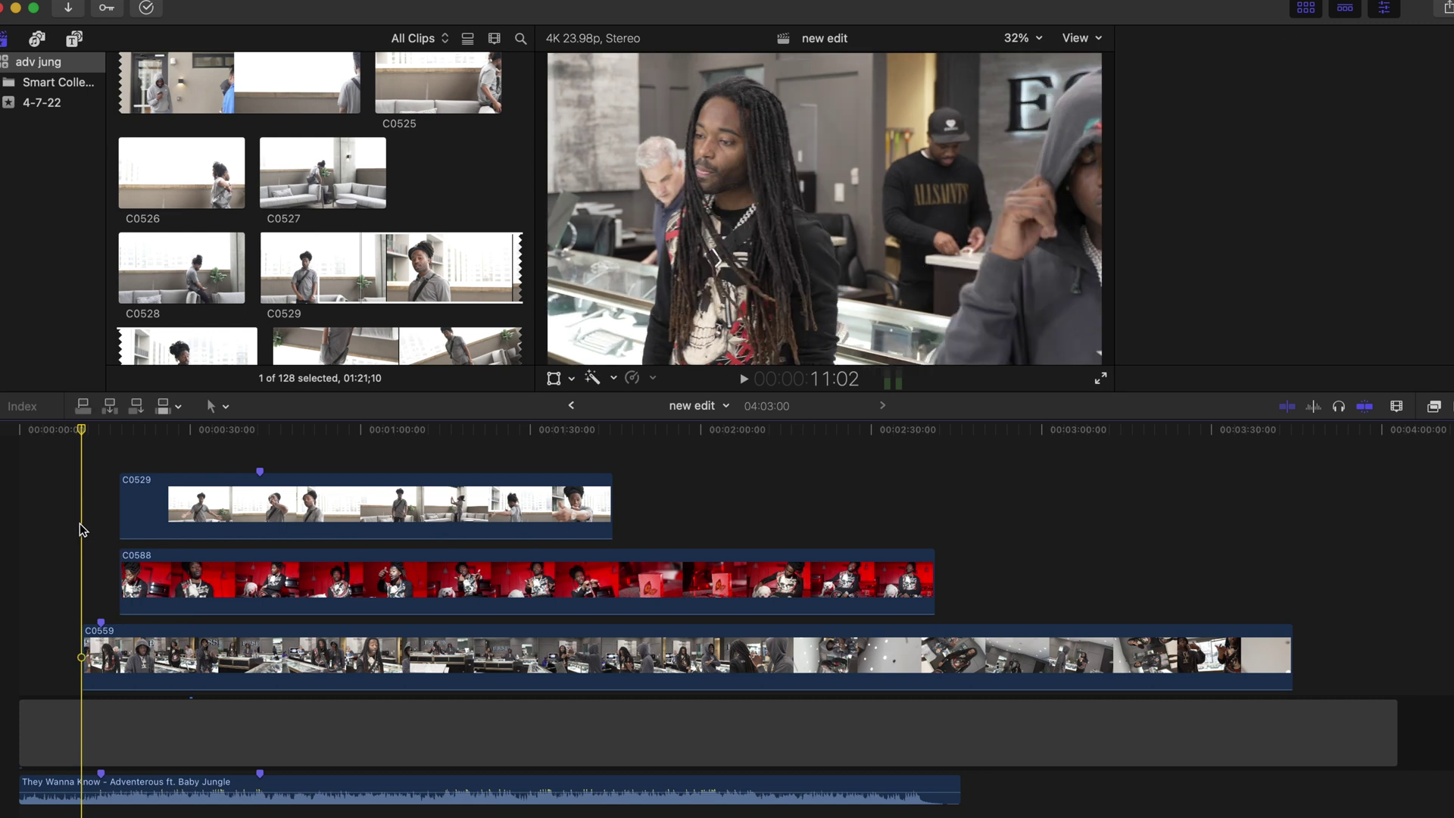
{"action": "key", "text": "space"}
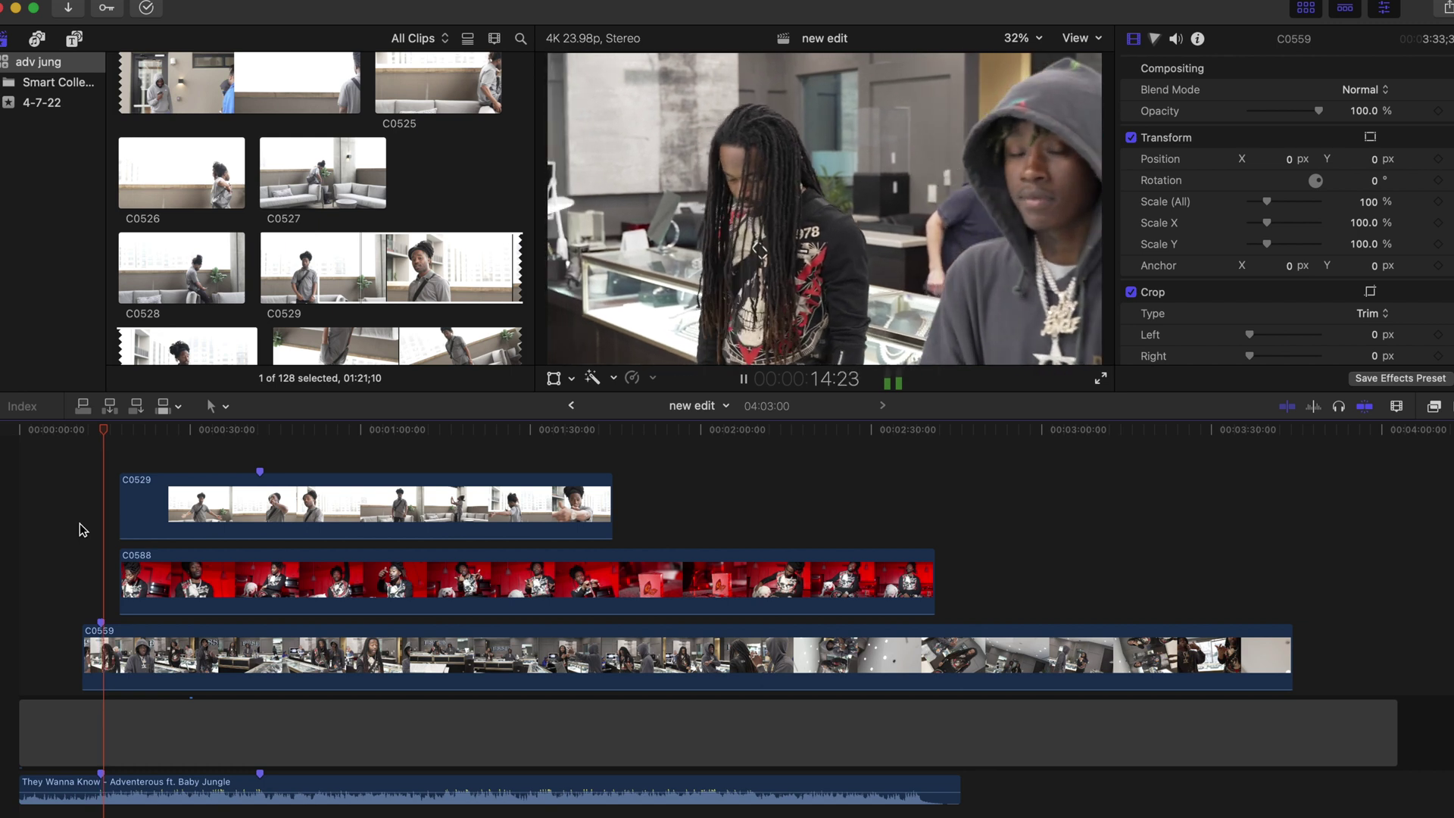
Replay the opening of C0559 several times from about 11 seconds to judge where its footage should come in.
{"action": "key", "text": "space"}
{"action": "left_click", "coordinate": [80, 524]}
{"action": "key", "text": "space"}
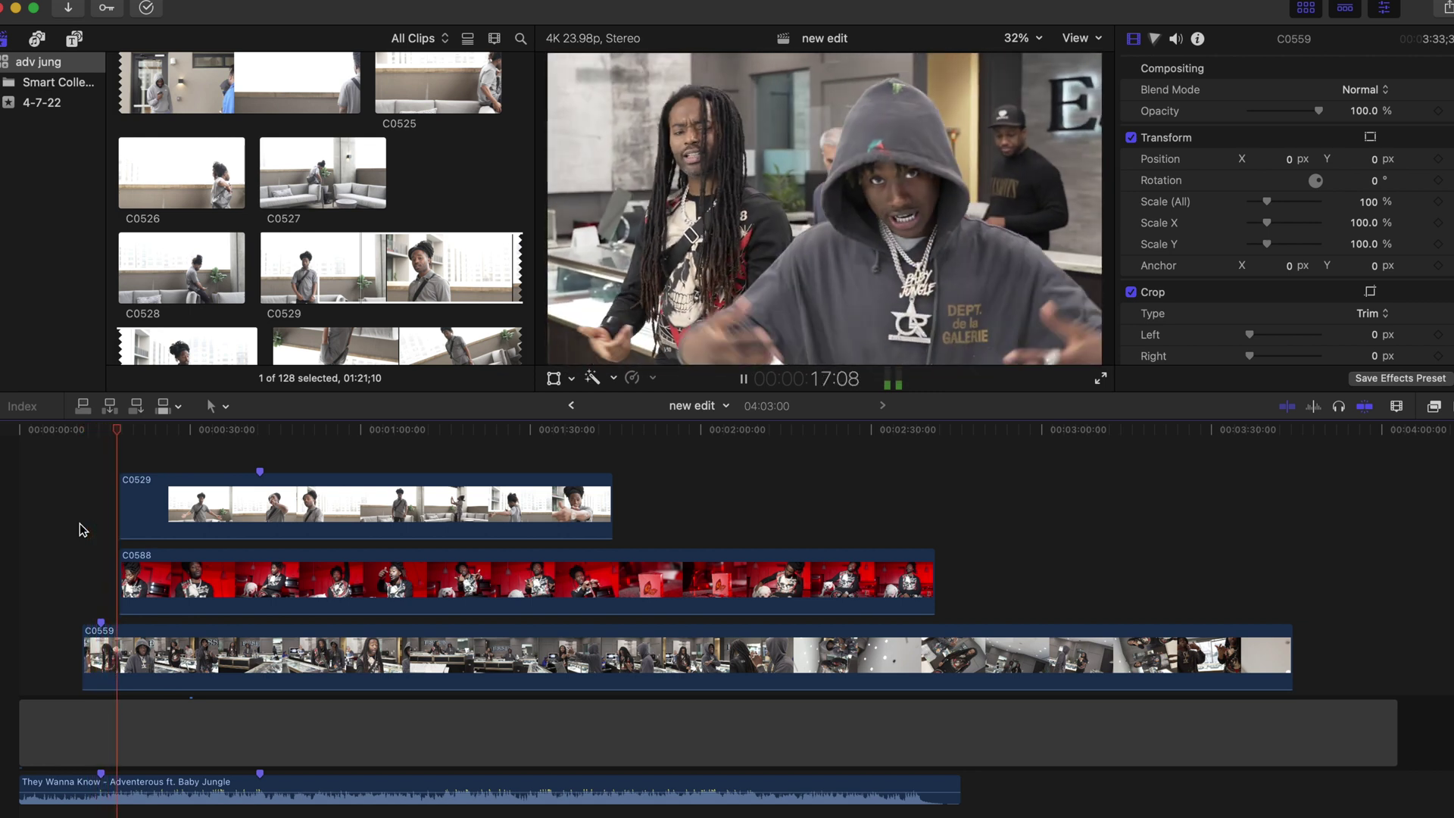
{"action": "left_click", "coordinate": [79, 524]}
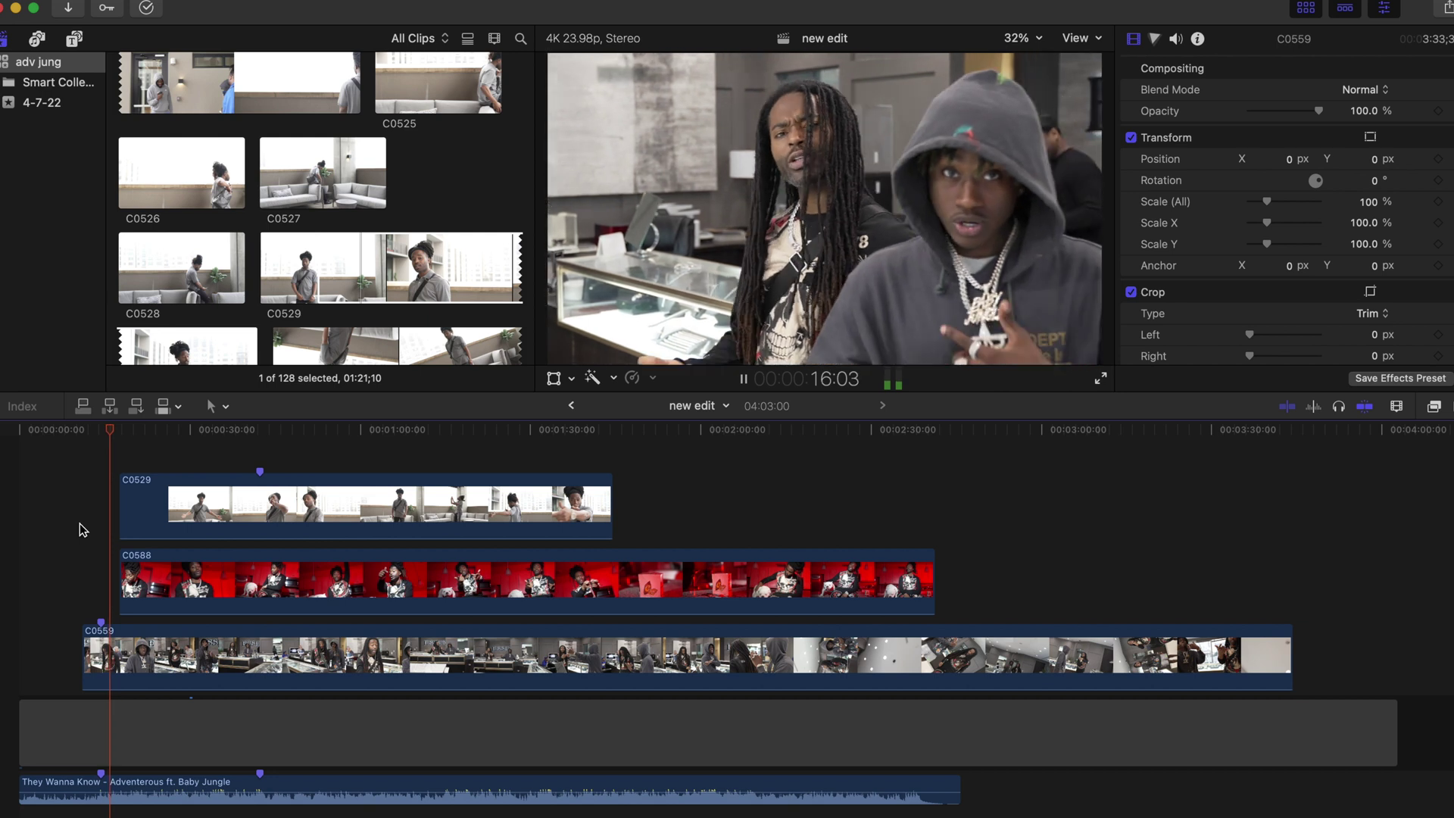
{"action": "left_click", "coordinate": [85, 591]}
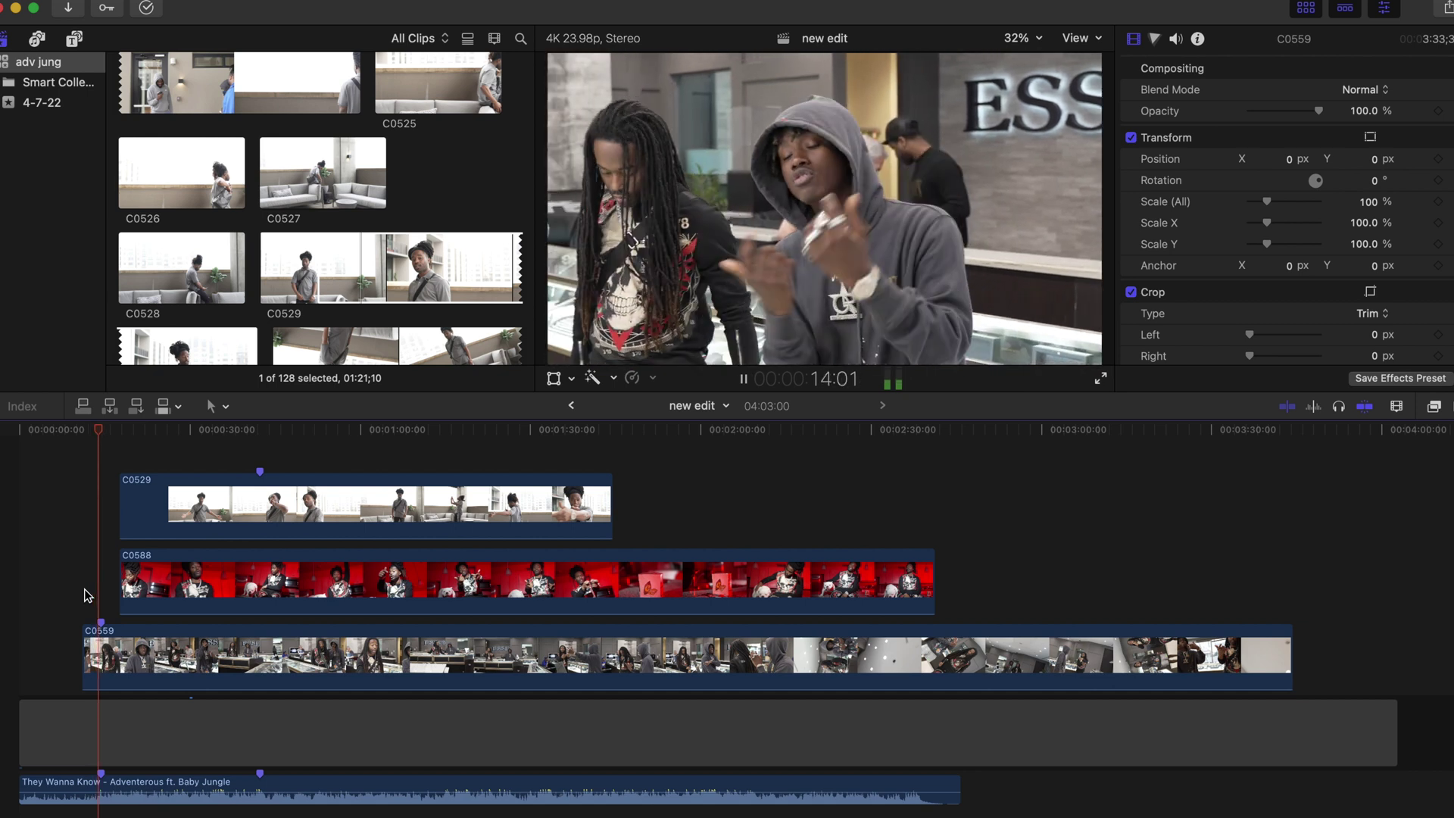
{"action": "left_click", "coordinate": [85, 595]}
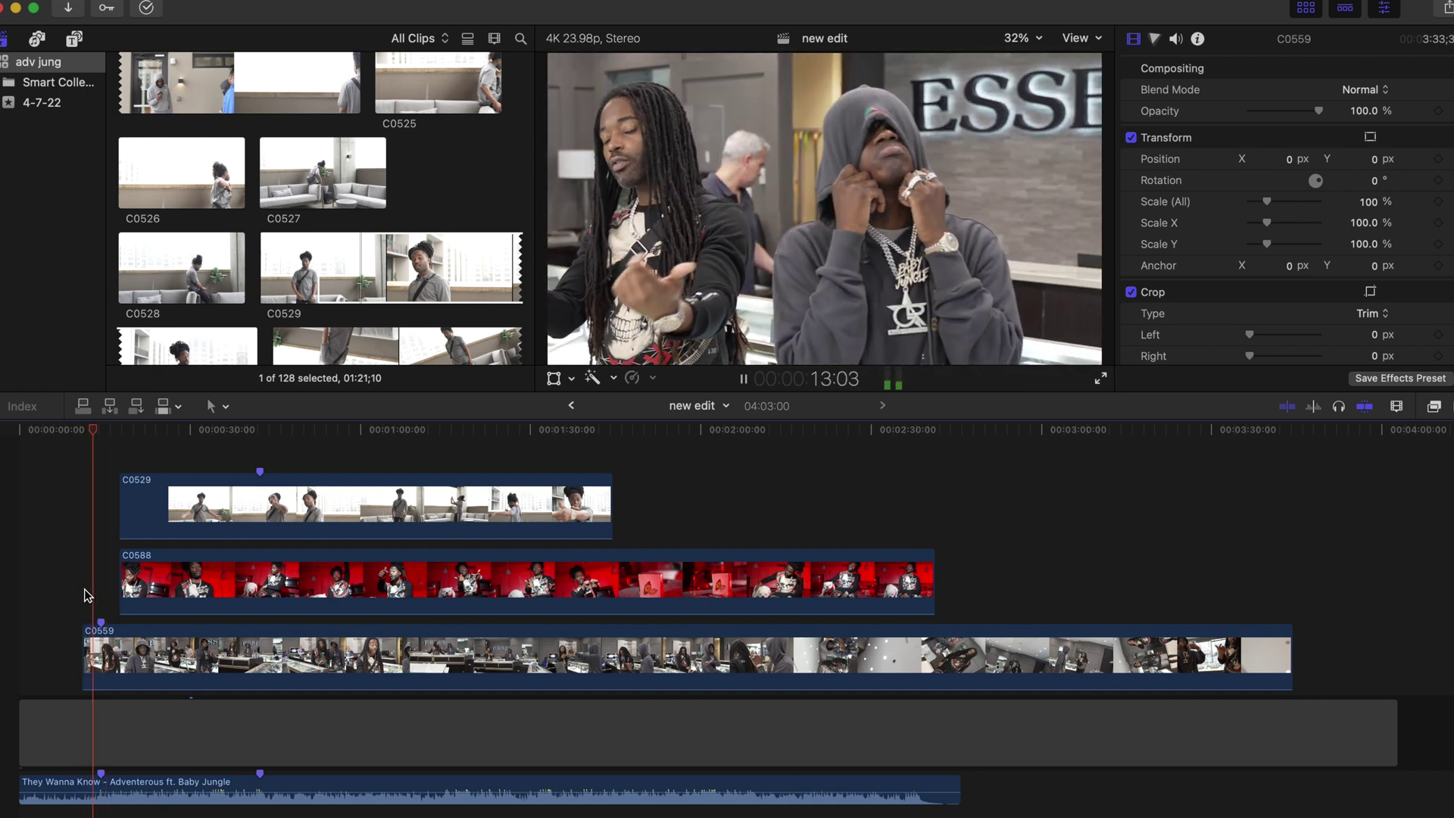
{"action": "left_click", "coordinate": [85, 595]}
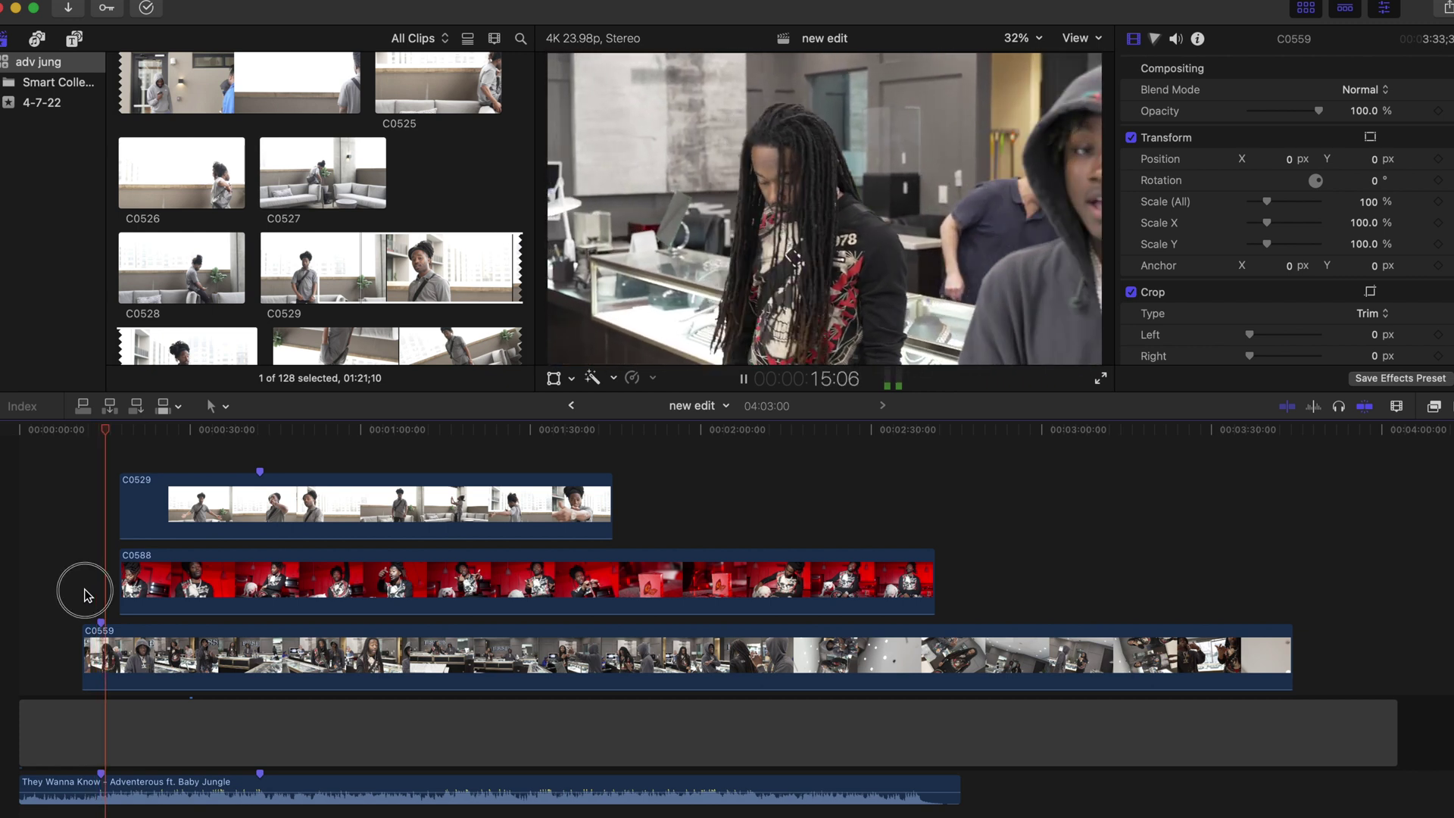
Trim the start of C0559 to the first song marker at 14:09 and play from there.
{"action": "left_click", "coordinate": [88, 630]}
{"action": "left_click_drag", "start_coordinate": [89, 630], "coordinate": [103, 634]}
{"action": "left_click", "coordinate": [95, 574]}
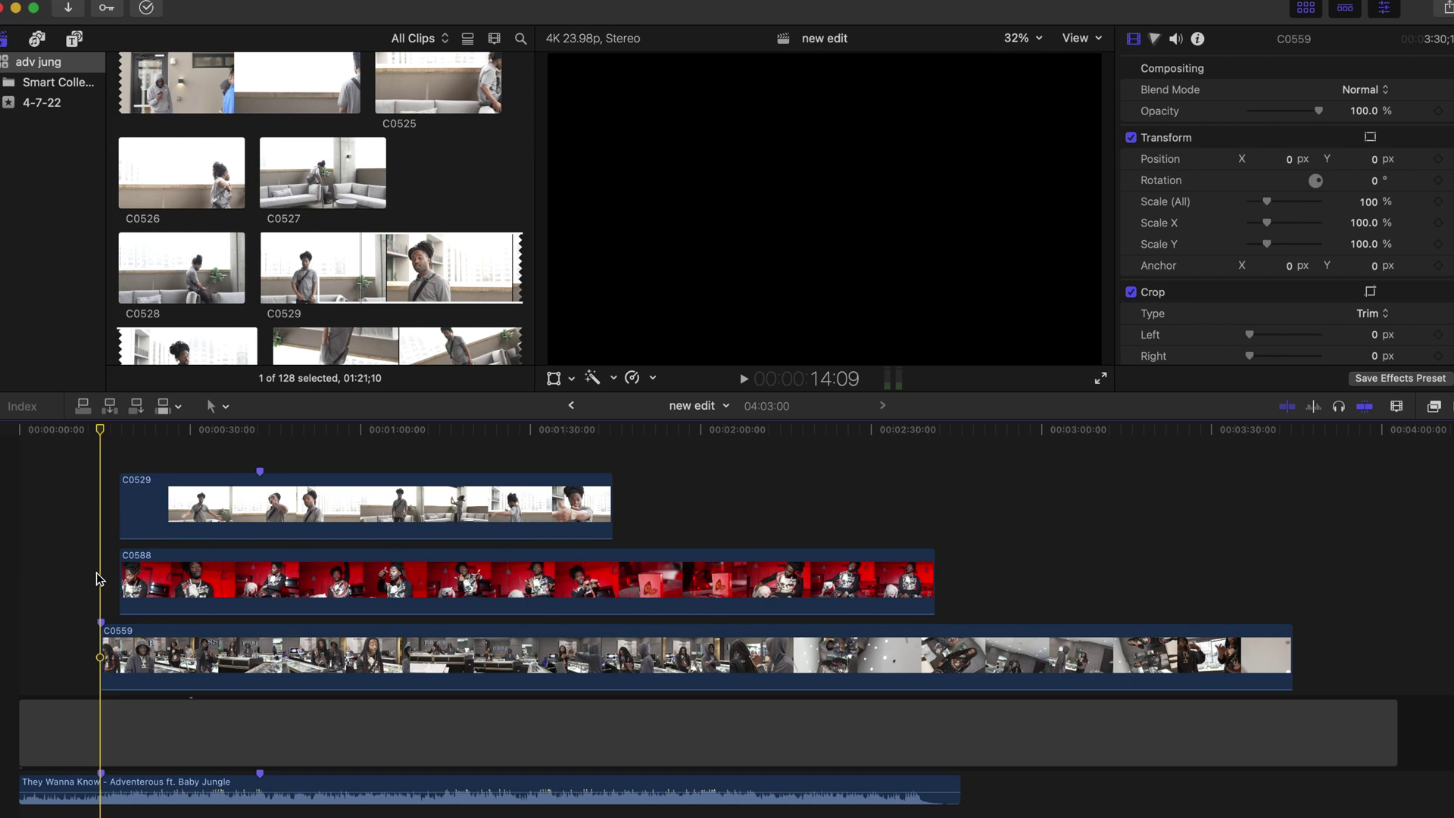
{"action": "key", "text": "space"}
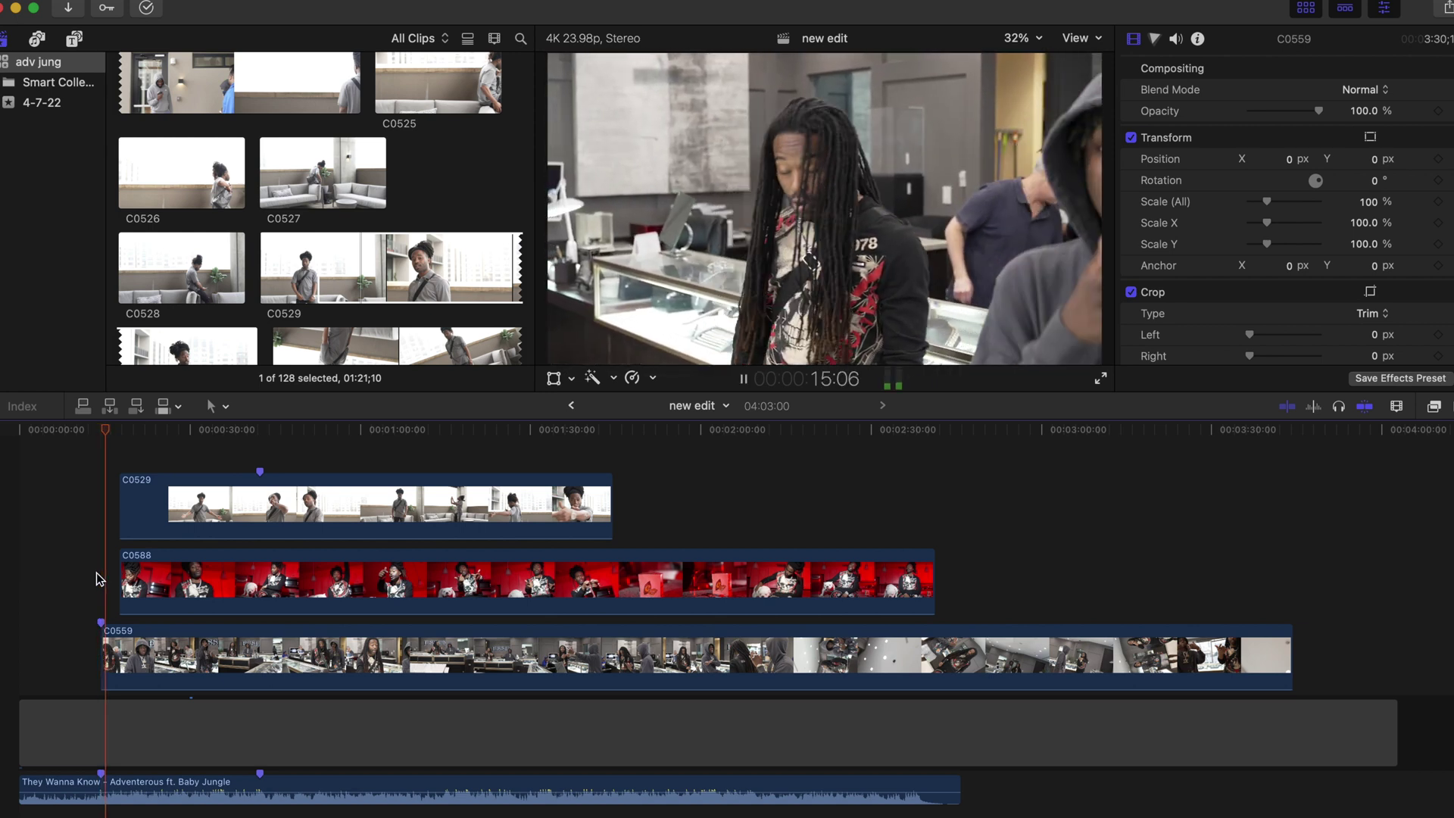
{"action": "key", "text": "space"}
Fine-tune the starts of C0529 and C0588 to 17:17 and play the stack from the 14:09 marker.
{"action": "left_click", "coordinate": [127, 482]}
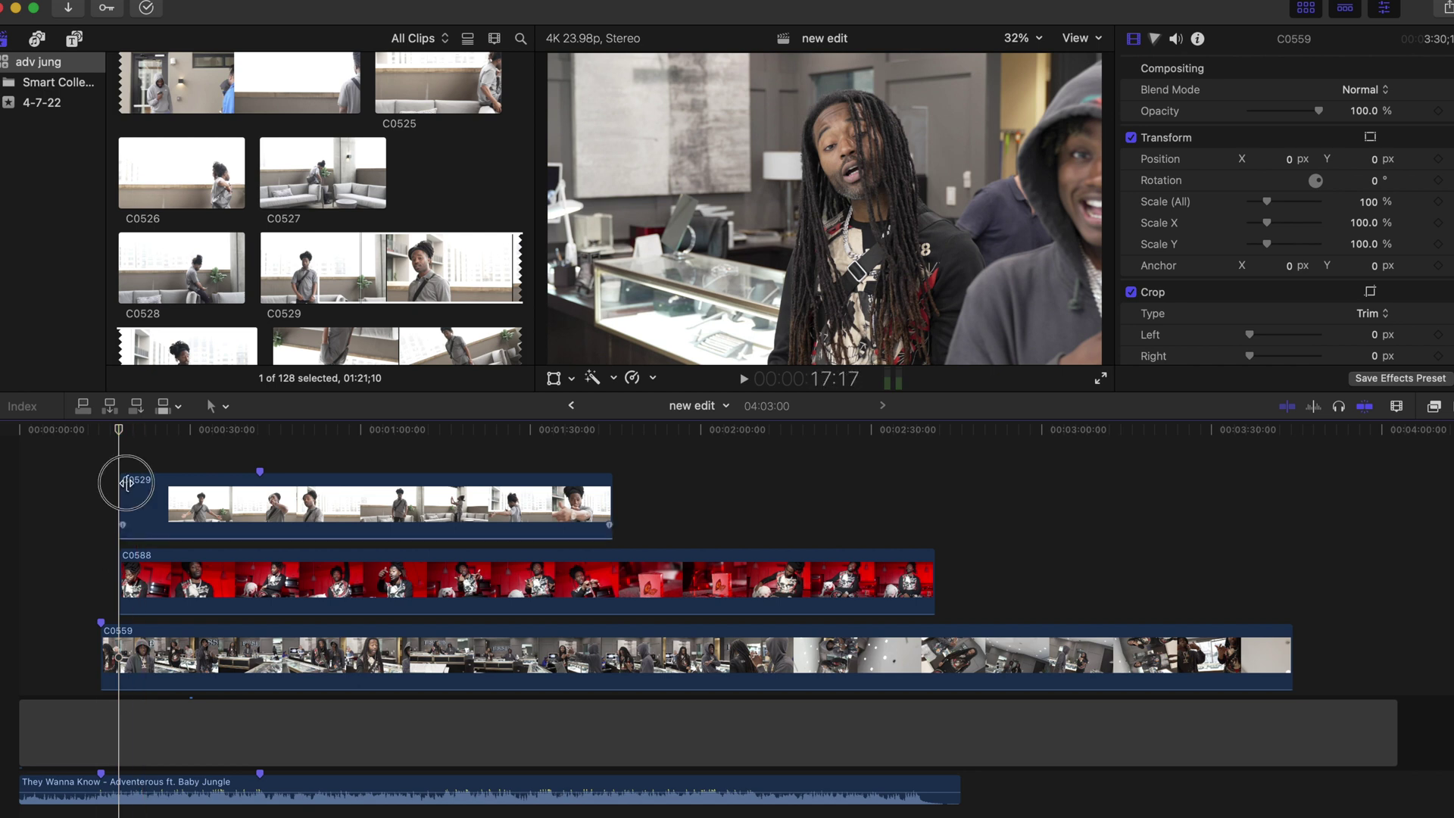
{"action": "left_click", "coordinate": [123, 556]}
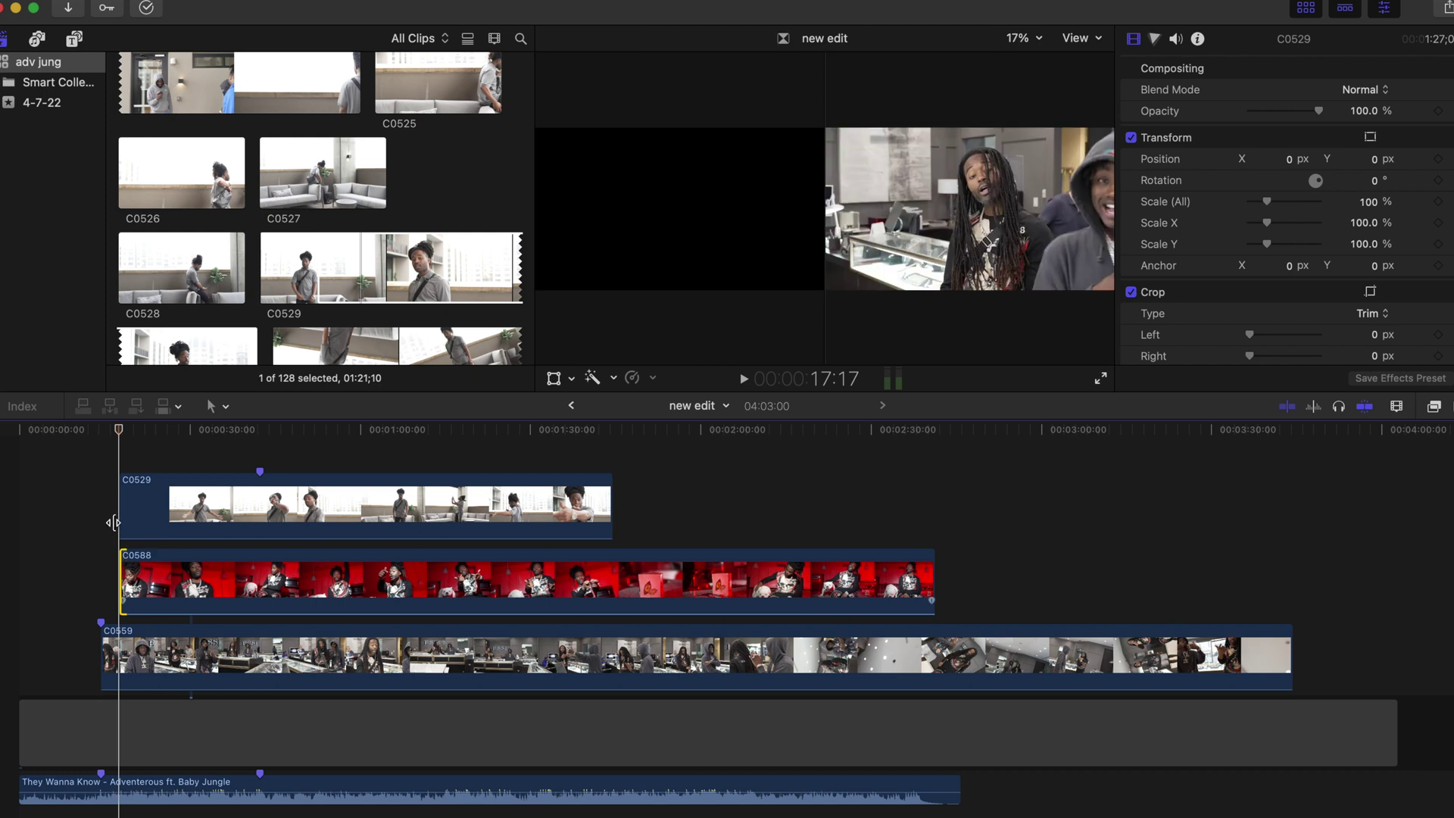
{"action": "left_click", "coordinate": [100, 498]}
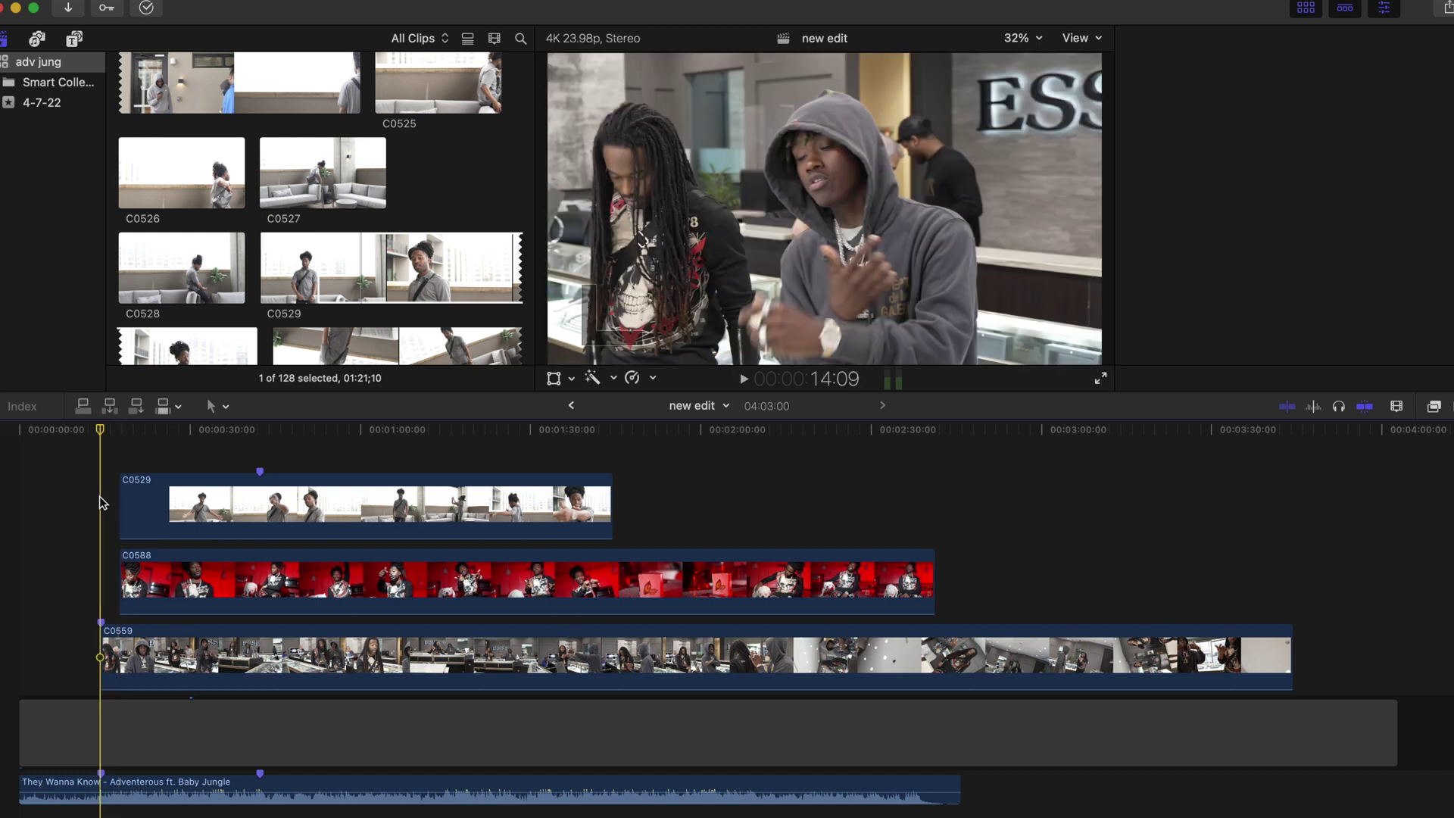
{"action": "key", "text": "space"}
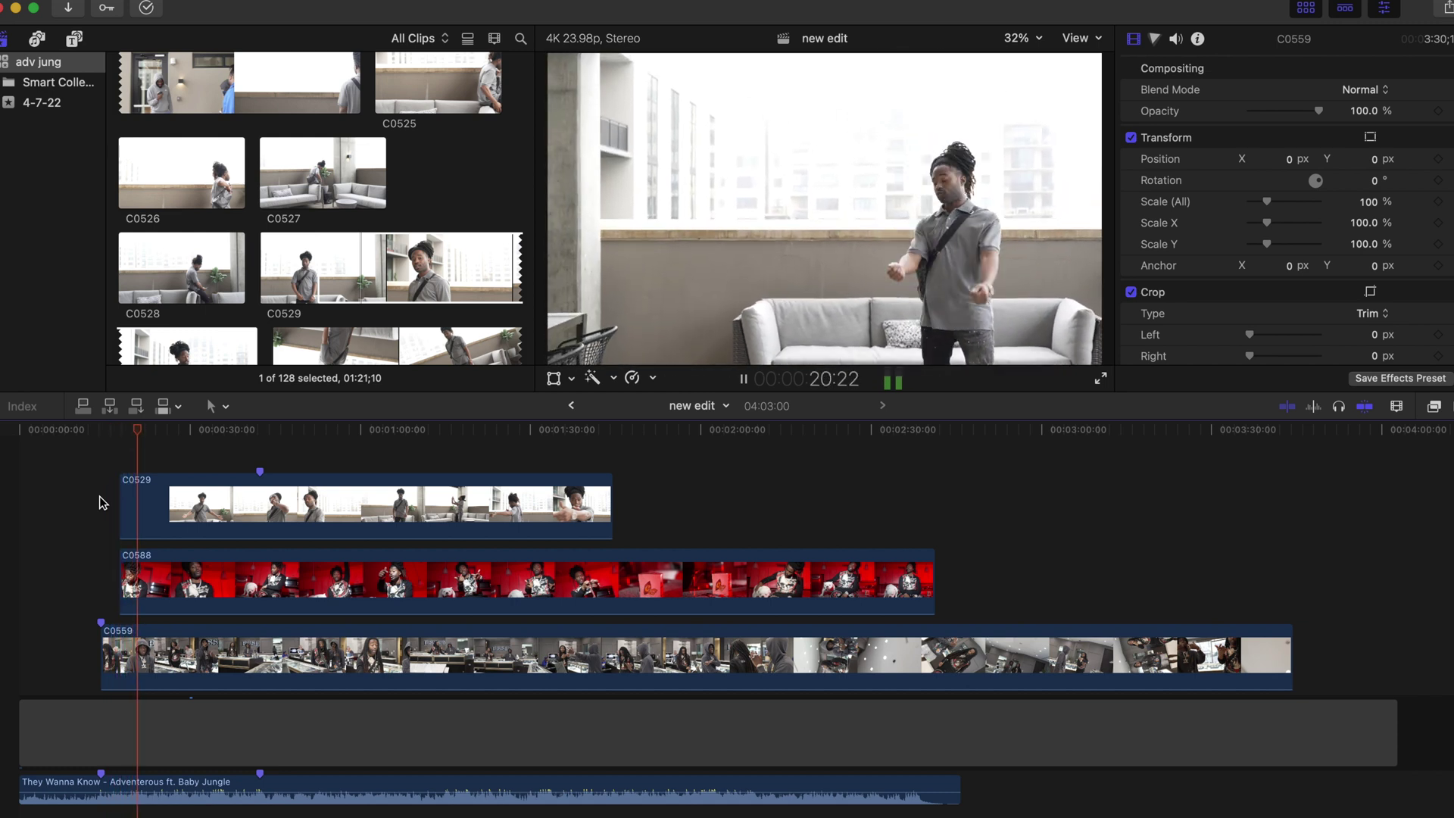
Cut C0529, C0588 and C0559 at 21:22.
{"action": "left_click", "coordinate": [144, 491]}
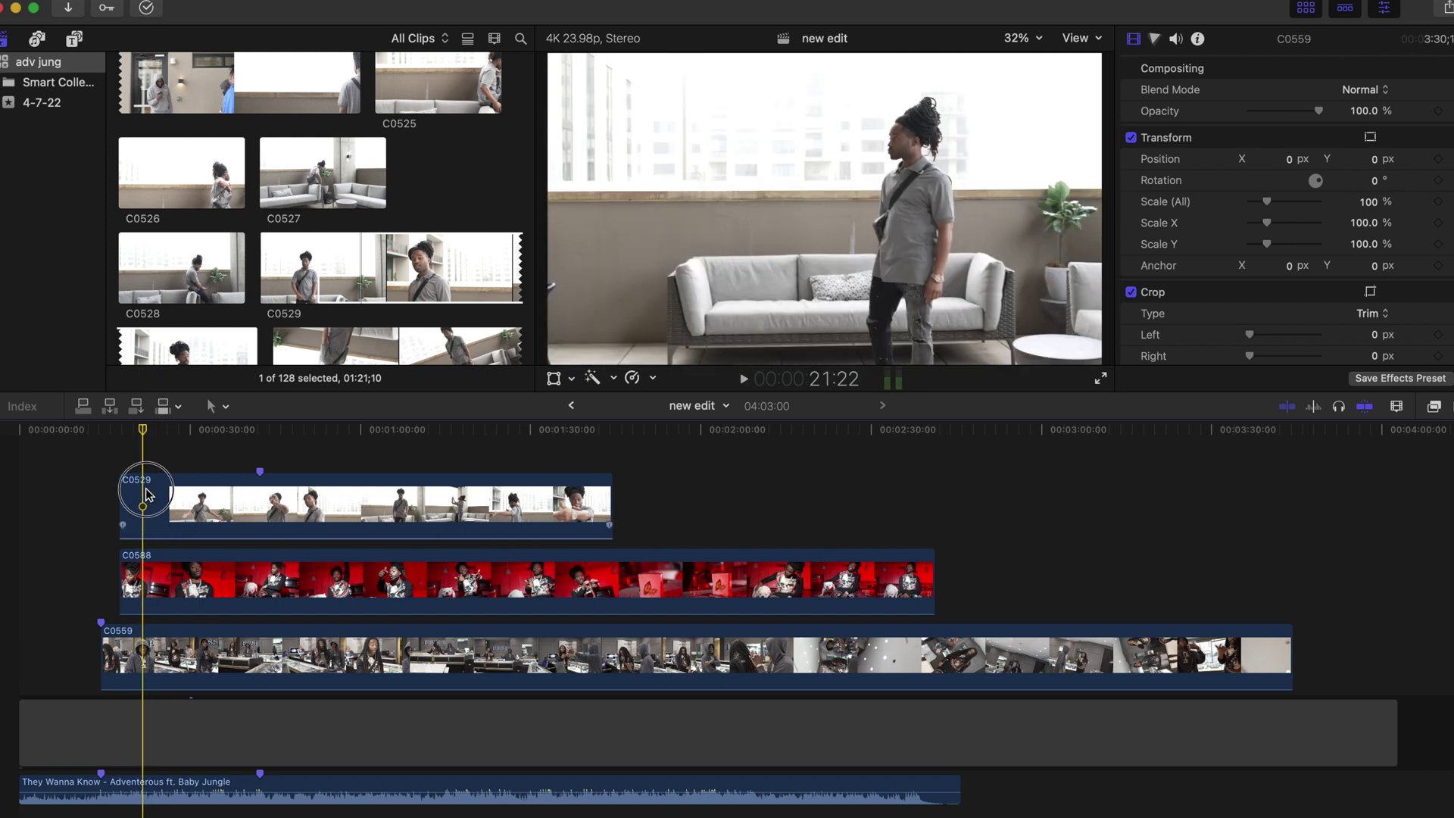
{"action": "left_click", "coordinate": [145, 489]}
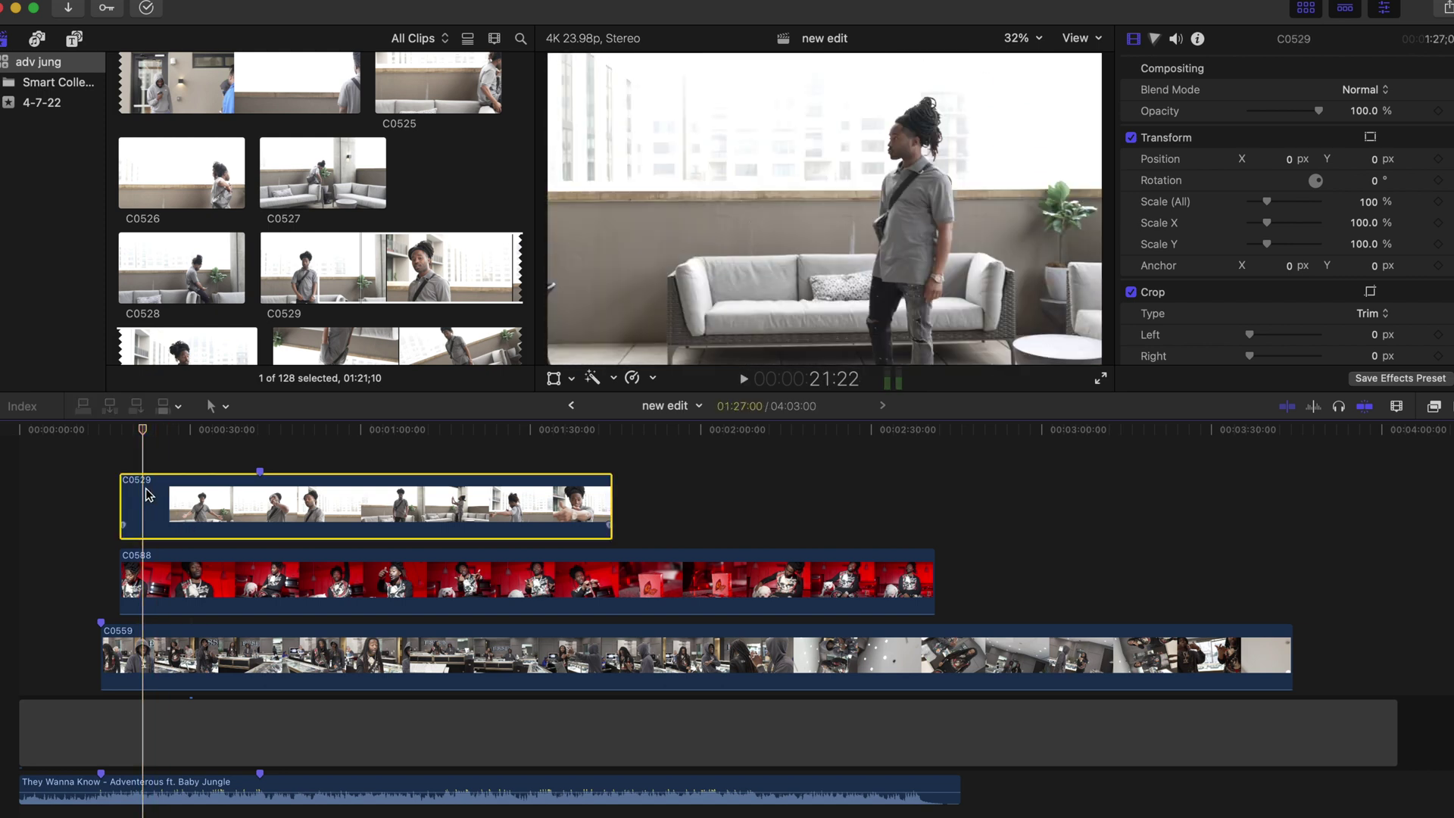
{"action": "key", "text": "super+b"}
{"action": "left_click", "coordinate": [147, 560]}
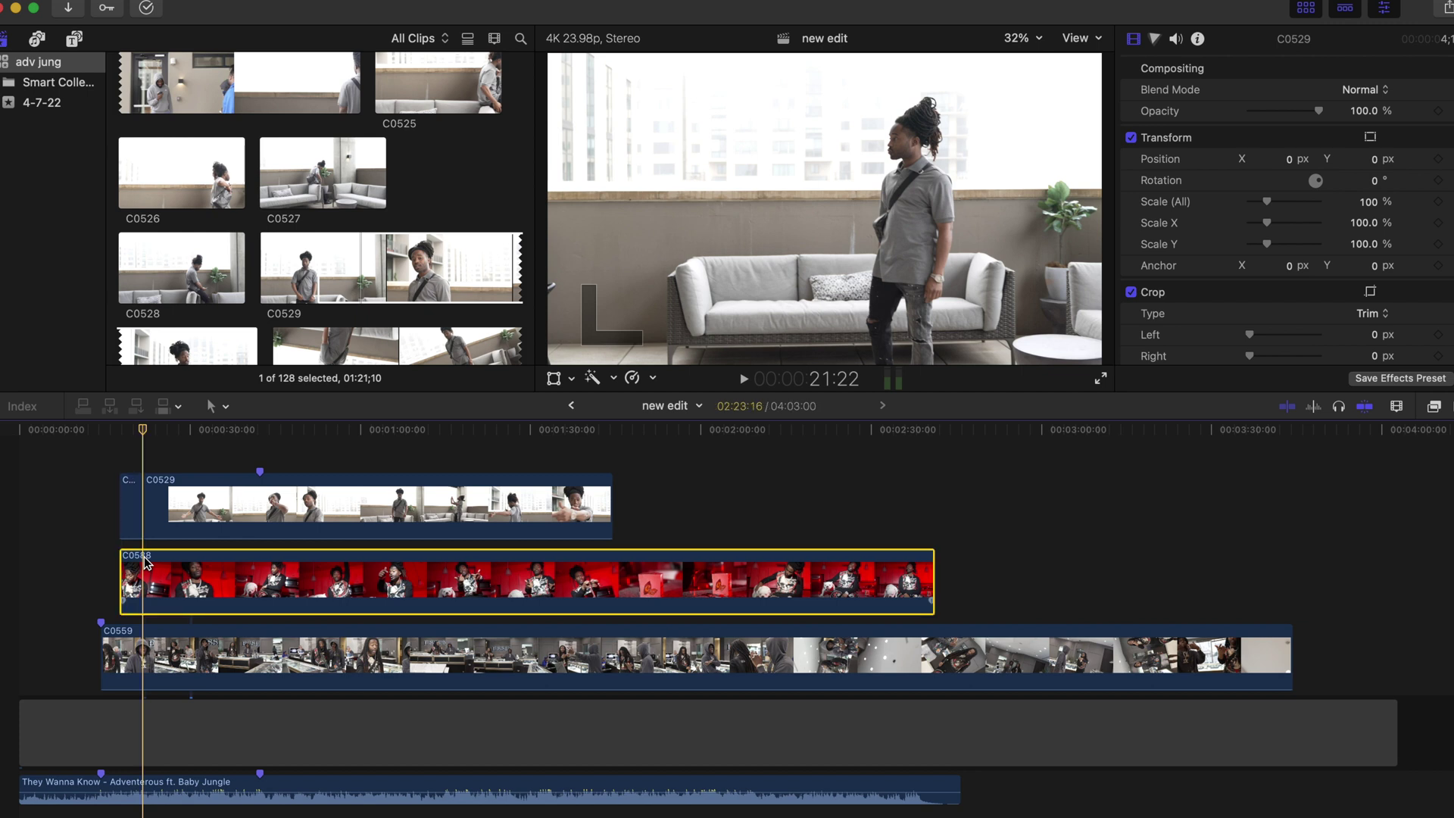
{"action": "key", "text": "super+b"}
{"action": "left_click", "coordinate": [141, 640]}
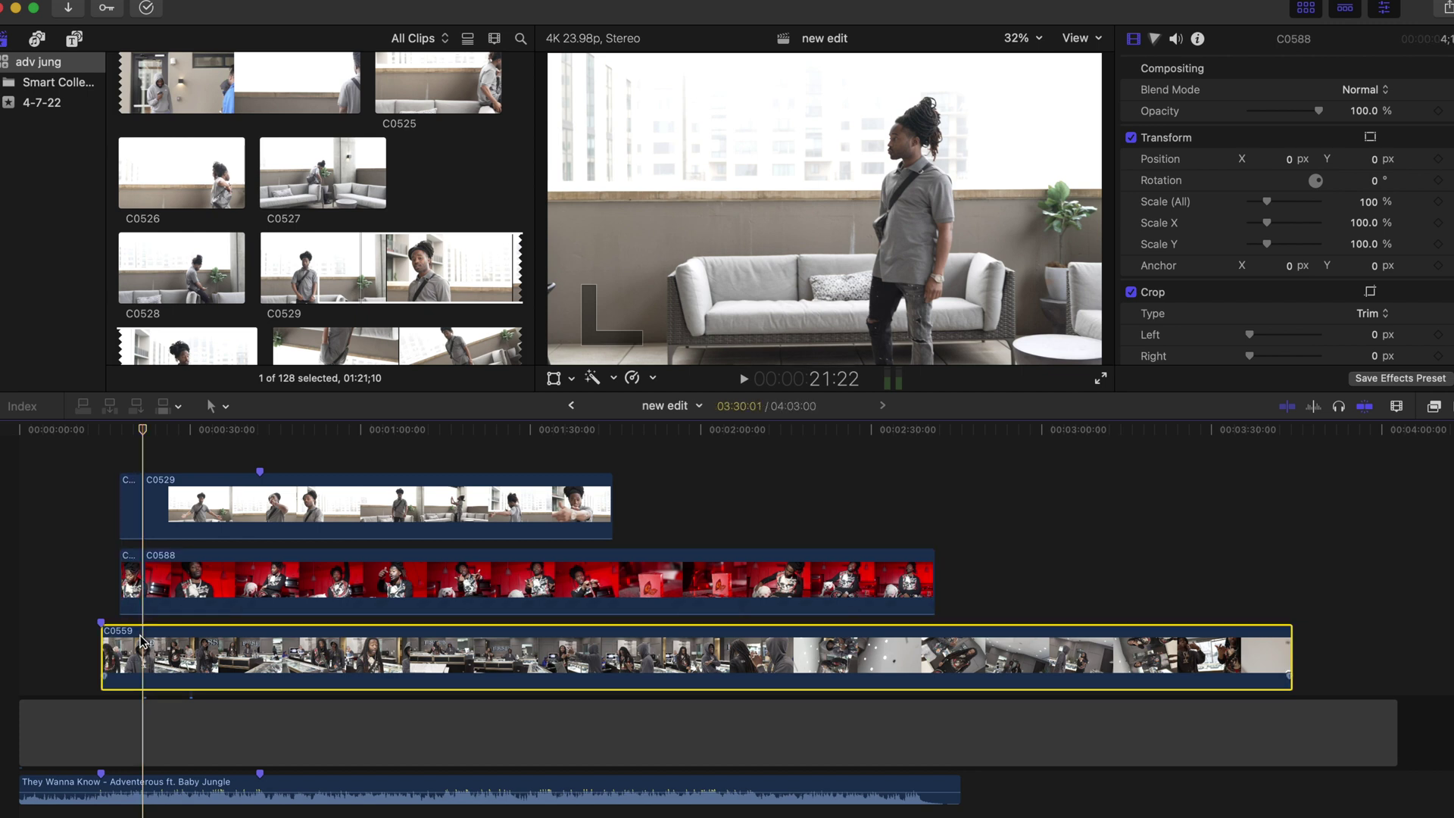
{"action": "key", "text": "super+b"}
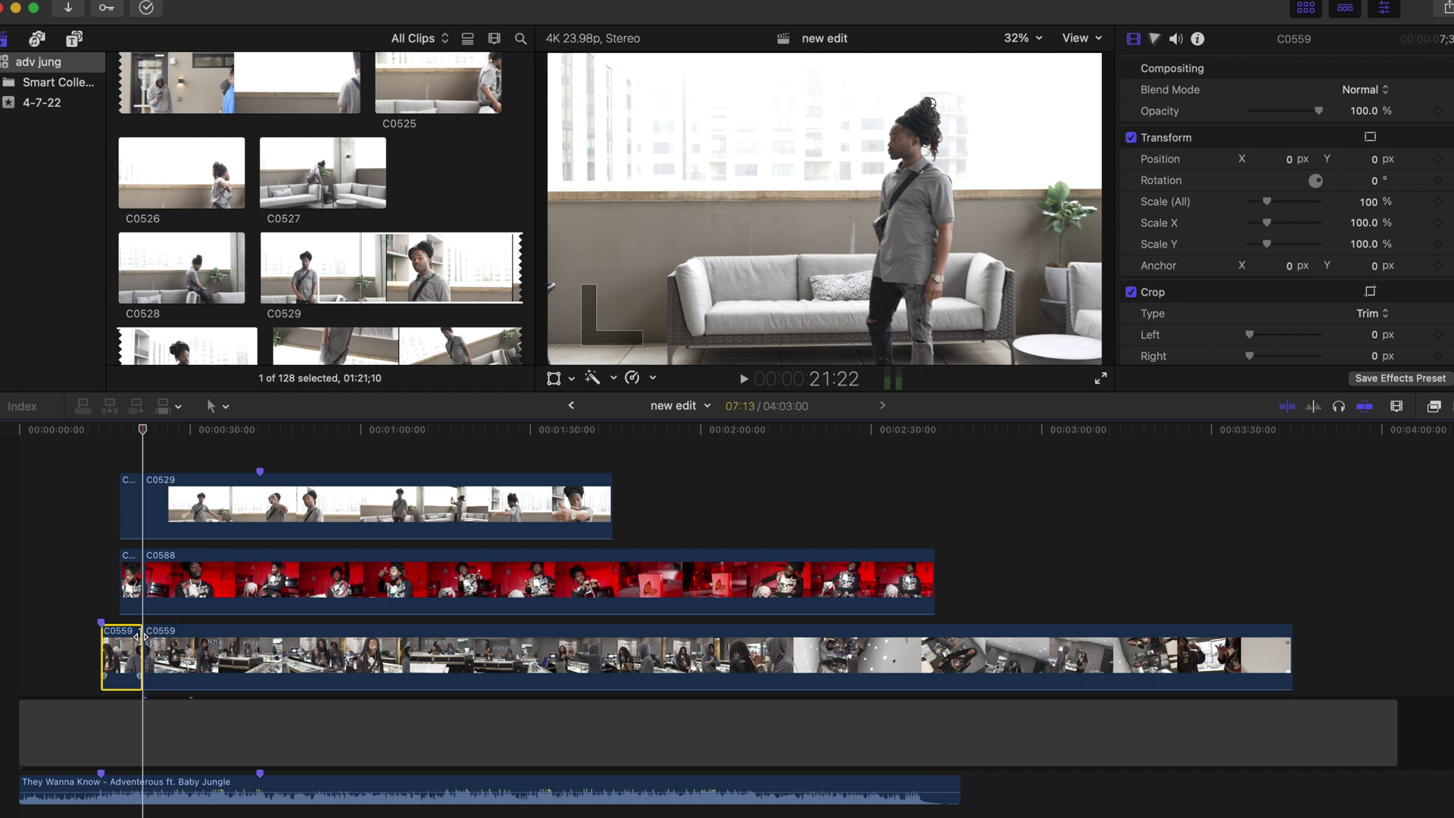
Disable the short opening segment of C0529 between 17:17 and 21:22.
{"action": "left_click", "coordinate": [132, 506]}
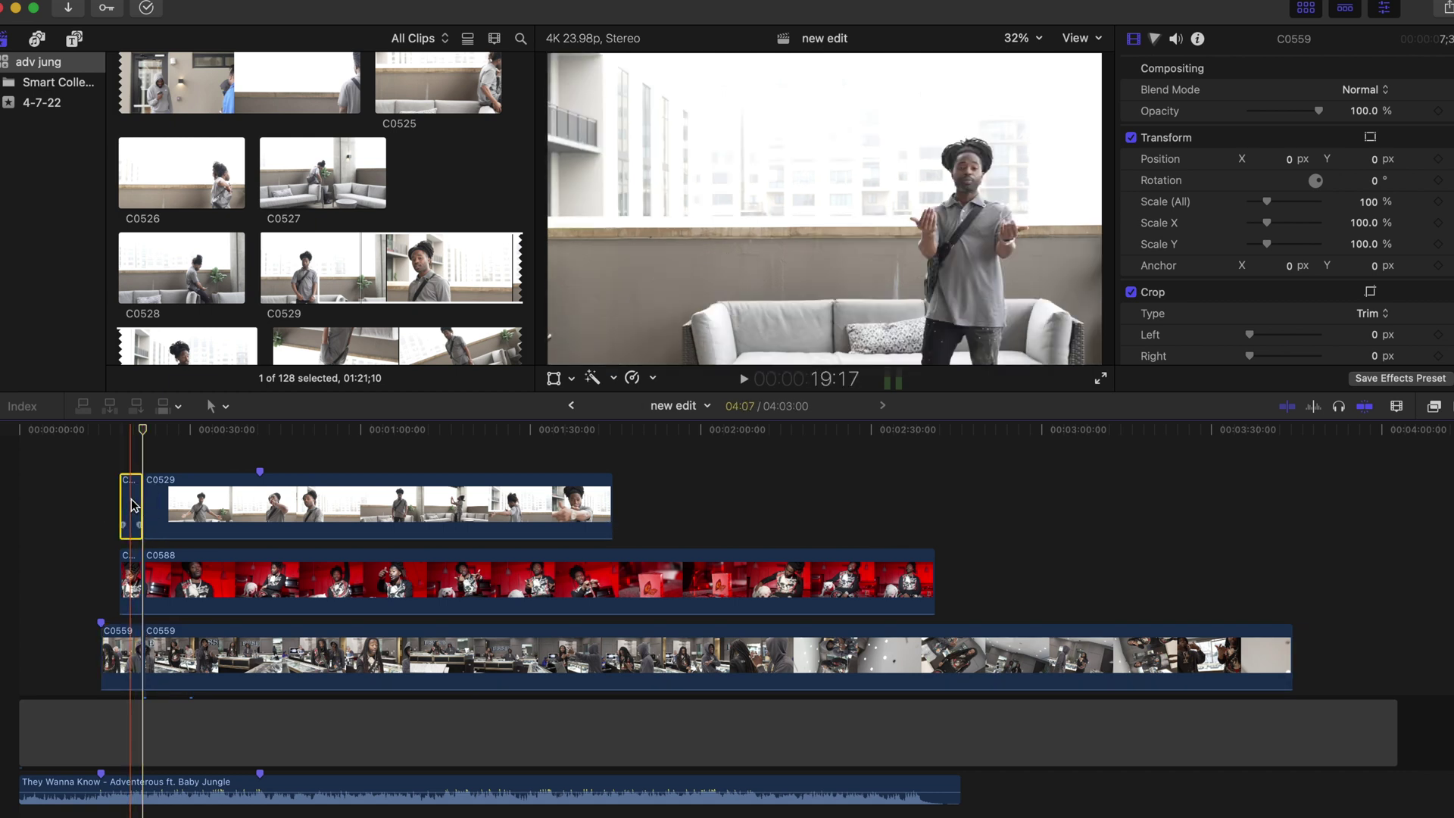
{"action": "left_click", "coordinate": [131, 433]}
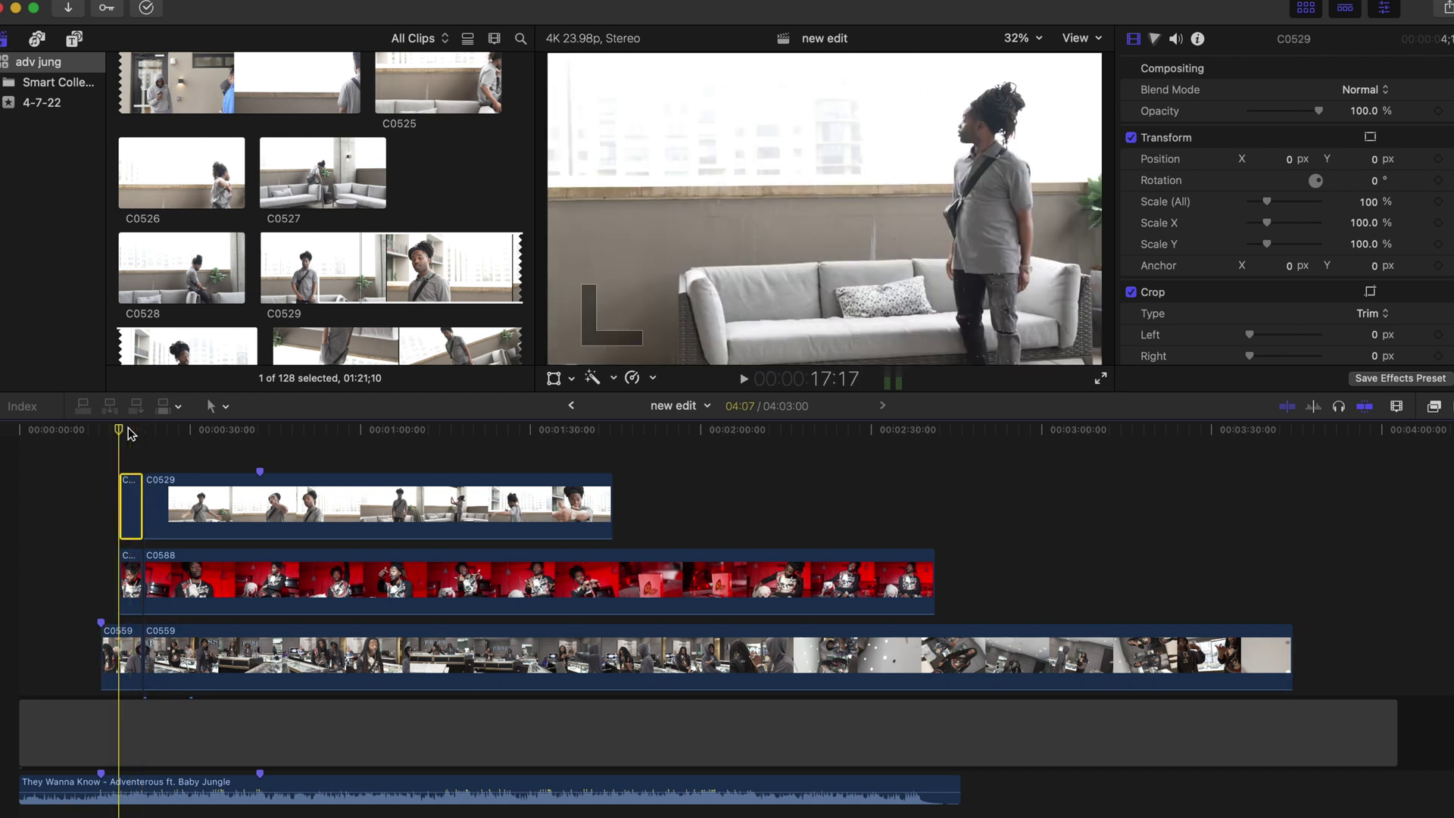
{"action": "key", "text": "v"}
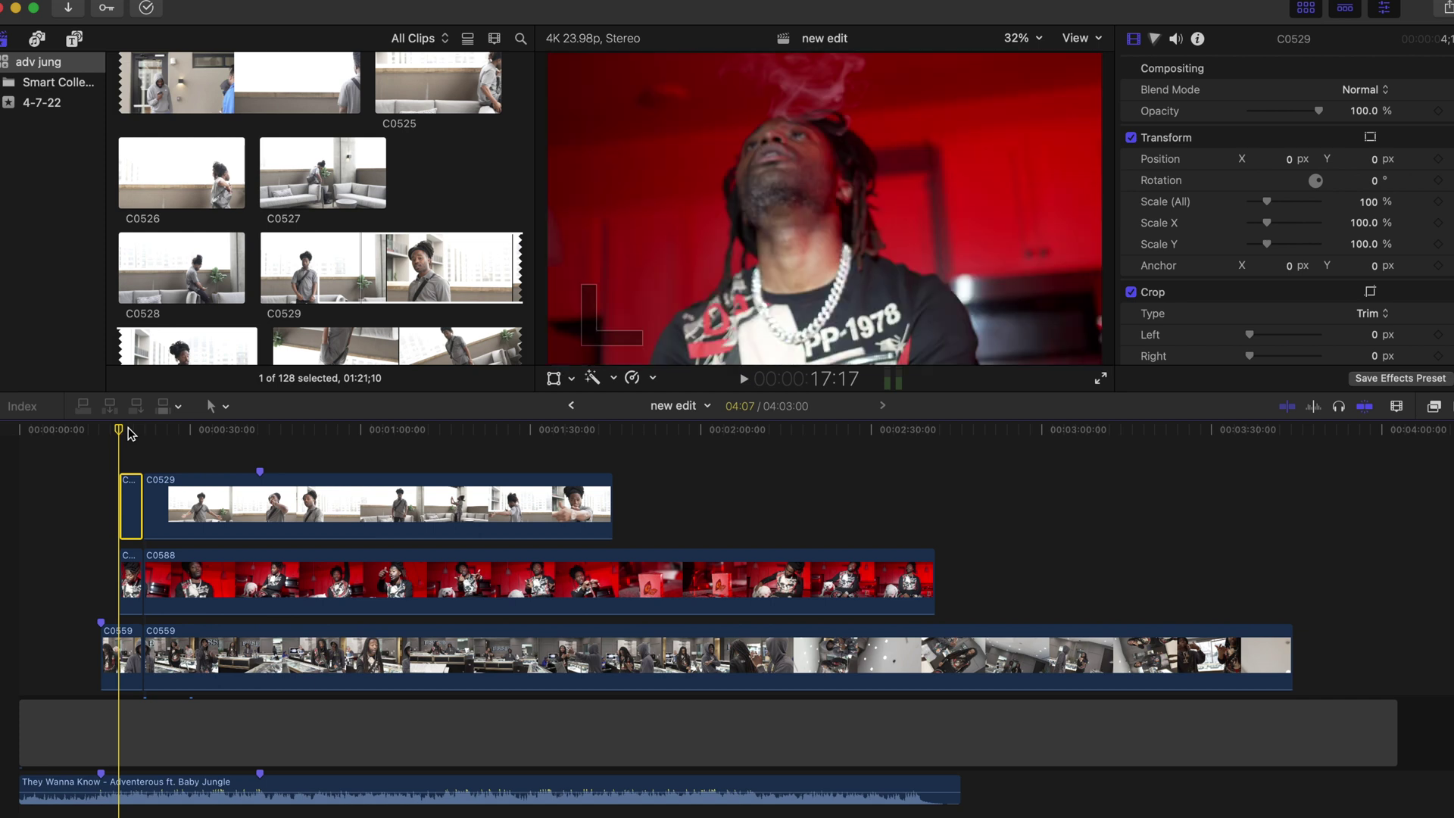
Play the opening repeatedly from the 14:09 marker to review the C0559 vocals, returning to the marker.
{"action": "left_click", "coordinate": [98, 430]}
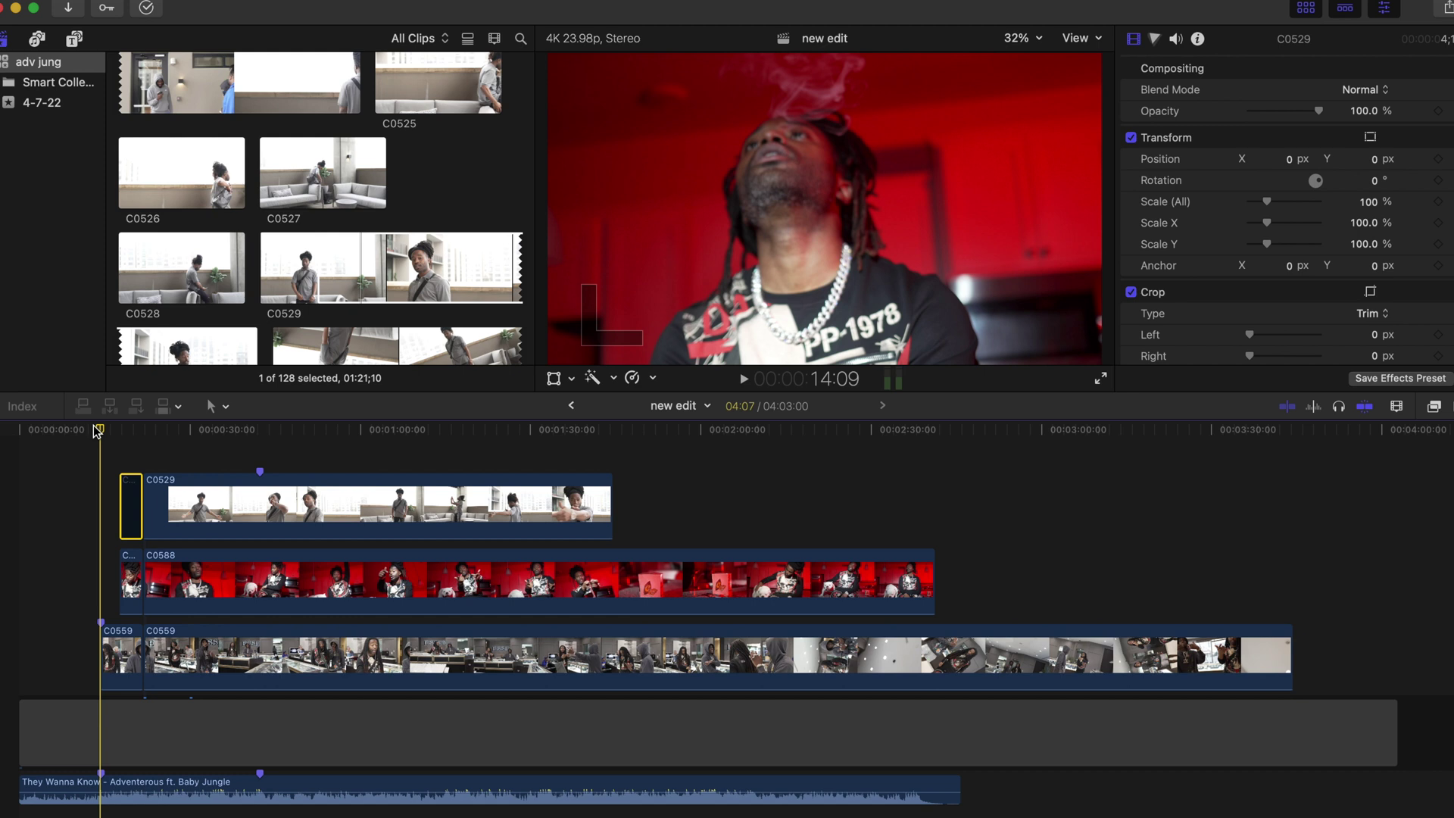
{"action": "key", "text": "space"}
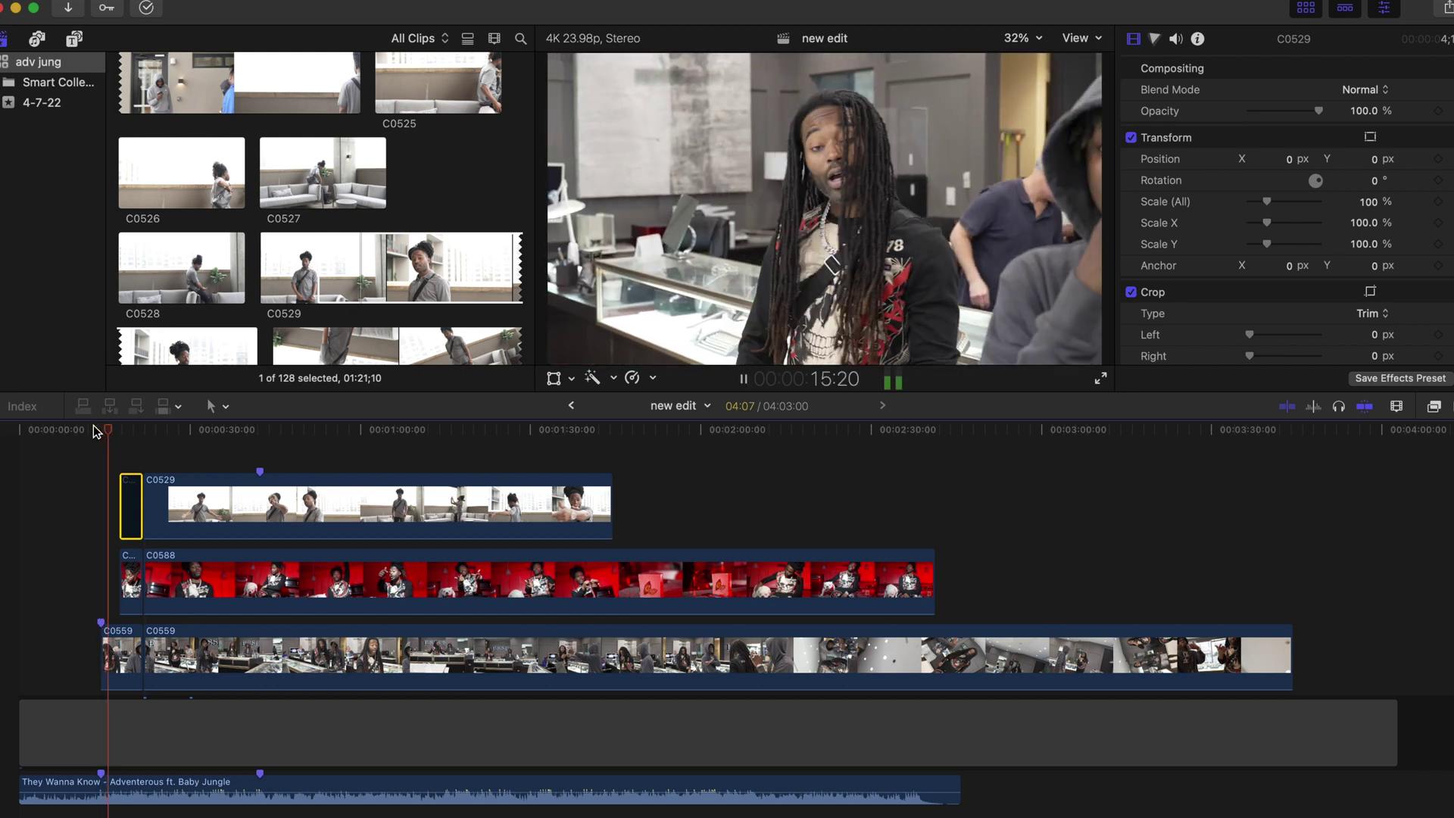
{"action": "key", "text": "space"}
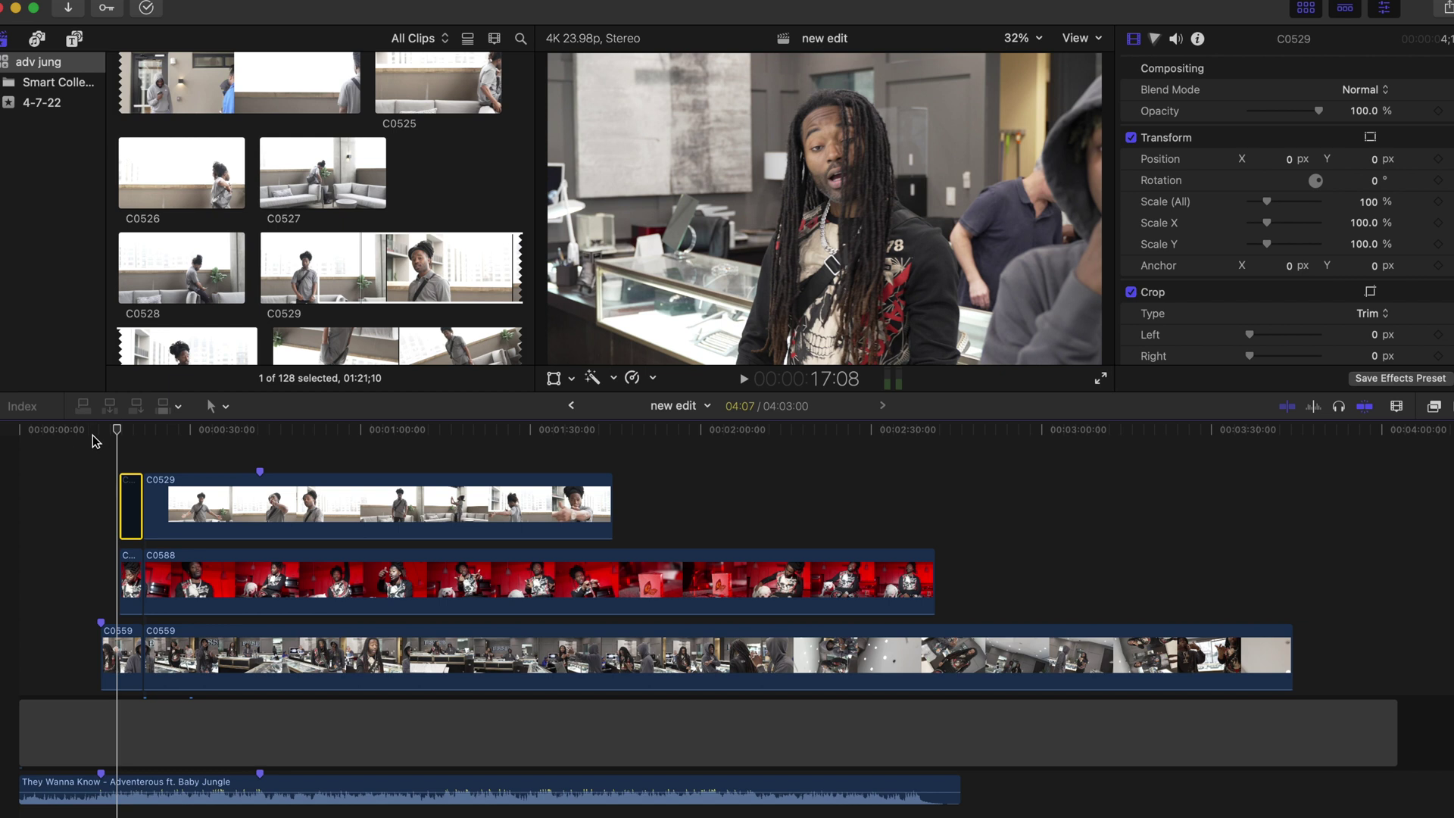
{"action": "key", "text": "Up"}
{"action": "key", "text": "space"}
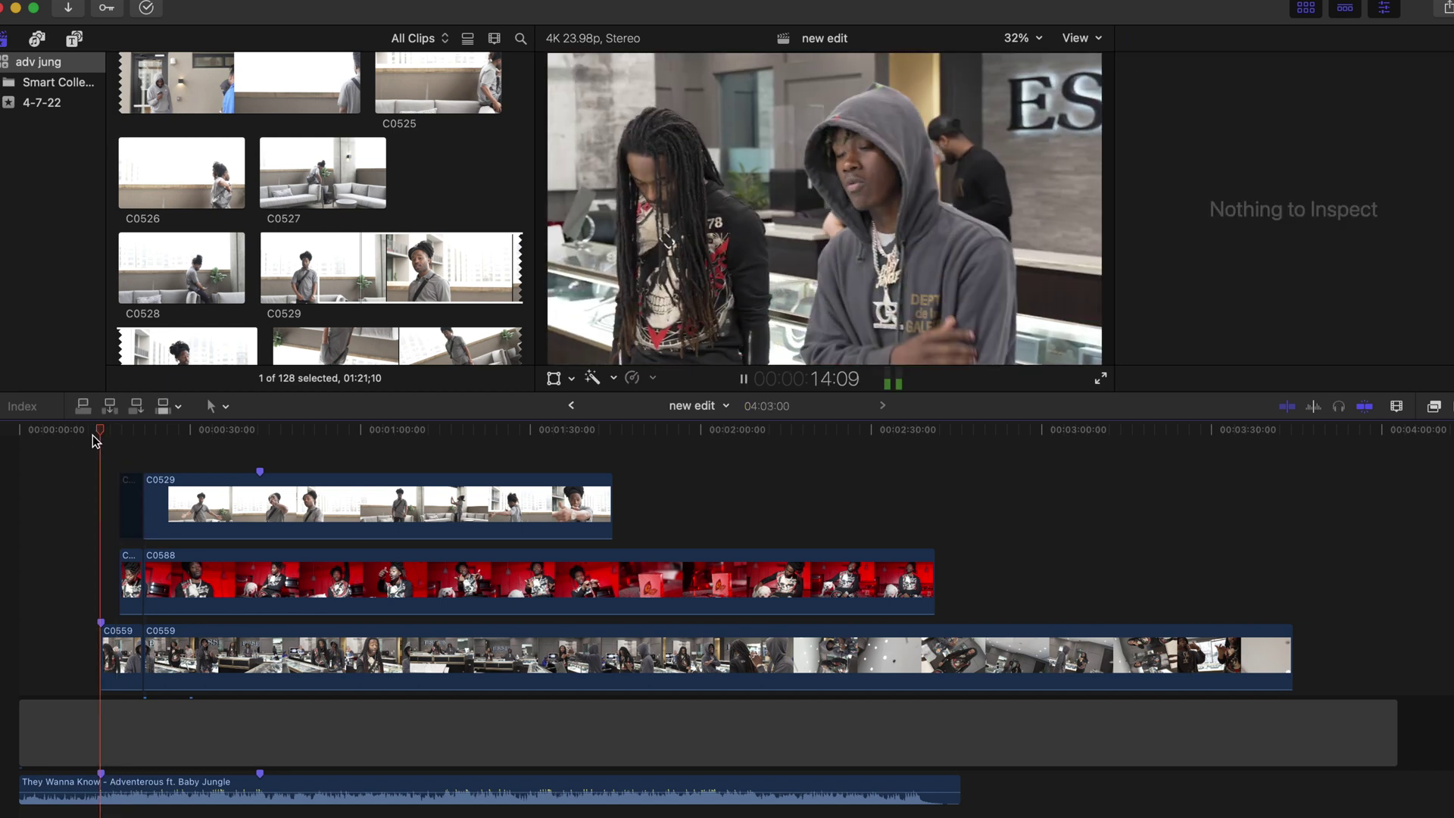
{"action": "key", "text": "space"}
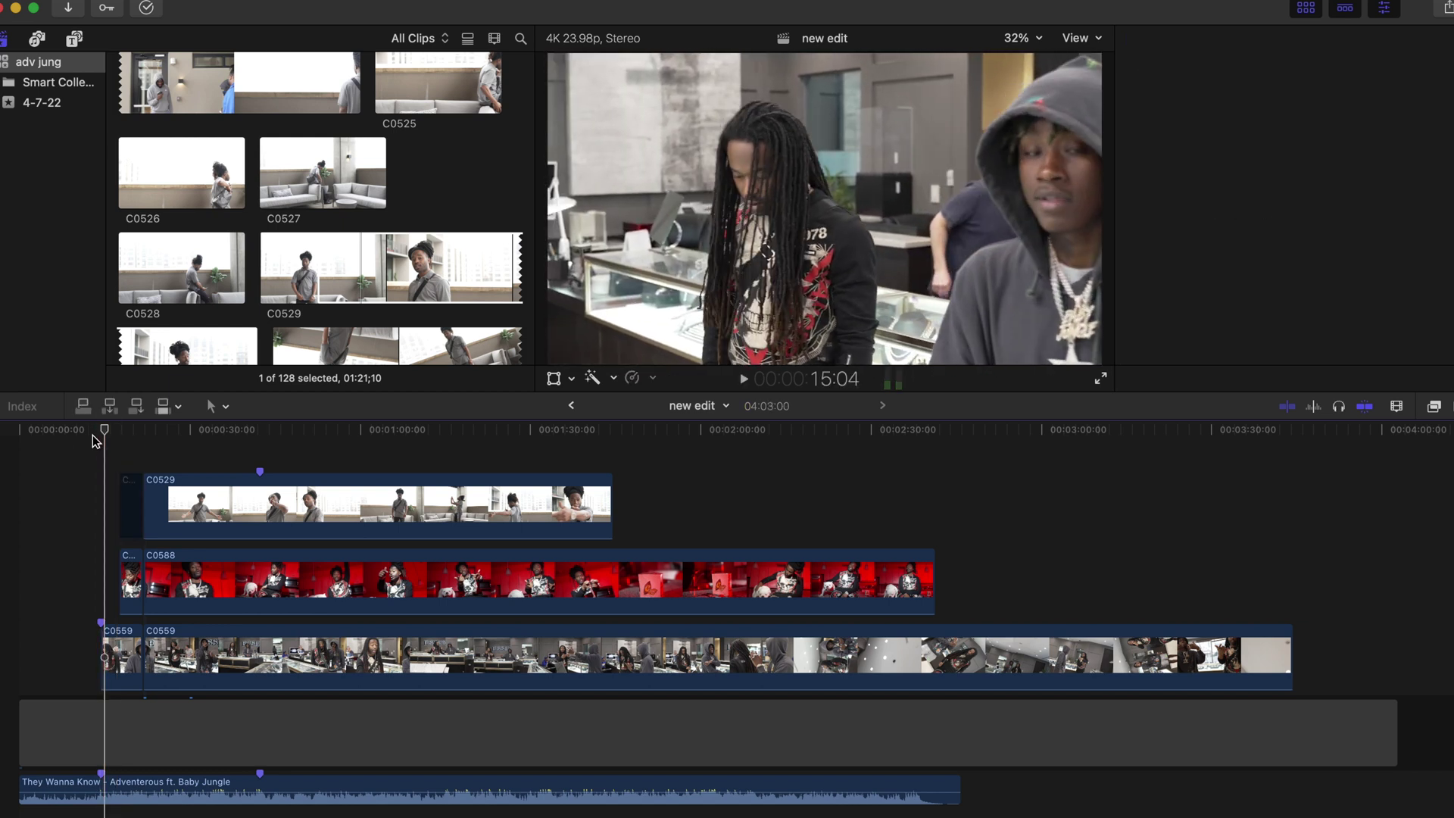
{"action": "key", "text": "Up"}
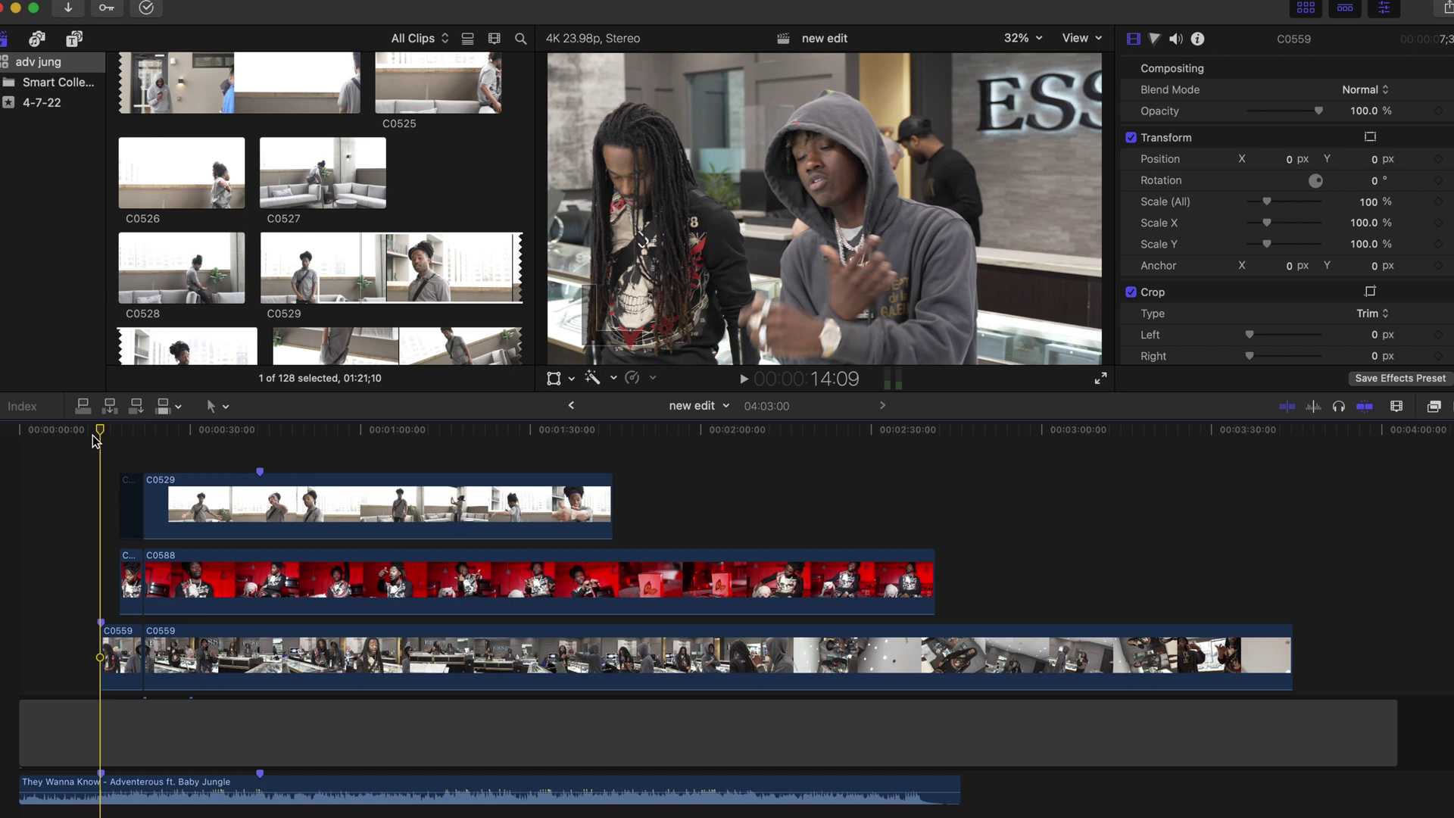
Play the opening past the switch to C0588, then delete the short C0588 segment between 17:17 and 21:22.
{"action": "key", "text": "space"}
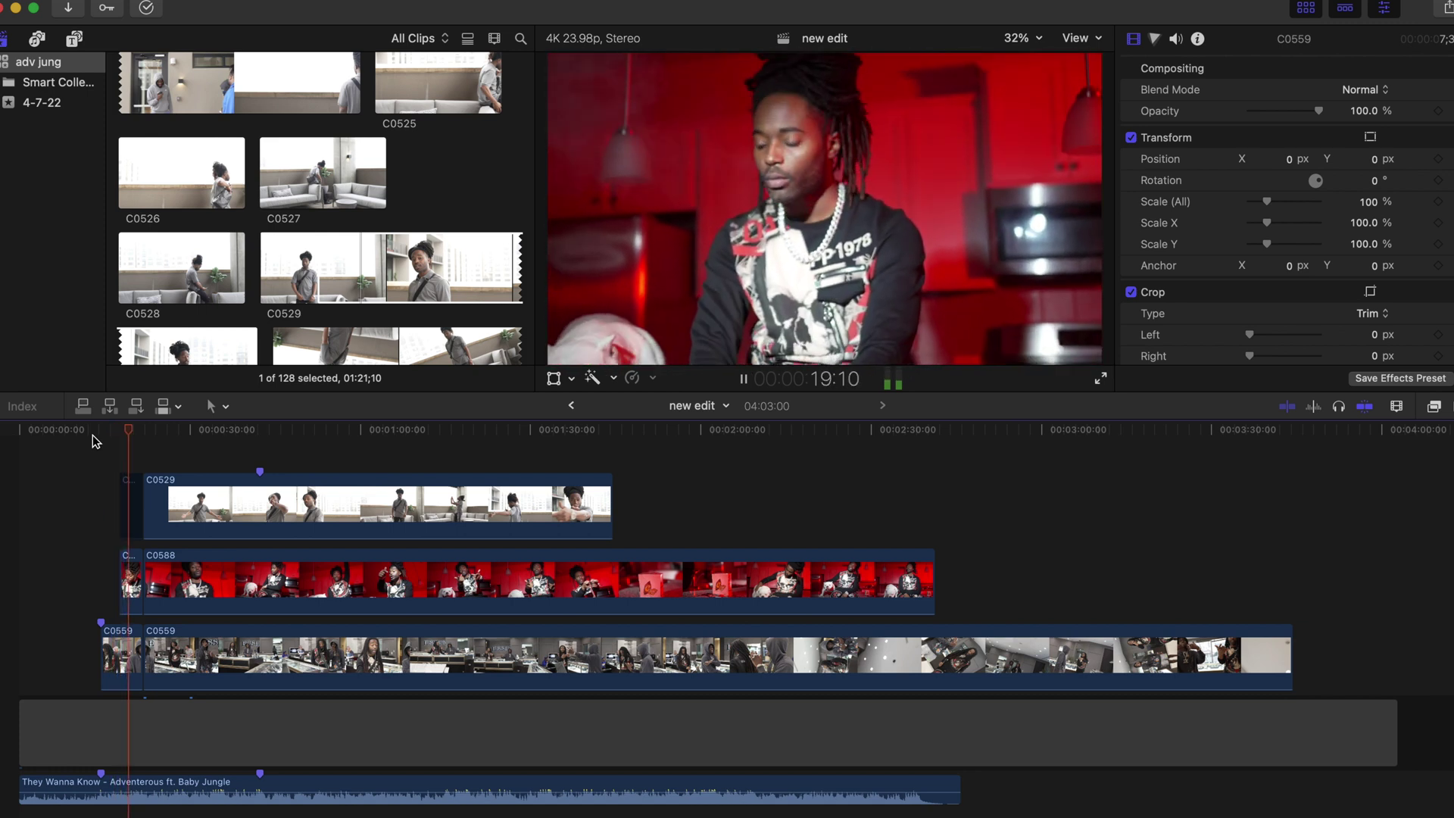
{"action": "key", "text": "space"}
{"action": "left_click", "coordinate": [133, 573]}
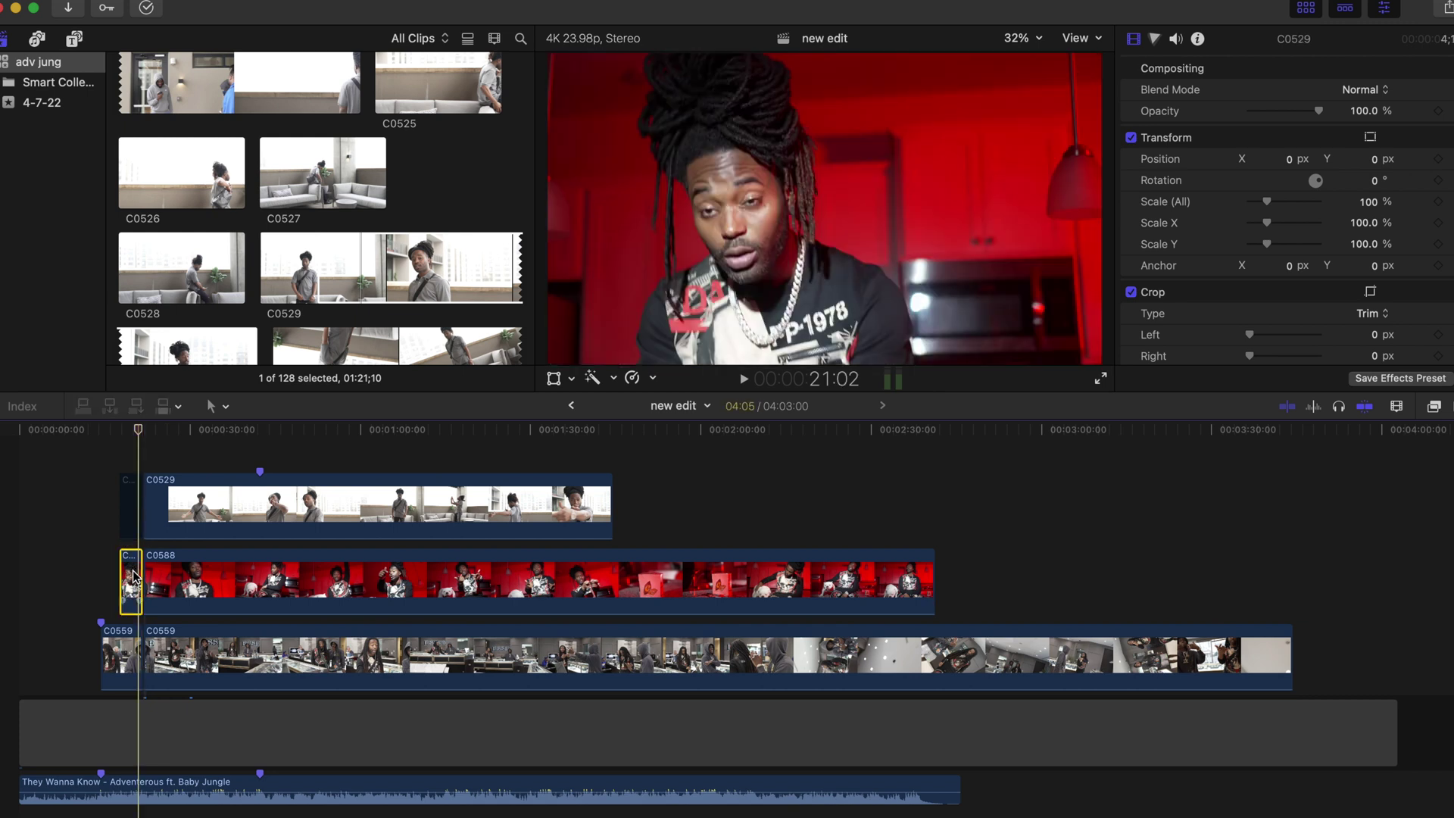
{"action": "key", "text": "Delete"}
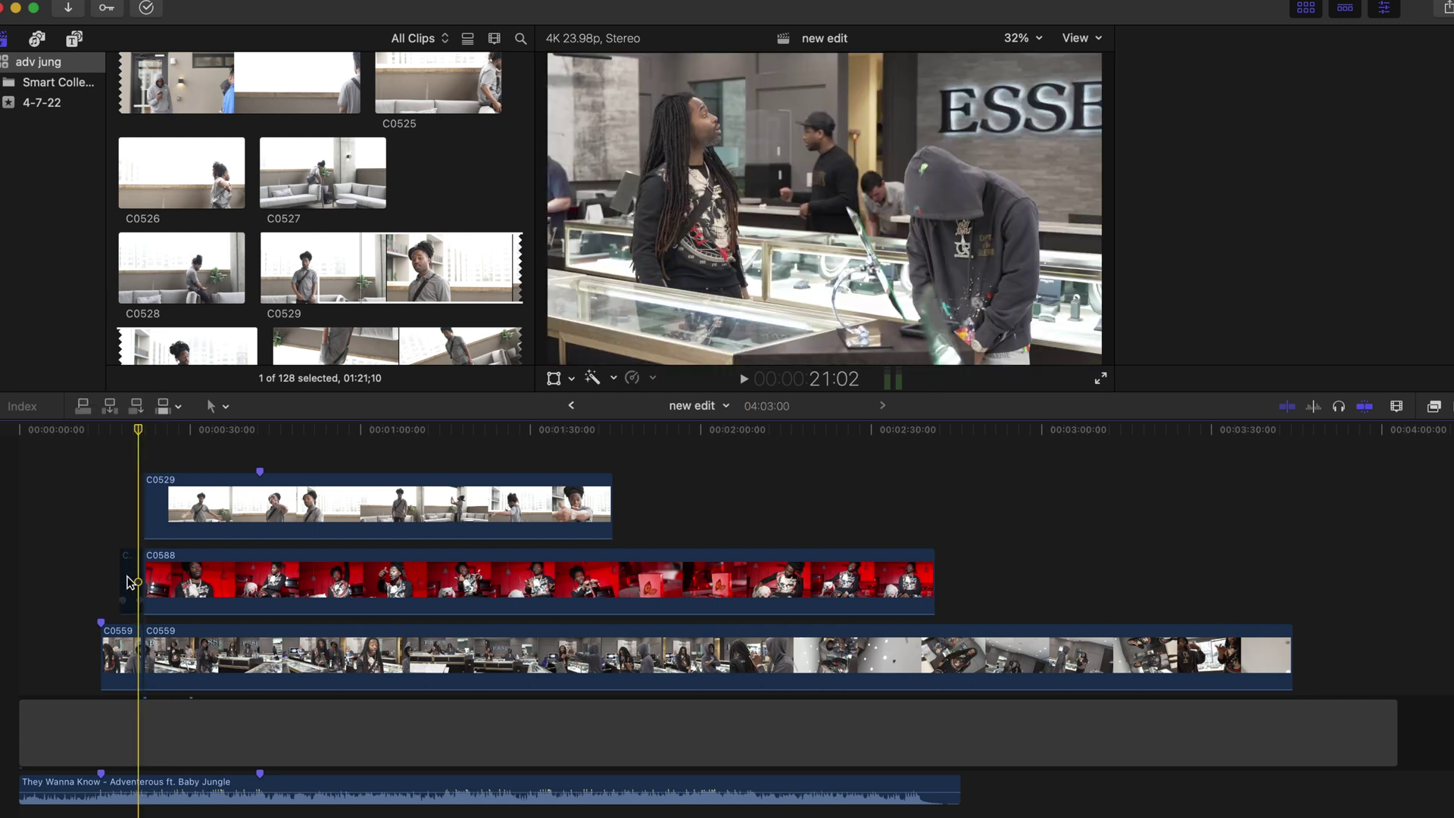
Replay the opening from 14:09, re-enable the short C0529 segment and trim the opening C0559 segment to end at 17:15.
{"action": "left_click", "coordinate": [101, 535]}
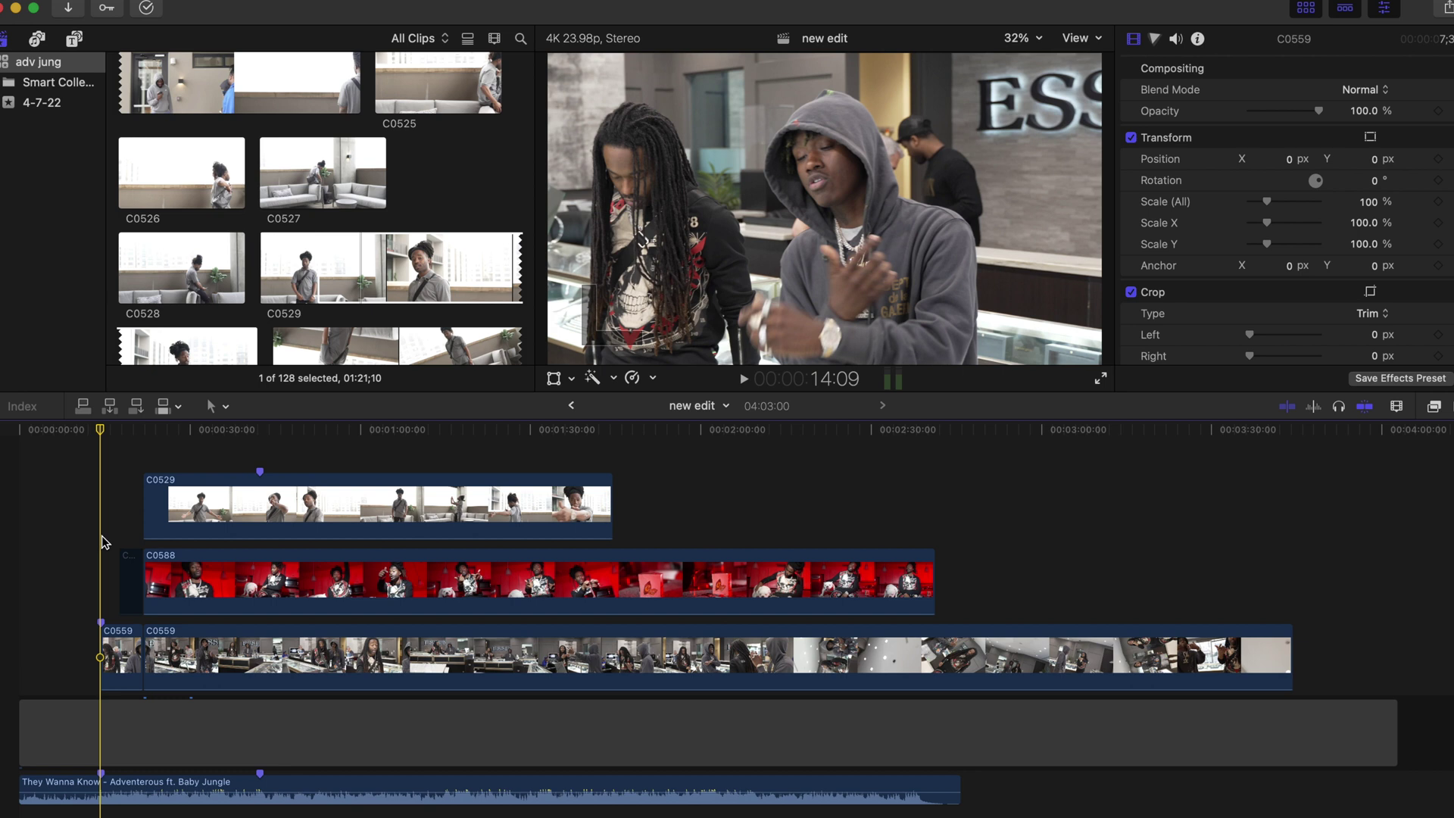
{"action": "key", "text": "space"}
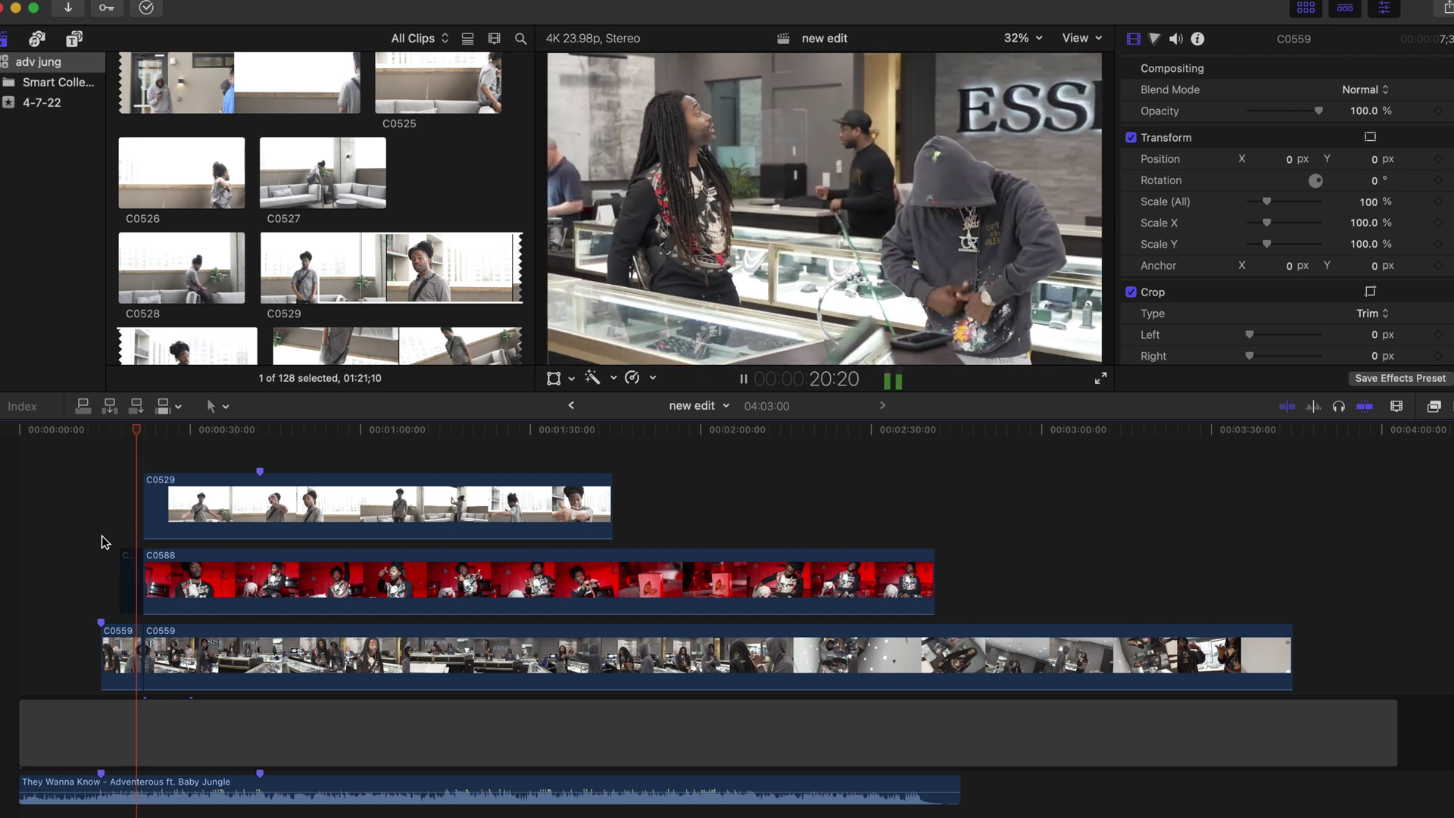
{"action": "key", "text": "space"}
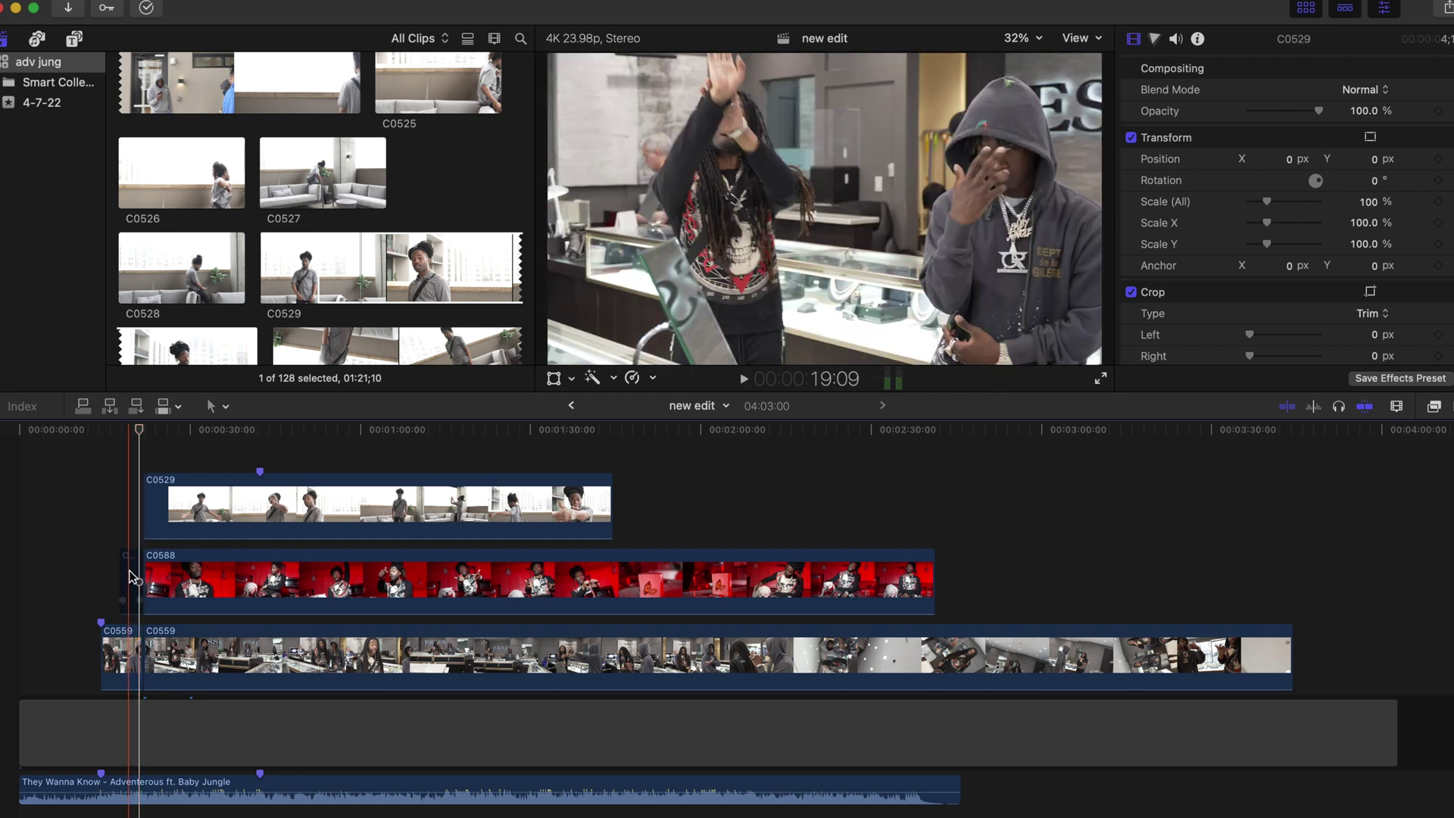
{"action": "left_click", "coordinate": [126, 580]}
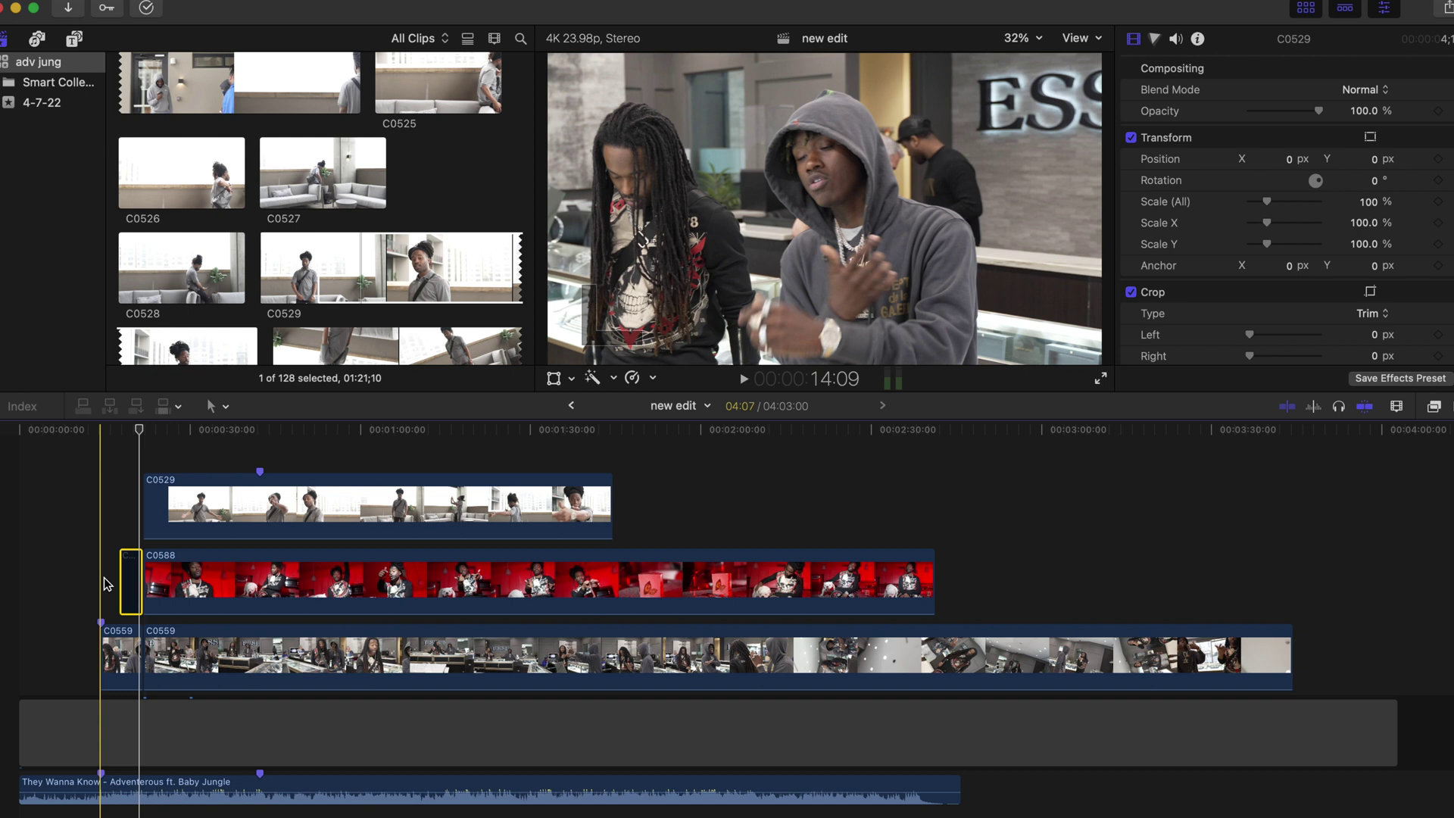
{"action": "key", "text": "space"}
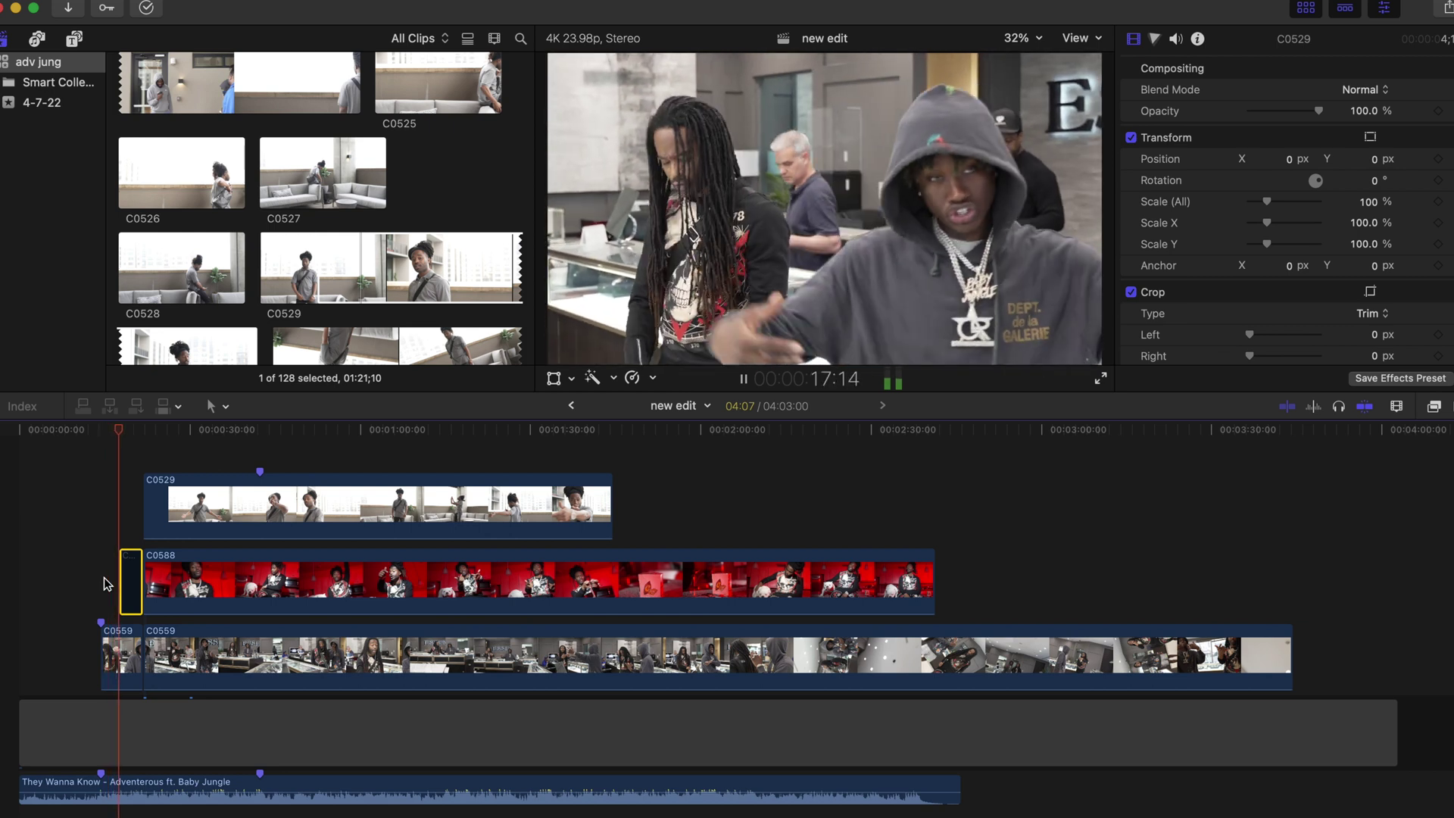
{"action": "key", "text": "space"}
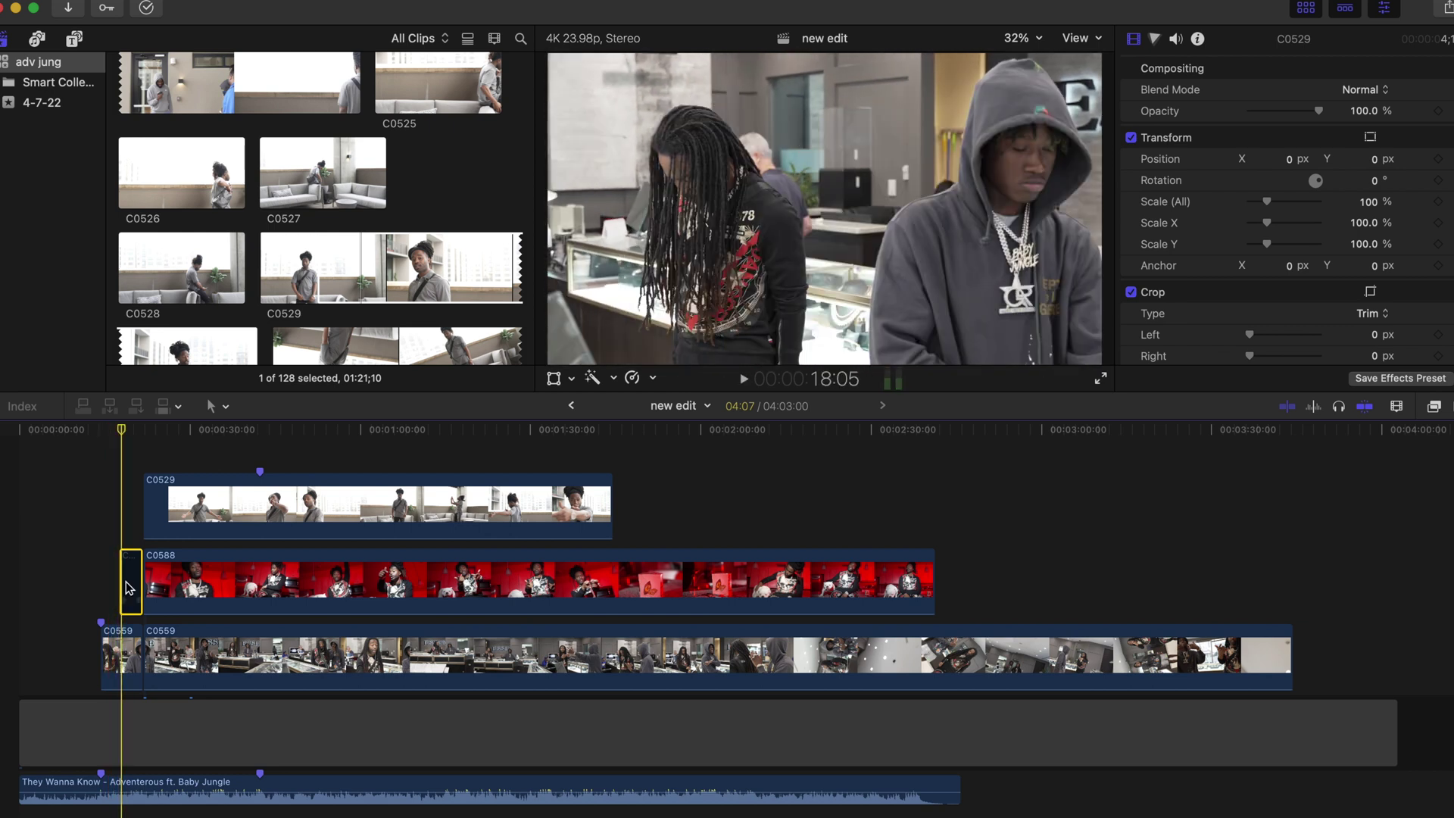
{"action": "left_click", "coordinate": [138, 631]}
{"action": "left_click_drag", "start_coordinate": [139, 633], "coordinate": [120, 640]}
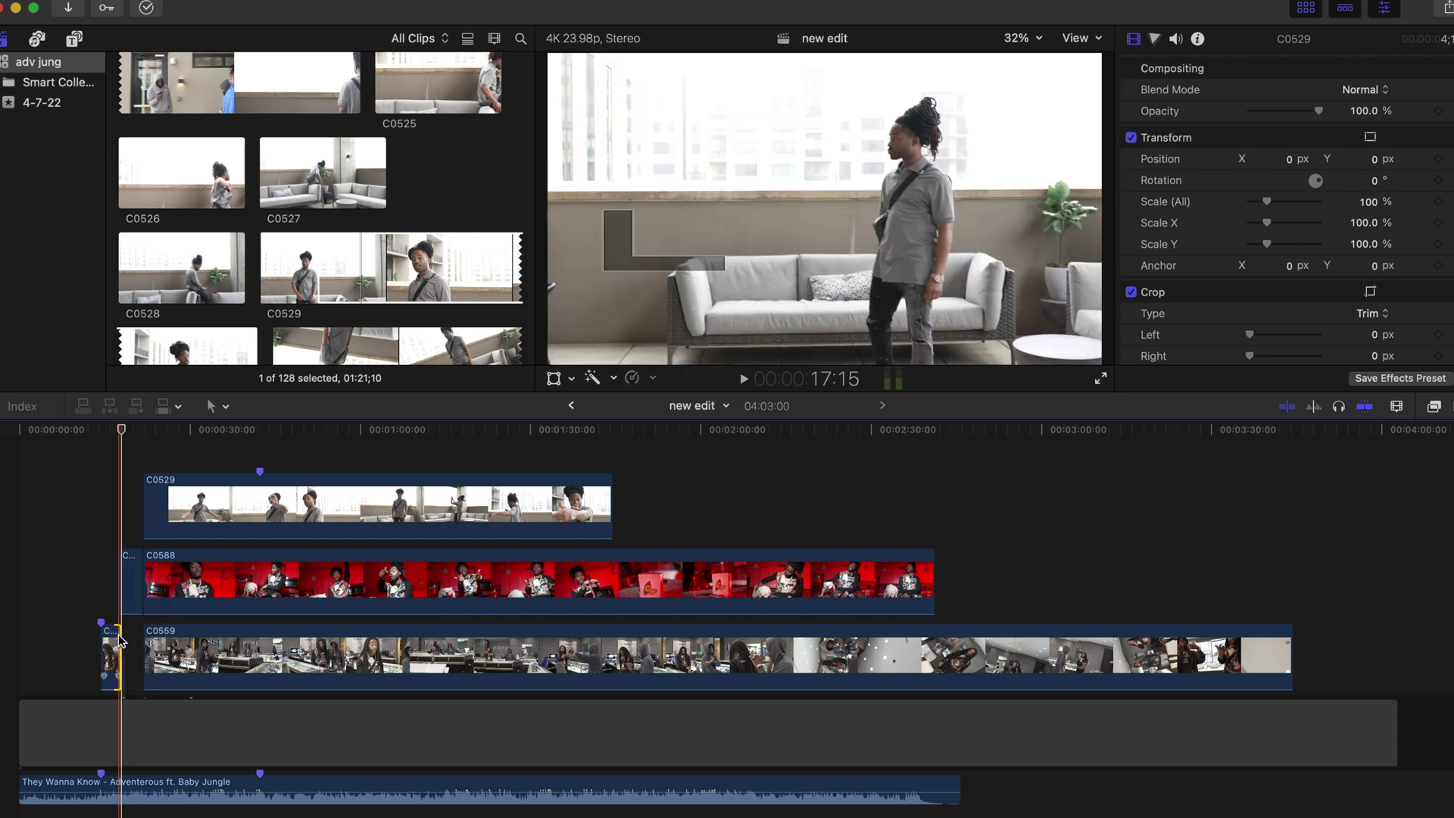
{"action": "left_click", "coordinate": [119, 638]}
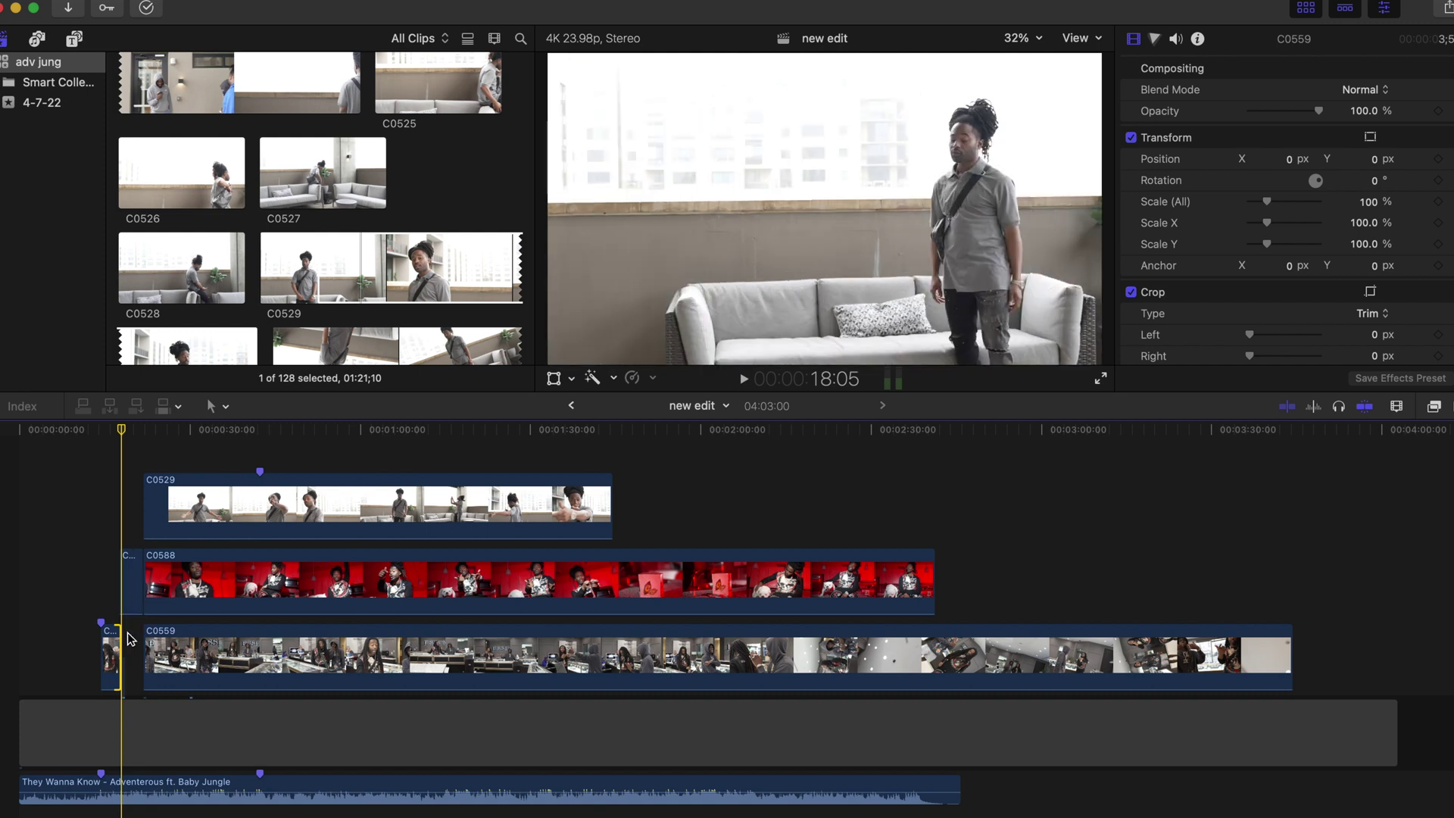
{"action": "left_click_drag", "start_coordinate": [127, 646], "coordinate": [139, 659]}
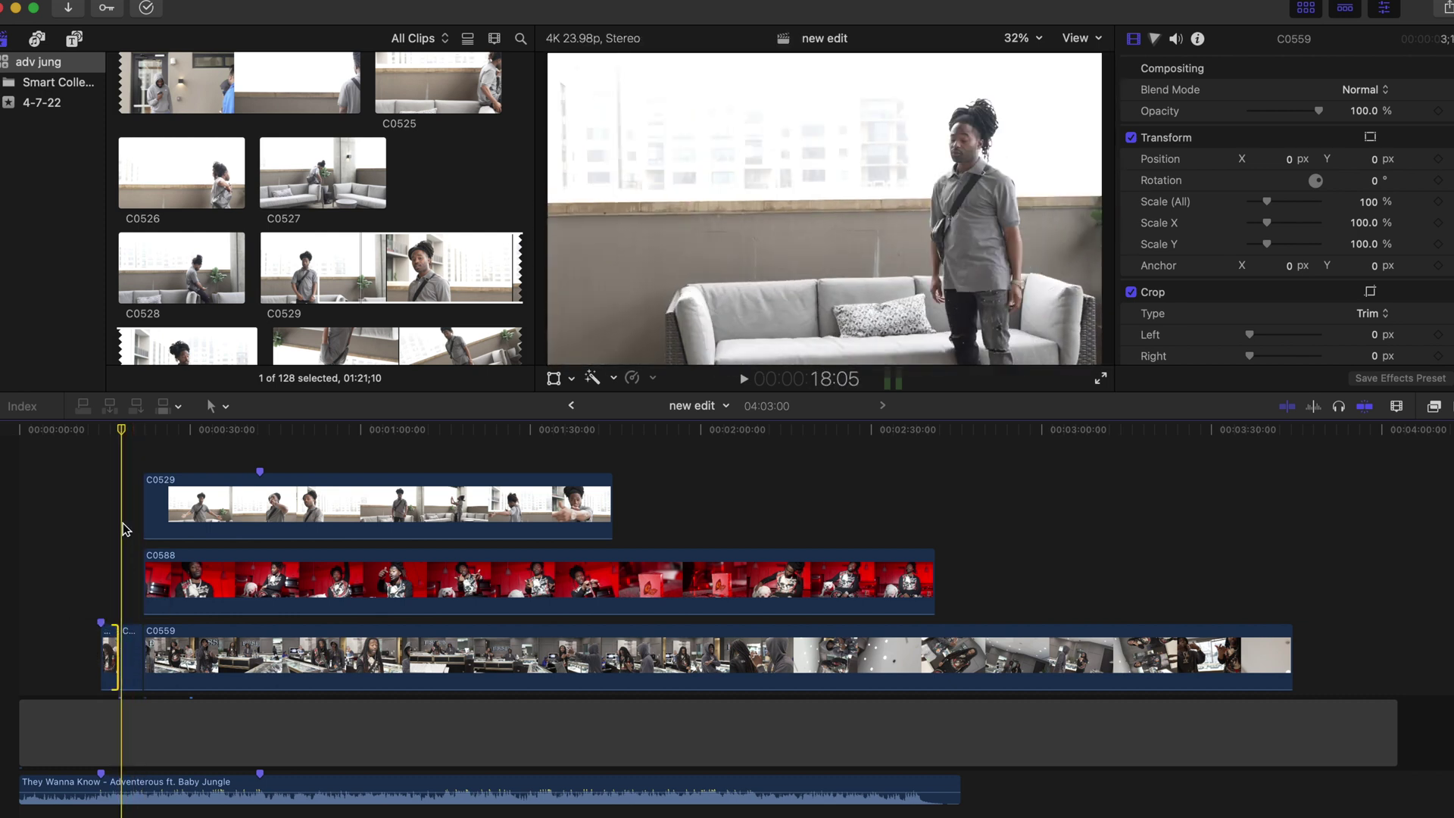
Play the edited opening through to 24:11 and cut C0529, C0588 and C0559 at that point.
{"action": "left_click", "coordinate": [89, 429]}
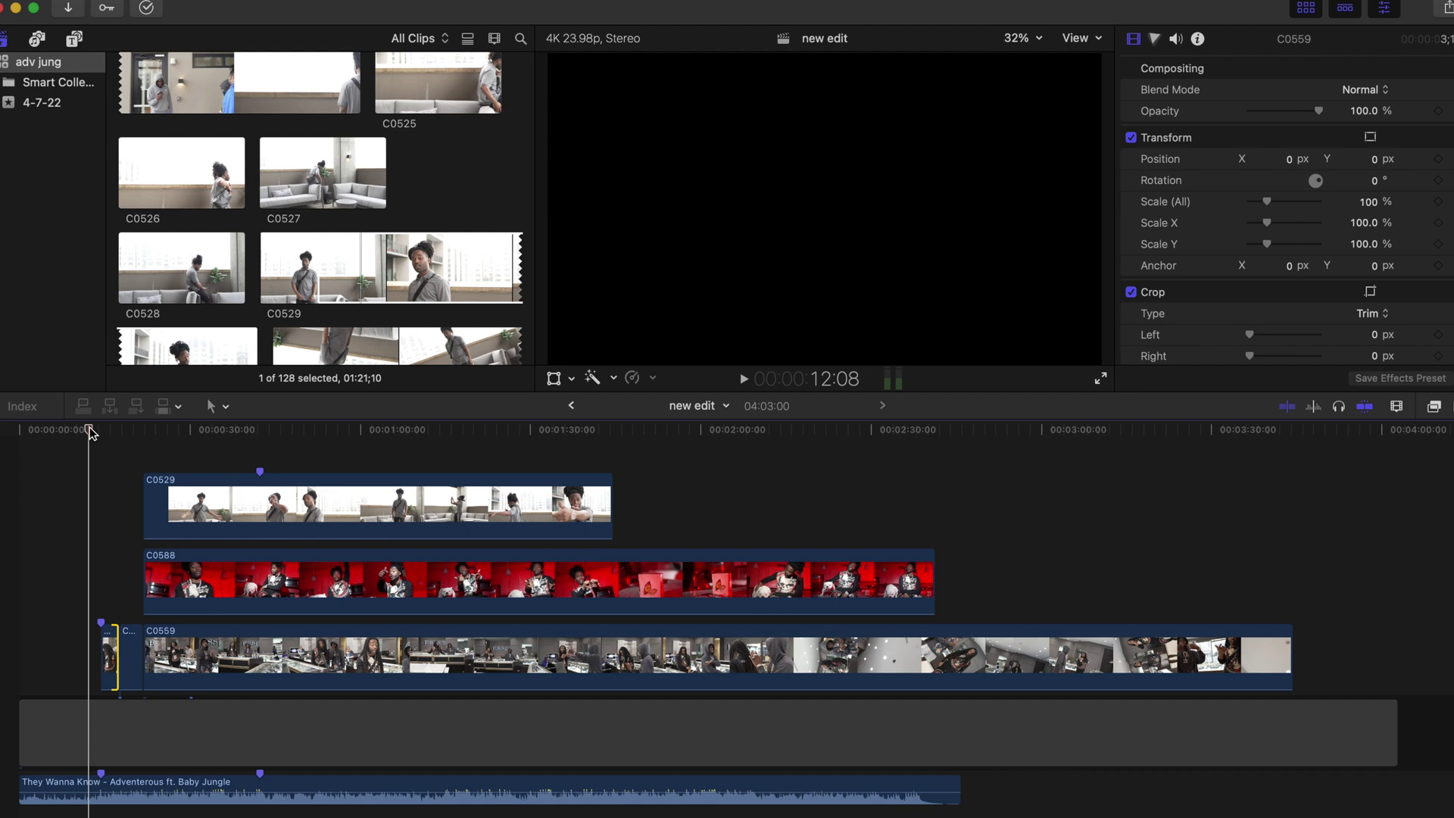
{"action": "key", "text": "space"}
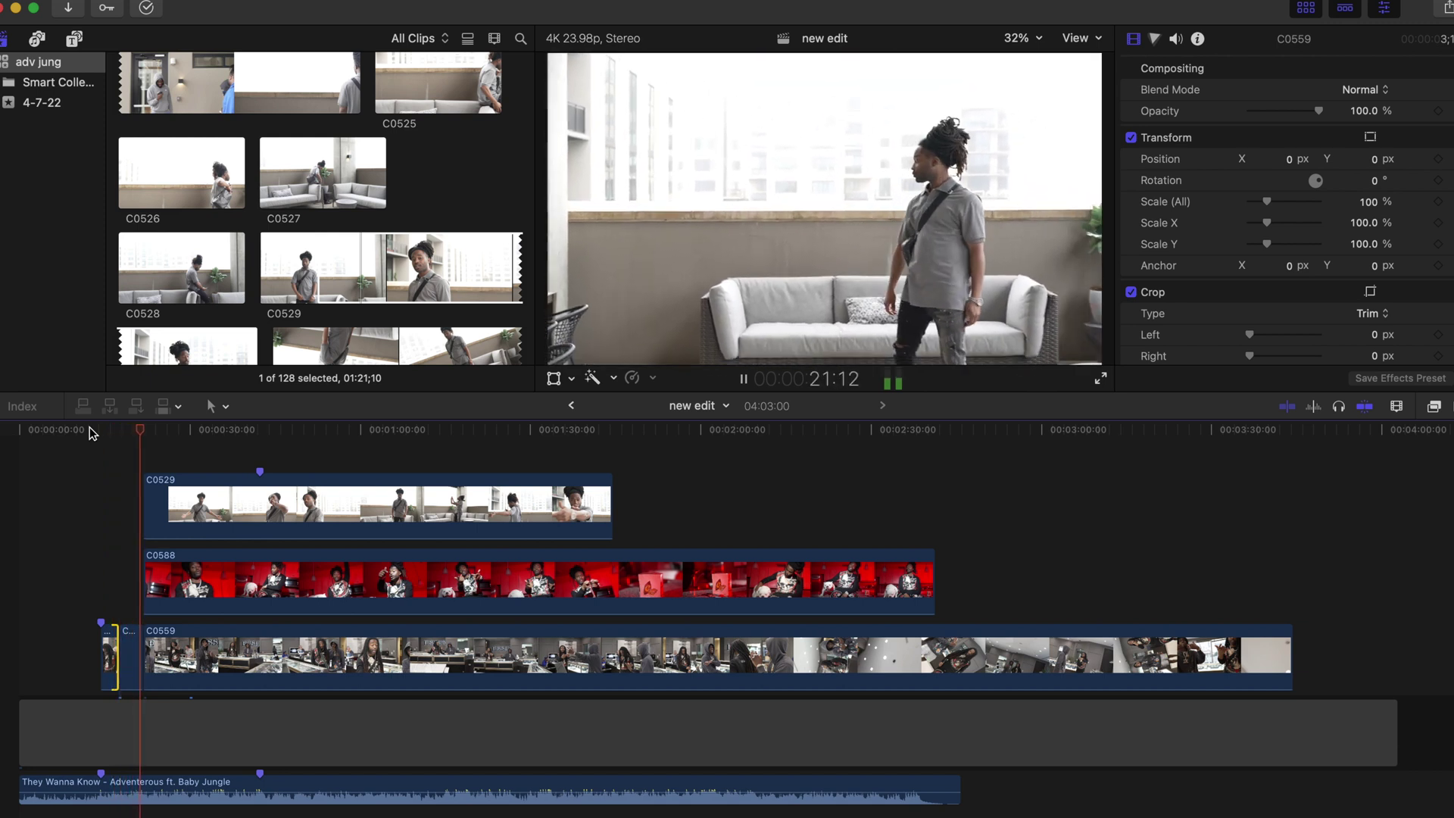
{"action": "key", "text": "space"}
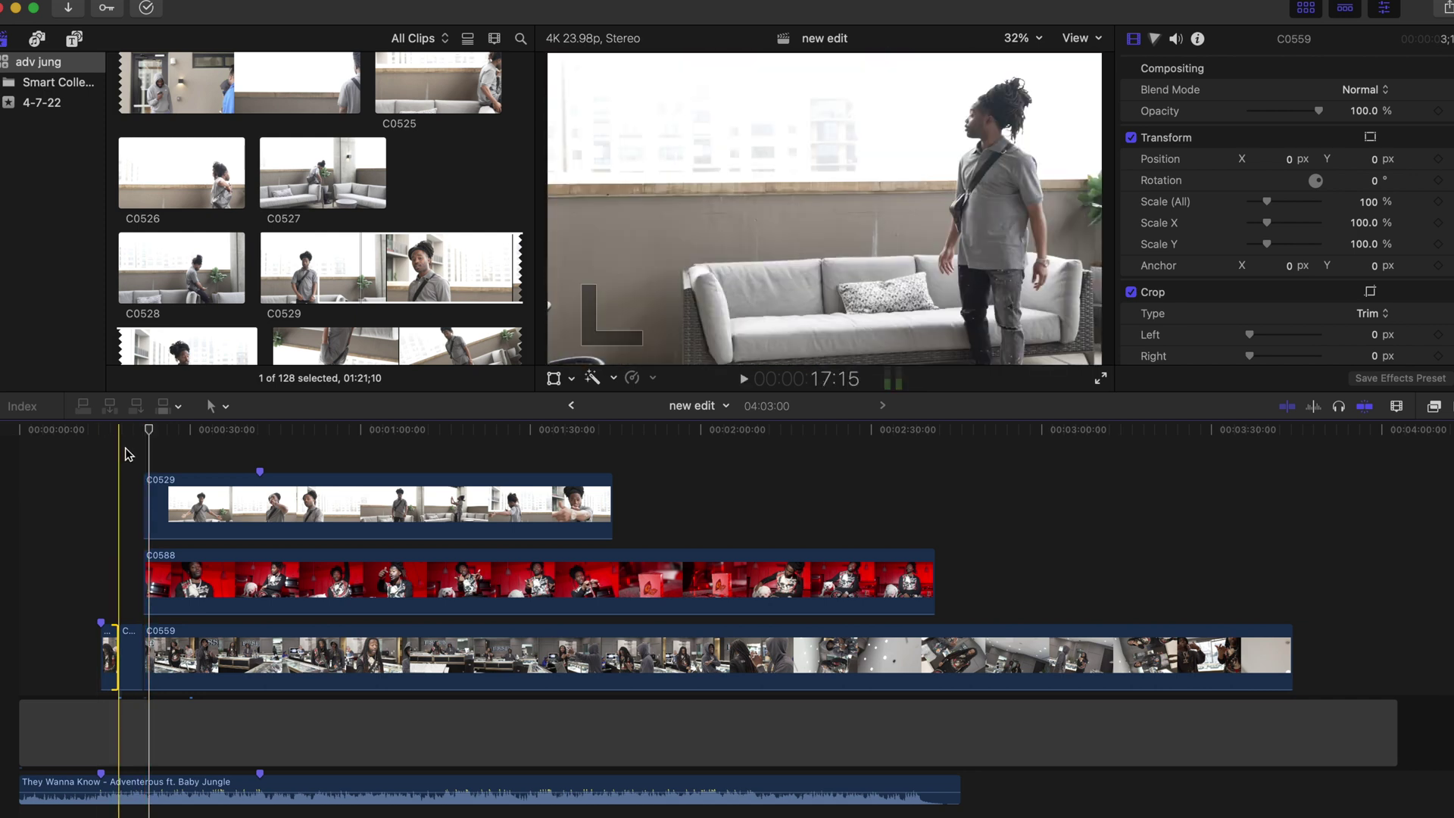
{"action": "key", "text": "space"}
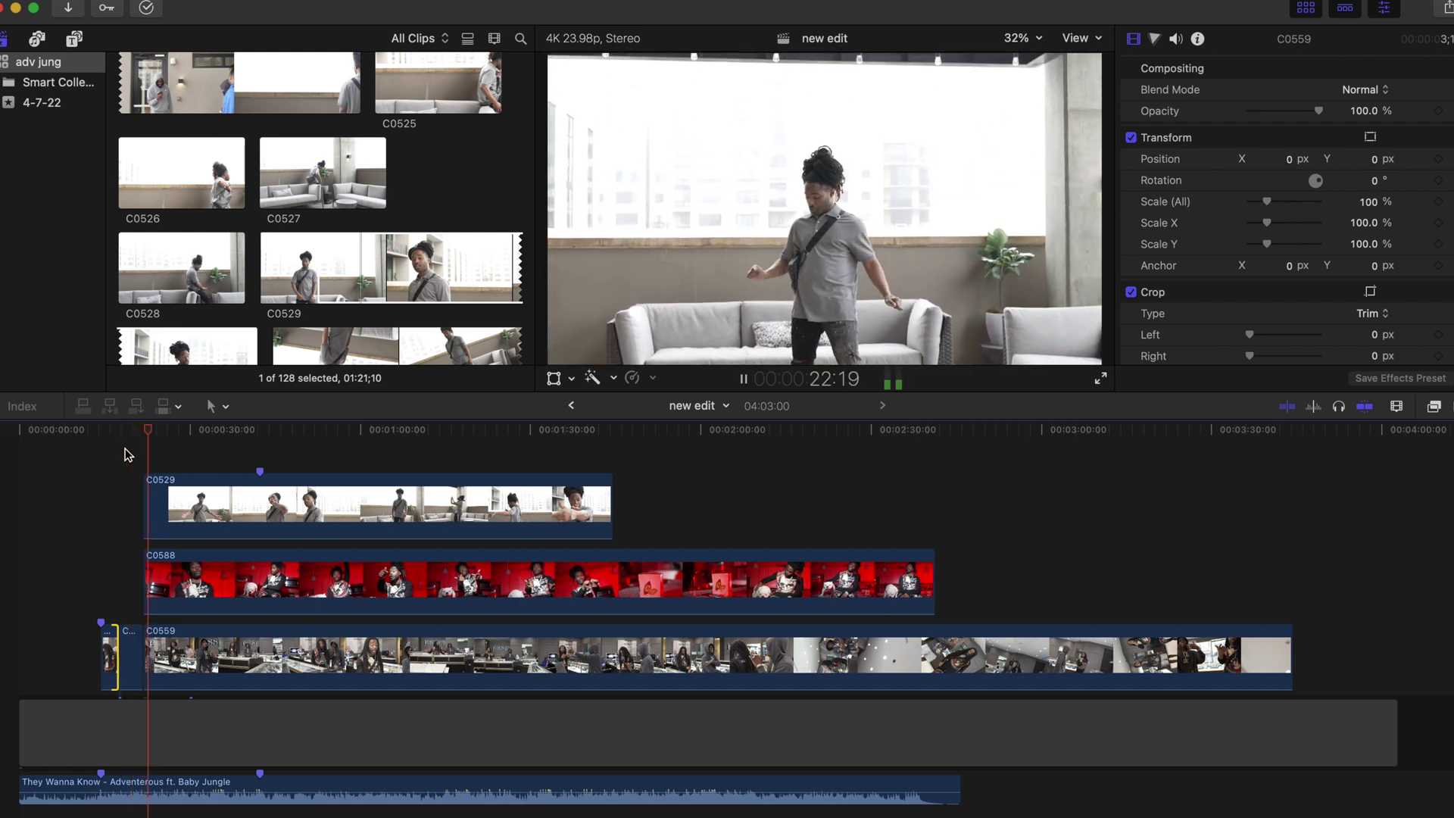
{"action": "key", "text": "space"}
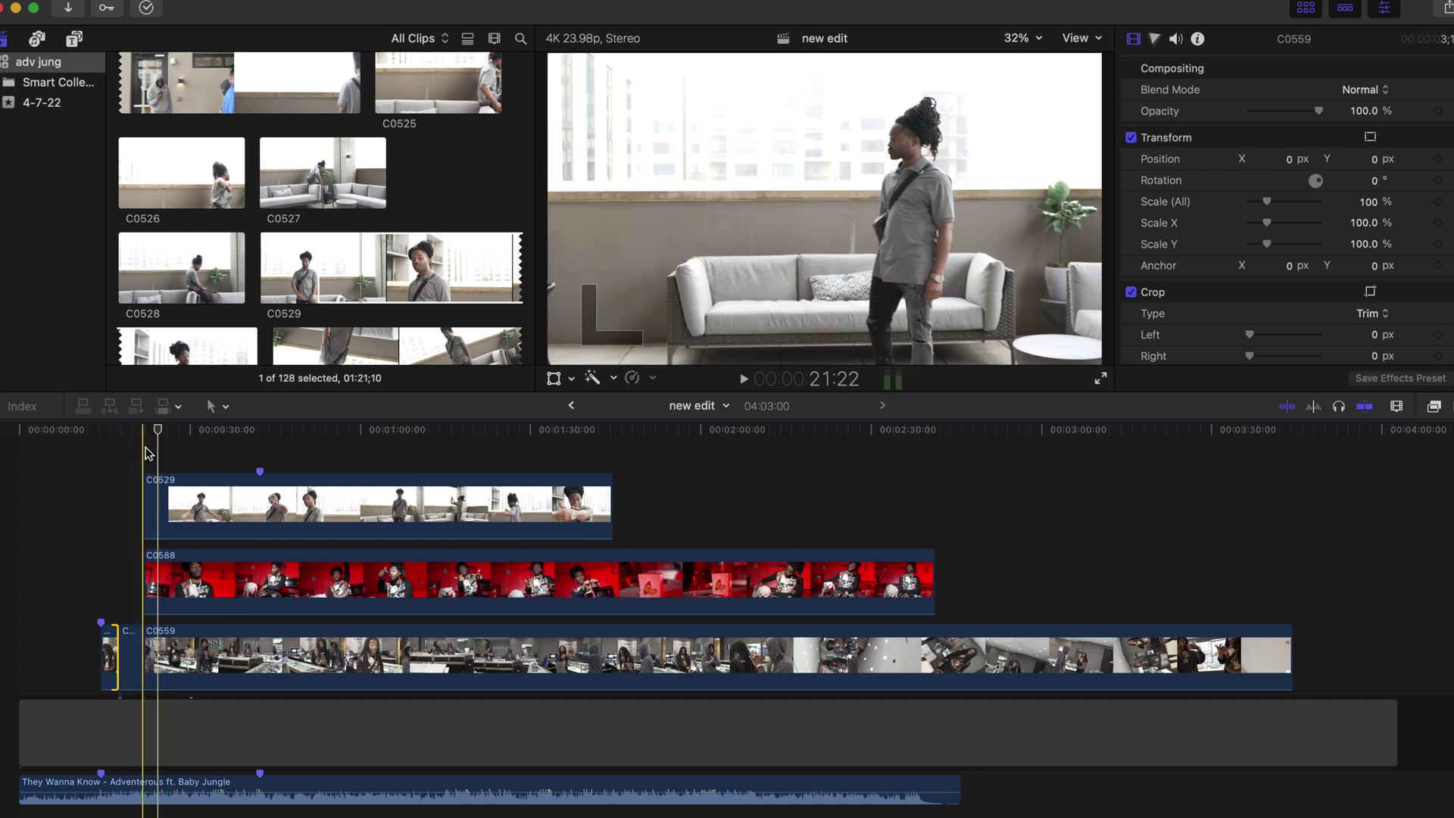
{"action": "left_click", "coordinate": [145, 447]}
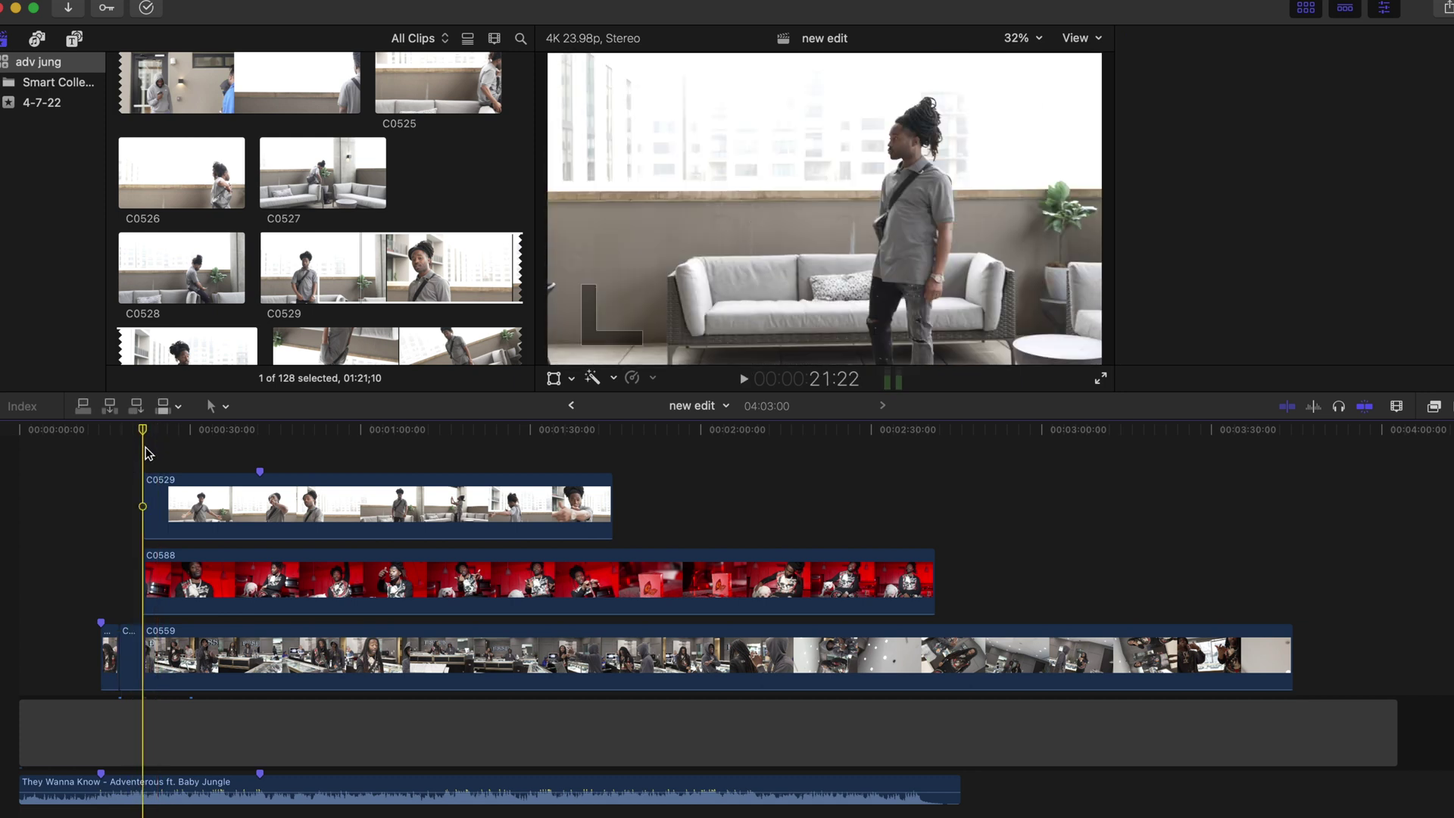
{"action": "key", "text": "space"}
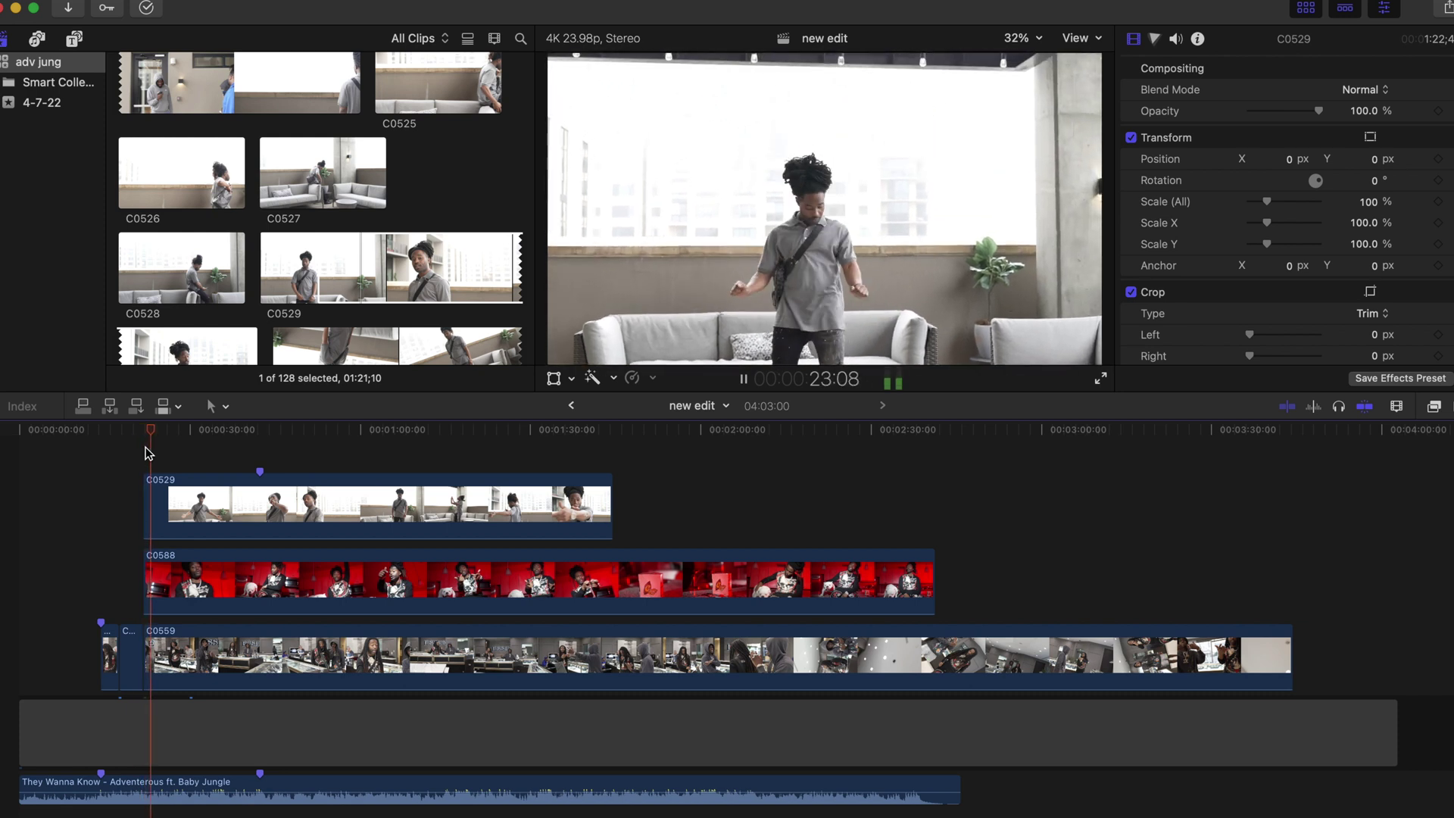
{"action": "key", "text": "space"}
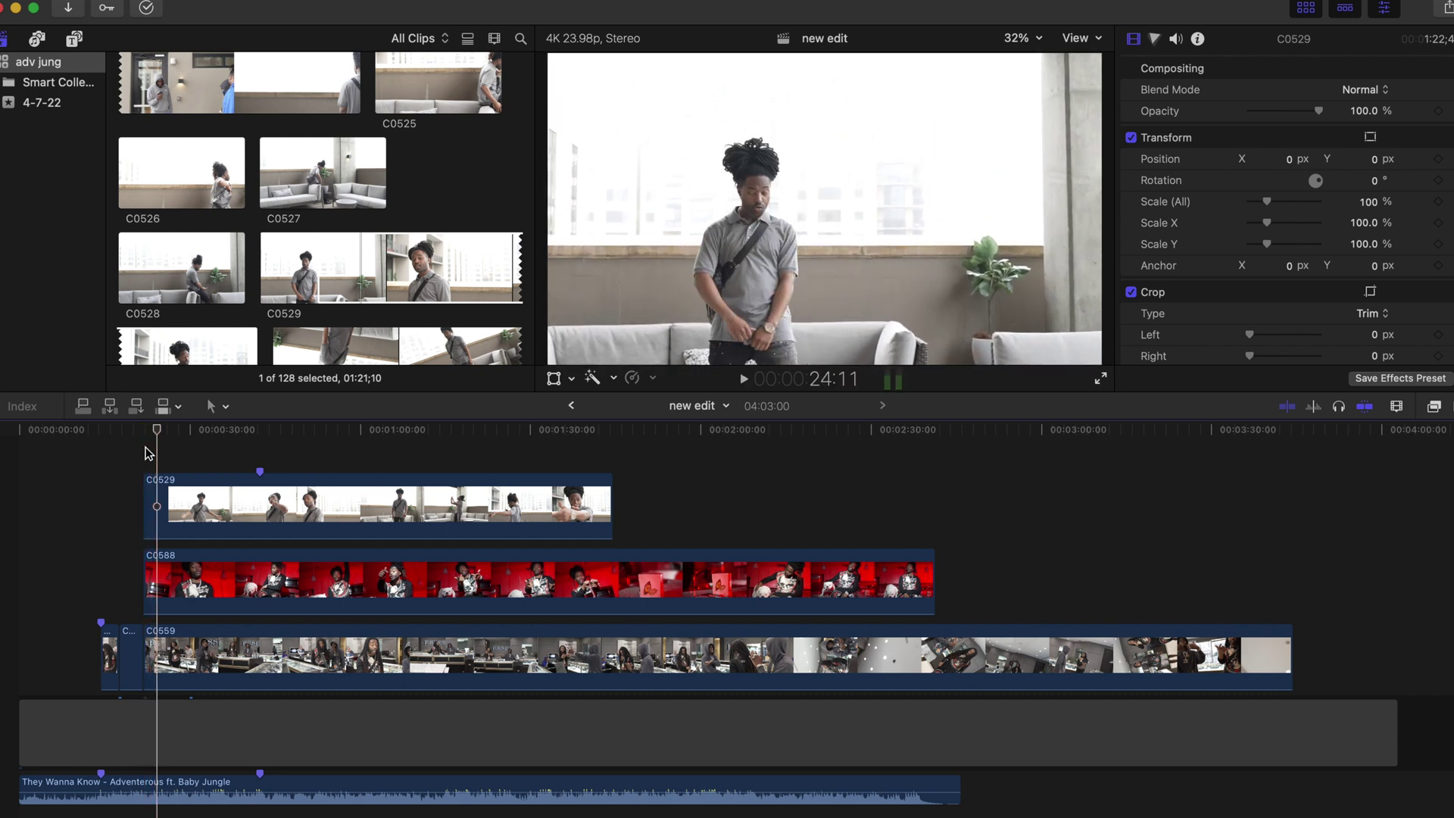
{"action": "left_click", "coordinate": [161, 496]}
{"action": "left_click", "coordinate": [162, 571]}
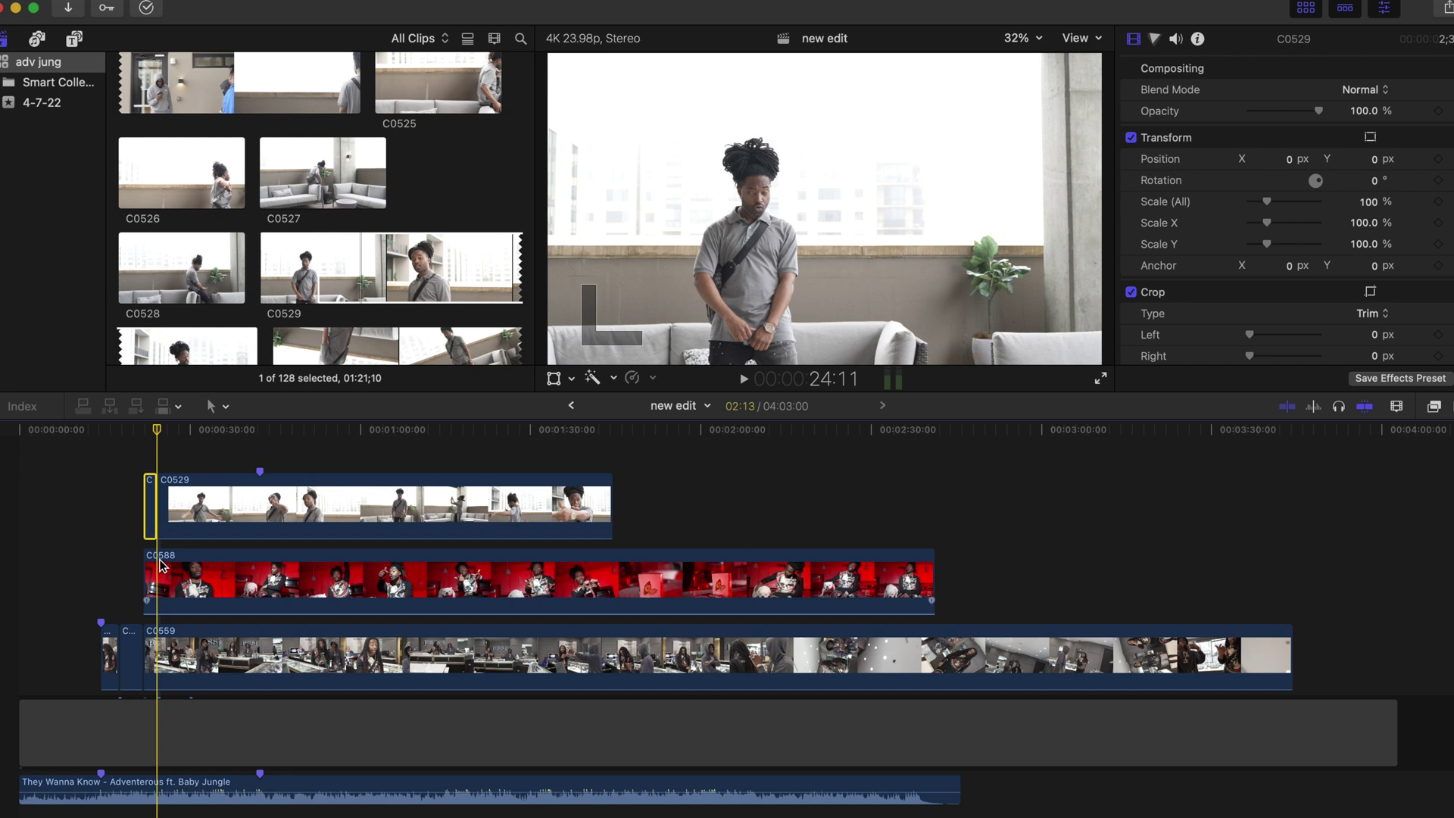
{"action": "left_click", "coordinate": [160, 643]}
Disable the short C0529 segment between 21:22 and 24:11 and preview the shot beneath from 17:15.
{"action": "left_click", "coordinate": [150, 521]}
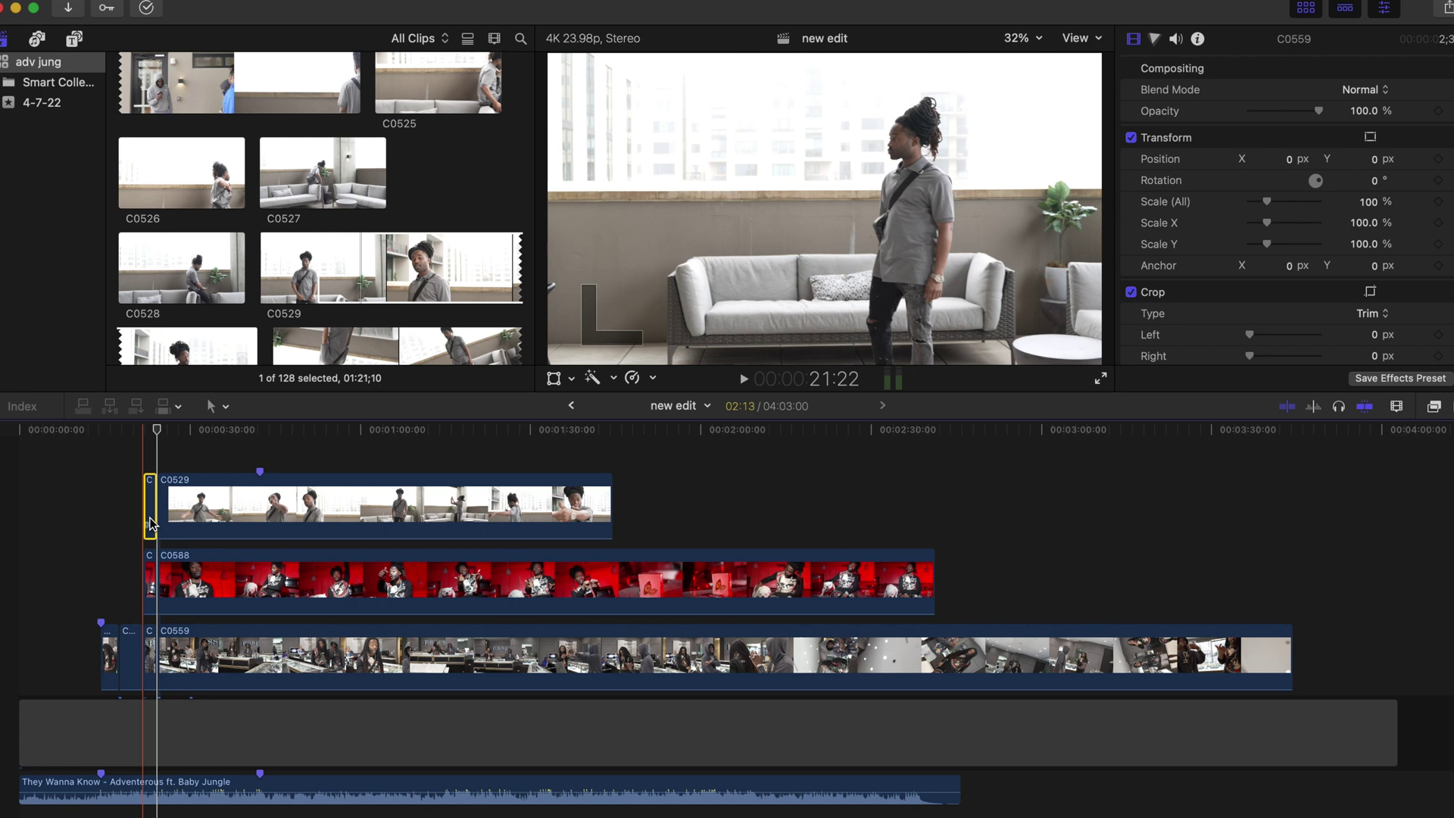
{"action": "left_click", "coordinate": [121, 483]}
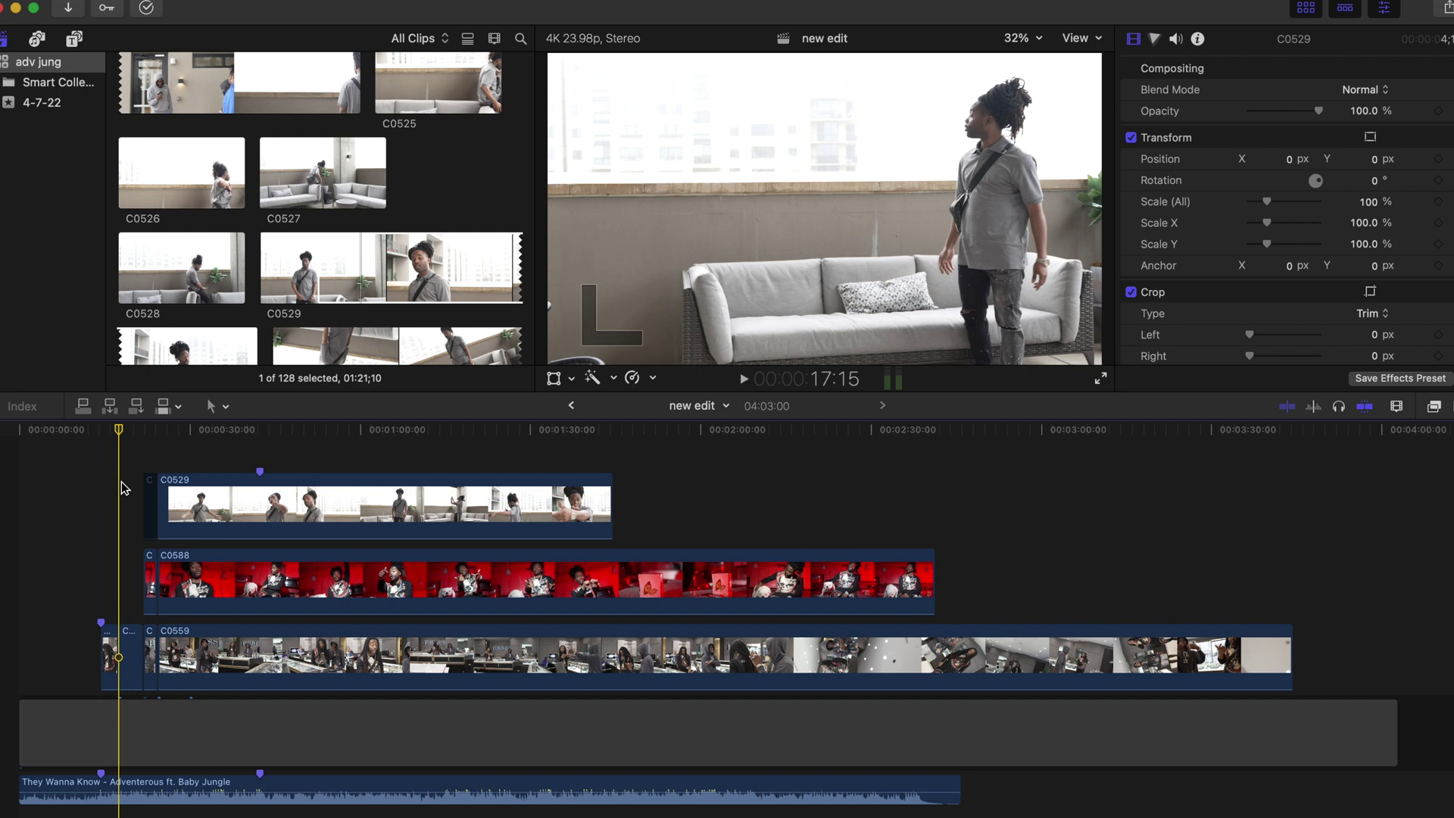
{"action": "key", "text": "space"}
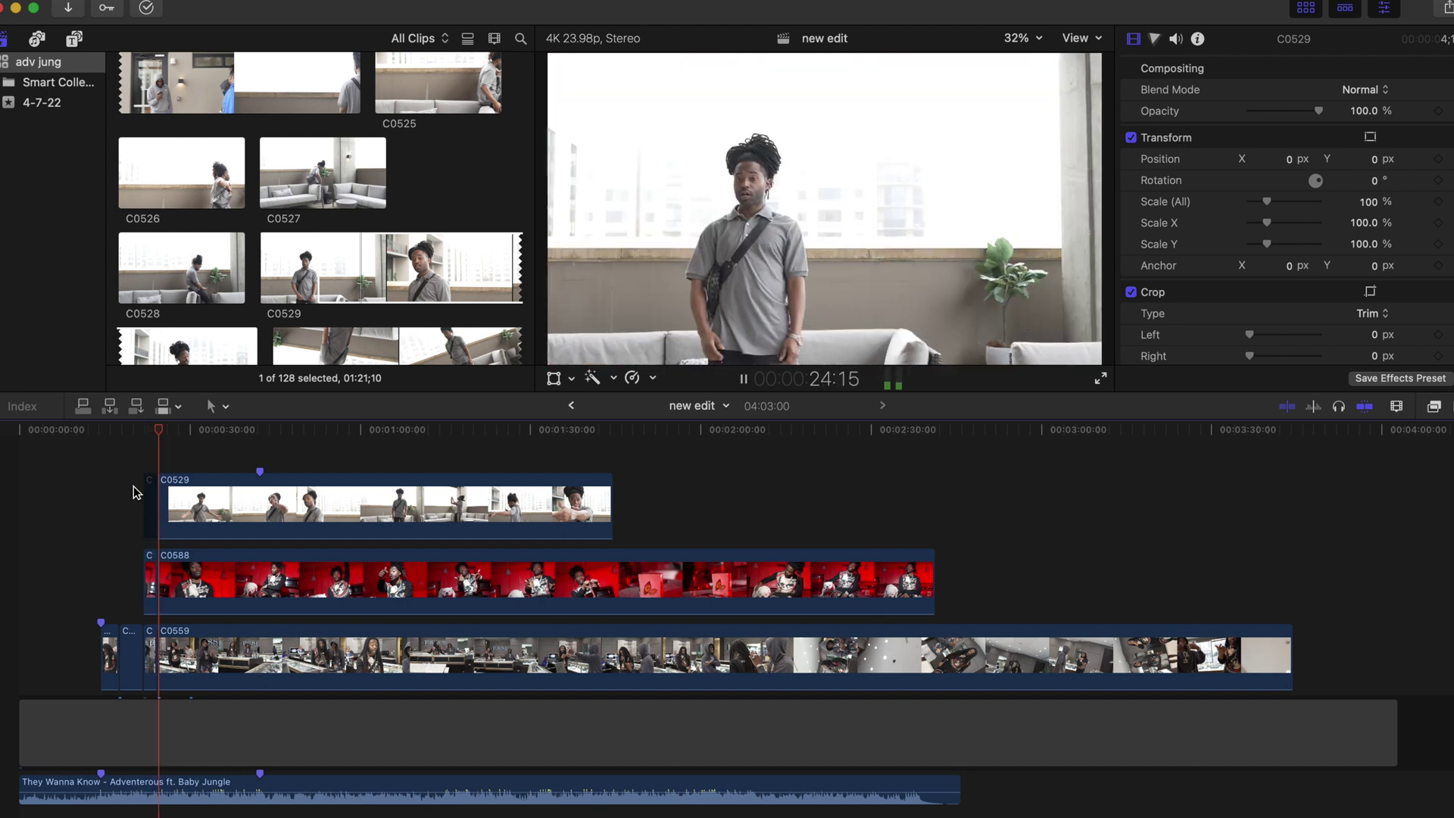
Delete the short C0588 segment between 21:22 and 24:11 and play from 17:15 to preview the C0559 shot.
{"action": "left_click", "coordinate": [152, 572]}
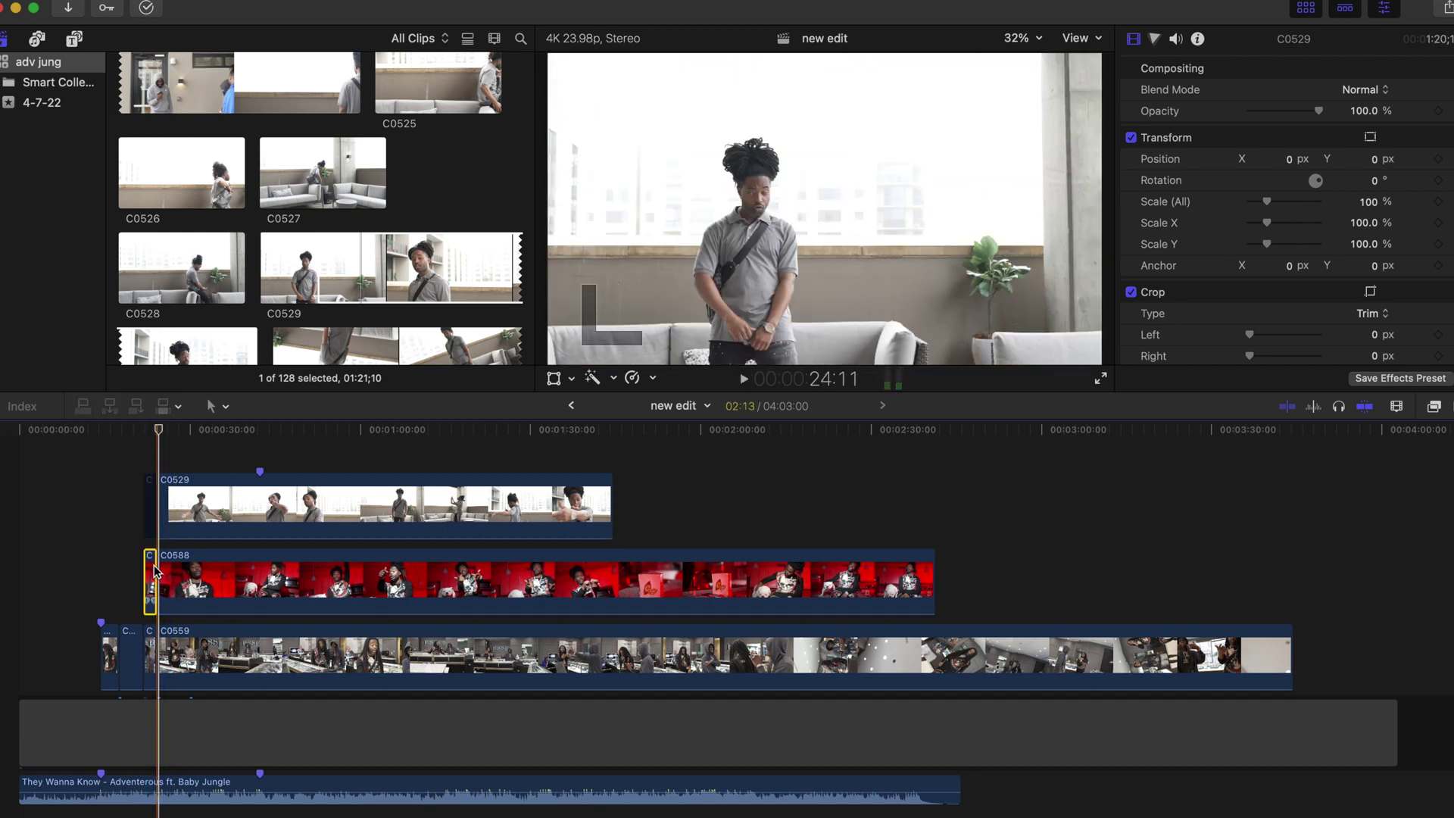
{"action": "left_click", "coordinate": [125, 512]}
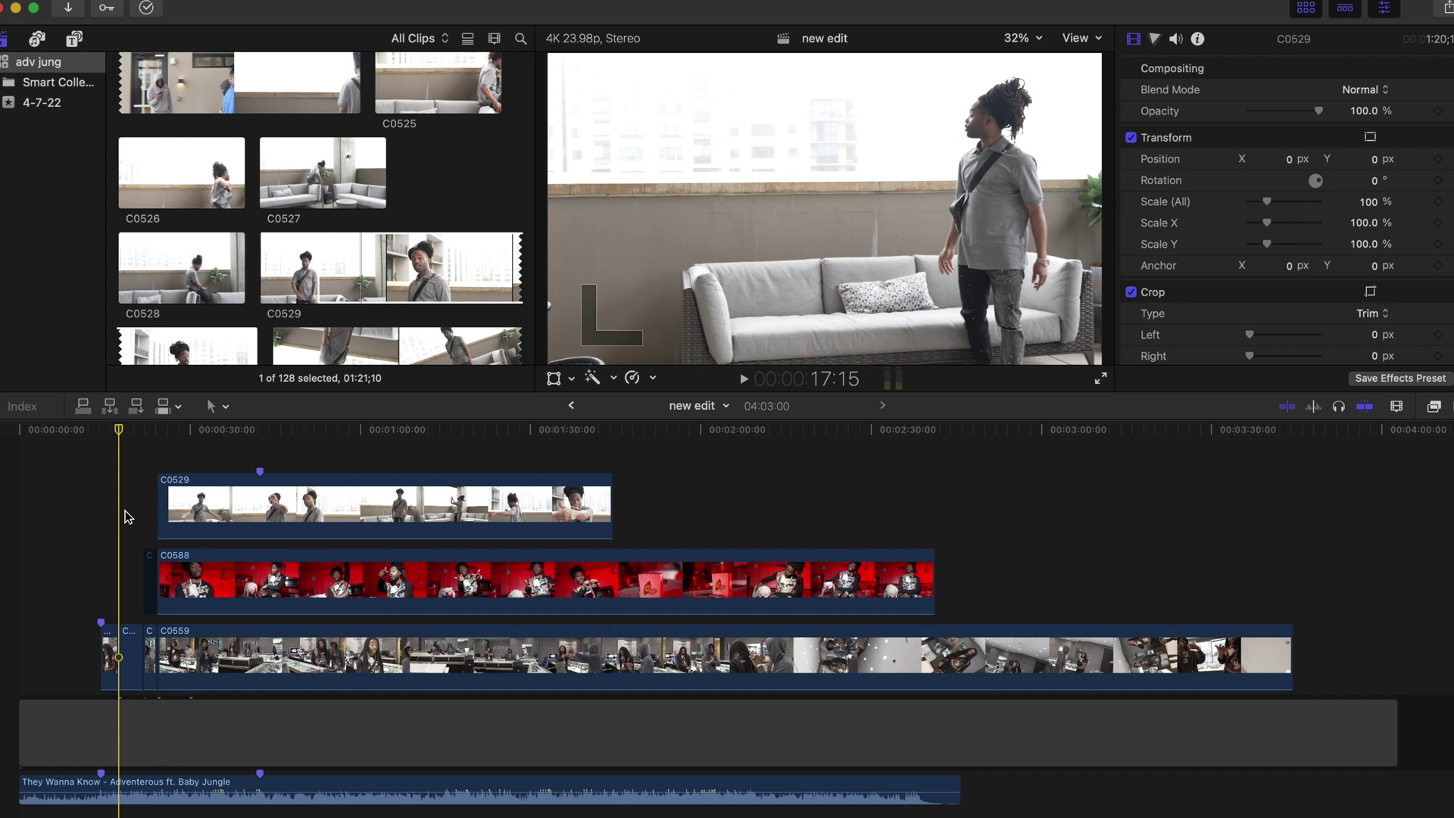
{"action": "key", "text": "space"}
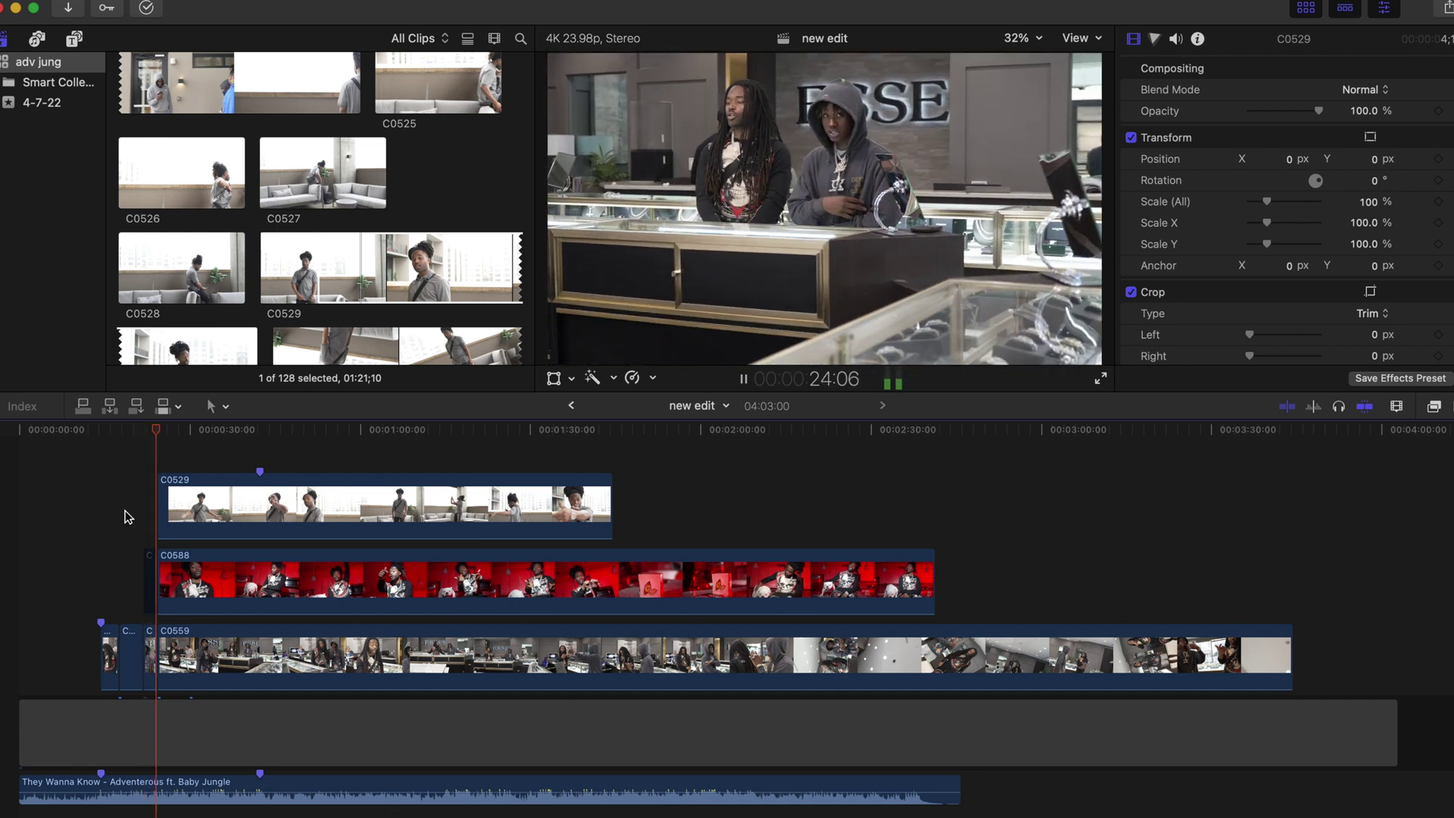
{"action": "key", "text": "space"}
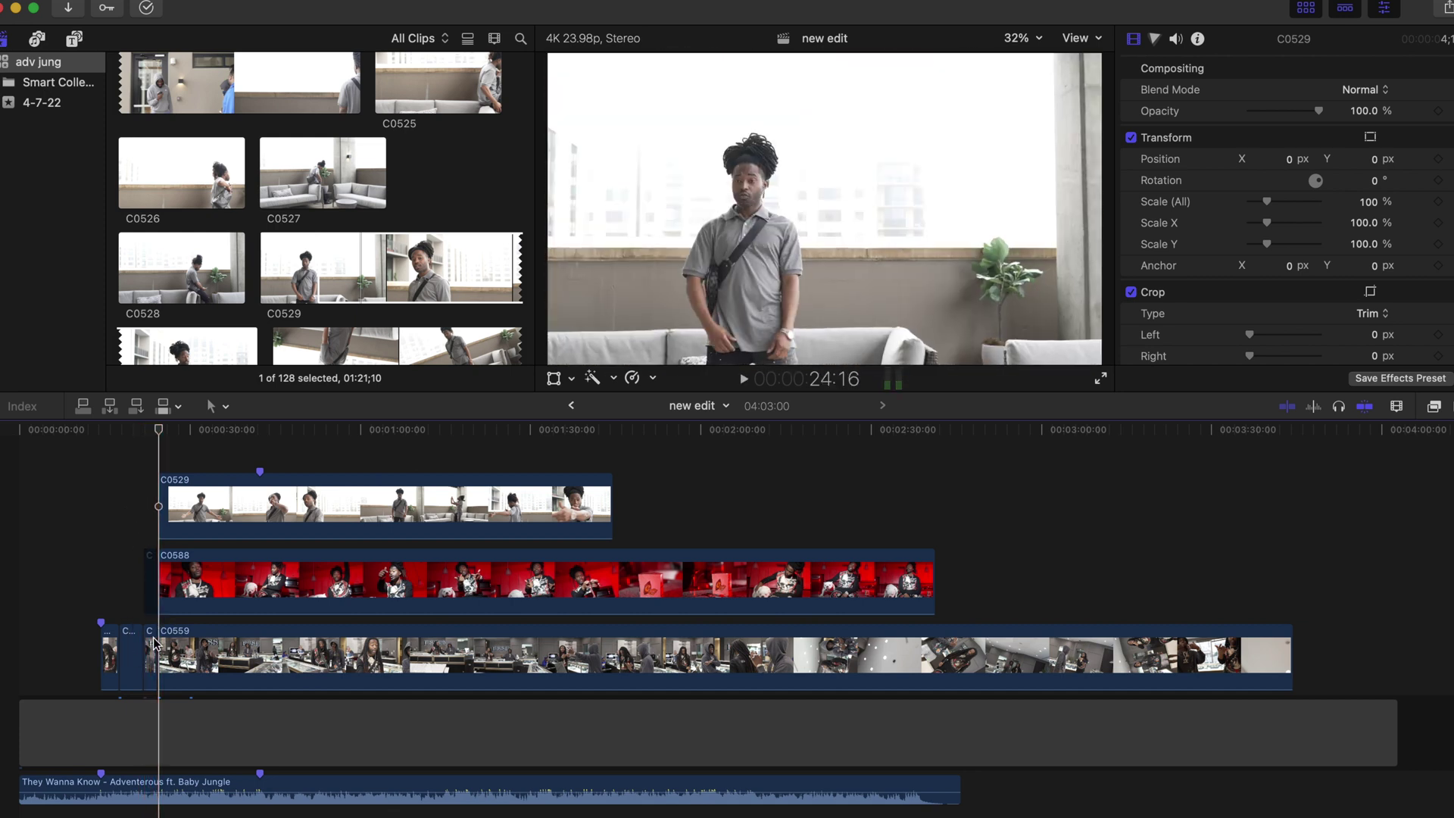
Re-enable the C0529 segment between 21:22 and 24:11 and delete the short C0559 segment beneath it.
{"action": "left_click", "coordinate": [153, 639]}
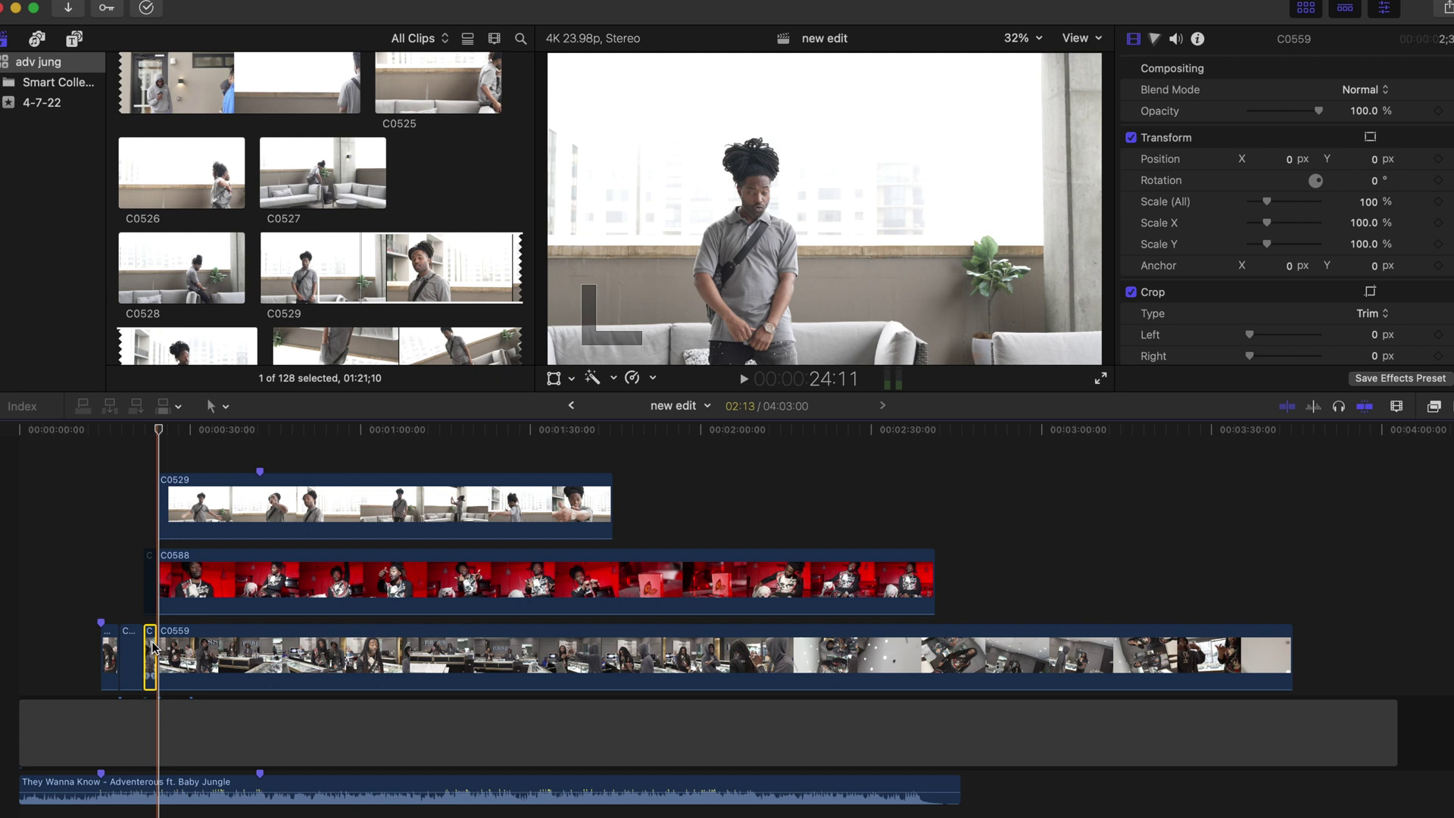
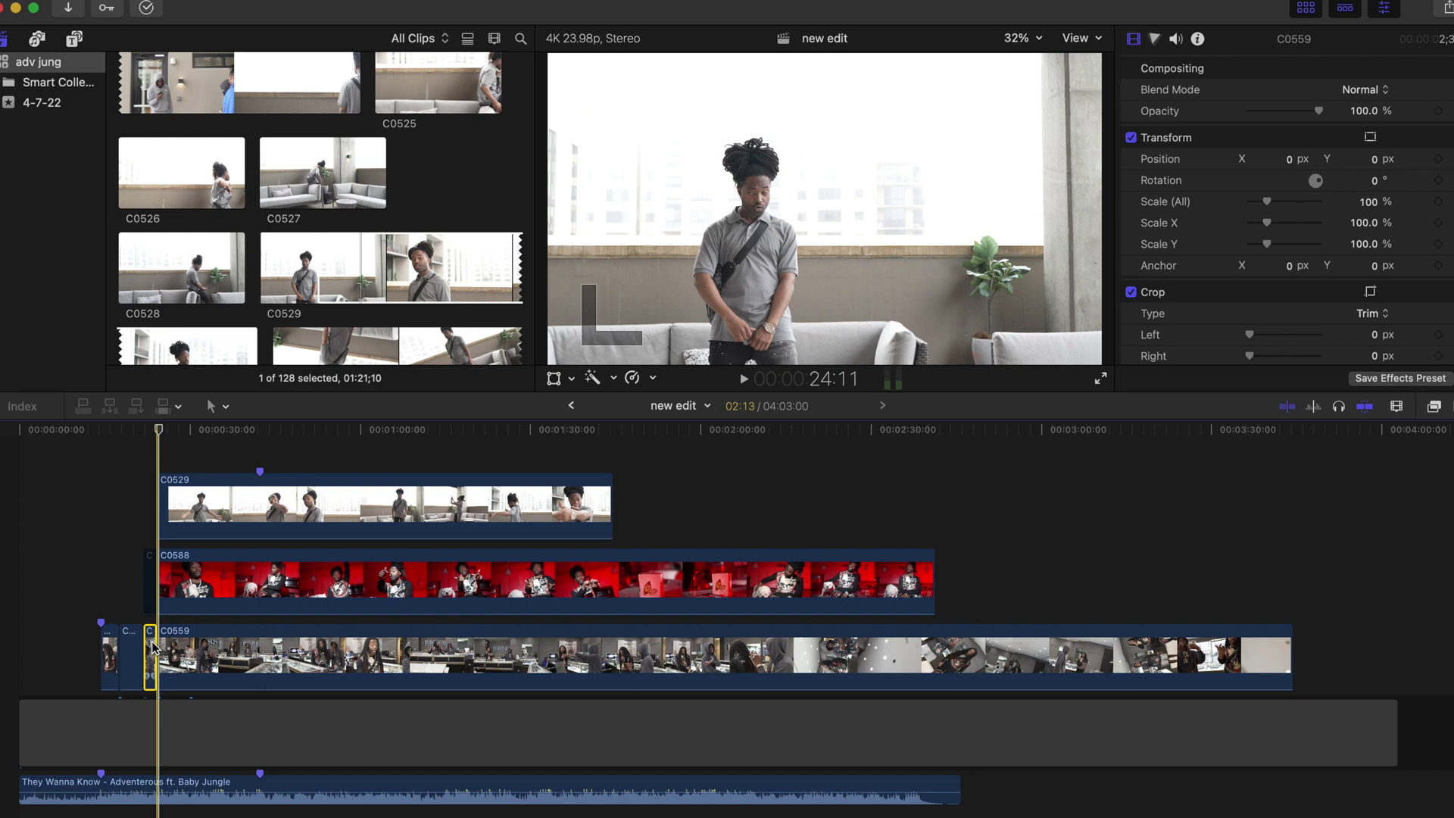
{"action": "left_click", "coordinate": [130, 530]}
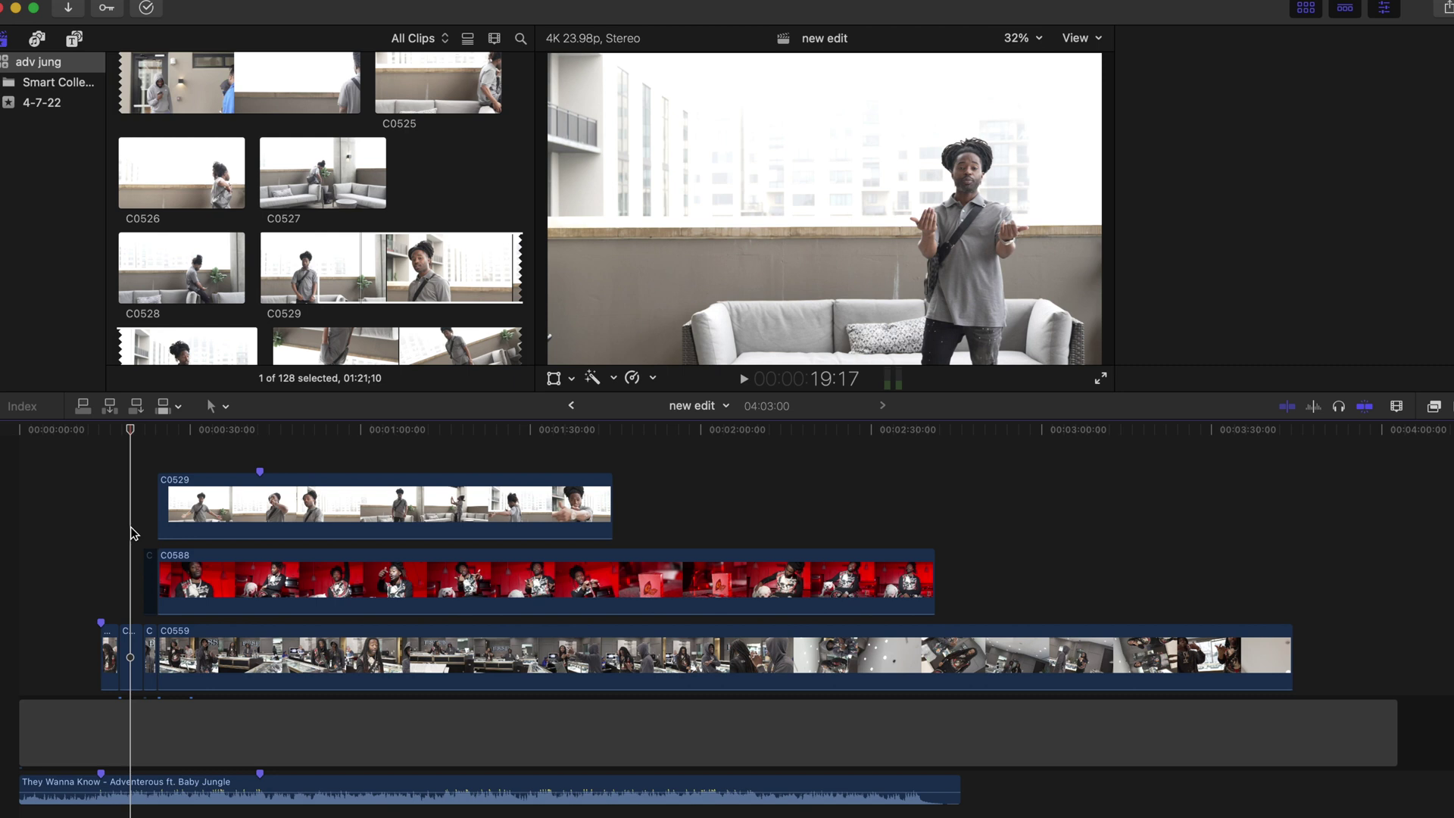
{"action": "key", "text": "space"}
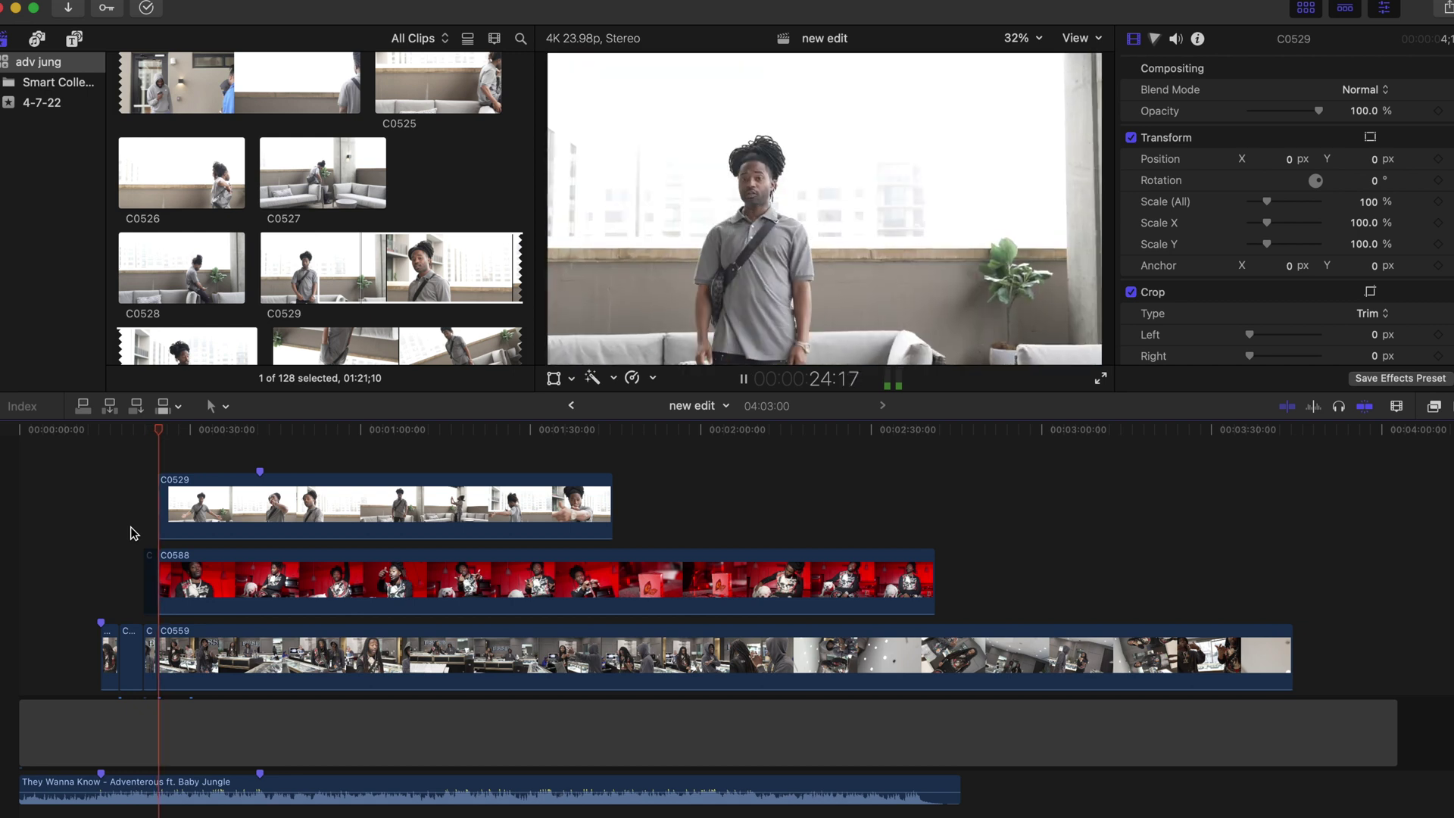
{"action": "left_click", "coordinate": [150, 582]}
{"action": "left_click", "coordinate": [155, 656]}
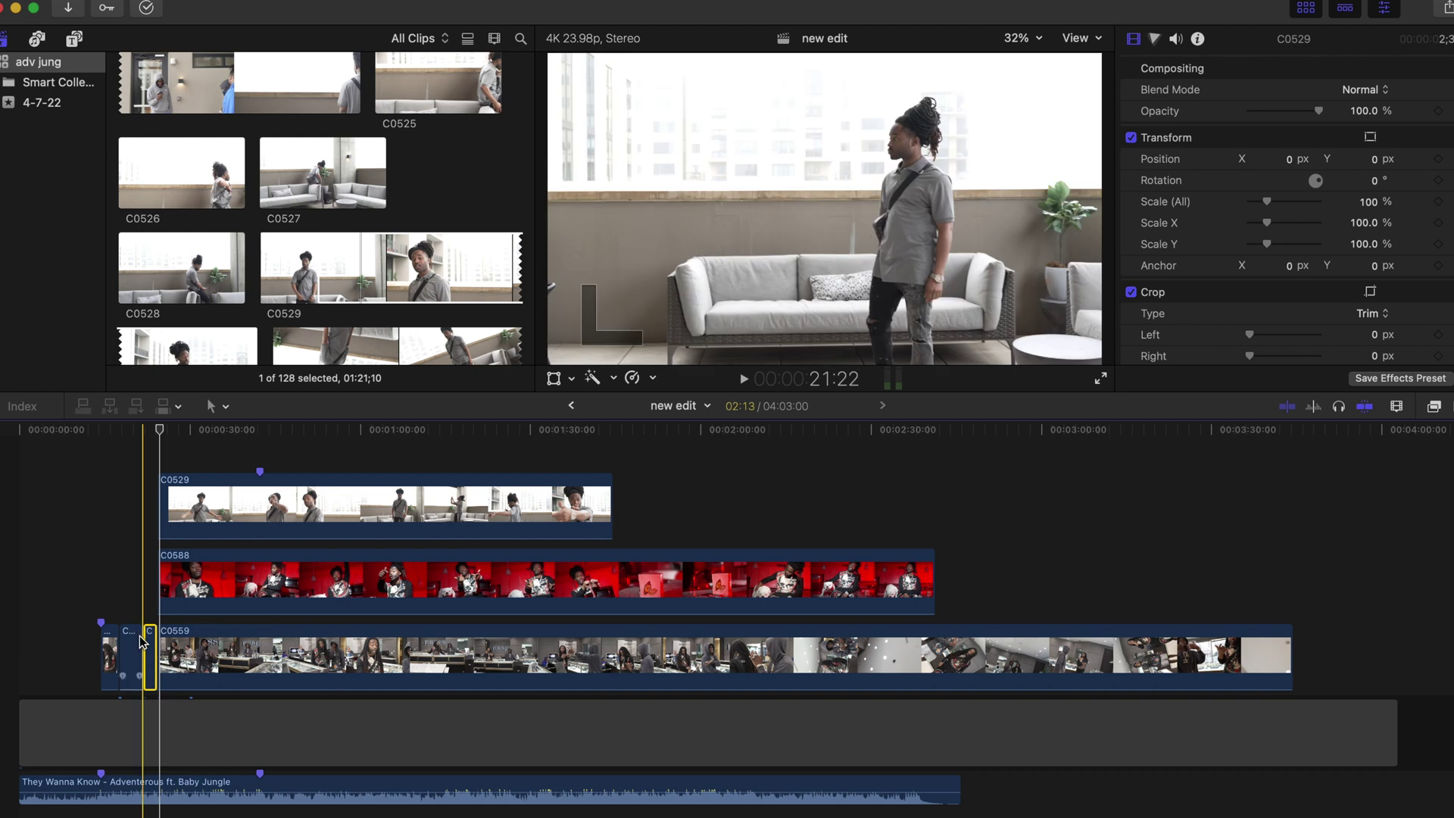
Zoom the timeline in on the opening cuts and place the playhead at 23:09.
{"action": "left_click", "coordinate": [1396, 406]}
{"action": "left_click_drag", "start_coordinate": [1344, 446], "coordinate": [1389, 447]}
{"action": "scroll", "coordinate": [774, 587], "scroll_direction": "left", "scroll_amount": 10}
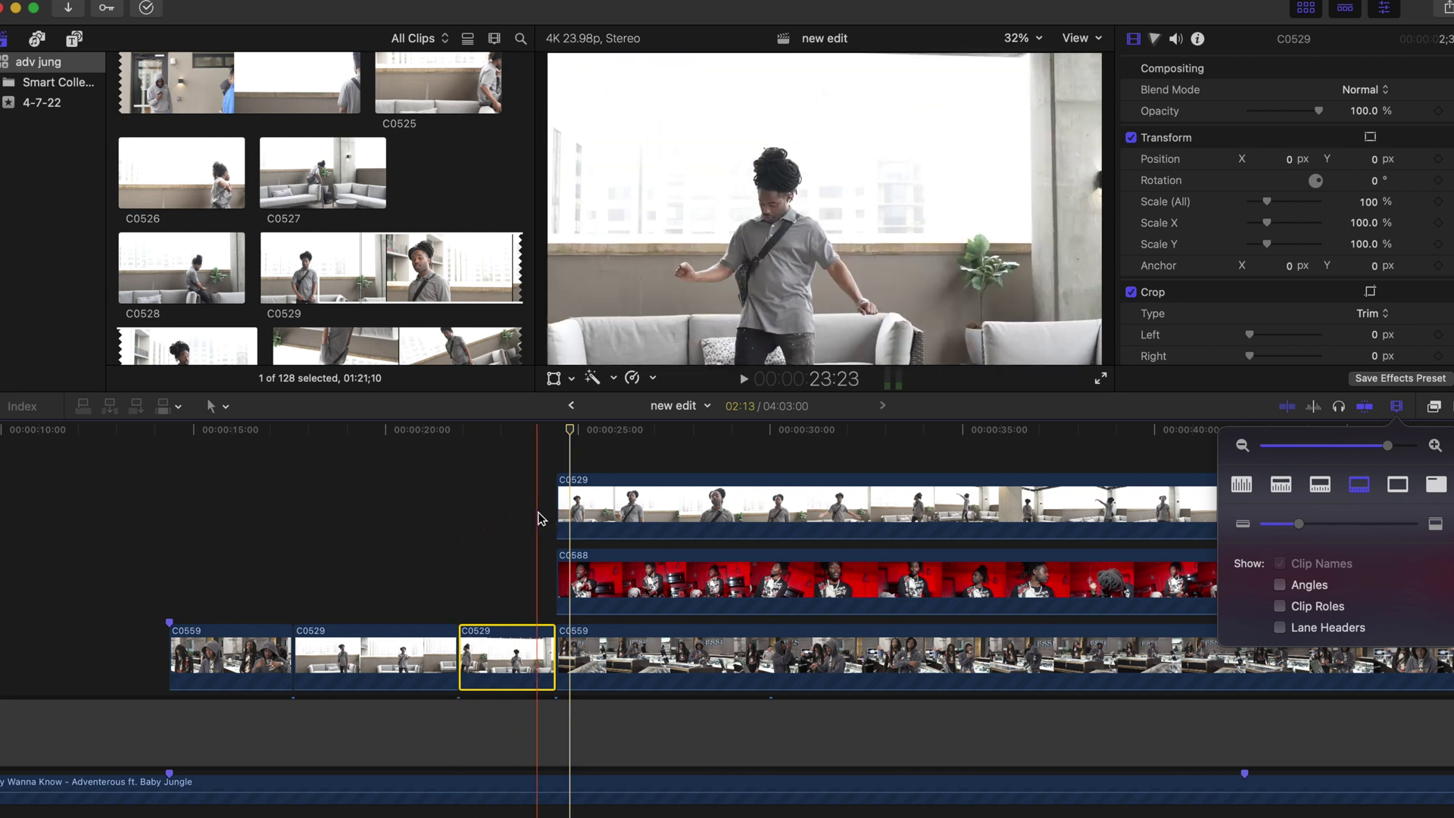
{"action": "left_click", "coordinate": [514, 496]}
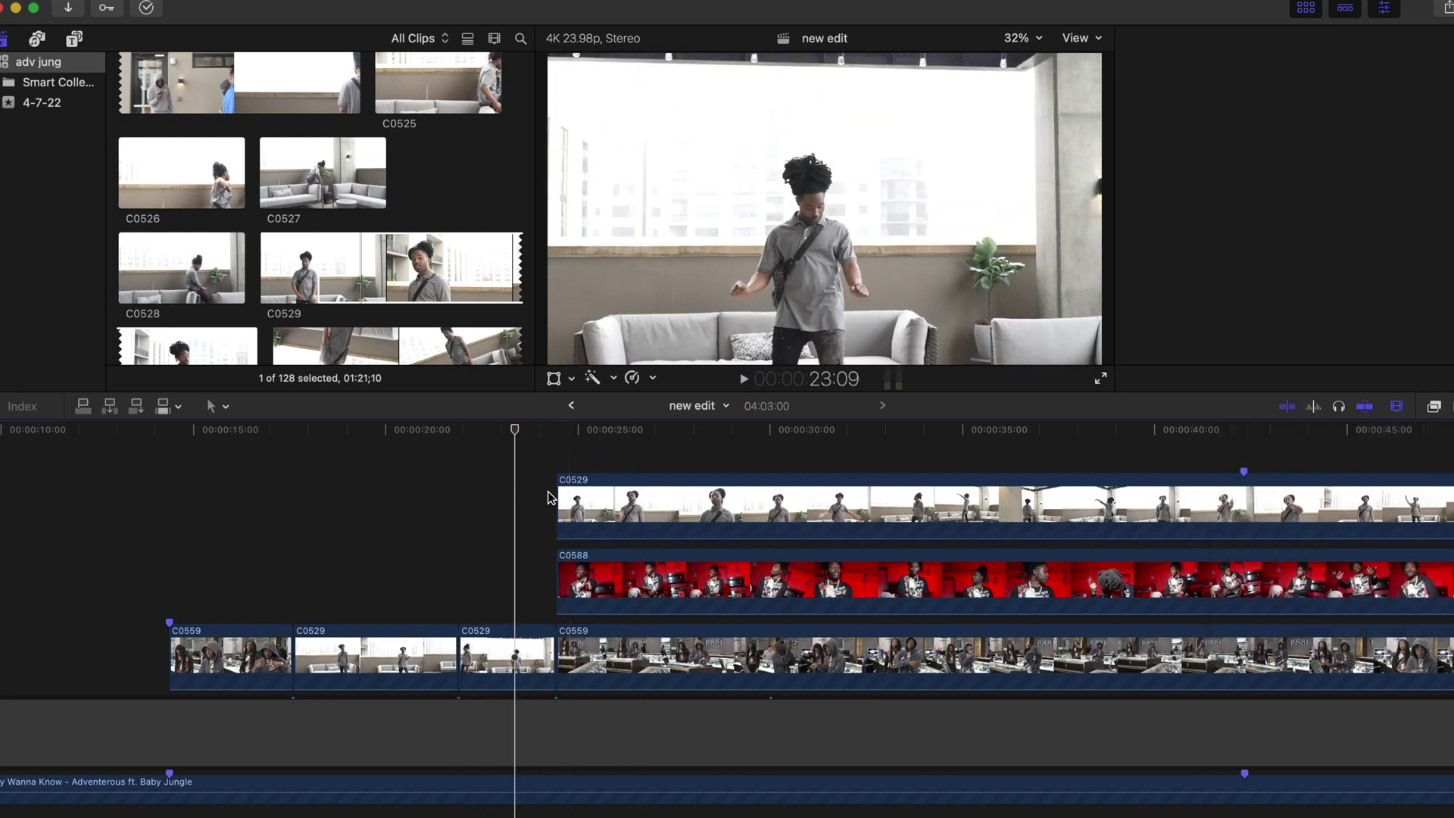
Delete the second C0529 segment between 21:22 and 24:11 and extend the preceding C0529 segment to fill the gap to 24:11.
{"action": "left_click", "coordinate": [423, 637]}
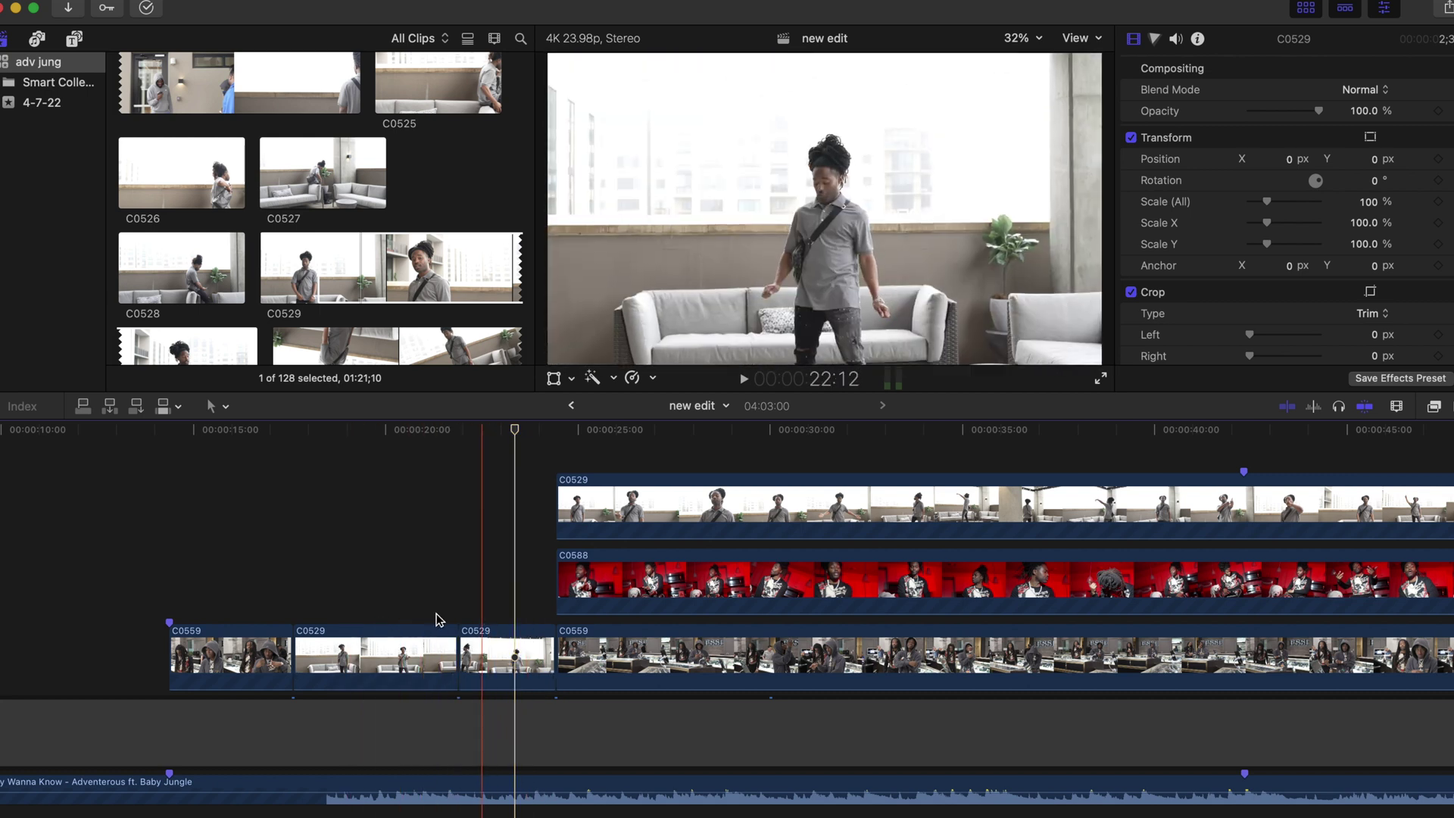
{"action": "left_click", "coordinate": [497, 652]}
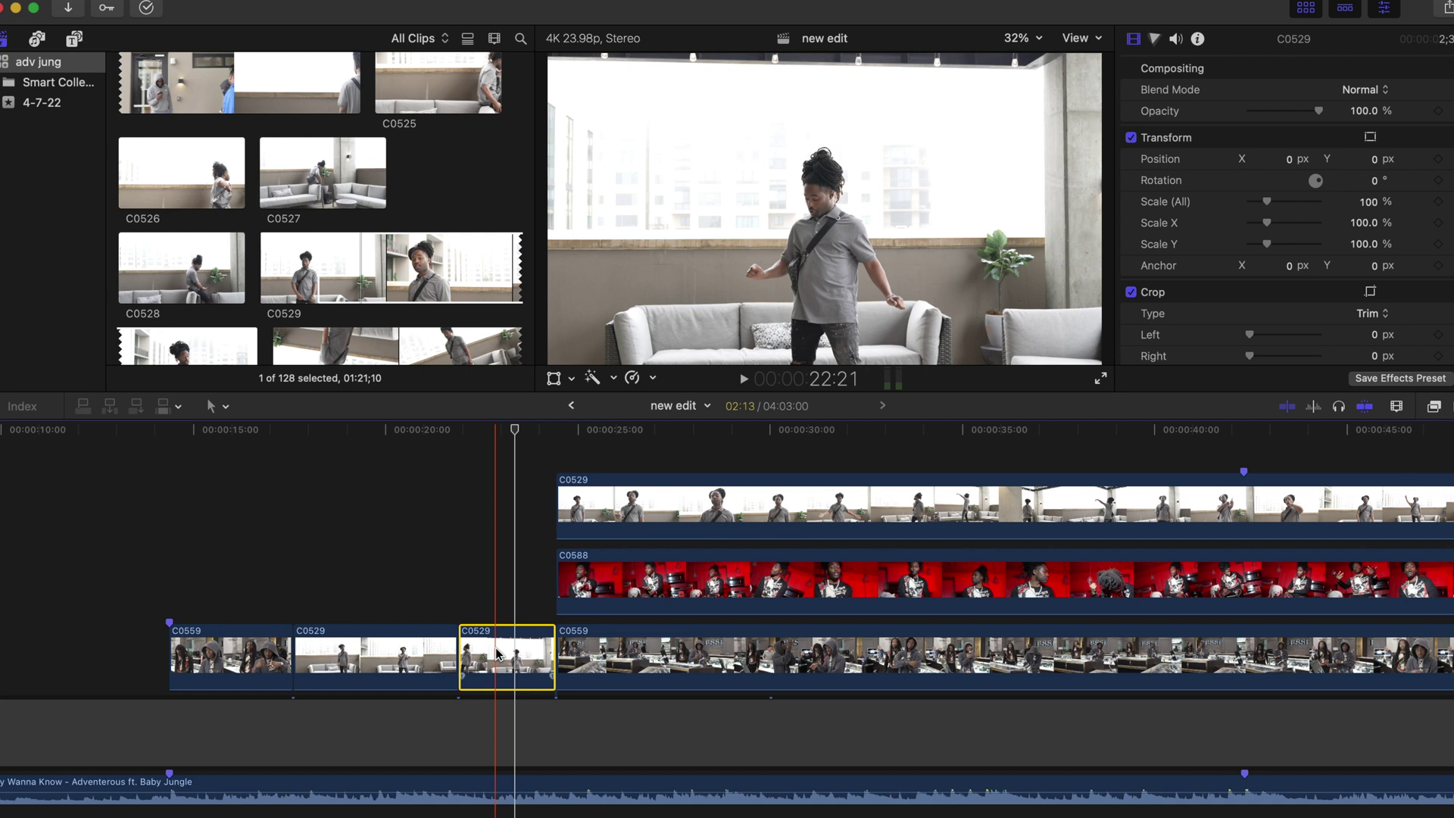
{"action": "key", "text": "shift+Delete"}
{"action": "left_click_drag", "start_coordinate": [456, 651], "coordinate": [554, 651]}
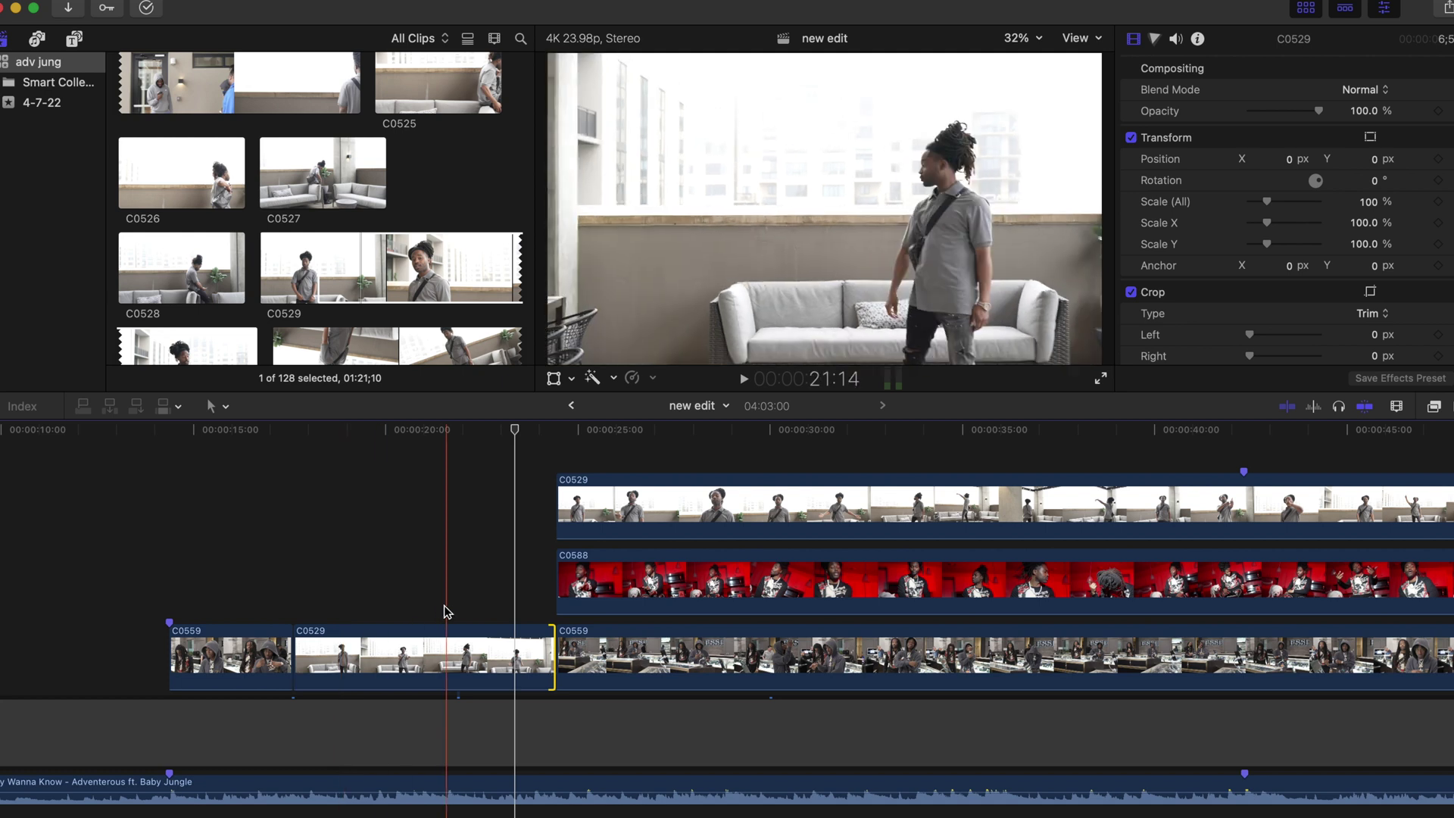
Play on from 24:11 and cut the stacked C0529, C0588 and C0559 clips at 28:04.
{"action": "scroll", "coordinate": [506, 657], "scroll_direction": "right", "scroll_amount": 5}
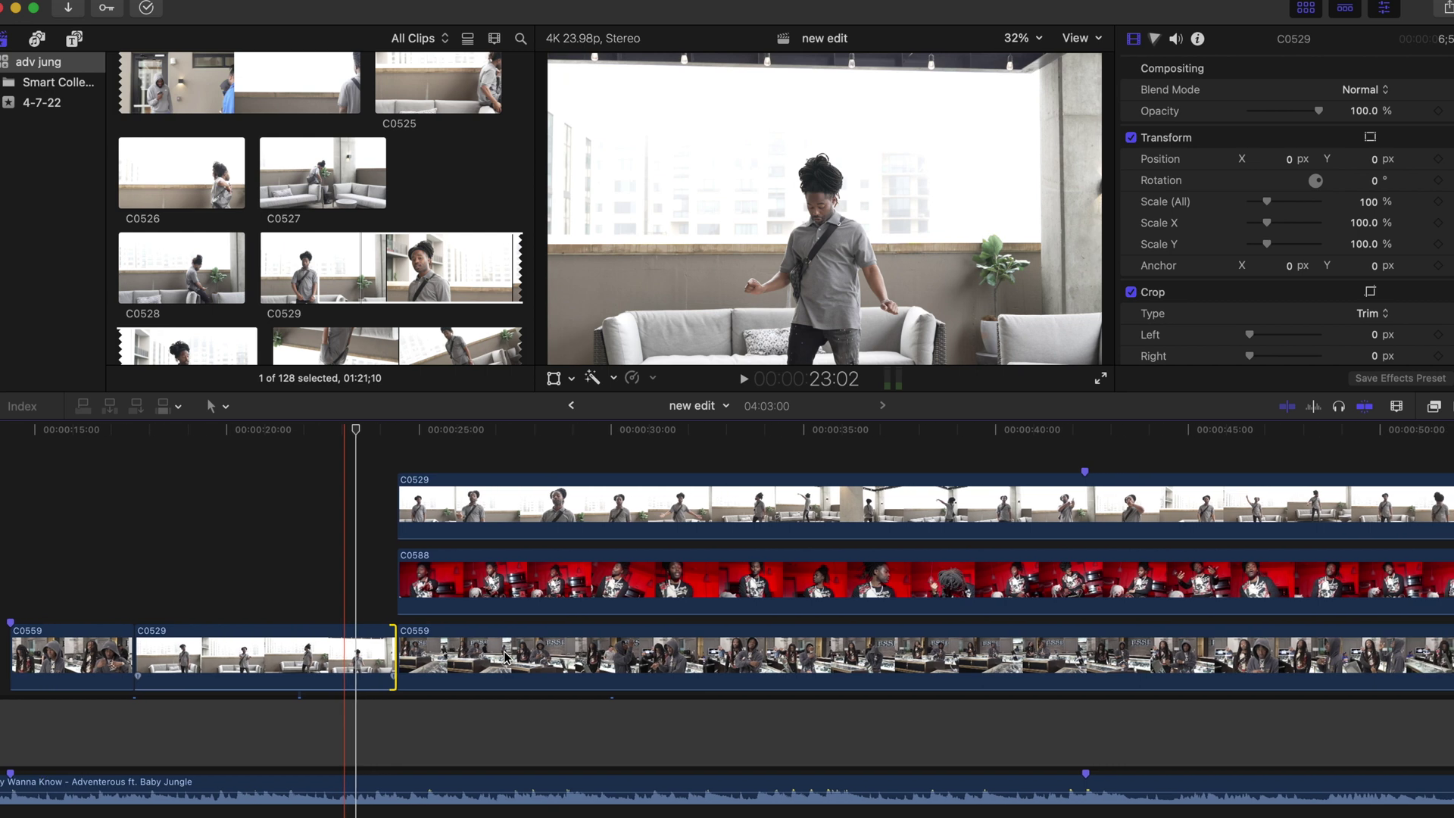
{"action": "left_click", "coordinate": [389, 432]}
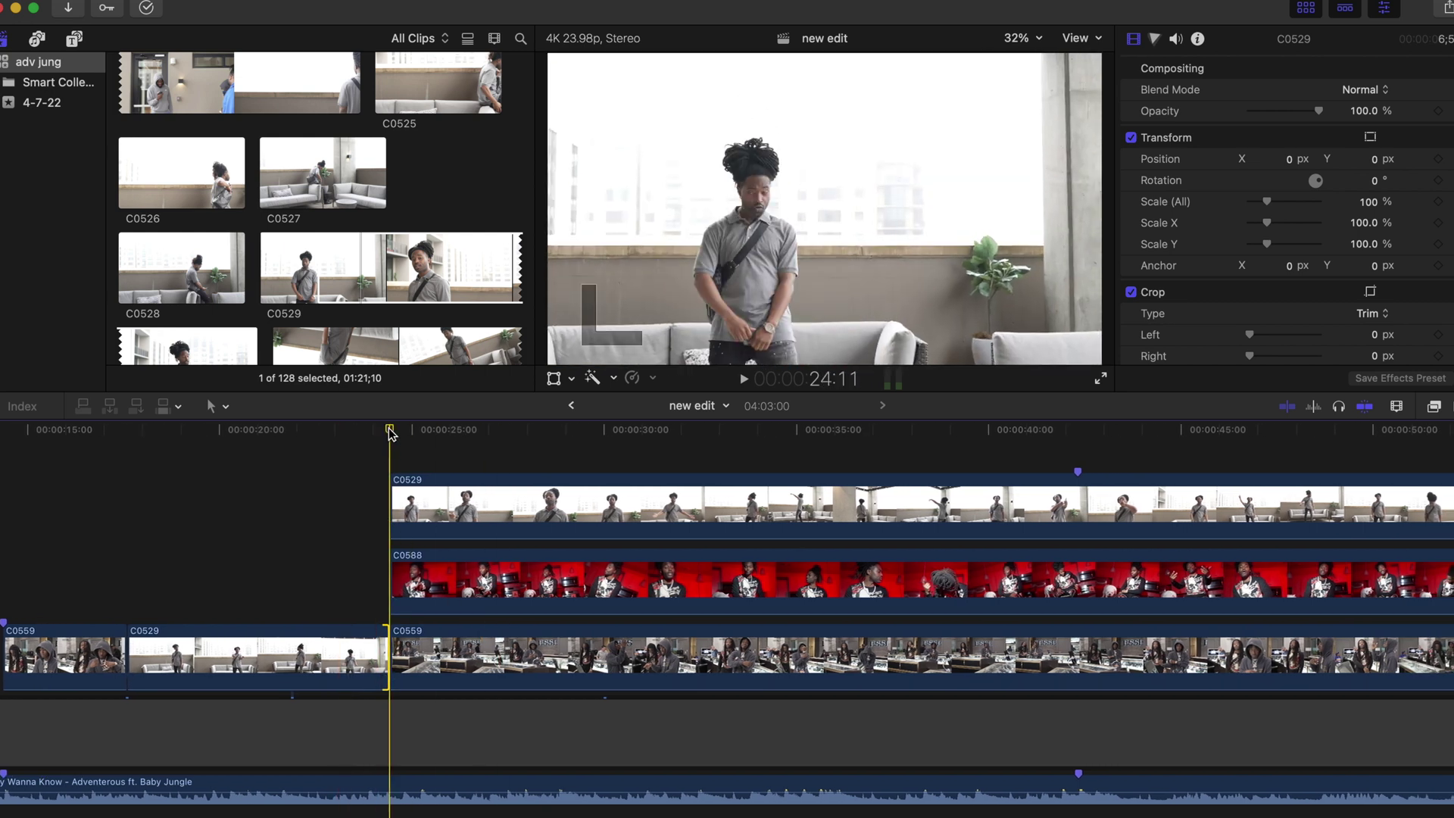
{"action": "key", "text": "l"}
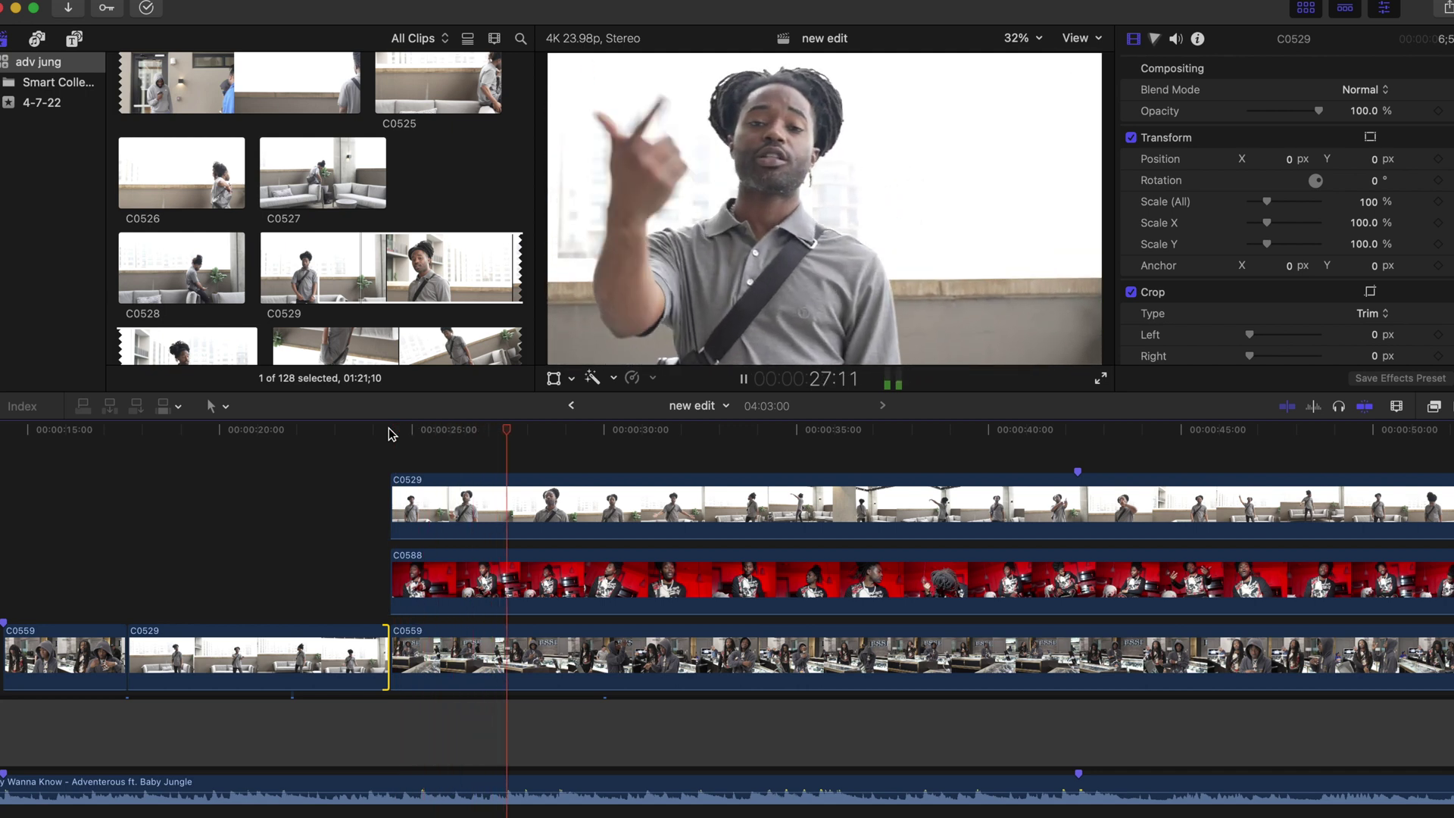
{"action": "key", "text": "k"}
{"action": "left_click", "coordinate": [535, 491]}
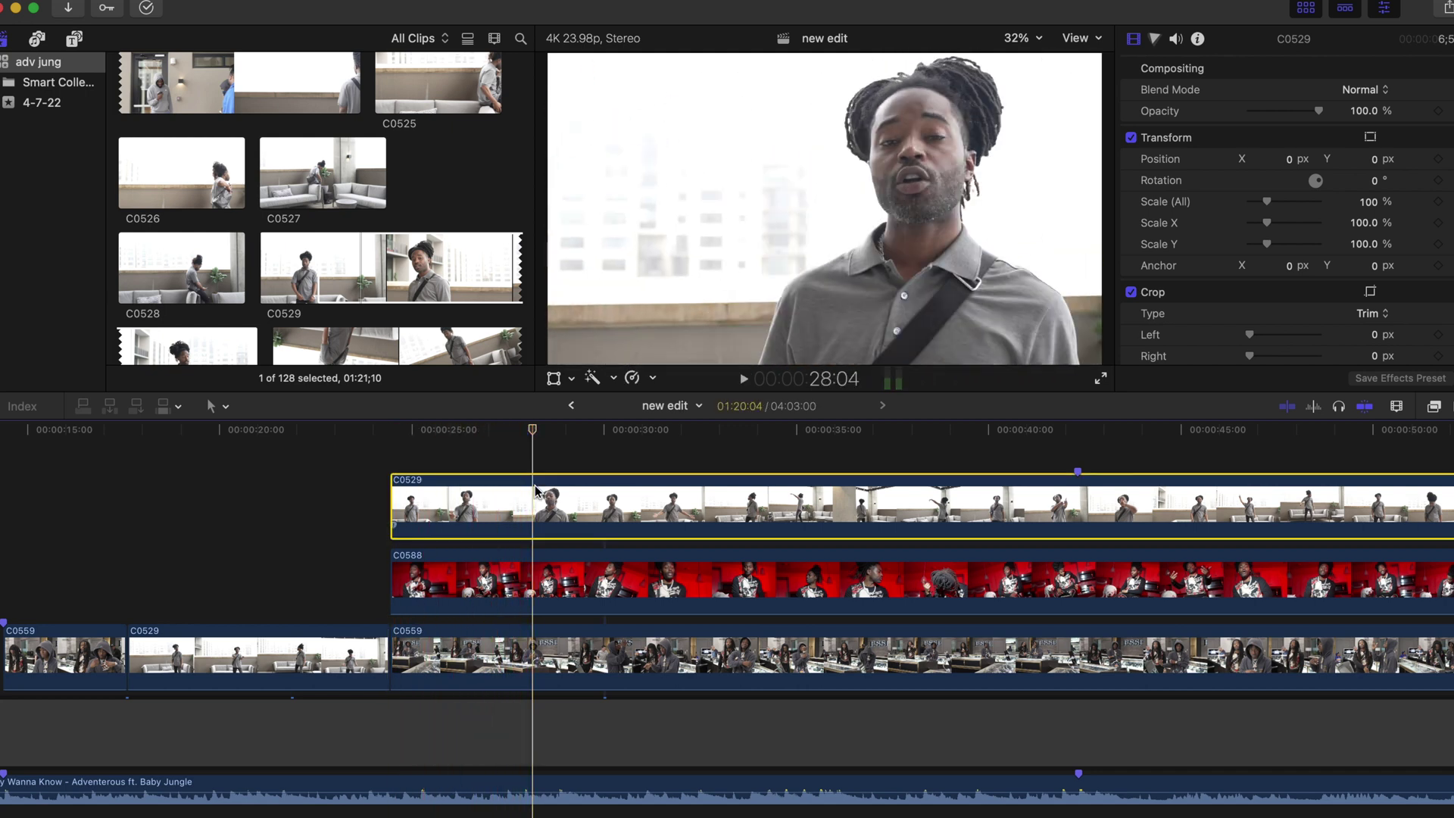
{"action": "key", "text": "super+b"}
{"action": "left_click", "coordinate": [533, 647]}
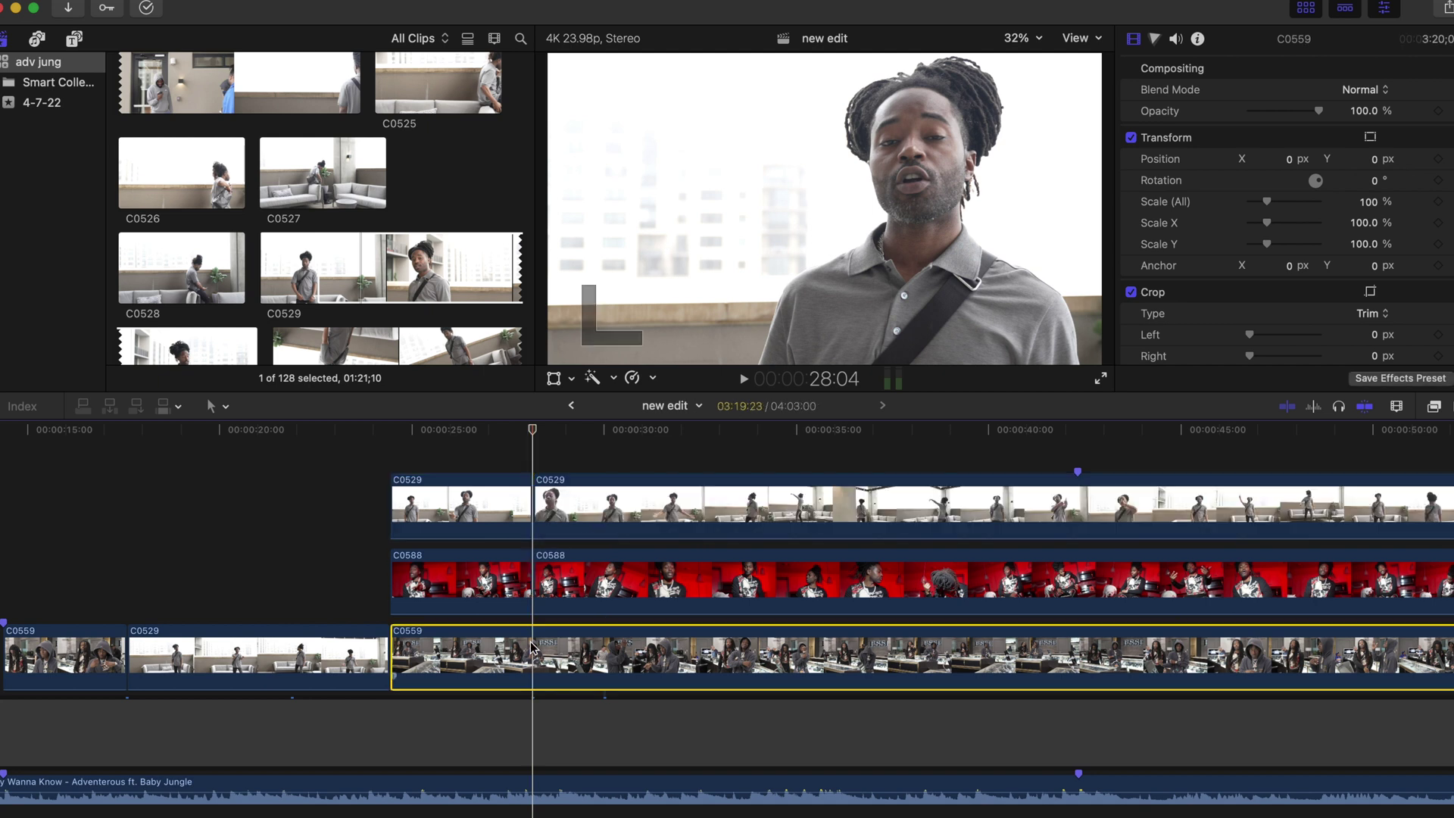
{"action": "key", "text": "super+b"}
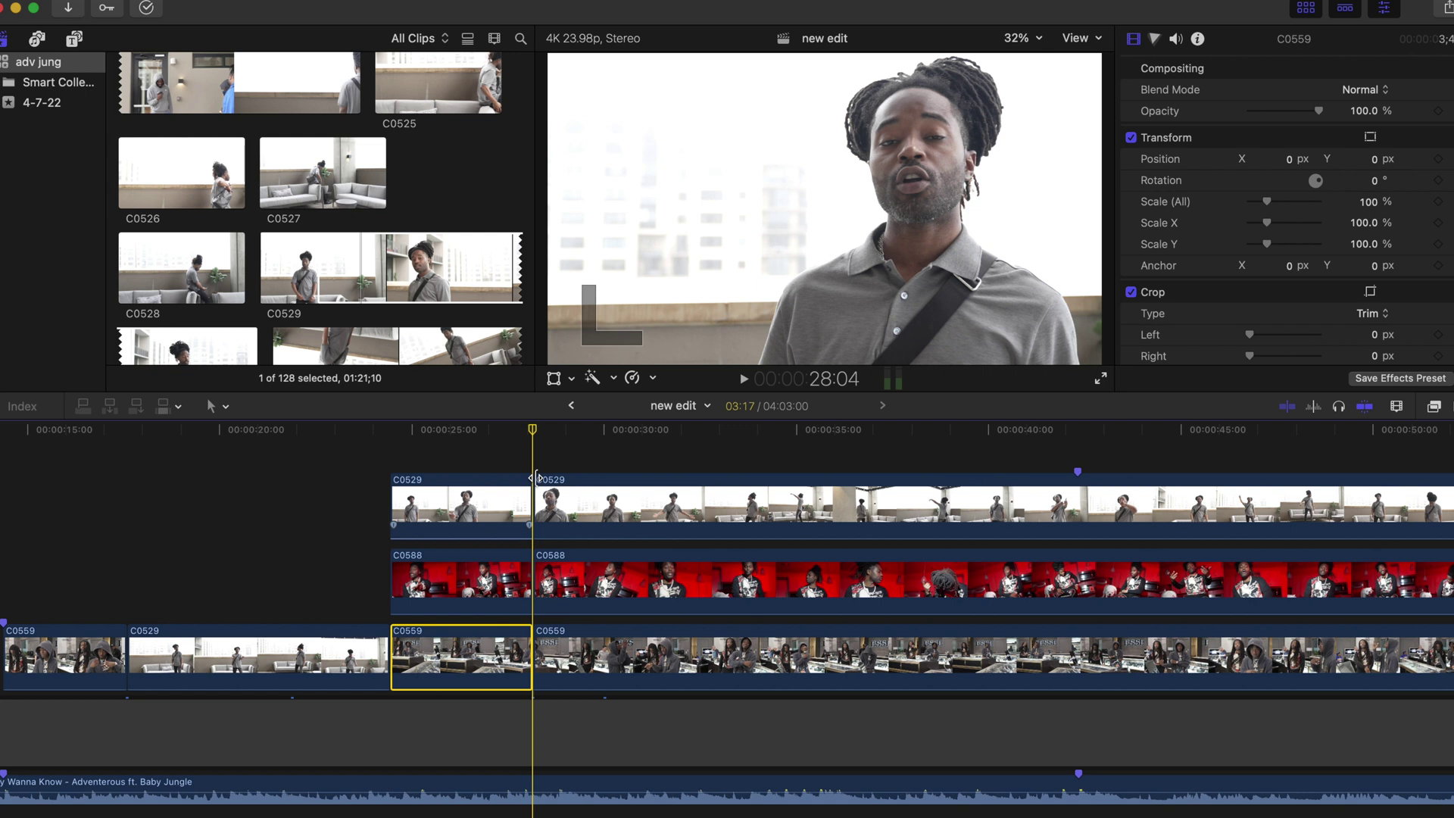
{"action": "left_click_drag", "start_coordinate": [586, 465], "coordinate": [581, 676]}
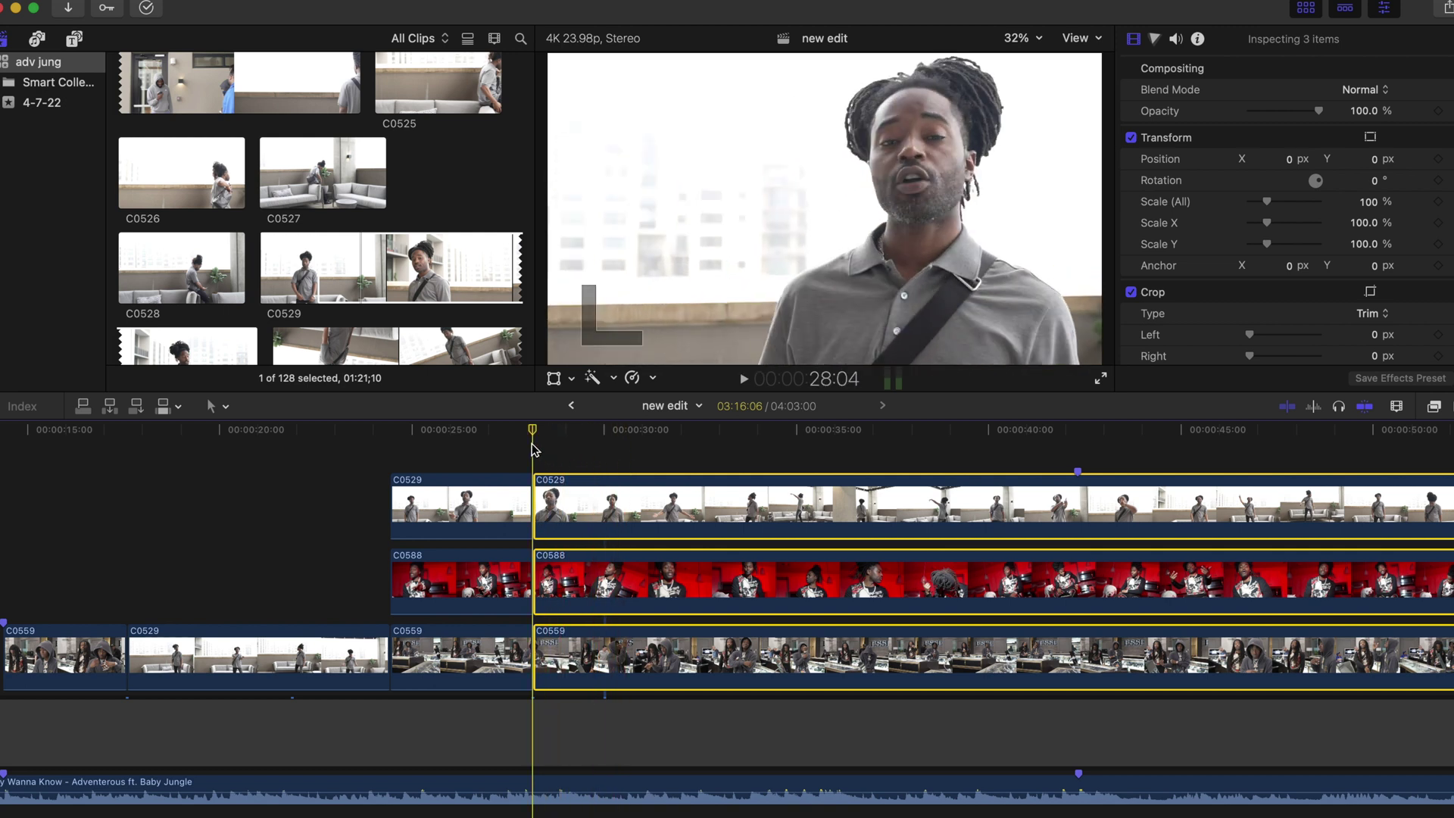
Preview the C0529 shot from just before 24:11 and disable its segment between 24:11 and 28:04.
{"action": "left_click", "coordinate": [480, 449]}
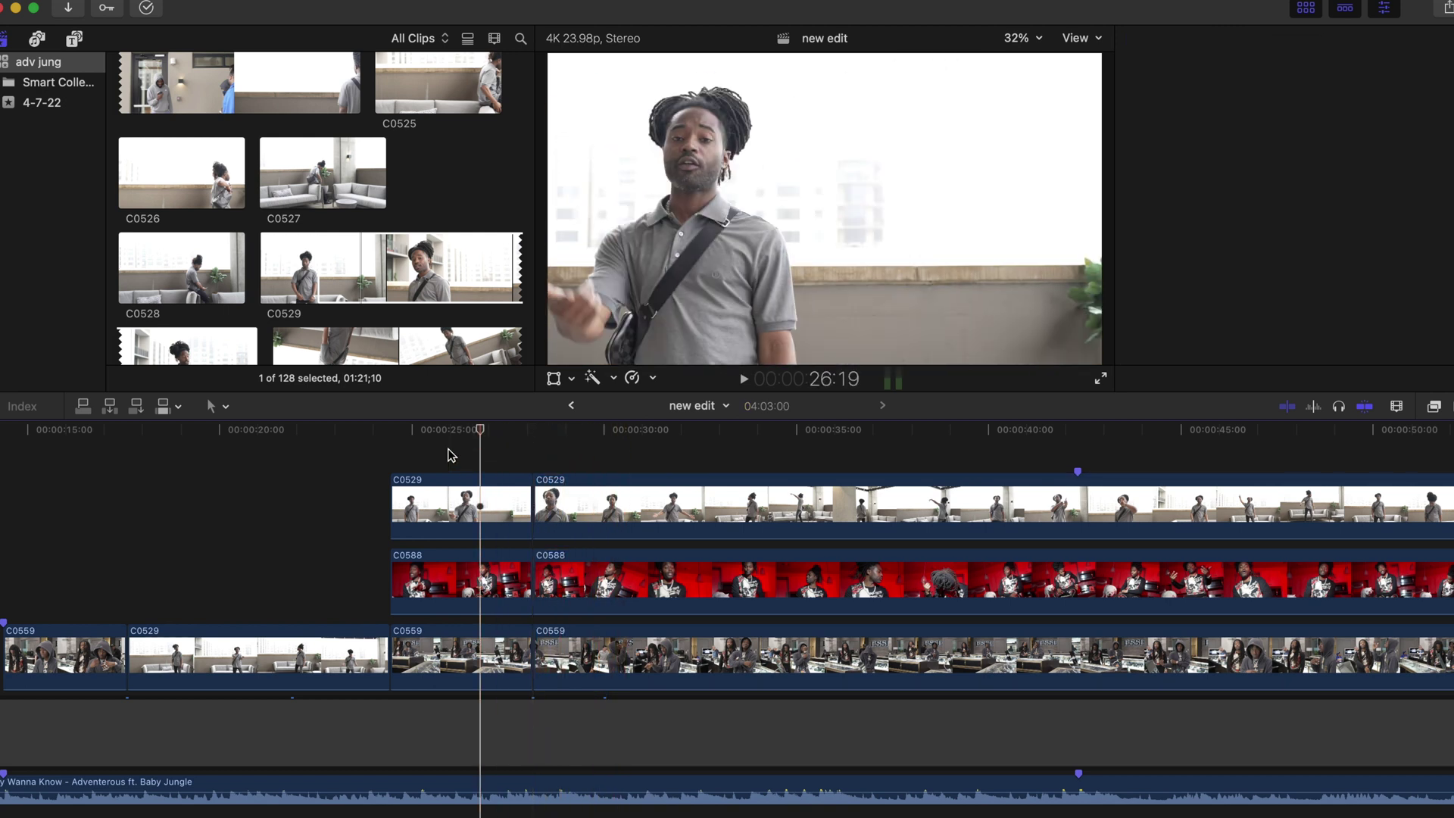
{"action": "left_click", "coordinate": [381, 436]}
{"action": "key", "text": "space"}
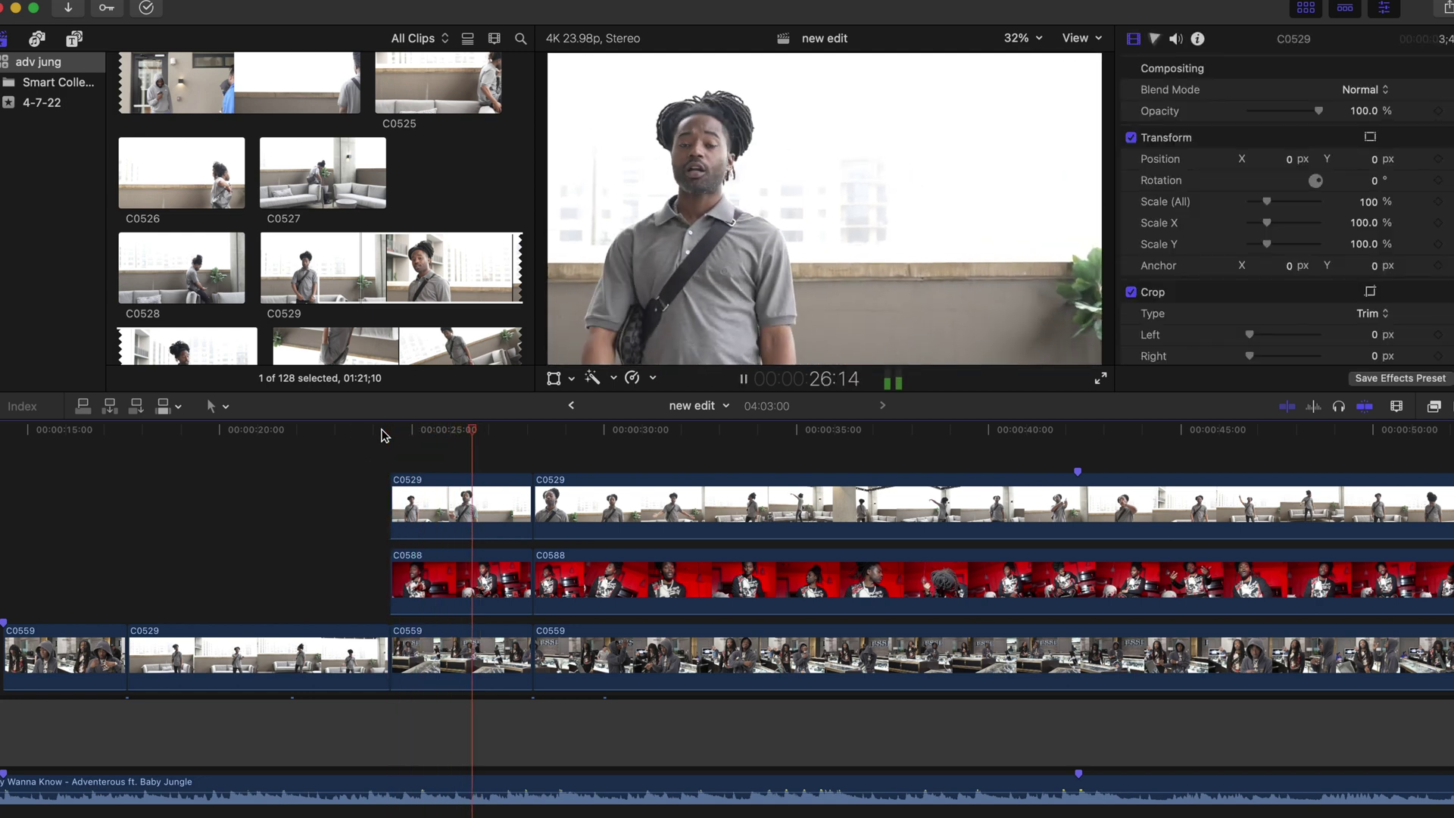
{"action": "key", "text": "space"}
{"action": "left_click", "coordinate": [447, 496]}
{"action": "key", "text": "v"}
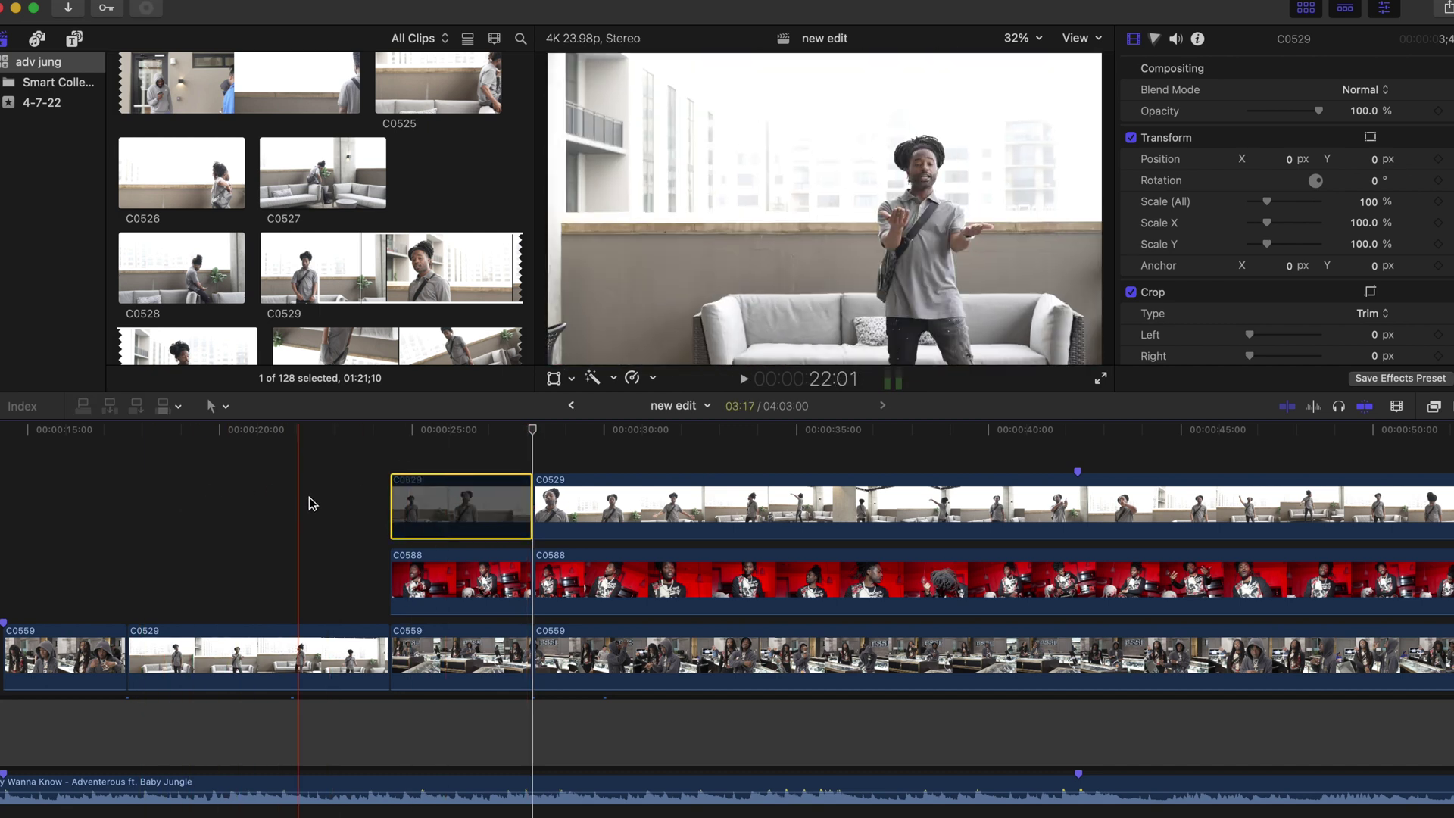
Play from around 22:20 and again from 22:11 to review the change from C0529 to the C0588 shot.
{"action": "left_click", "coordinate": [362, 478]}
{"action": "left_click", "coordinate": [361, 478]}
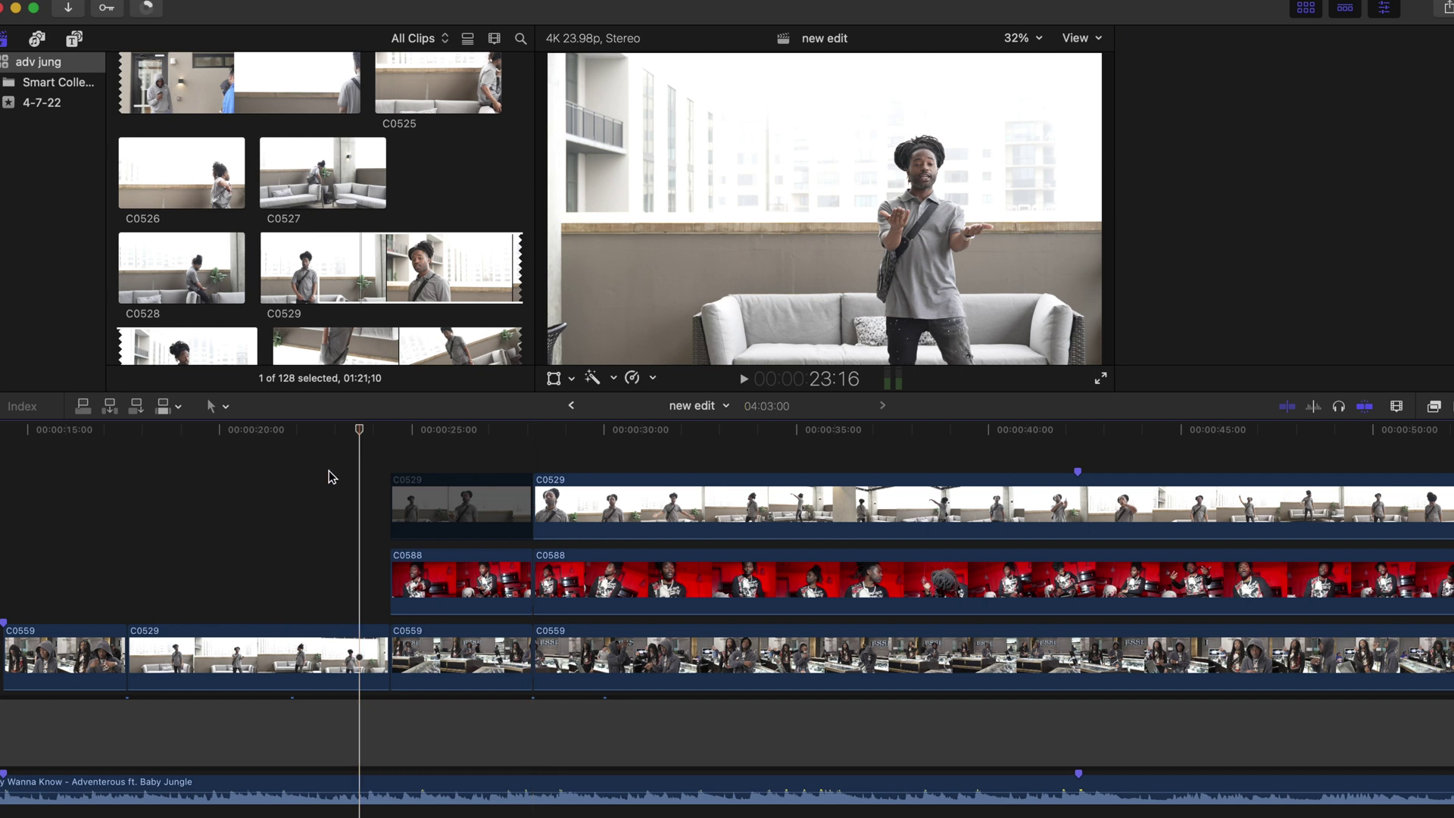
{"action": "left_click", "coordinate": [329, 473]}
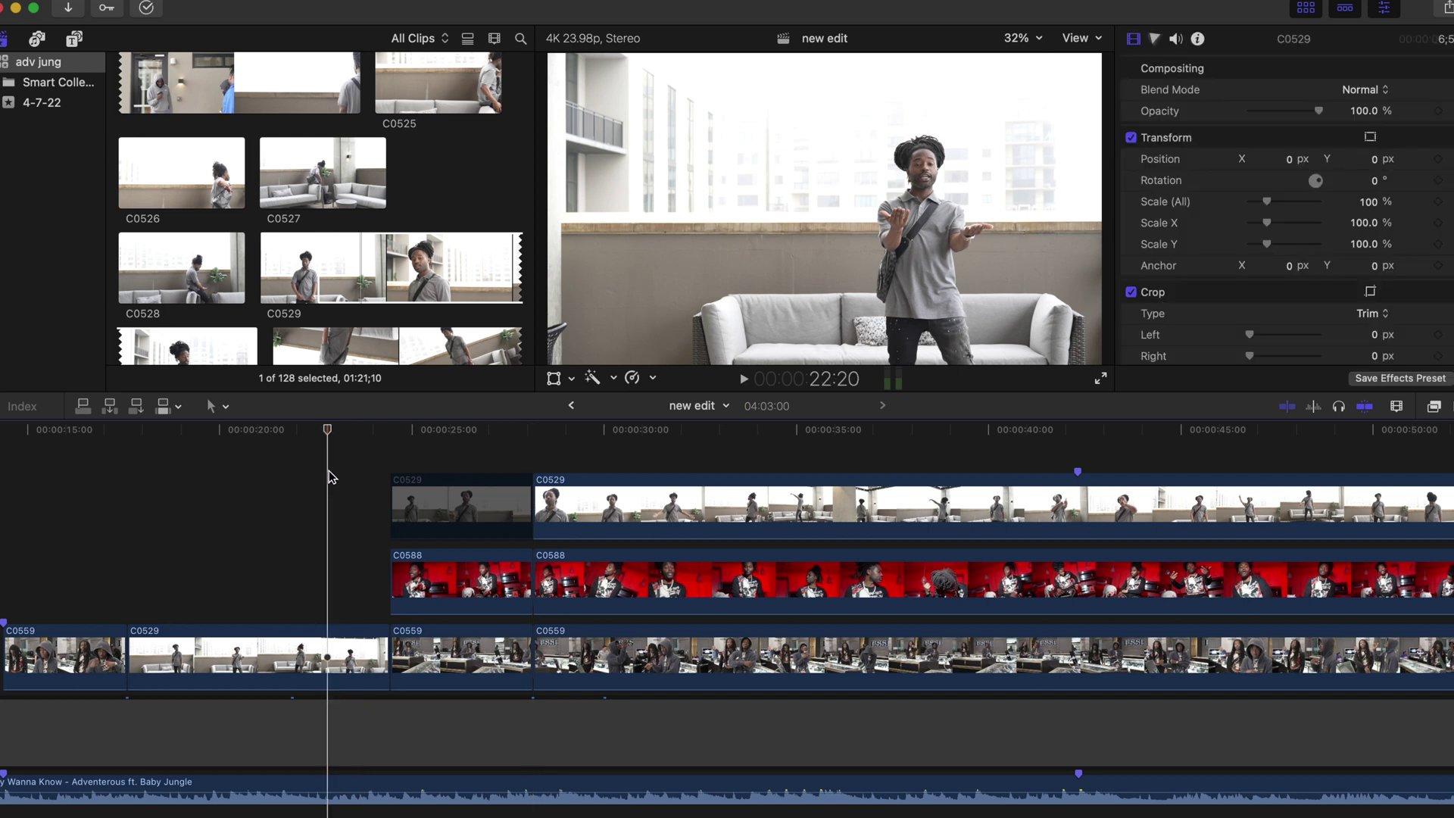
{"action": "key", "text": "space"}
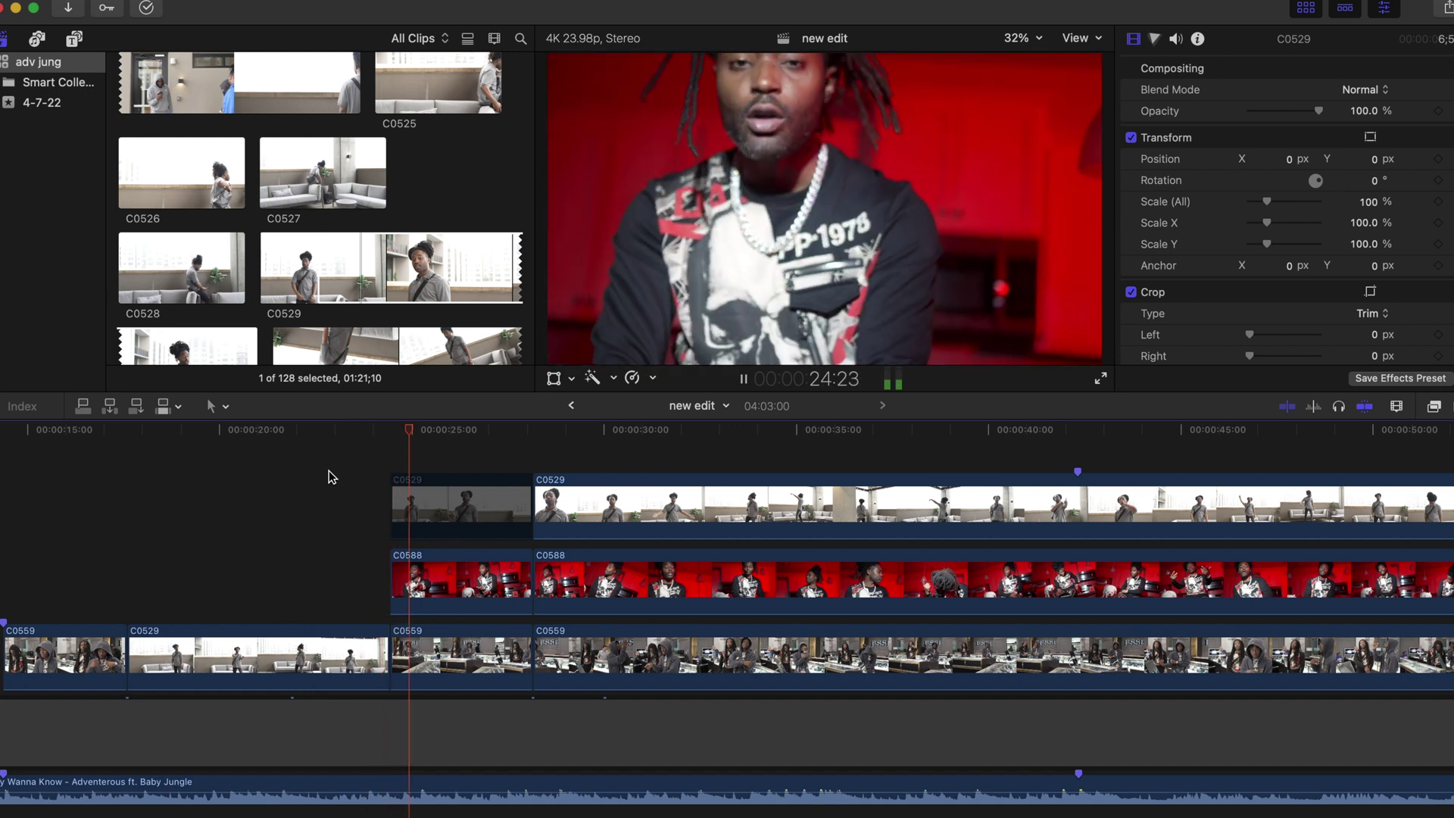
{"action": "key", "text": "space"}
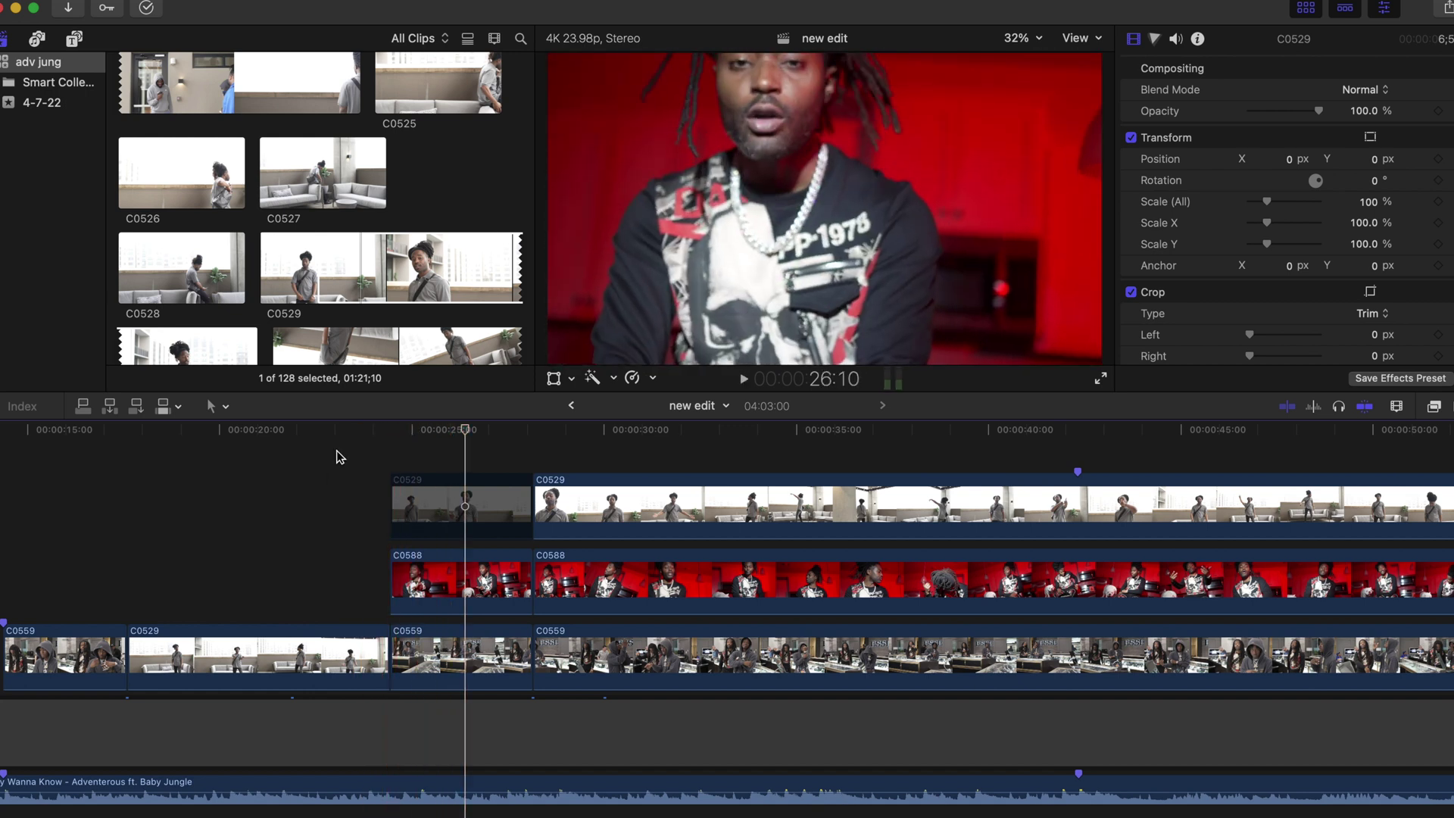
{"action": "left_click", "coordinate": [315, 430]}
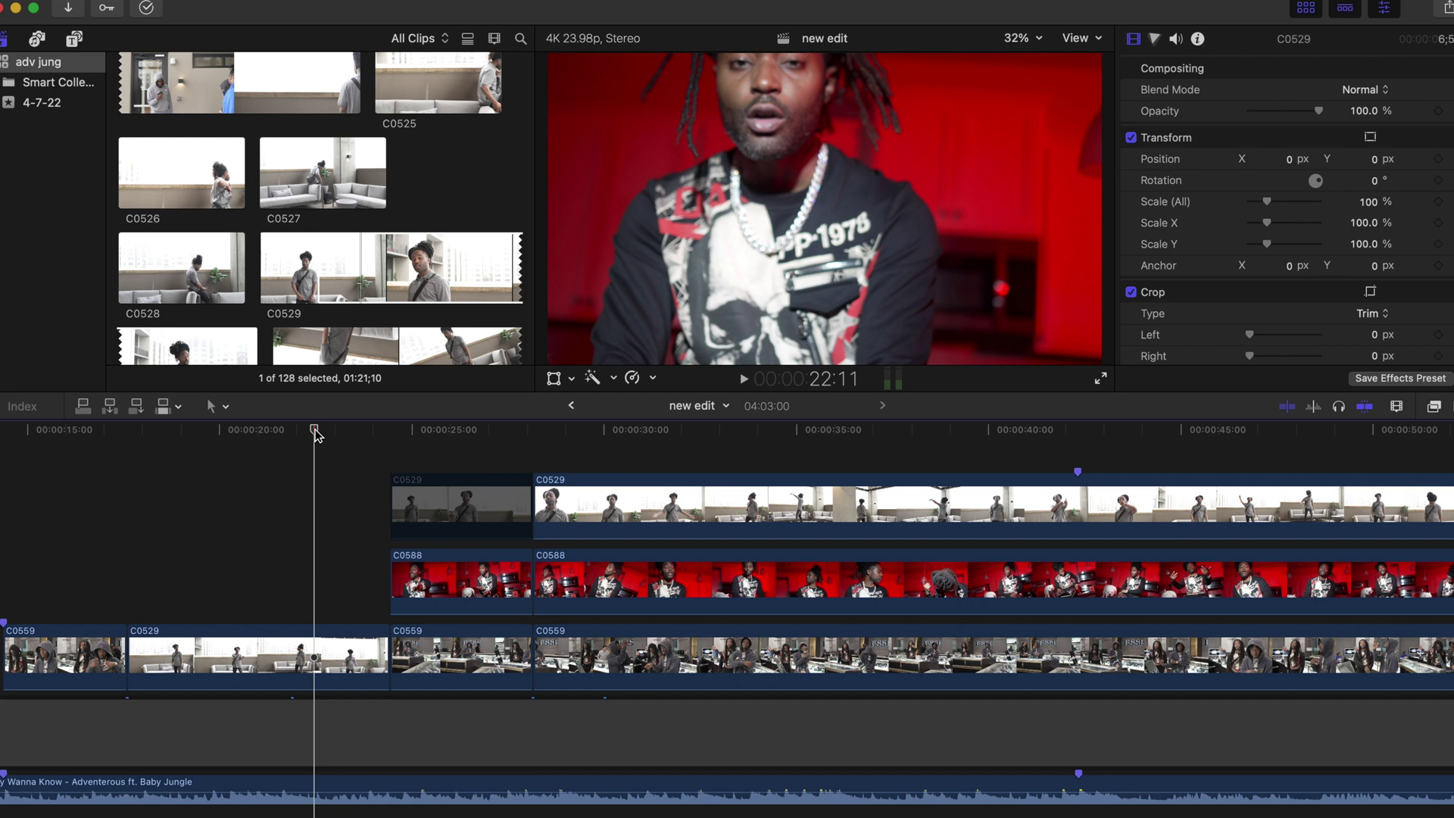
{"action": "key", "text": "space"}
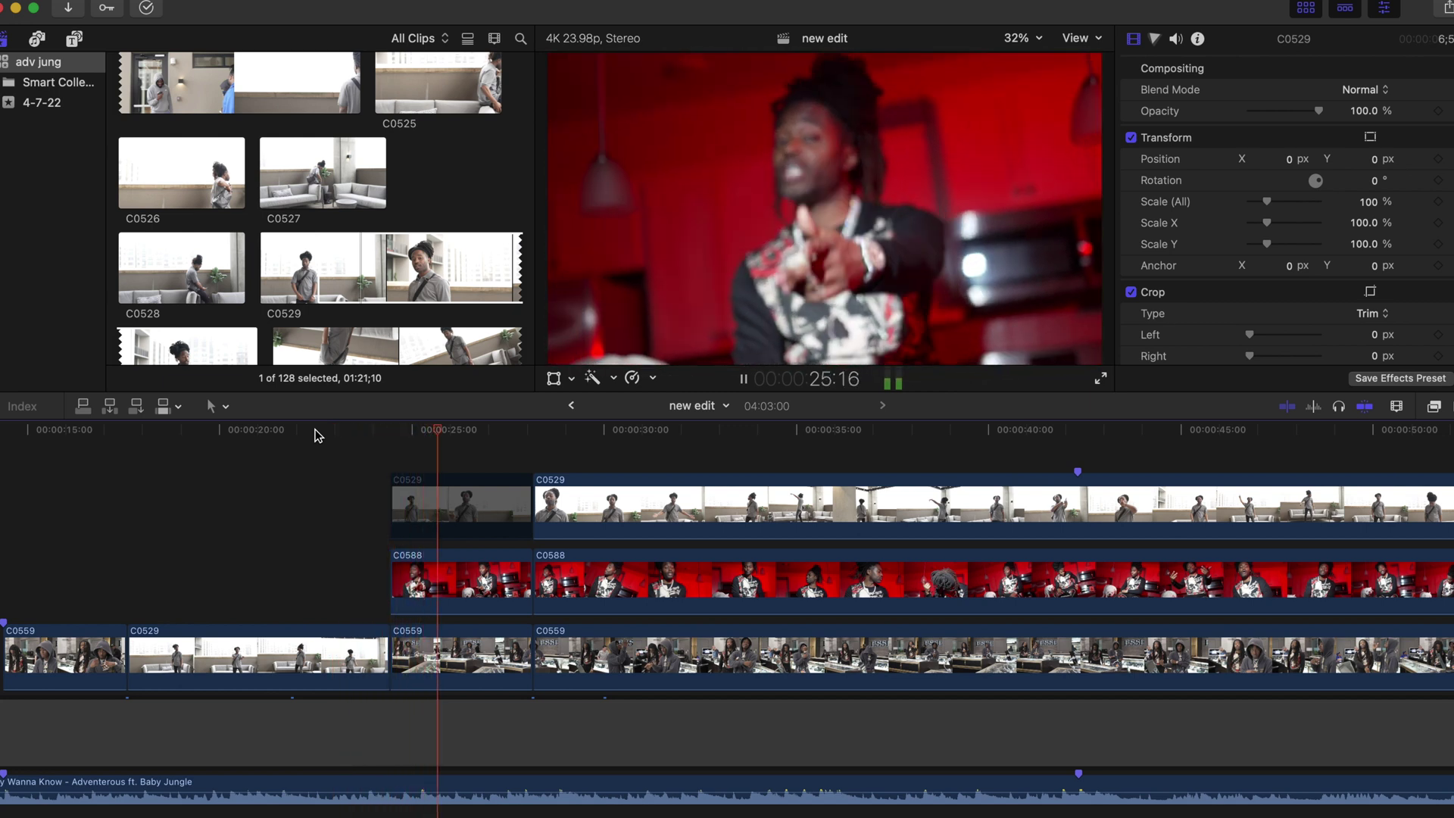
{"action": "key", "text": "space"}
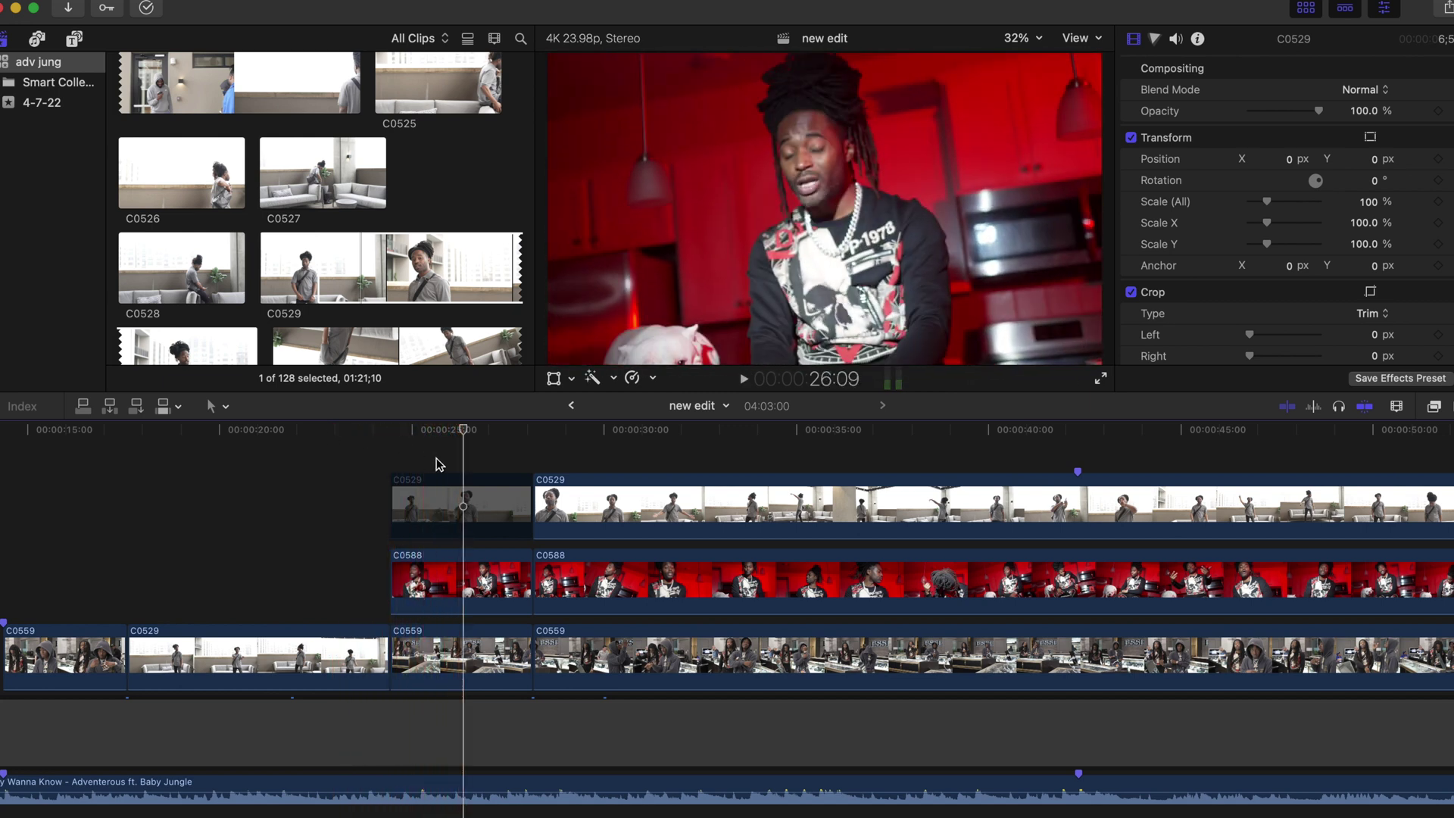
{"action": "key", "text": "shift+slash"}
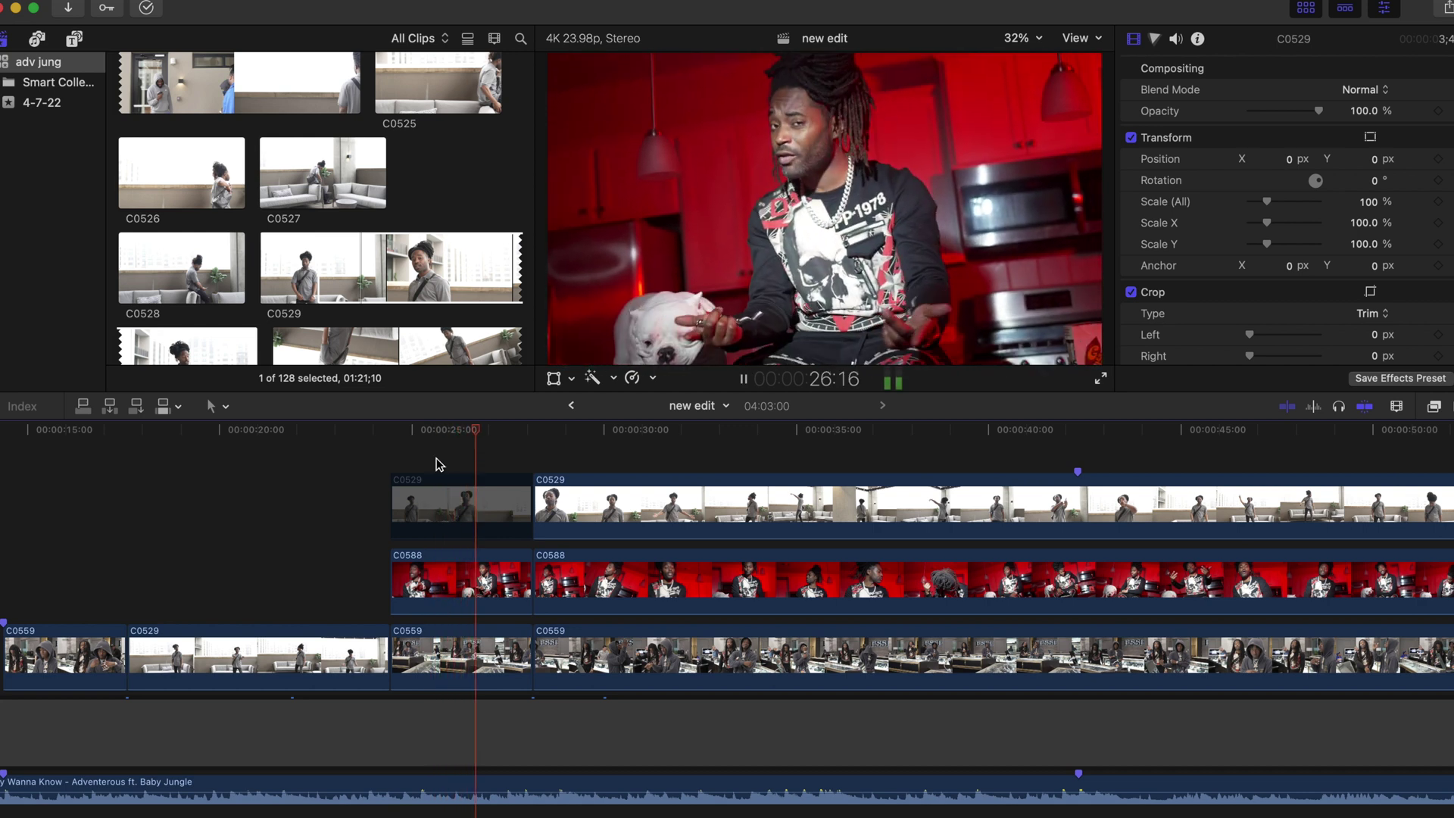
{"action": "key", "text": "space"}
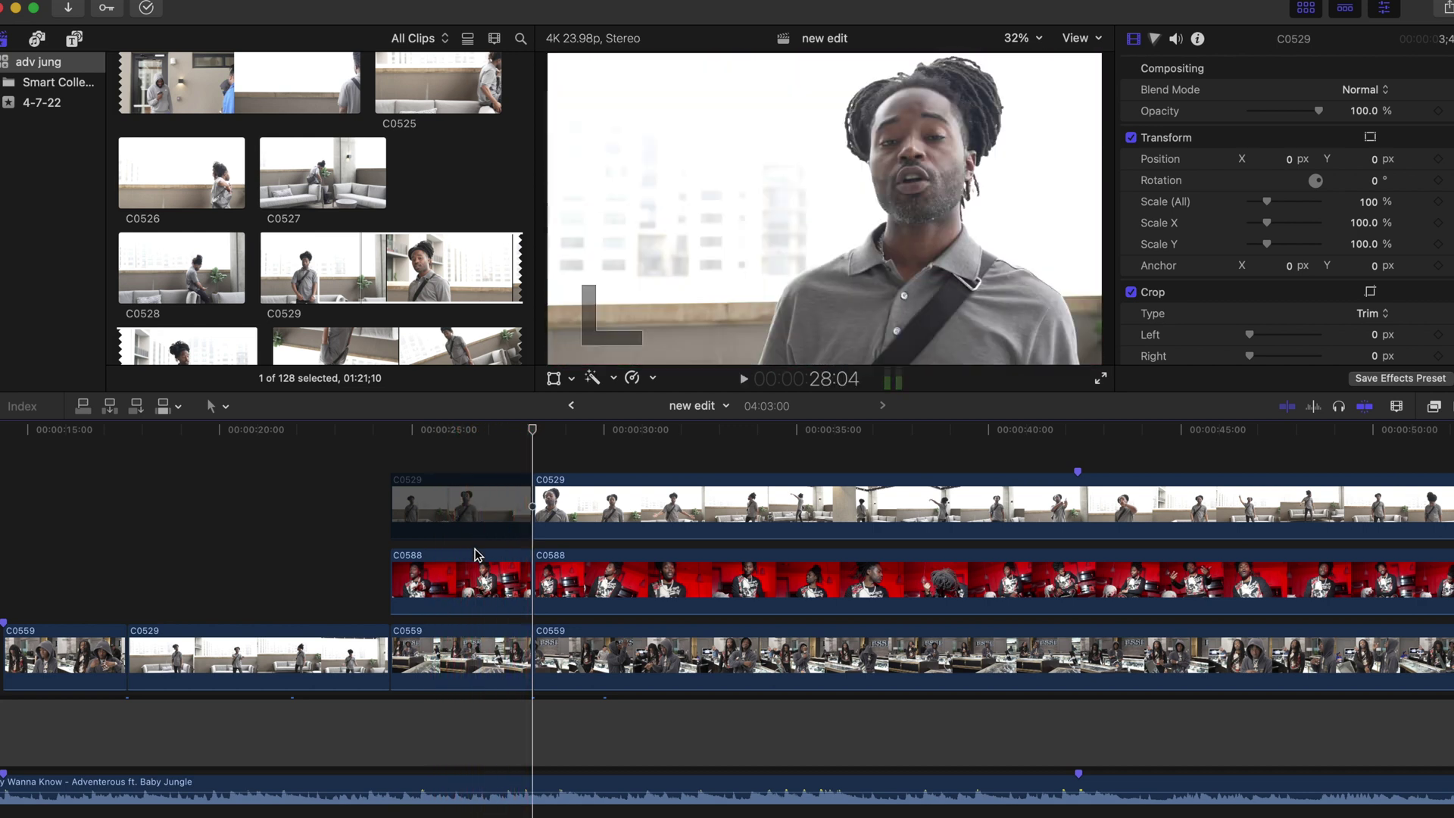
Delete the C0559 segment between 24:11 and 28:04 and bring back the disabled C0529 segment above C0588, trimmed to start at 26:09.
{"action": "left_click", "coordinate": [443, 648]}
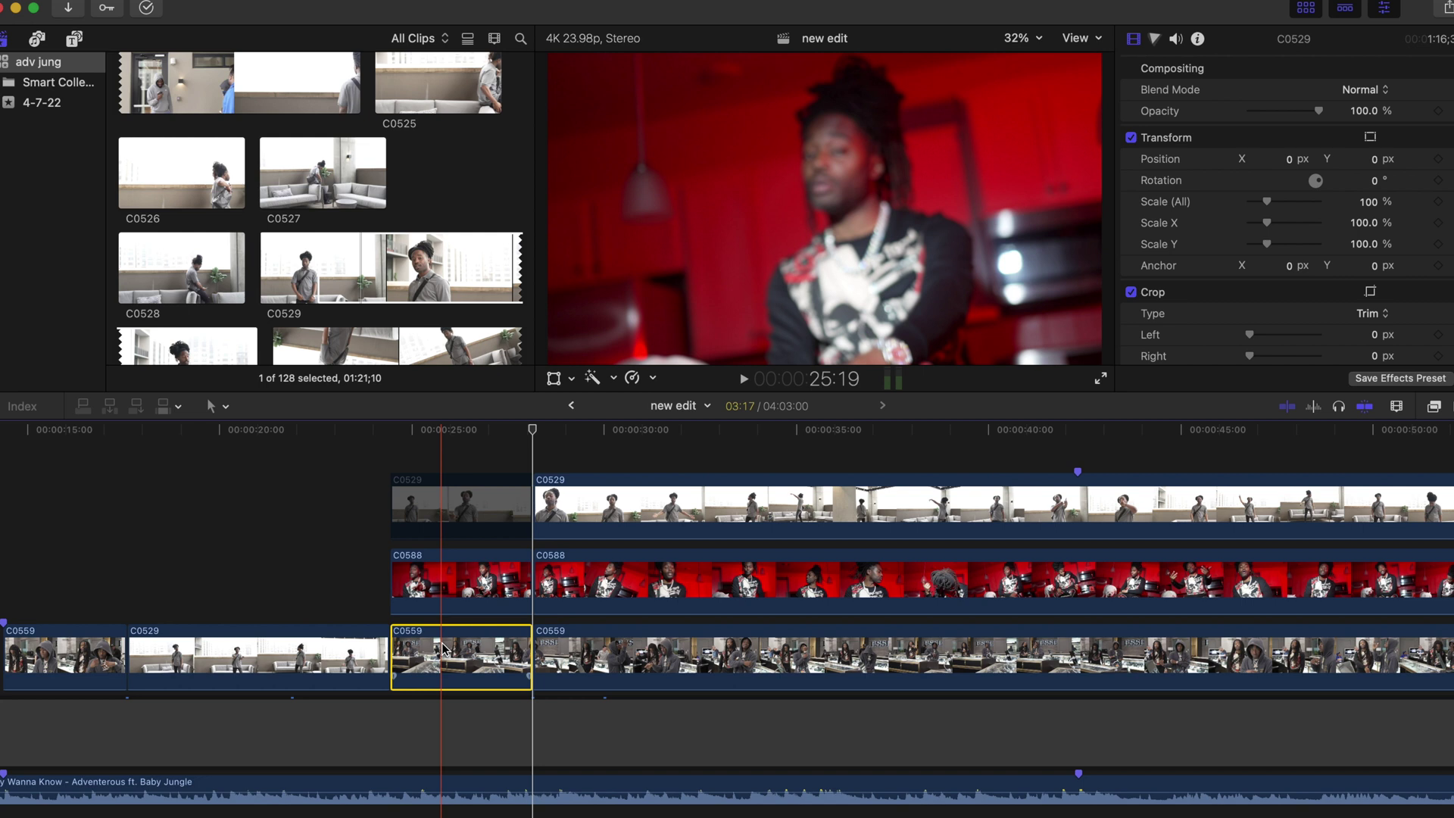
{"action": "key", "text": "alt+super+BackSpace"}
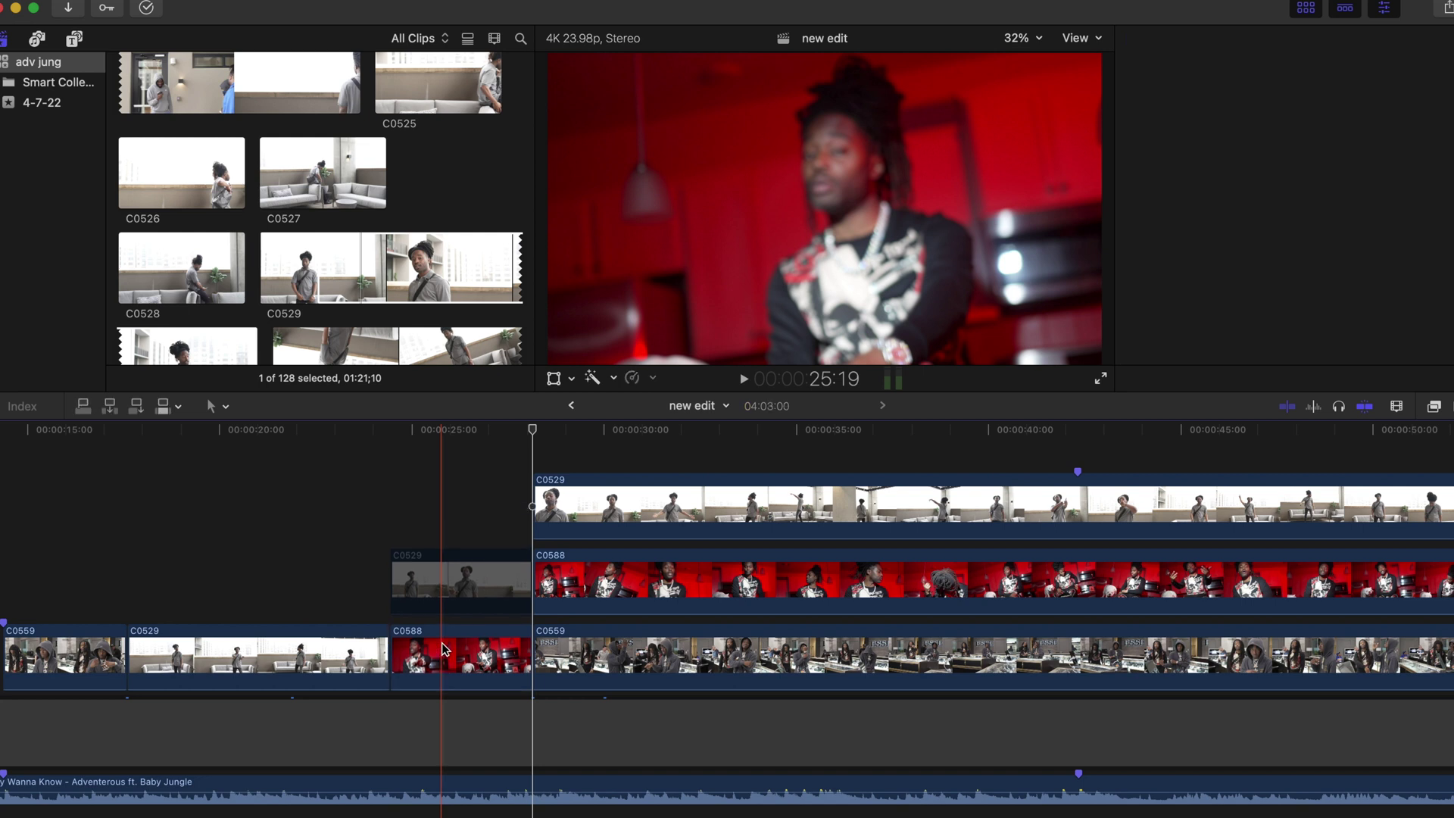
{"action": "left_click", "coordinate": [444, 576]}
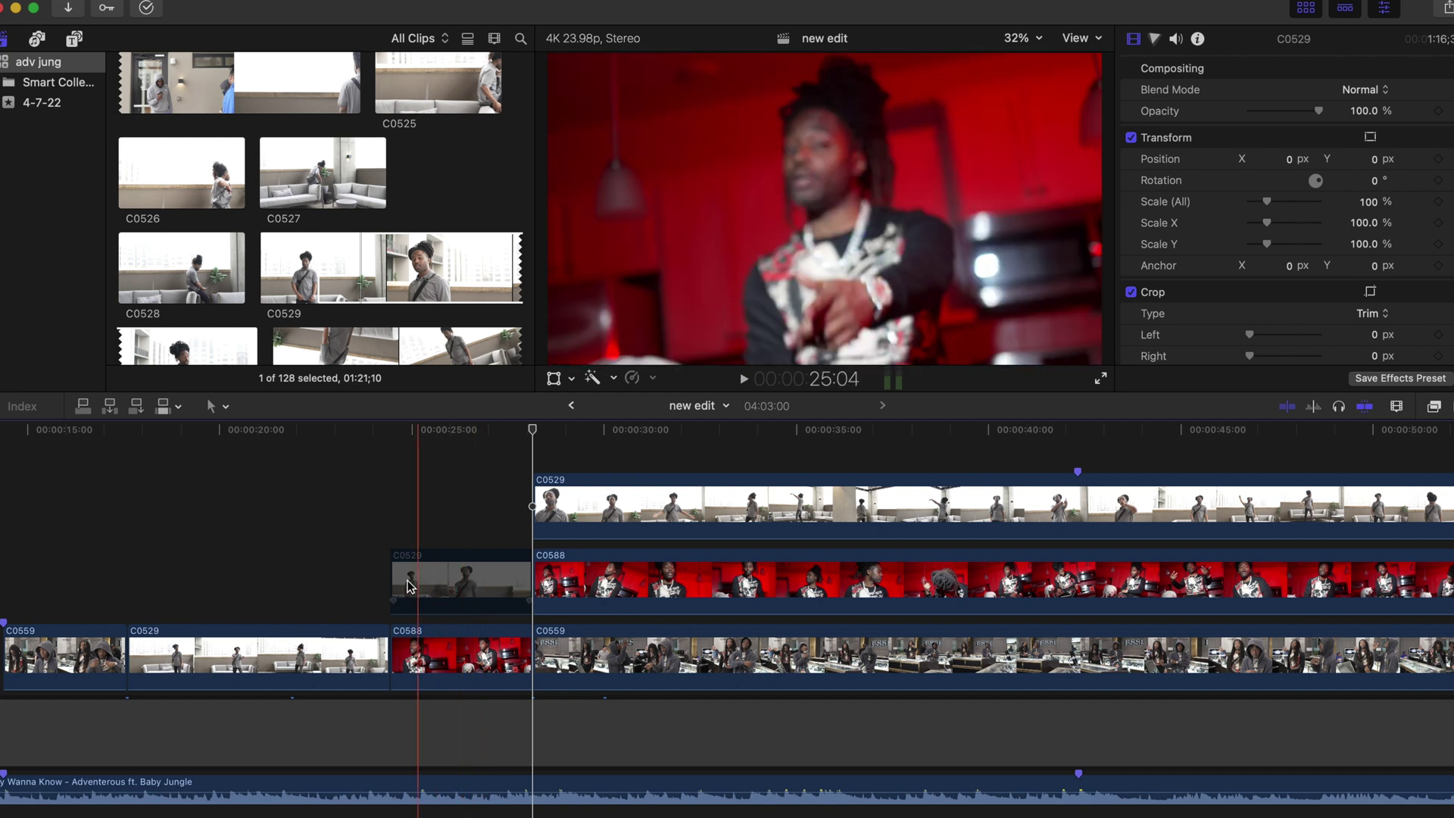
{"action": "left_click_drag", "start_coordinate": [391, 578], "coordinate": [492, 581]}
{"action": "left_click", "coordinate": [483, 569]}
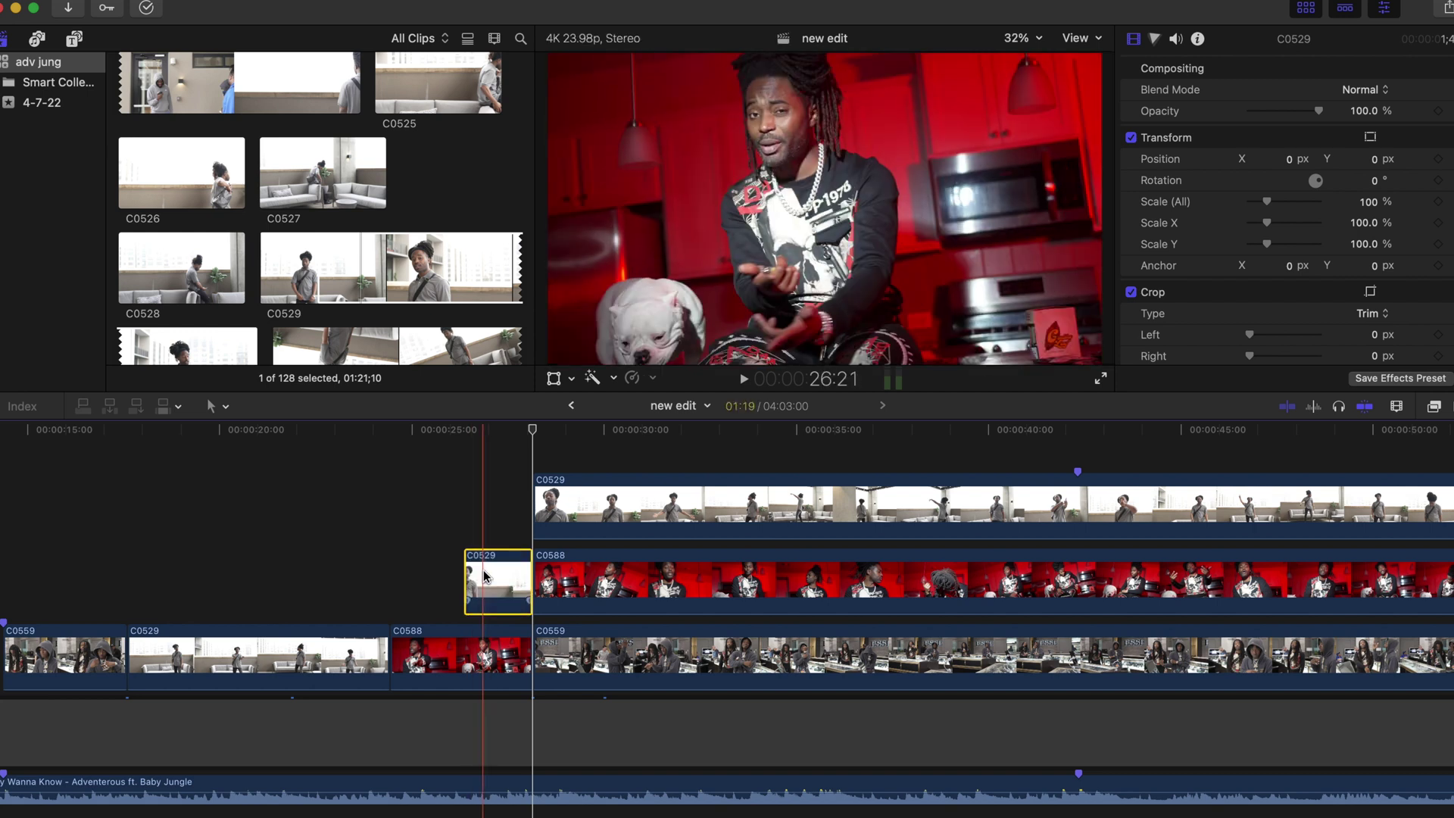
Play from 22:16 to check the cuts to the C0588 shot and back to C0529.
{"action": "left_click", "coordinate": [321, 553]}
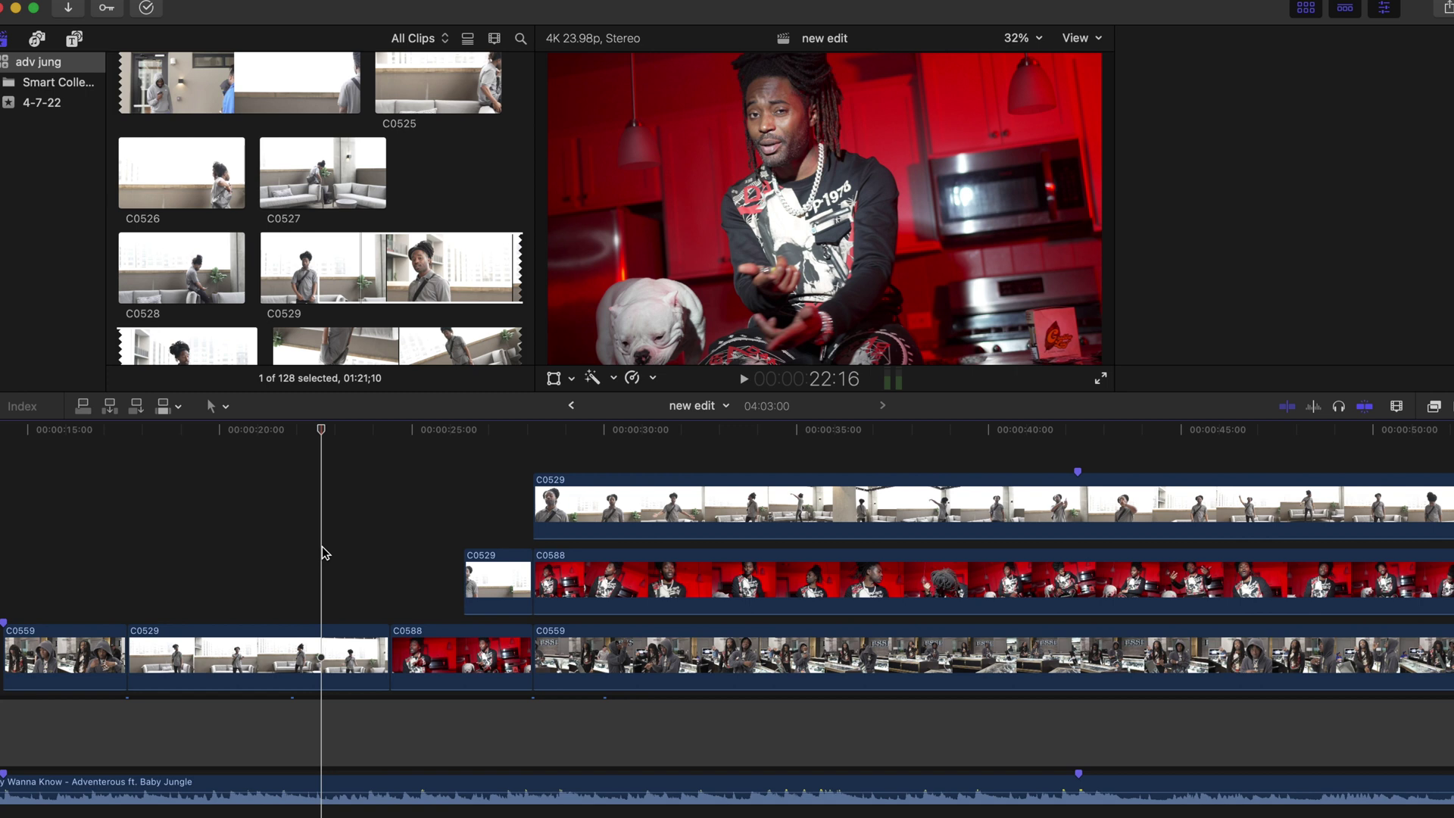
{"action": "key", "text": "space"}
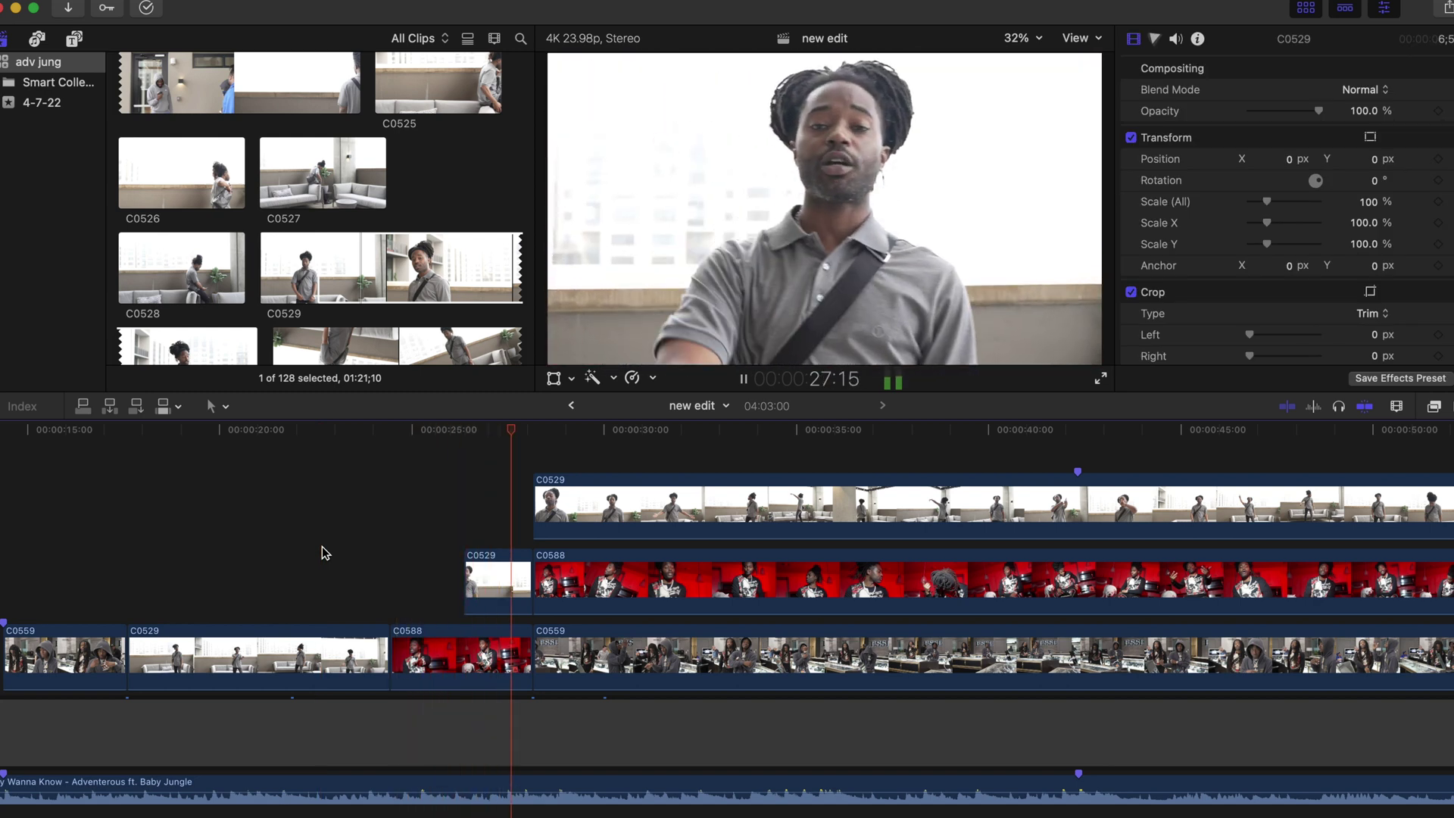
{"action": "key", "text": "space"}
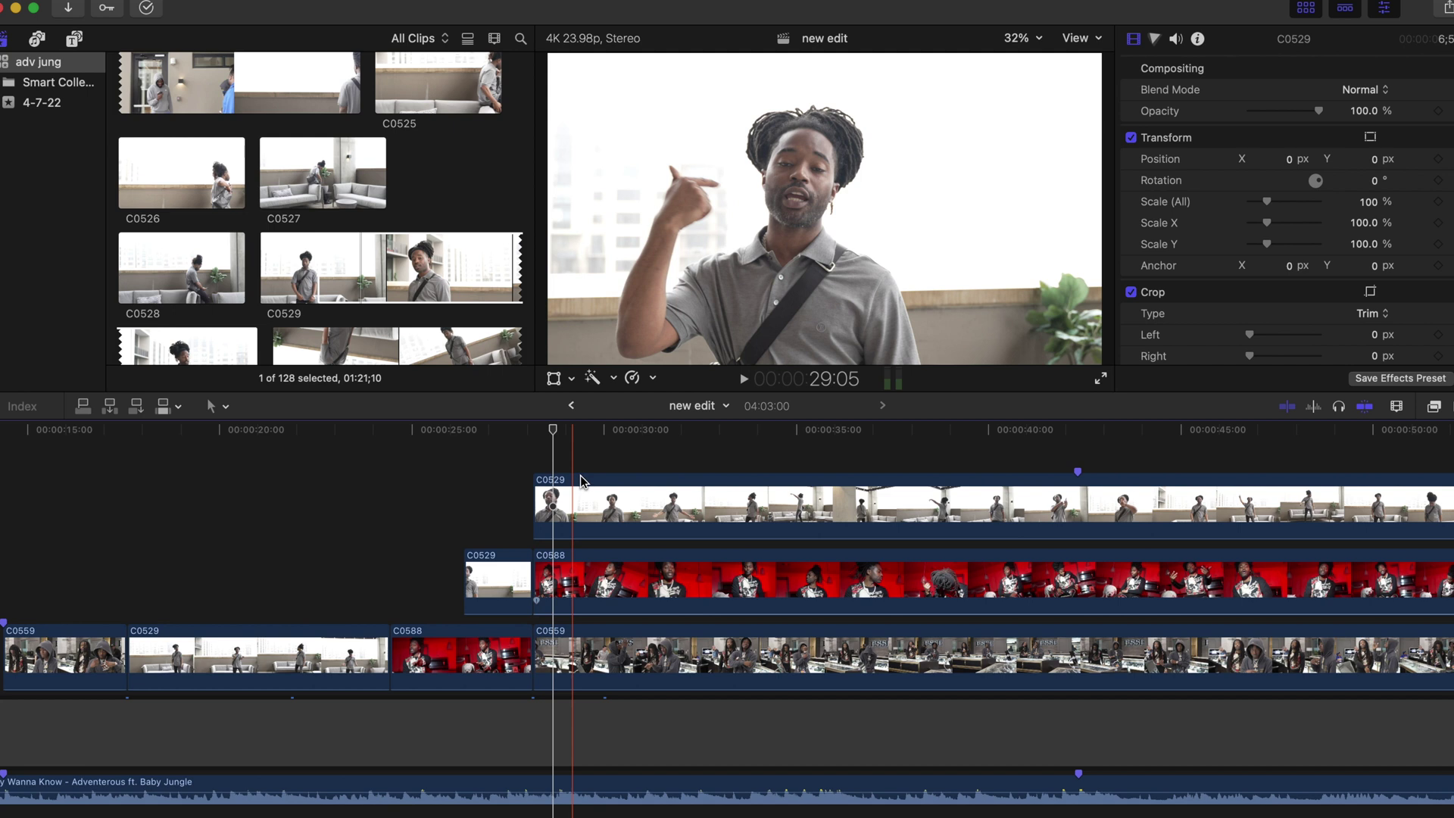
Trim the end of the short C0588 segment back to the start of the C0529 segment above it.
{"action": "left_click", "coordinate": [509, 596]}
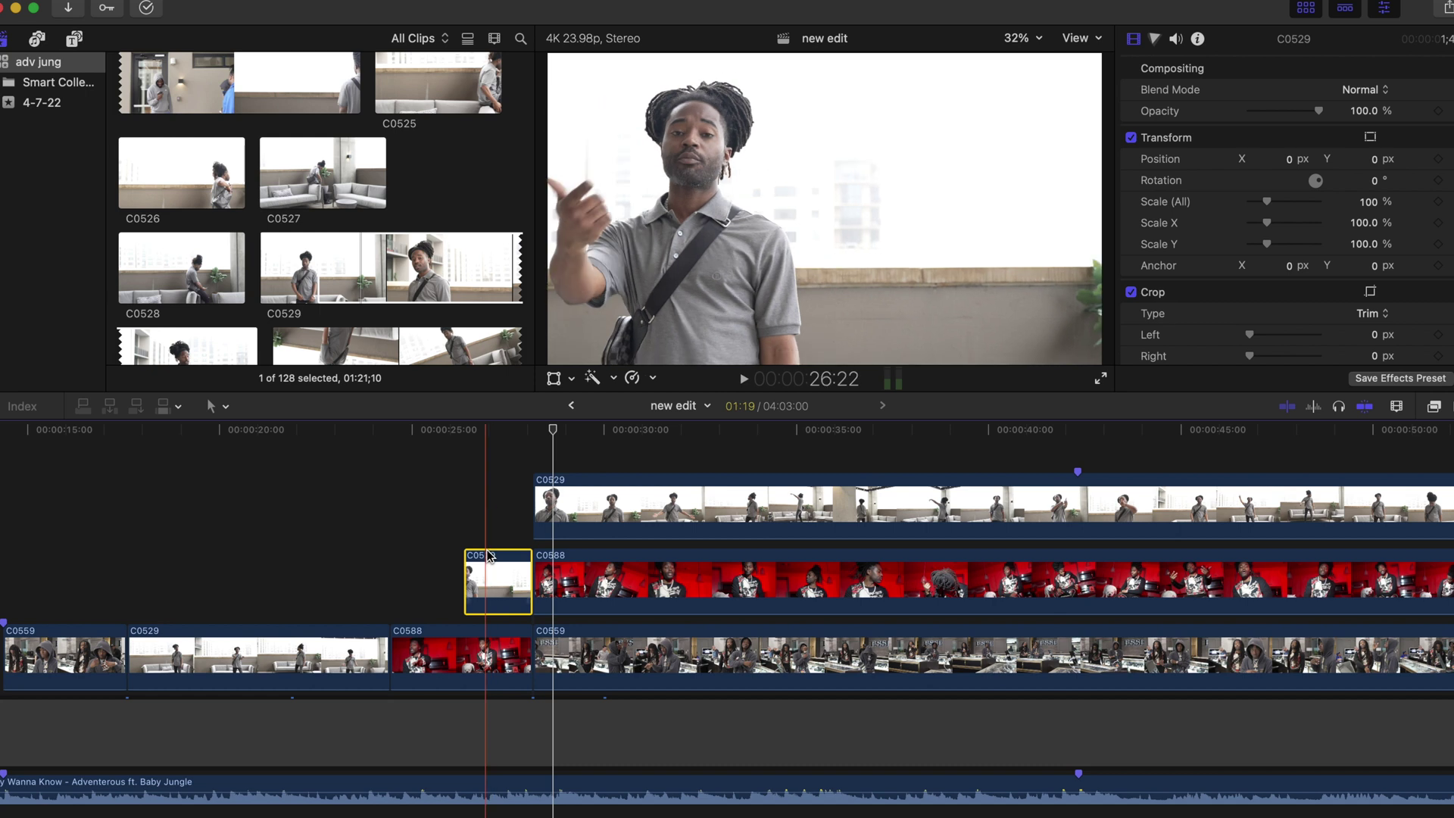
{"action": "left_click", "coordinate": [528, 645]}
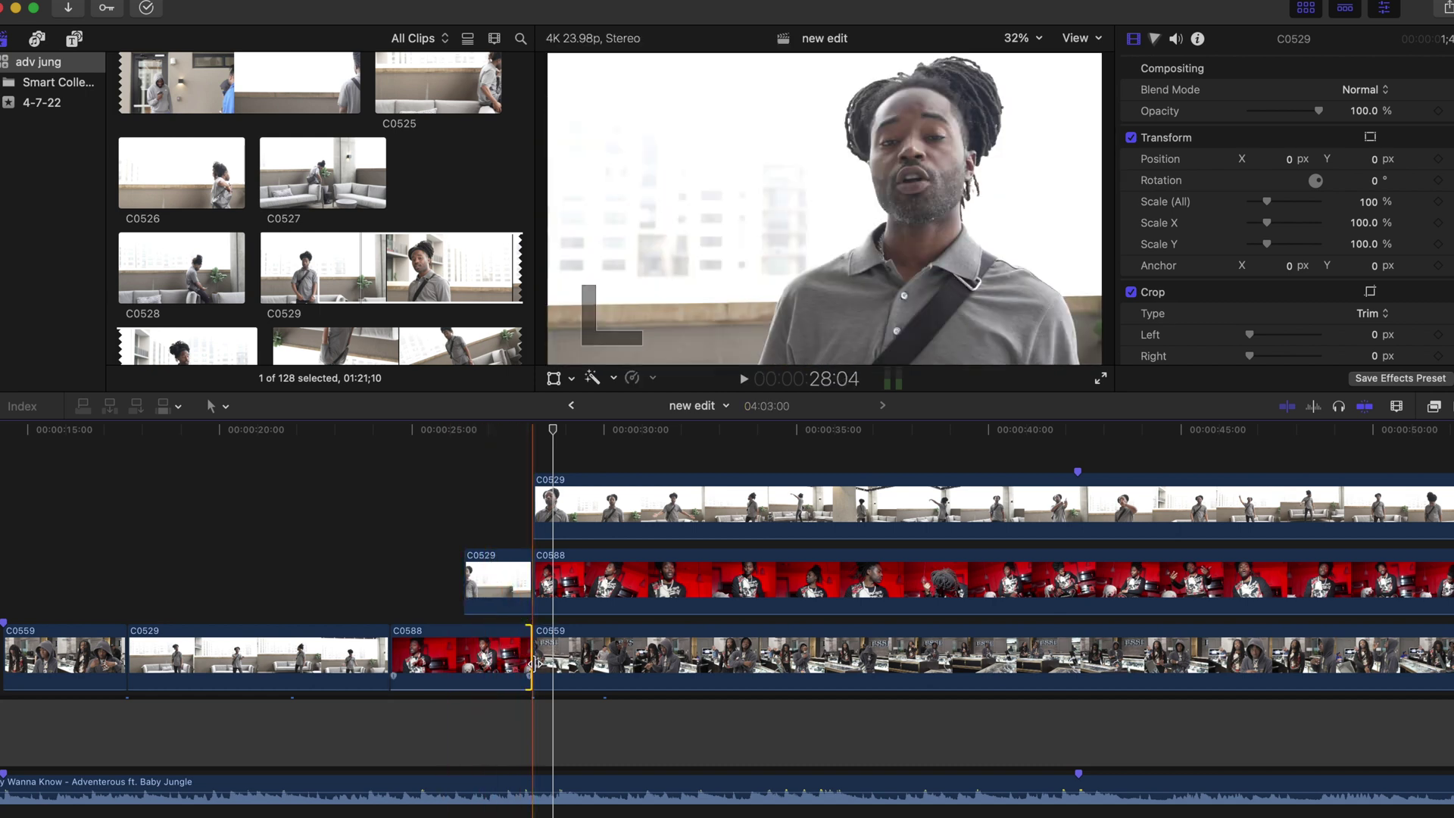
{"action": "left_click_drag", "start_coordinate": [528, 645], "coordinate": [462, 660]}
Play on from 28:04 and cut the stacked C0529, C0588 and C0559 clips 4:14 farther along.
{"action": "scroll", "coordinate": [499, 666], "scroll_direction": "right", "scroll_amount": 5}
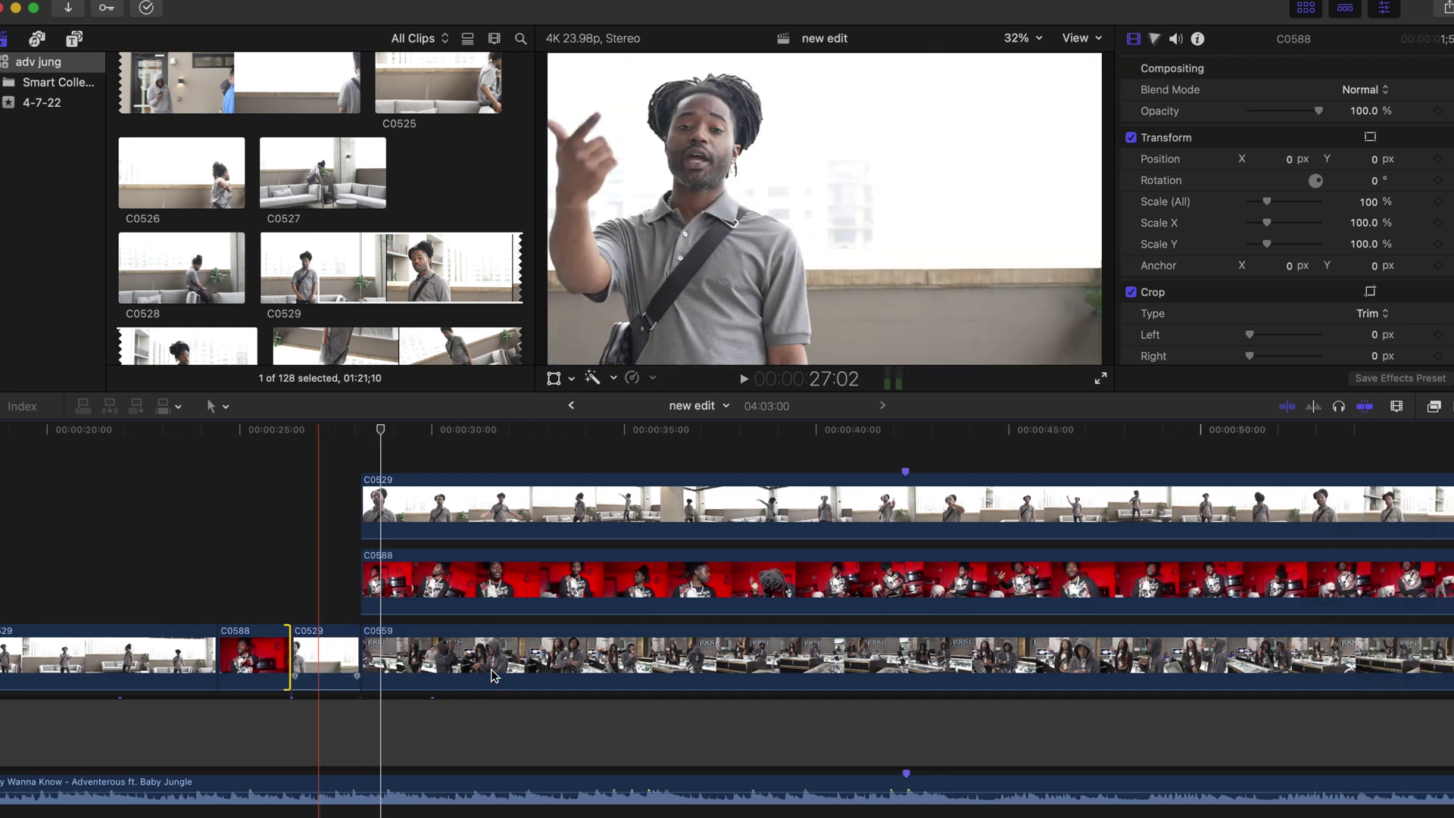
{"action": "left_click", "coordinate": [362, 437]}
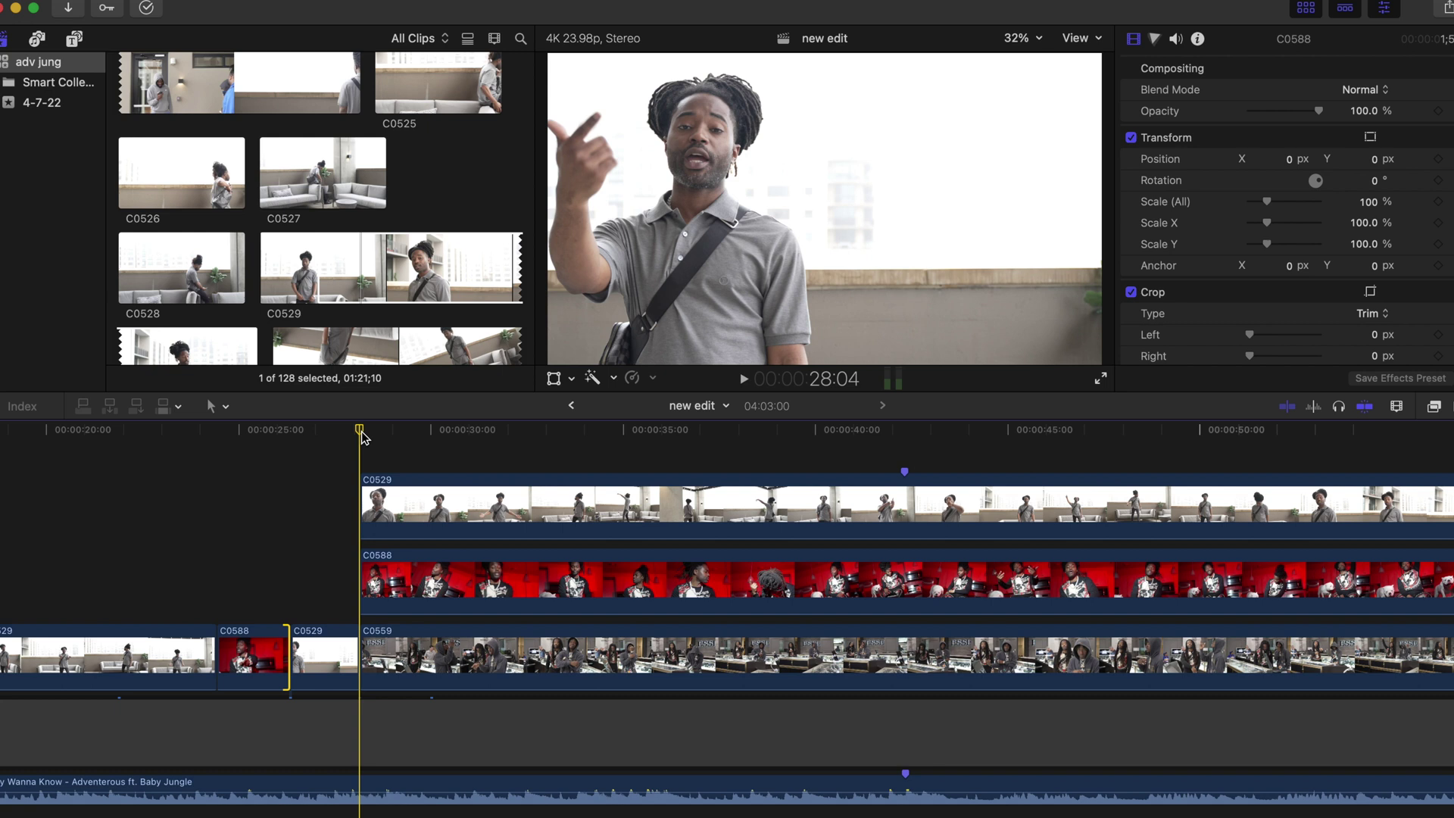
{"action": "key", "text": "space"}
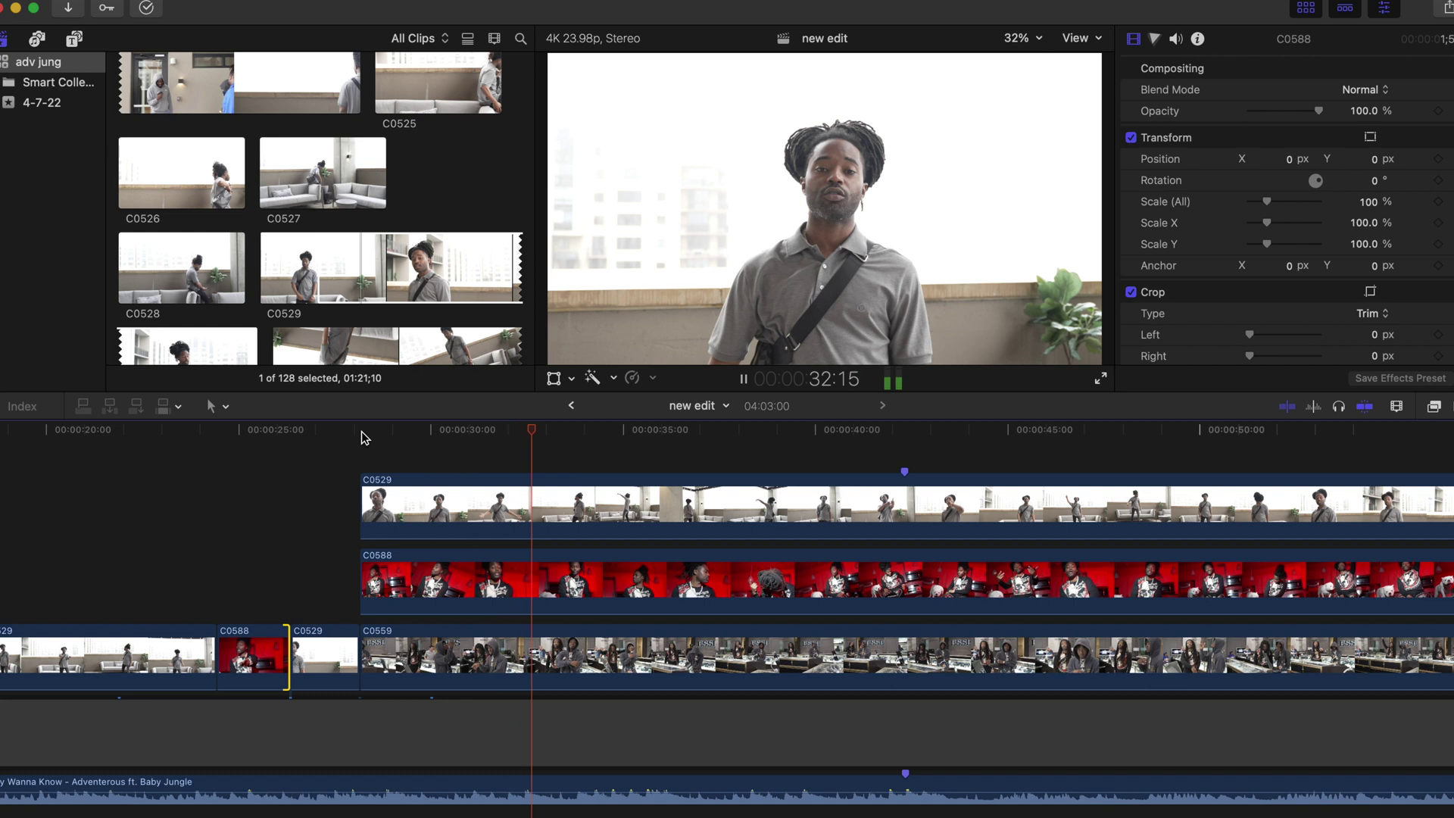
{"action": "left_click", "coordinate": [536, 443]}
{"action": "left_click_drag", "start_coordinate": [540, 448], "coordinate": [538, 686]}
{"action": "key", "text": "super+b"}
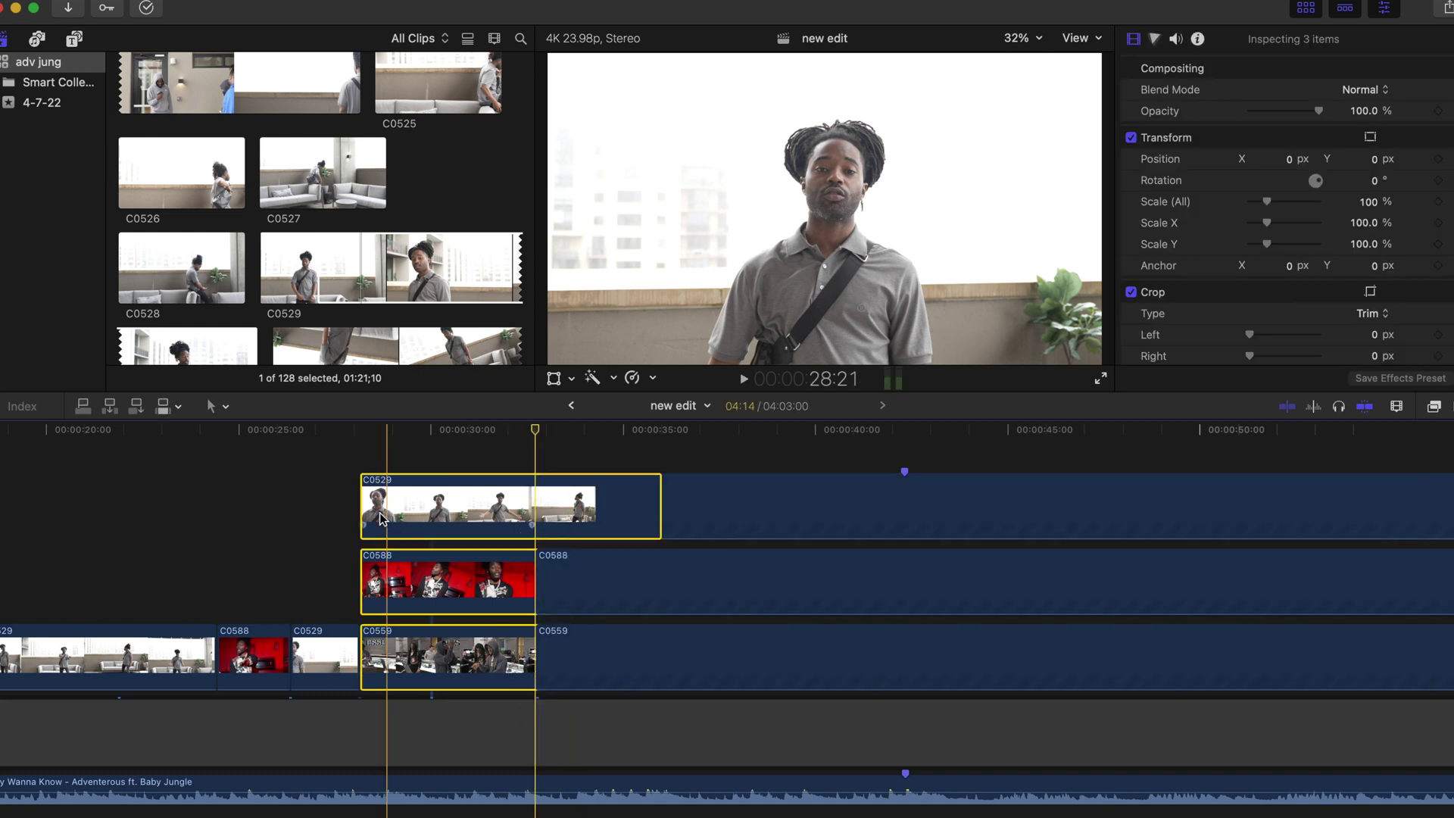
Play from 26:09 with the short C0529 segment disabled to check the C0588 shot beneath it, and delete that C0529 segment.
{"action": "left_click", "coordinate": [332, 503]}
{"action": "left_click", "coordinate": [407, 508]}
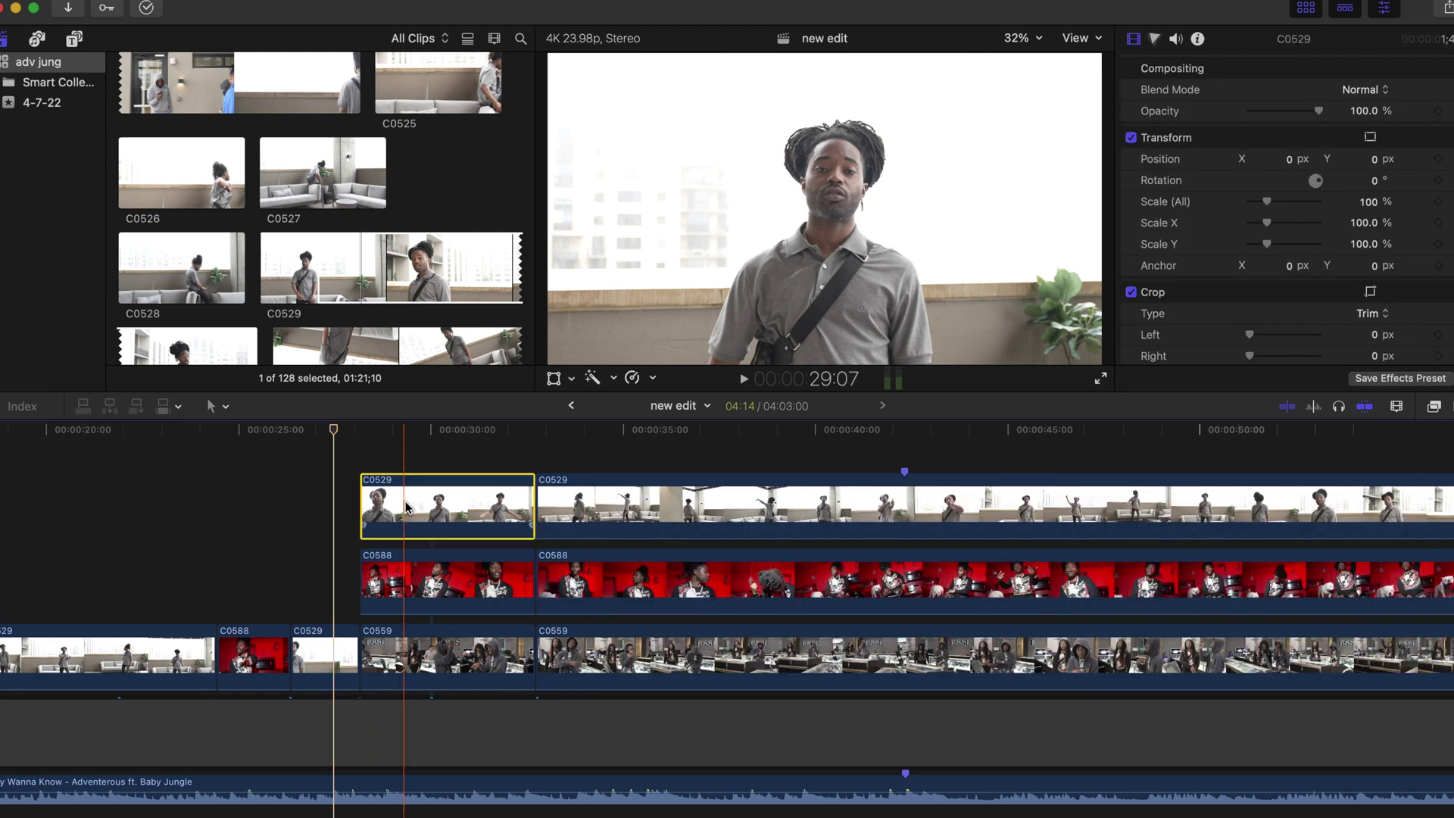
{"action": "key", "text": "v"}
{"action": "left_click", "coordinate": [298, 461]}
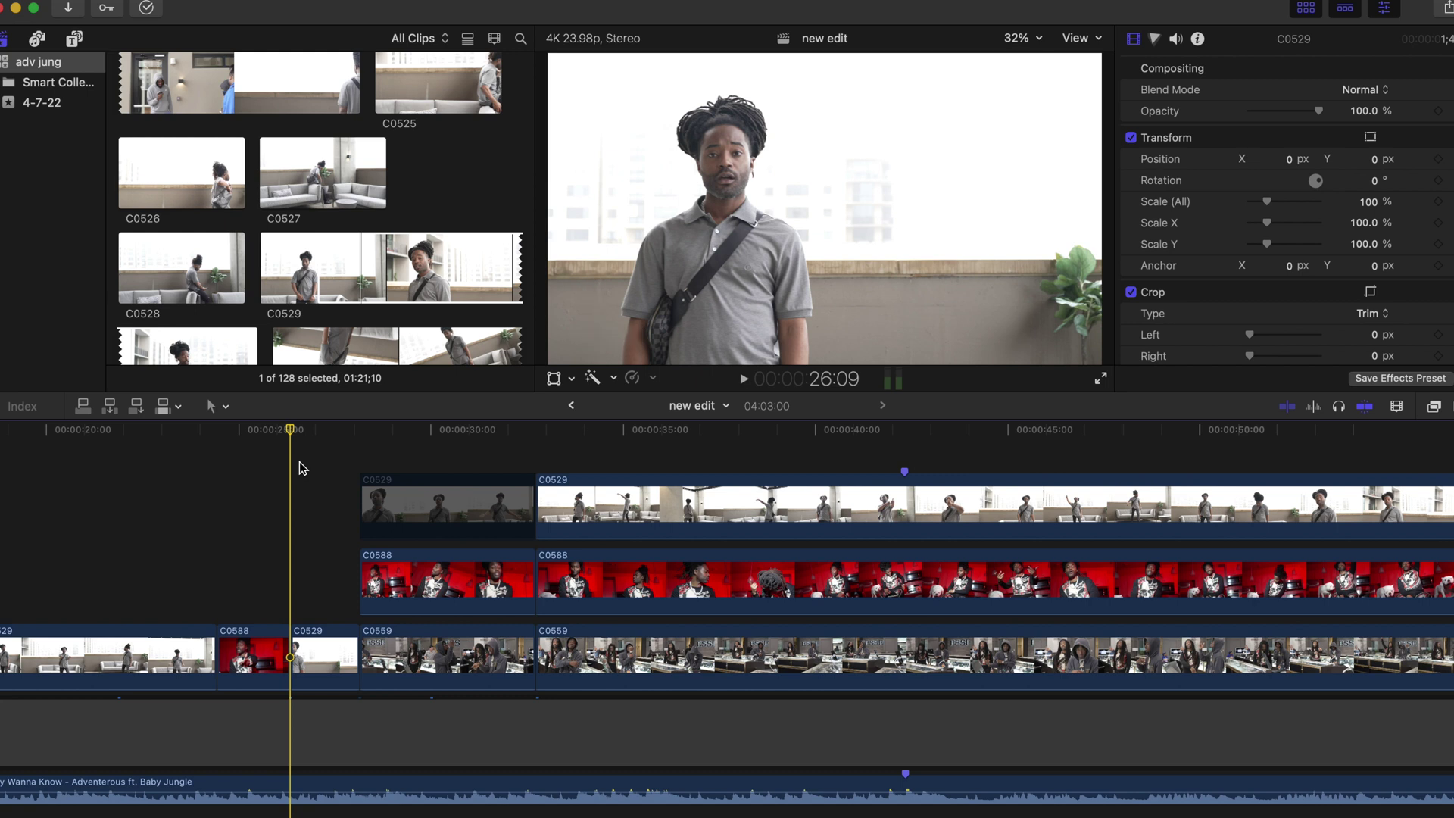
{"action": "key", "text": "space"}
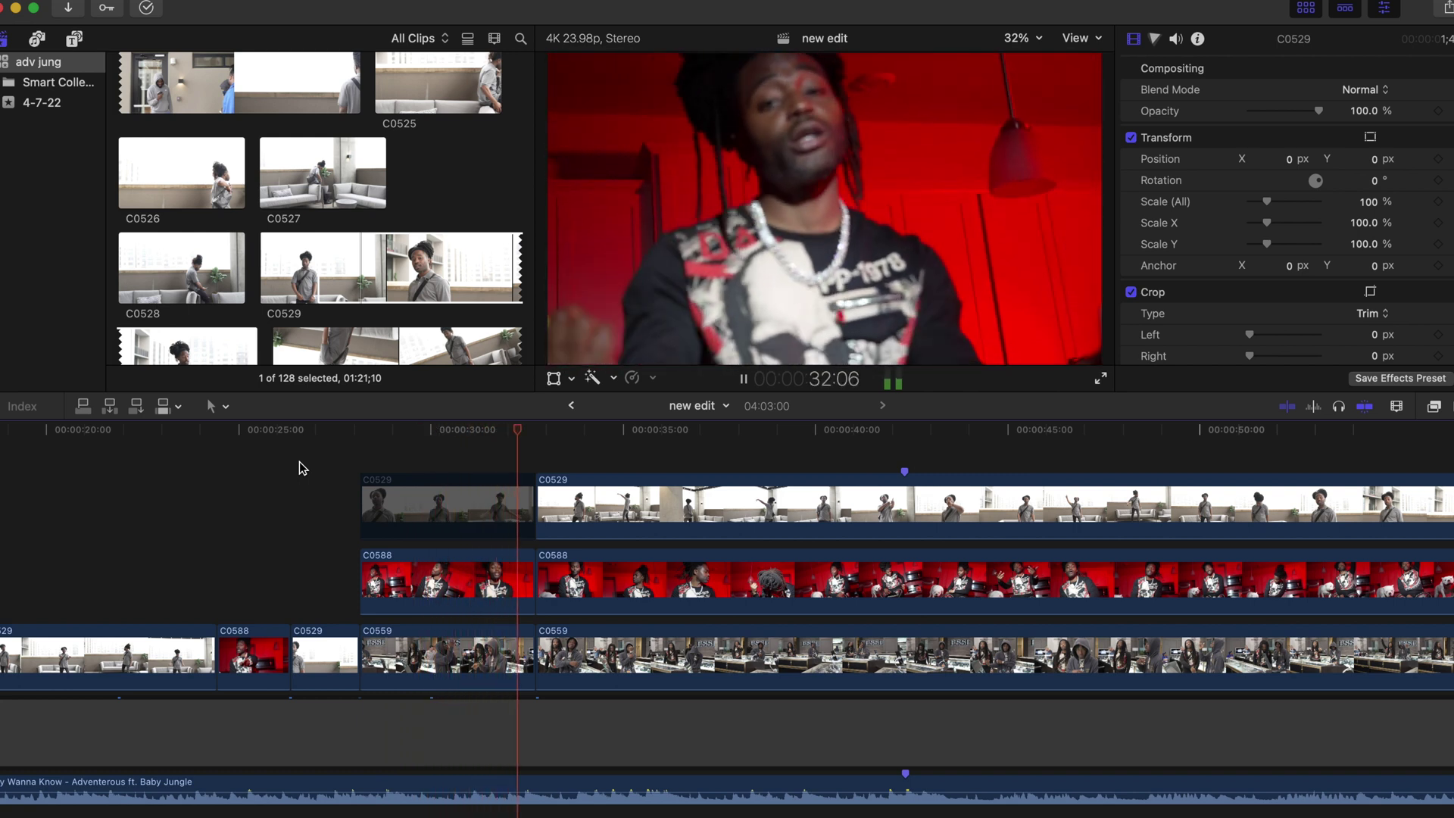
{"action": "key", "text": "space"}
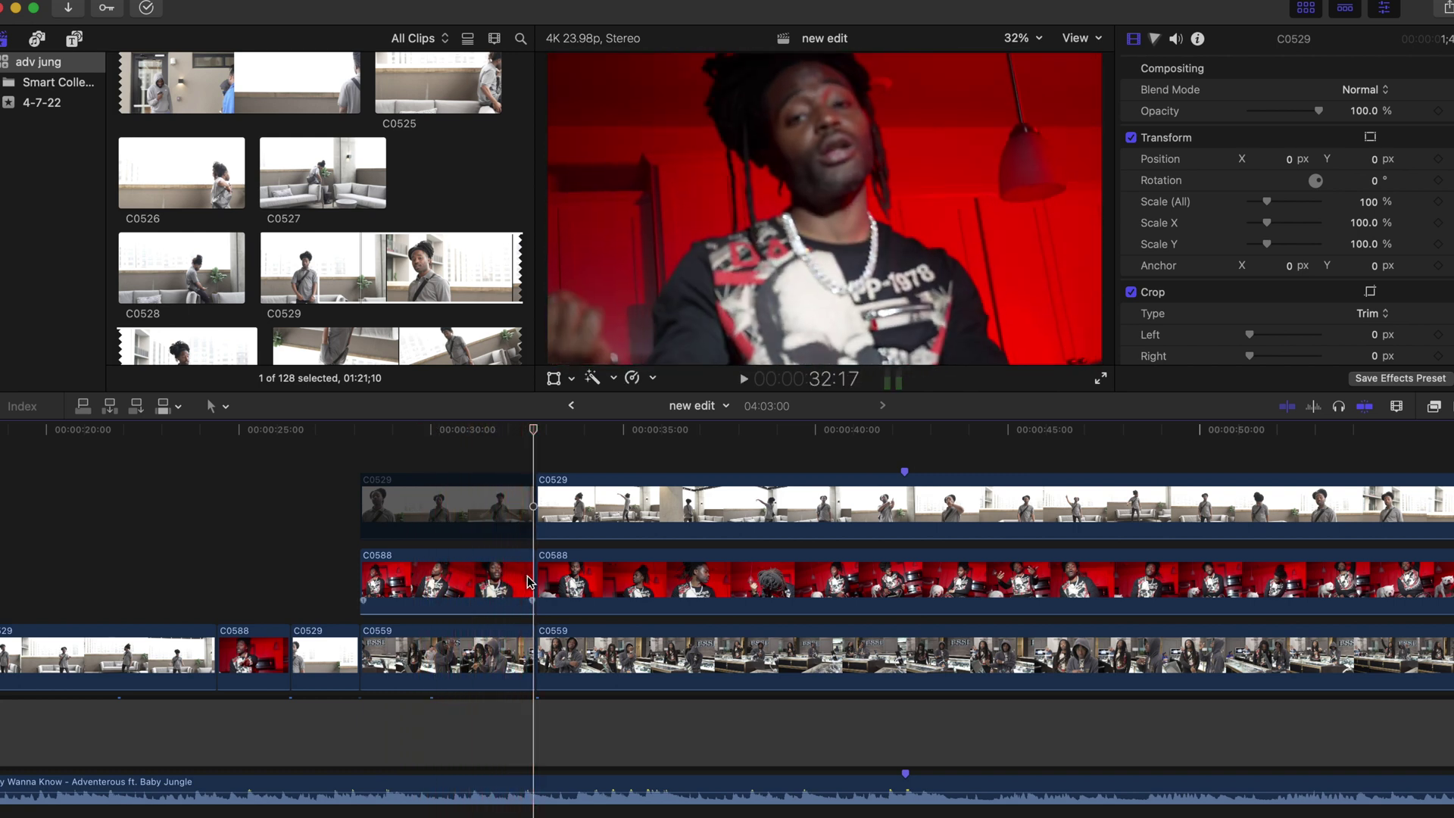
{"action": "left_click", "coordinate": [473, 505]}
{"action": "key", "text": "BackSpace"}
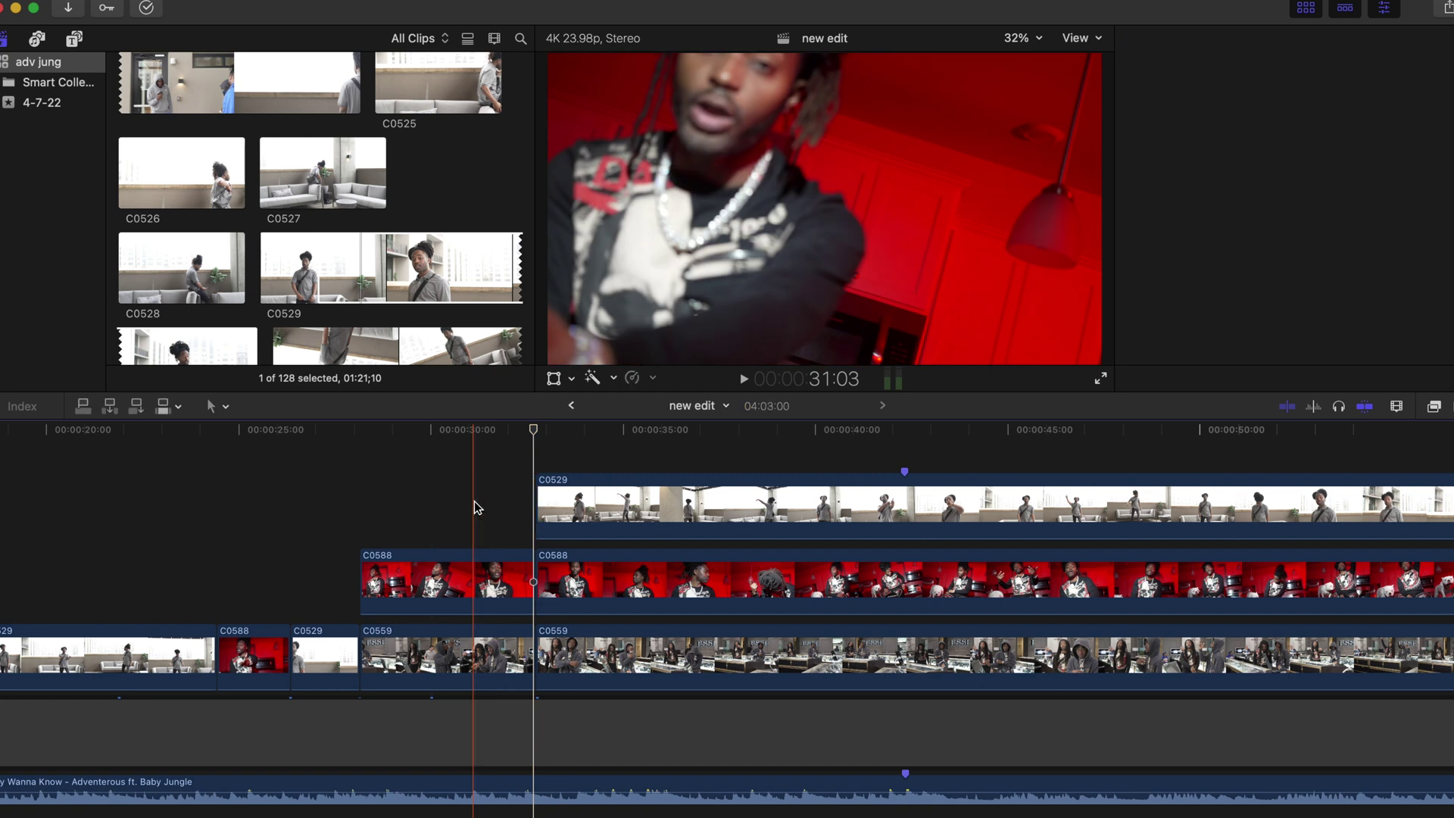
Trim the end of the short C0588 segment to about 2 seconds long and play from before it to check the change to C0559.
{"action": "left_click", "coordinate": [518, 578]}
{"action": "left_click_drag", "start_coordinate": [518, 578], "coordinate": [437, 575]}
{"action": "left_click", "coordinate": [337, 515]}
{"action": "key", "text": "space"}
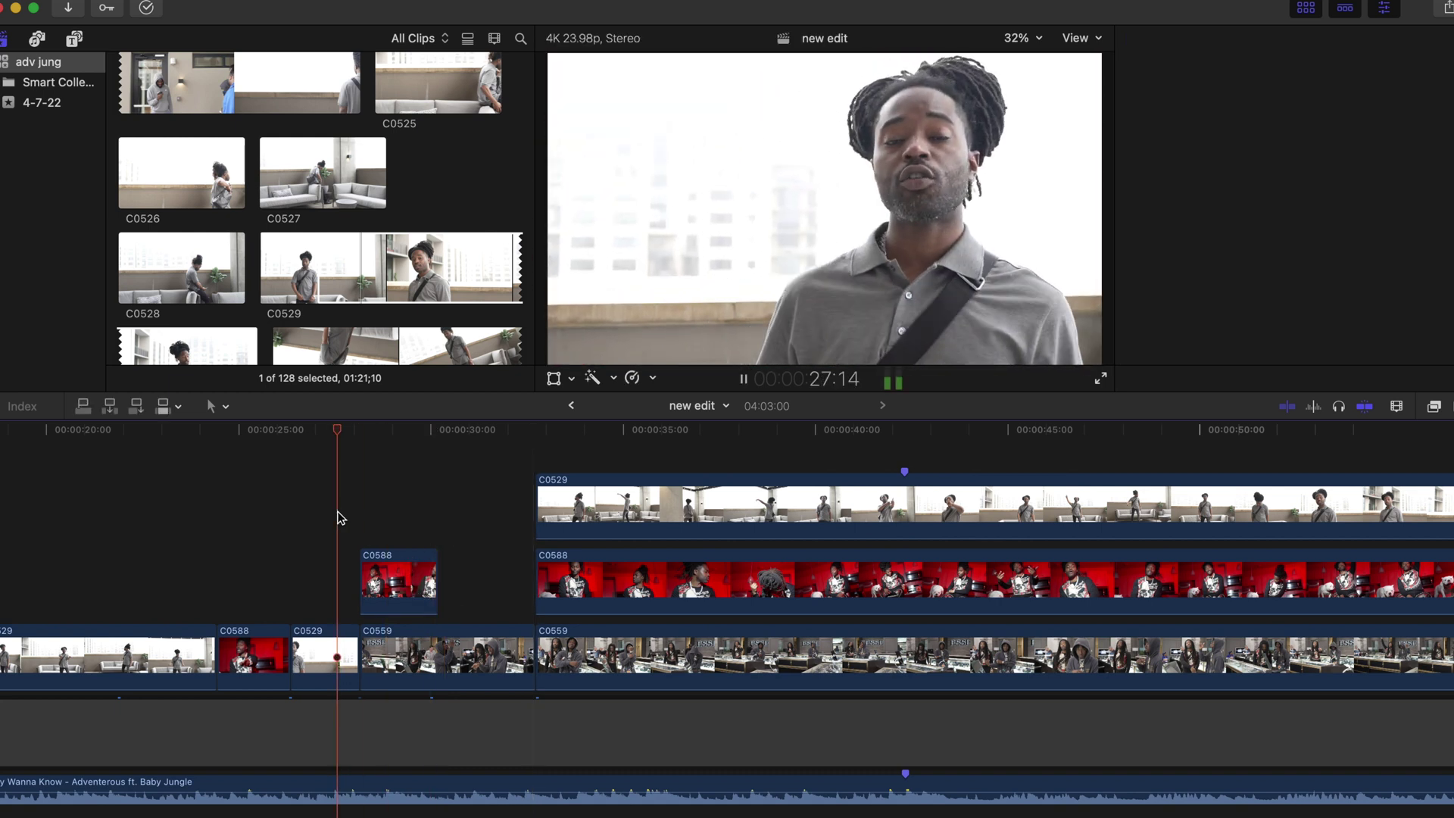
{"action": "key", "text": "super+4"}
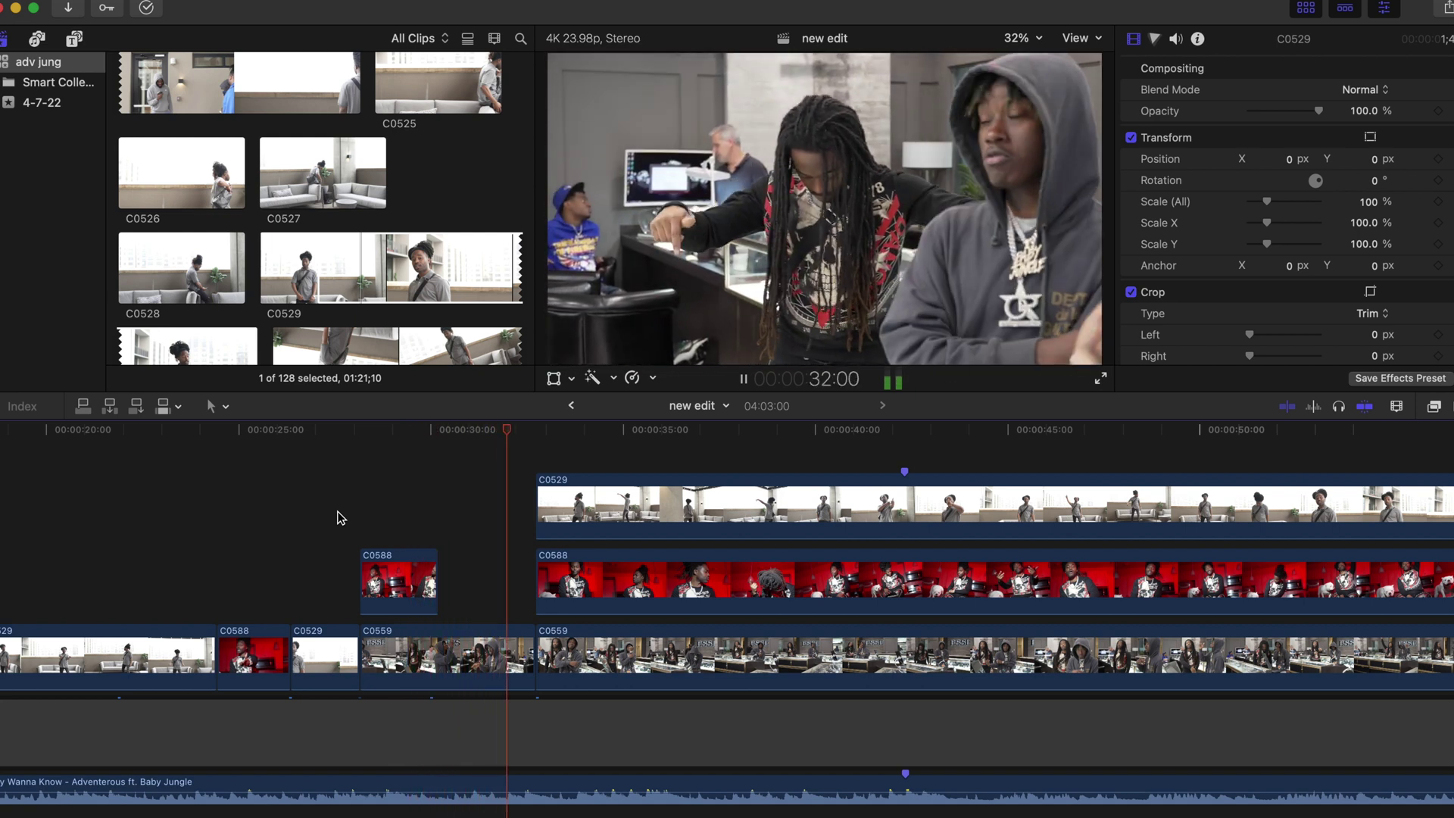
{"action": "key", "text": "space"}
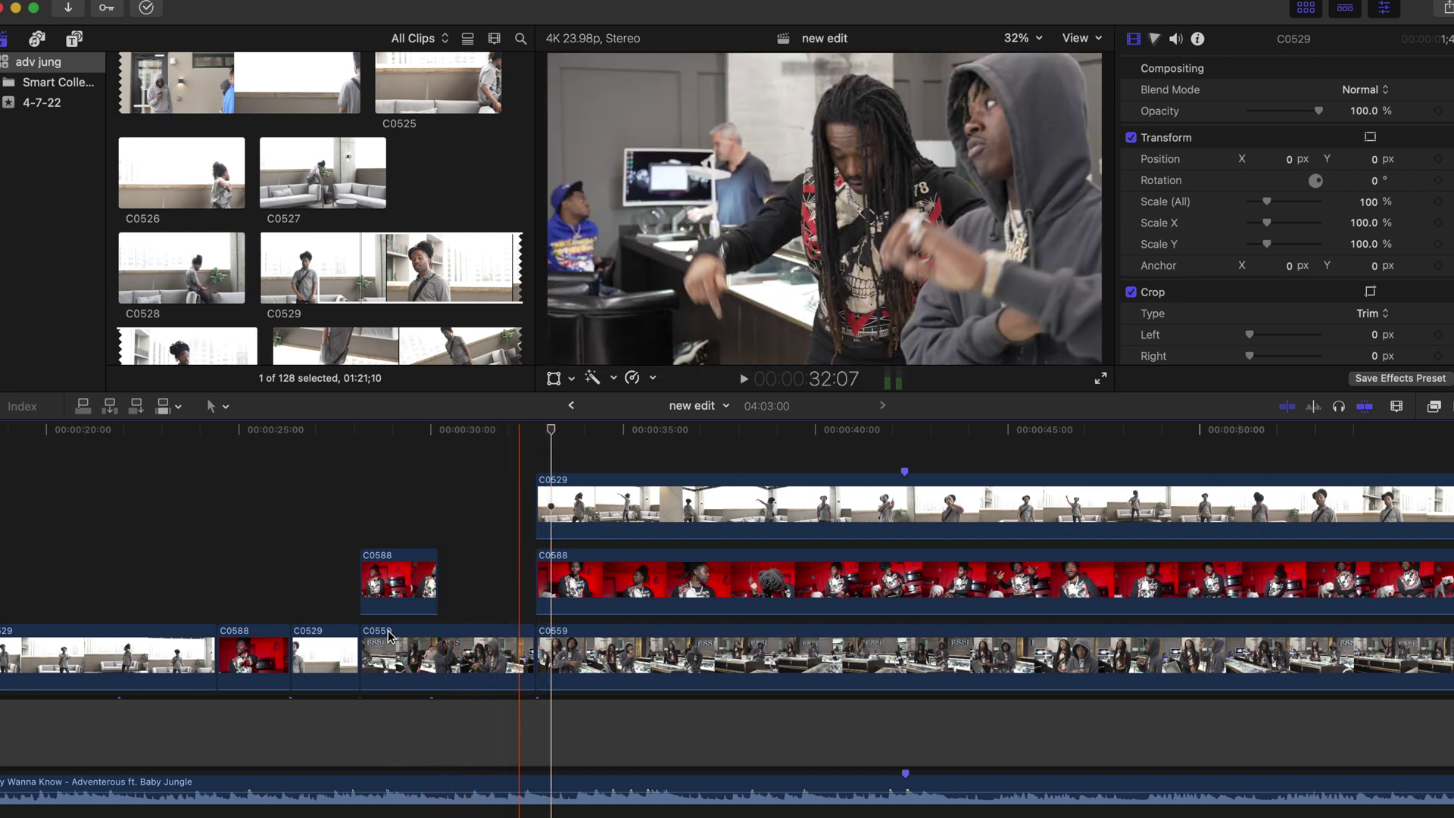
Trim the start of the short C0559 segment to where C0588 ends, and play the cut between them.
{"action": "left_click_drag", "start_coordinate": [365, 640], "coordinate": [452, 640]}
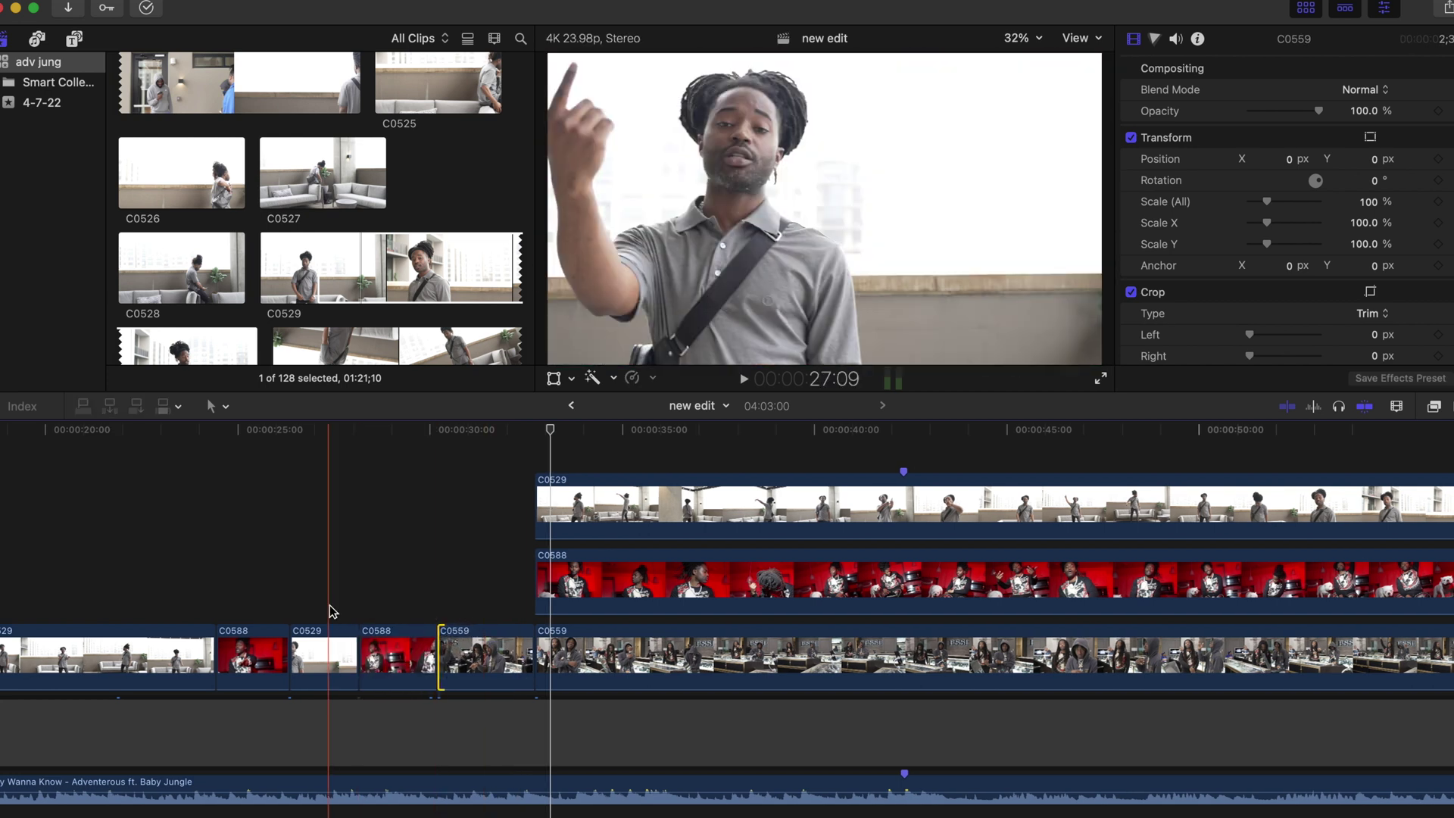
{"action": "scroll", "coordinate": [330, 606], "scroll_direction": "right", "scroll_amount": 3}
{"action": "left_click", "coordinate": [243, 495]}
{"action": "key", "text": "space"}
{"action": "key", "text": "super+4"}
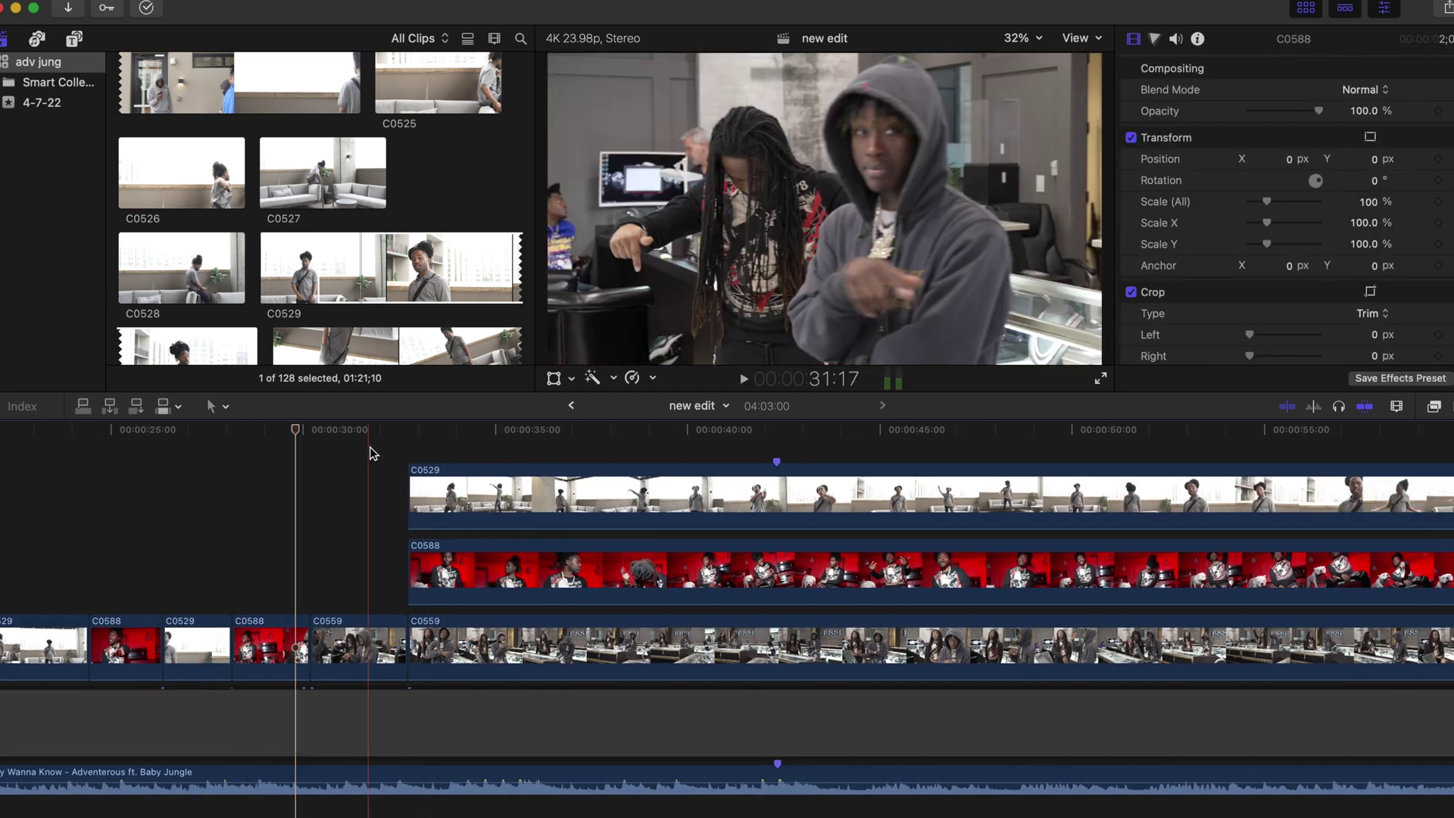
{"action": "key", "text": "space"}
Play from the marker at 14:09 to review all the cuts up to the second C0588 segment.
{"action": "scroll", "coordinate": [398, 452], "scroll_direction": "left", "scroll_amount": 2}
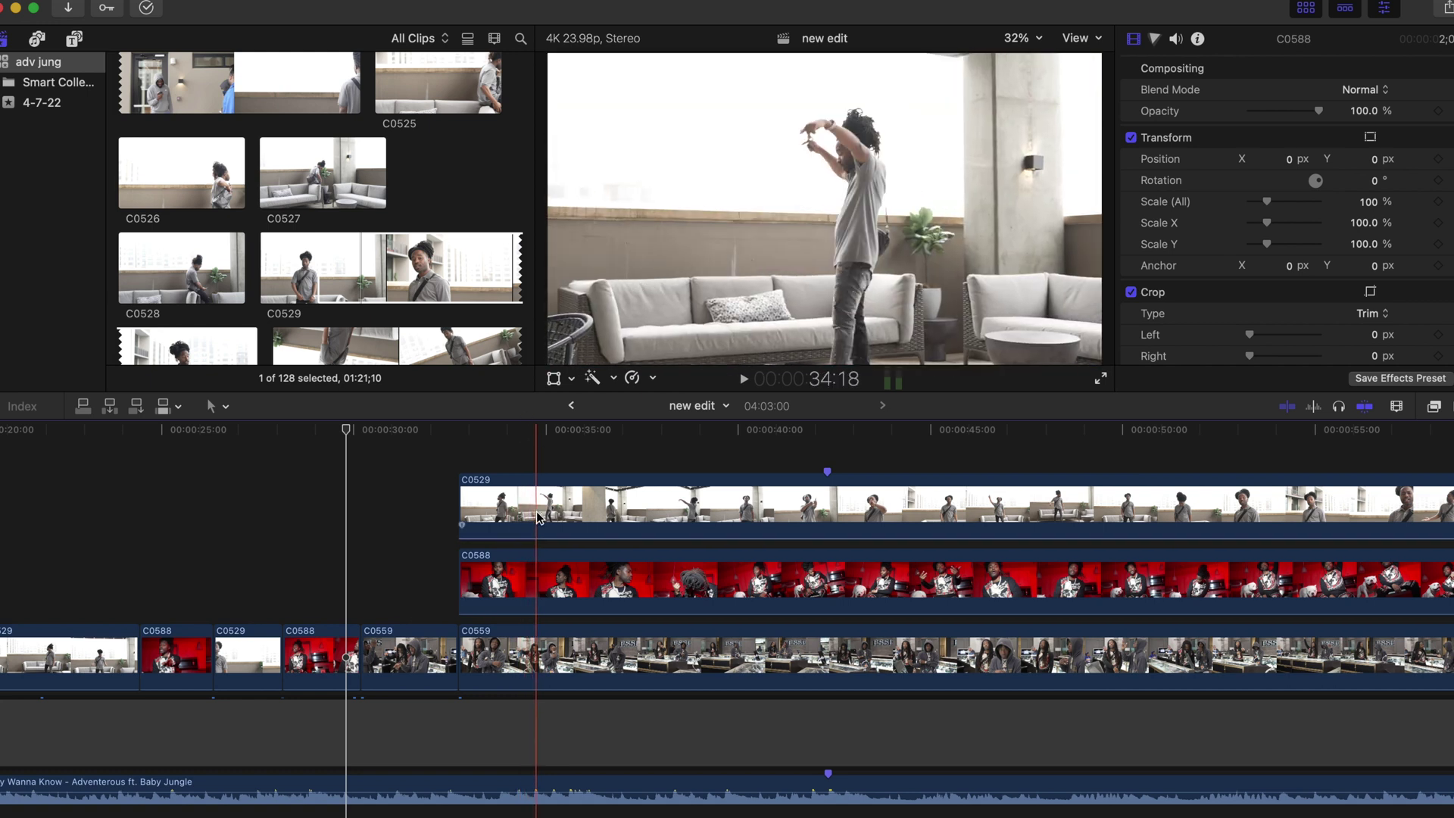
{"action": "scroll", "coordinate": [11, 578], "scroll_direction": "left", "scroll_amount": 10}
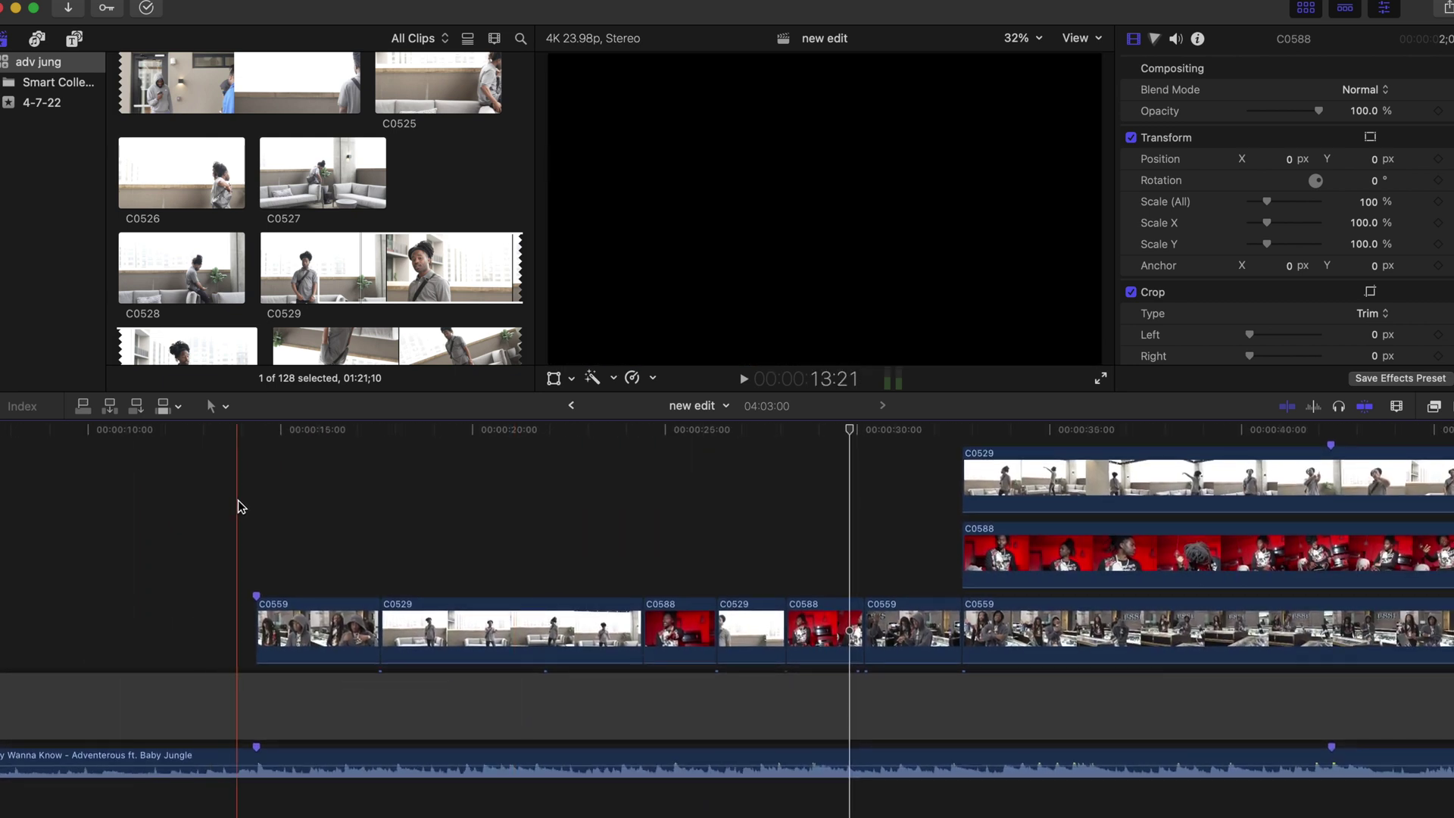
{"action": "left_click", "coordinate": [252, 509]}
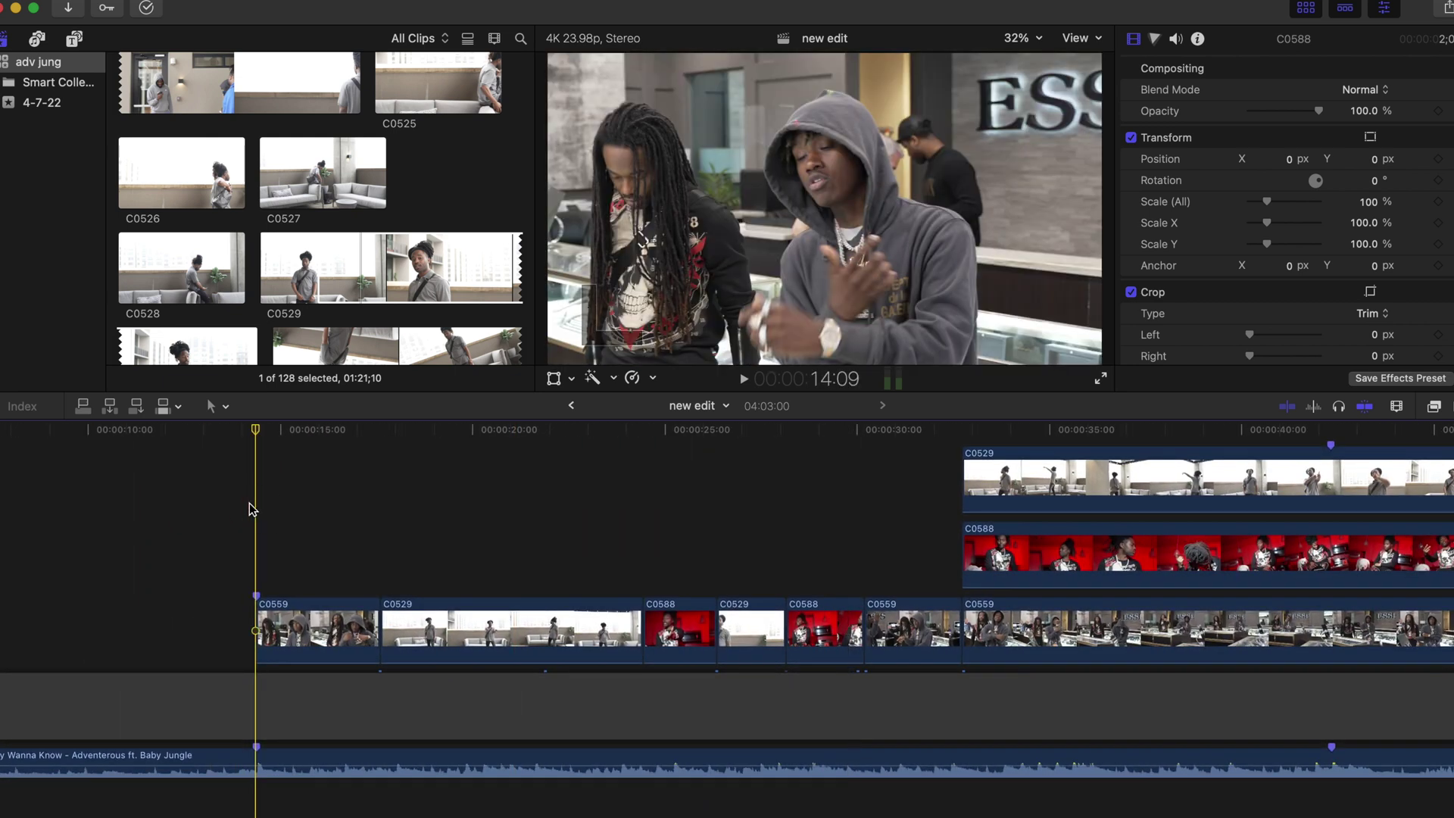
{"action": "key", "text": "space"}
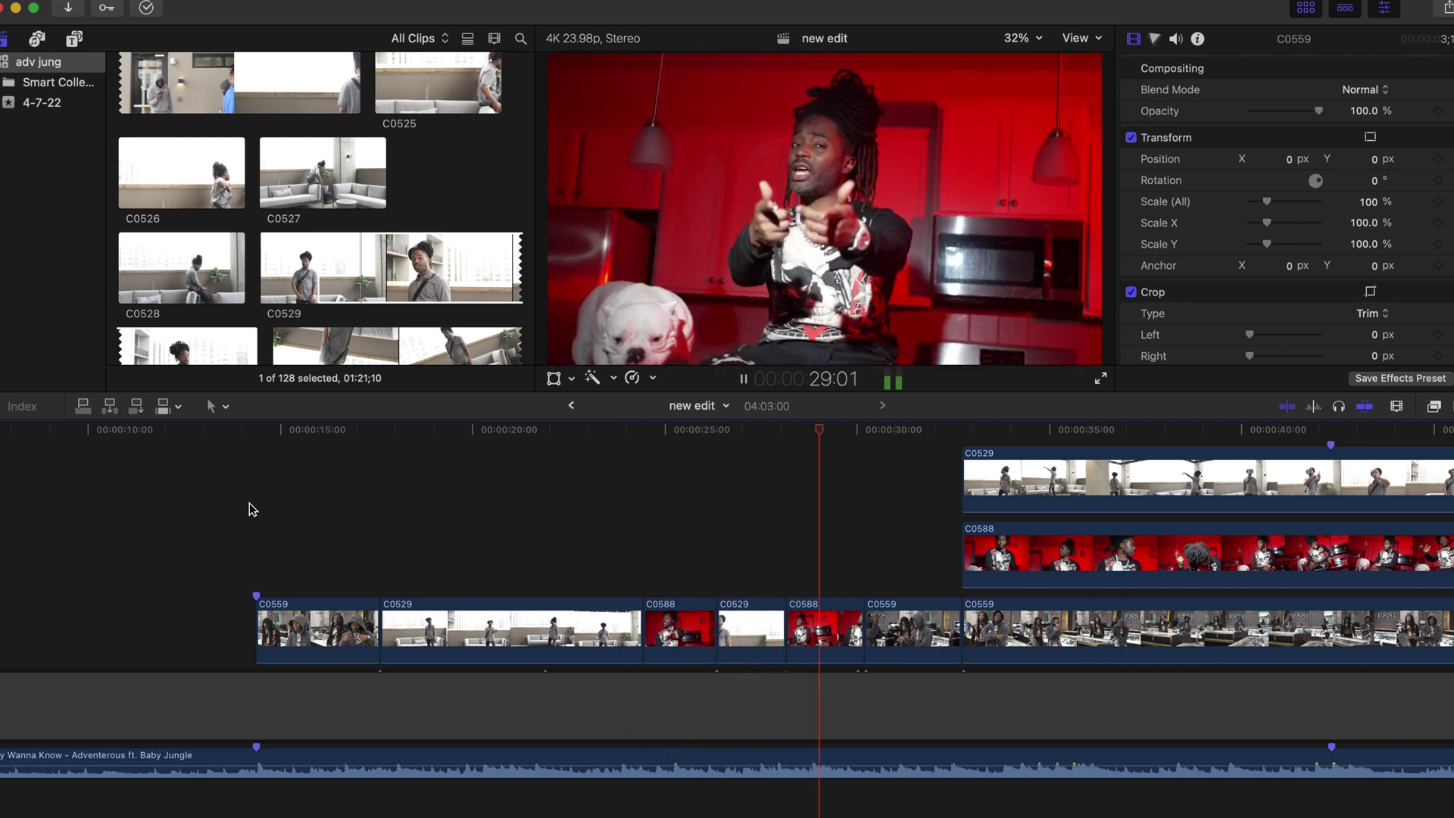
{"action": "key", "text": "space"}
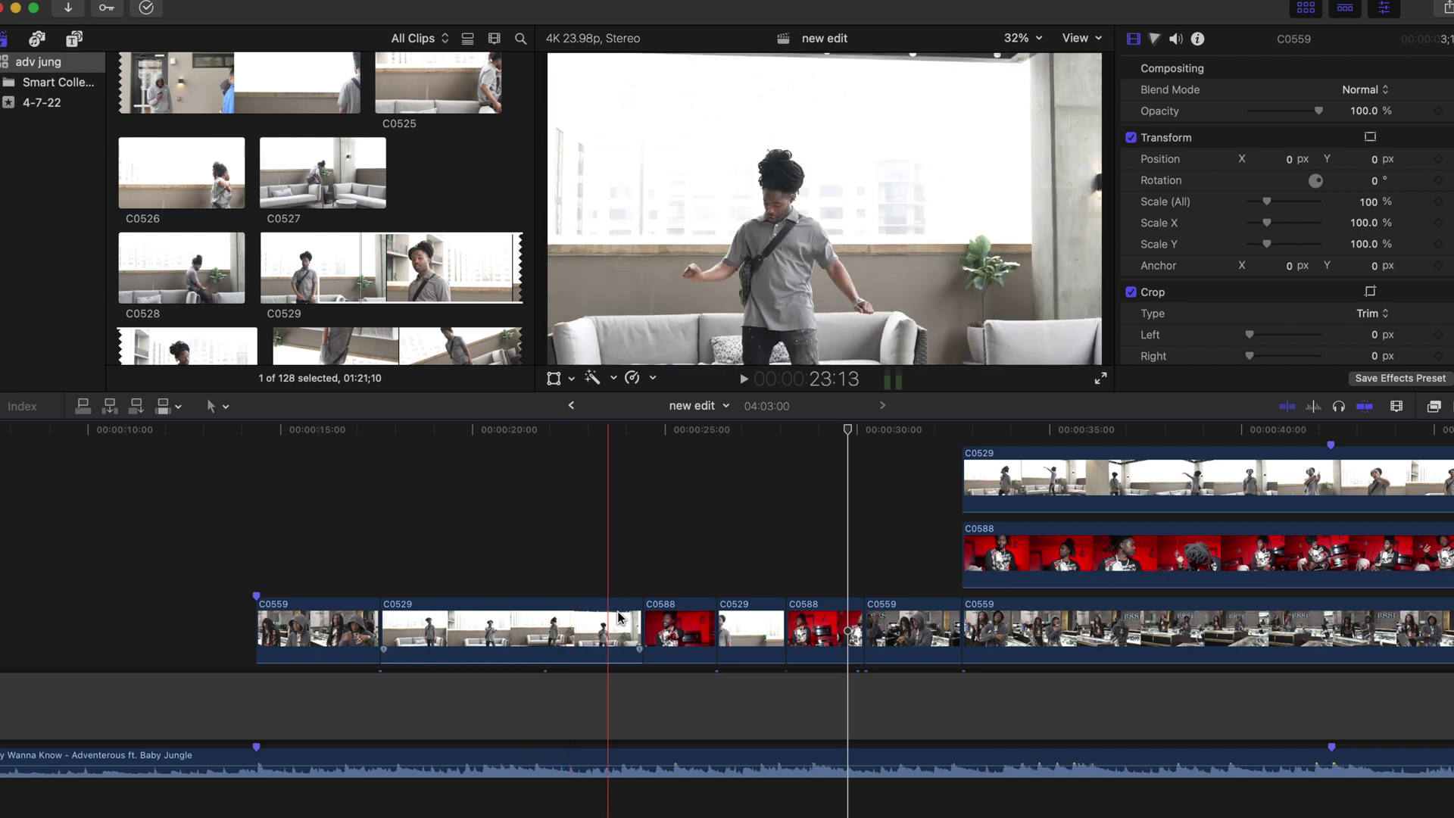
Look through the source footage and preview the Apr 5, 2022 clips from C0508 to C0513 for intro material.
{"action": "scroll", "coordinate": [618, 615], "scroll_direction": "right", "scroll_amount": 3}
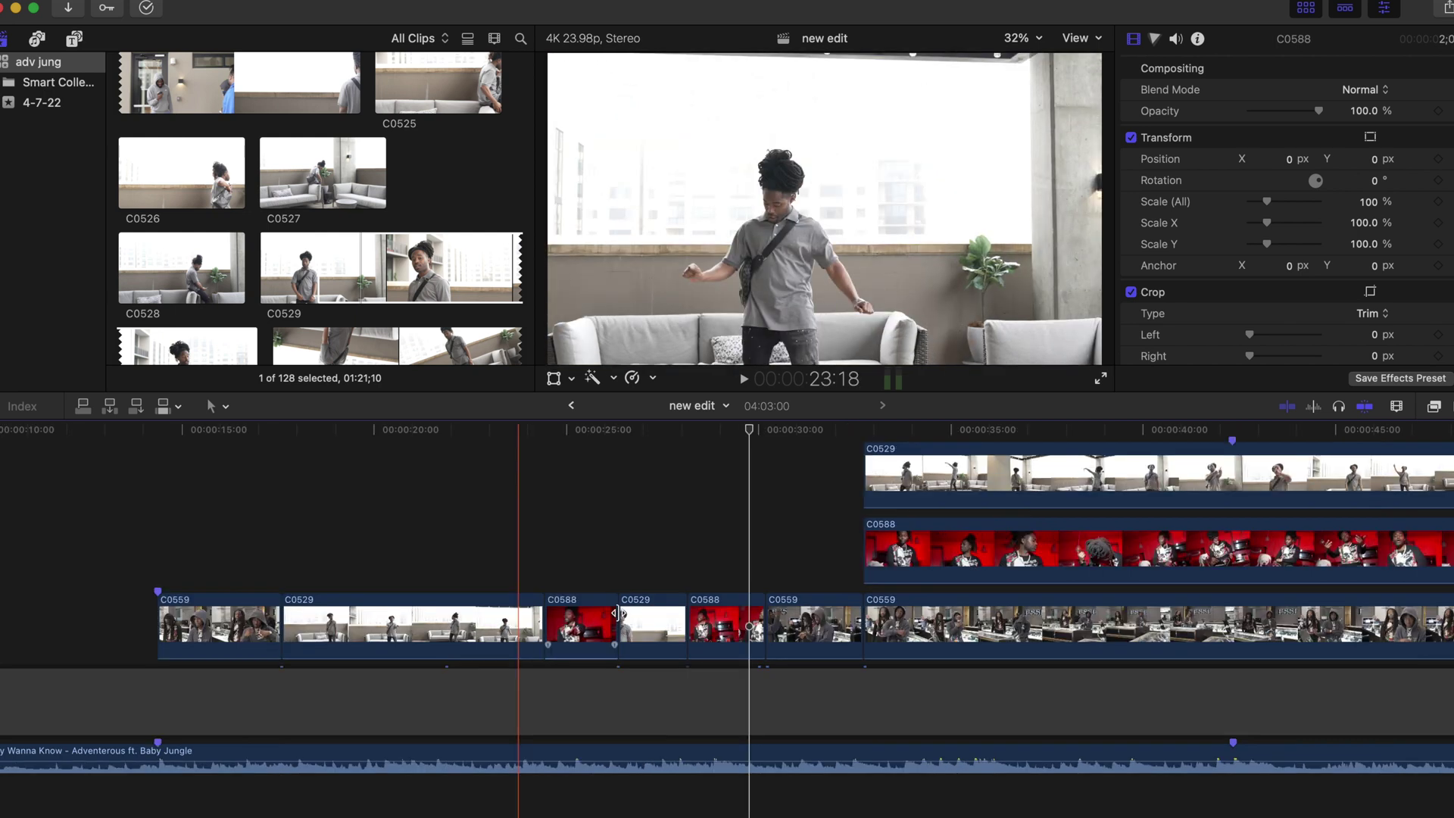
{"action": "scroll", "coordinate": [515, 632], "scroll_direction": "up", "scroll_amount": 2}
{"action": "scroll", "coordinate": [515, 633], "scroll_direction": "left", "scroll_amount": 2}
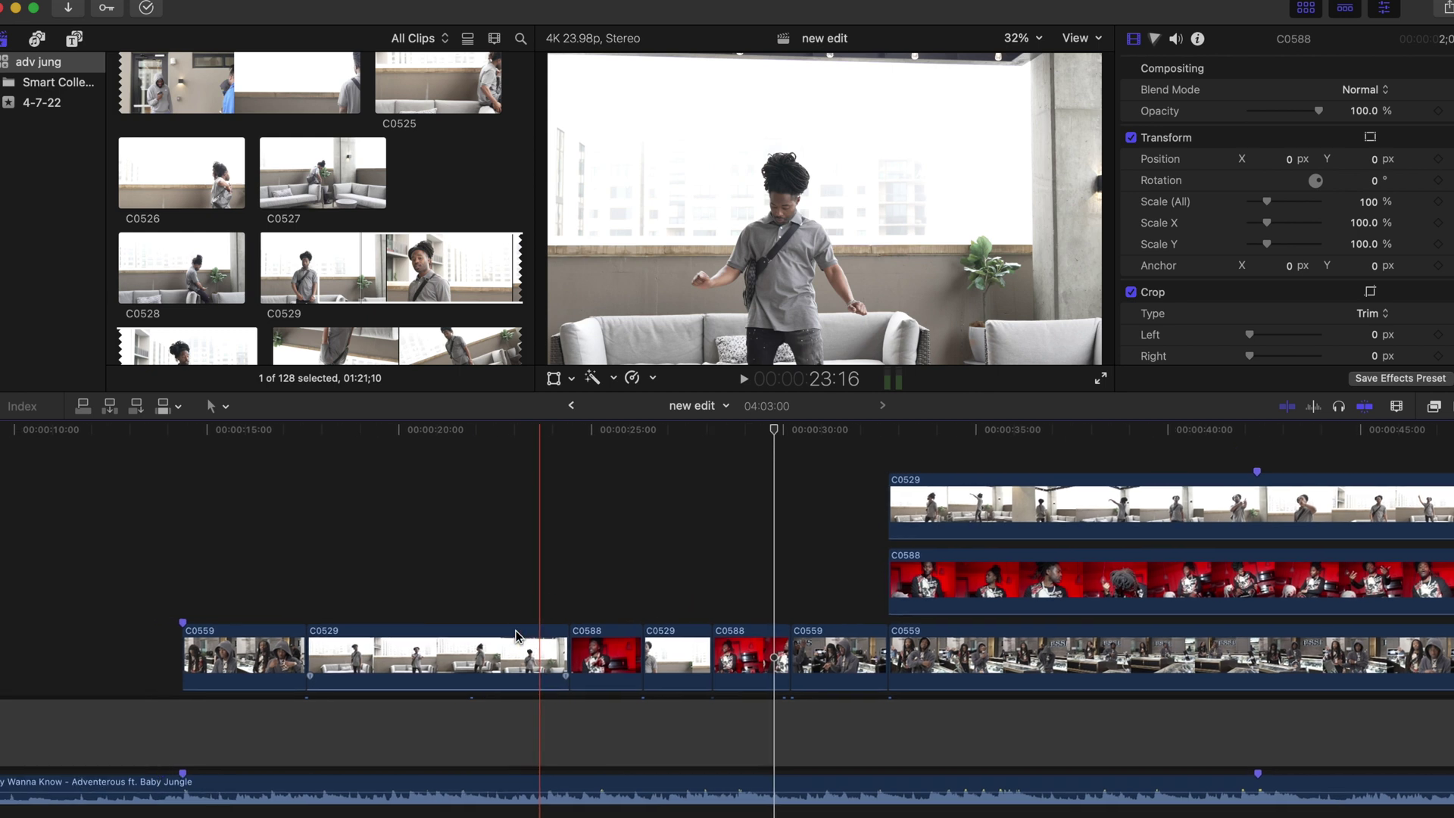
{"action": "scroll", "coordinate": [600, 628], "scroll_direction": "left", "scroll_amount": 5}
{"action": "scroll", "coordinate": [601, 628], "scroll_direction": "down", "scroll_amount": 1}
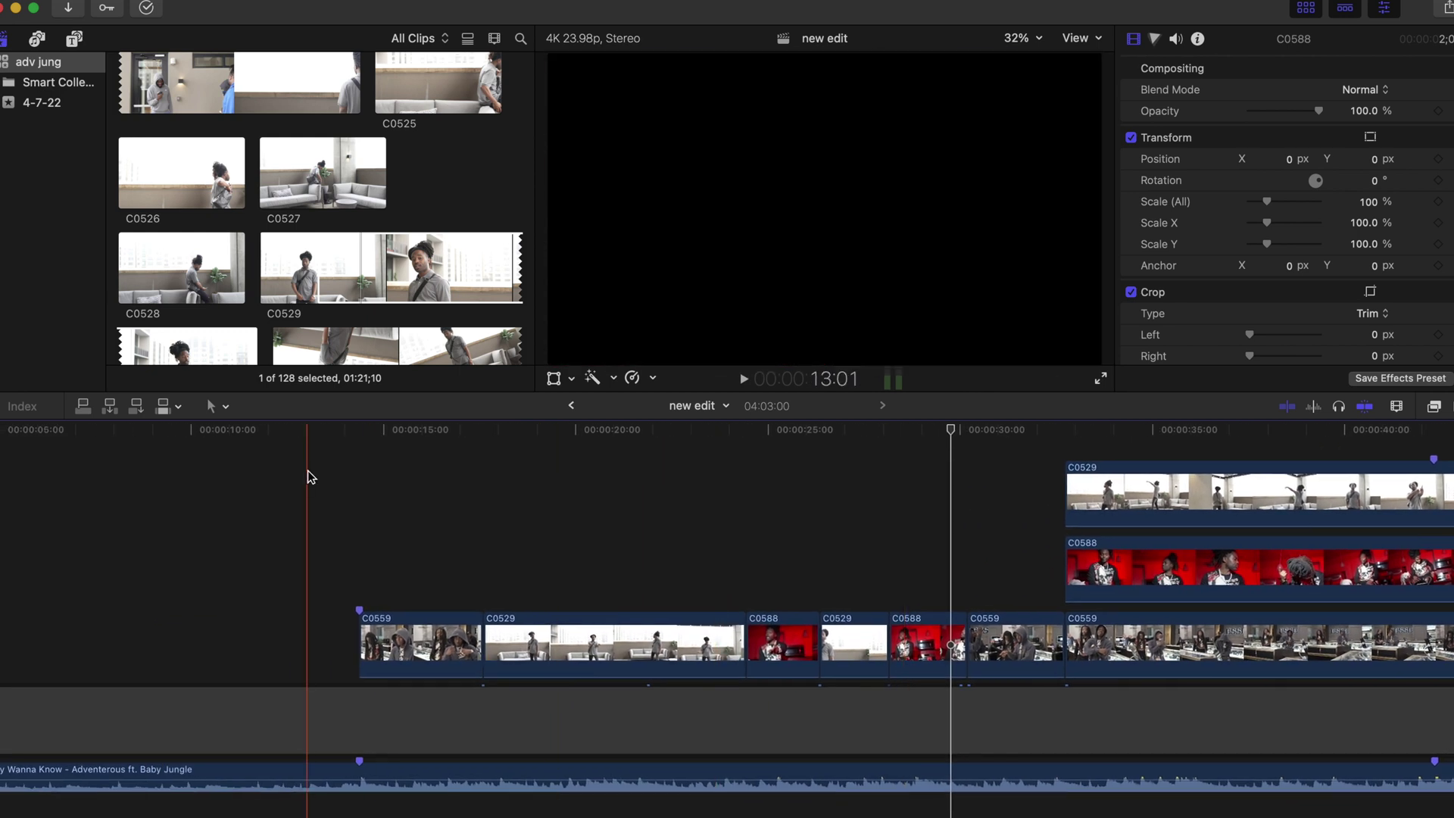
{"action": "scroll", "coordinate": [424, 328], "scroll_direction": "down", "scroll_amount": 1}
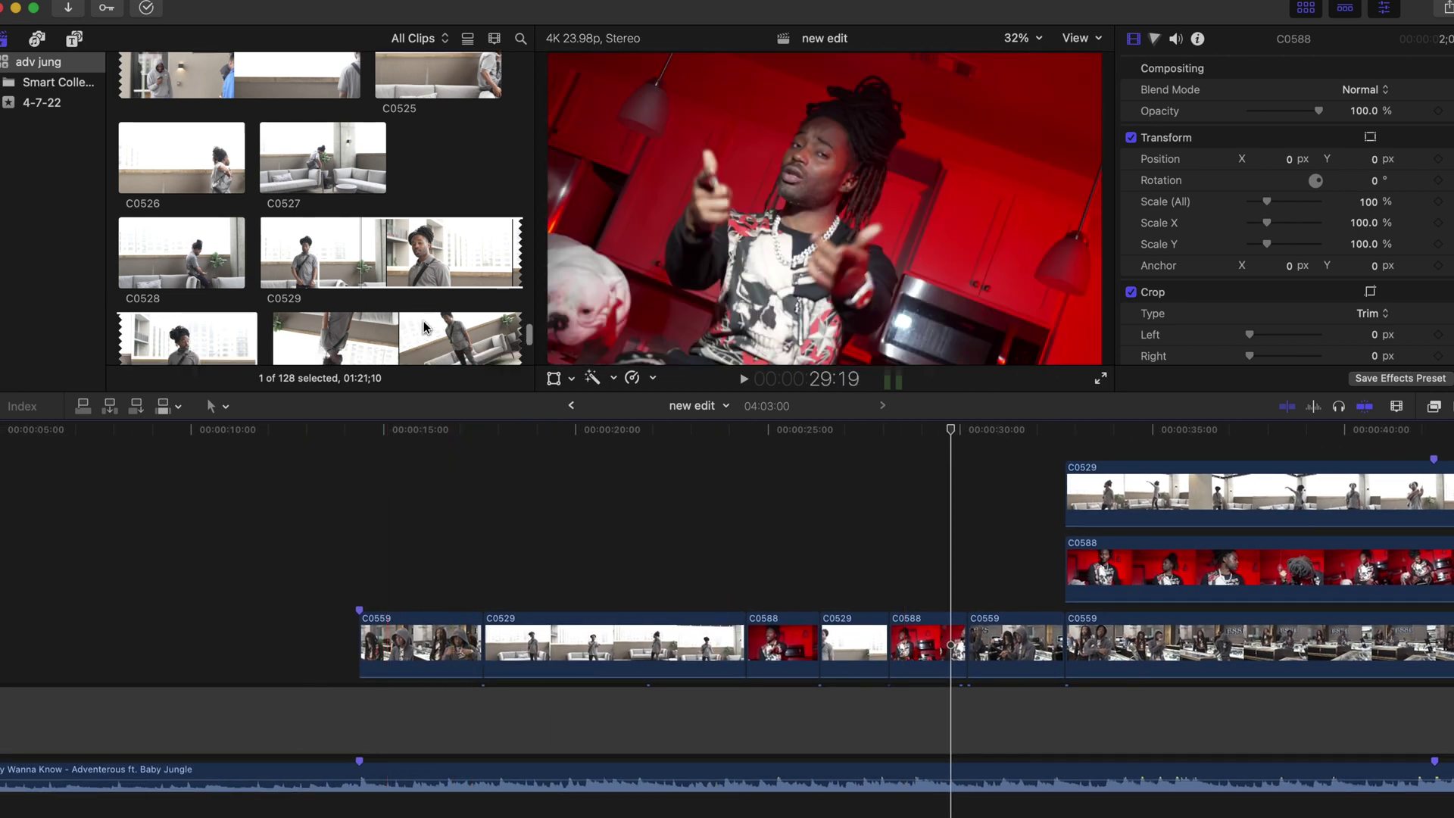
{"action": "scroll", "coordinate": [424, 327], "scroll_direction": "up", "scroll_amount": 10}
{"action": "scroll", "coordinate": [424, 327], "scroll_direction": "down", "scroll_amount": 8}
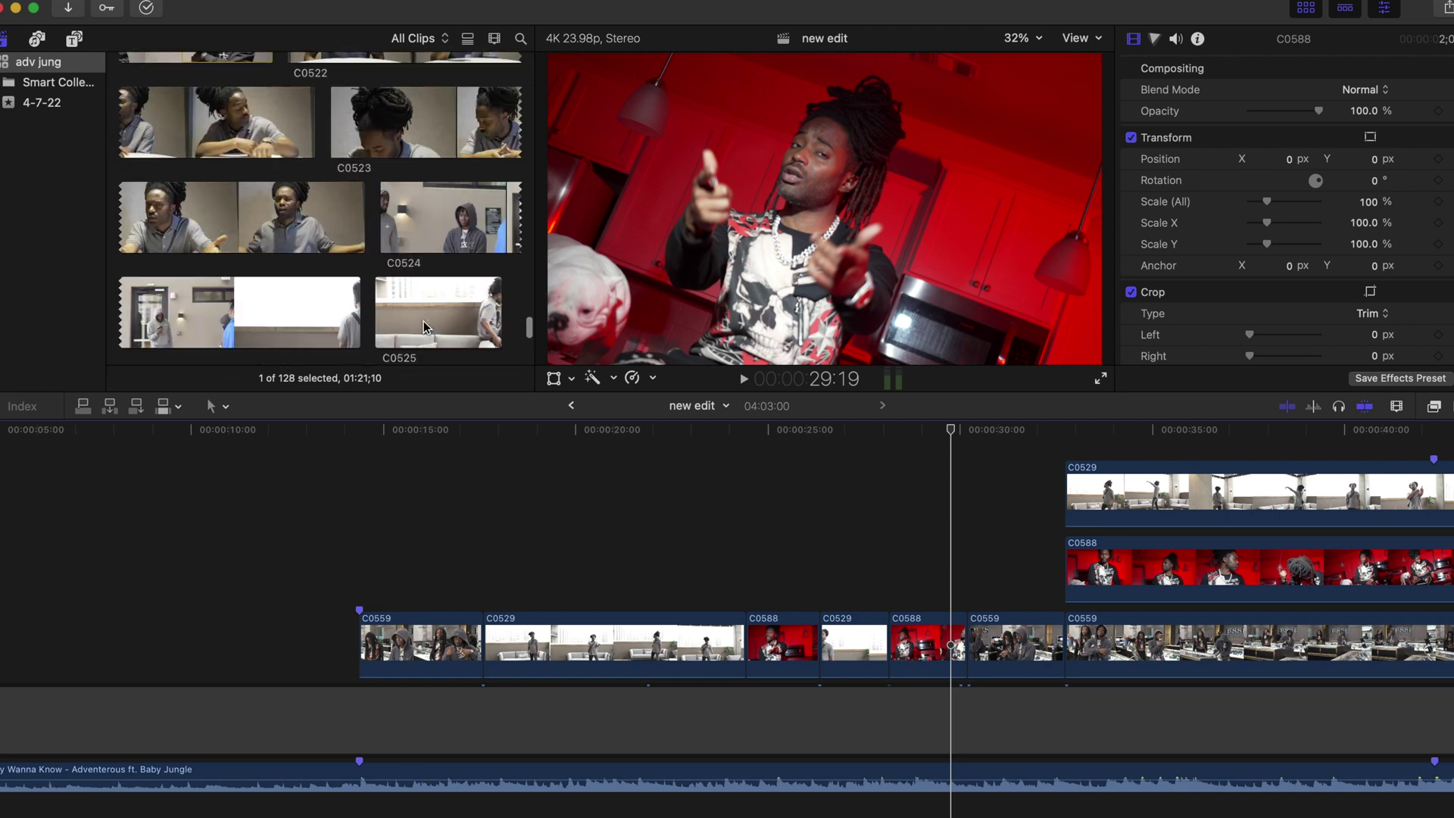
{"action": "scroll", "coordinate": [424, 327], "scroll_direction": "up", "scroll_amount": 5}
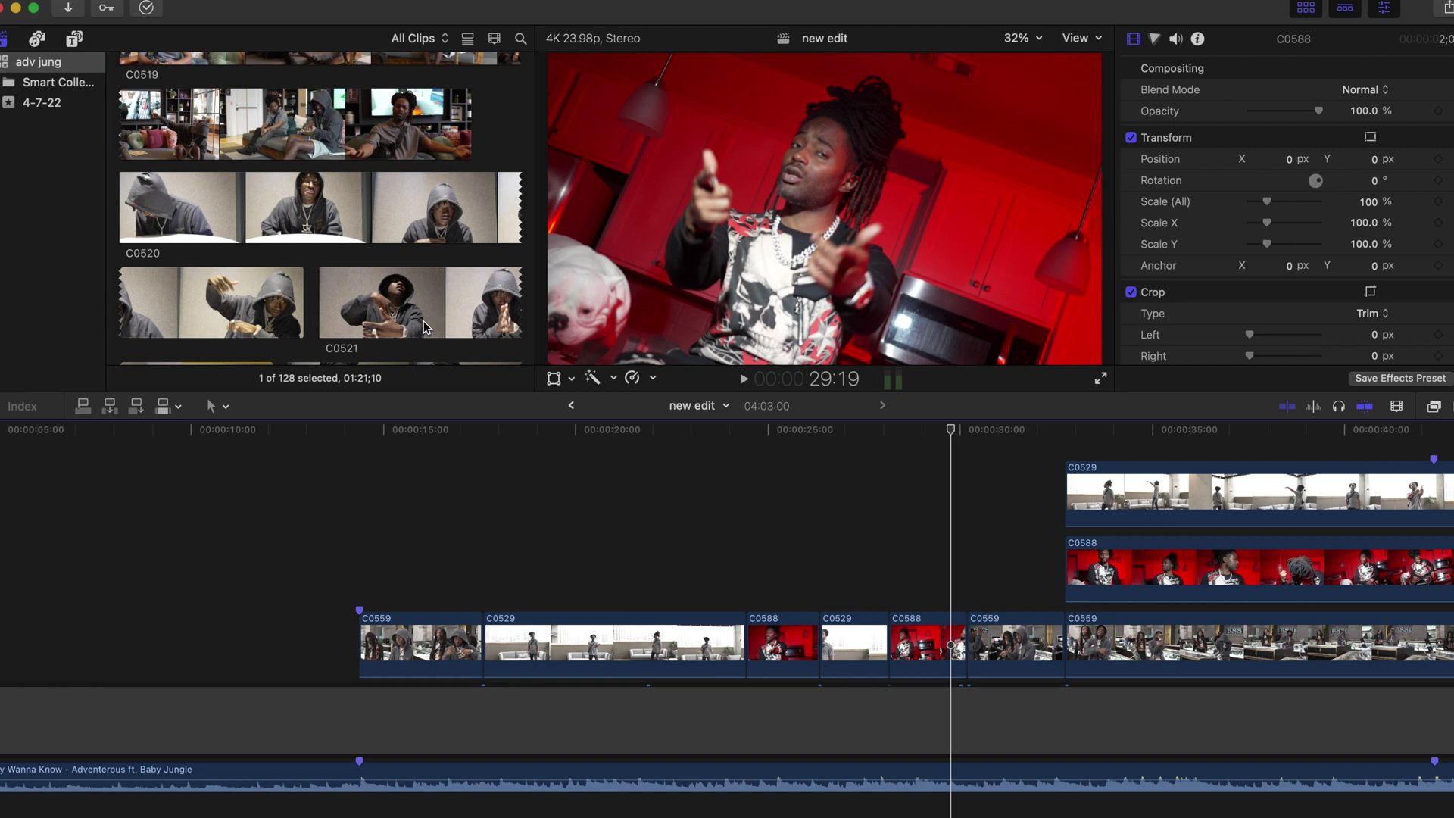
{"action": "scroll", "coordinate": [271, 225], "scroll_direction": "up", "scroll_amount": 15}
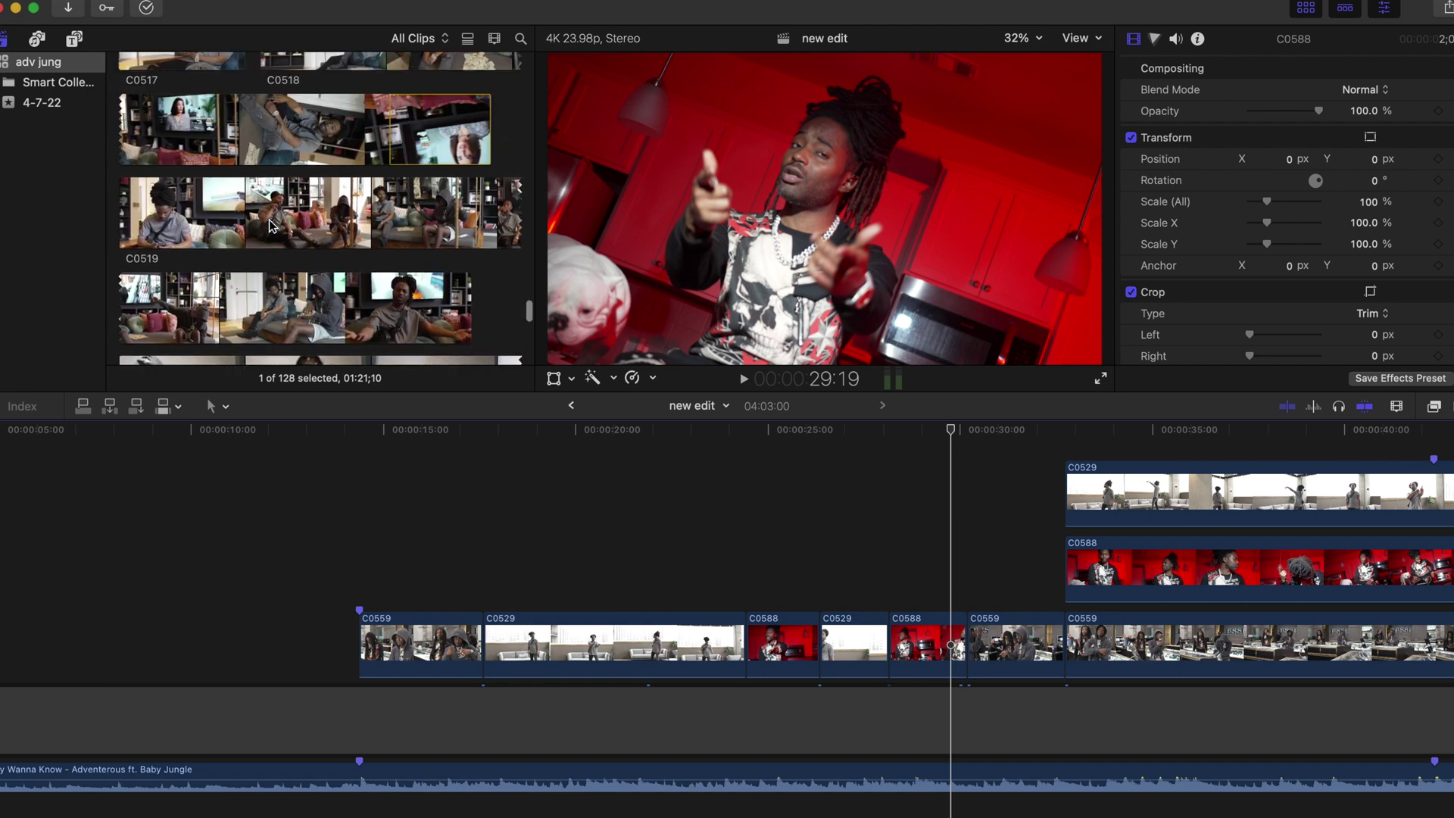
{"action": "scroll", "coordinate": [270, 225], "scroll_direction": "up", "scroll_amount": 8}
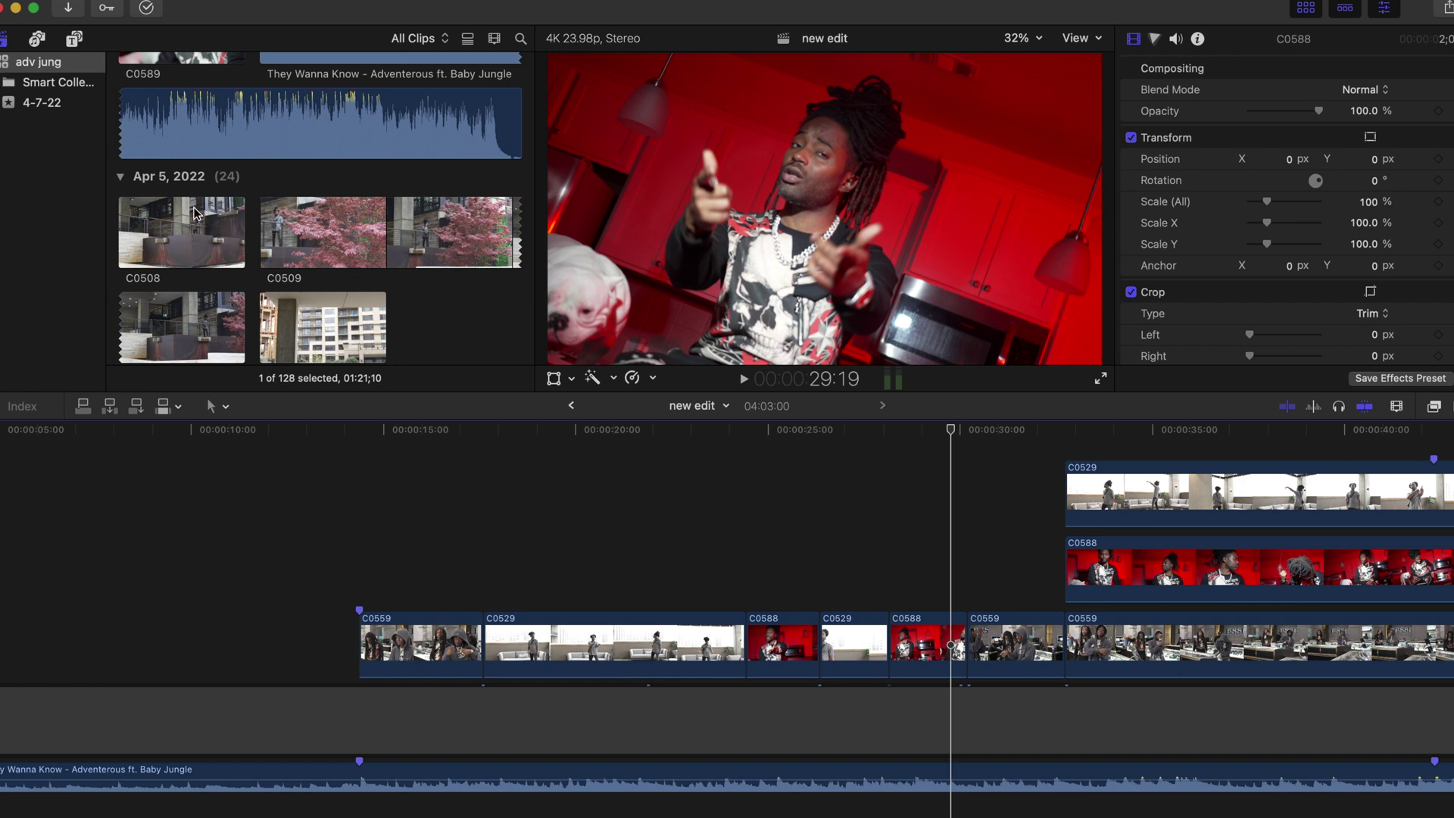
{"action": "left_click", "coordinate": [199, 227]}
{"action": "left_click", "coordinate": [280, 247]}
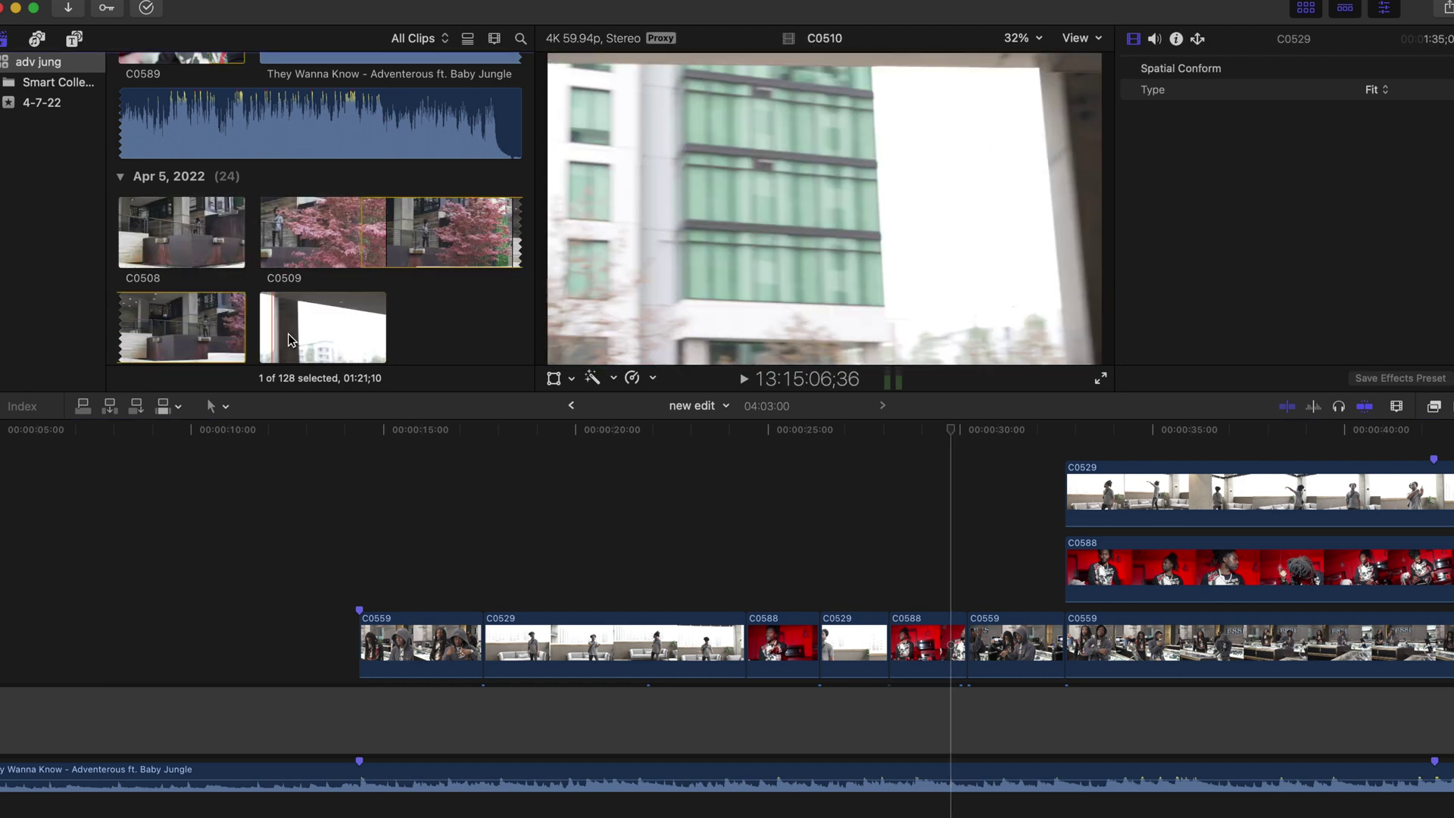
{"action": "scroll", "coordinate": [286, 333], "scroll_direction": "down", "scroll_amount": 3}
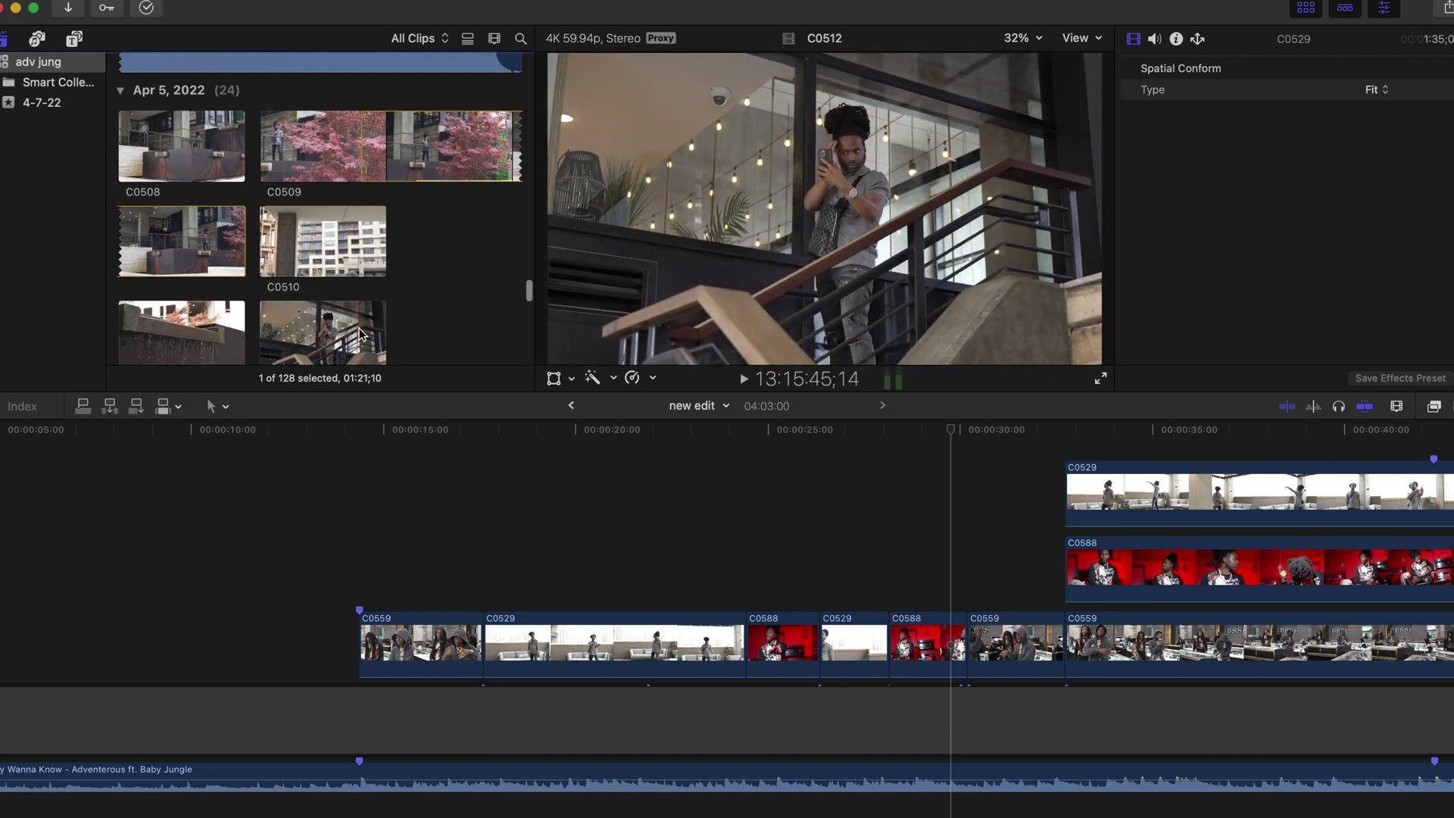
{"action": "scroll", "coordinate": [359, 331], "scroll_direction": "down", "scroll_amount": 4}
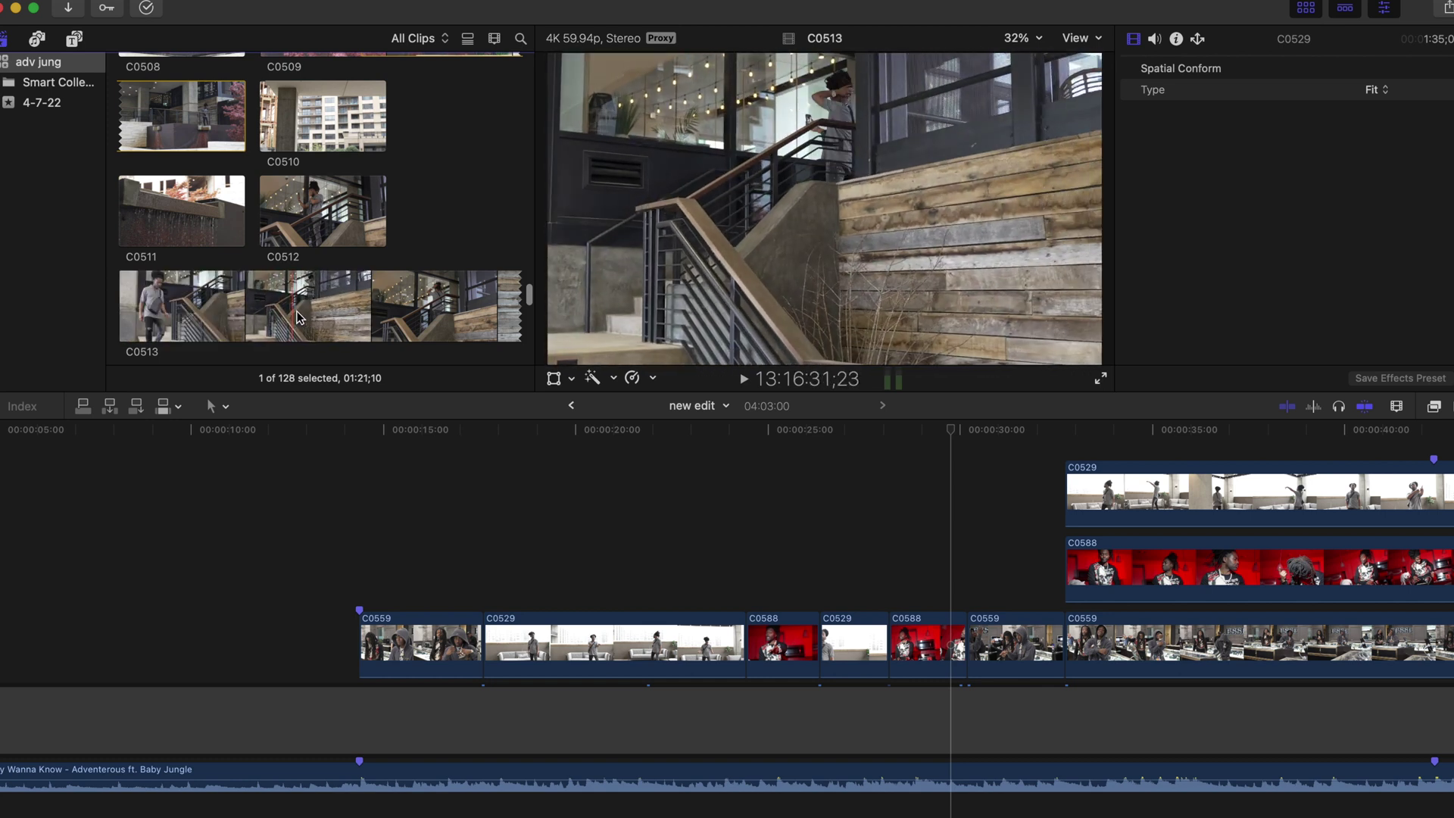
Add clip C0513 as a connected clip in the empty intro and move it to the project's start.
{"action": "left_click", "coordinate": [367, 316]}
{"action": "left_click_drag", "start_coordinate": [367, 315], "coordinate": [182, 497]}
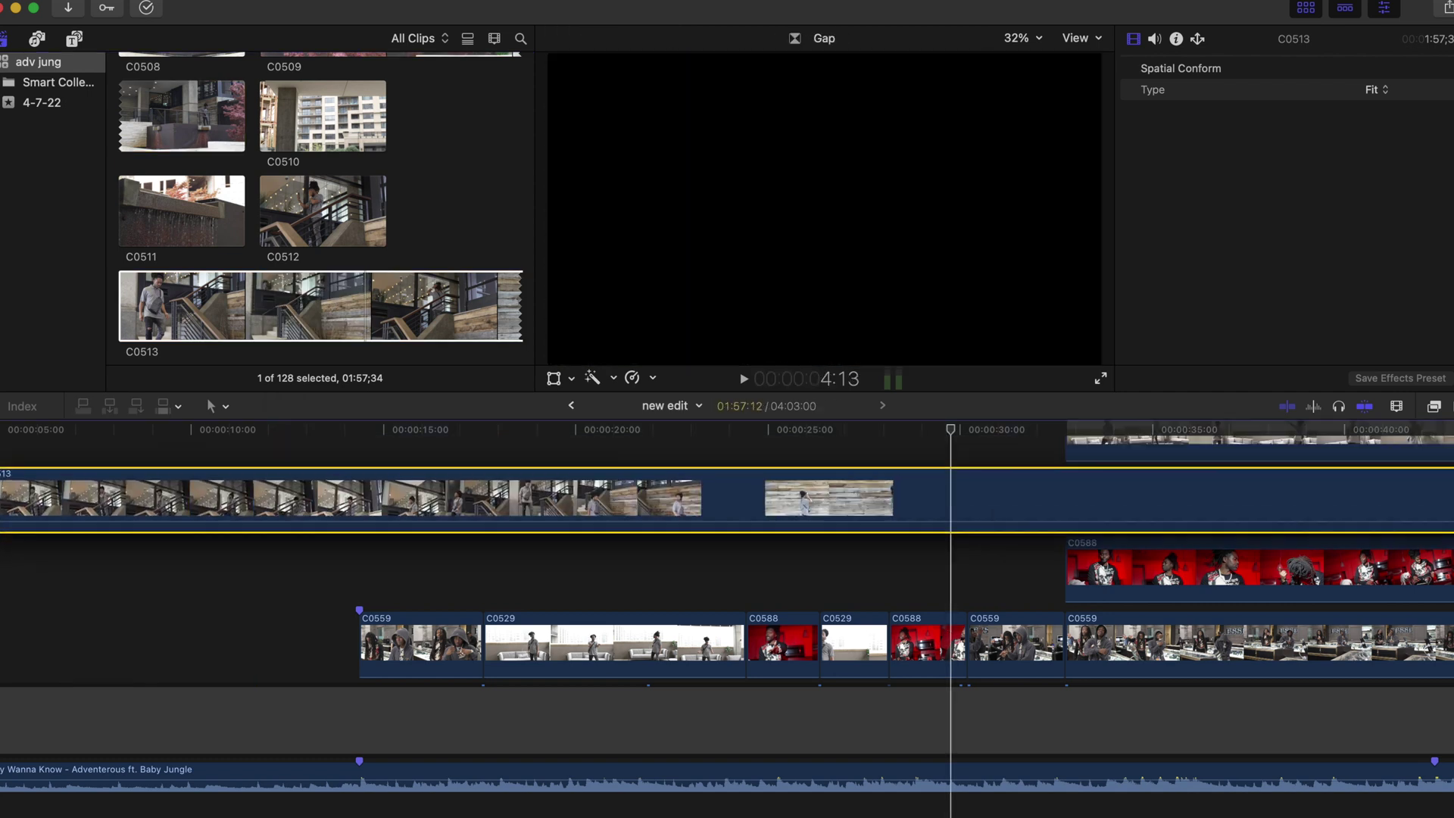
{"action": "scroll", "coordinate": [362, 554], "scroll_direction": "left", "scroll_amount": 2}
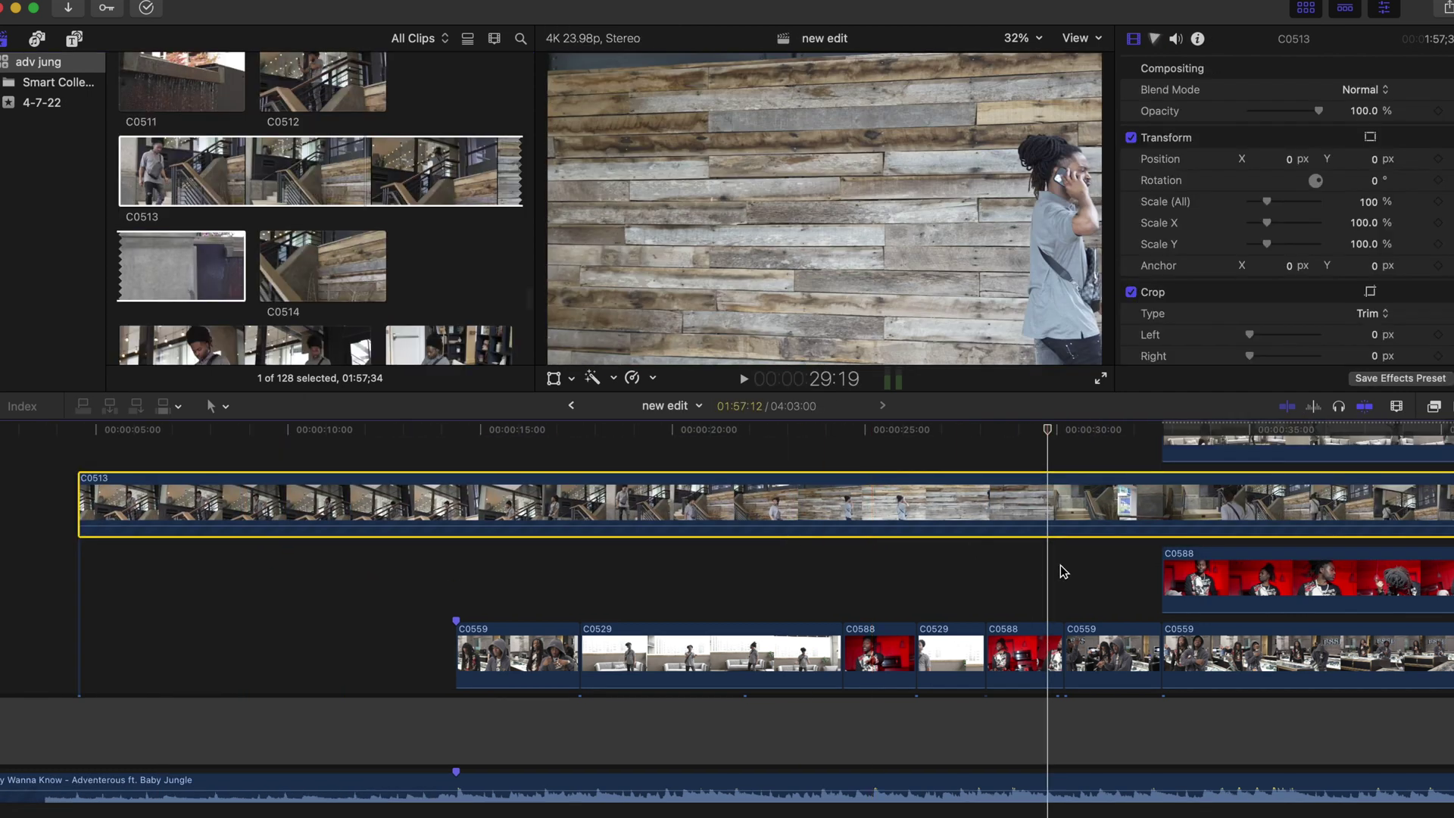
{"action": "scroll", "coordinate": [1170, 585], "scroll_direction": "left", "scroll_amount": 3}
{"action": "scroll", "coordinate": [1170, 584], "scroll_direction": "up", "scroll_amount": 1}
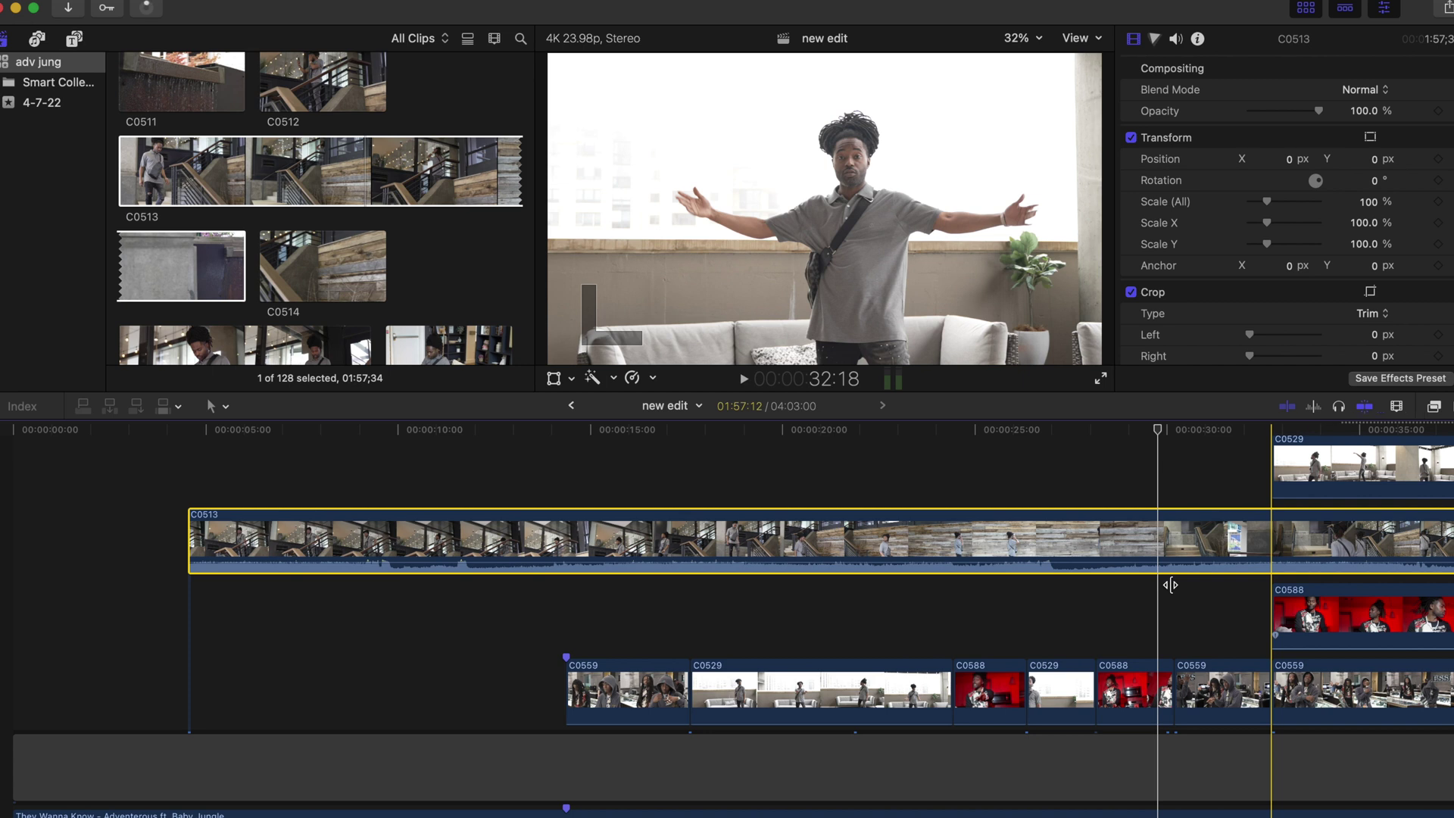
{"action": "left_click", "coordinate": [194, 0]}
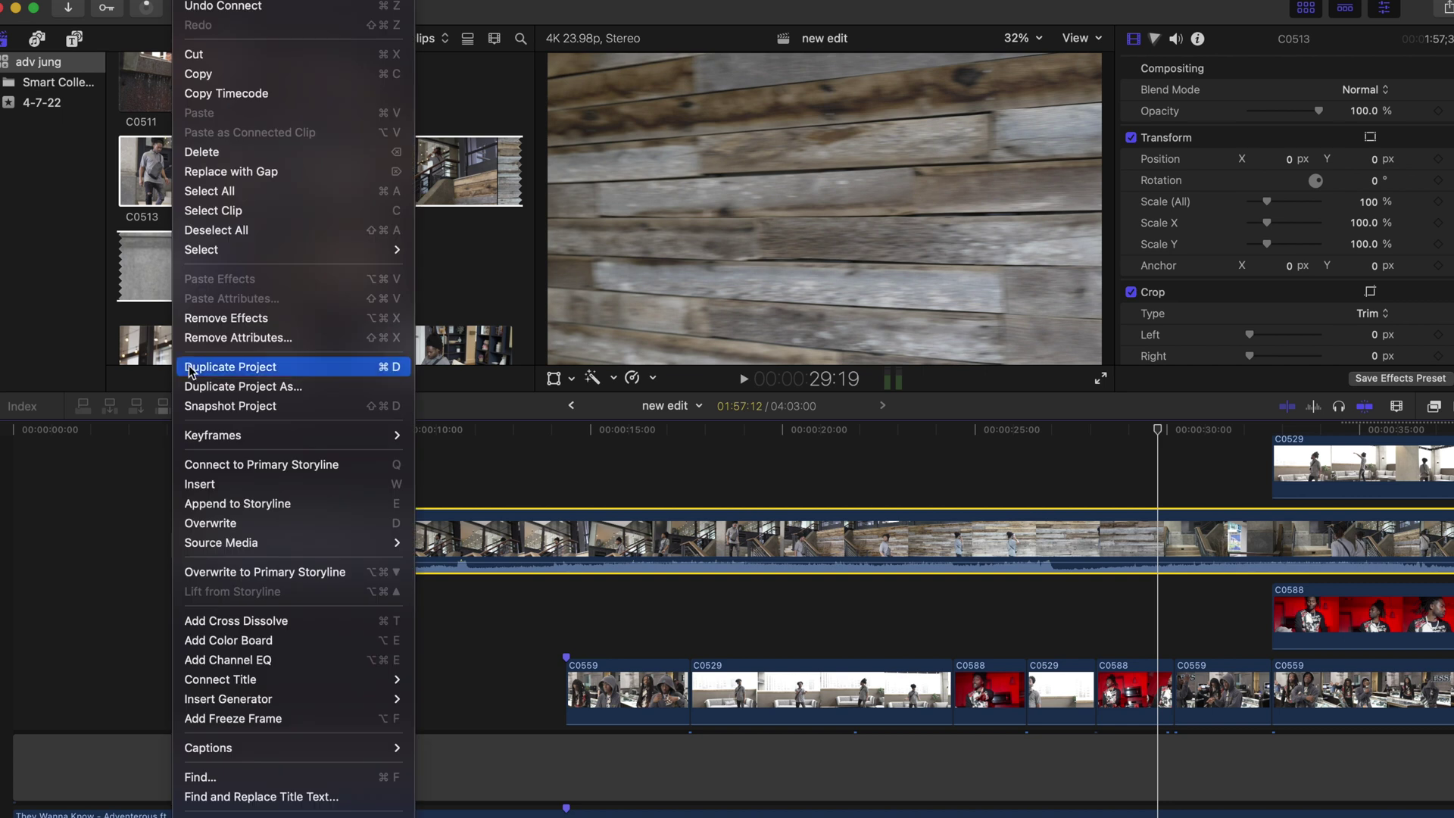
{"action": "left_click", "coordinate": [115, 483]}
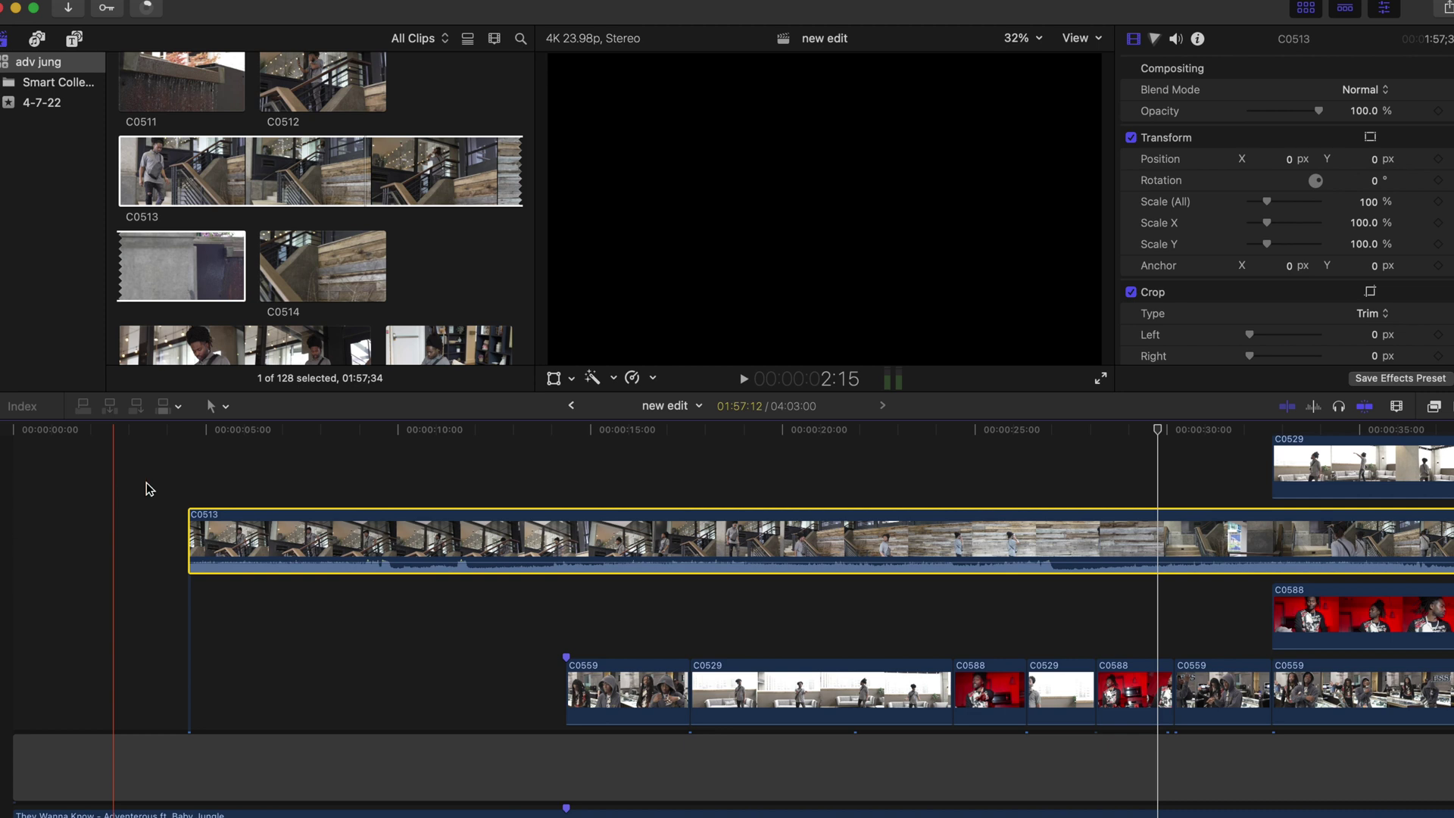
{"action": "left_click_drag", "start_coordinate": [417, 539], "coordinate": [143, 425]}
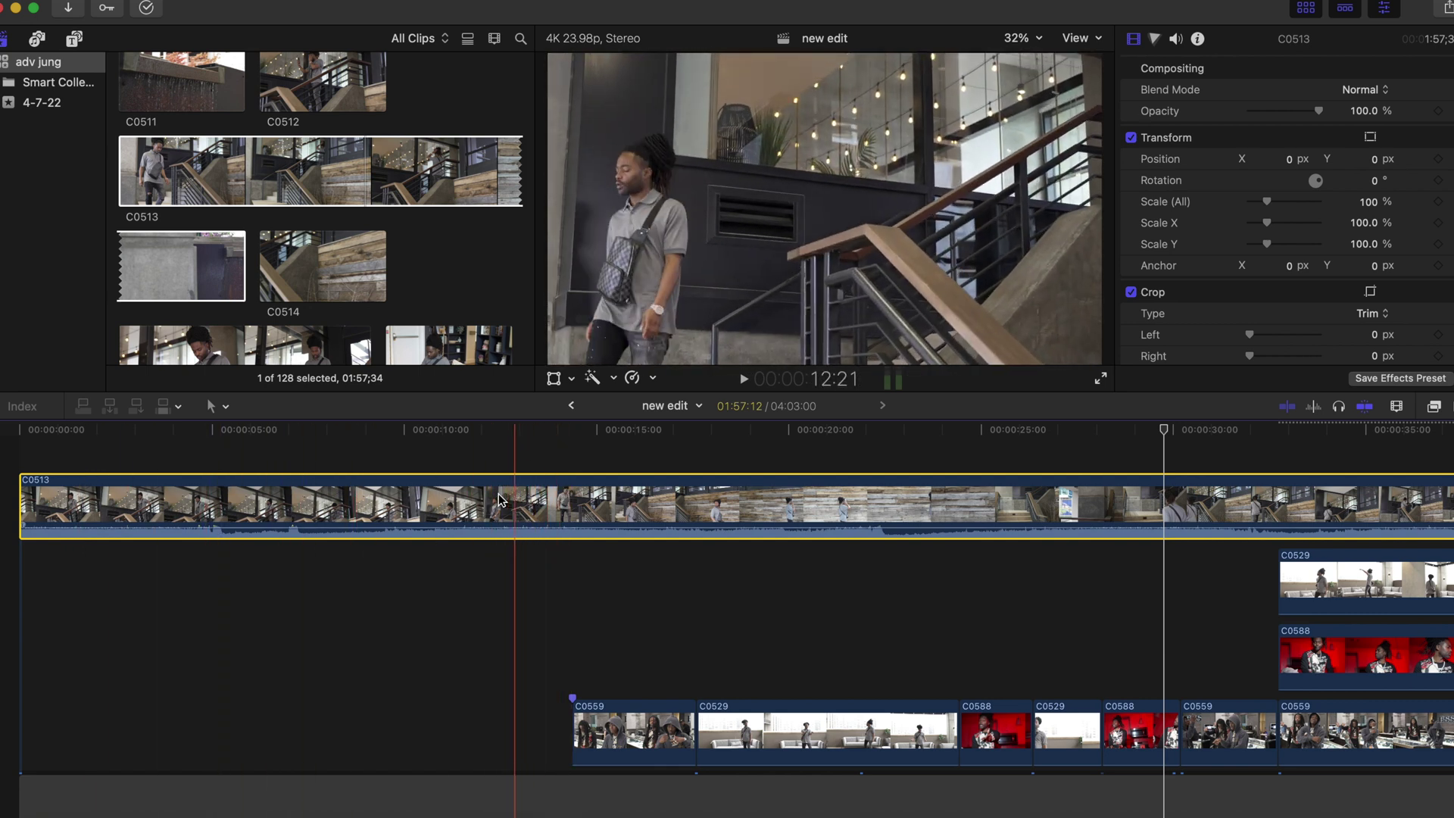
Remove the part of C0513 before 10:01 and move the remaining clip back to the project's start.
{"action": "left_click", "coordinate": [405, 498]}
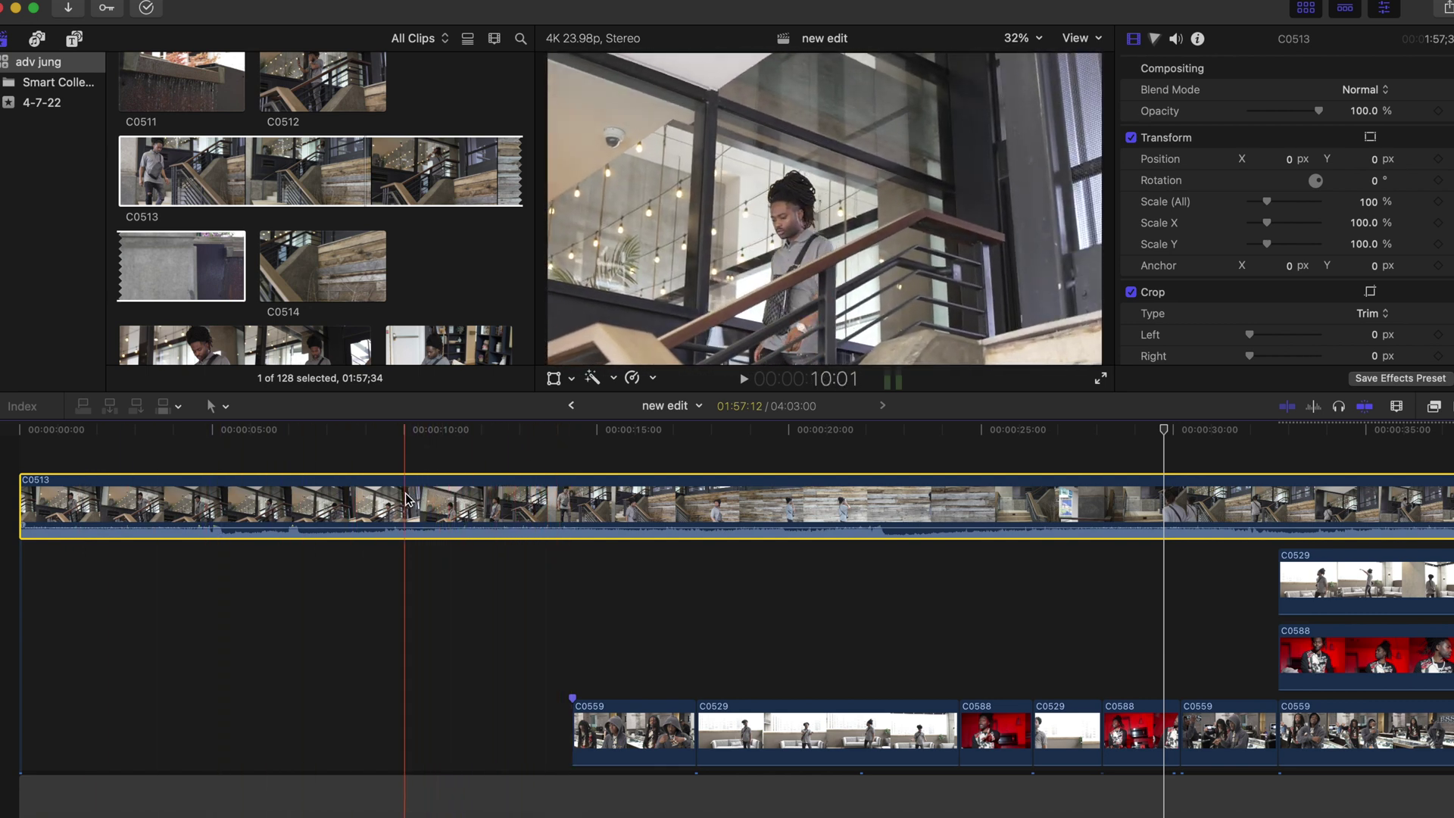
{"action": "key", "text": "alt+["}
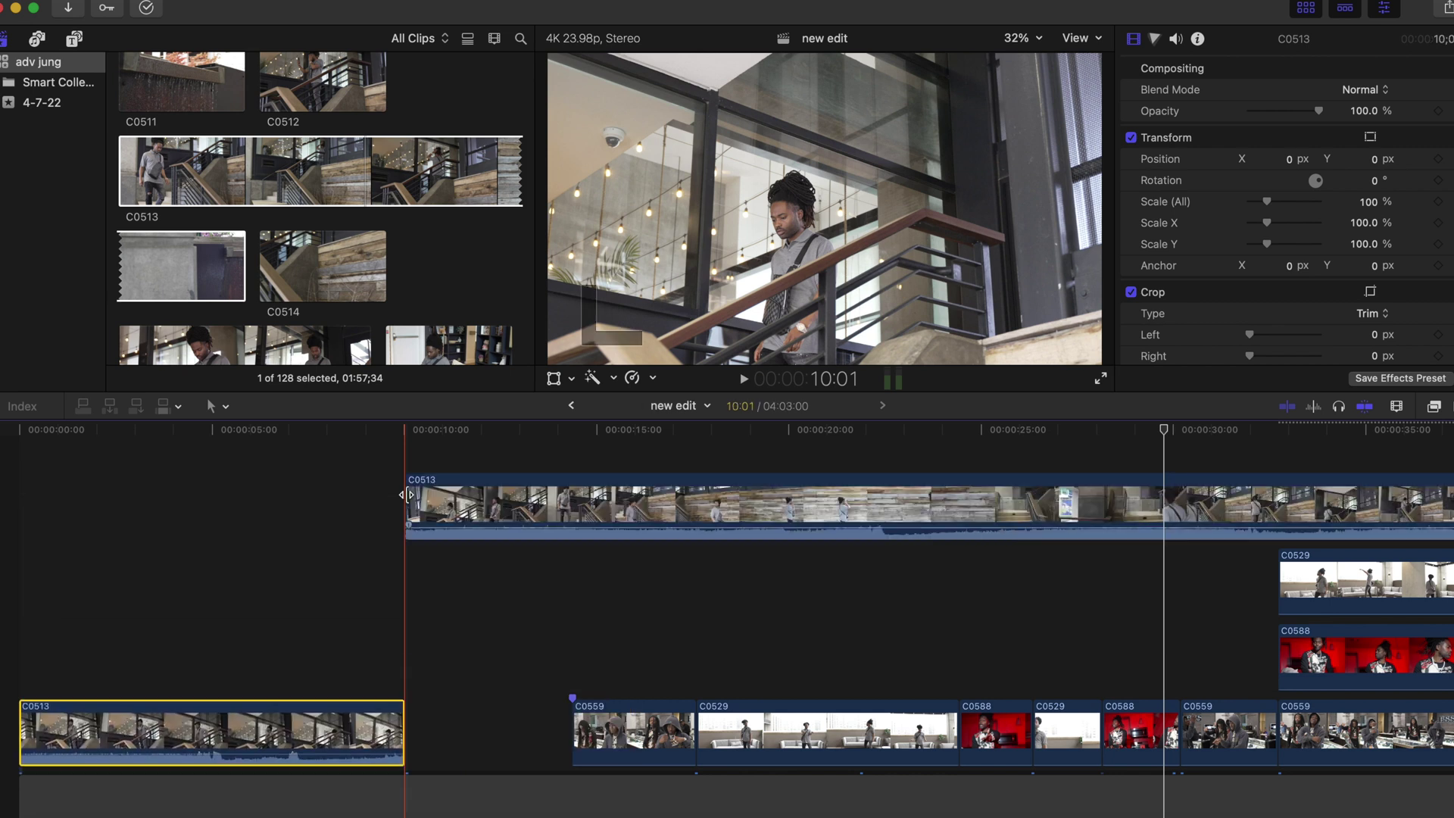
{"action": "left_click_drag", "start_coordinate": [462, 495], "coordinate": [71, 633]}
{"action": "left_click", "coordinate": [75, 522]}
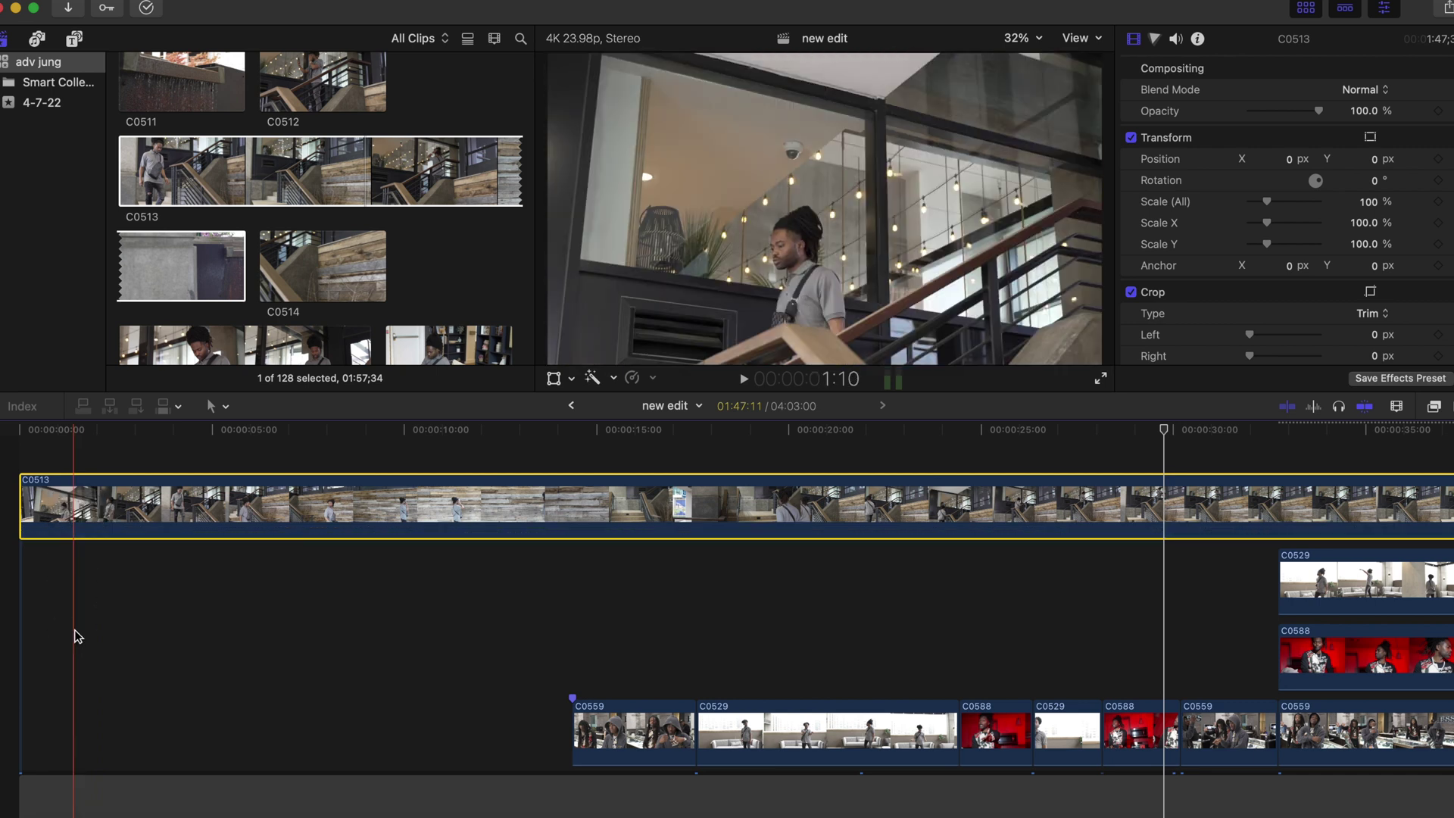
Slow the C0513 clip at the project's start by retiming it with Automatic Speed.
{"action": "left_click", "coordinate": [6, 443]}
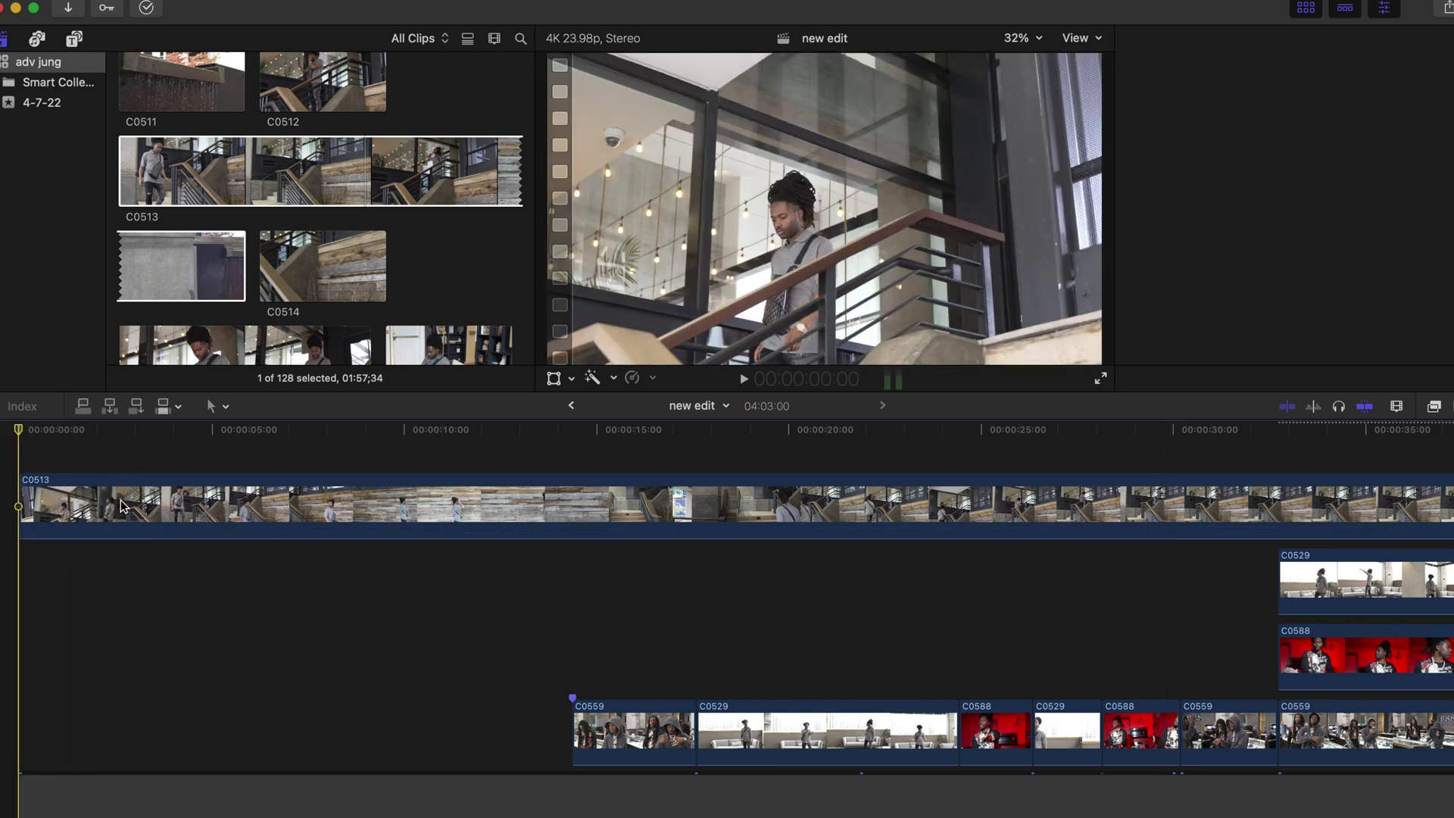
{"action": "left_click", "coordinate": [66, 477]}
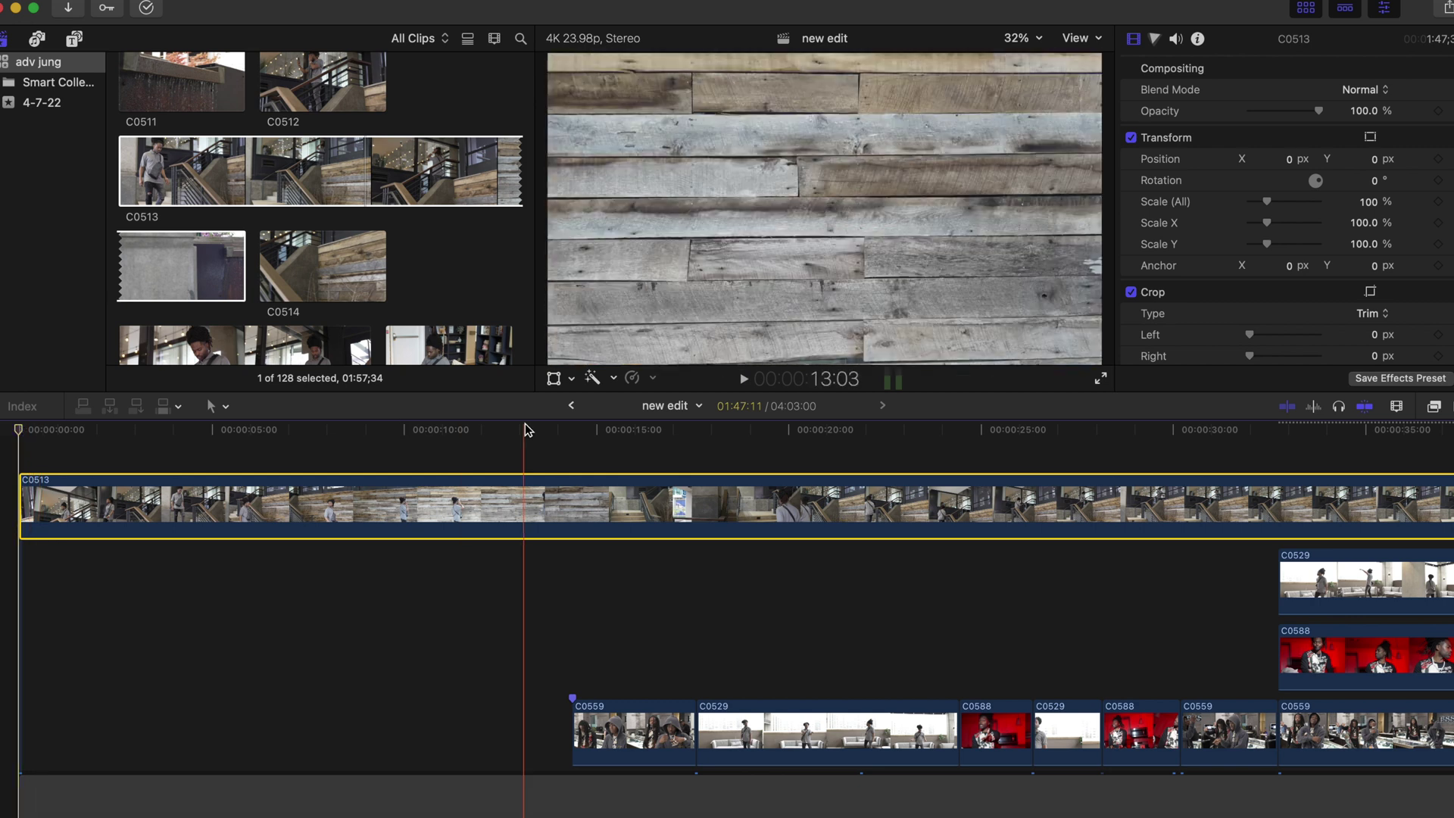
{"action": "left_click", "coordinate": [657, 381]}
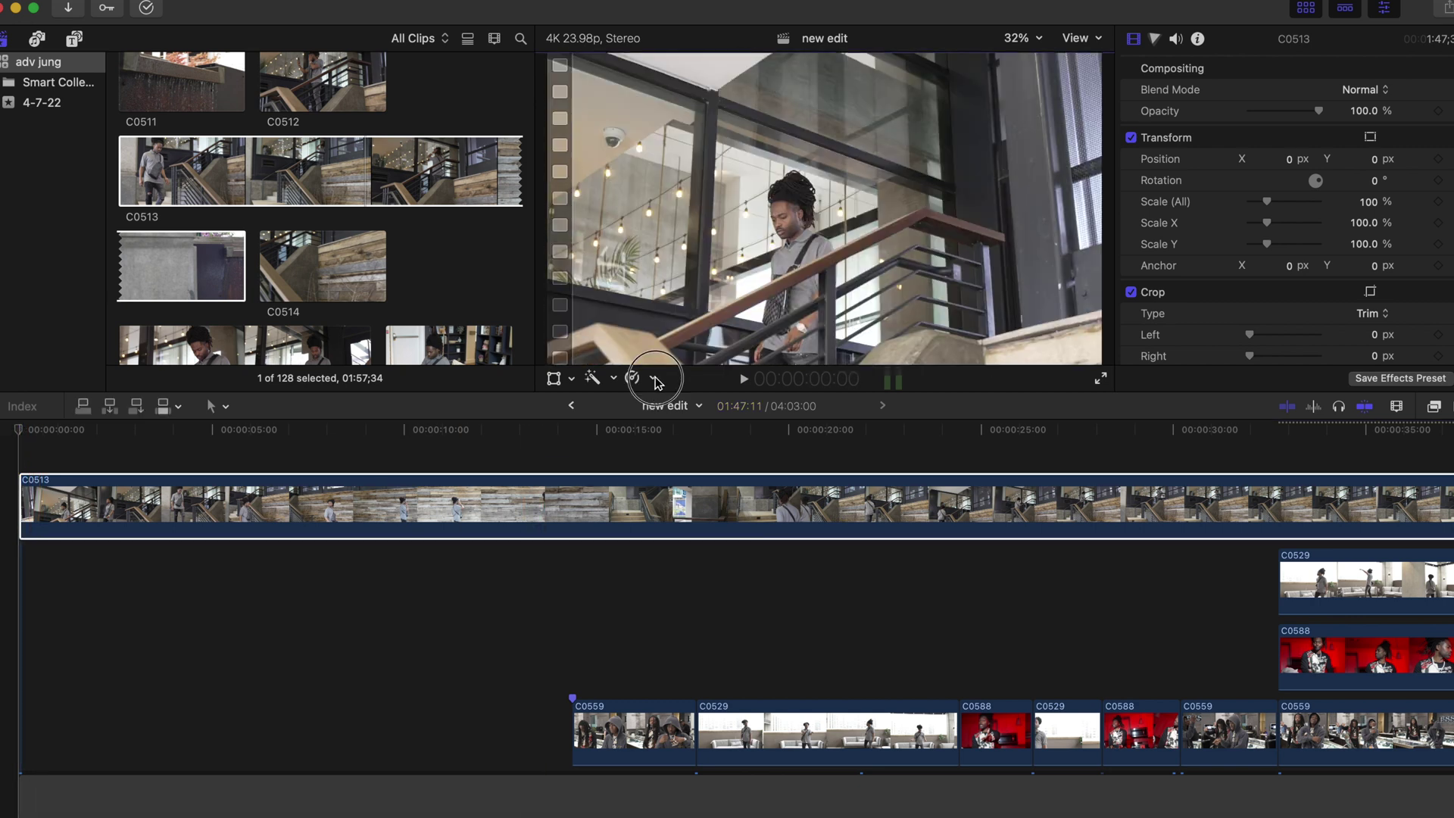
{"action": "left_click", "coordinate": [655, 380]}
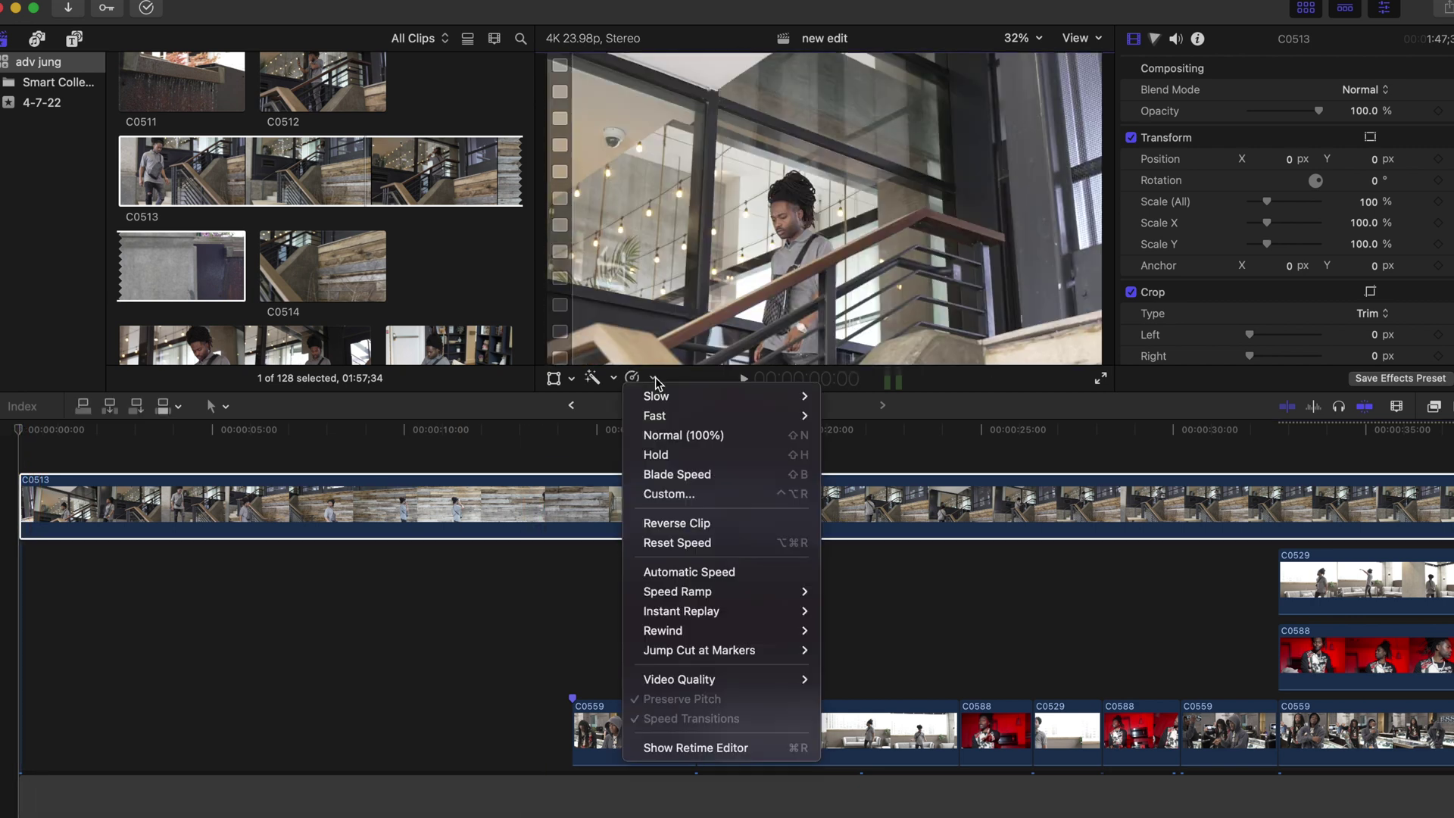
{"action": "left_click", "coordinate": [718, 572]}
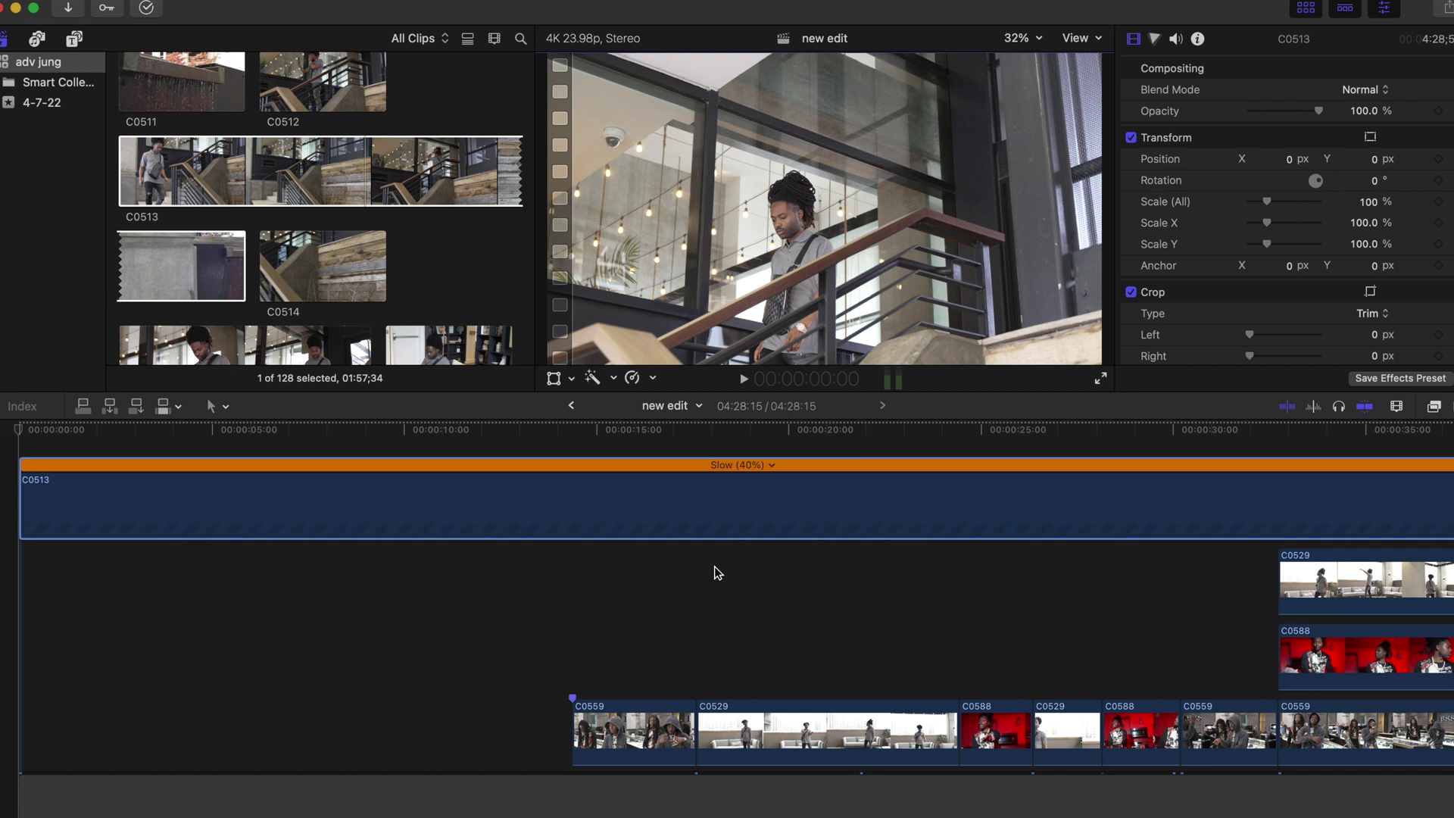
{"action": "left_click", "coordinate": [765, 475]}
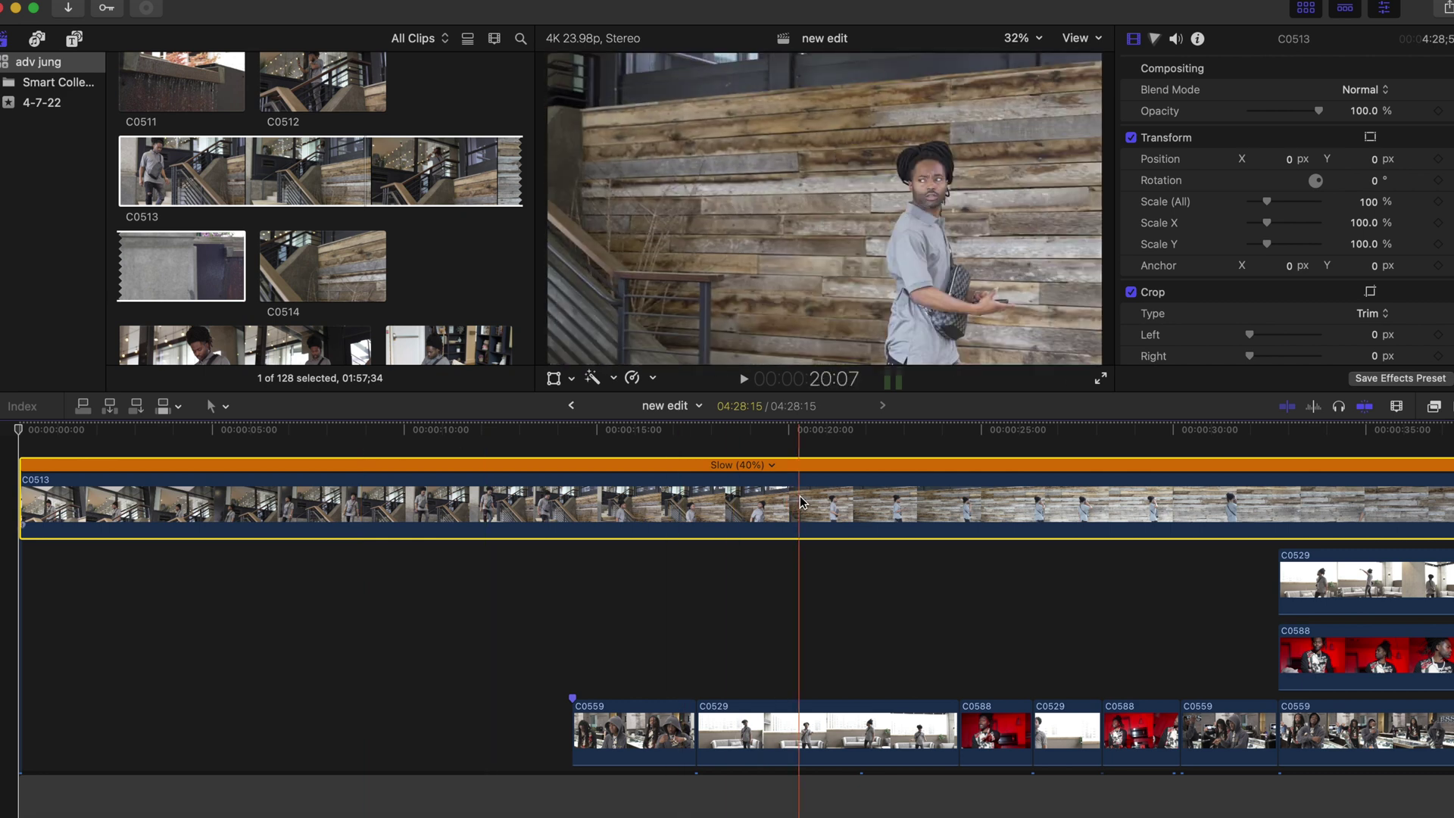
Play the slowed C0513 from the project's start and cut the clip at 4:13.
{"action": "left_click", "coordinate": [20, 447]}
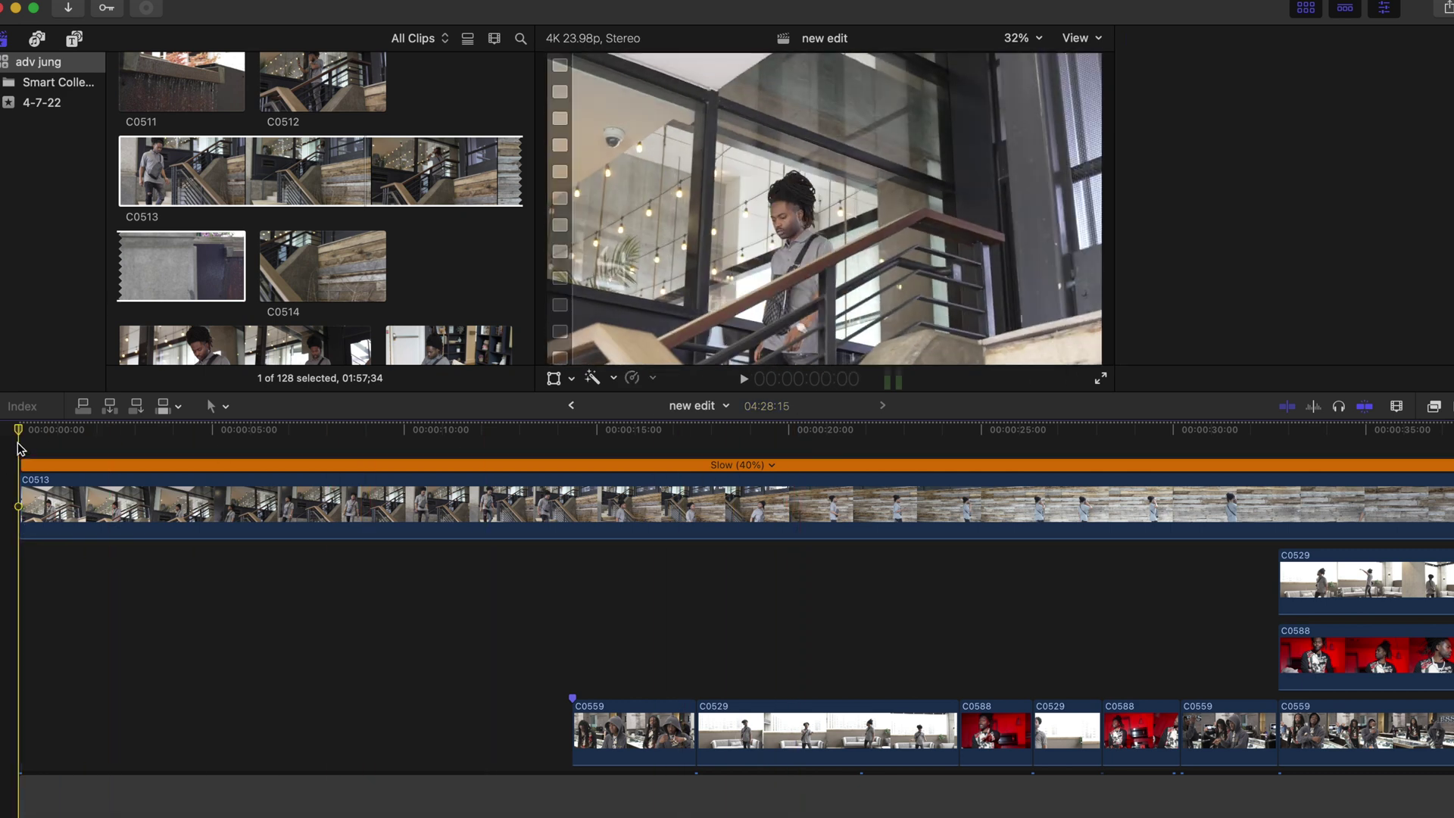
{"action": "key", "text": "super+4"}
{"action": "key", "text": "space"}
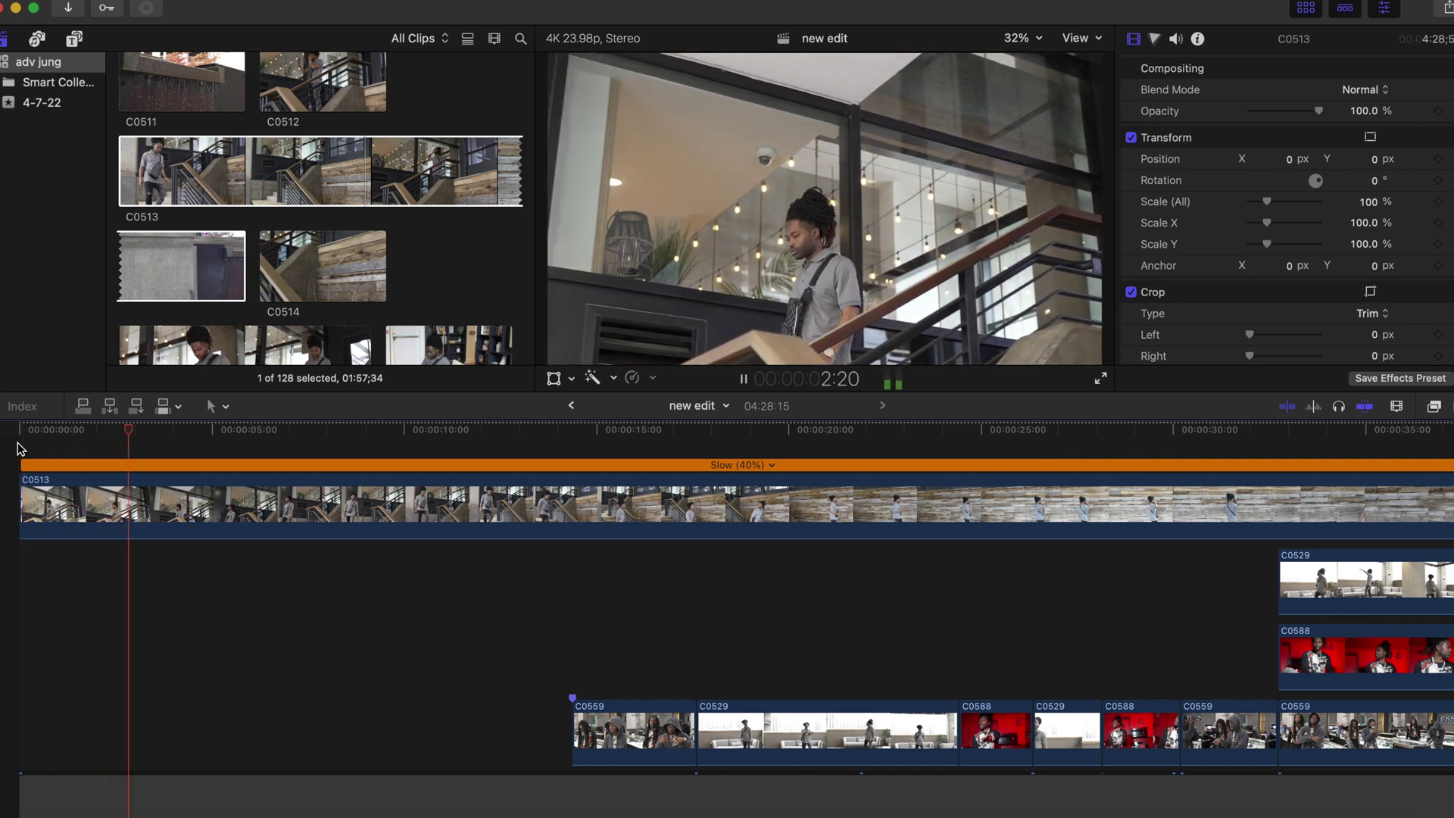
{"action": "key", "text": "space"}
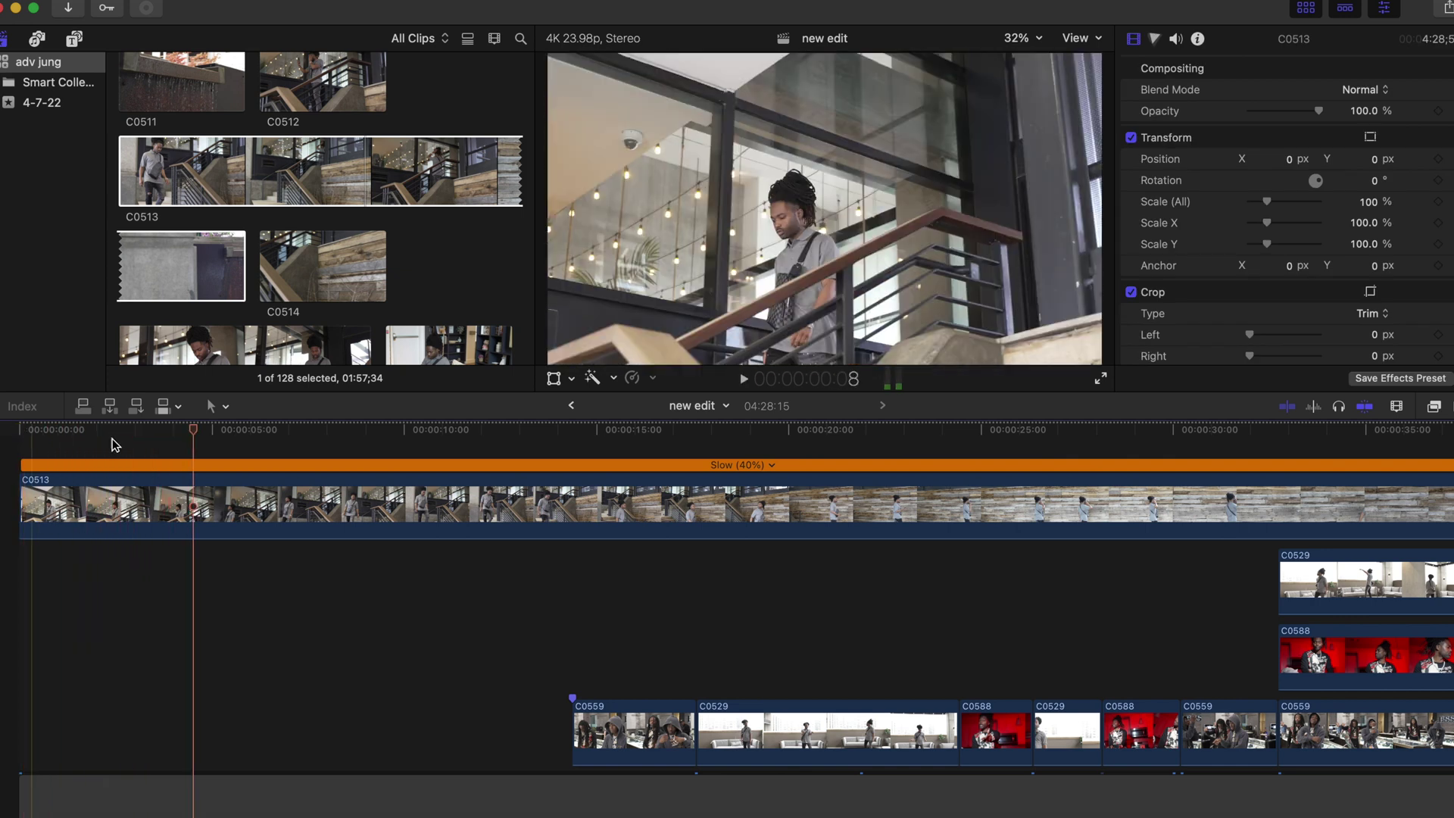
{"action": "left_click", "coordinate": [192, 496]}
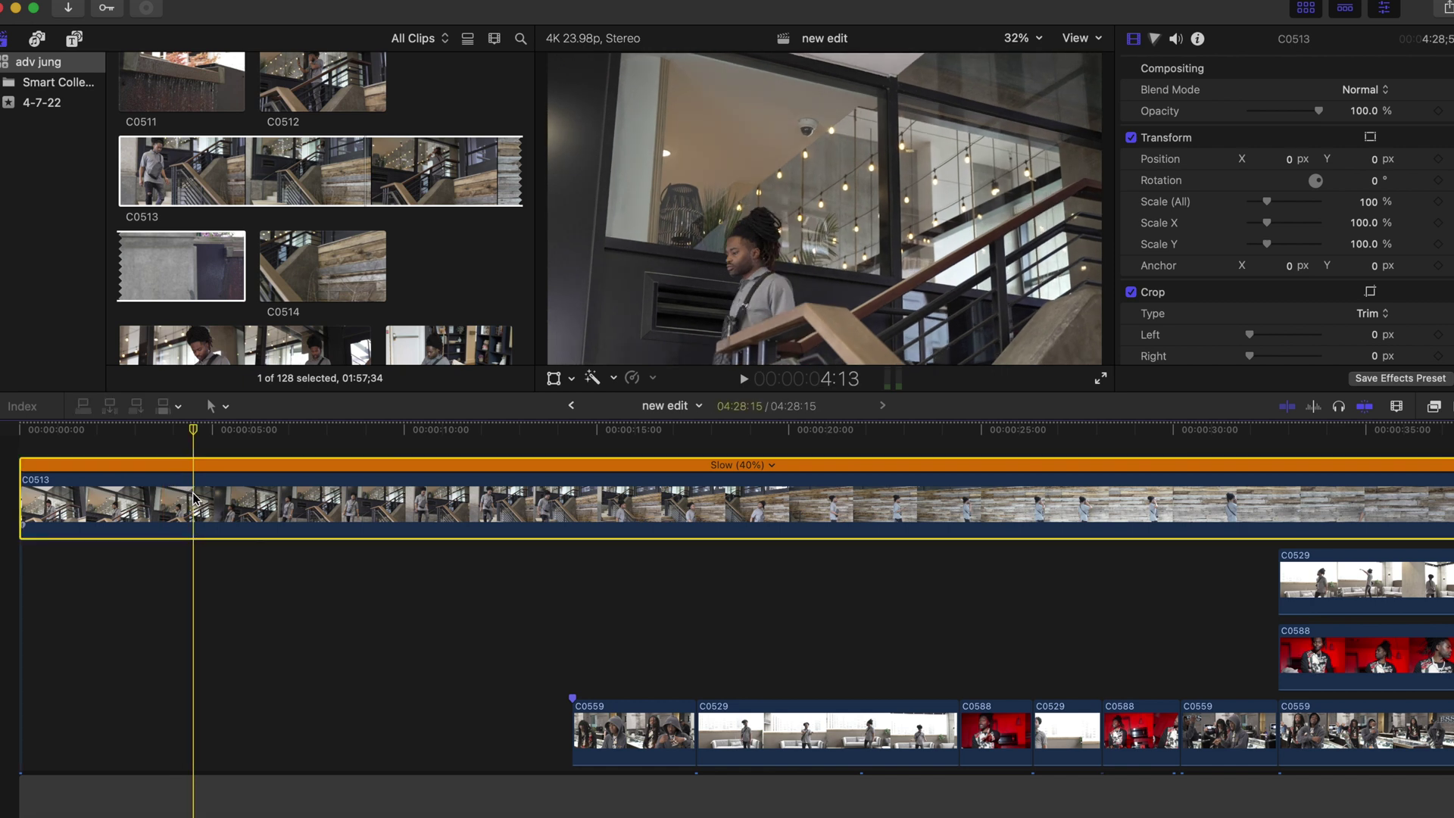
{"action": "key", "text": "super+b"}
{"action": "key", "text": "alt+super+Down"}
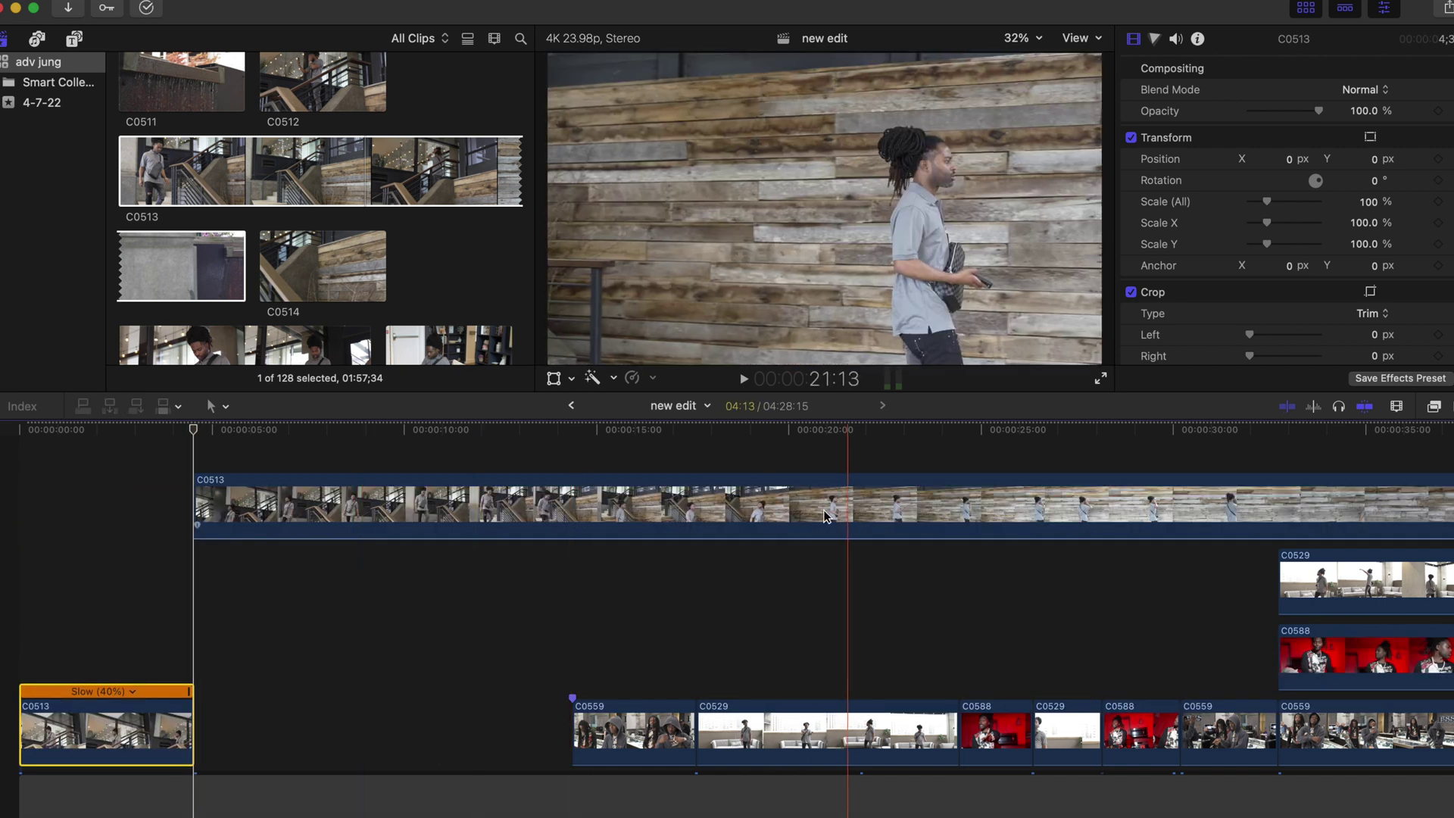
Cut off the next 6:04 of the remaining C0513, delete it, move the rest against the first segment and play it back.
{"action": "left_click", "coordinate": [535, 511]}
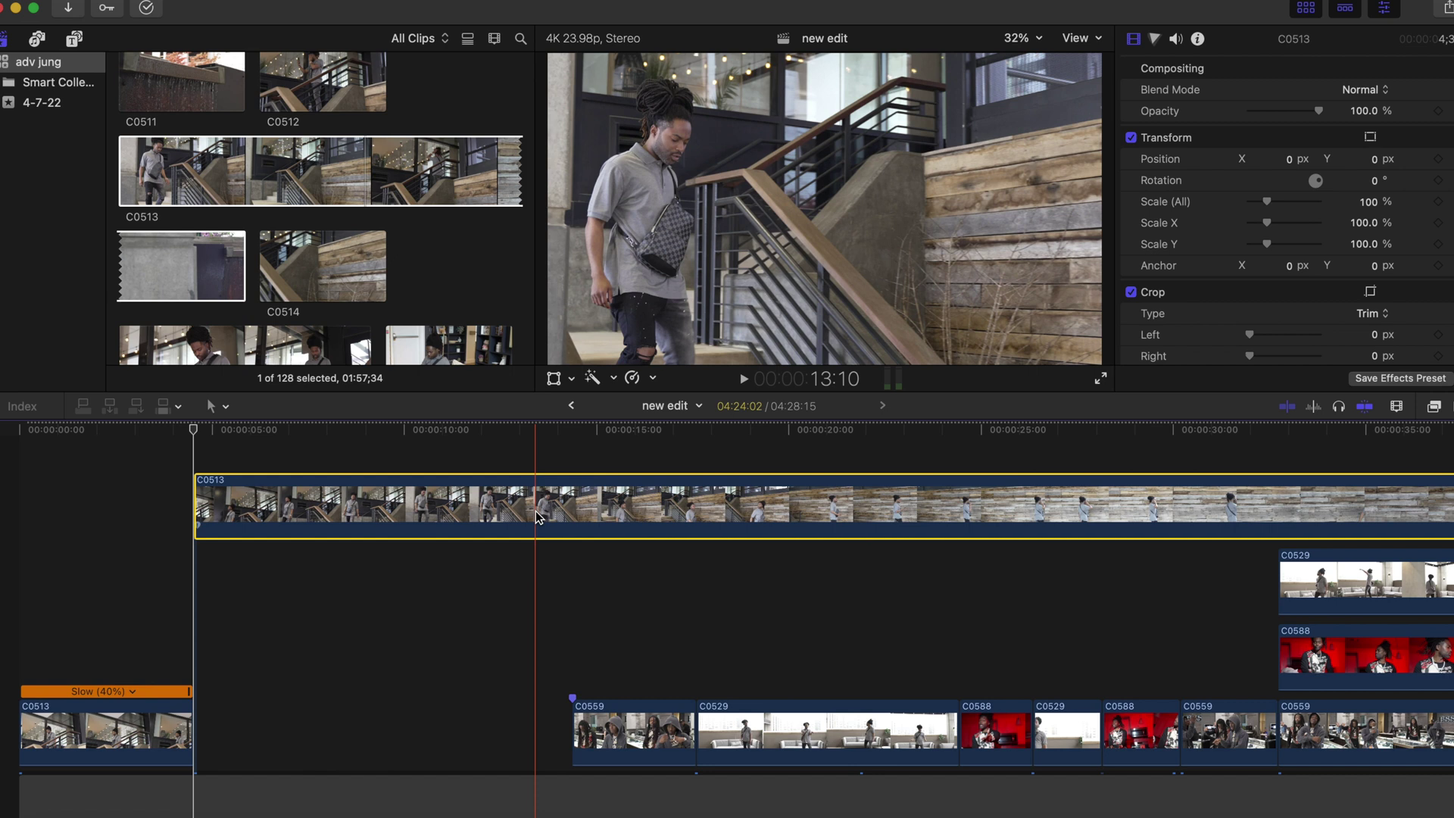
{"action": "key", "text": "super+b"}
{"action": "key", "text": "alt+super+Down"}
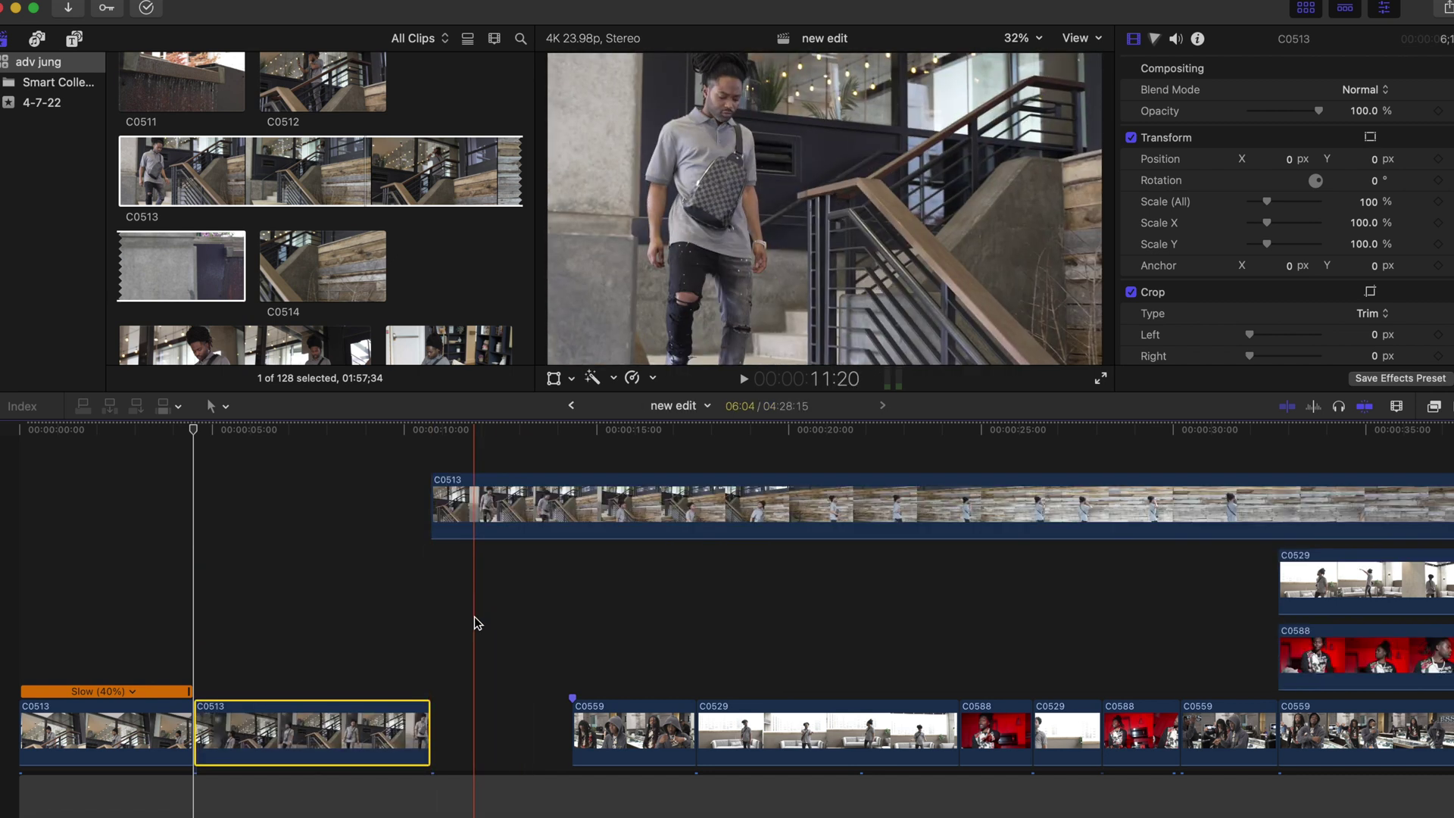
{"action": "key", "text": "shift+Delete"}
{"action": "left_click_drag", "start_coordinate": [458, 496], "coordinate": [279, 521]}
{"action": "left_click", "coordinate": [142, 485]}
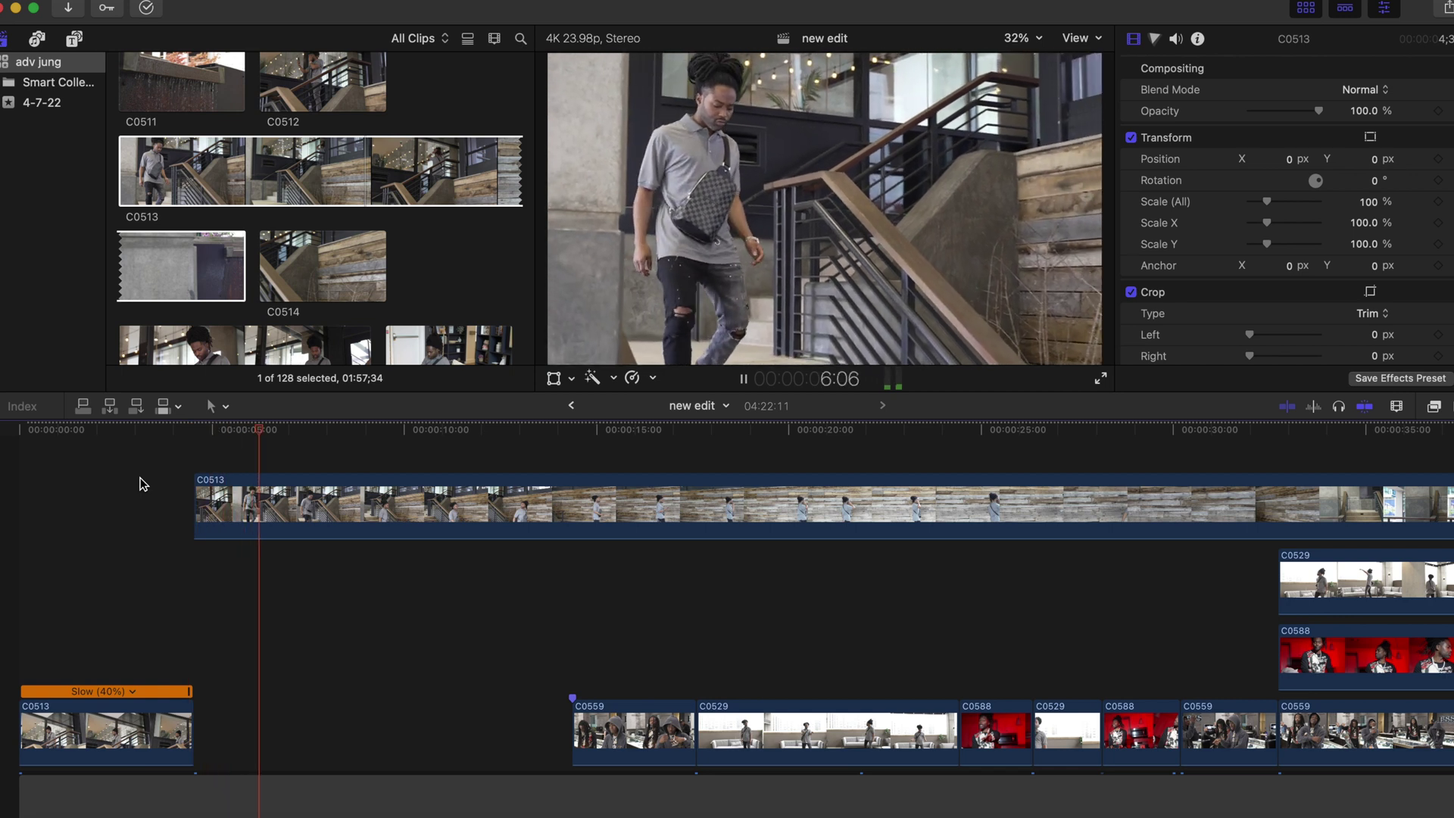
{"action": "key", "text": "space"}
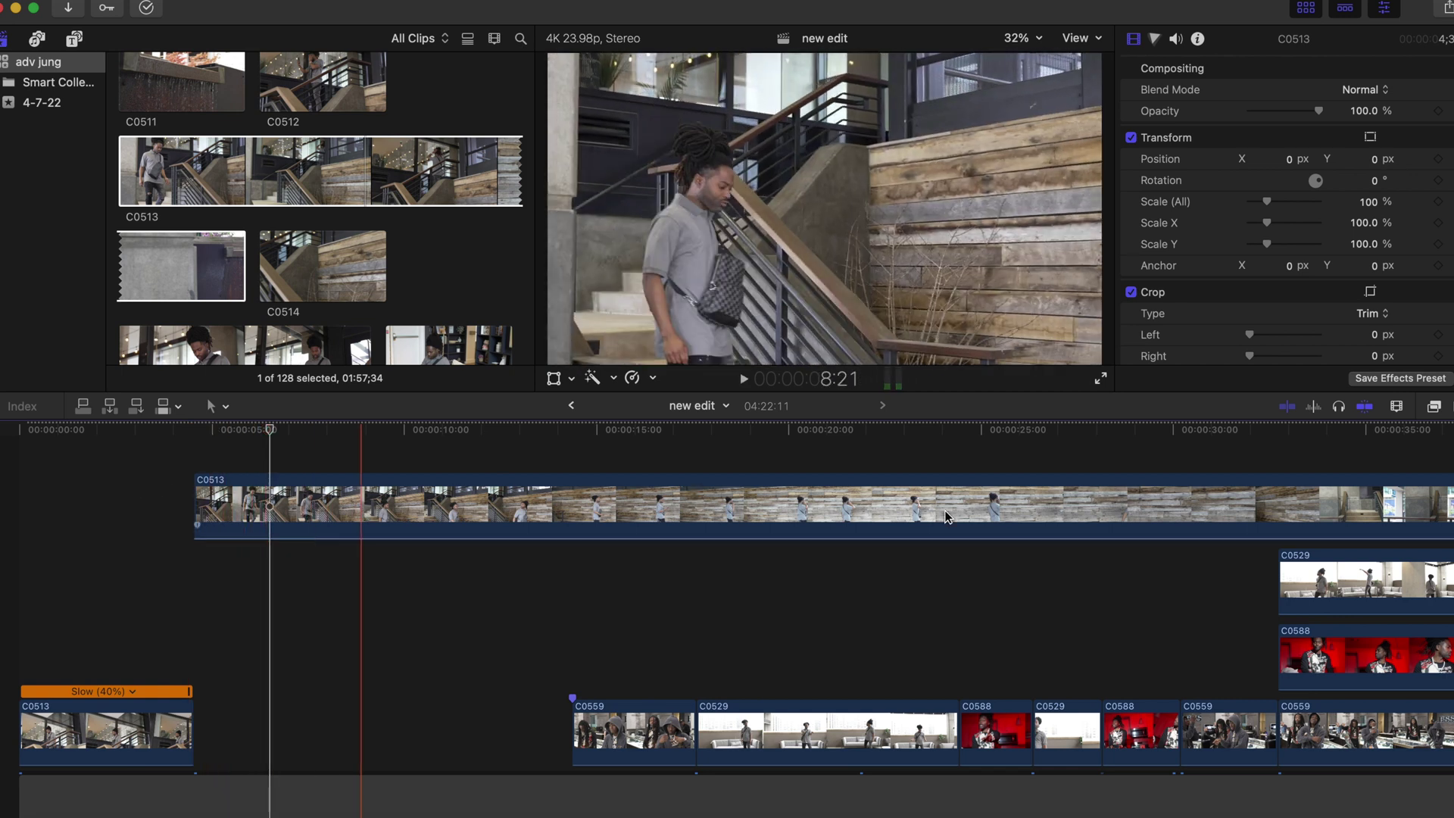
Preview source clip C0515 and delete the leftover C0513 clip following the slowed intro segment.
{"action": "left_click", "coordinate": [850, 496]}
{"action": "key", "text": "super+1"}
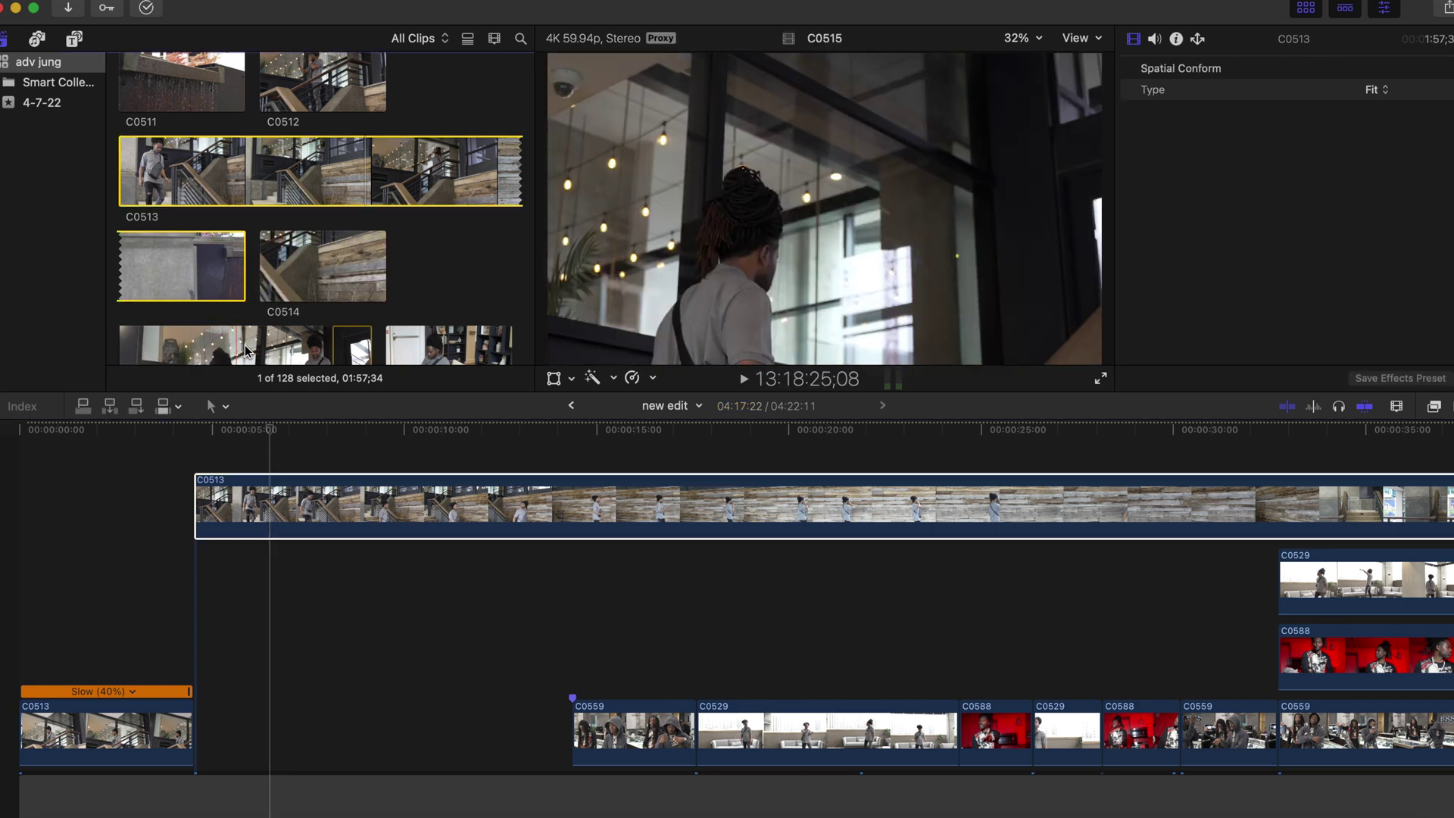
{"action": "scroll", "coordinate": [341, 348], "scroll_direction": "down", "scroll_amount": 2}
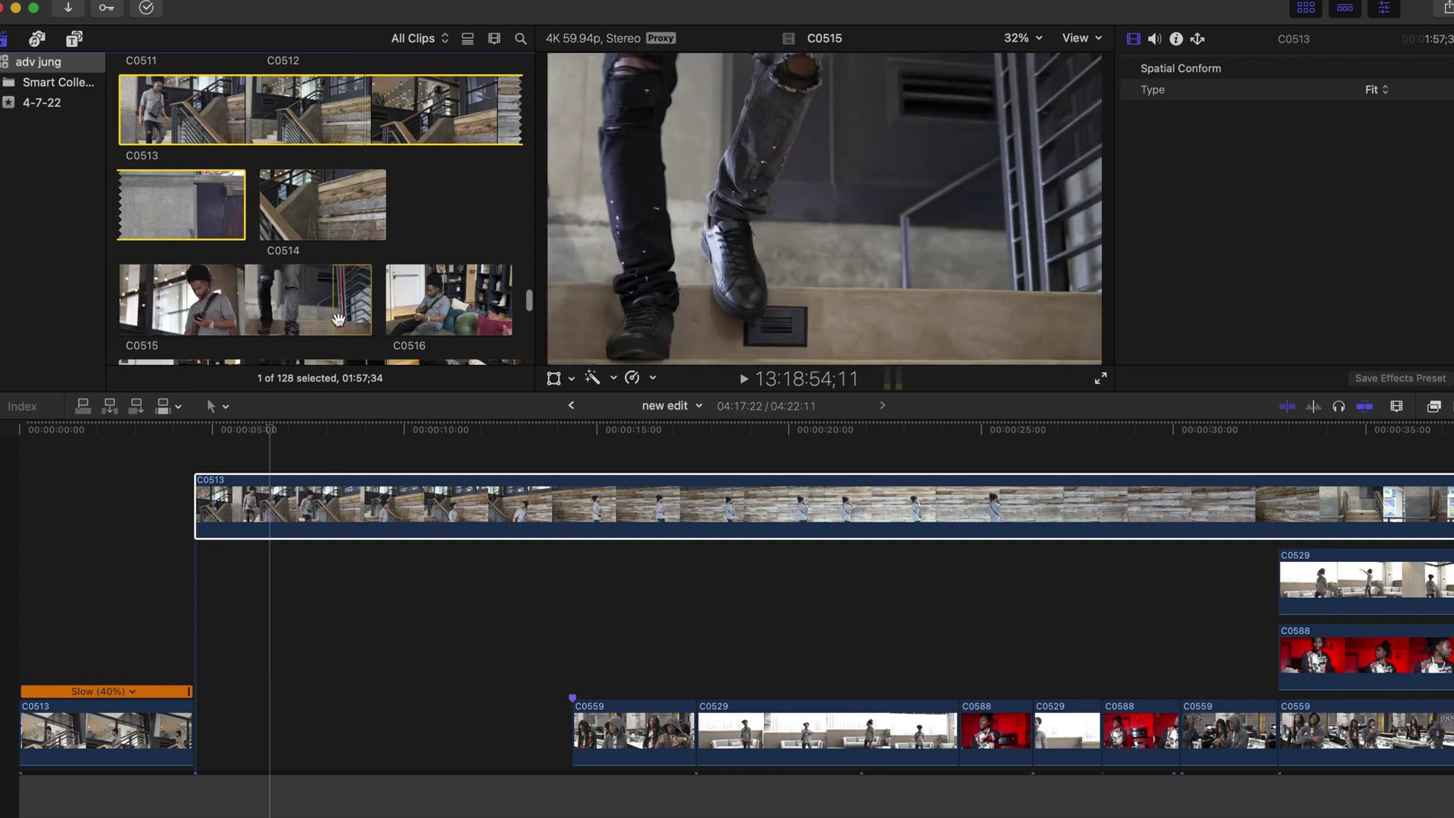
{"action": "left_click", "coordinate": [227, 506]}
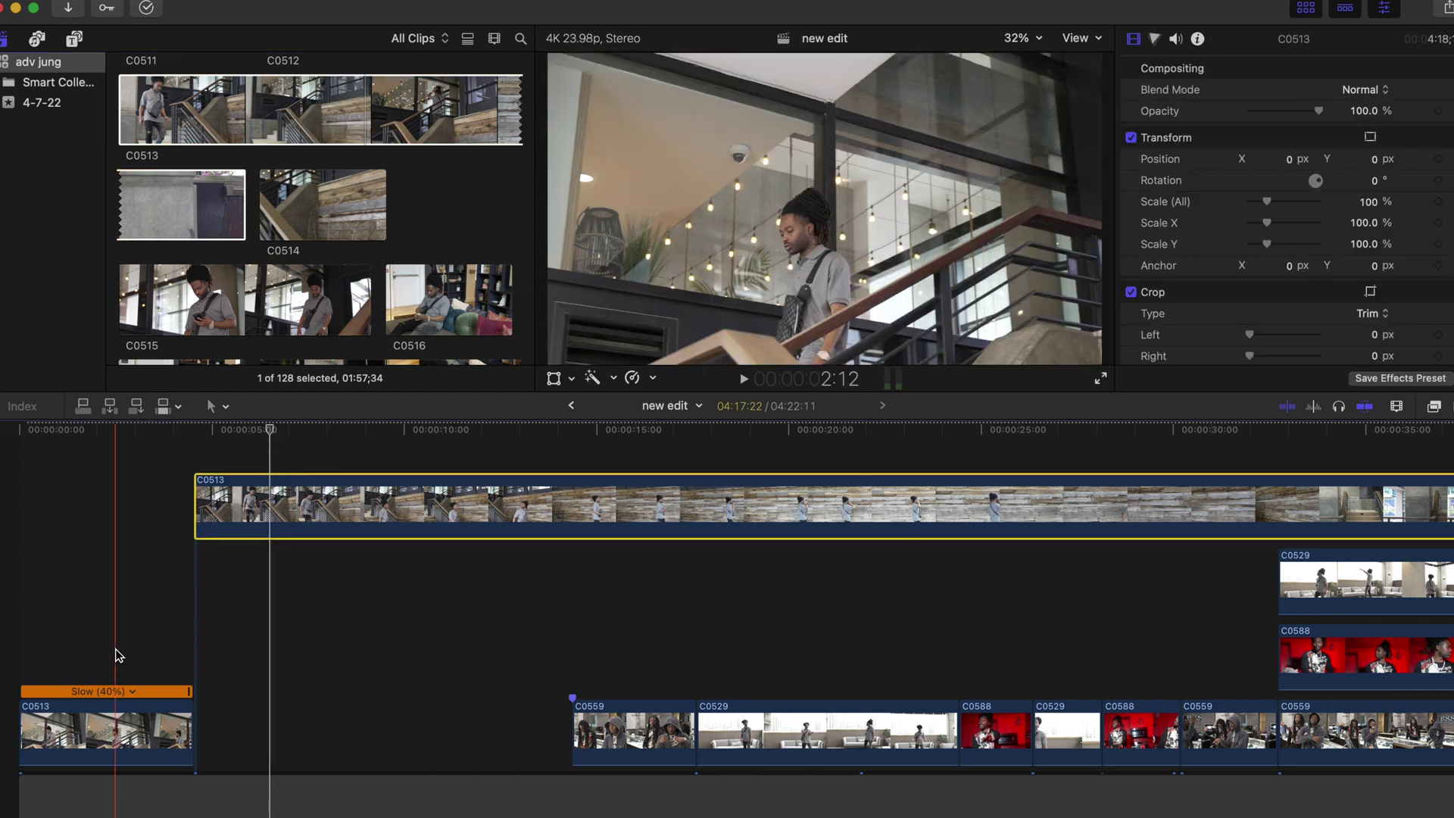
{"action": "left_click", "coordinate": [118, 656]}
{"action": "left_click", "coordinate": [334, 529]}
{"action": "key", "text": "Delete"}
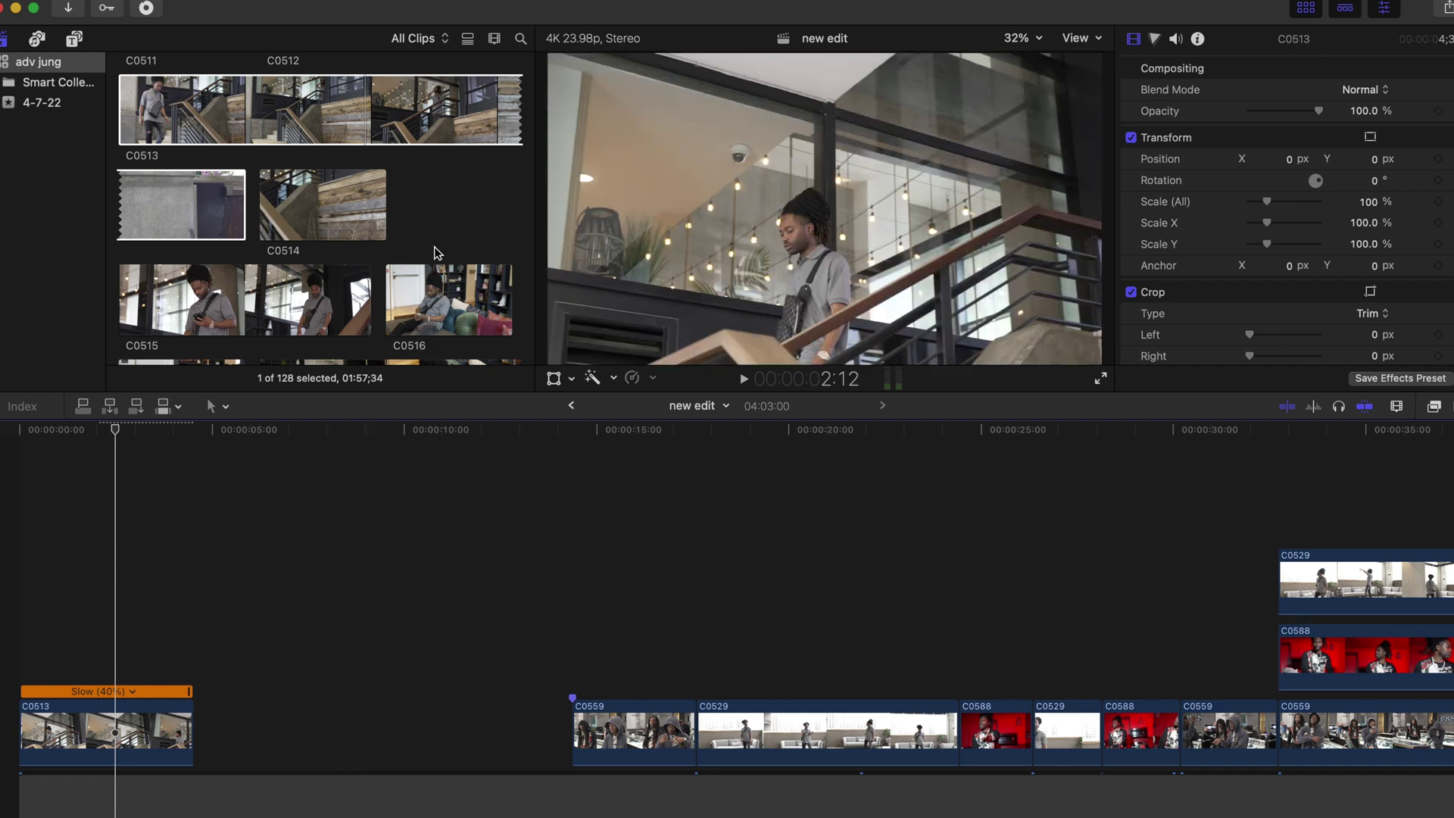
Look through the source footage from C0517 to C0521 and preview C0519 for more intro material.
{"action": "scroll", "coordinate": [437, 252], "scroll_direction": "down", "scroll_amount": 5}
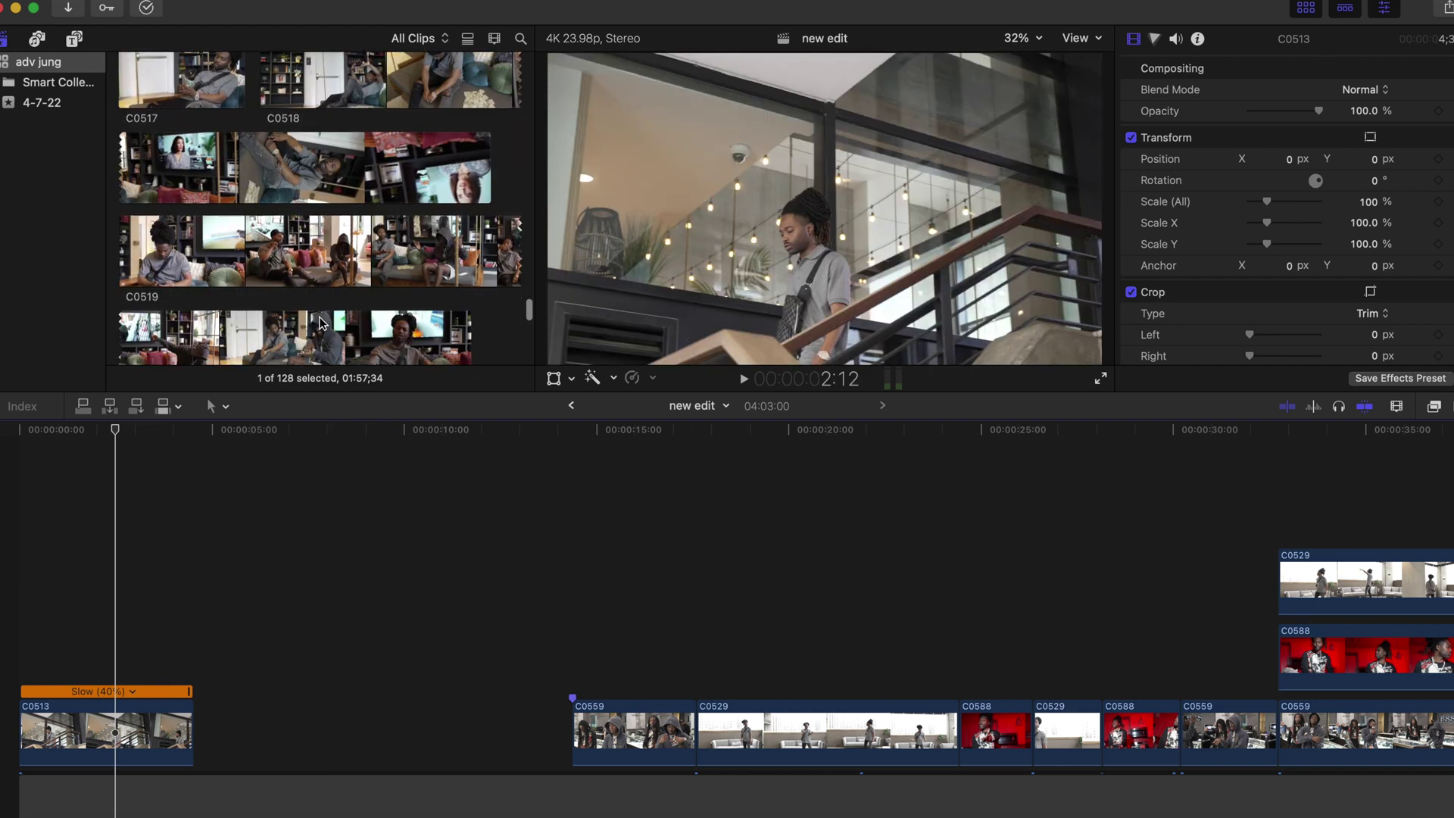
{"action": "left_click", "coordinate": [157, 577]}
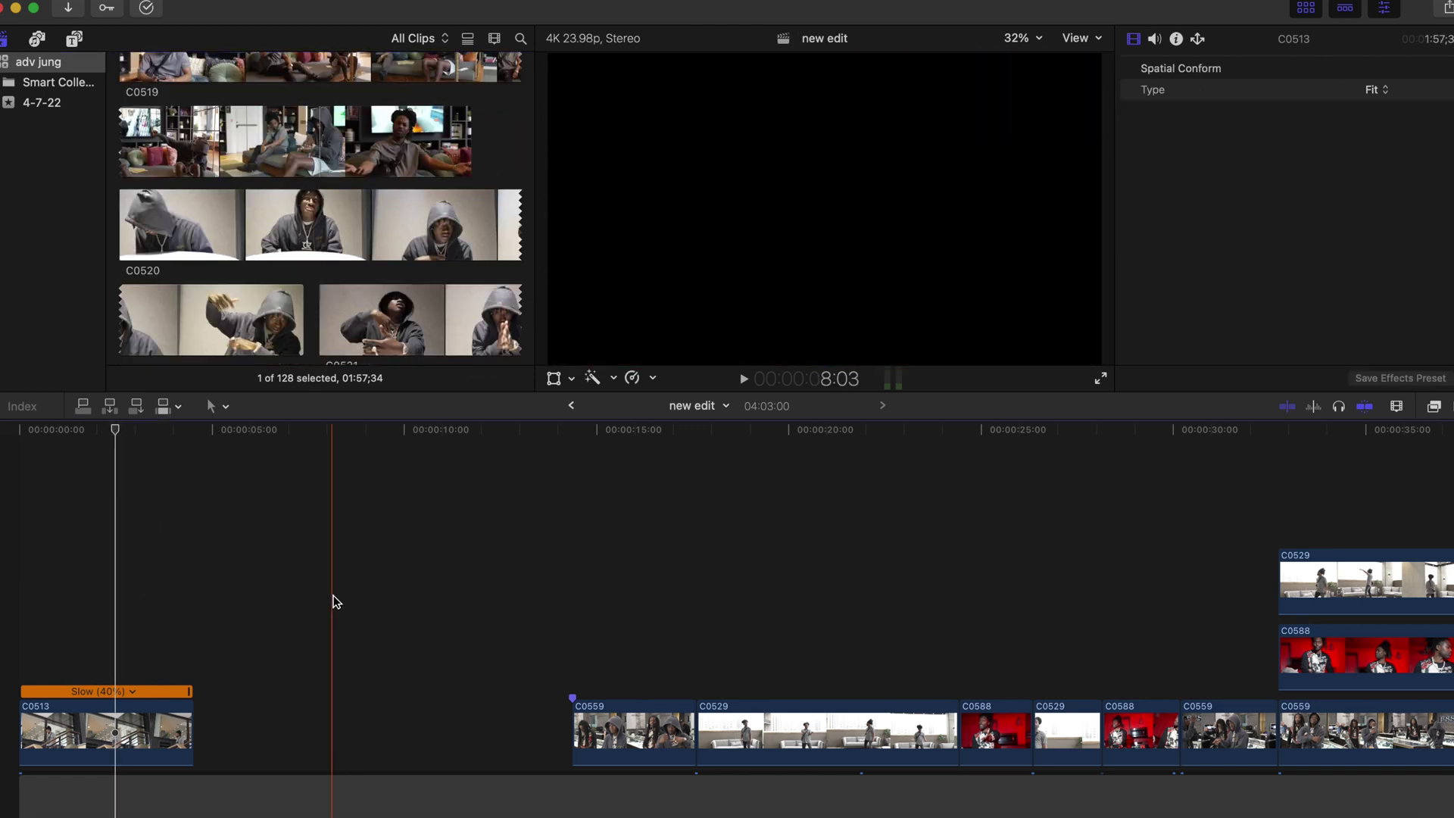
{"action": "scroll", "coordinate": [430, 598], "scroll_direction": "down", "scroll_amount": 2}
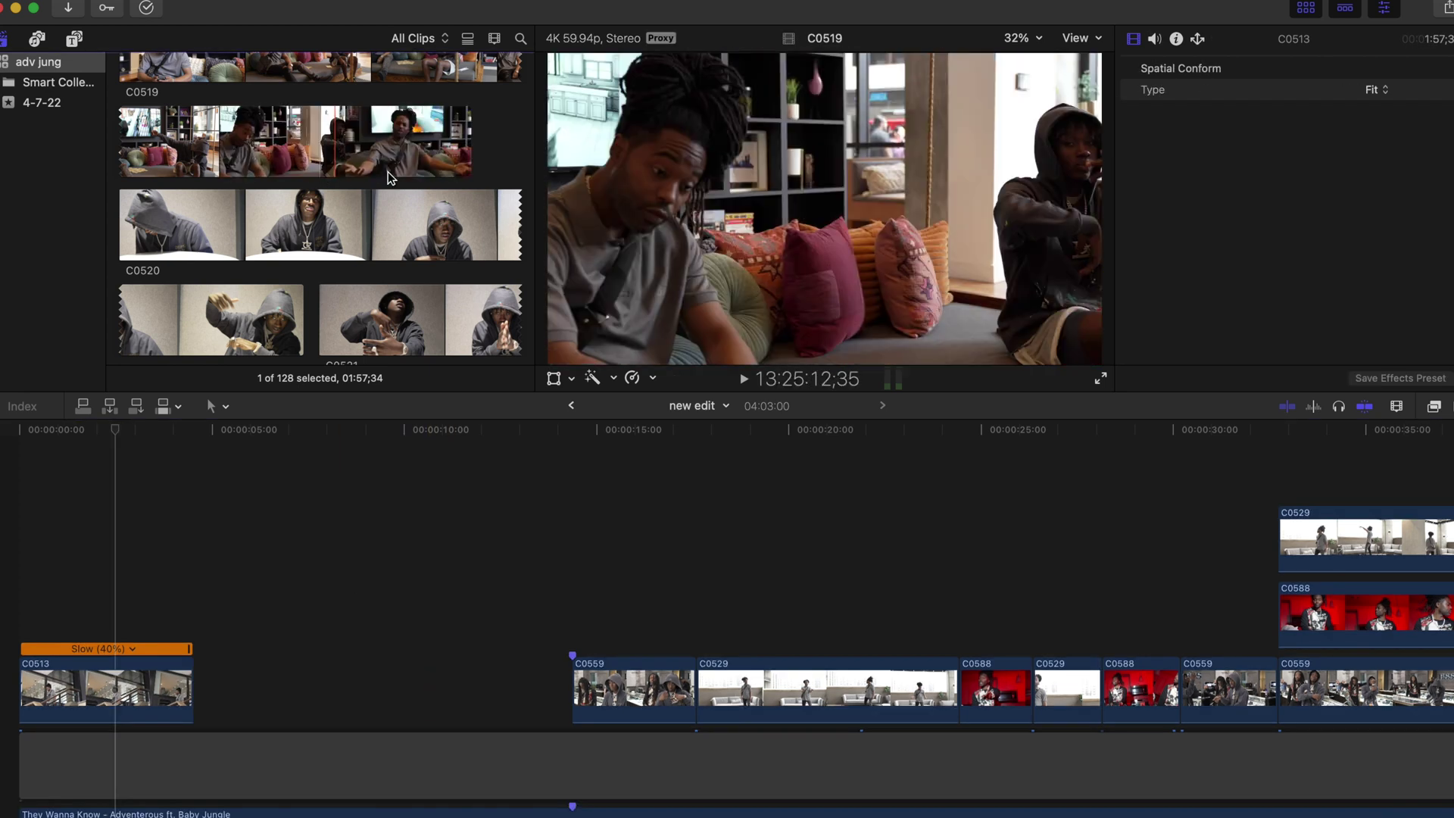
{"action": "left_click", "coordinate": [240, 704]}
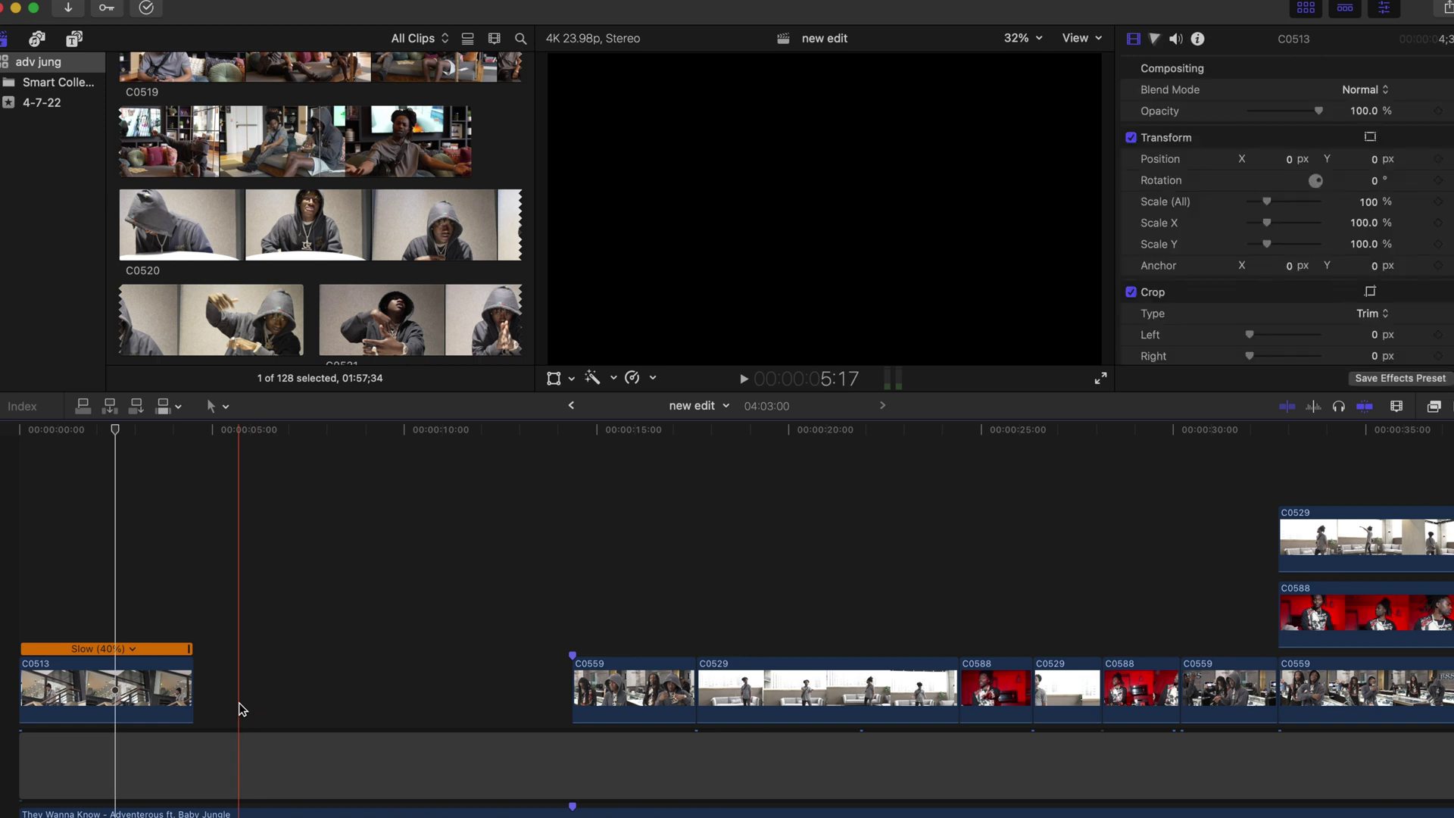
Try the slowed C0513 segment above the performance cuts near 25 and 30 seconds, and return it to the project's start.
{"action": "left_click_drag", "start_coordinate": [102, 664], "coordinate": [983, 589]}
{"action": "scroll", "coordinate": [983, 589], "scroll_direction": "right", "scroll_amount": 5}
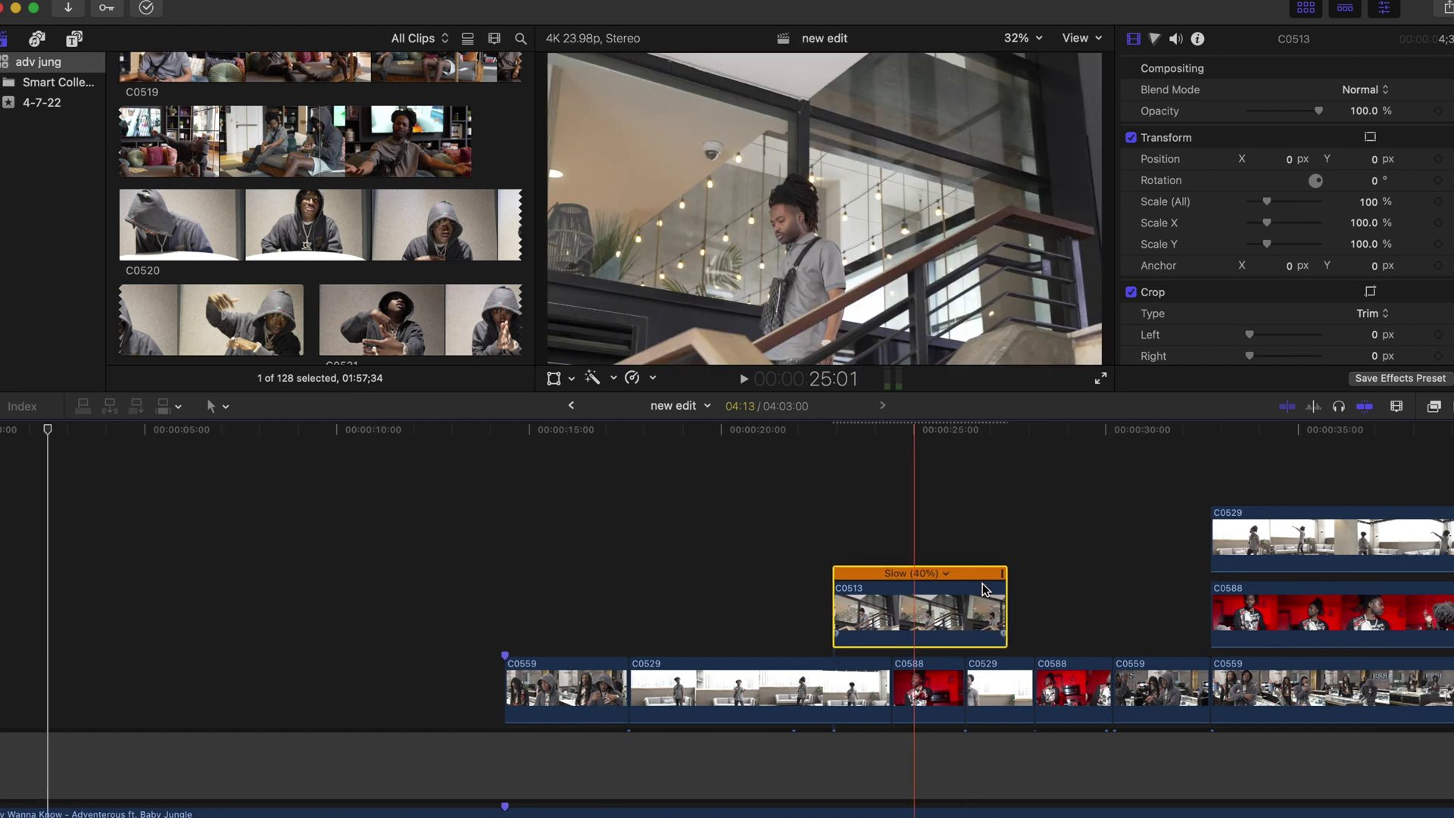
{"action": "left_click_drag", "start_coordinate": [758, 598], "coordinate": [1028, 459]}
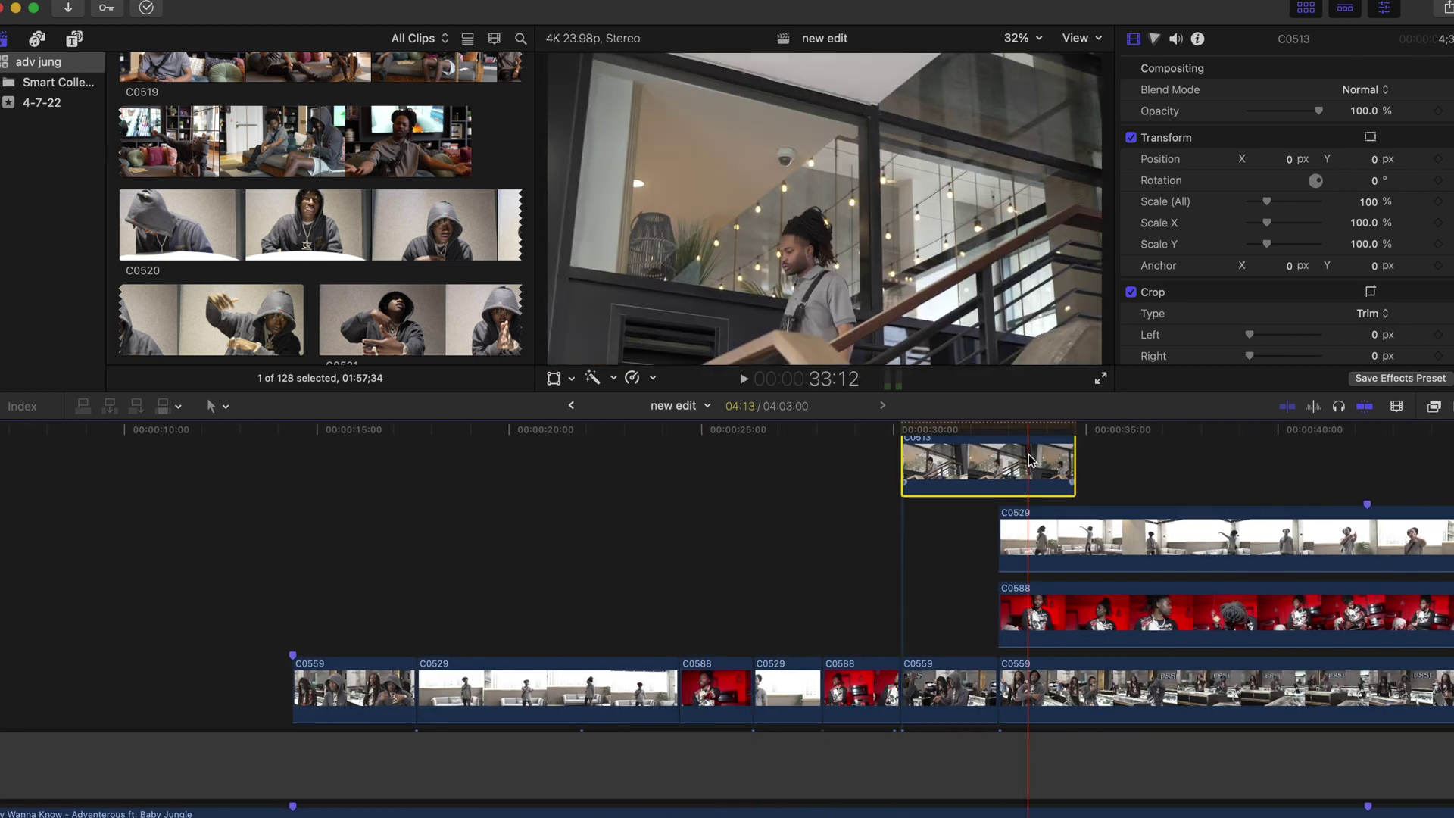
{"action": "scroll", "coordinate": [1028, 458], "scroll_direction": "right", "scroll_amount": 3}
{"action": "scroll", "coordinate": [1028, 457], "scroll_direction": "up", "scroll_amount": 2}
{"action": "left_click_drag", "start_coordinate": [750, 515], "coordinate": [21, 613]}
{"action": "left_click_drag", "start_coordinate": [432, 744], "coordinate": [97, 738]}
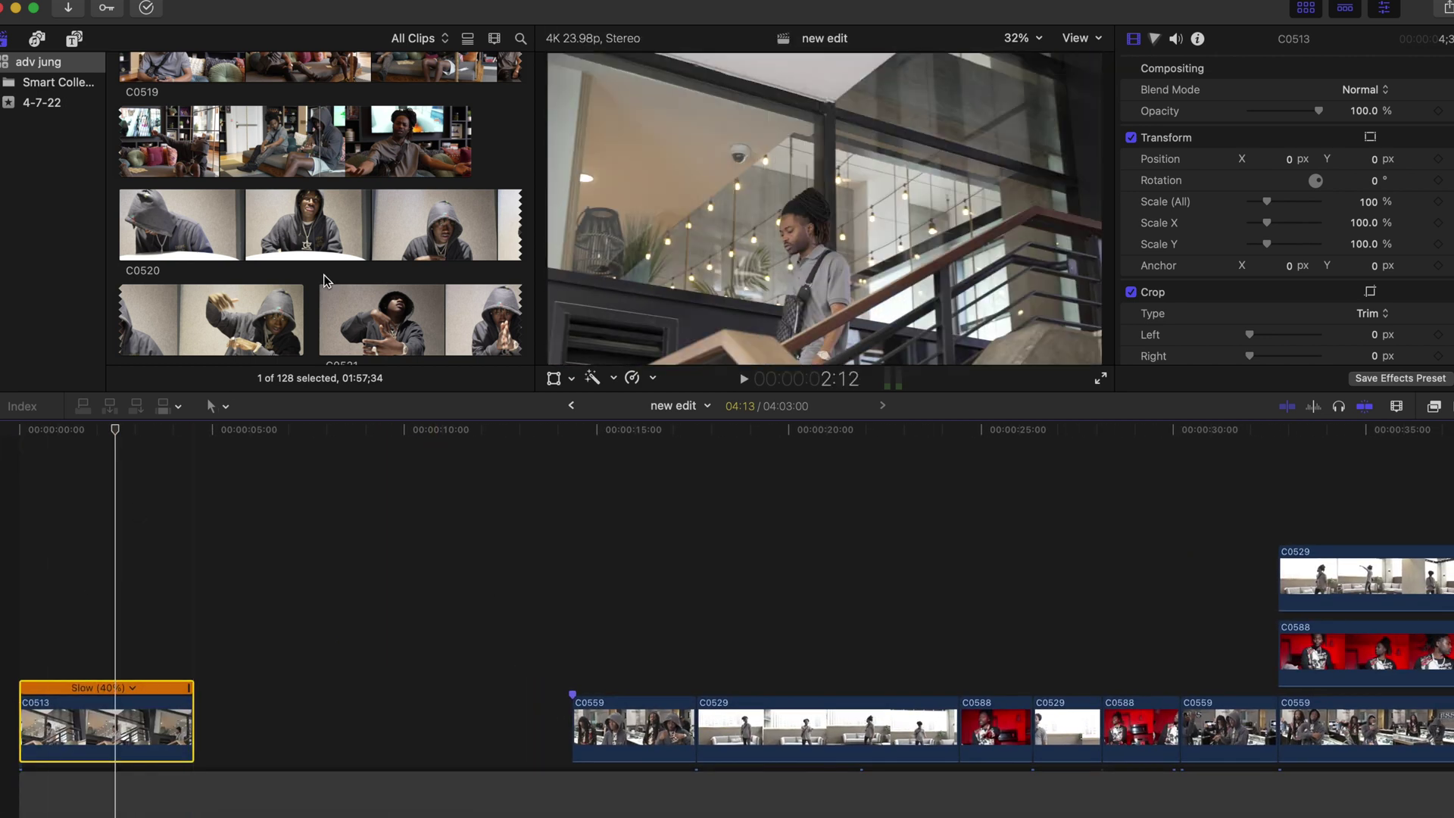
Find source clip C0520 and add it as a connected clip in the intro gap after the C0513 segment.
{"action": "scroll", "coordinate": [326, 280], "scroll_direction": "down", "scroll_amount": 5}
{"action": "scroll", "coordinate": [326, 280], "scroll_direction": "up", "scroll_amount": 4}
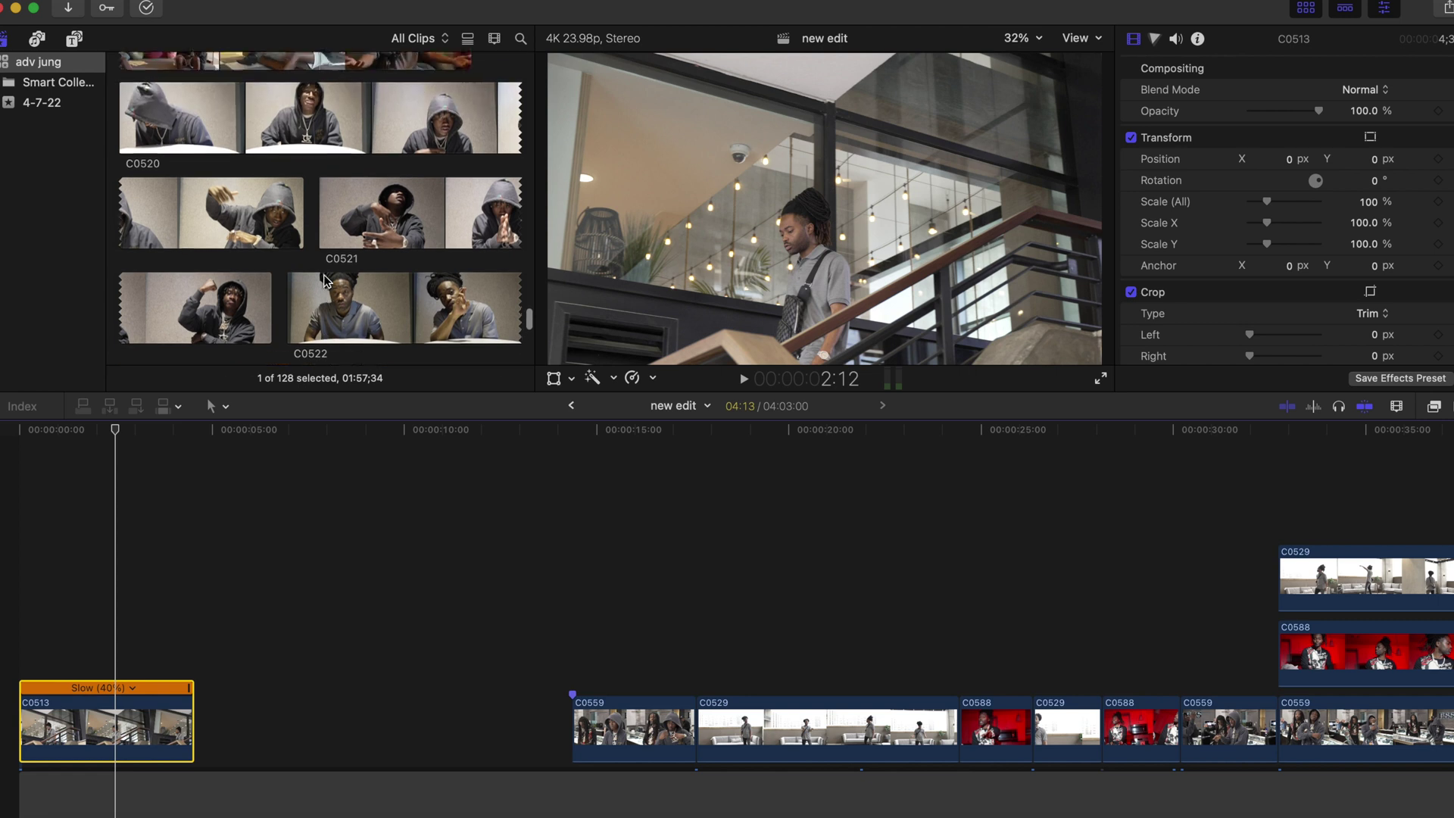
{"action": "scroll", "coordinate": [393, 133], "scroll_direction": "up", "scroll_amount": 3}
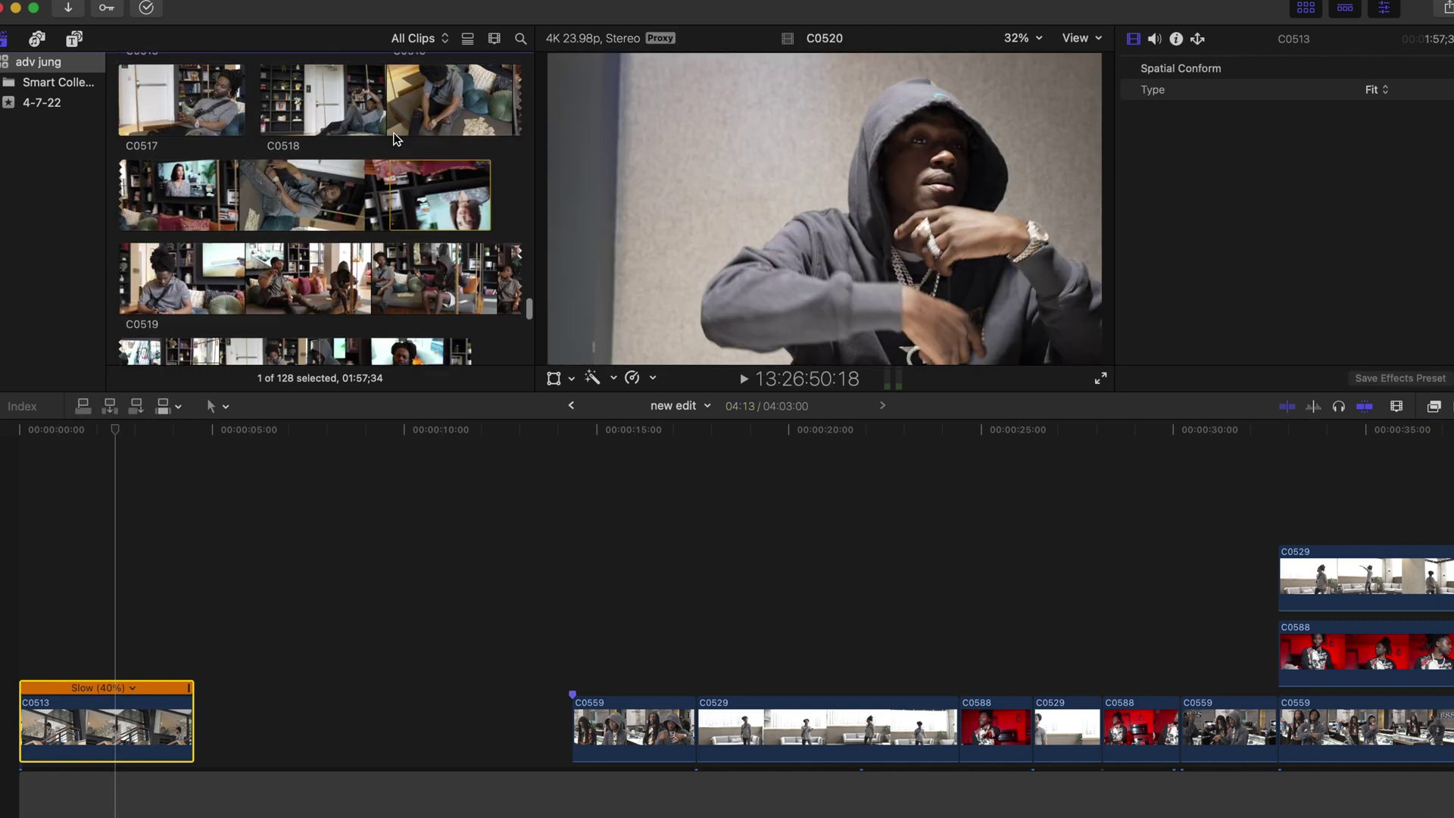
{"action": "left_click", "coordinate": [273, 292]}
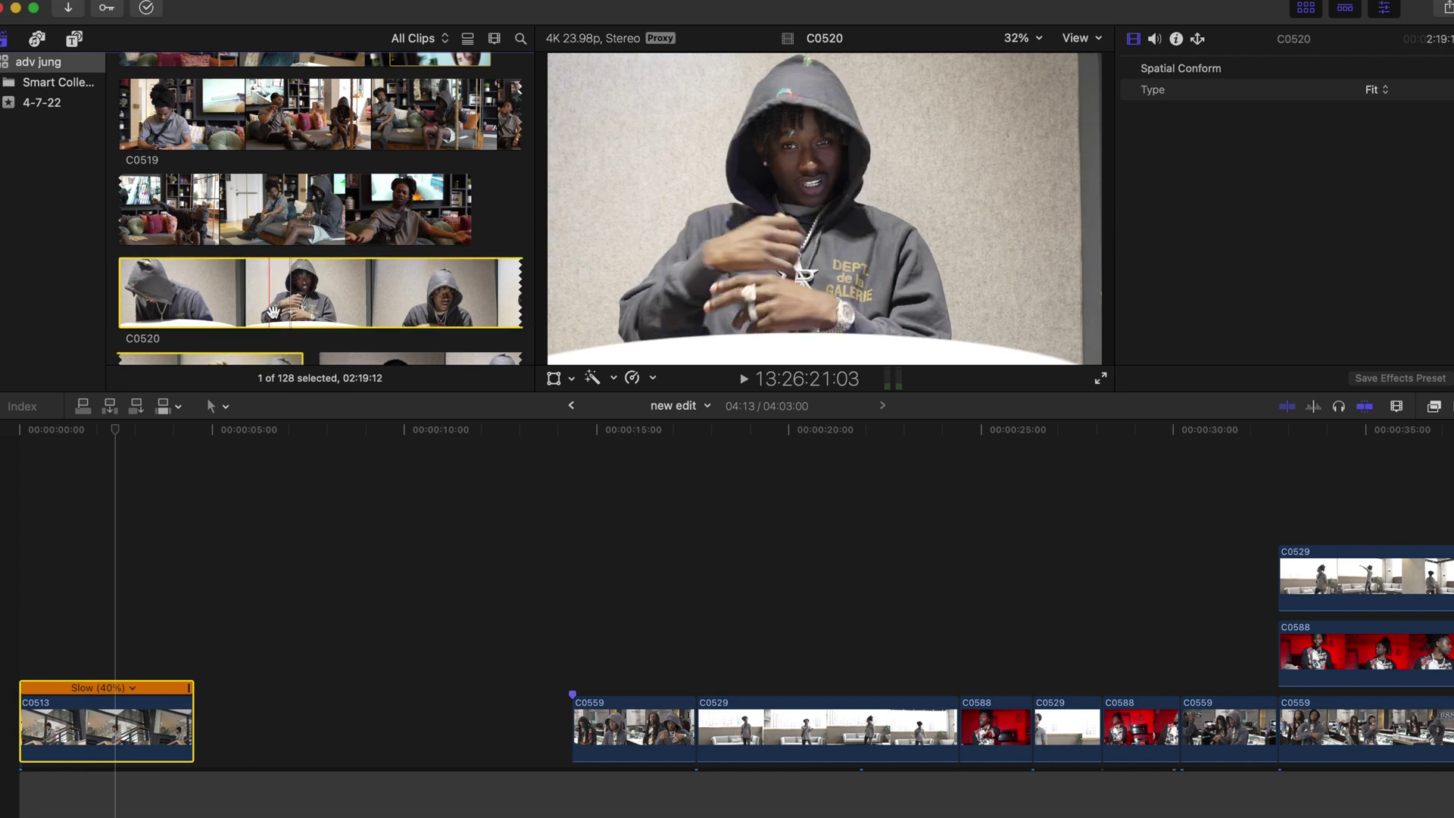
{"action": "left_click_drag", "start_coordinate": [274, 299], "coordinate": [257, 614]}
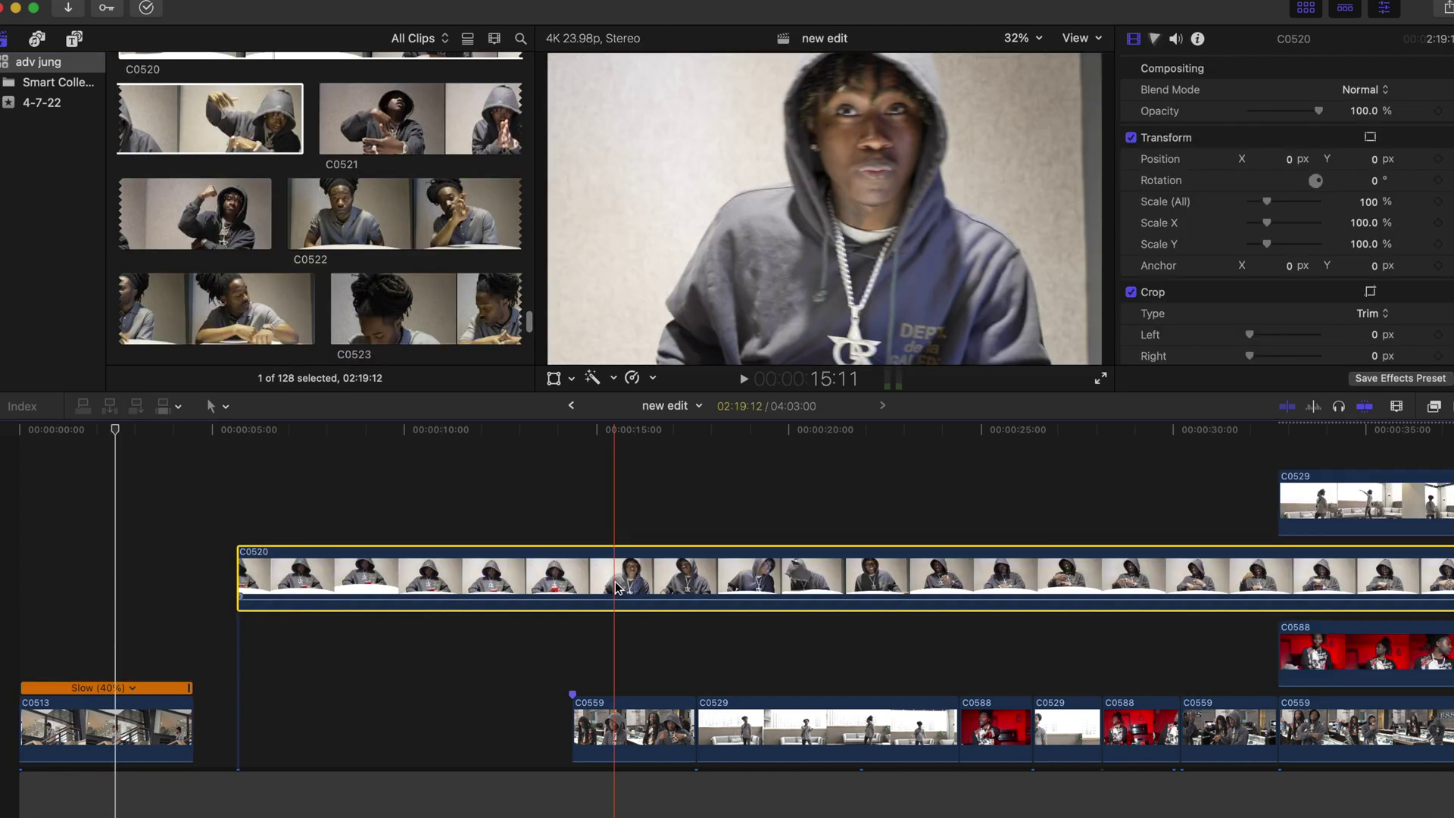
Cut C0520 at 15:11 and 19:17 and delete the parts before and after that section.
{"action": "key", "text": "alt+bracketright"}
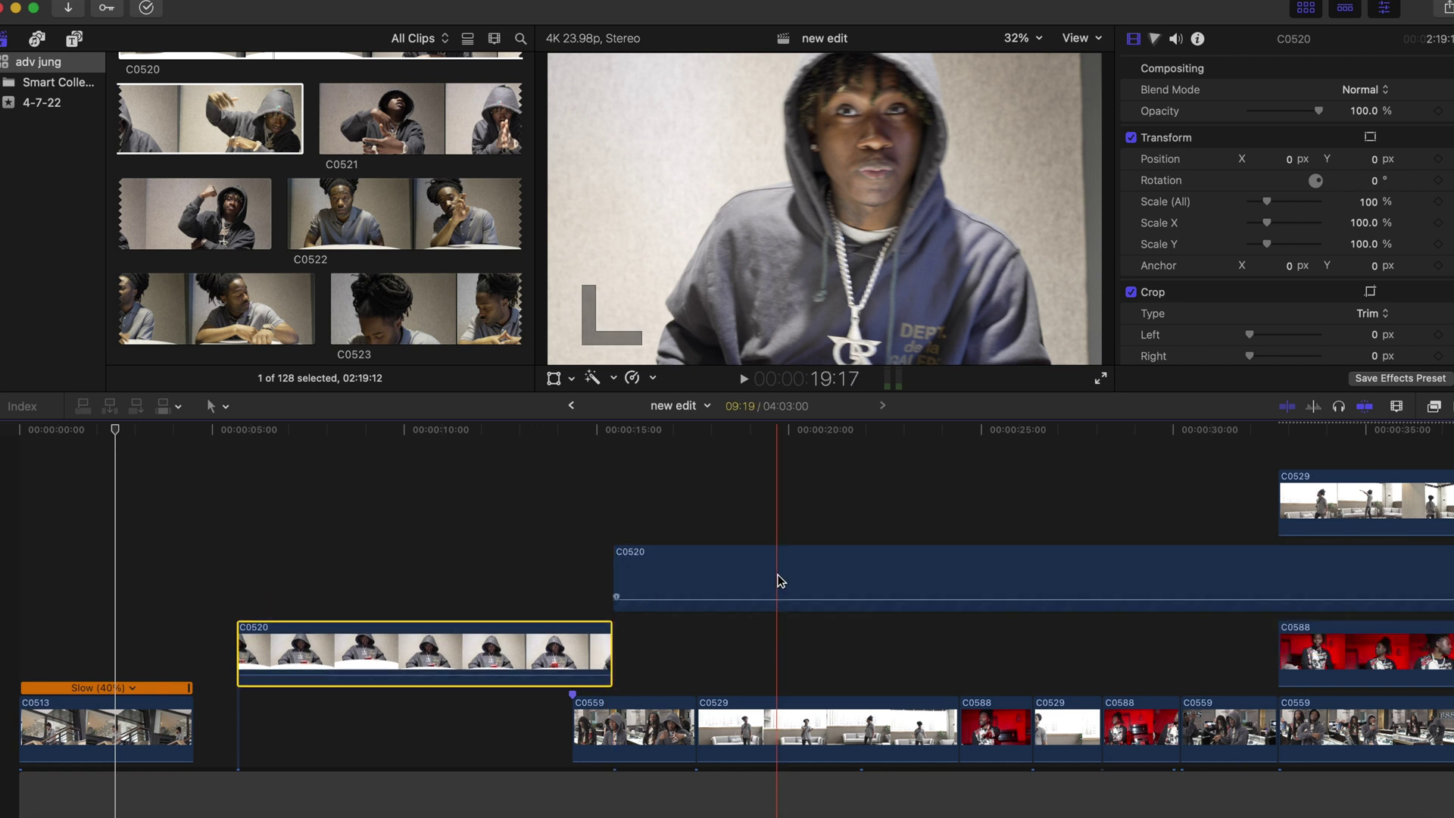
{"action": "key", "text": "alt+bracketright"}
{"action": "left_click", "coordinate": [863, 596]}
{"action": "key", "text": "BackSpace"}
{"action": "left_click", "coordinate": [557, 648]}
{"action": "key", "text": "super+4"}
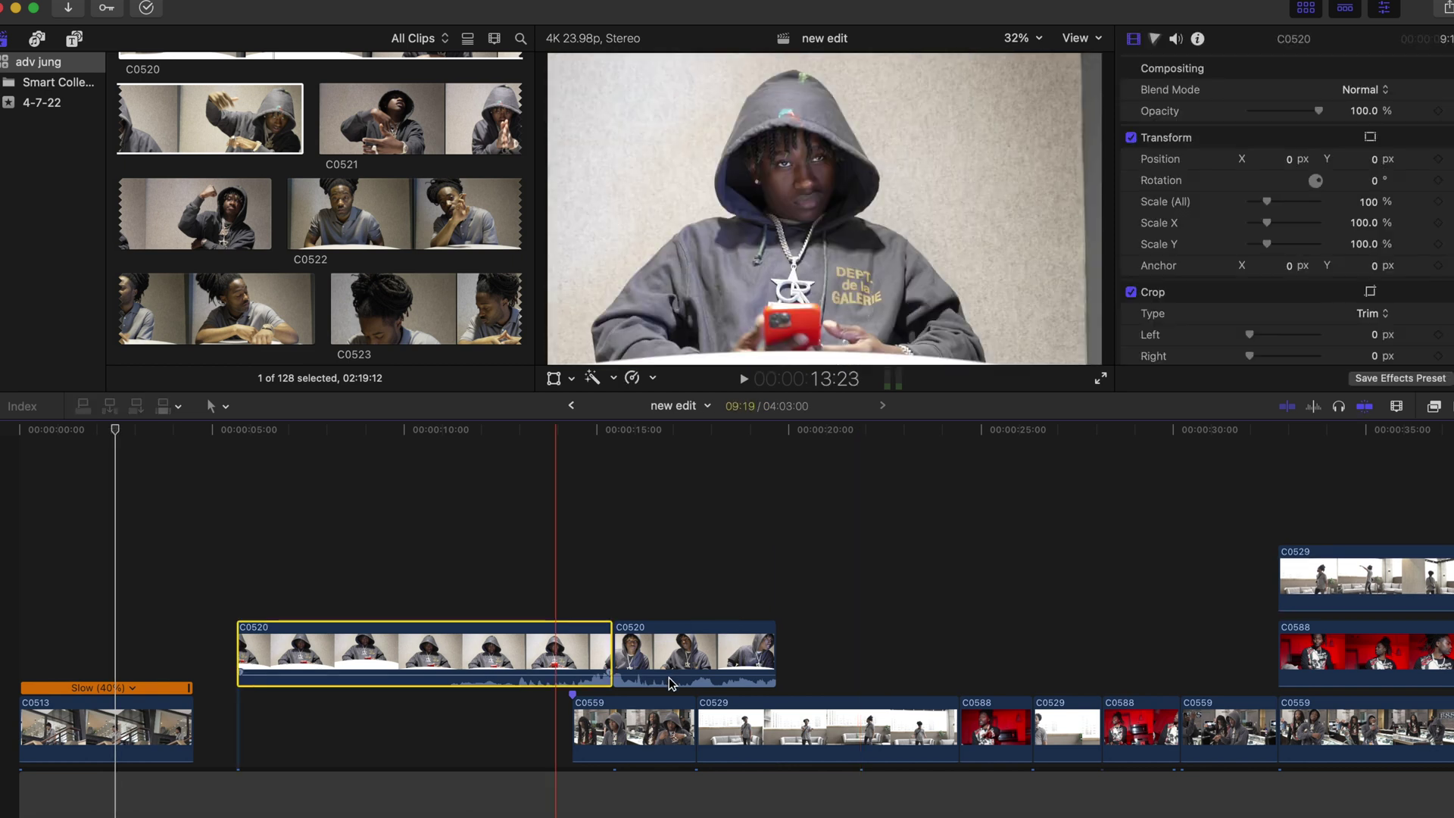
{"action": "key", "text": "BackSpace"}
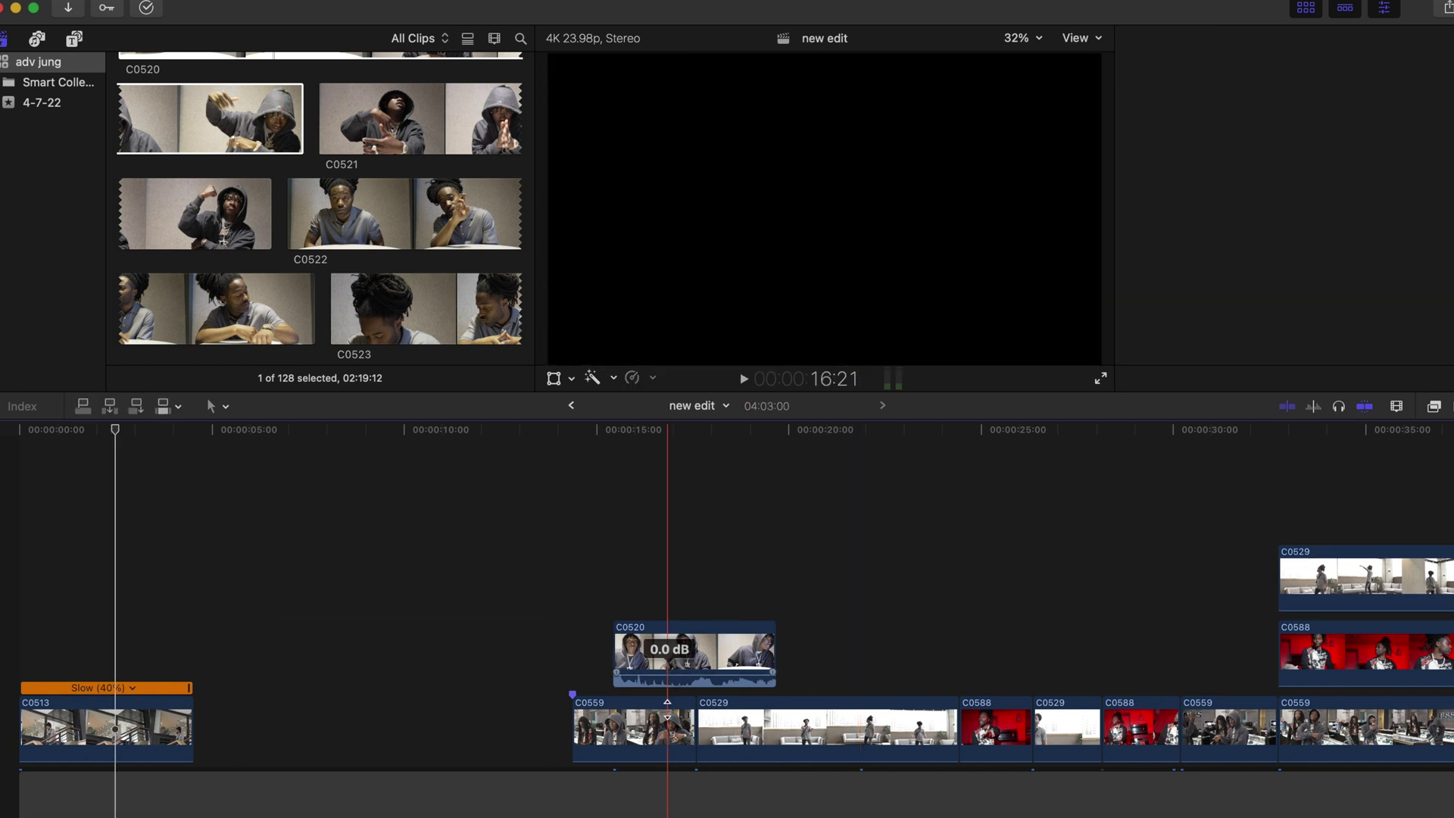
Apply Automatic Speed to the trimmed C0520 segment and delete that segment from the timeline.
{"action": "left_click", "coordinate": [671, 669]}
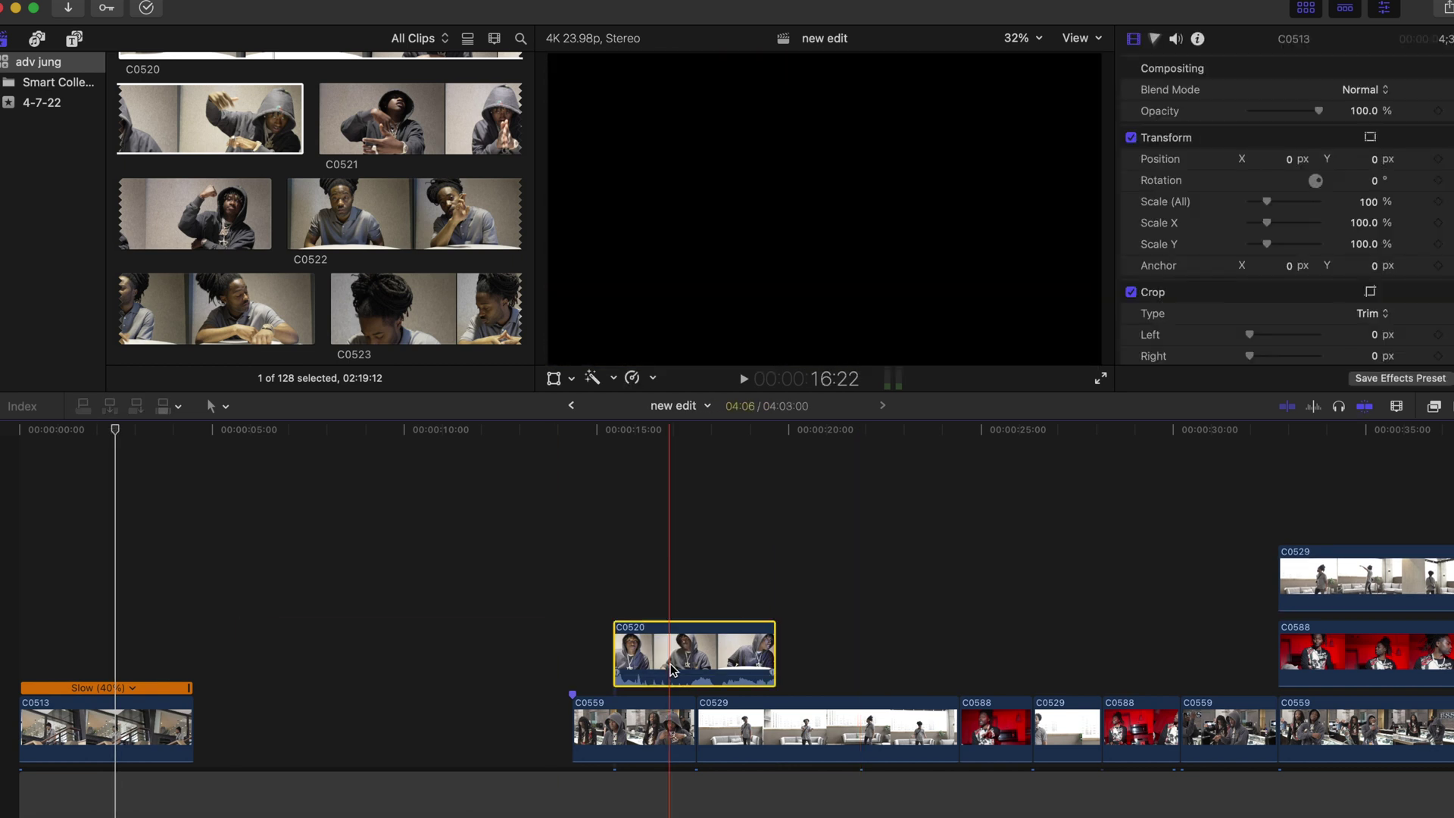
{"action": "left_click", "coordinate": [640, 379]}
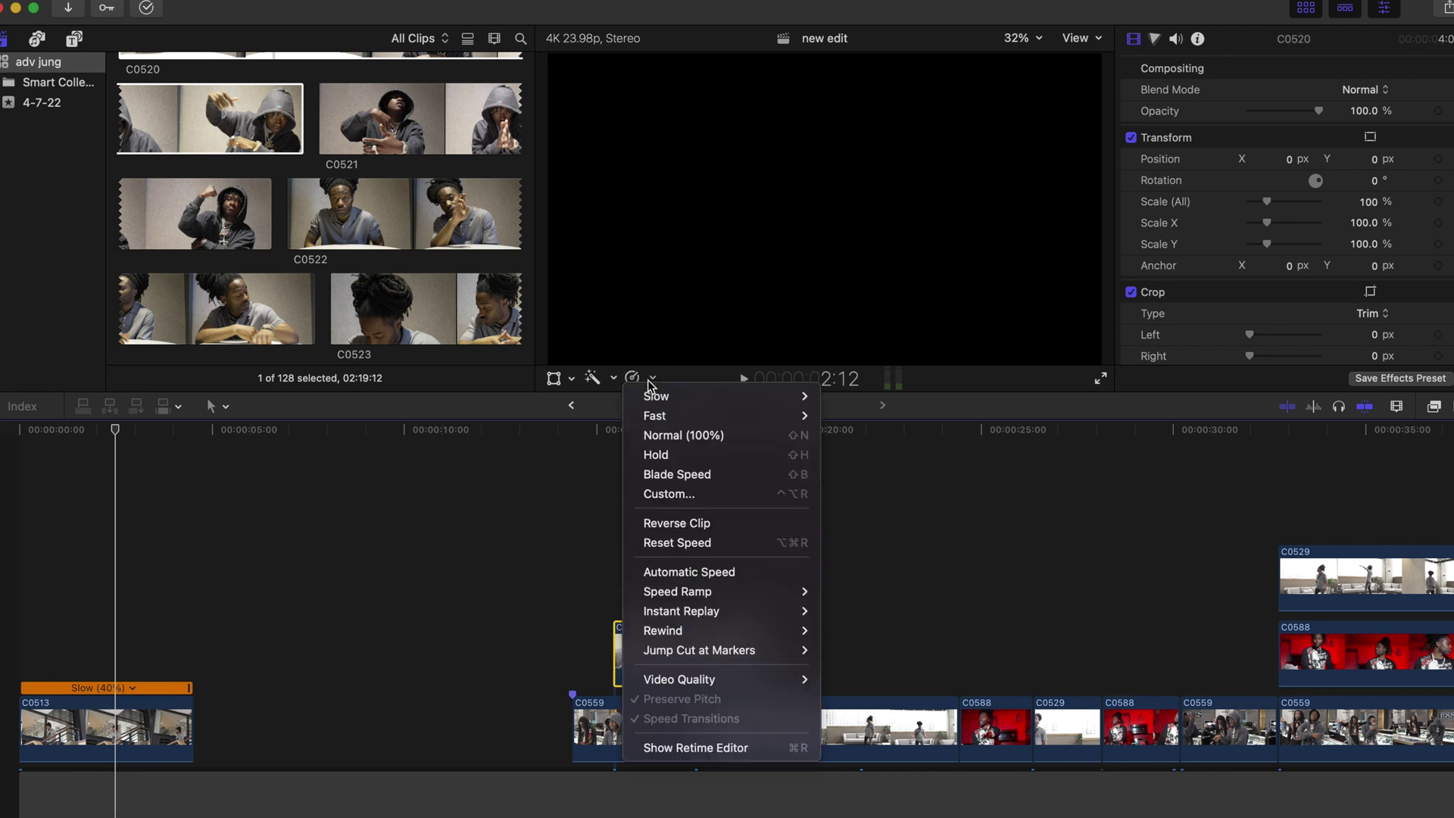
{"action": "left_click", "coordinate": [672, 574]}
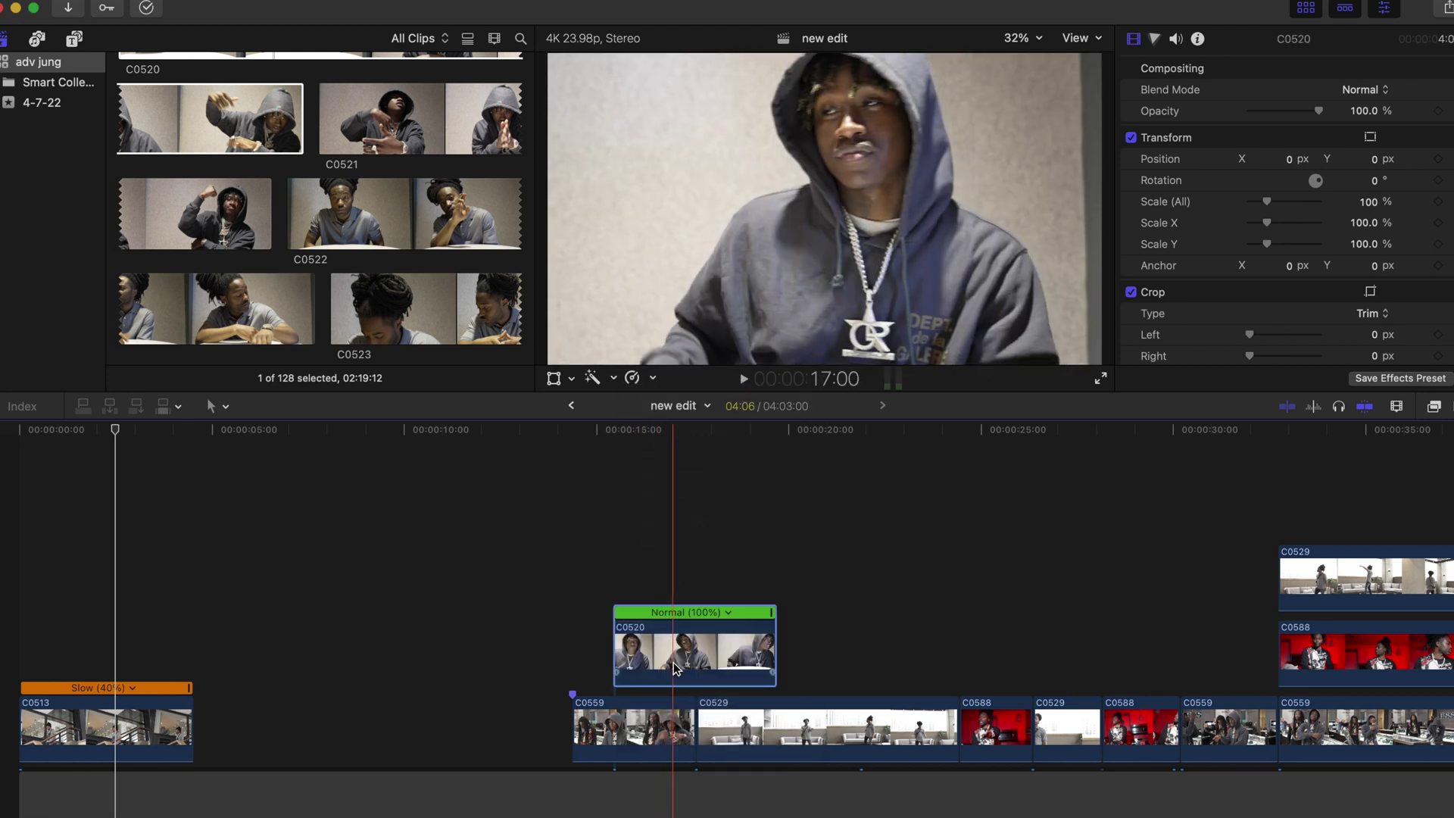
{"action": "key", "text": "BackSpace"}
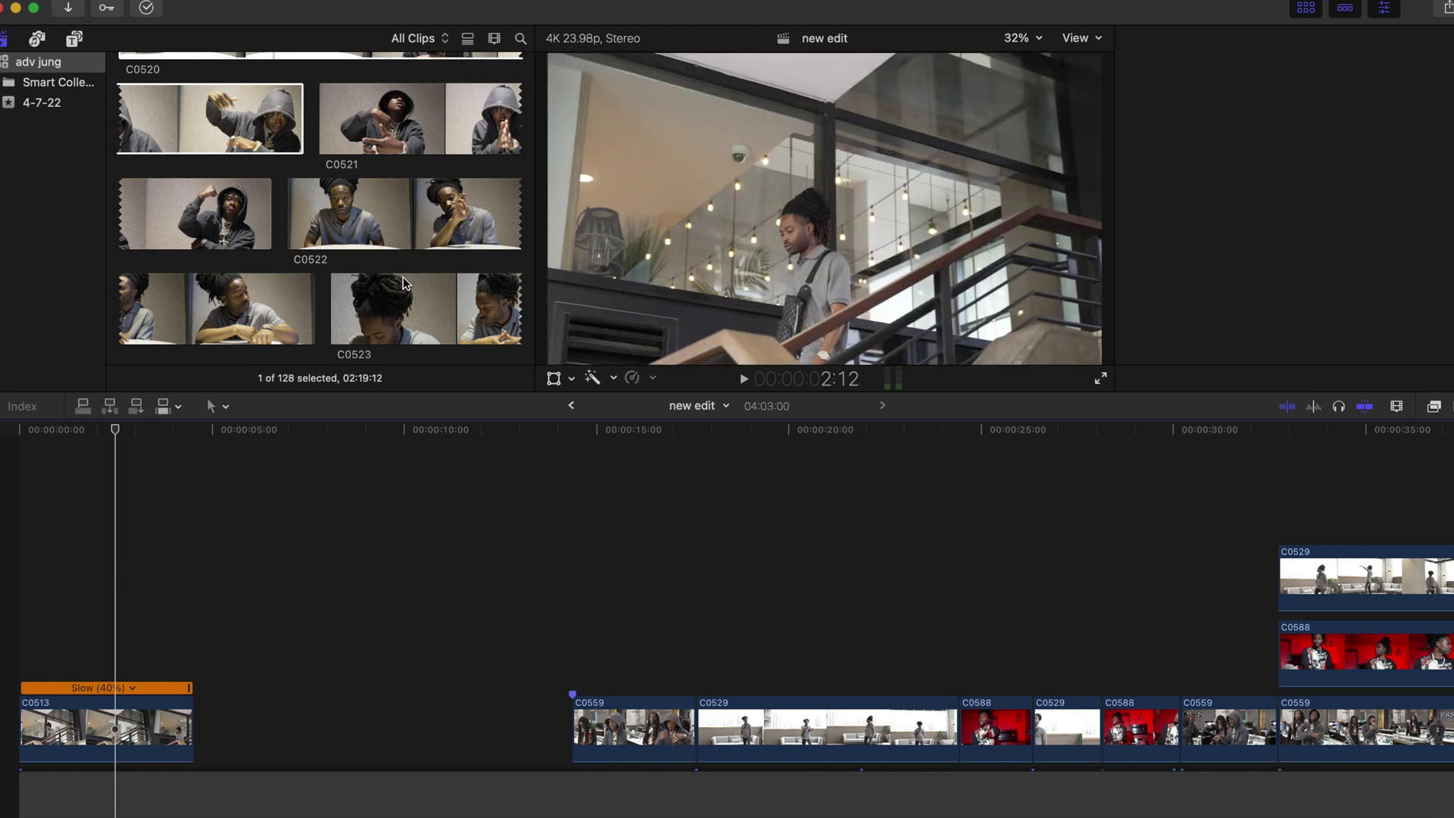
Find source clip C0531 and connect it above the intro, starting at the playhead over the C0513 segment.
{"action": "scroll", "coordinate": [404, 284], "scroll_direction": "up", "scroll_amount": 5}
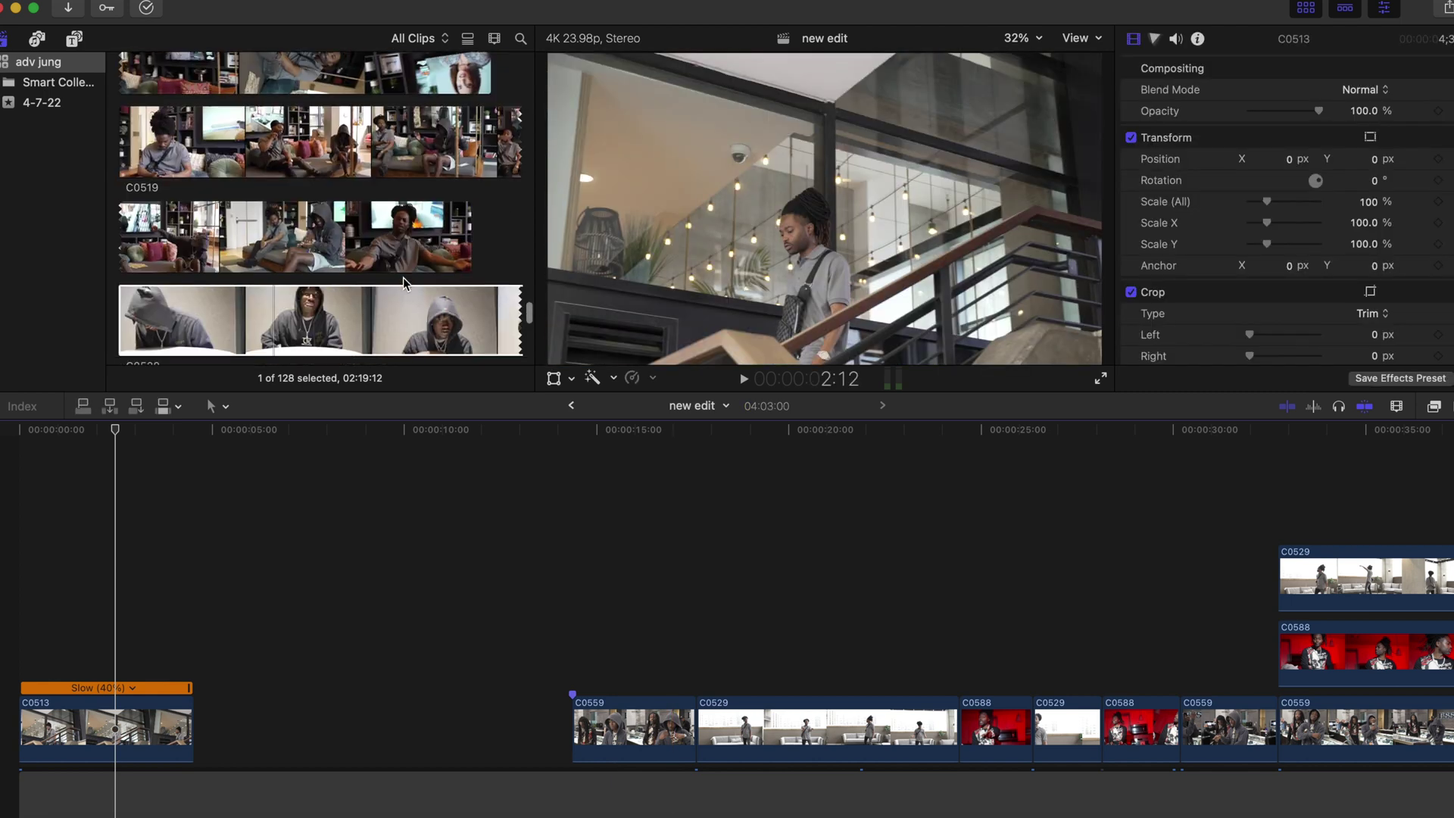
{"action": "scroll", "coordinate": [406, 283], "scroll_direction": "down", "scroll_amount": 15}
{"action": "scroll", "coordinate": [406, 282], "scroll_direction": "up", "scroll_amount": 5}
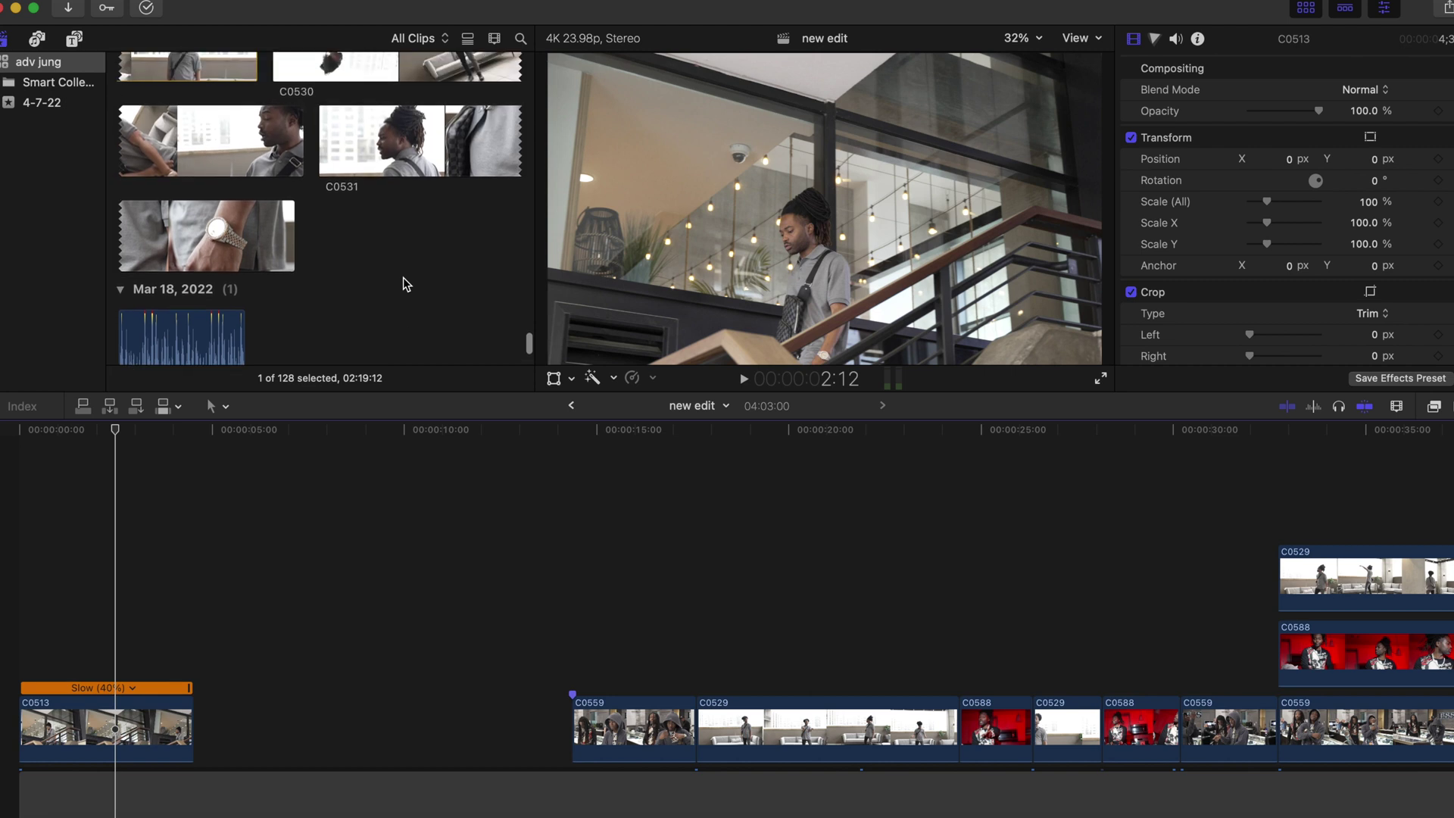
{"action": "left_click", "coordinate": [232, 241]}
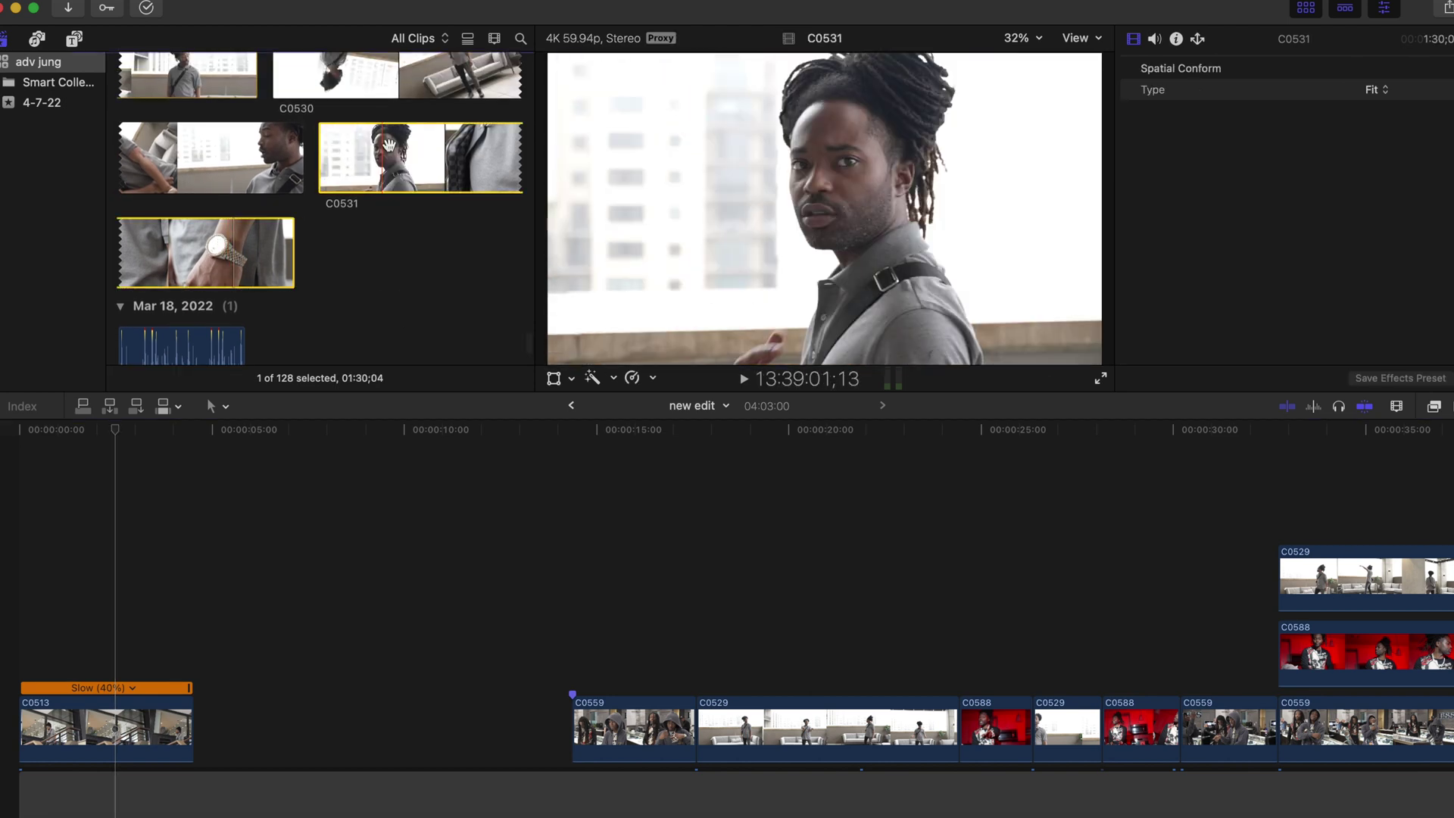
{"action": "left_click_drag", "start_coordinate": [291, 580], "coordinate": [293, 584]}
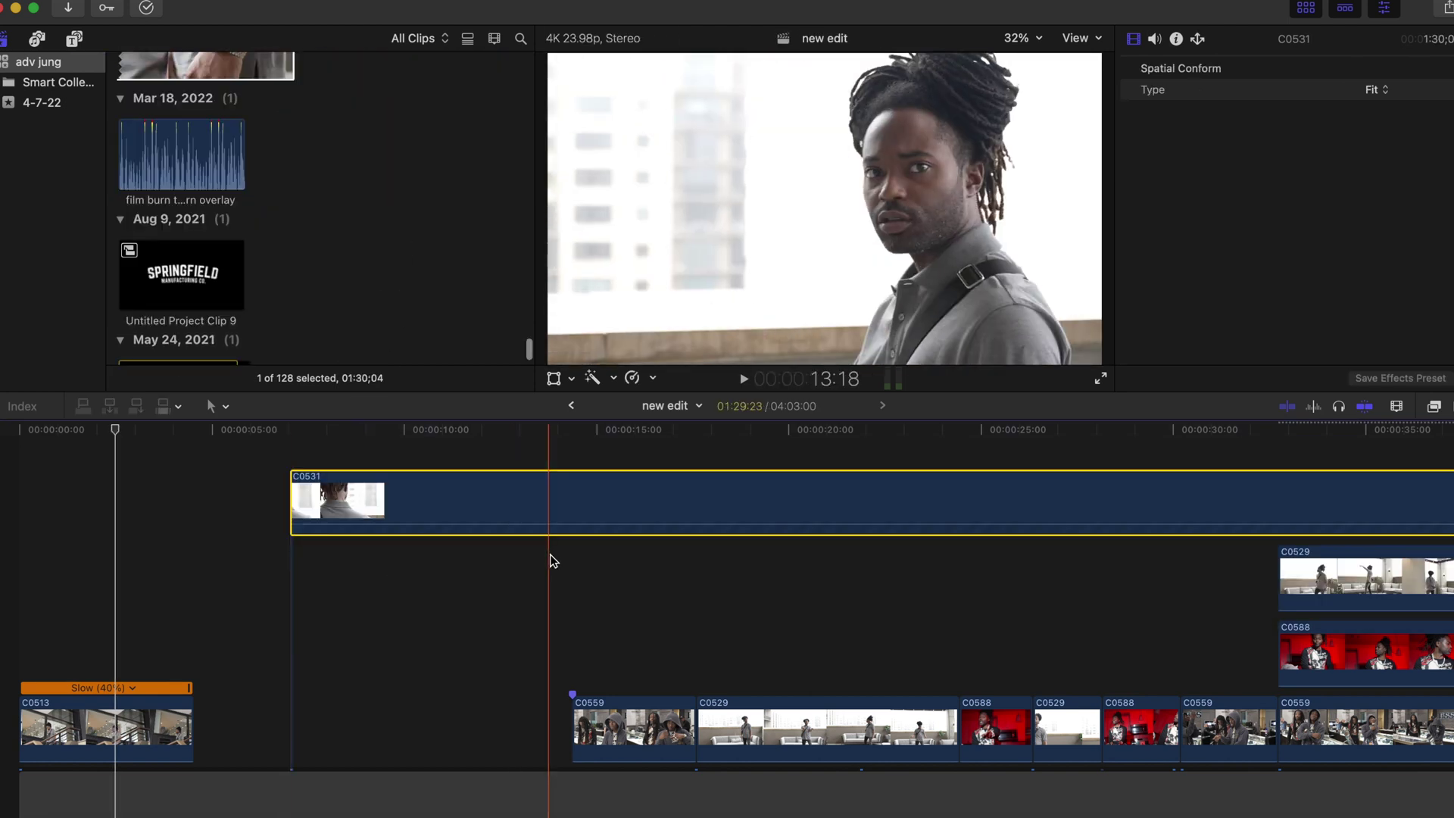
{"action": "left_click_drag", "start_coordinate": [322, 511], "coordinate": [290, 511]}
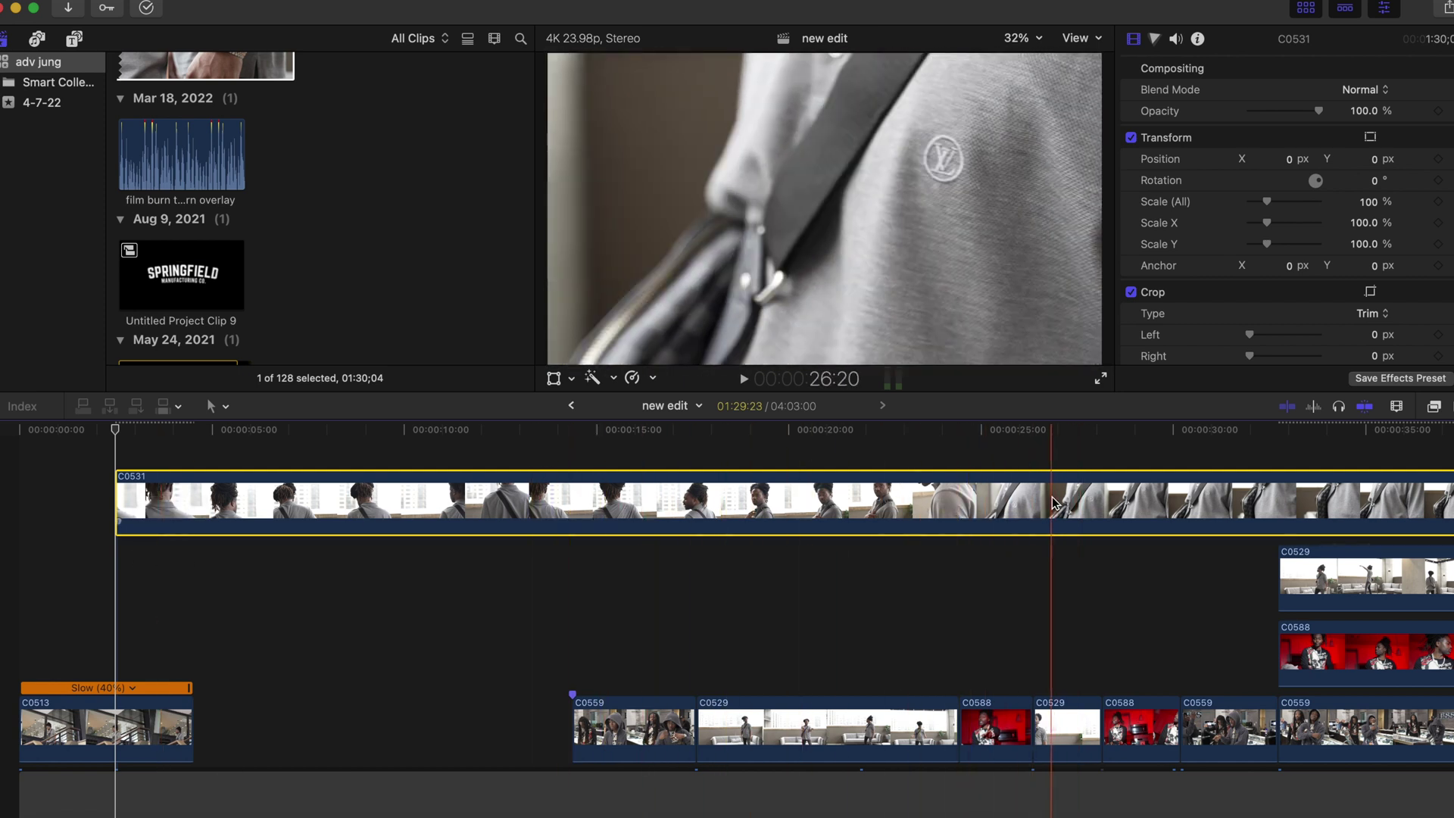
Cut C0531 at 26:20, delete the part before it, and move the rest to the end of the C0513 segment.
{"action": "key", "text": "super+b"}
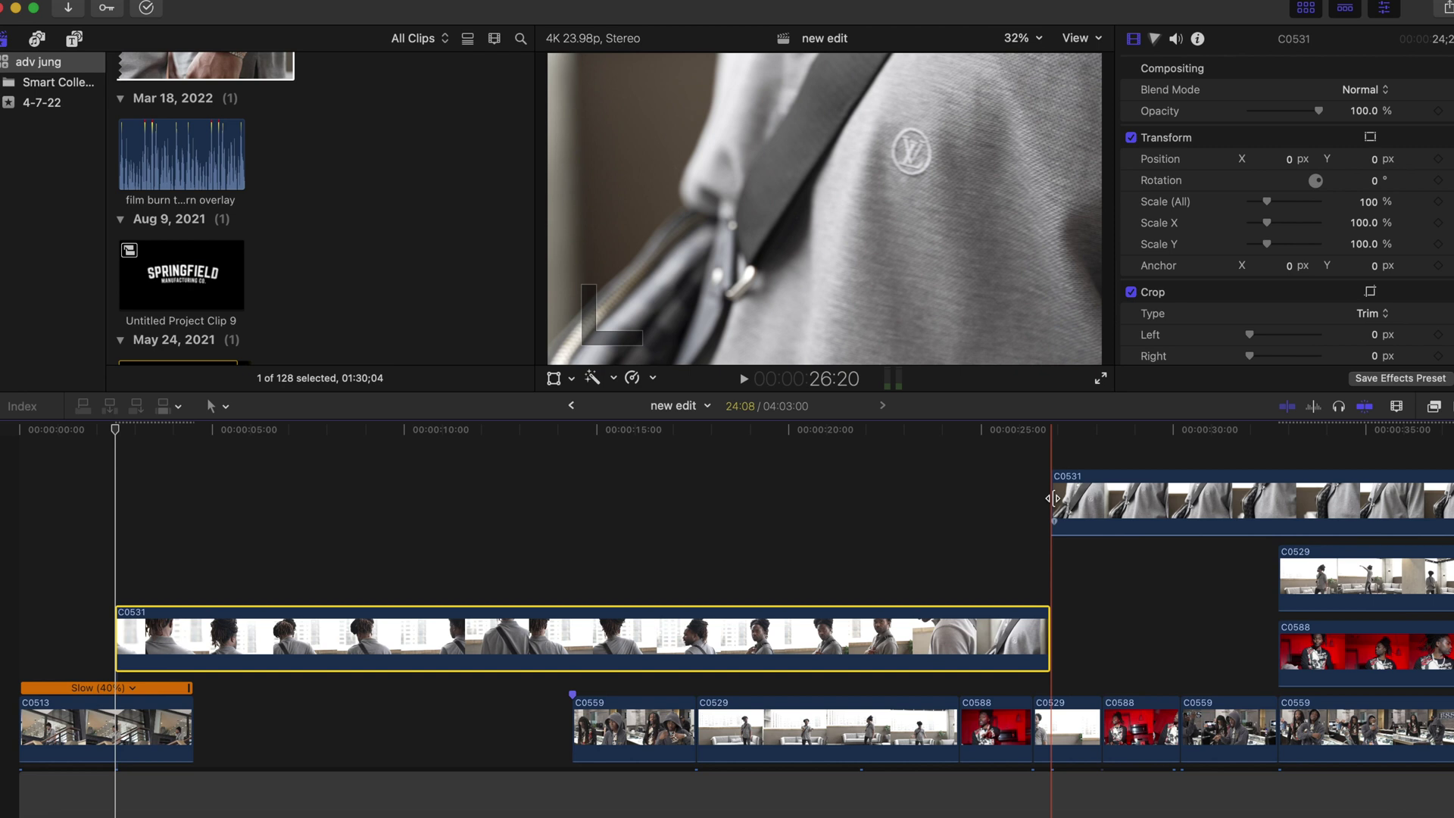
{"action": "key", "text": "Delete"}
{"action": "left_click_drag", "start_coordinate": [1089, 502], "coordinate": [188, 509]}
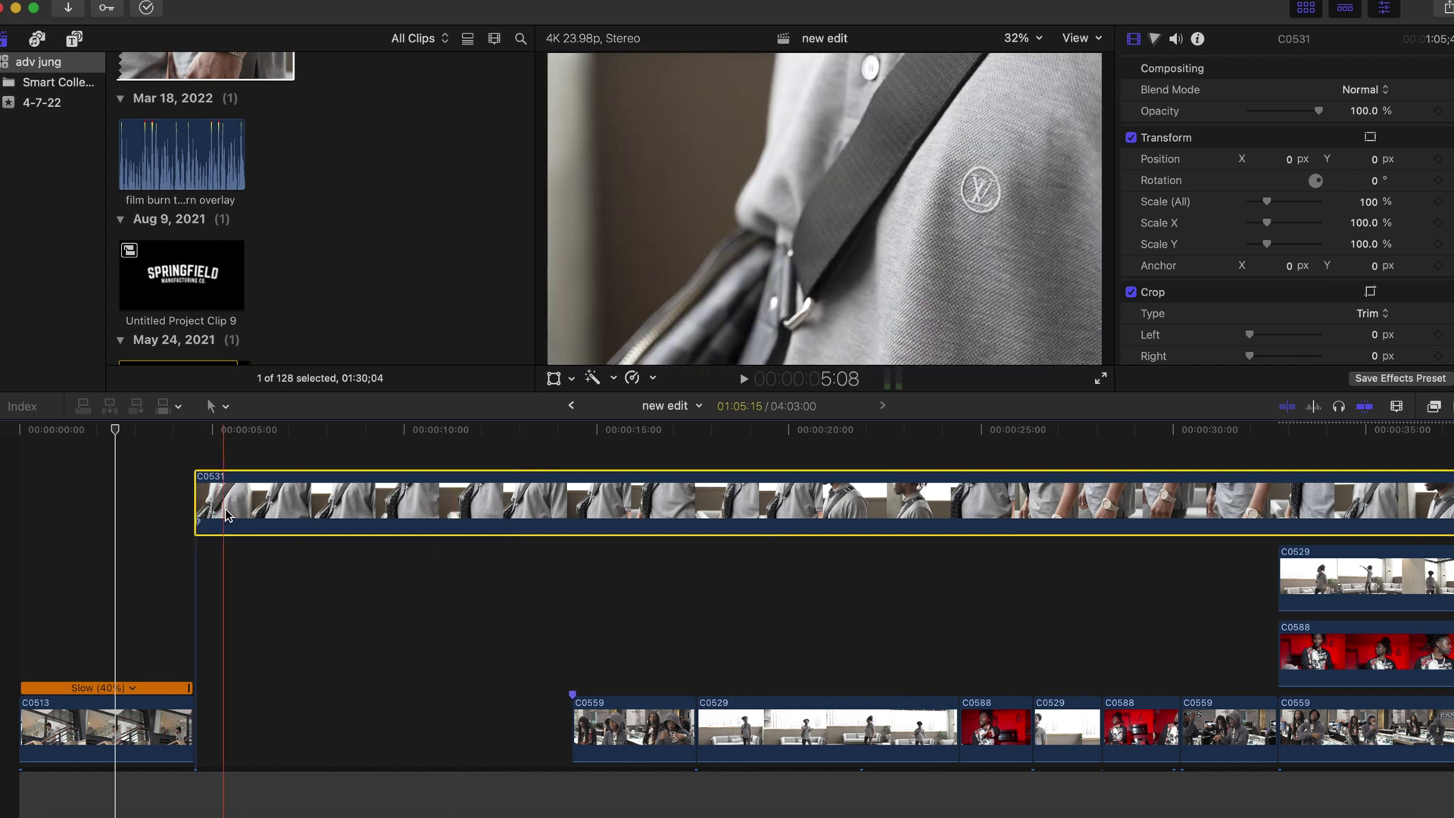
Slow C0531 to 40% with Automatic Speed and trim its start forward to the stopped playhead near 7:15, previewing the shot.
{"action": "left_click", "coordinate": [649, 378]}
{"action": "left_click", "coordinate": [685, 571]}
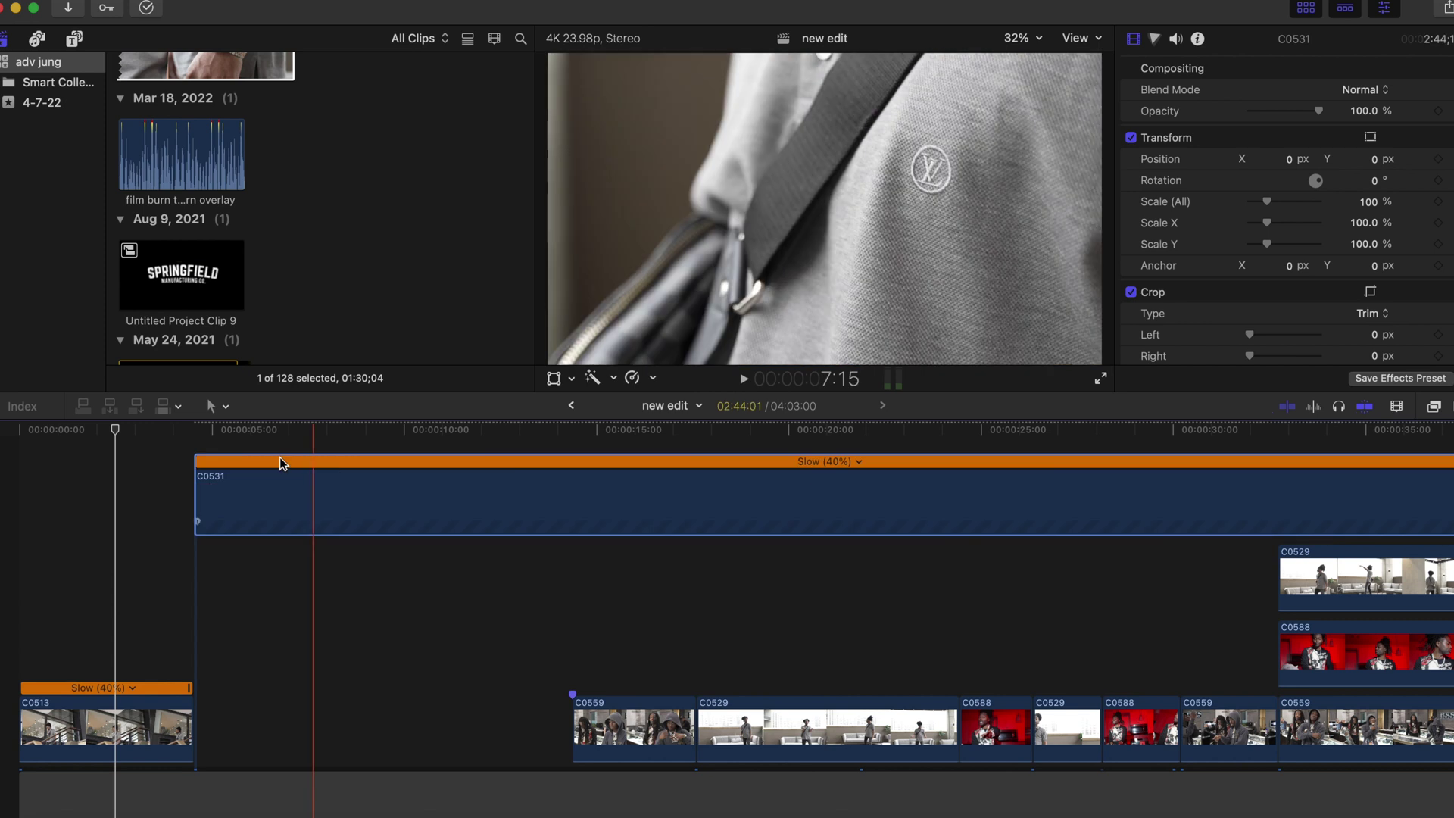
{"action": "left_click", "coordinate": [203, 445]}
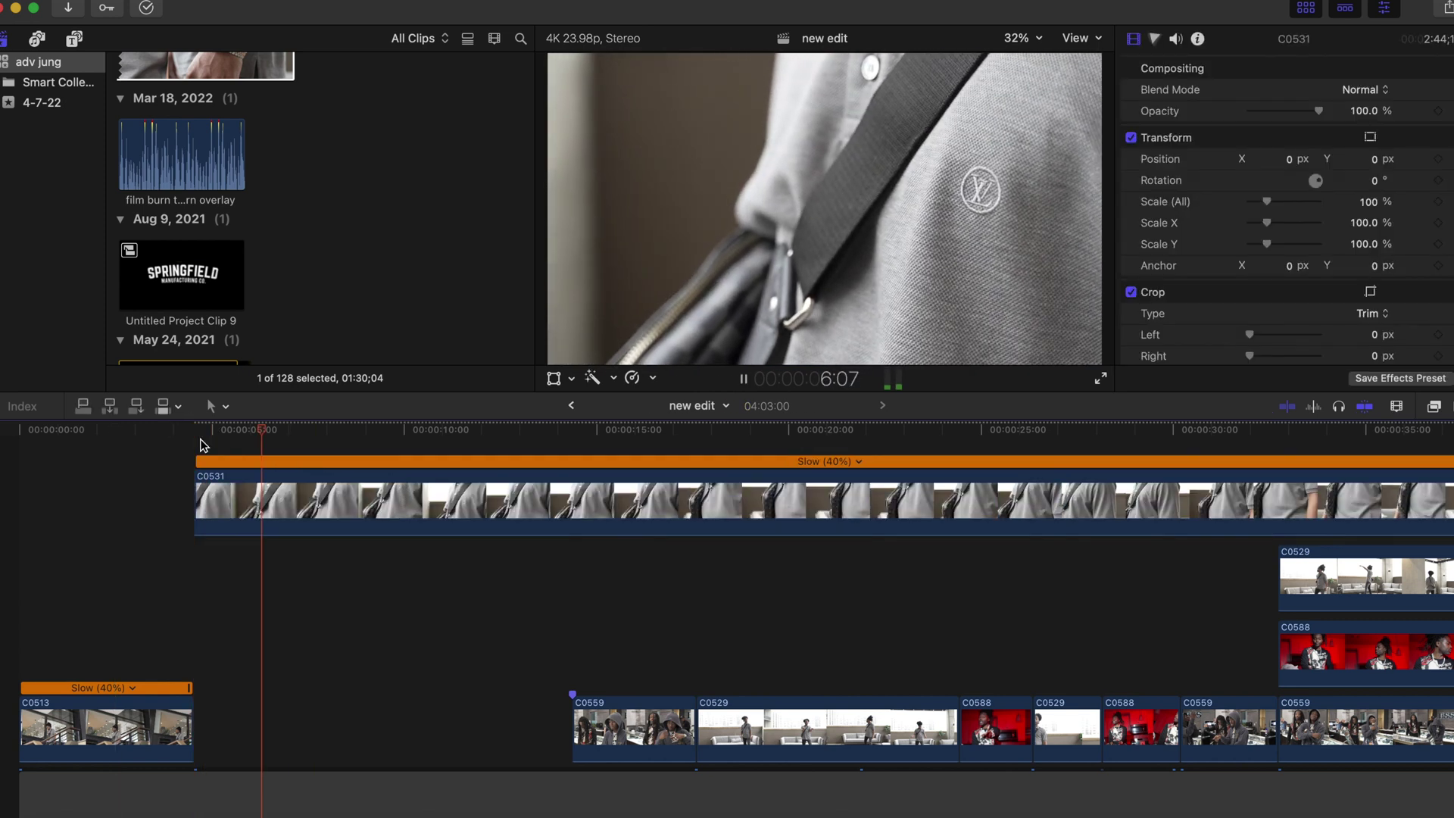
{"action": "key", "text": "space"}
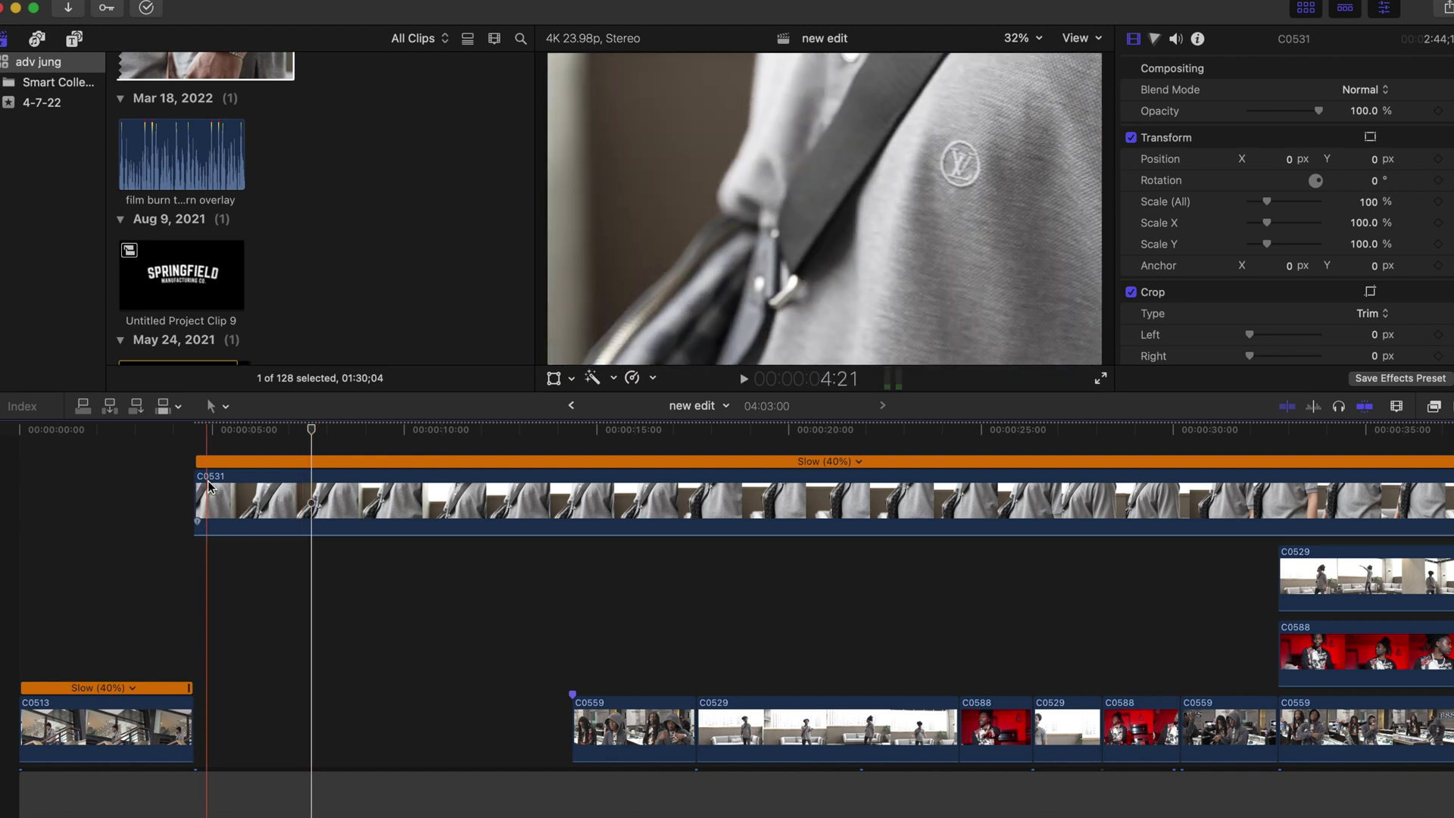
{"action": "left_click_drag", "start_coordinate": [195, 496], "coordinate": [312, 498]}
{"action": "key", "text": "space"}
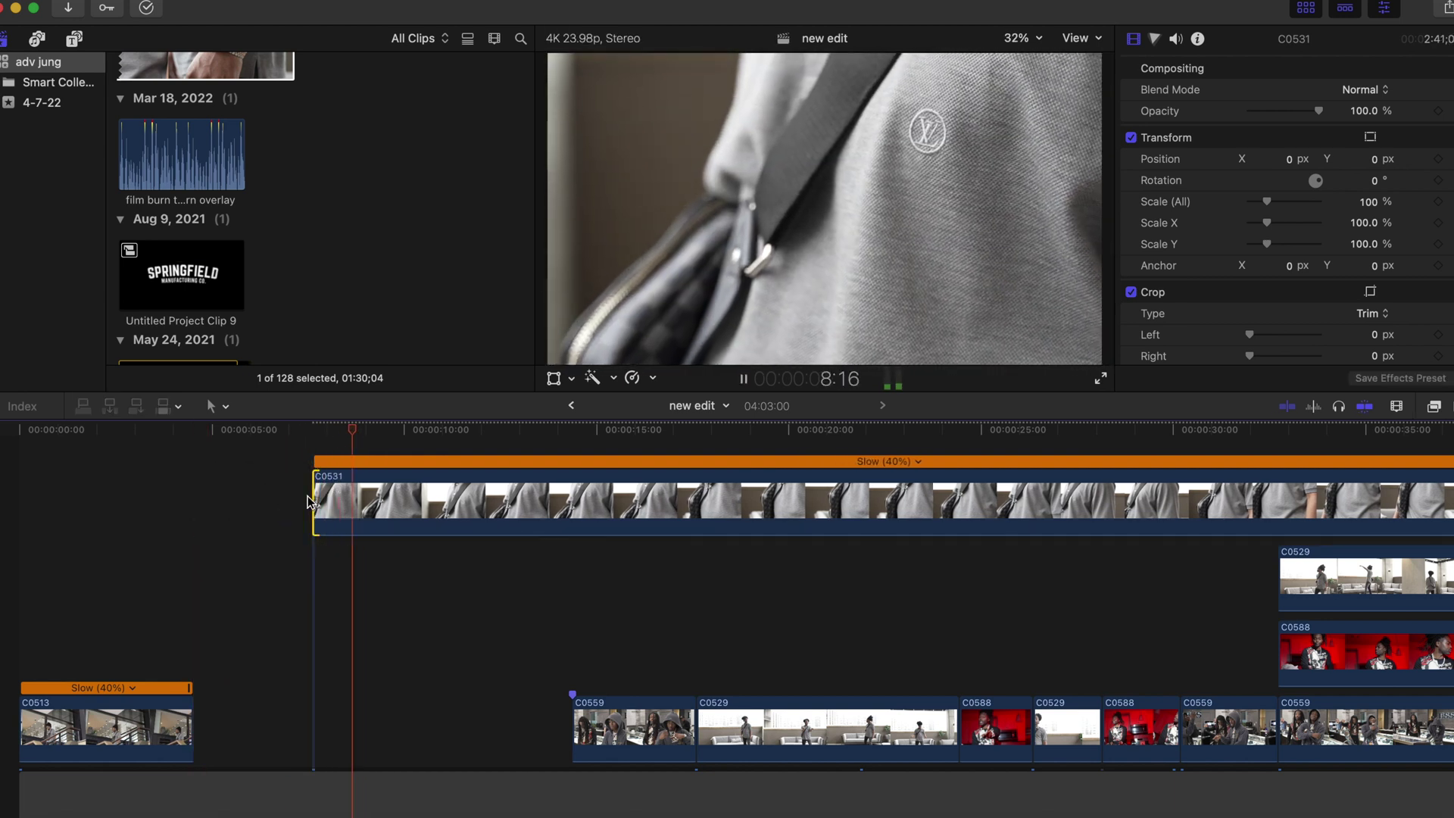
{"action": "key", "text": "space"}
Cut the slowed C0531 clip at 9:19 to separate the short bag shot from the remaining footage.
{"action": "left_click", "coordinate": [400, 517]}
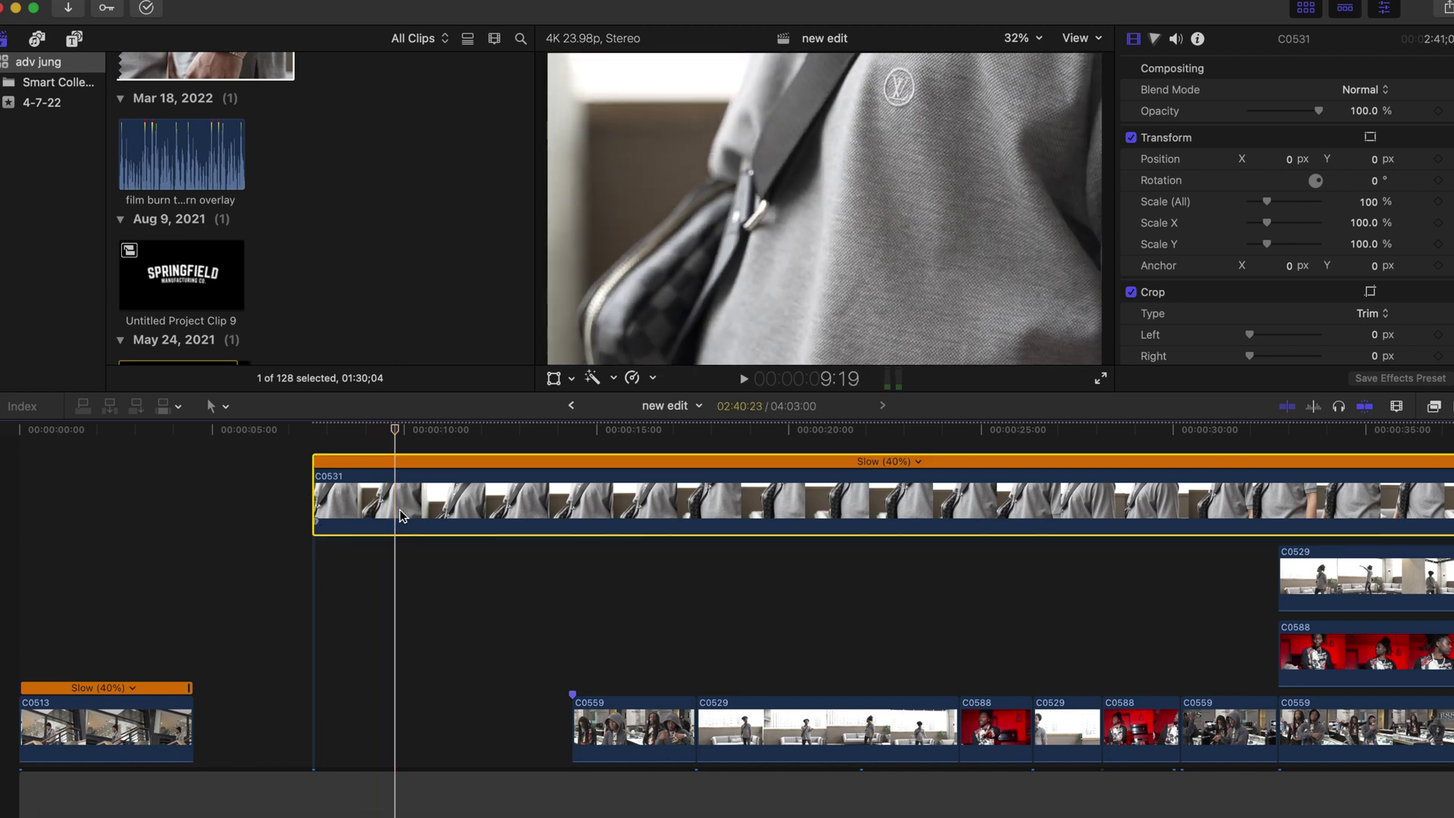
{"action": "key", "text": "super+b"}
{"action": "key", "text": "alt+super+Down"}
{"action": "left_click", "coordinate": [483, 551]}
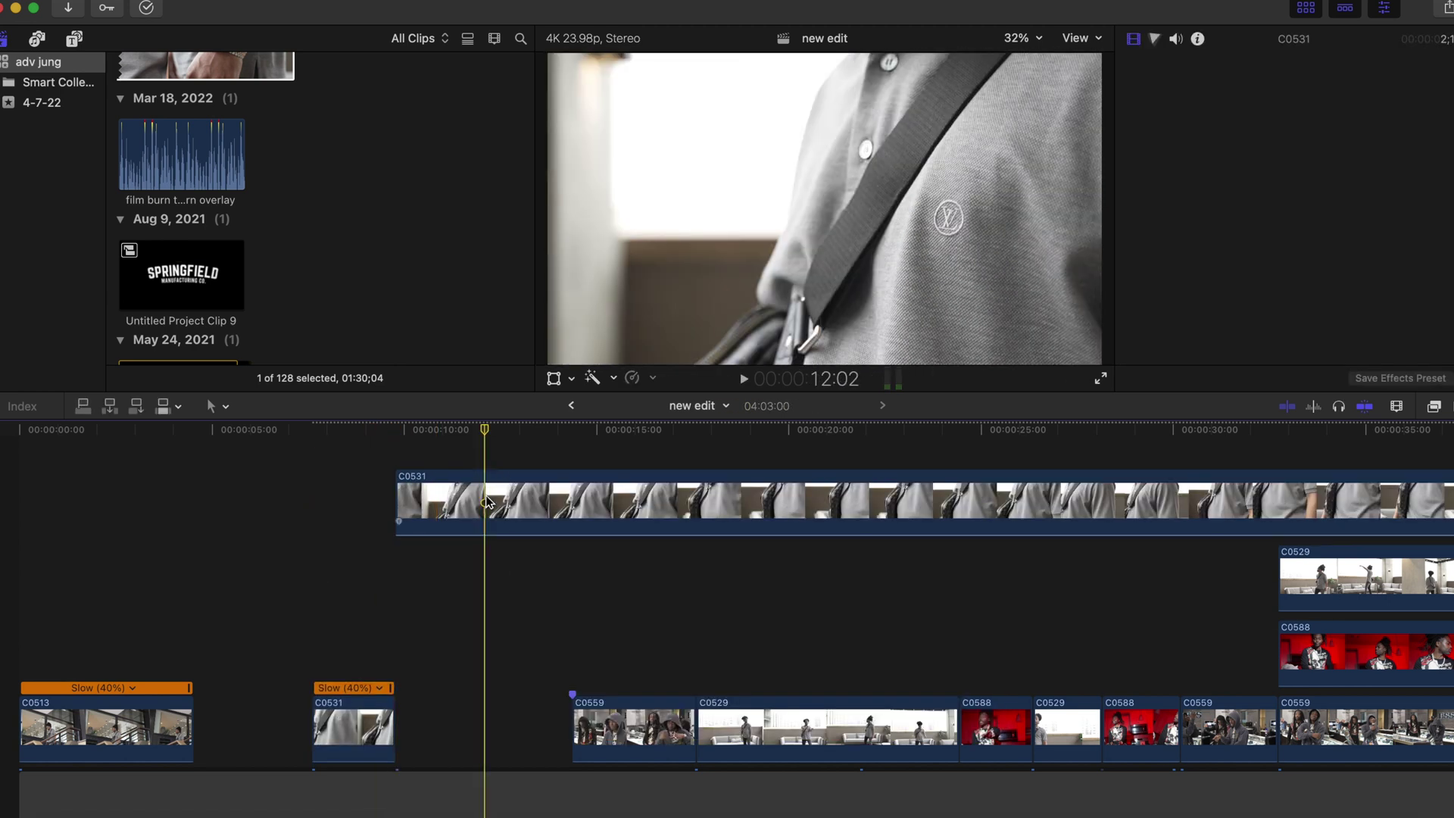
Try deleting the remaining C0531 footage and moving the short slowed segment earlier to about 6:04, and undo both changes.
{"action": "left_click", "coordinate": [487, 502]}
{"action": "key", "text": "Delete"}
{"action": "left_click_drag", "start_coordinate": [314, 720], "coordinate": [300, 720]}
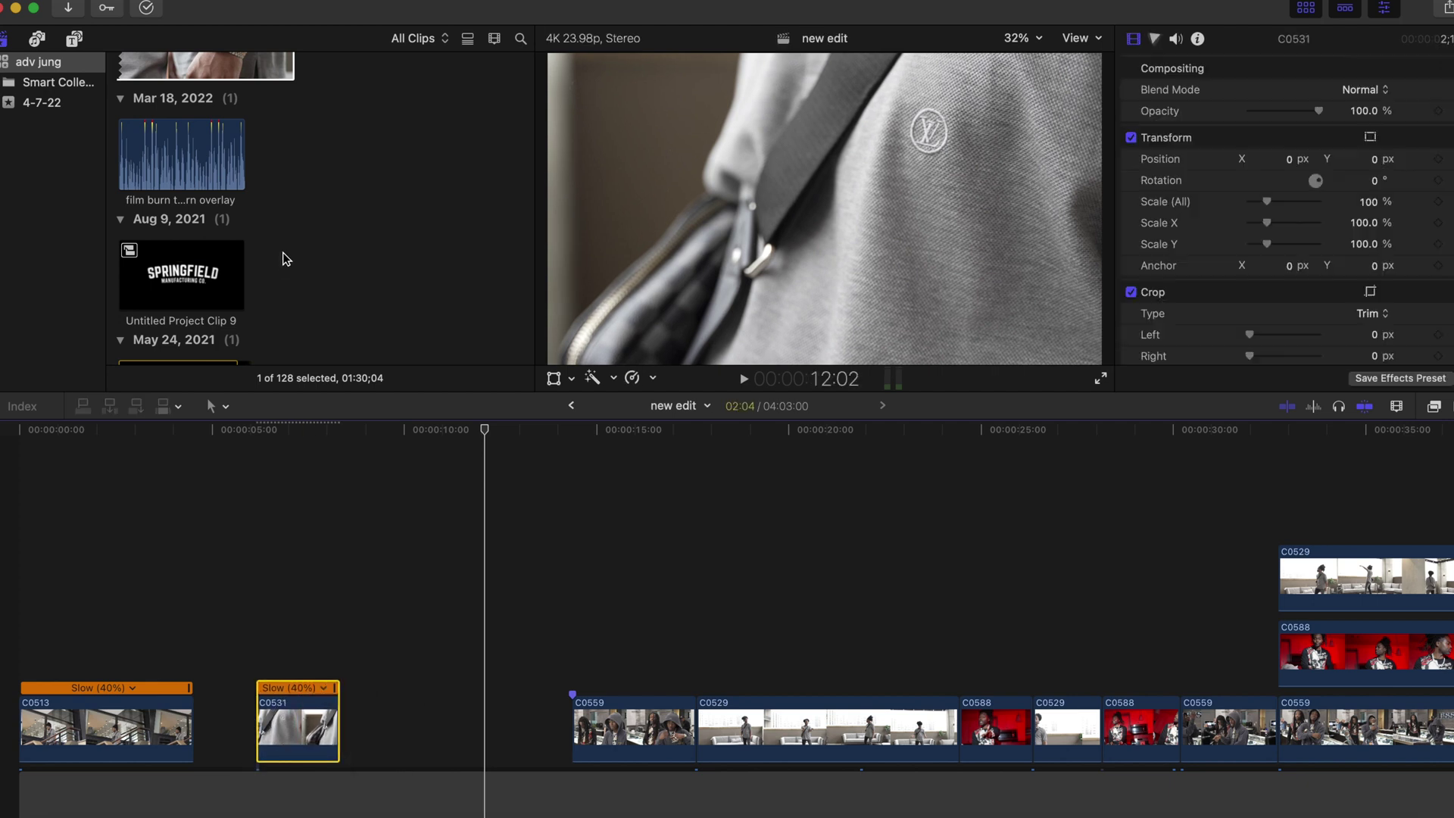
{"action": "scroll", "coordinate": [285, 258], "scroll_direction": "up", "scroll_amount": 2}
{"action": "key", "text": "super+z"}
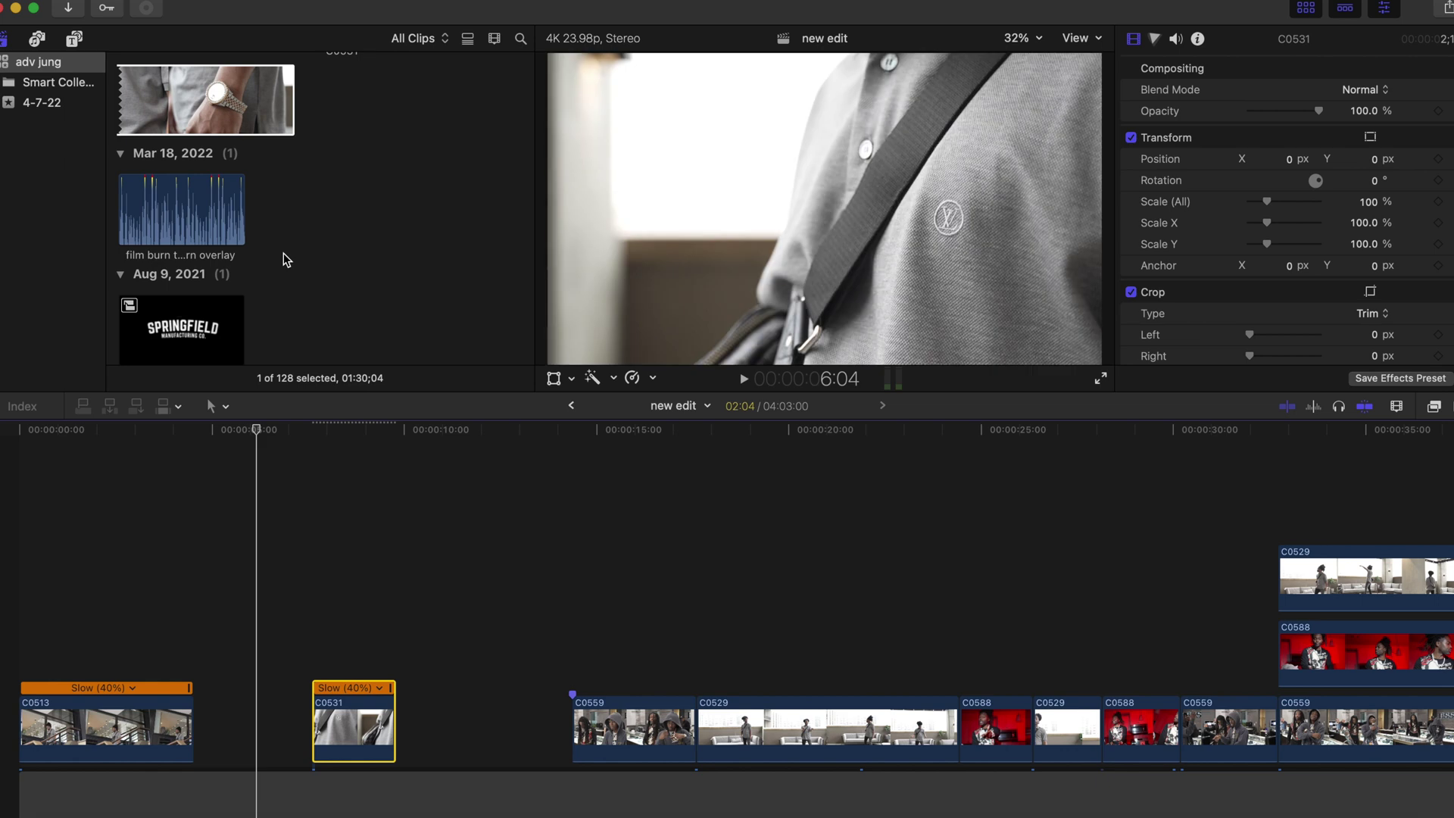
{"action": "key", "text": "super+z"}
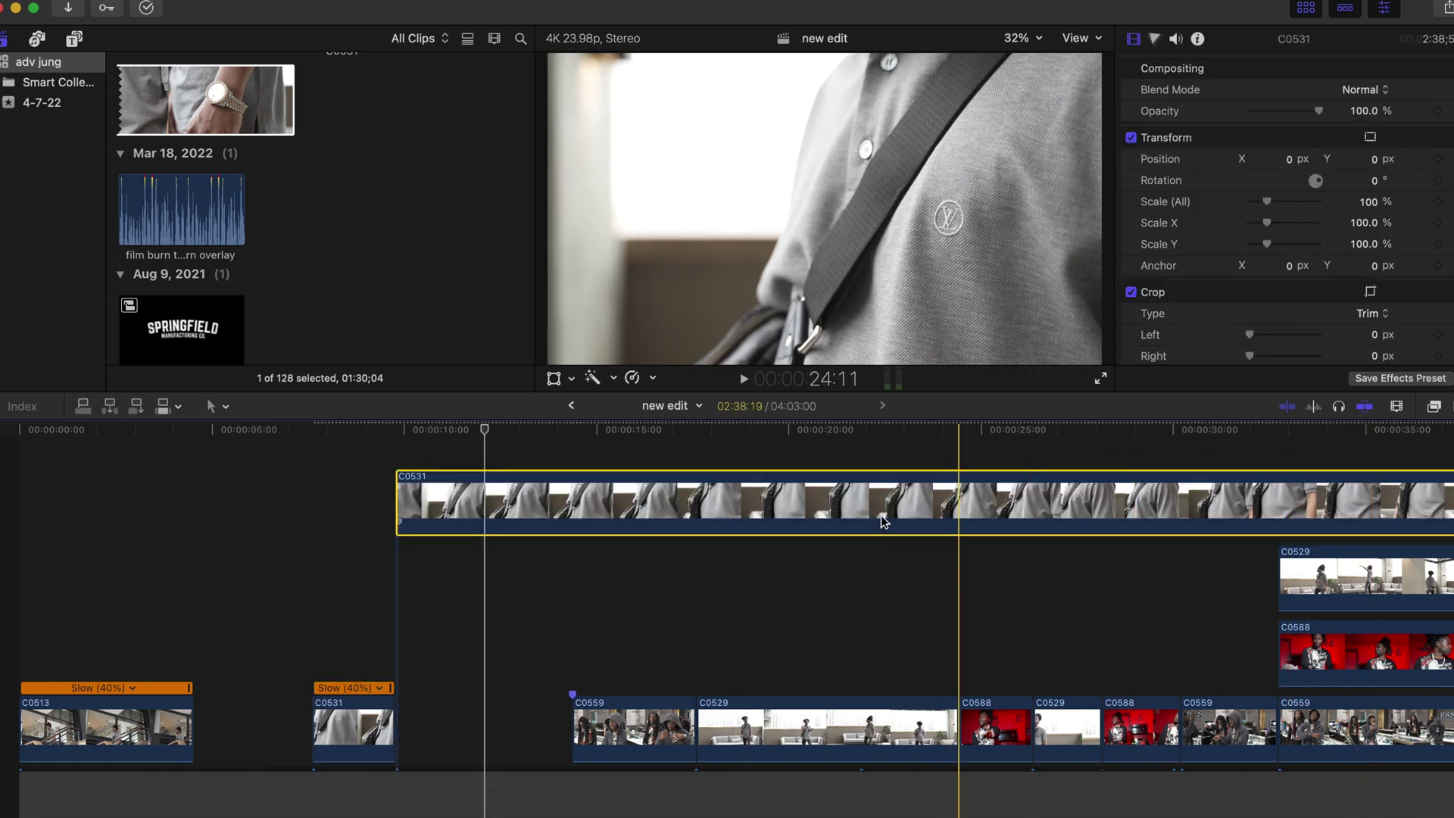
Cut the remaining C0531 footage at 1:06:03 and 1:11:20 and delete the parts before and after that wristwatch section.
{"action": "left_click", "coordinate": [1397, 408]}
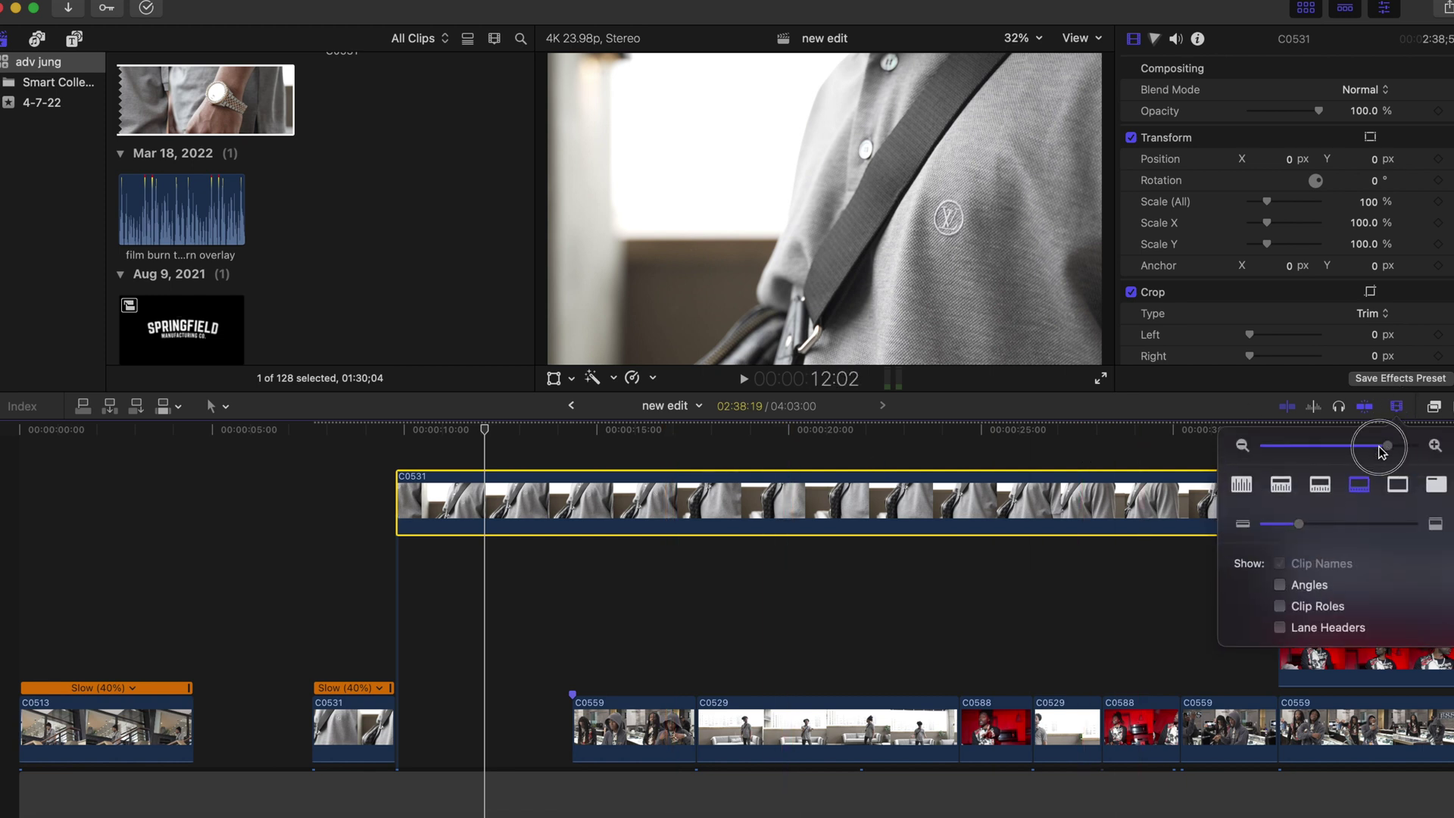
{"action": "left_click_drag", "start_coordinate": [1388, 447], "coordinate": [1350, 447]}
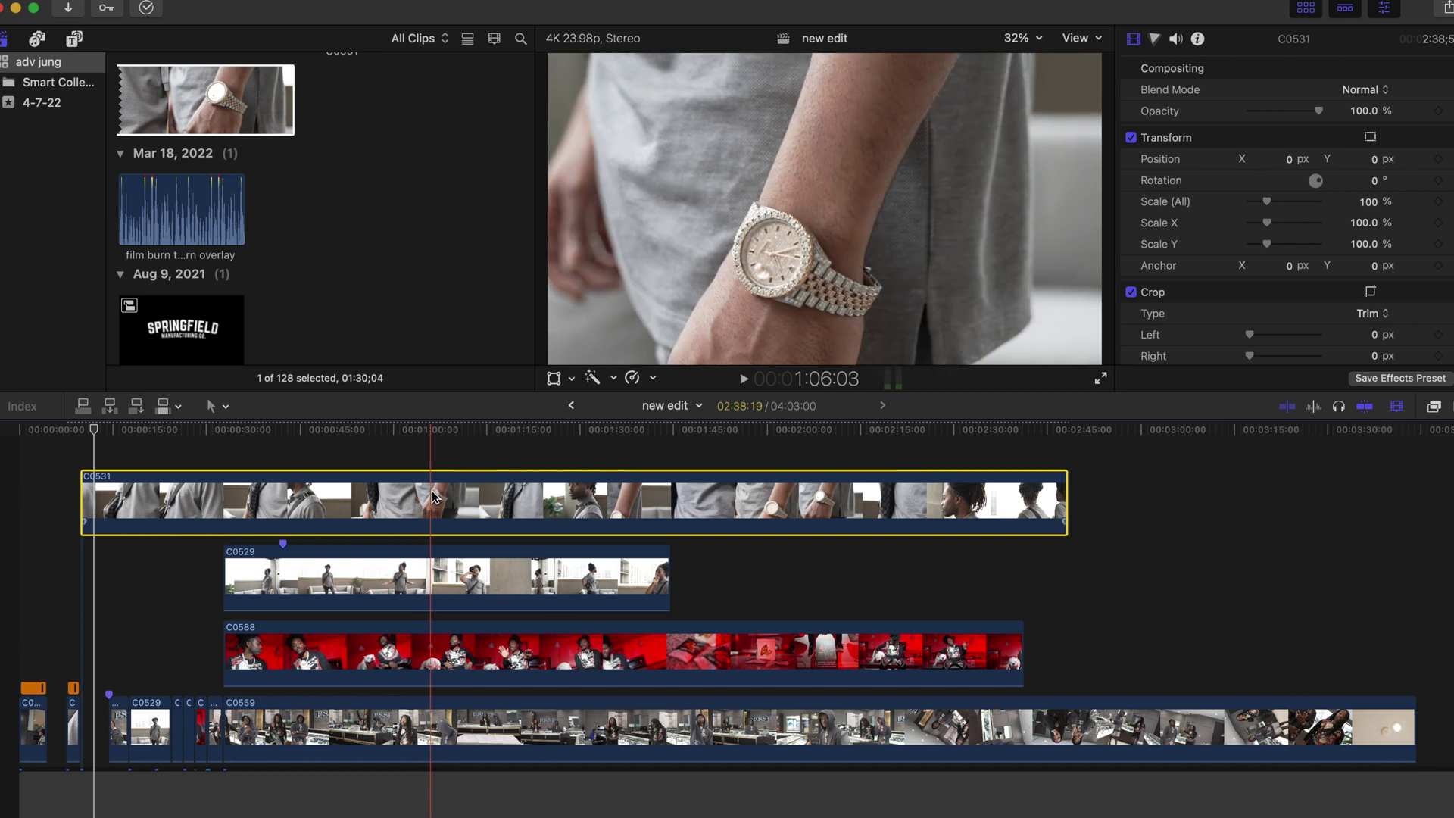
{"action": "key", "text": "super+b"}
{"action": "key", "text": "BackSpace"}
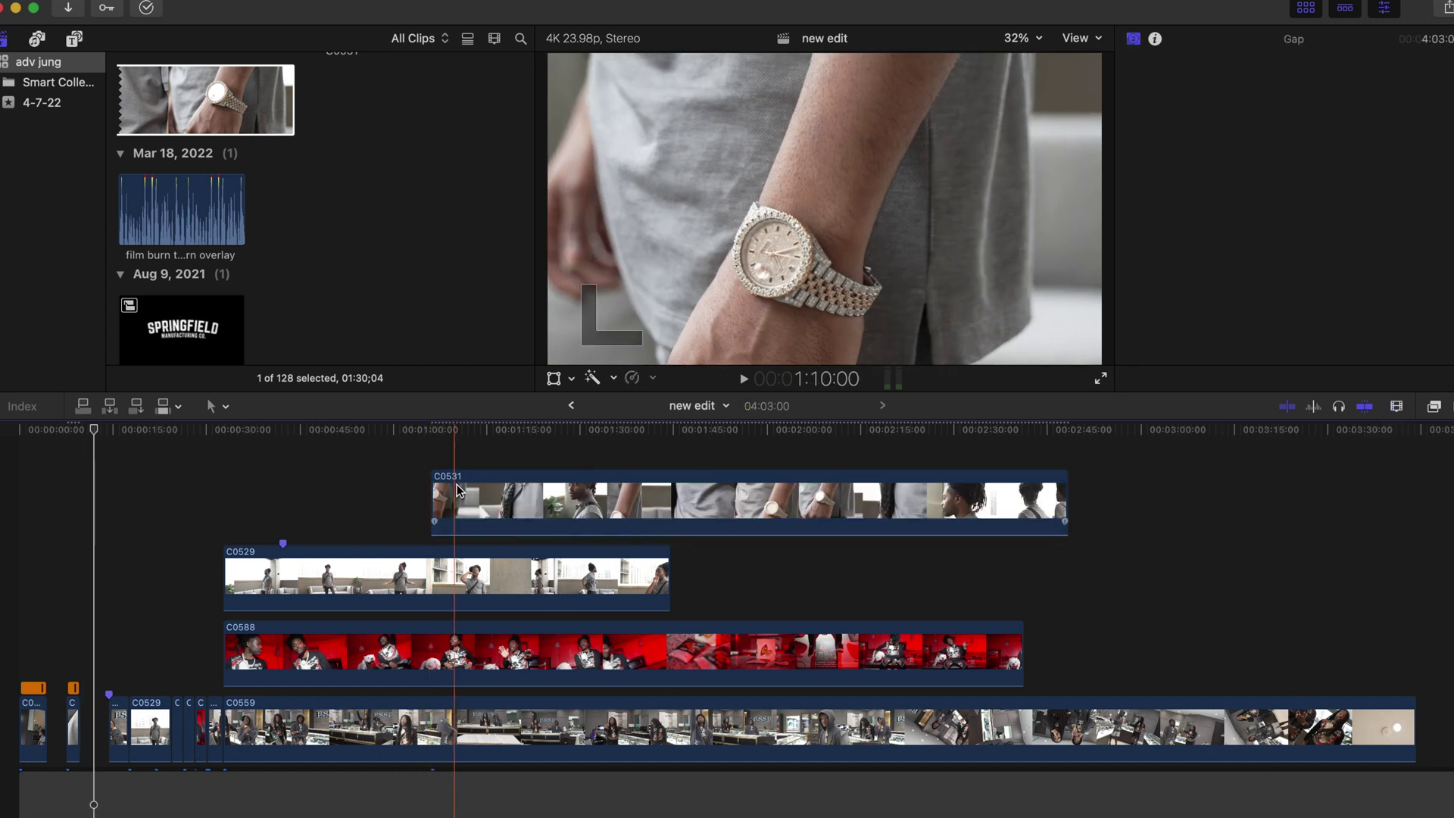
{"action": "left_click", "coordinate": [467, 493]}
{"action": "key", "text": "super+4"}
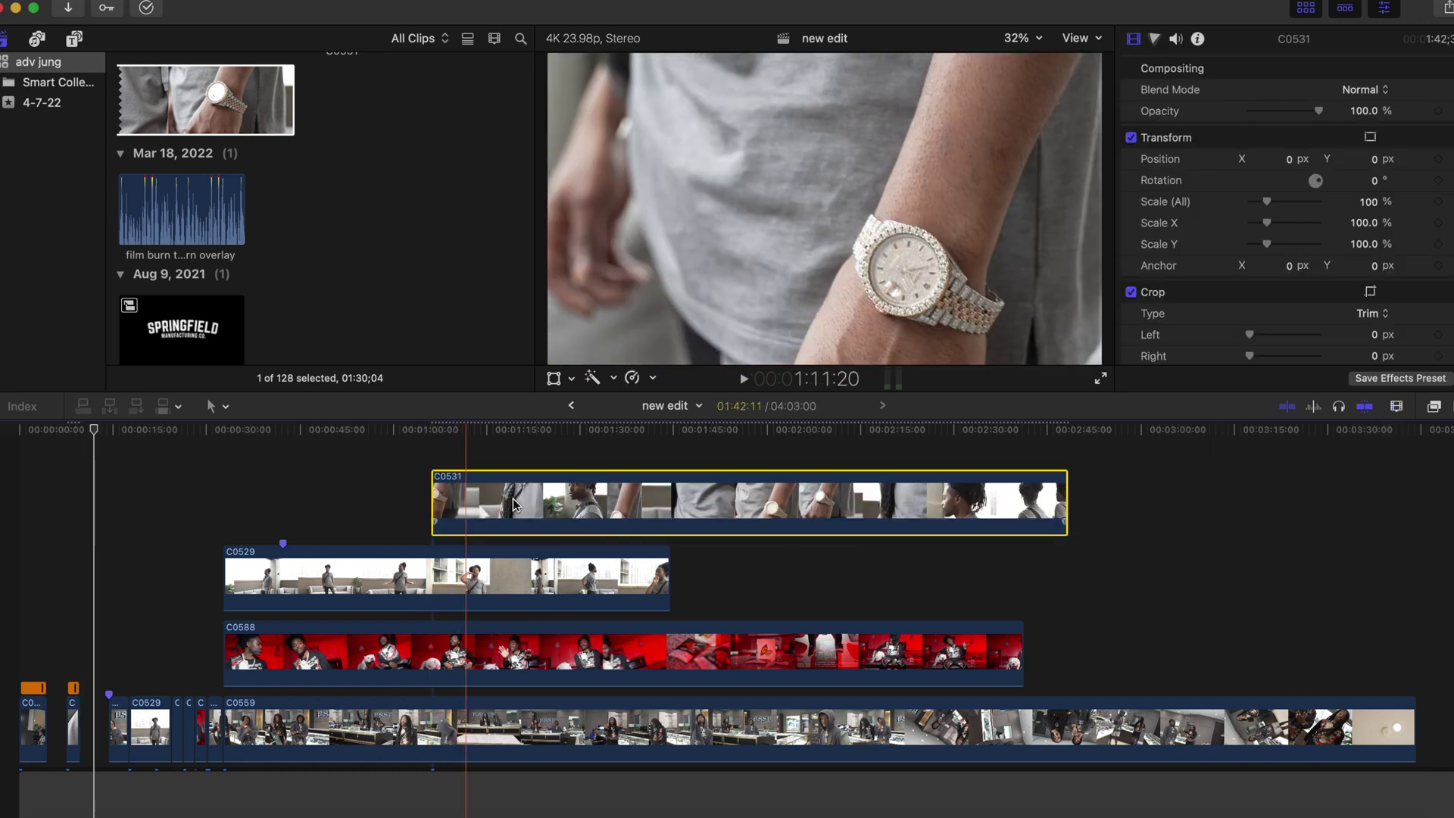
{"action": "key", "text": "super+b"}
{"action": "left_click", "coordinate": [514, 504]}
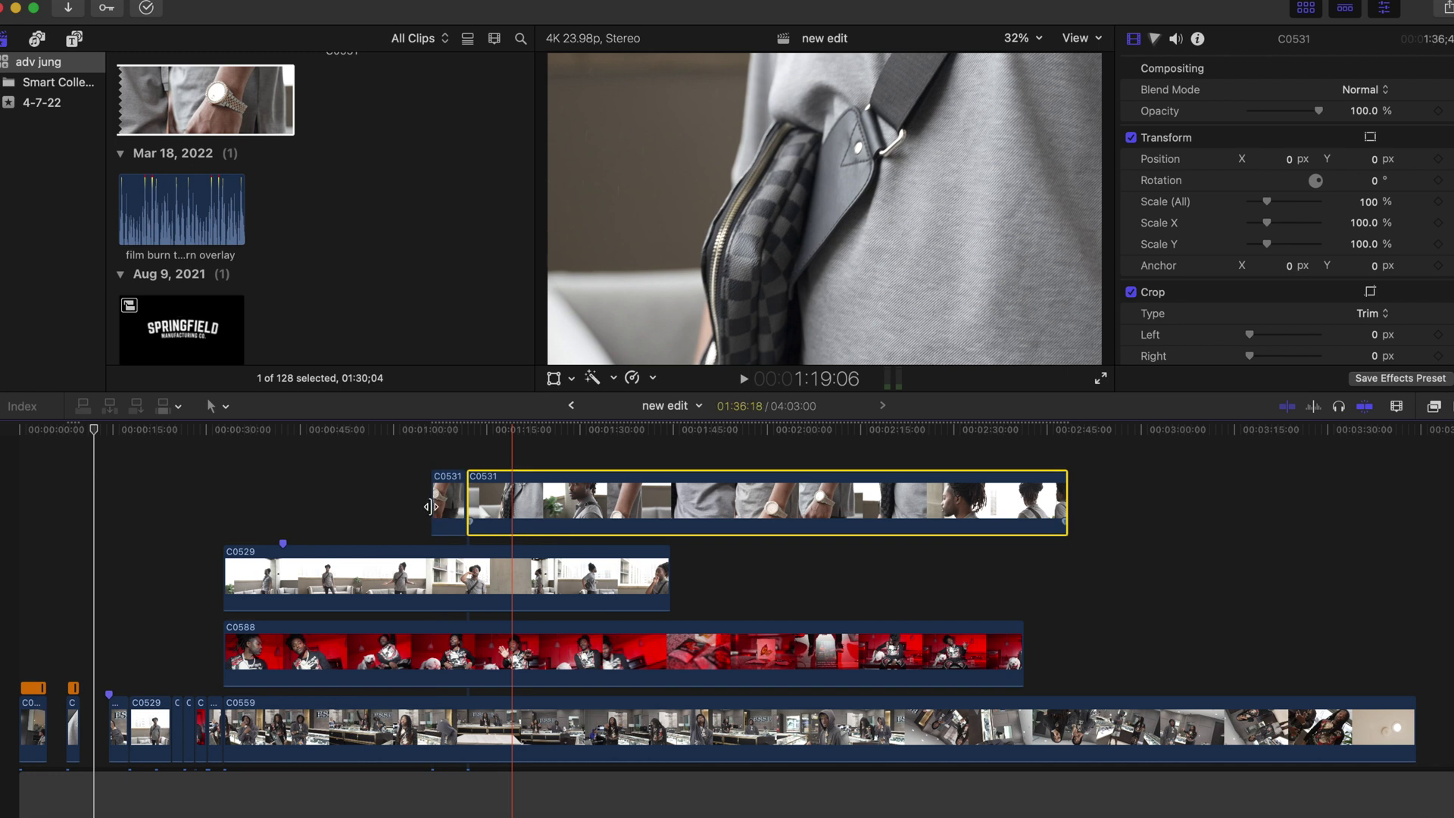
{"action": "key", "text": "BackSpace"}
Move the C0531 wristwatch segment and the slowed C0531 bag segment side by side above the main footage near 3:00:00.
{"action": "left_click_drag", "start_coordinate": [234, 527], "coordinate": [91, 593]}
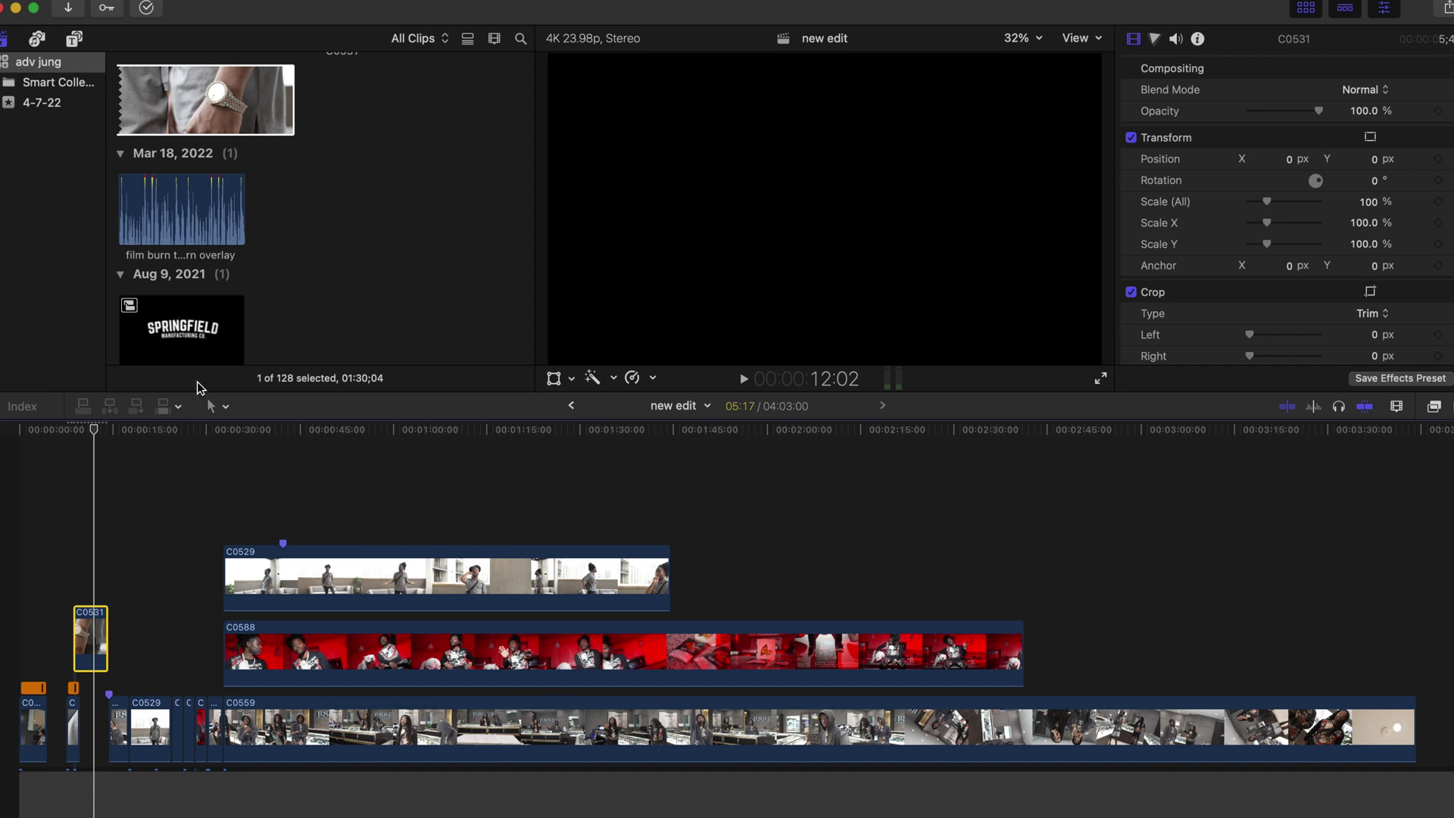
{"action": "scroll", "coordinate": [237, 284], "scroll_direction": "up", "scroll_amount": 10}
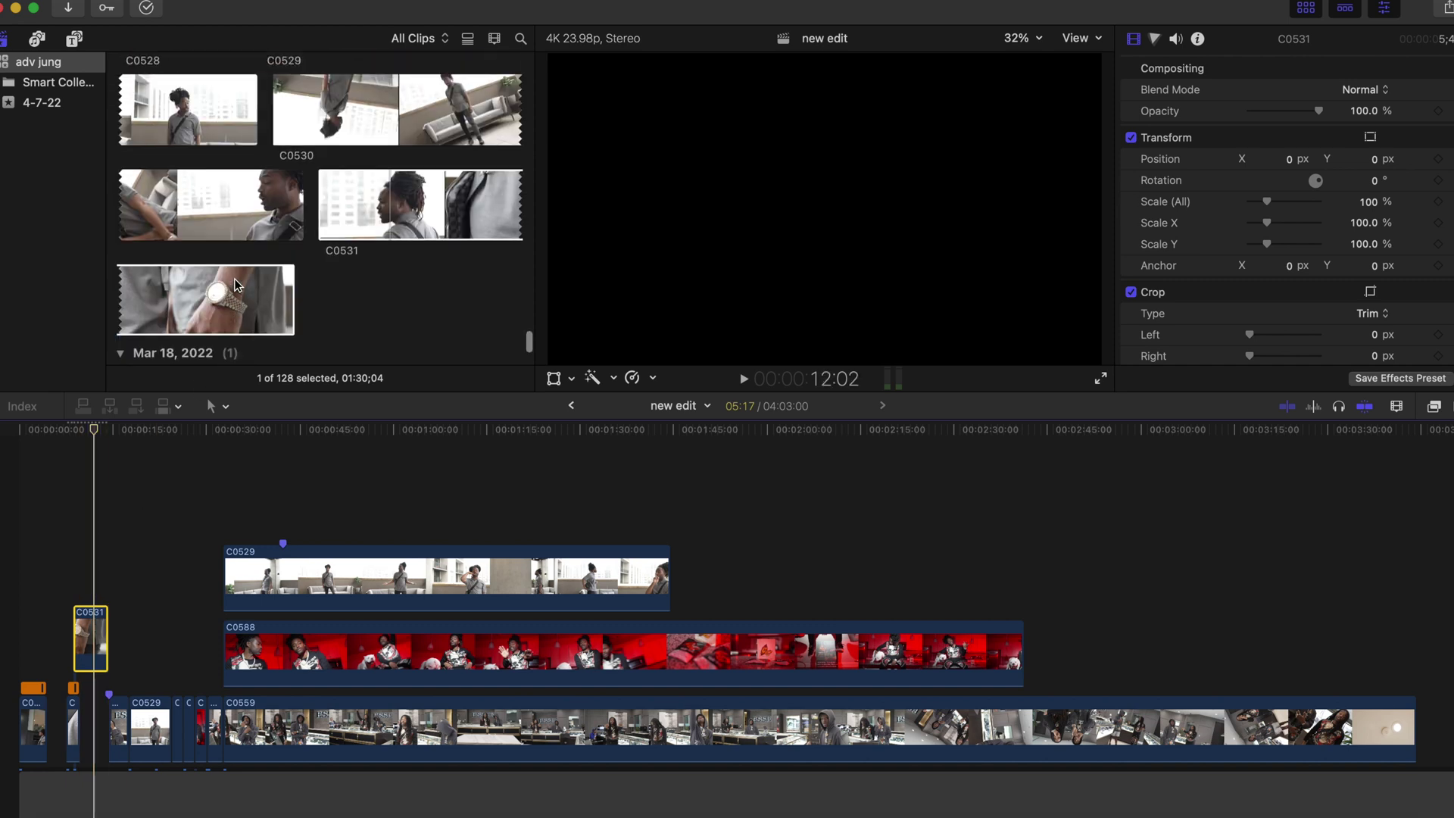
{"action": "left_click_drag", "start_coordinate": [91, 636], "coordinate": [1146, 652]}
{"action": "left_click_drag", "start_coordinate": [73, 719], "coordinate": [1184, 557]}
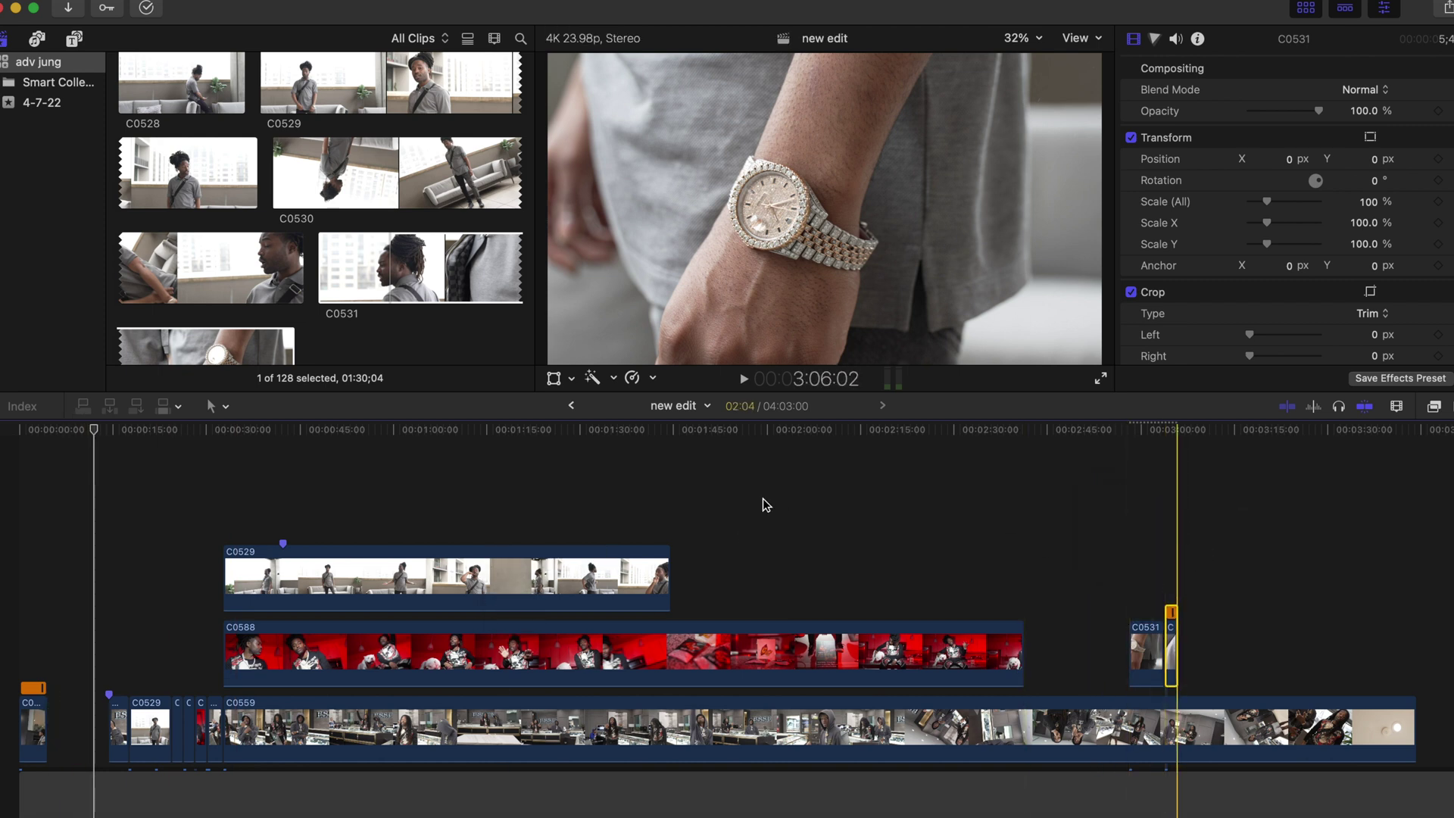
Find source clip C0530, connect it above the main footage at about 2:20:00, and slow it to 40% with Automatic Speed.
{"action": "scroll", "coordinate": [288, 157], "scroll_direction": "up", "scroll_amount": 5}
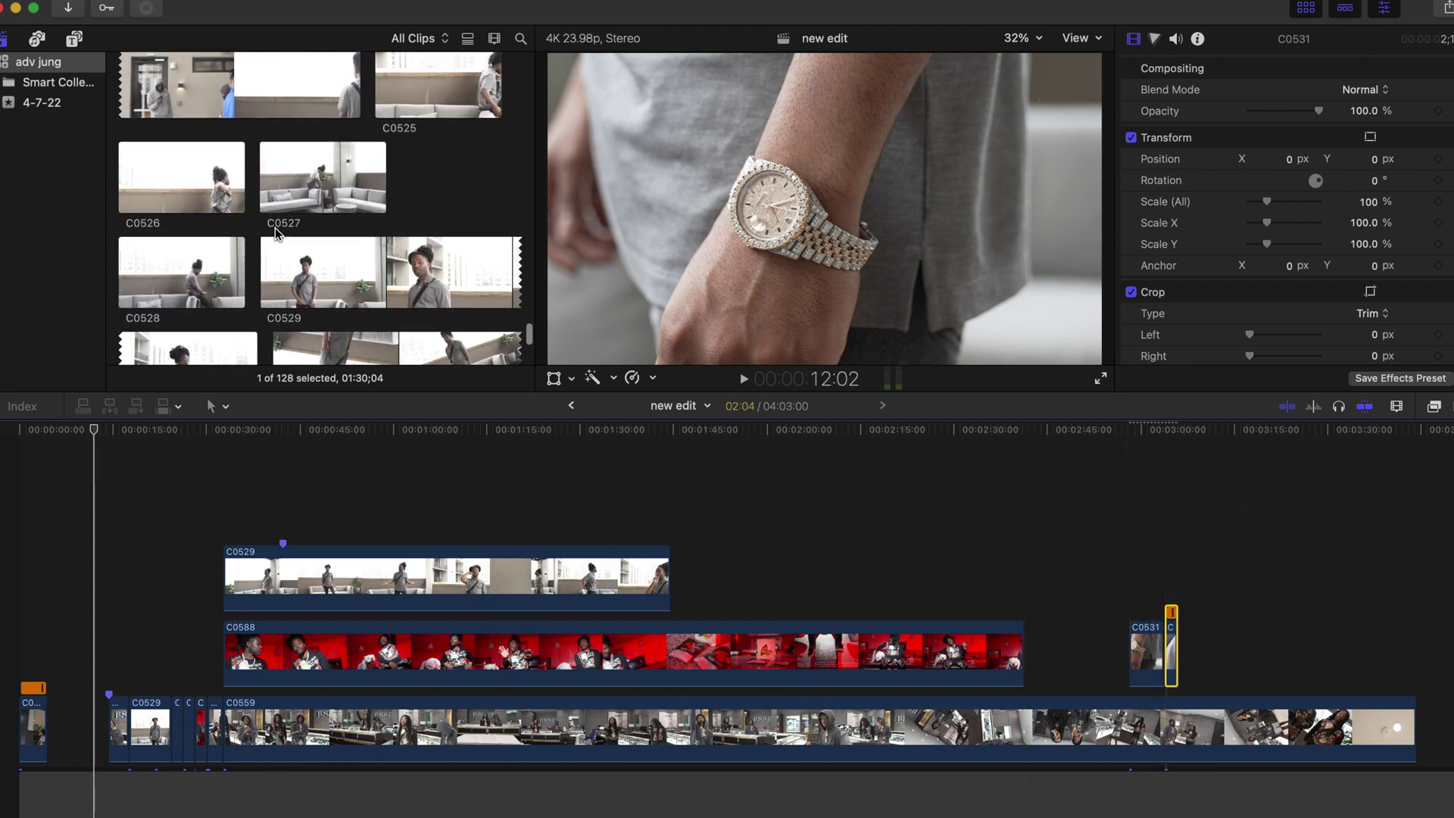
{"action": "left_click", "coordinate": [333, 242]}
{"action": "left_click_drag", "start_coordinate": [333, 242], "coordinate": [902, 555]}
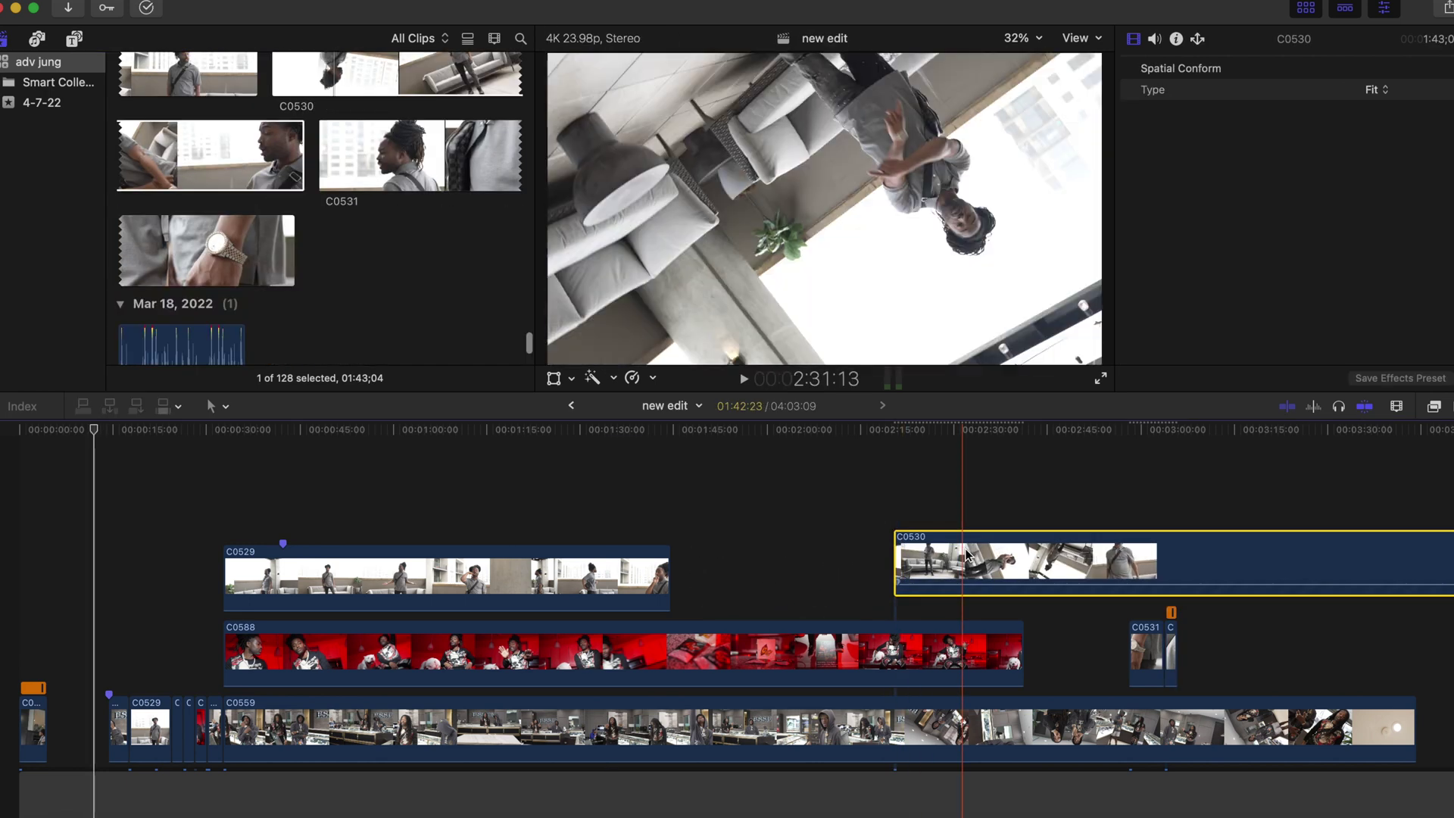
{"action": "left_click", "coordinate": [653, 378]}
{"action": "left_click", "coordinate": [689, 571]}
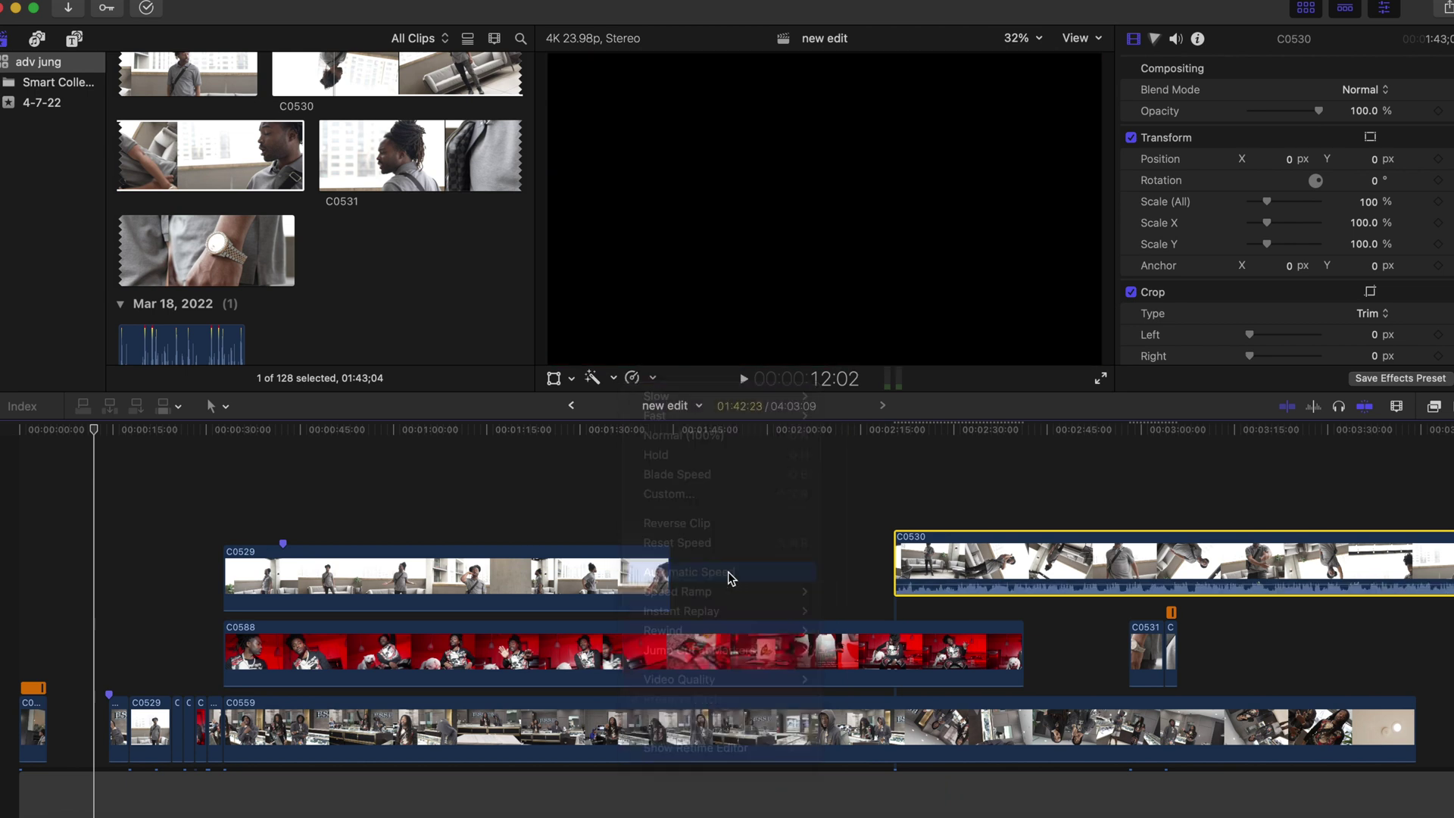
Keep only the C0530 section between about 2:45:21 and 2:49:19, deleting the footage around it, and place it after the C0531 segments near 3:06:00.
{"action": "left_click", "coordinate": [984, 591]}
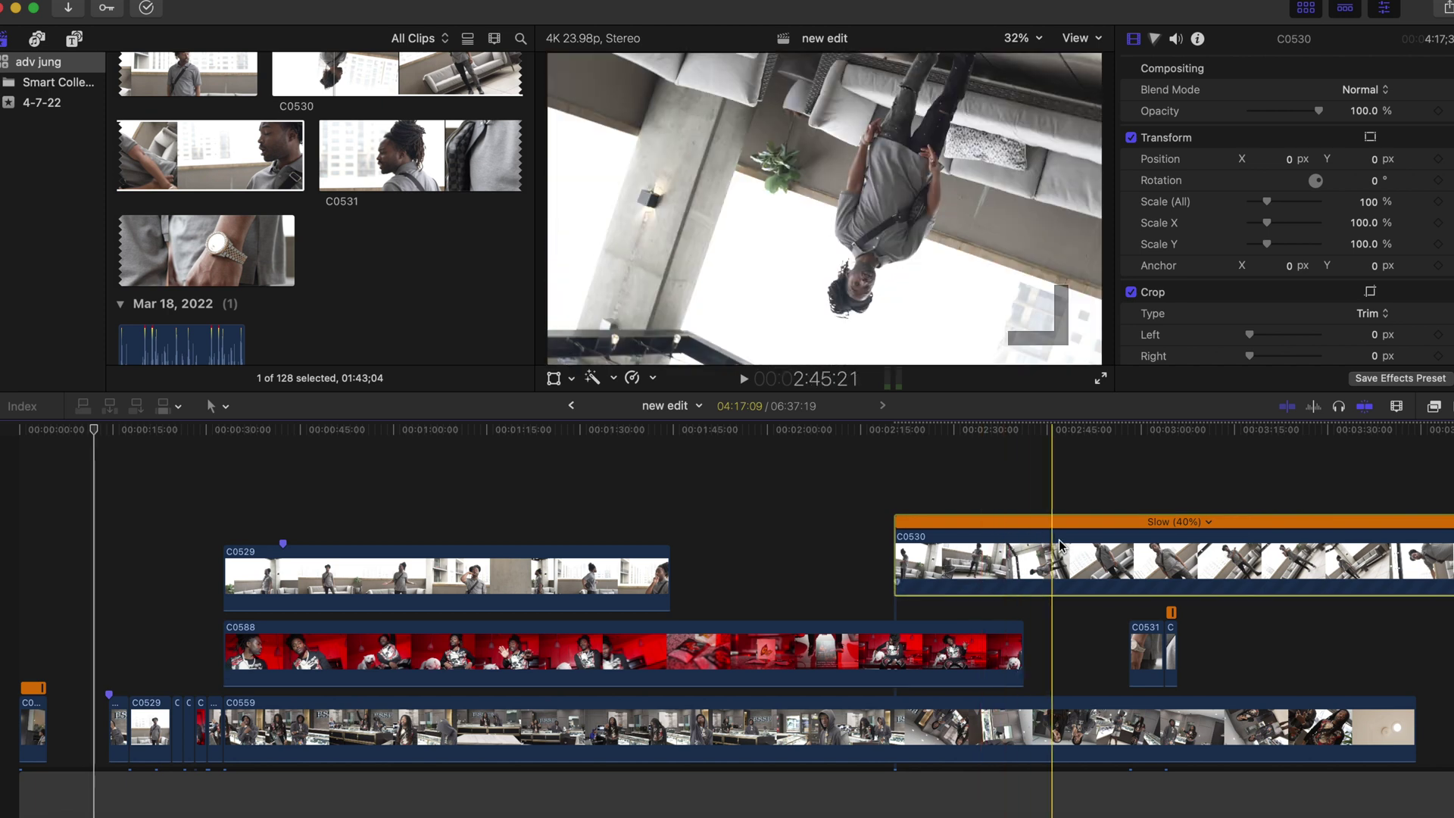
{"action": "key", "text": "super+b"}
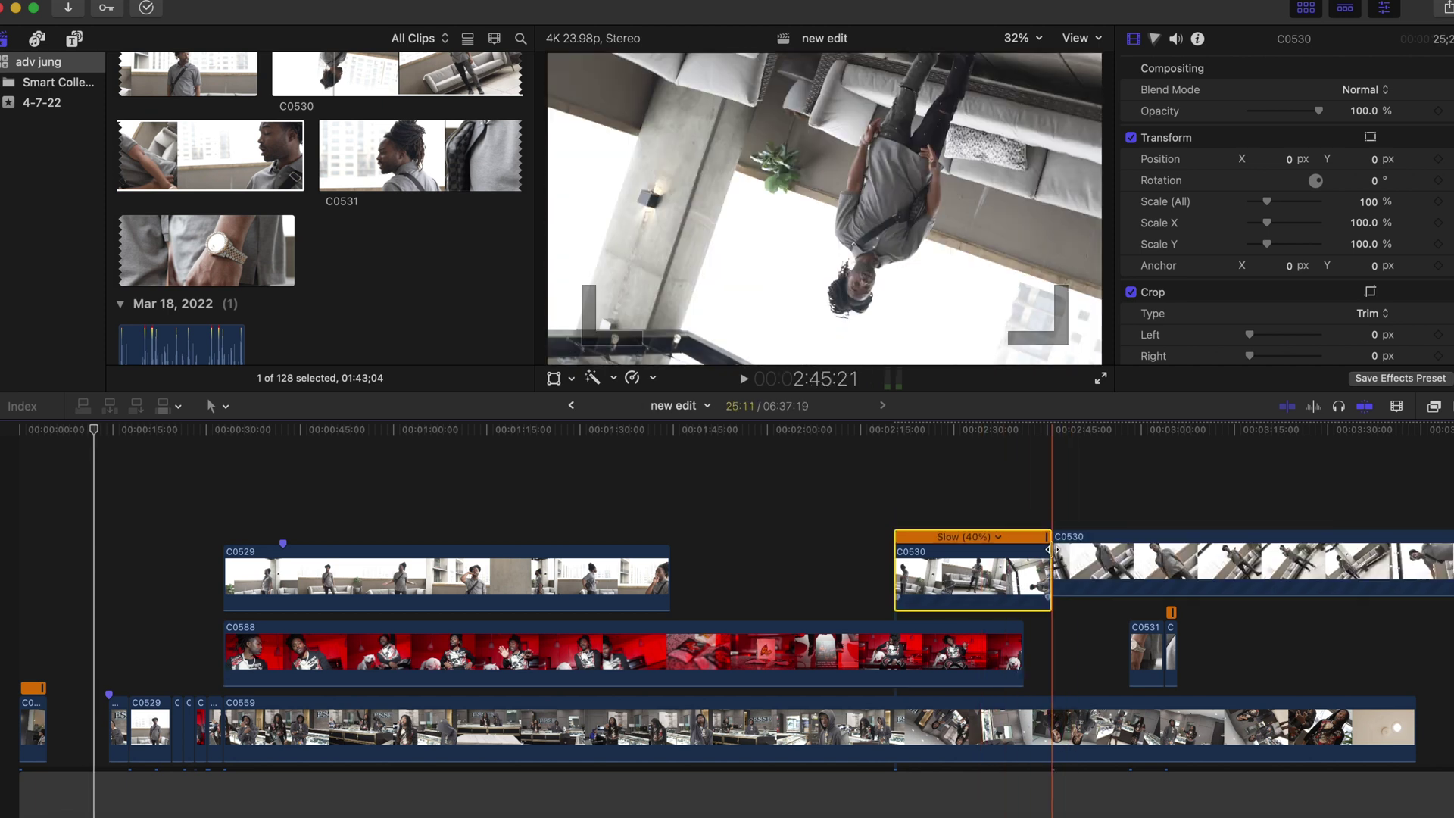
{"action": "key", "text": "Delete"}
{"action": "left_click", "coordinate": [1077, 560]}
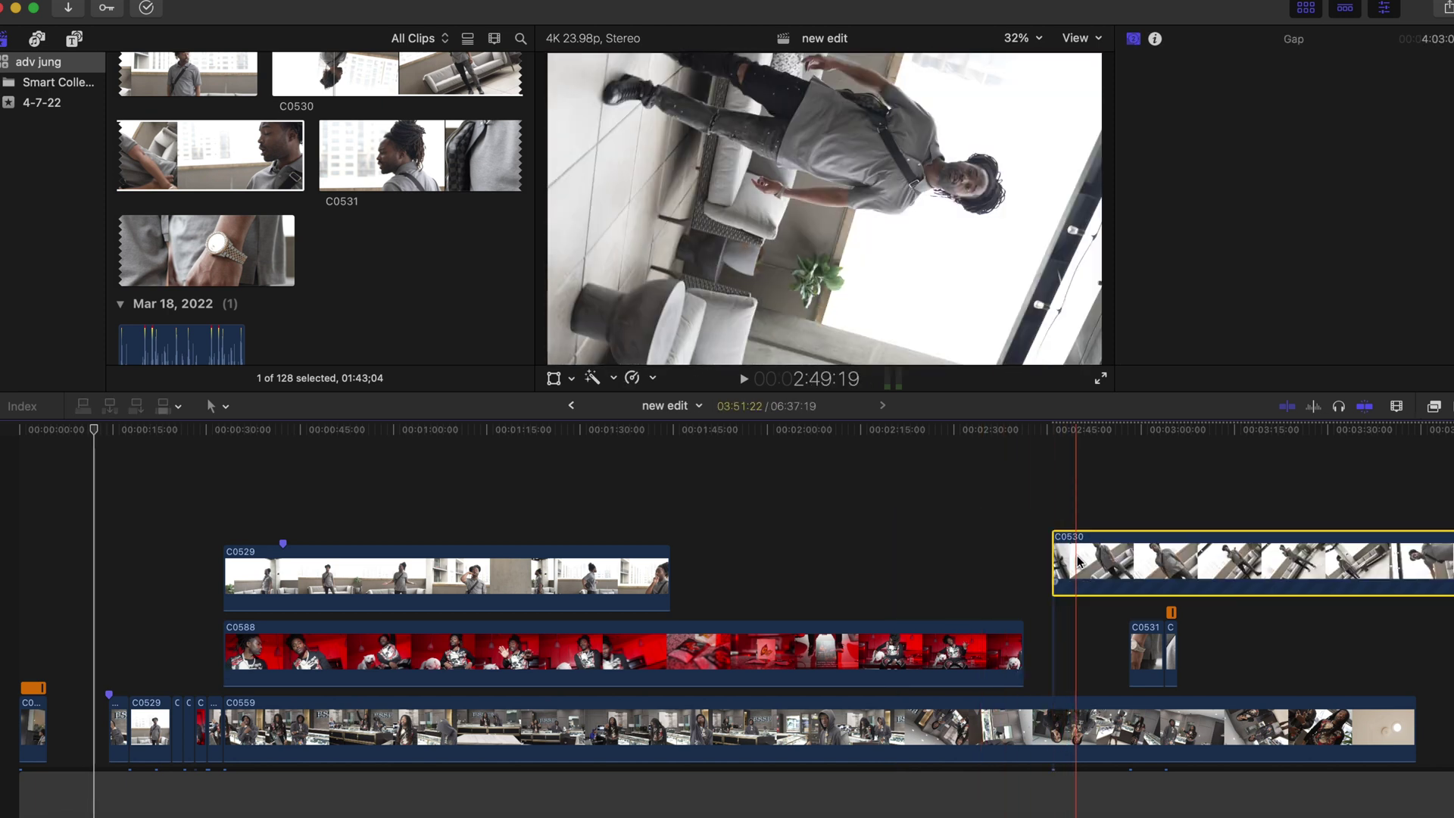
{"action": "left_click", "coordinate": [1127, 564]}
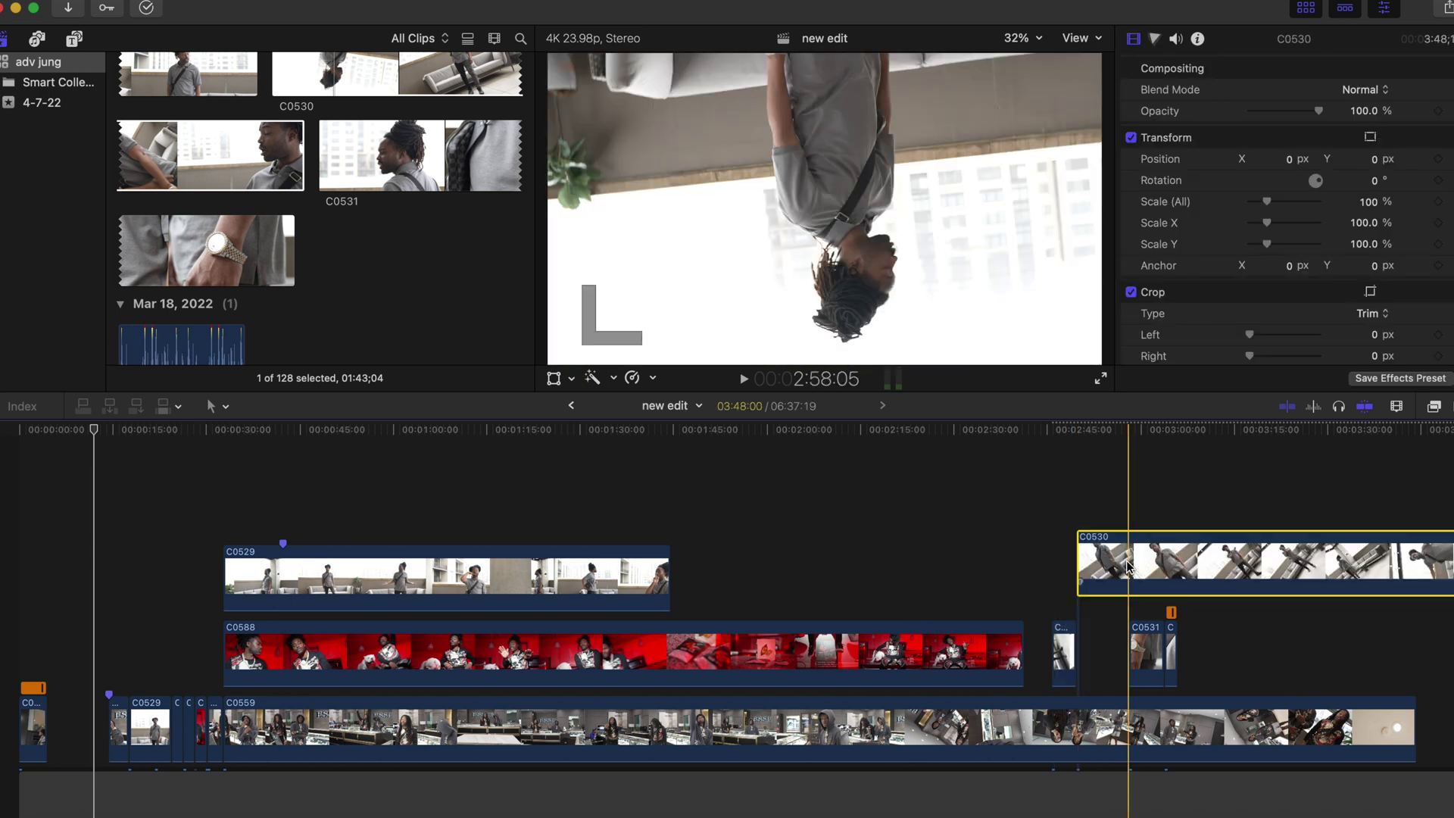
{"action": "key", "text": "Delete"}
{"action": "left_click_drag", "start_coordinate": [1079, 652], "coordinate": [1204, 656]}
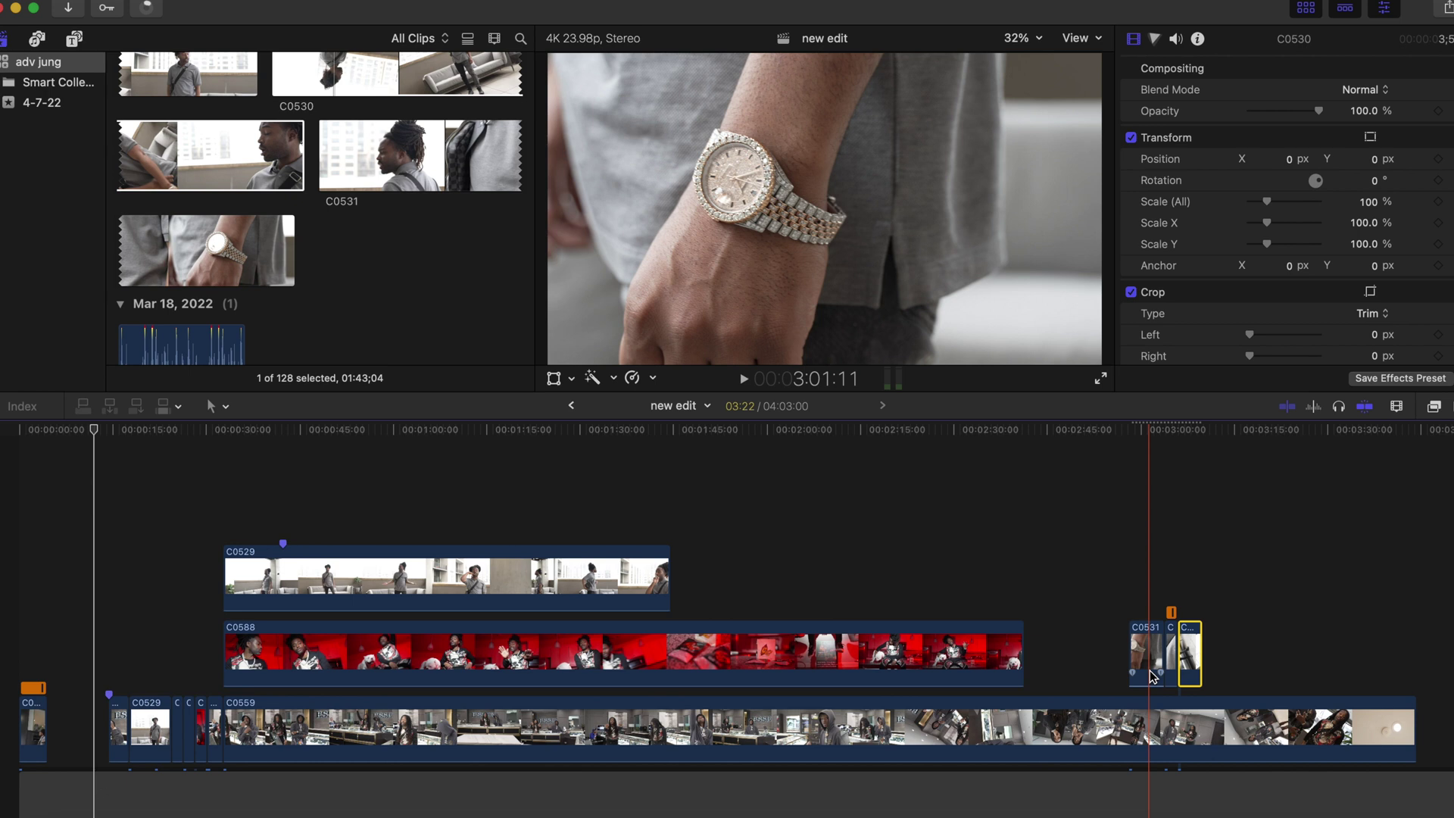
Play the intro from 14:09 and move the C0531 wristwatch segment to 17:15 above the main footage.
{"action": "scroll", "coordinate": [492, 591], "scroll_direction": "down", "scroll_amount": 2}
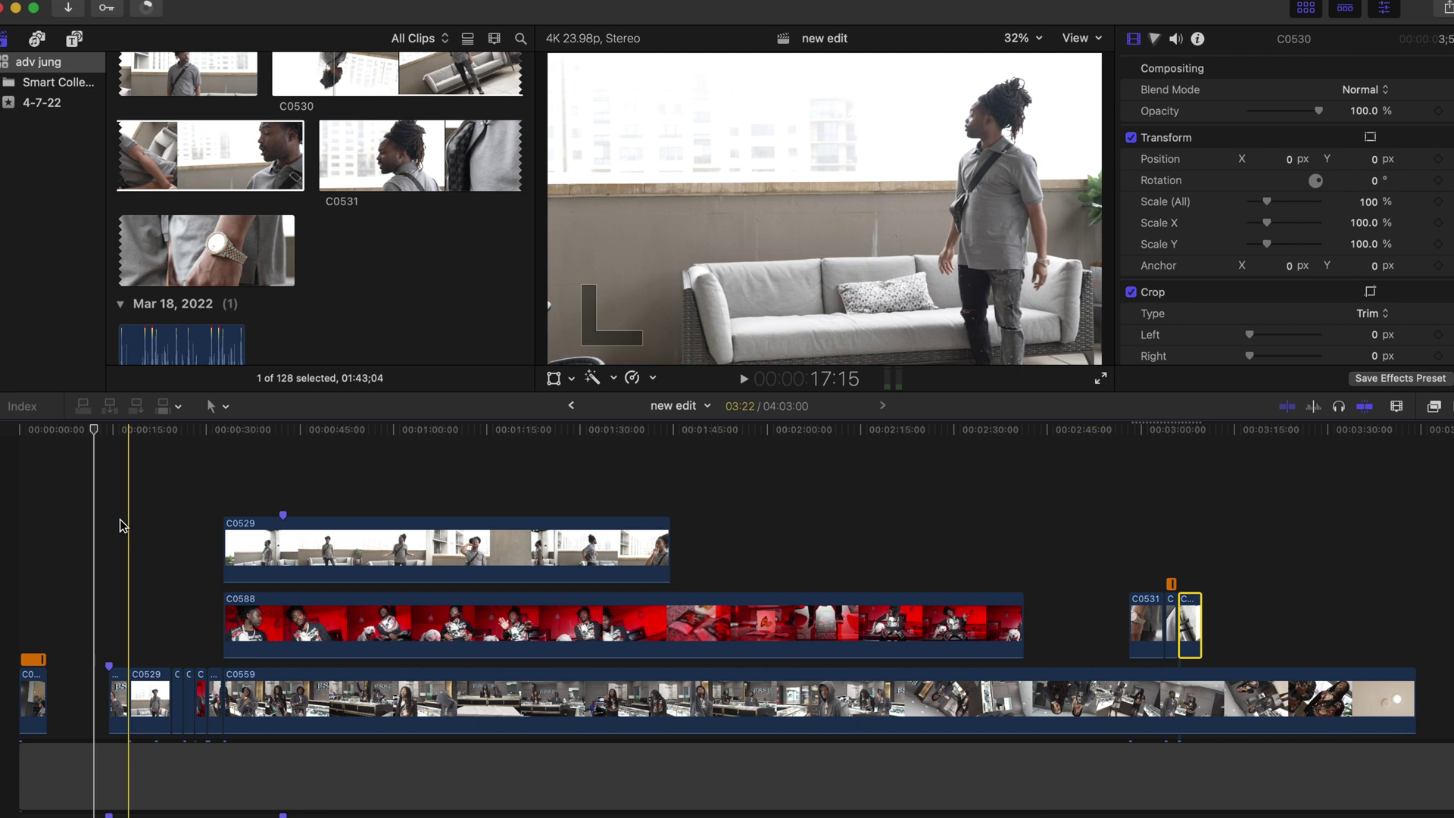
{"action": "left_click", "coordinate": [119, 524]}
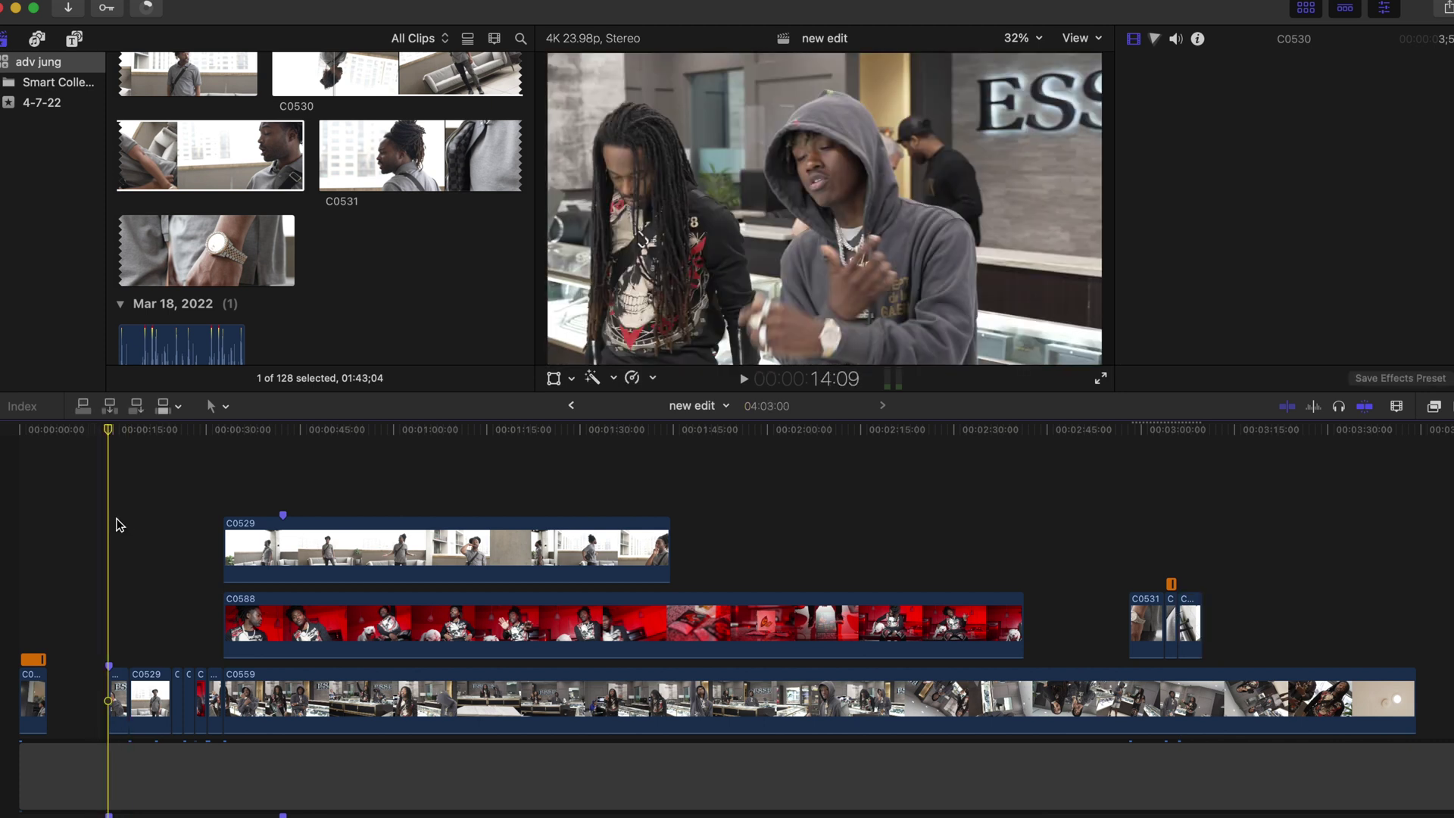
{"action": "key", "text": "space"}
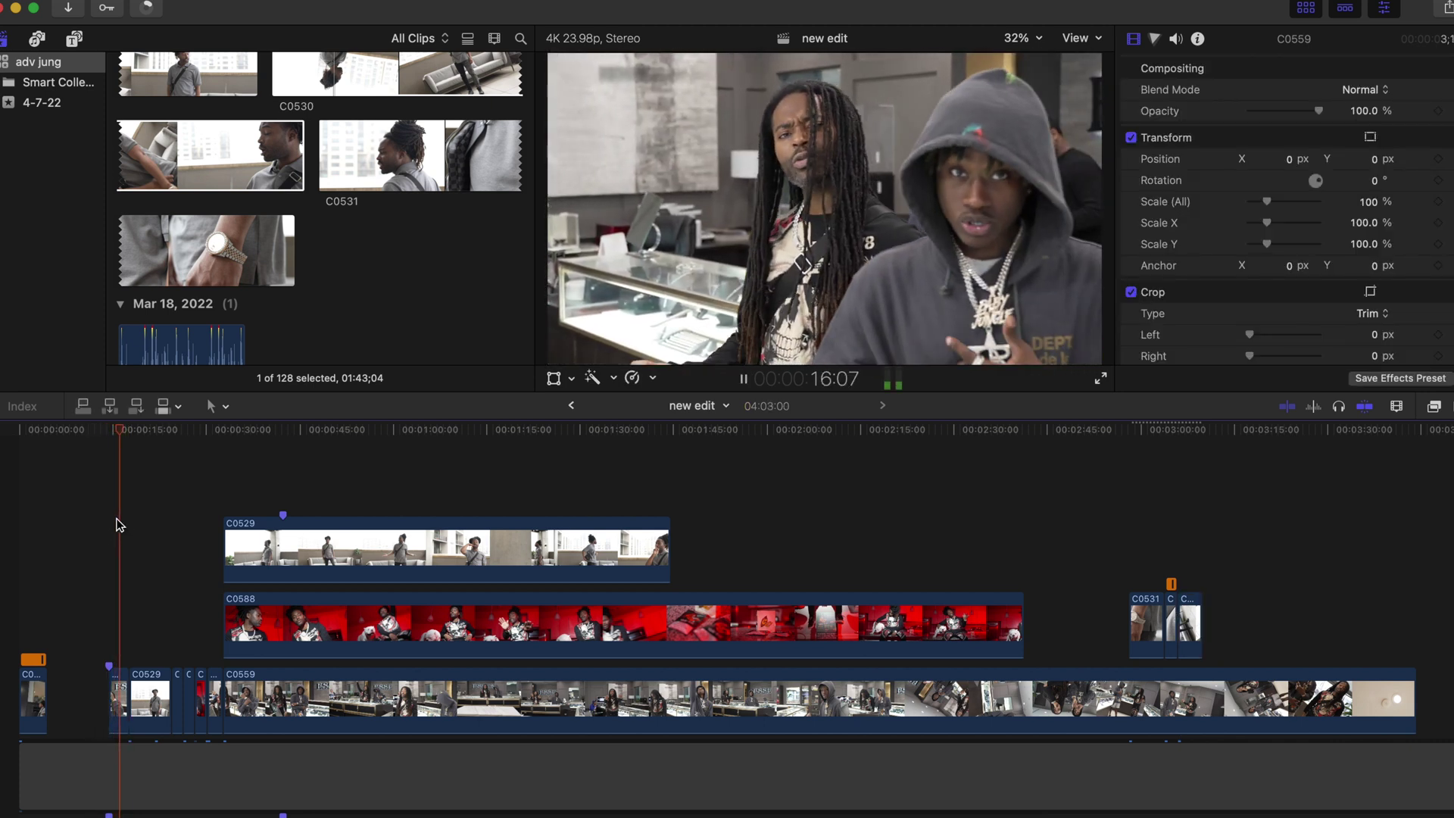
{"action": "key", "text": "space"}
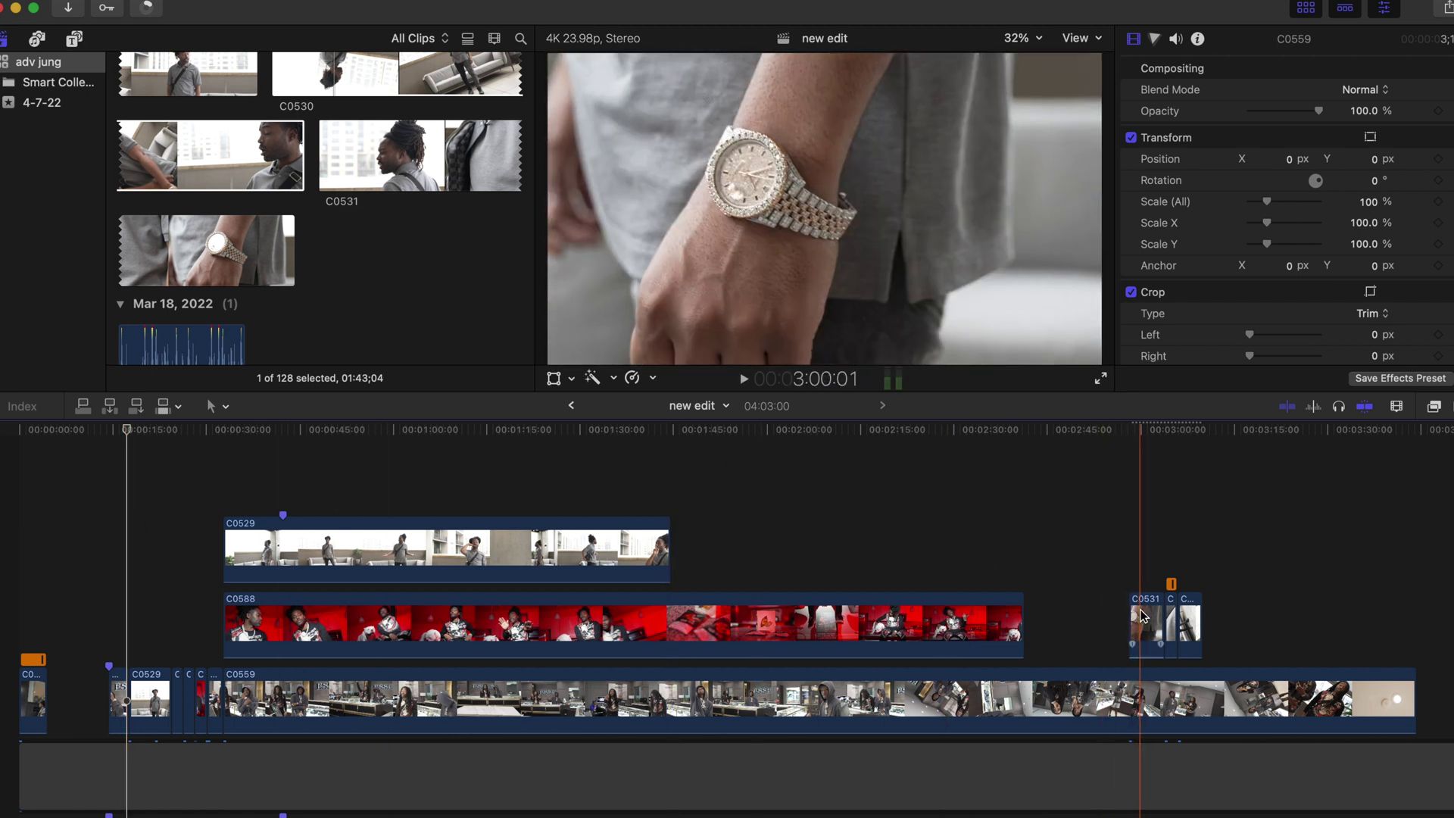
{"action": "left_click_drag", "start_coordinate": [921, 613], "coordinate": [138, 592]}
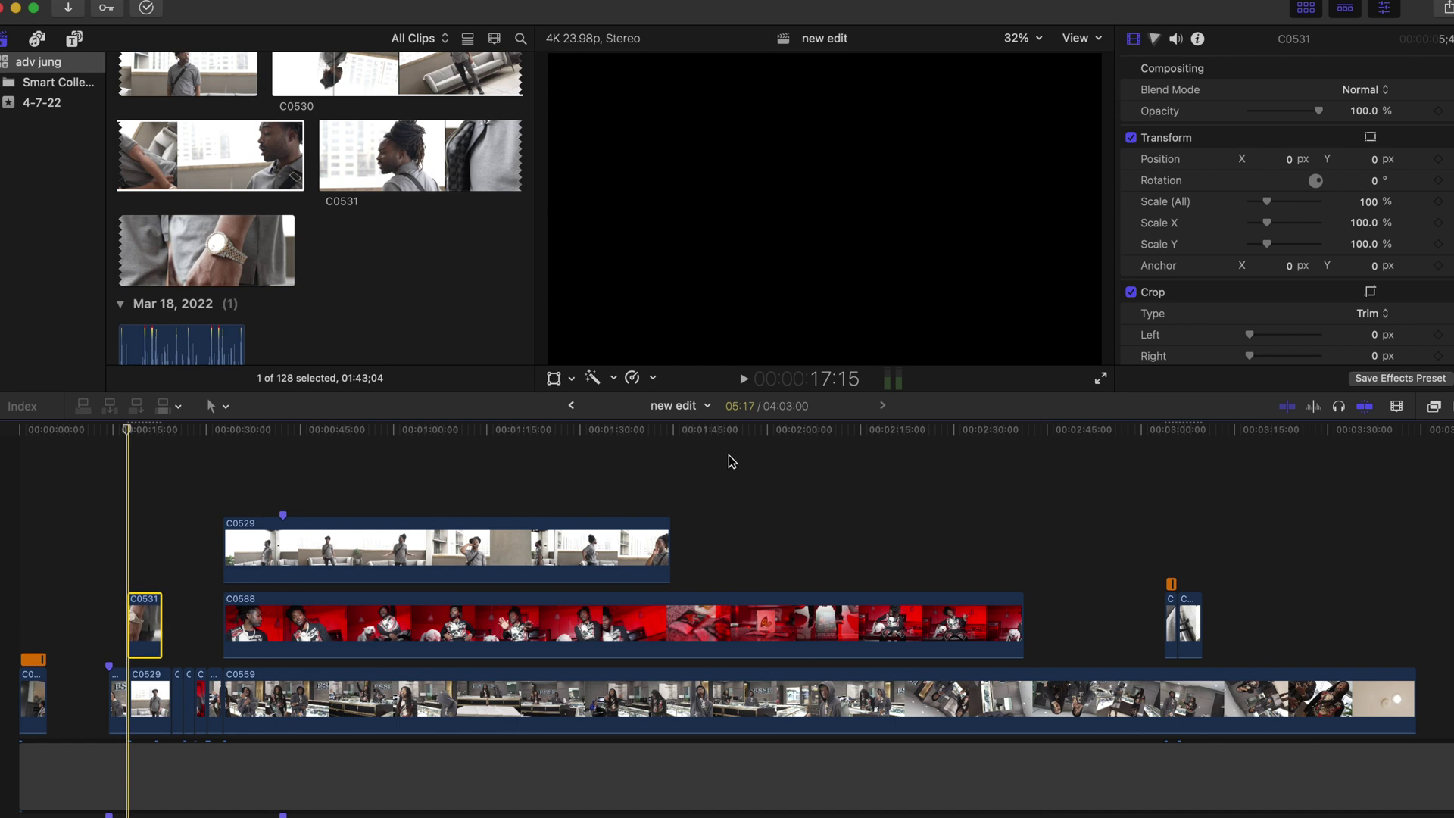
Zoom in on the intro, play it from 14:23, and shift the C0531 wristwatch segment slightly earlier to about 17:00.
{"action": "left_click", "coordinate": [1395, 410]}
{"action": "left_click_drag", "start_coordinate": [1359, 447], "coordinate": [1378, 452]}
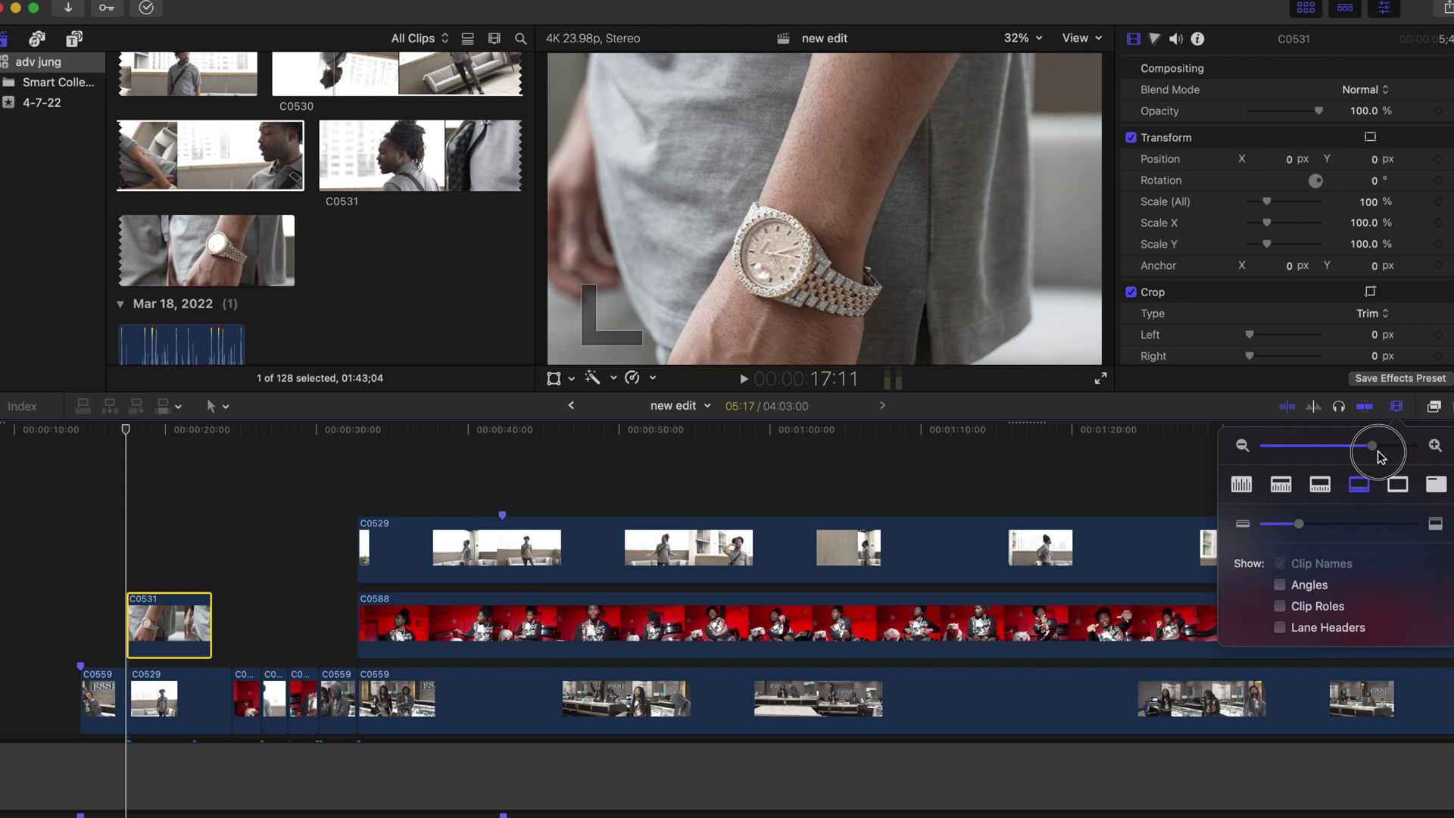
{"action": "left_click_drag", "start_coordinate": [1377, 448], "coordinate": [1392, 452]}
{"action": "scroll", "coordinate": [742, 539], "scroll_direction": "left", "scroll_amount": 10}
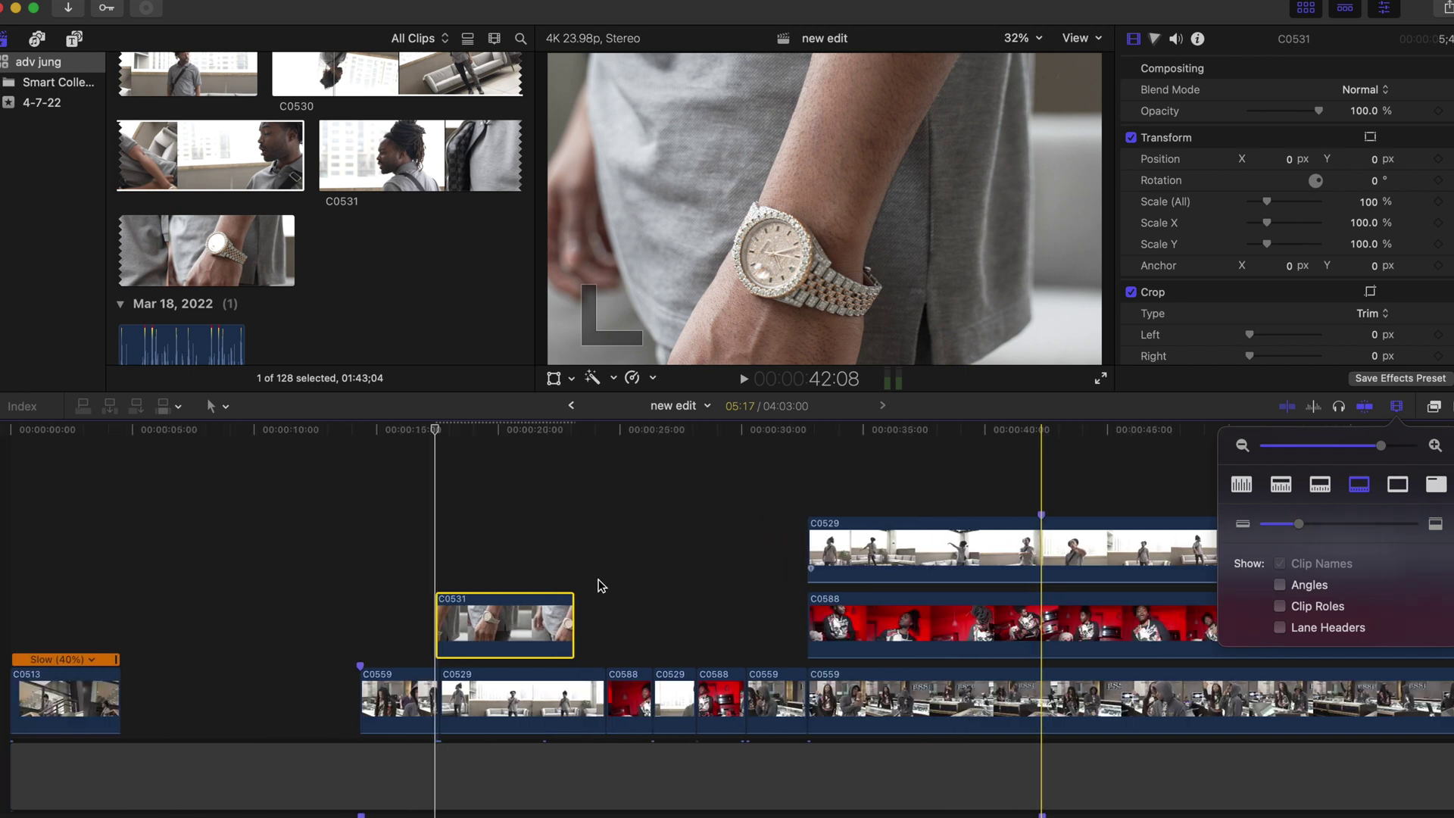
{"action": "left_click", "coordinate": [410, 568]}
{"action": "left_click", "coordinate": [401, 551]}
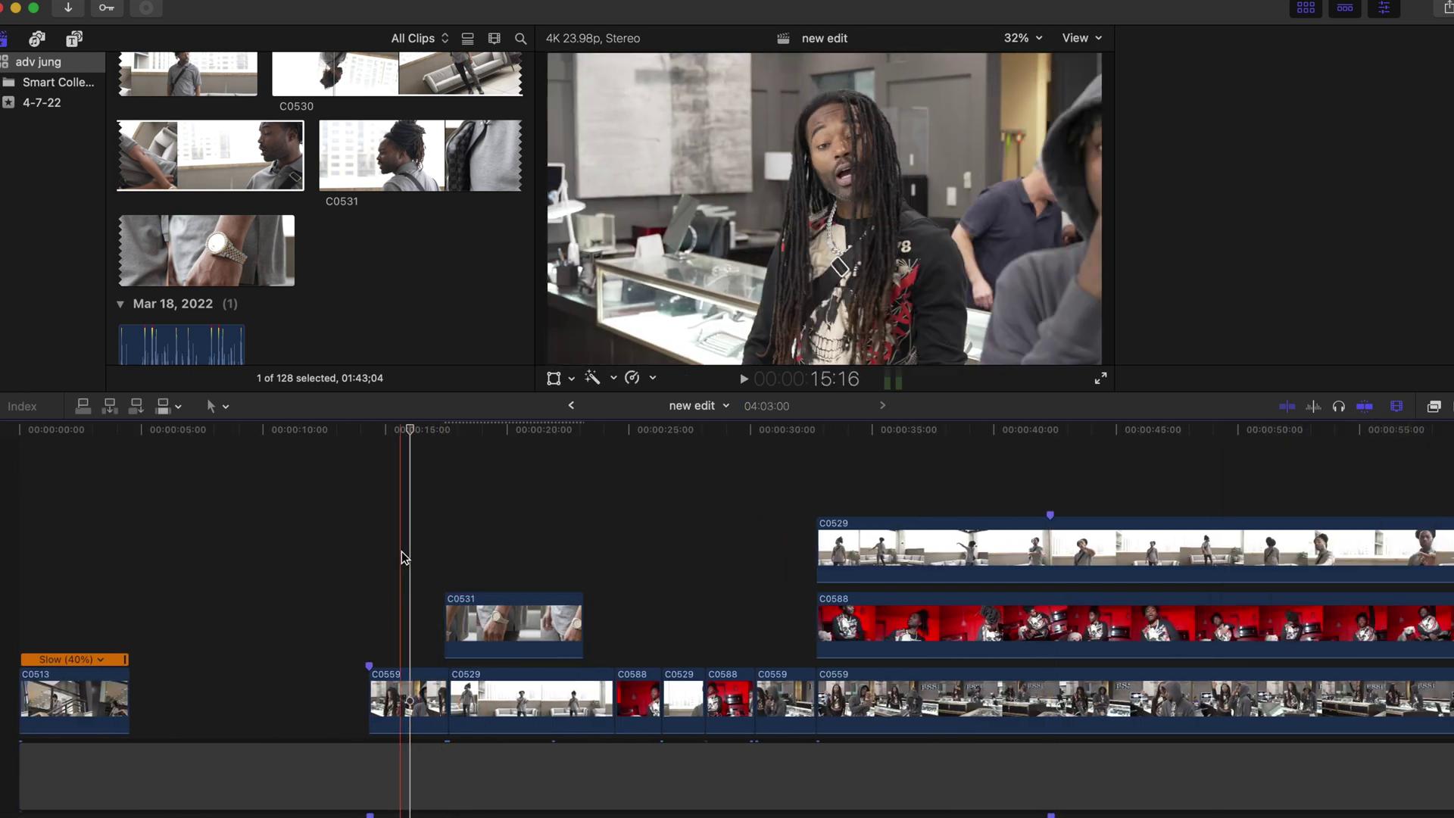
{"action": "left_click", "coordinate": [385, 545]}
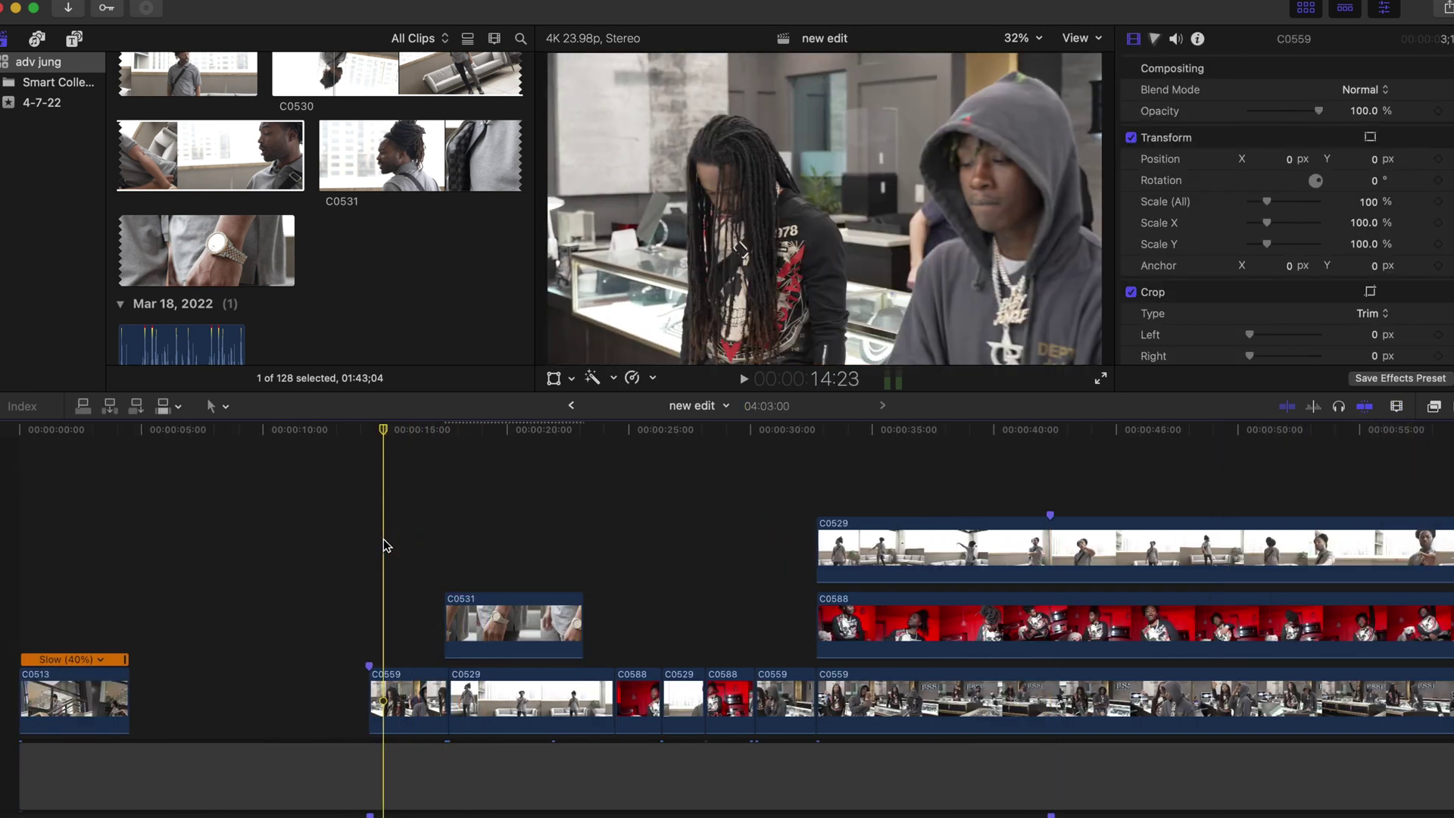
{"action": "key", "text": "space"}
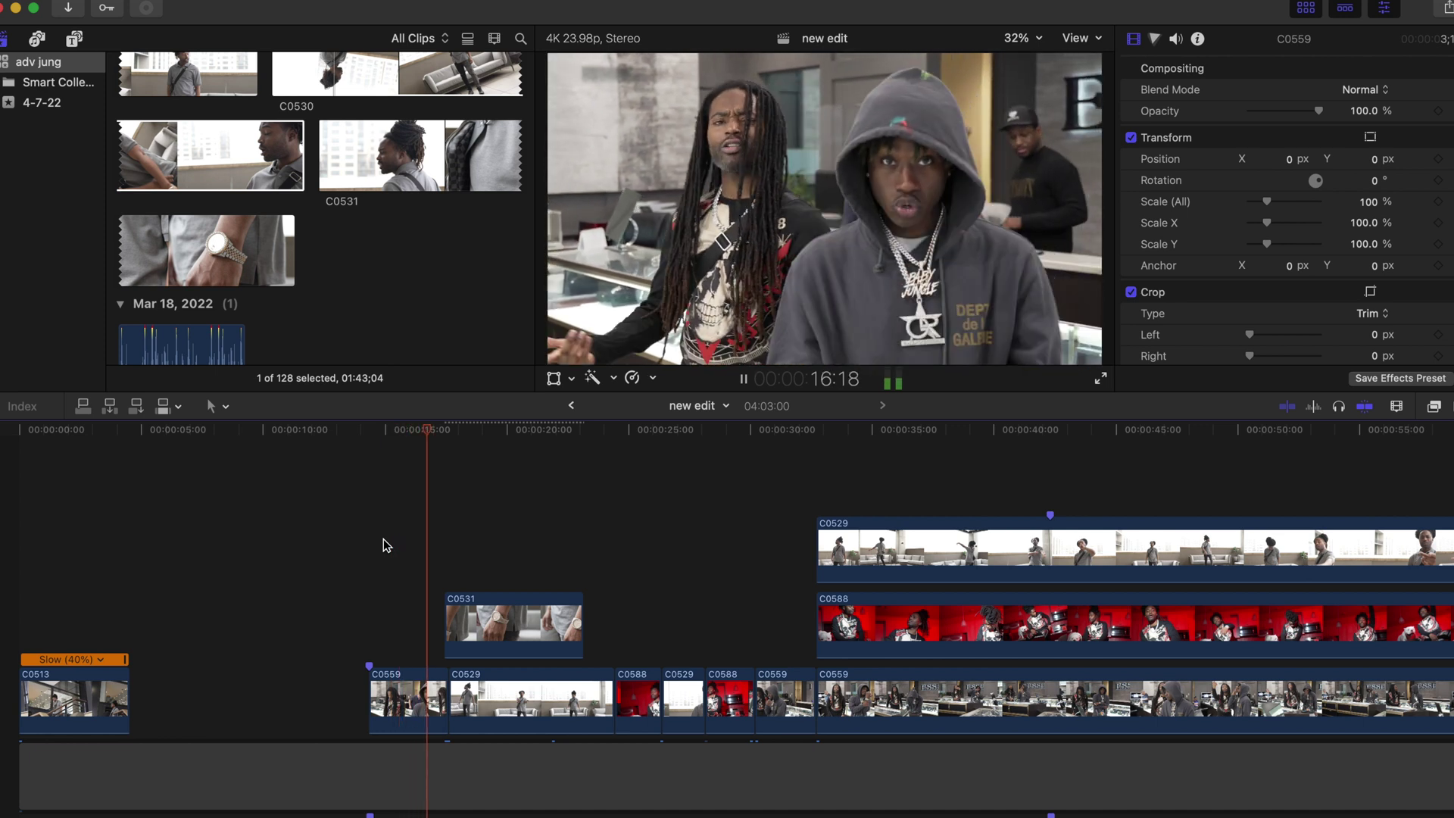
{"action": "left_click_drag", "start_coordinate": [501, 629], "coordinate": [490, 635]}
Play through the C0531 wristwatch segment and trim its end to 18:22.
{"action": "left_click", "coordinate": [409, 534]}
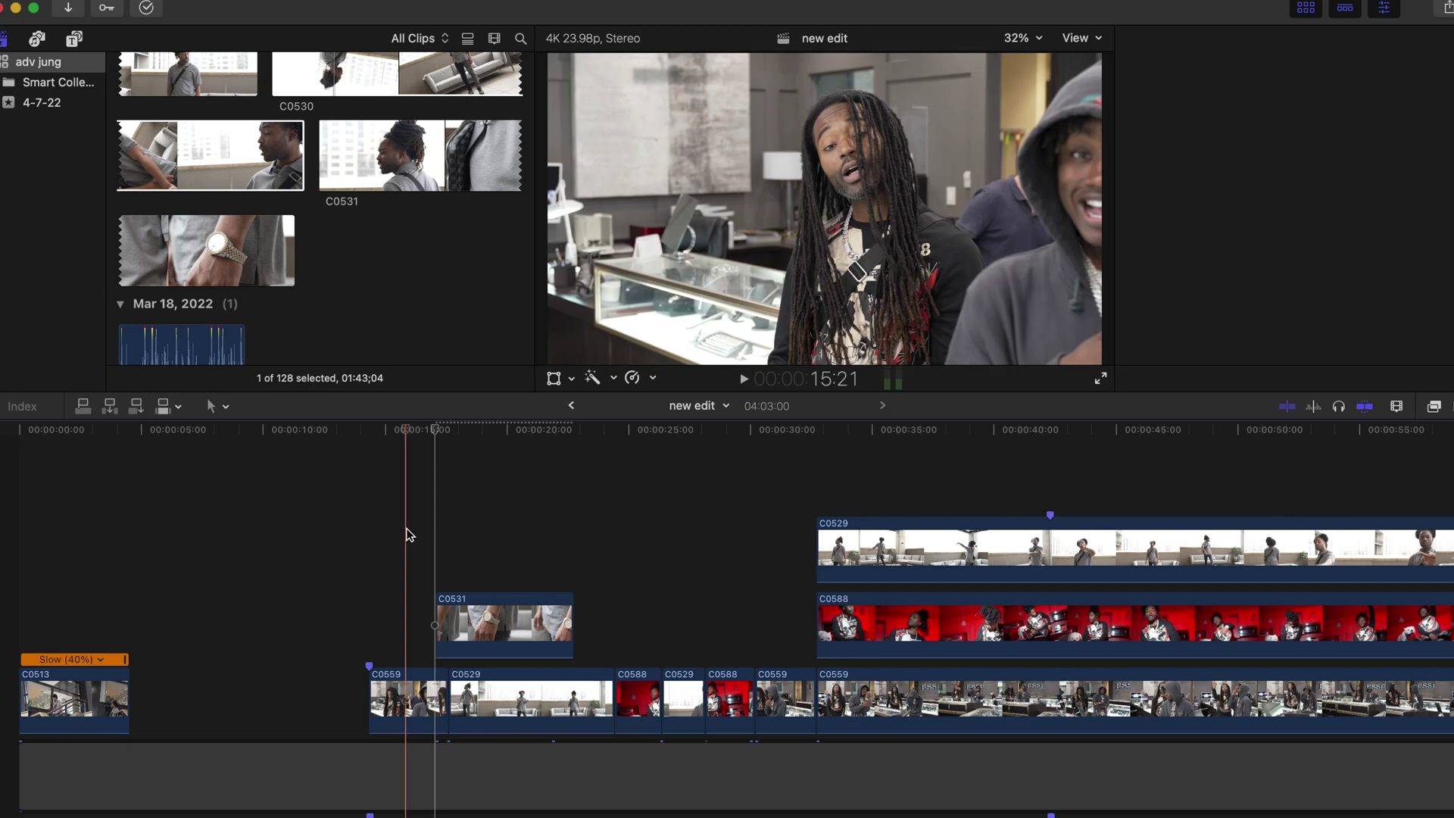
{"action": "key", "text": "space"}
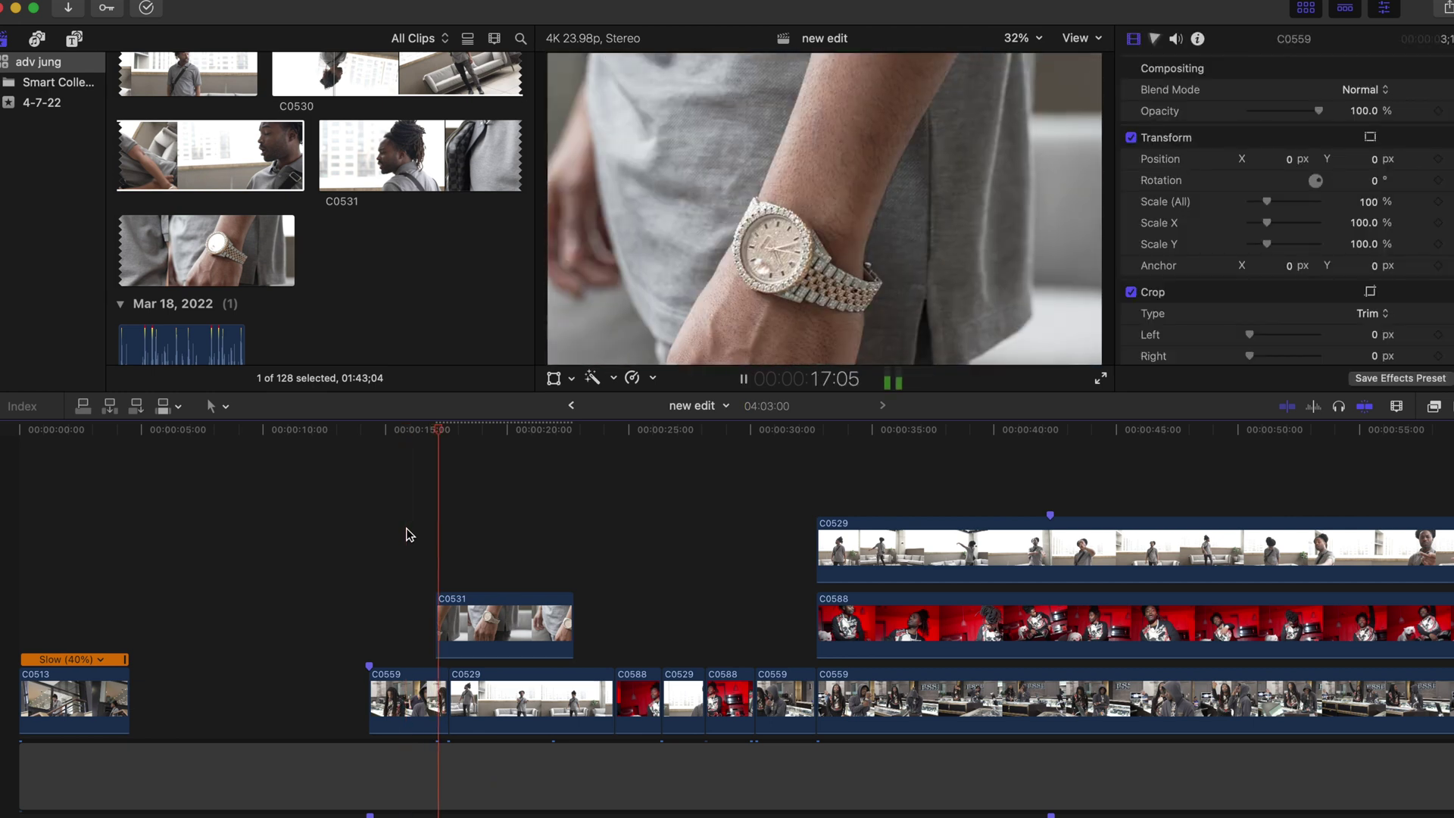
{"action": "key", "text": "space"}
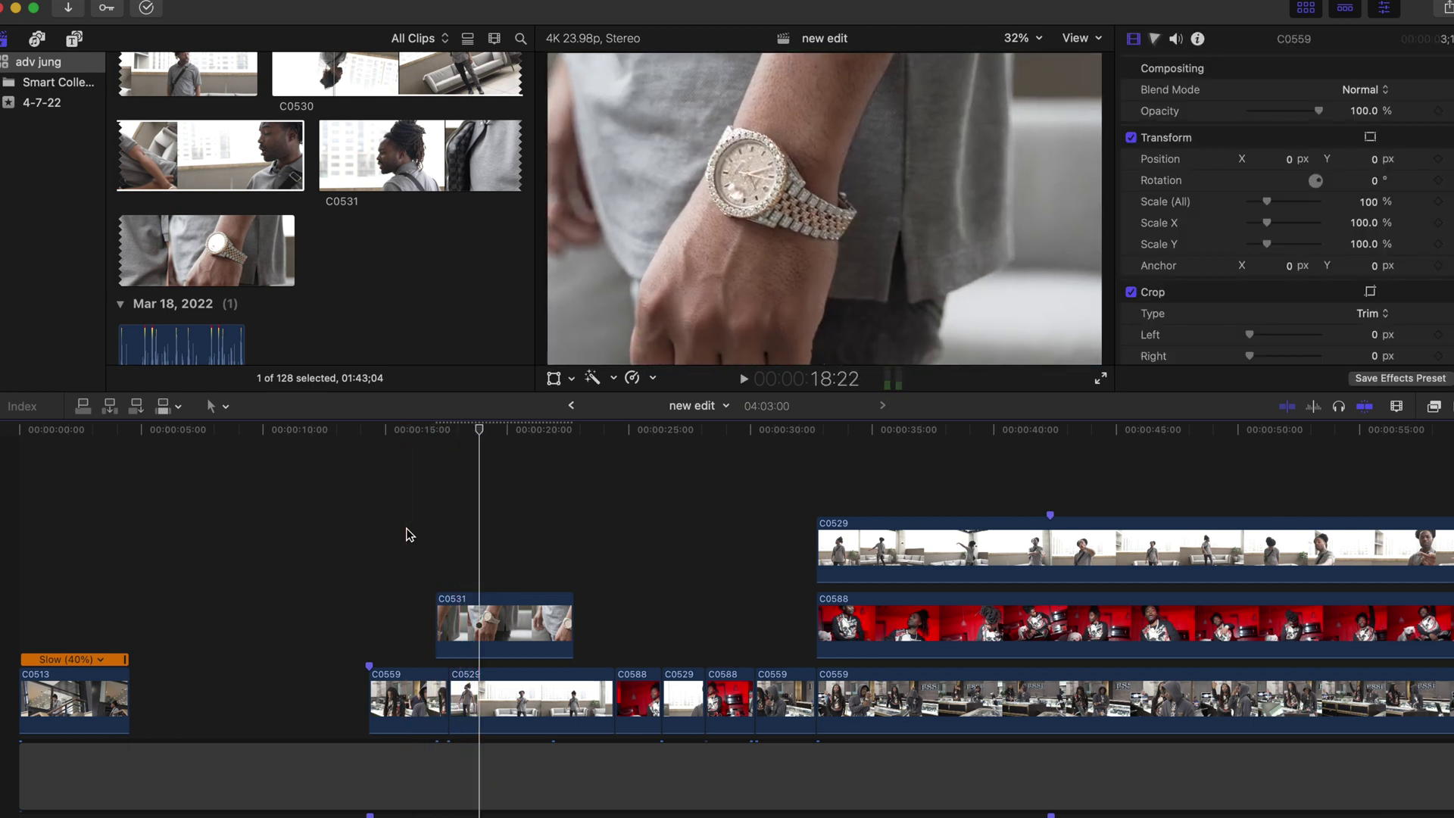
{"action": "left_click_drag", "start_coordinate": [573, 613], "coordinate": [479, 613]}
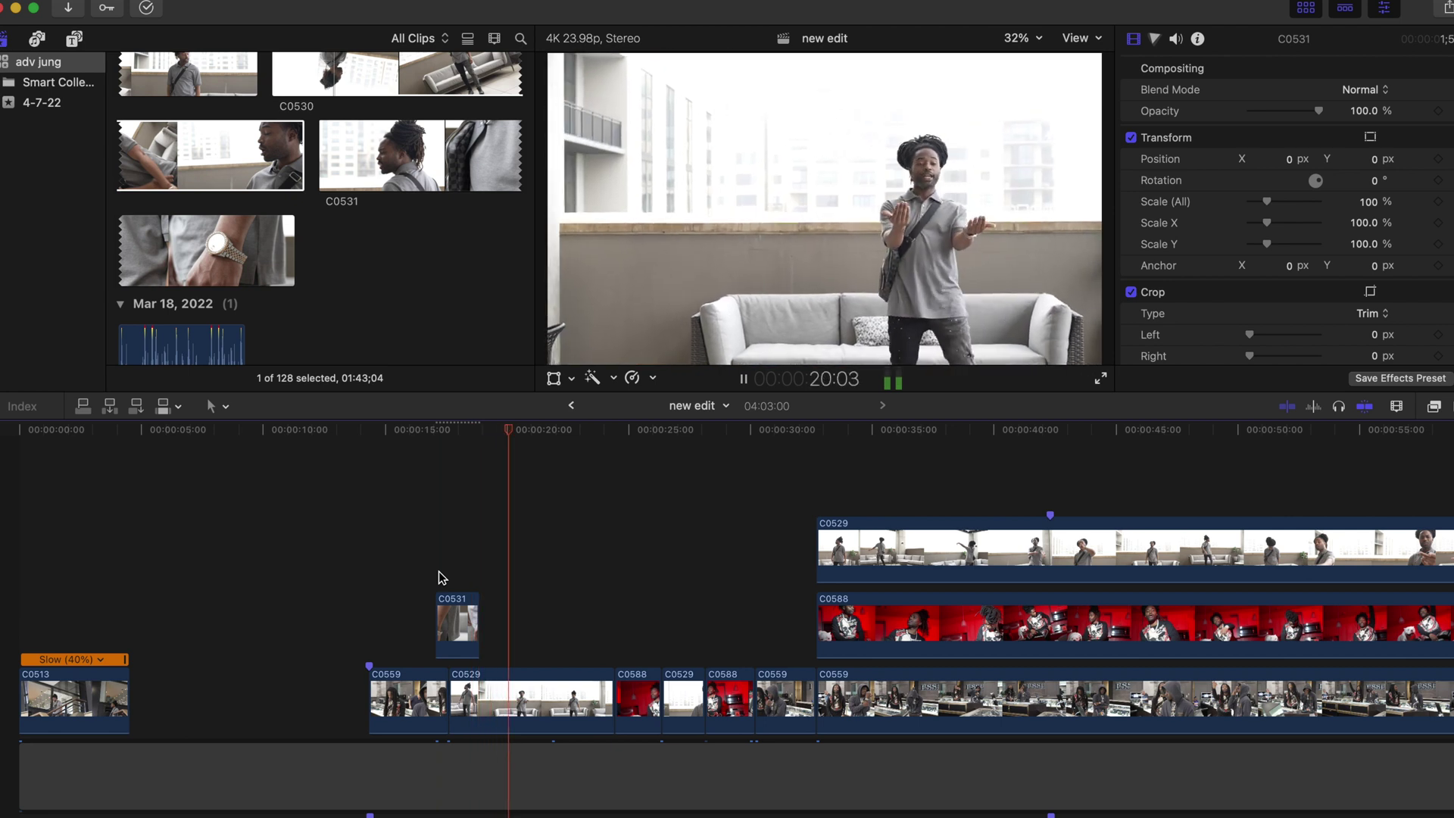
Move the slowed C0531 bag segment from near 3:04:00 to 21:22 above the main footage in the intro.
{"action": "key", "text": "space"}
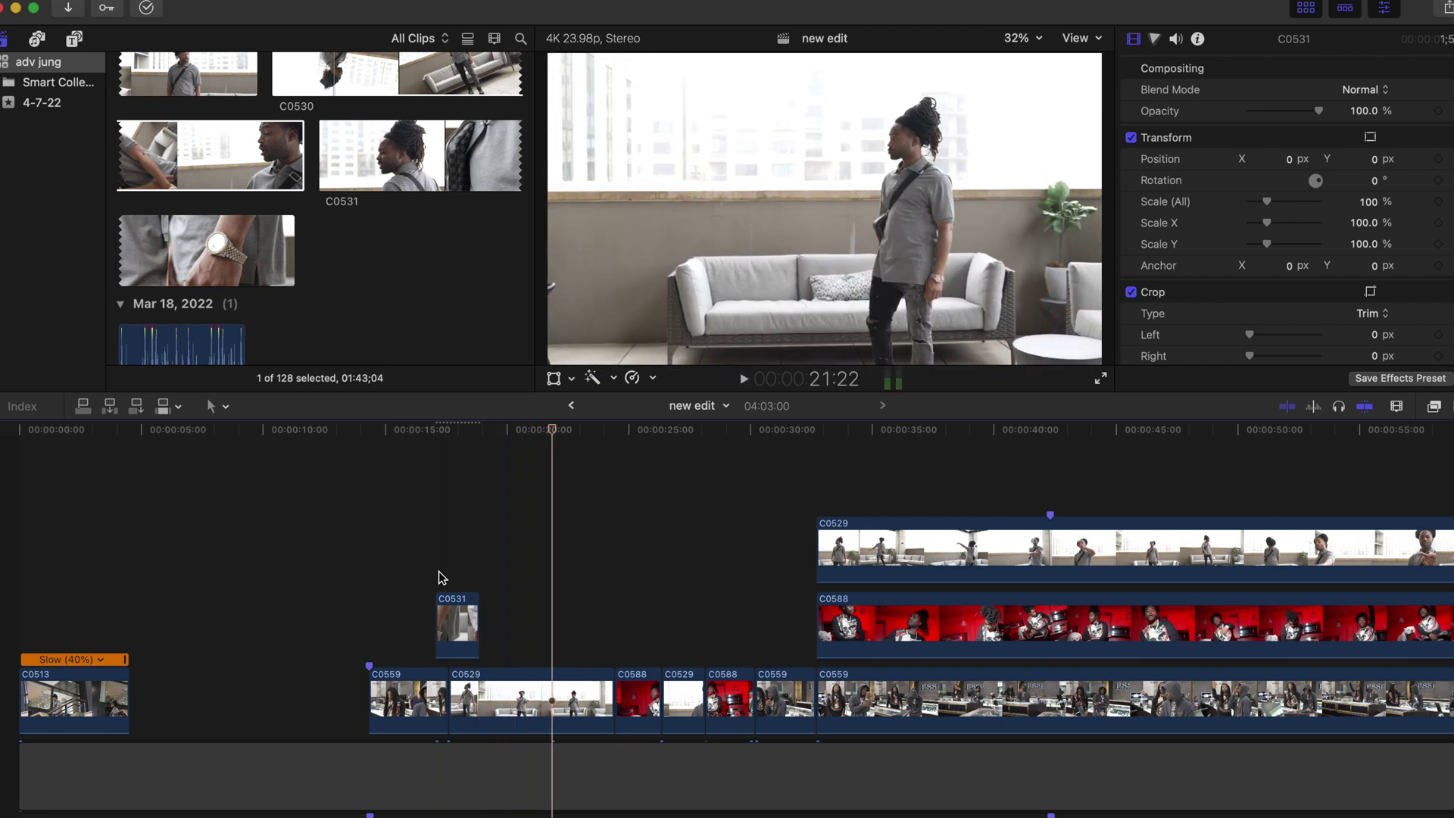
{"action": "scroll", "coordinate": [962, 602], "scroll_direction": "right", "scroll_amount": 15}
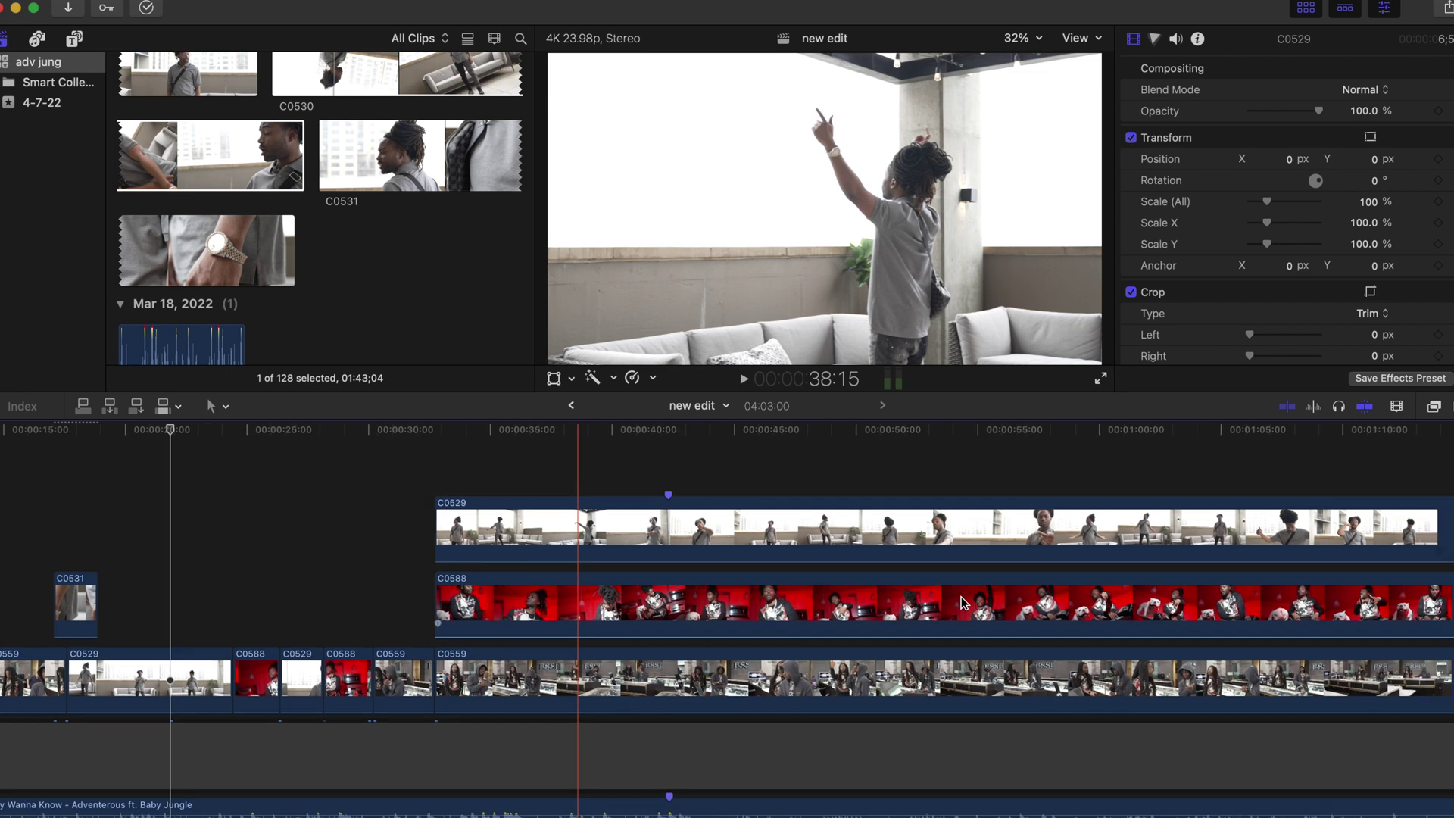
{"action": "scroll", "coordinate": [962, 602], "scroll_direction": "right", "scroll_amount": 20}
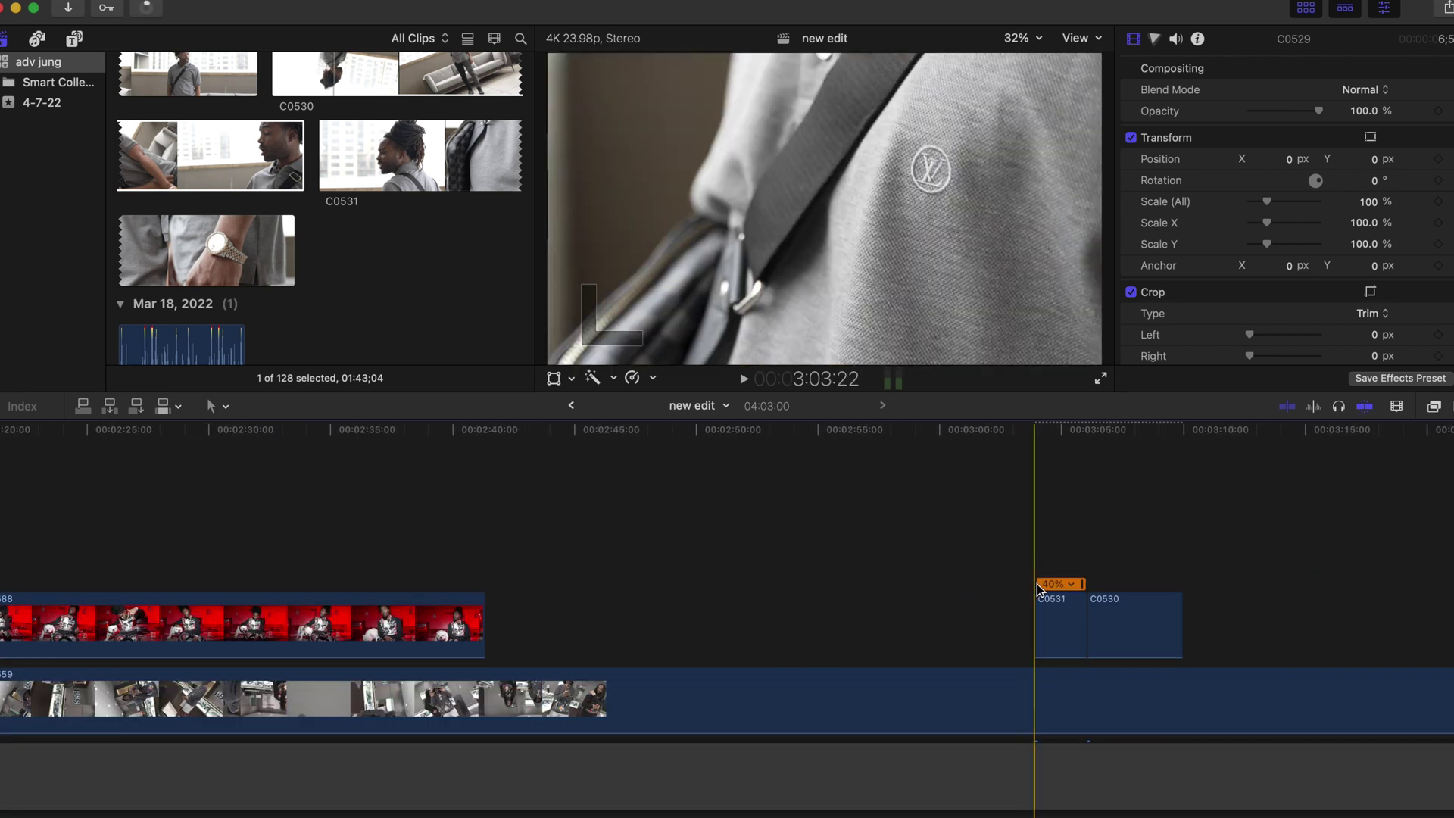
{"action": "left_click", "coordinate": [1061, 606]}
{"action": "left_click_drag", "start_coordinate": [1061, 606], "coordinate": [108, 531]}
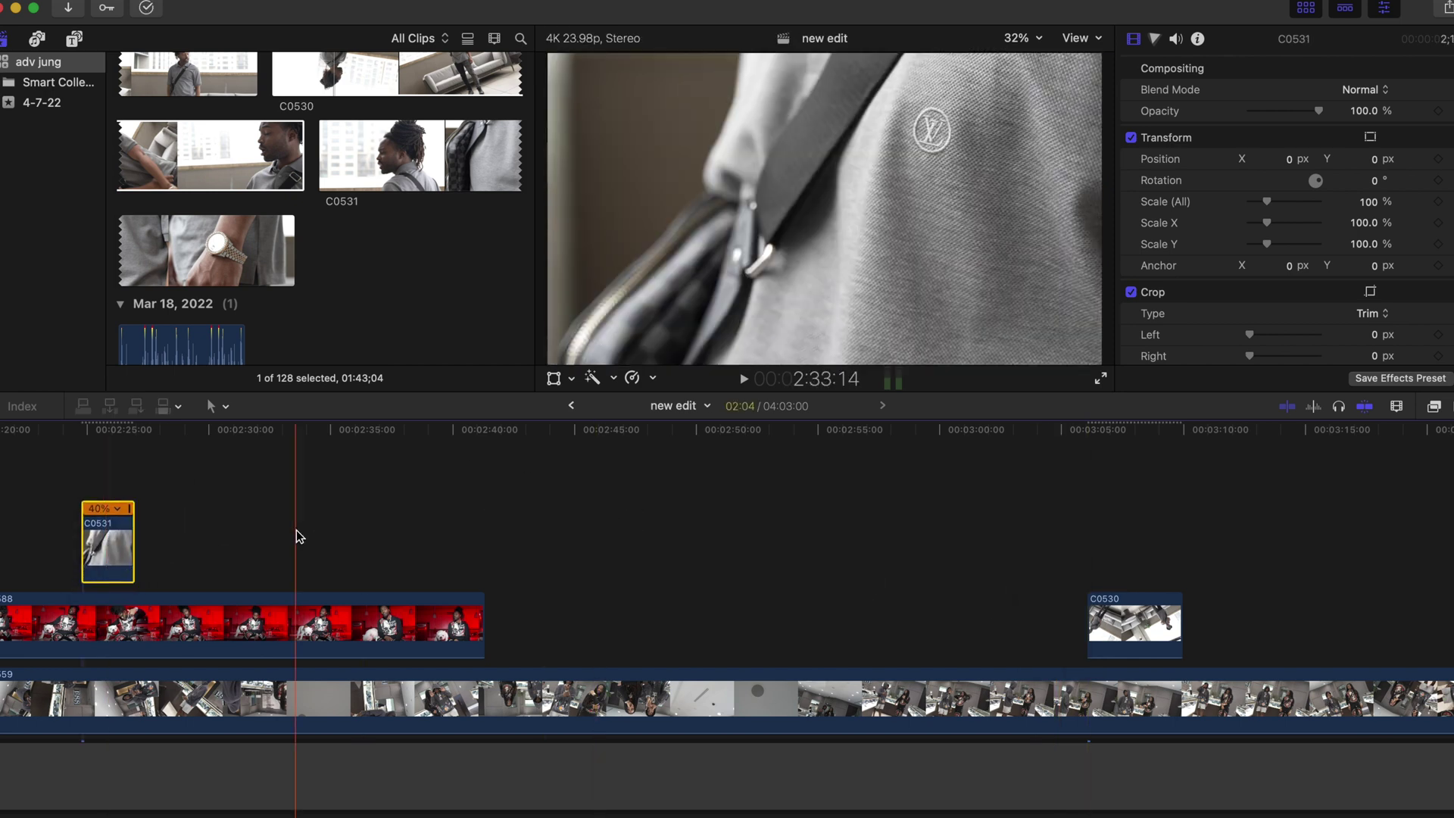
{"action": "scroll", "coordinate": [297, 529], "scroll_direction": "left", "scroll_amount": 10}
{"action": "scroll", "coordinate": [296, 530], "scroll_direction": "down", "scroll_amount": 1}
{"action": "left_click_drag", "start_coordinate": [657, 503], "coordinate": [131, 479]}
{"action": "scroll", "coordinate": [131, 478], "scroll_direction": "left", "scroll_amount": 5}
{"action": "scroll", "coordinate": [130, 477], "scroll_direction": "left", "scroll_amount": 8}
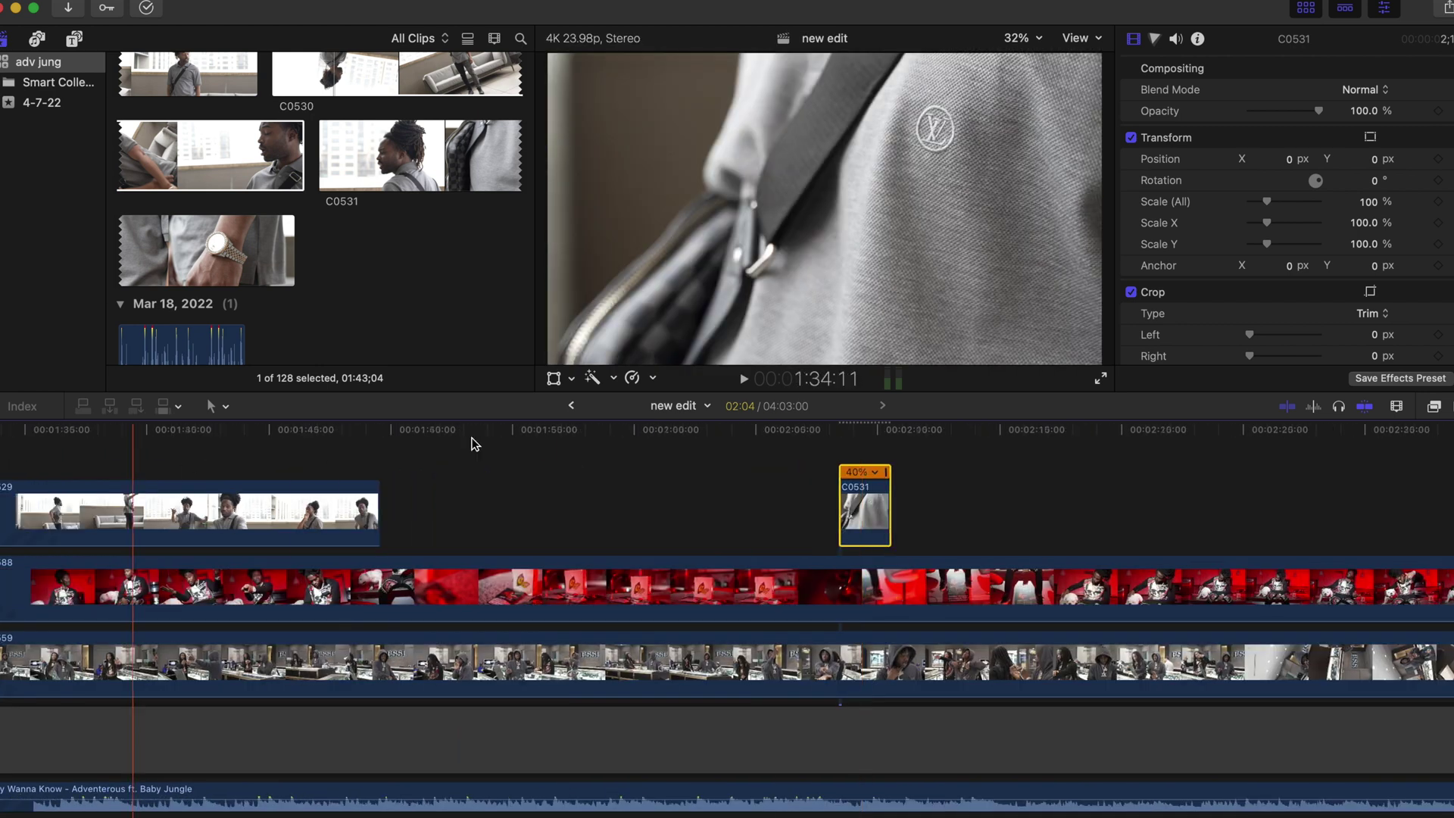
{"action": "left_click_drag", "start_coordinate": [284, 469], "coordinate": [113, 468]}
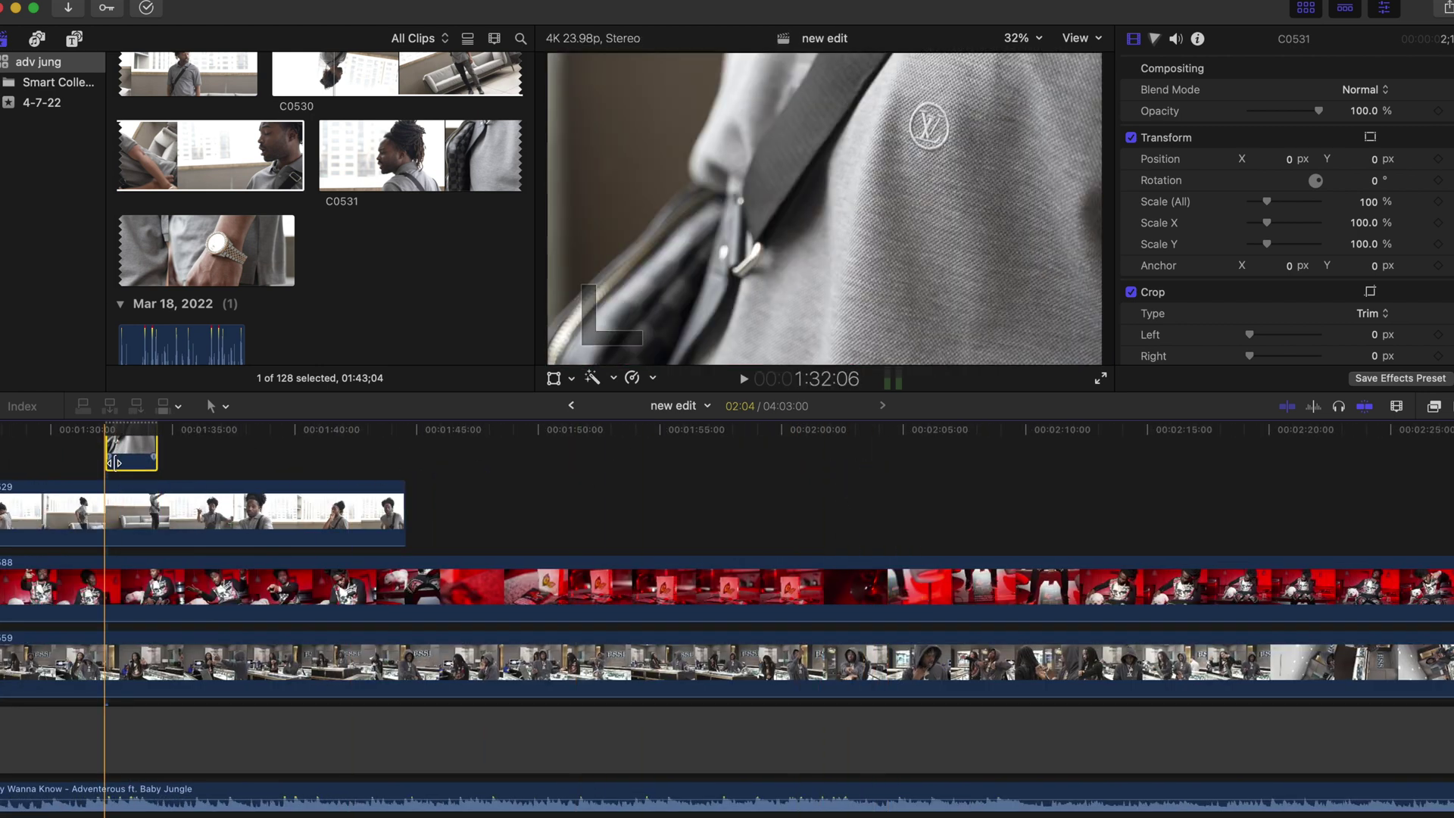
{"action": "scroll", "coordinate": [114, 464], "scroll_direction": "left", "scroll_amount": 10}
{"action": "scroll", "coordinate": [114, 464], "scroll_direction": "up", "scroll_amount": 1}
{"action": "left_click_drag", "start_coordinate": [1076, 523], "coordinate": [162, 524]}
{"action": "scroll", "coordinate": [153, 524], "scroll_direction": "left", "scroll_amount": 10}
{"action": "scroll", "coordinate": [152, 523], "scroll_direction": "left", "scroll_amount": 8}
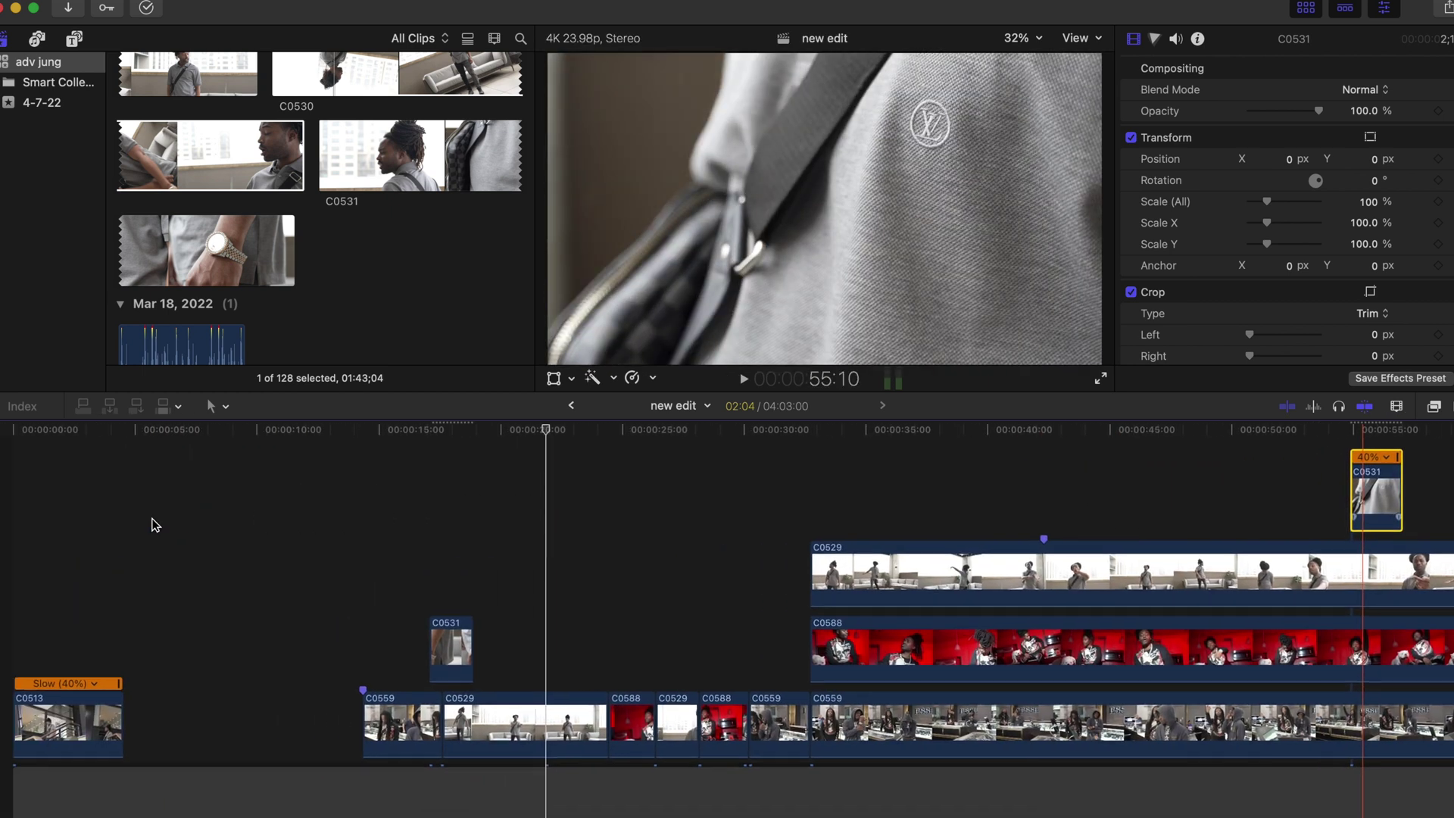
{"action": "left_click_drag", "start_coordinate": [810, 526], "coordinate": [590, 658]}
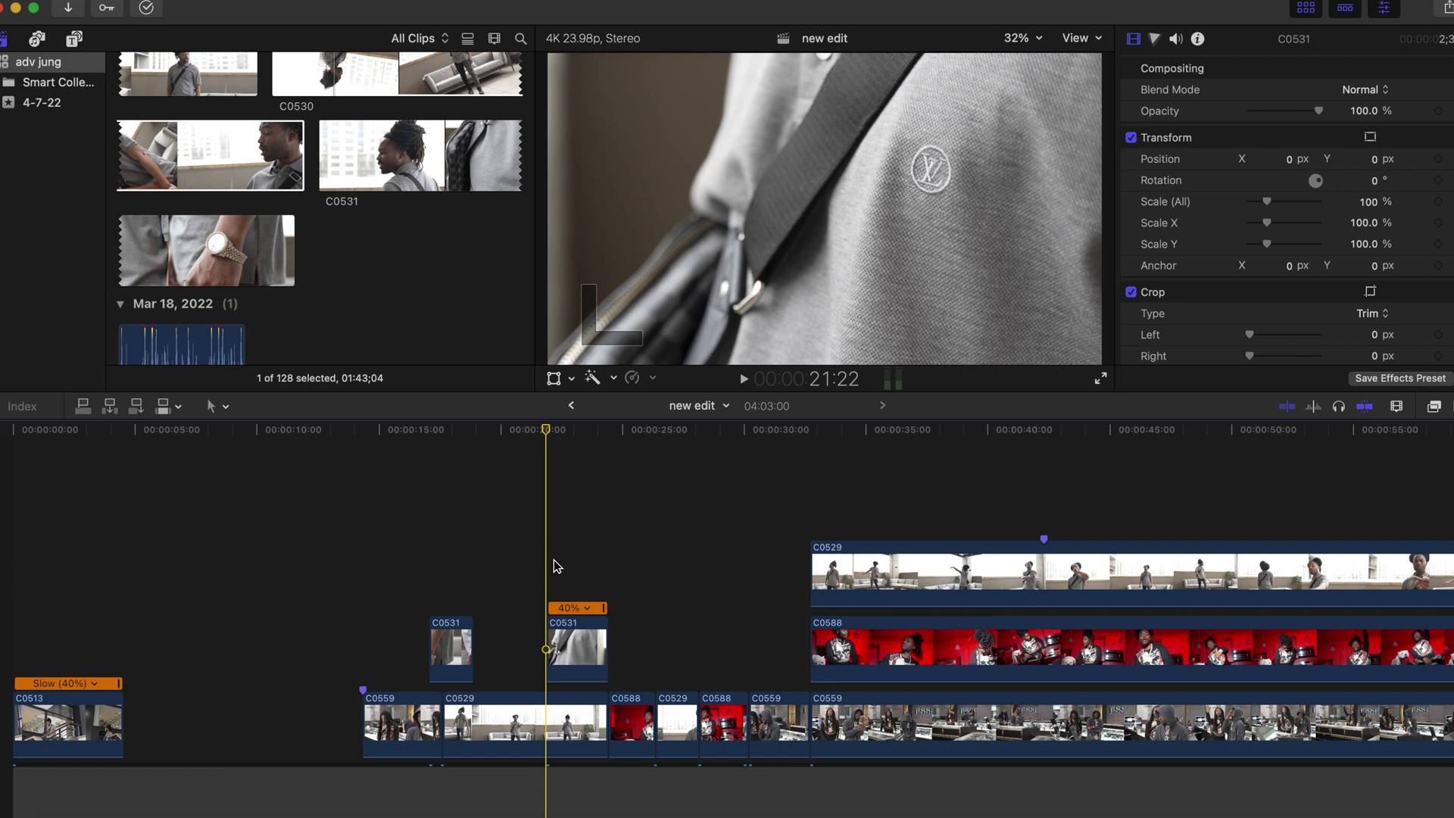
Review the slowed C0531 bag segment and split its speed at 23:11 with Blade Speed.
{"action": "key", "text": "space"}
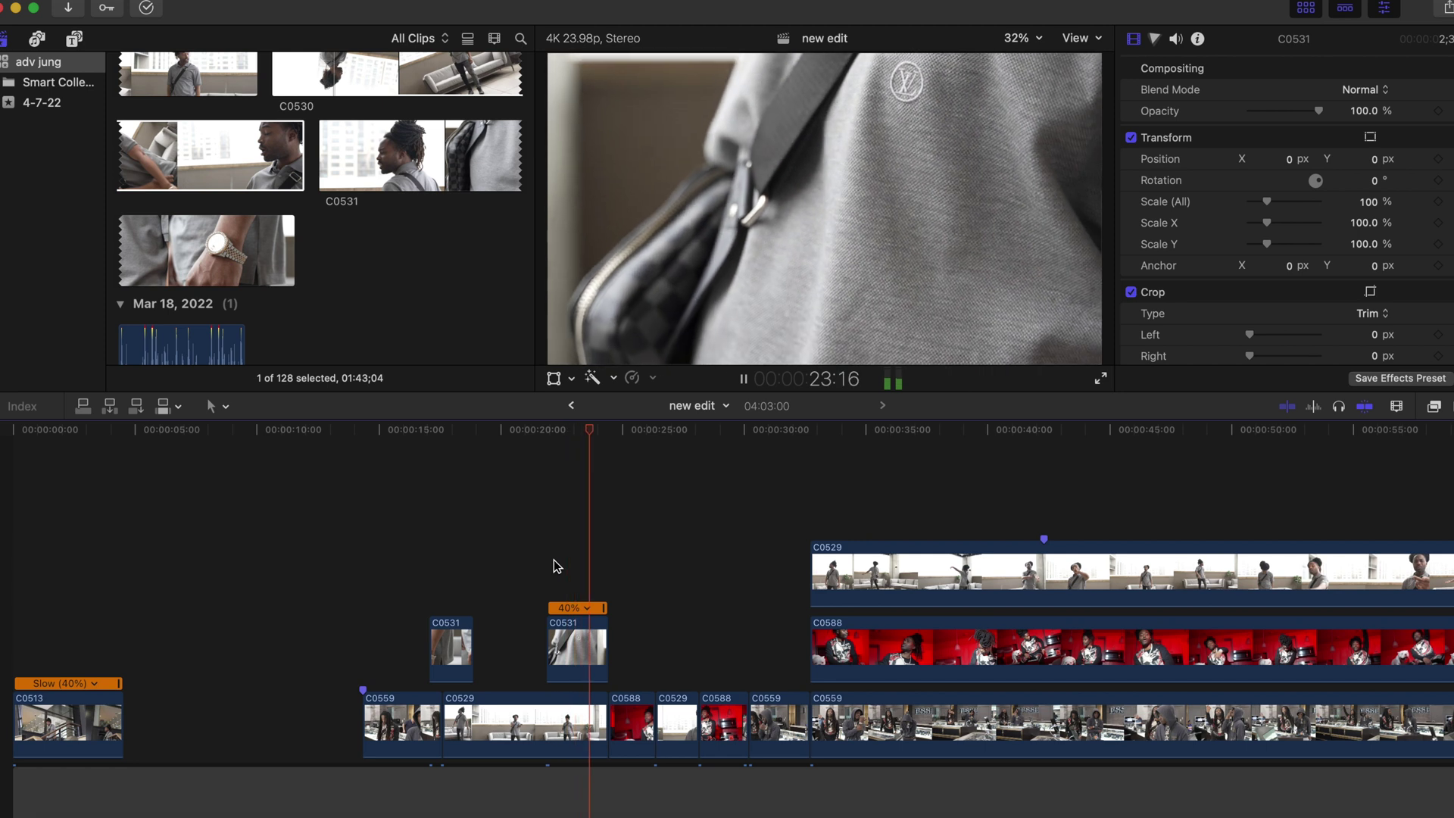
{"action": "key", "text": "Left"}
{"action": "key", "text": "Left"}
{"action": "key", "text": "Left"}
{"action": "key", "text": "Left"}
{"action": "key", "text": "Left"}
{"action": "key", "text": "Left"}
{"action": "key", "text": "Left"}
{"action": "key", "text": "Left"}
{"action": "key", "text": "Left"}
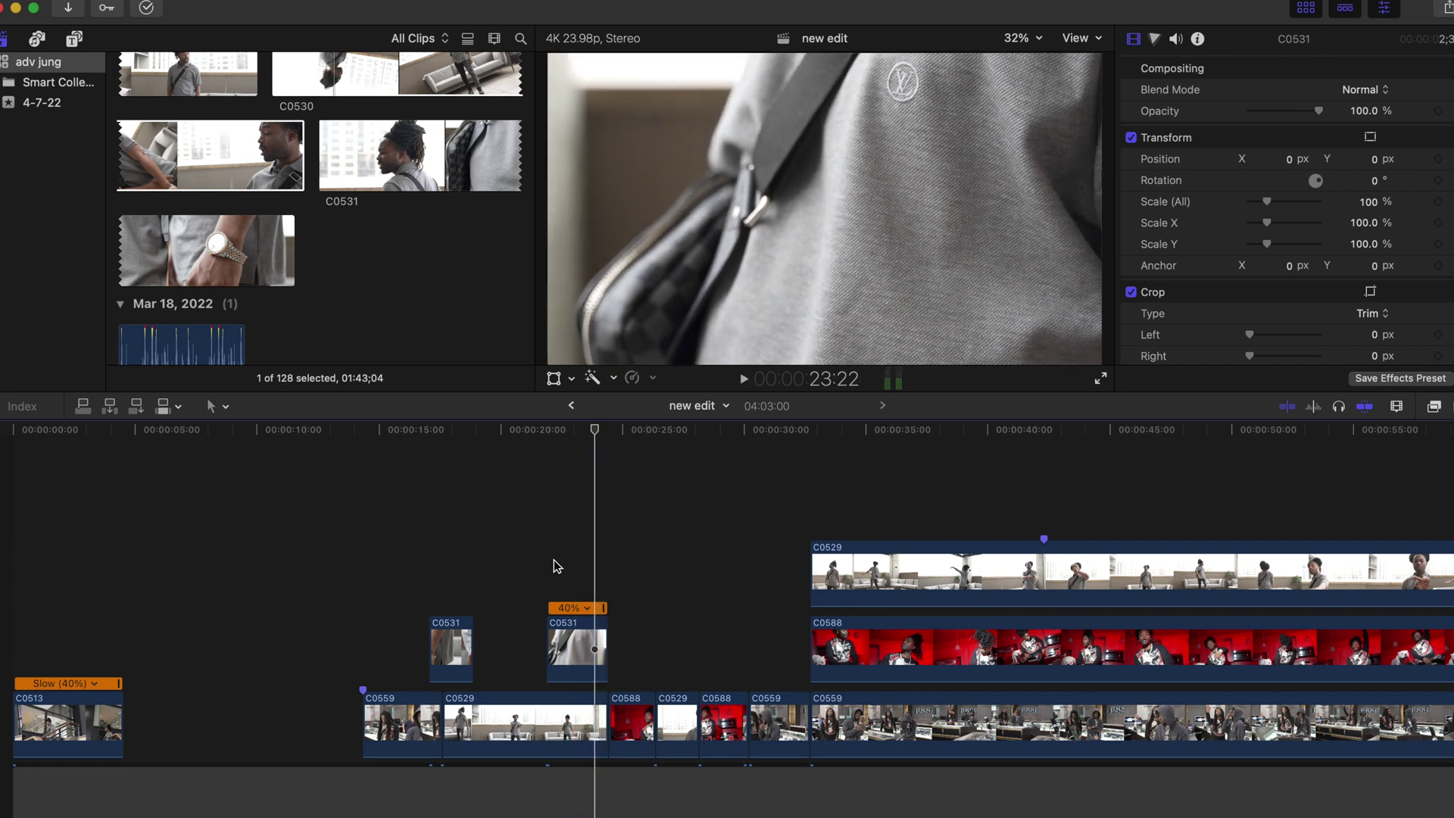
{"action": "key", "text": "Left"}
{"action": "key", "text": "Left"}
{"action": "key", "text": "Left"}
{"action": "key", "text": "Left"}
{"action": "key", "text": "Left"}
{"action": "key", "text": "Left"}
{"action": "key", "text": "Left"}
{"action": "key", "text": "Left"}
{"action": "key", "text": "Left"}
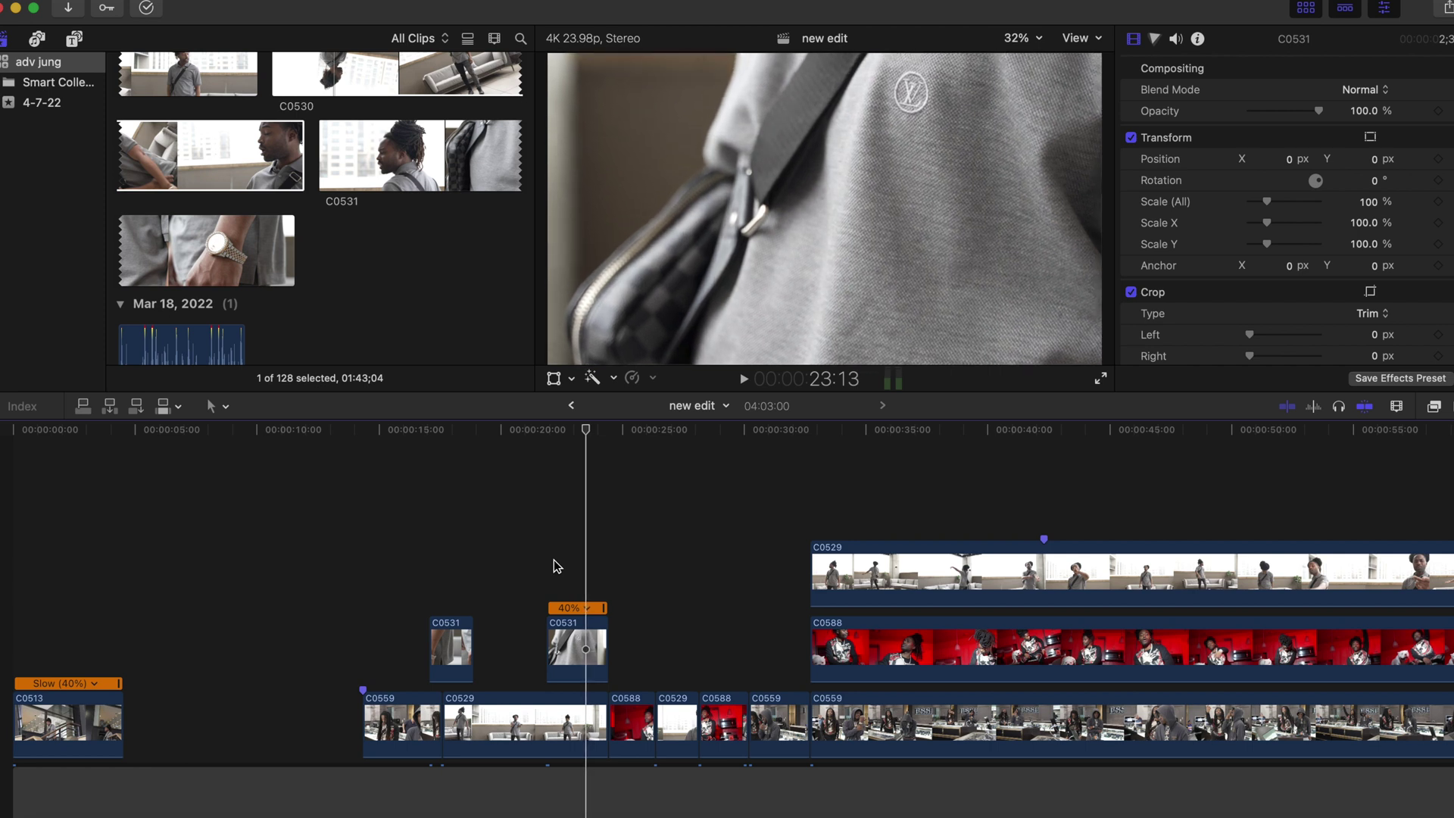
{"action": "key", "text": "Left"}
{"action": "key", "text": "Left"}
{"action": "left_click", "coordinate": [584, 641]}
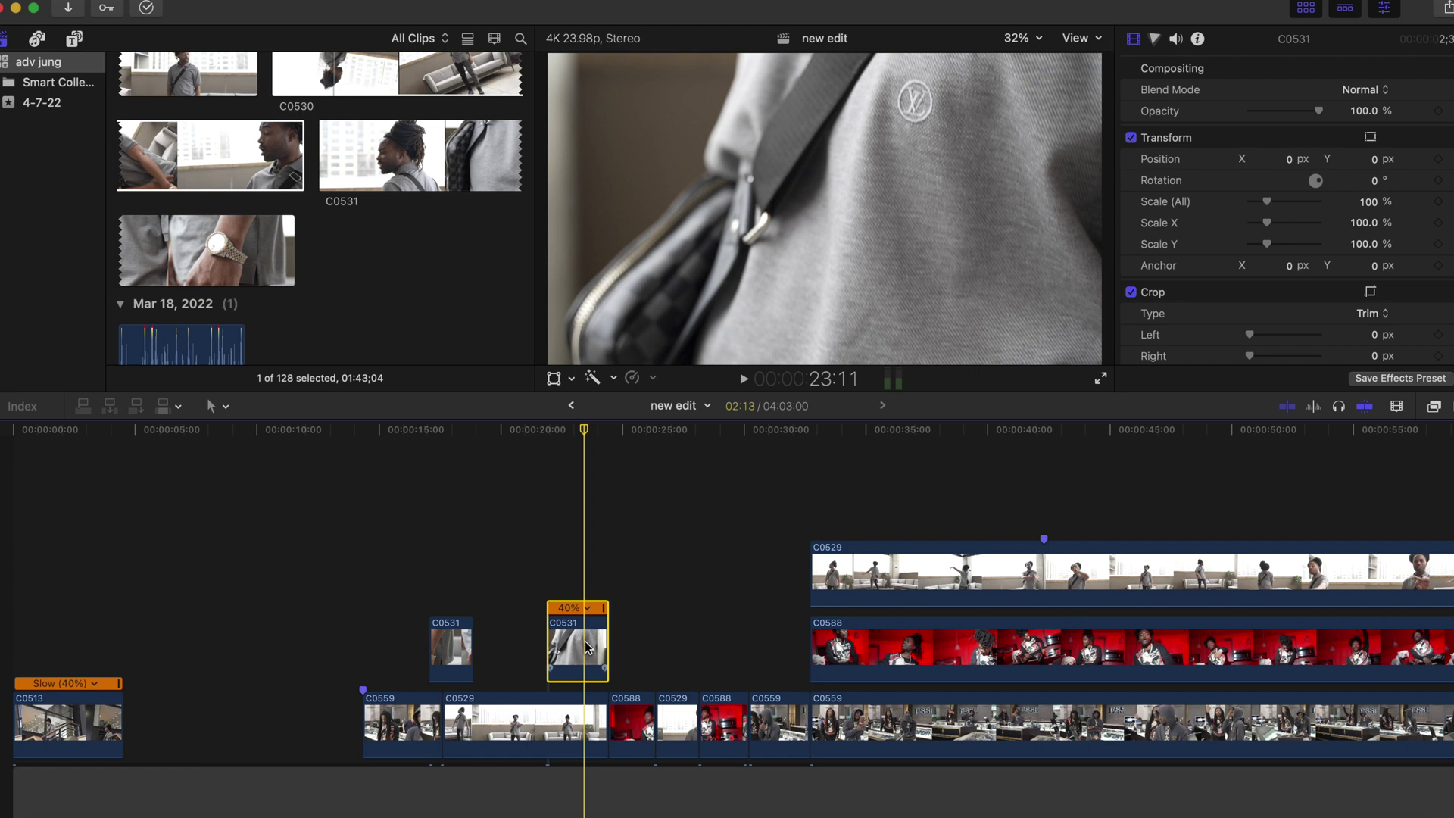
{"action": "key", "text": "shift+b"}
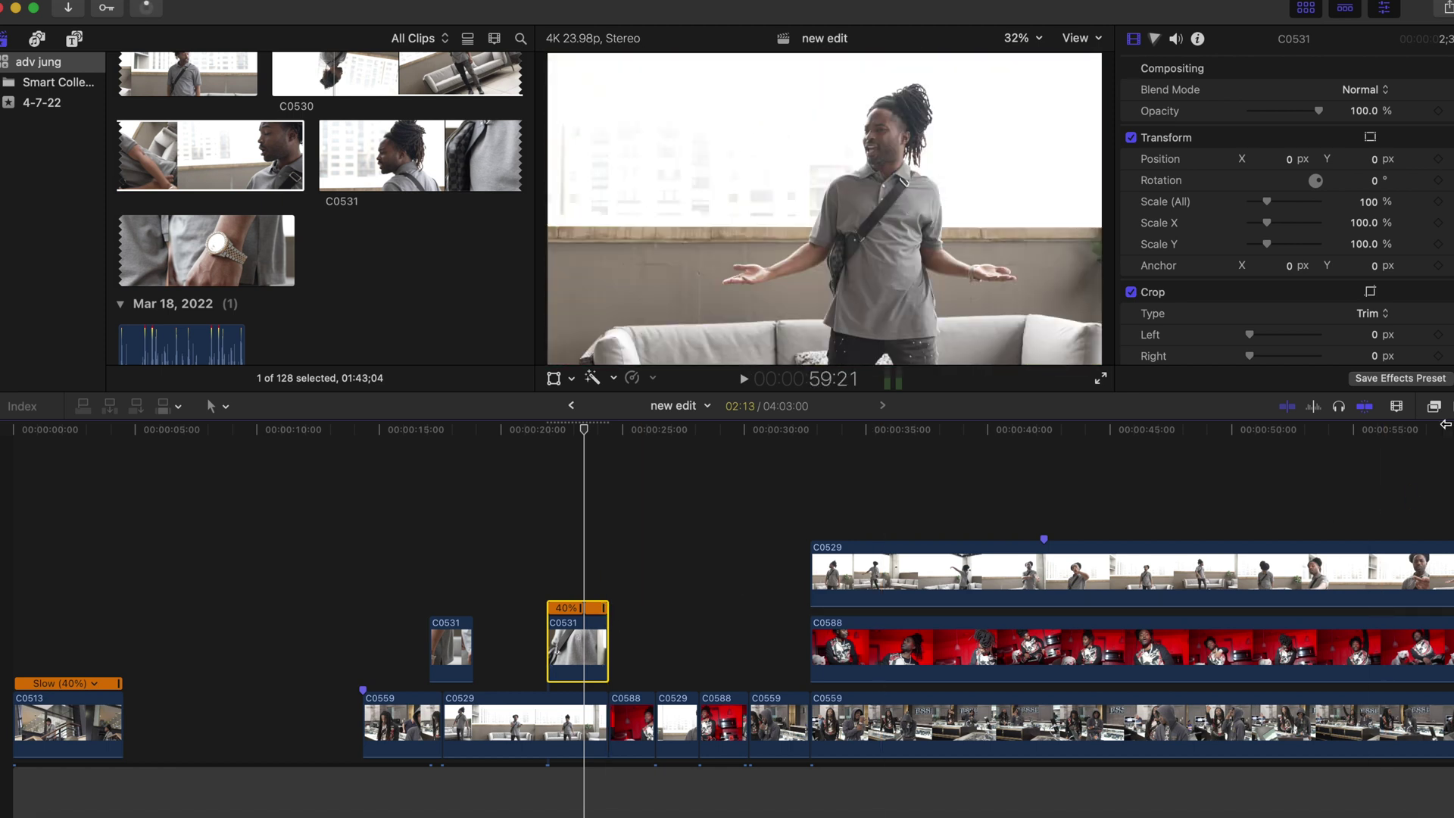
Speed up the second speed section of the C0531 bag segment until the whole segment lasts about 1:14.
{"action": "left_click", "coordinate": [1396, 407]}
{"action": "left_click_drag", "start_coordinate": [1379, 446], "coordinate": [1402, 446]}
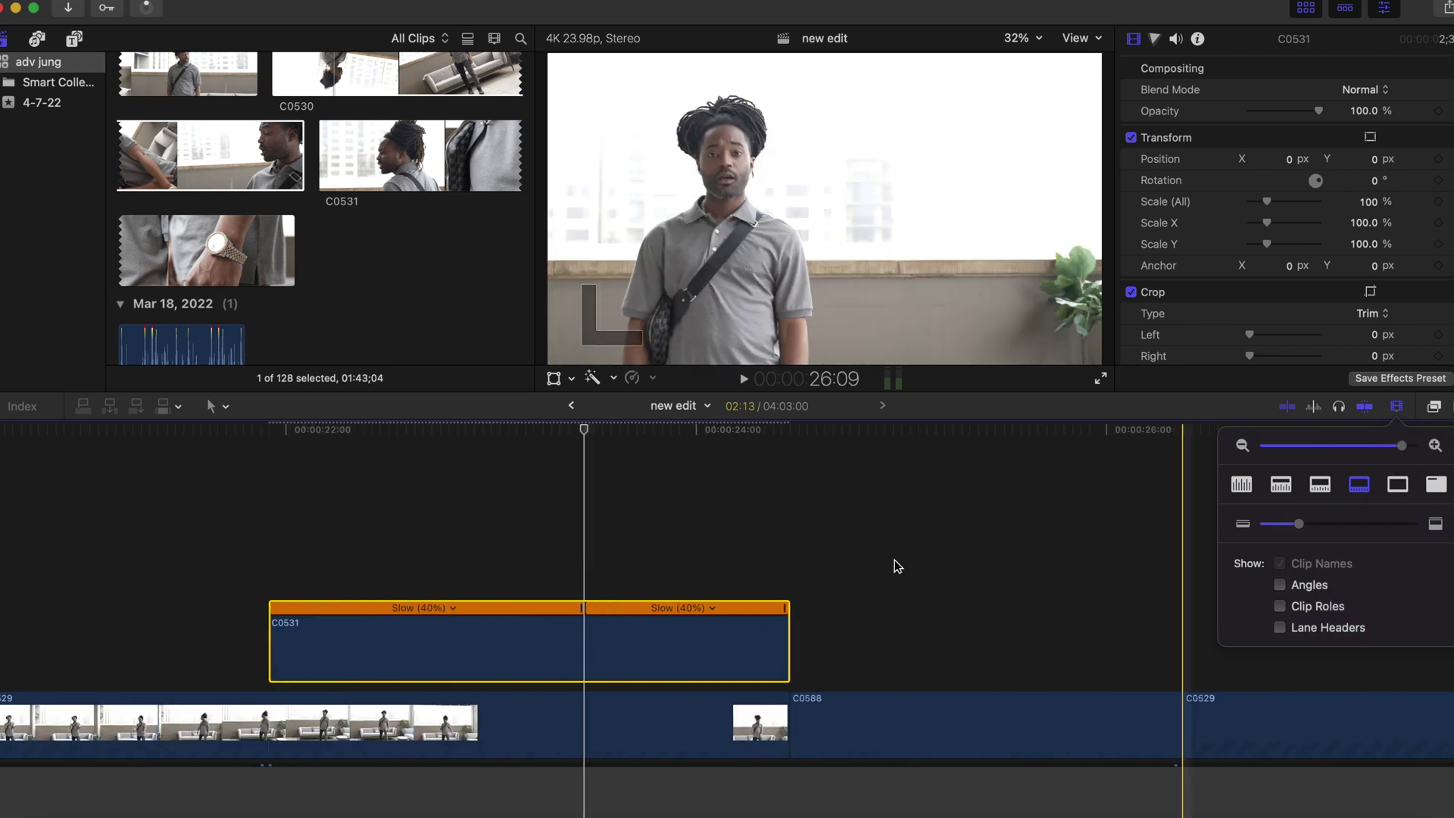
{"action": "left_click_drag", "start_coordinate": [786, 614], "coordinate": [592, 613]}
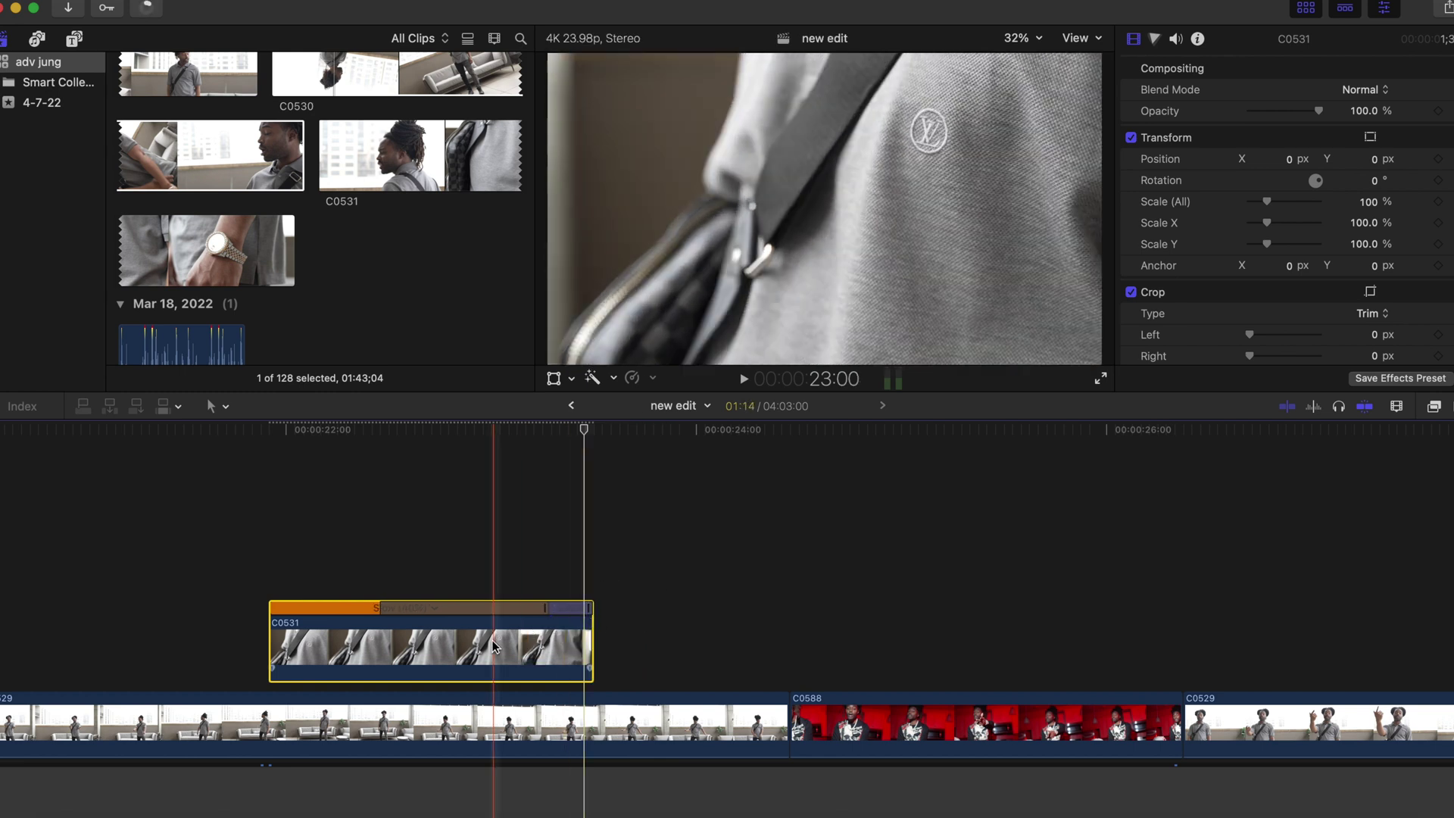
Move the C0531 bag segment to end where C0588 begins, and extend its start back to about 22:01.
{"action": "left_click_drag", "start_coordinate": [493, 644], "coordinate": [700, 631]}
{"action": "left_click_drag", "start_coordinate": [465, 640], "coordinate": [296, 640]}
{"action": "left_click", "coordinate": [220, 429]}
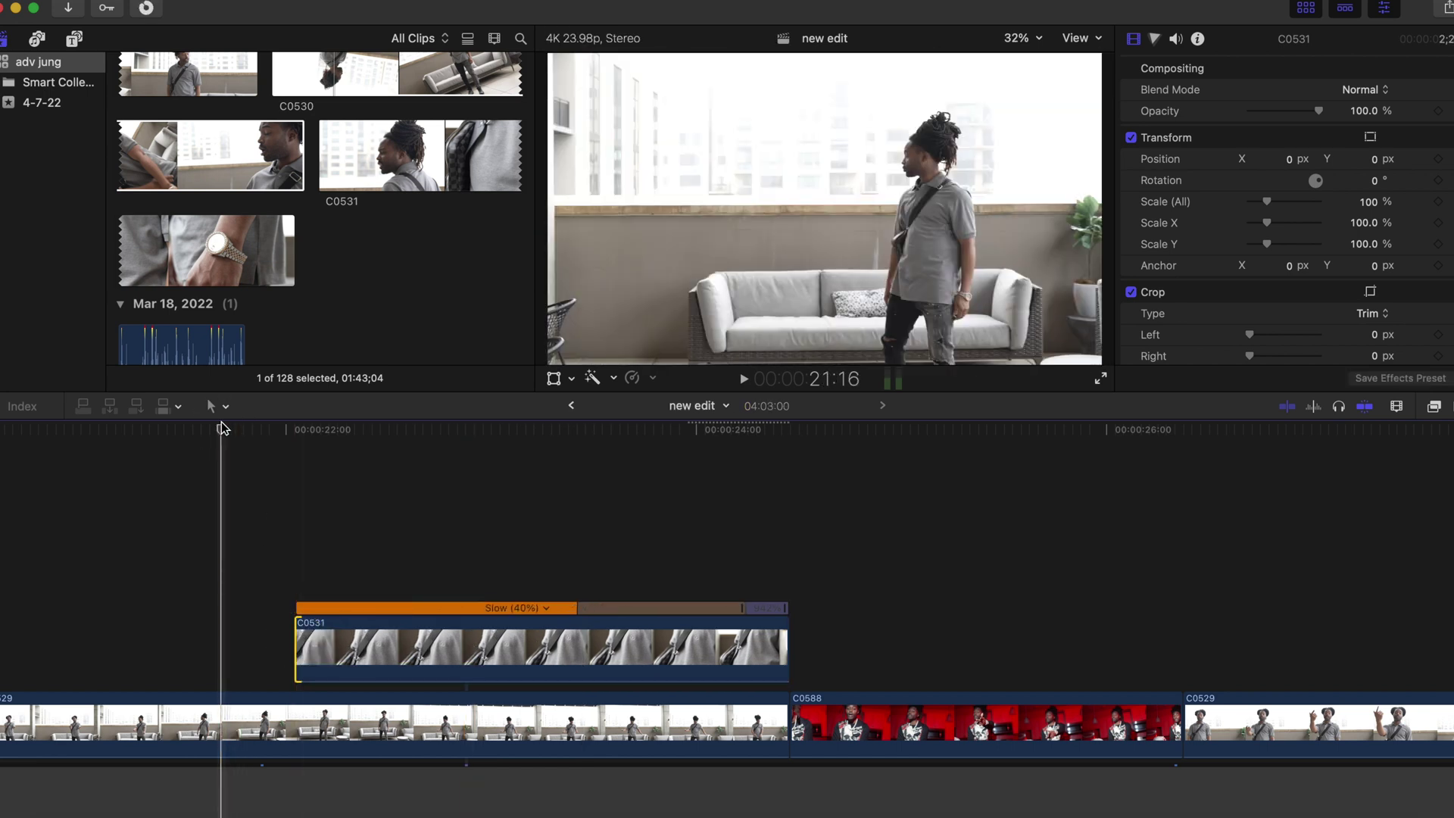
Extend the fast end of the C0531 bag segment to a 3:07 total length, keeping its end where C0588 begins.
{"action": "key", "text": "space"}
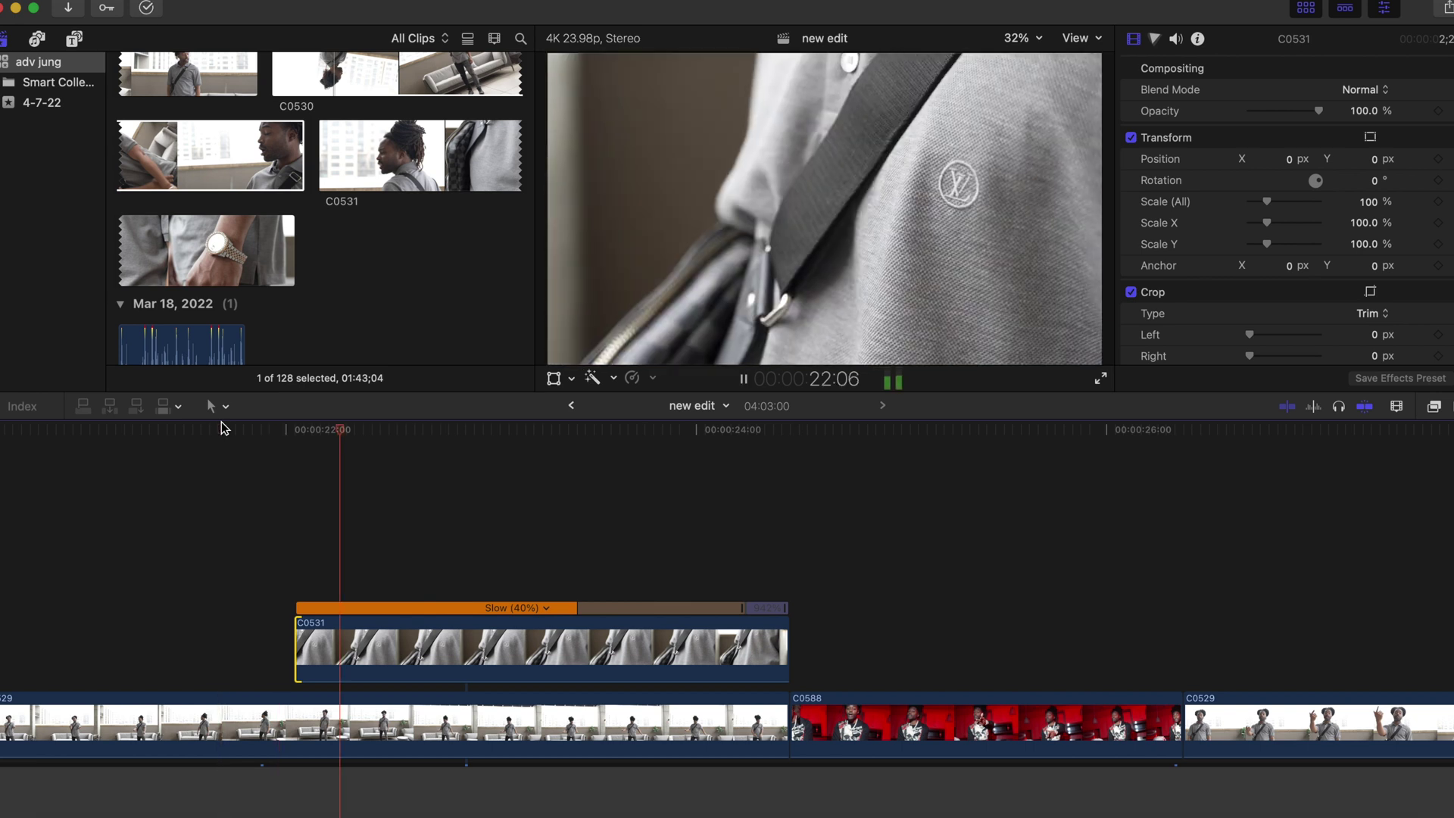
{"action": "key", "text": "space"}
{"action": "left_click", "coordinate": [787, 640]}
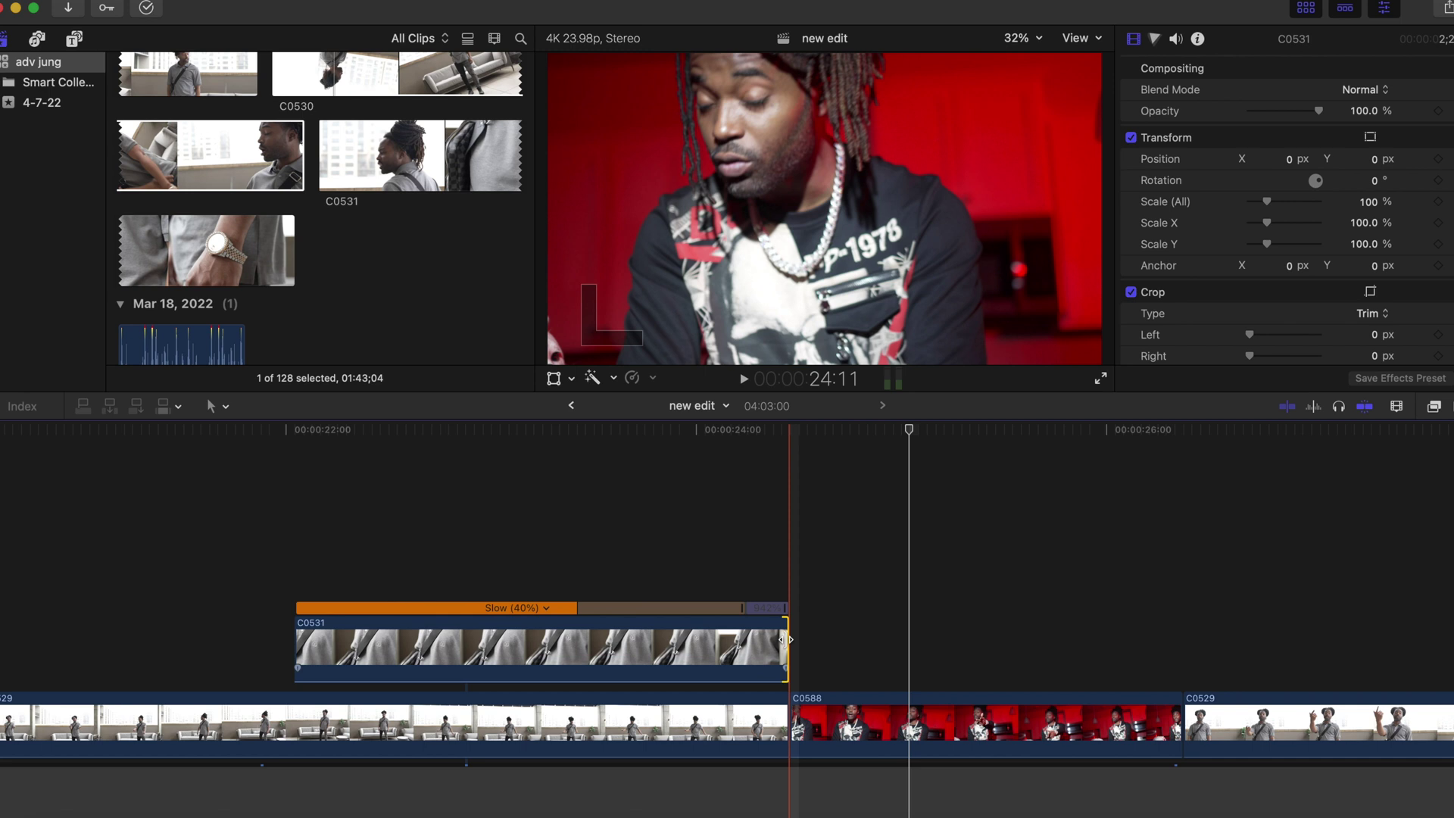
{"action": "left_click_drag", "start_coordinate": [787, 640], "coordinate": [694, 657]}
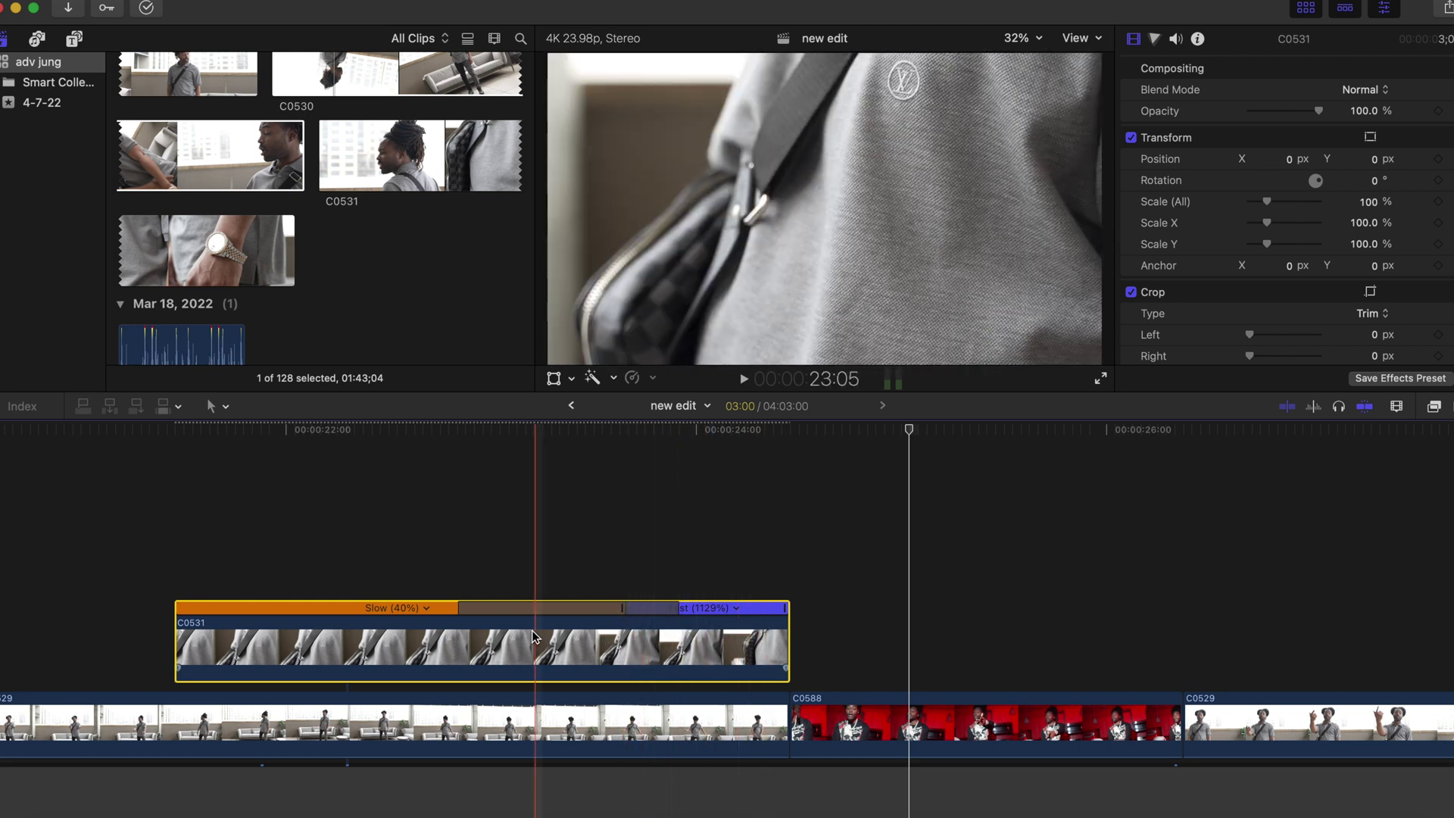
{"action": "left_click_drag", "start_coordinate": [776, 630], "coordinate": [731, 654]}
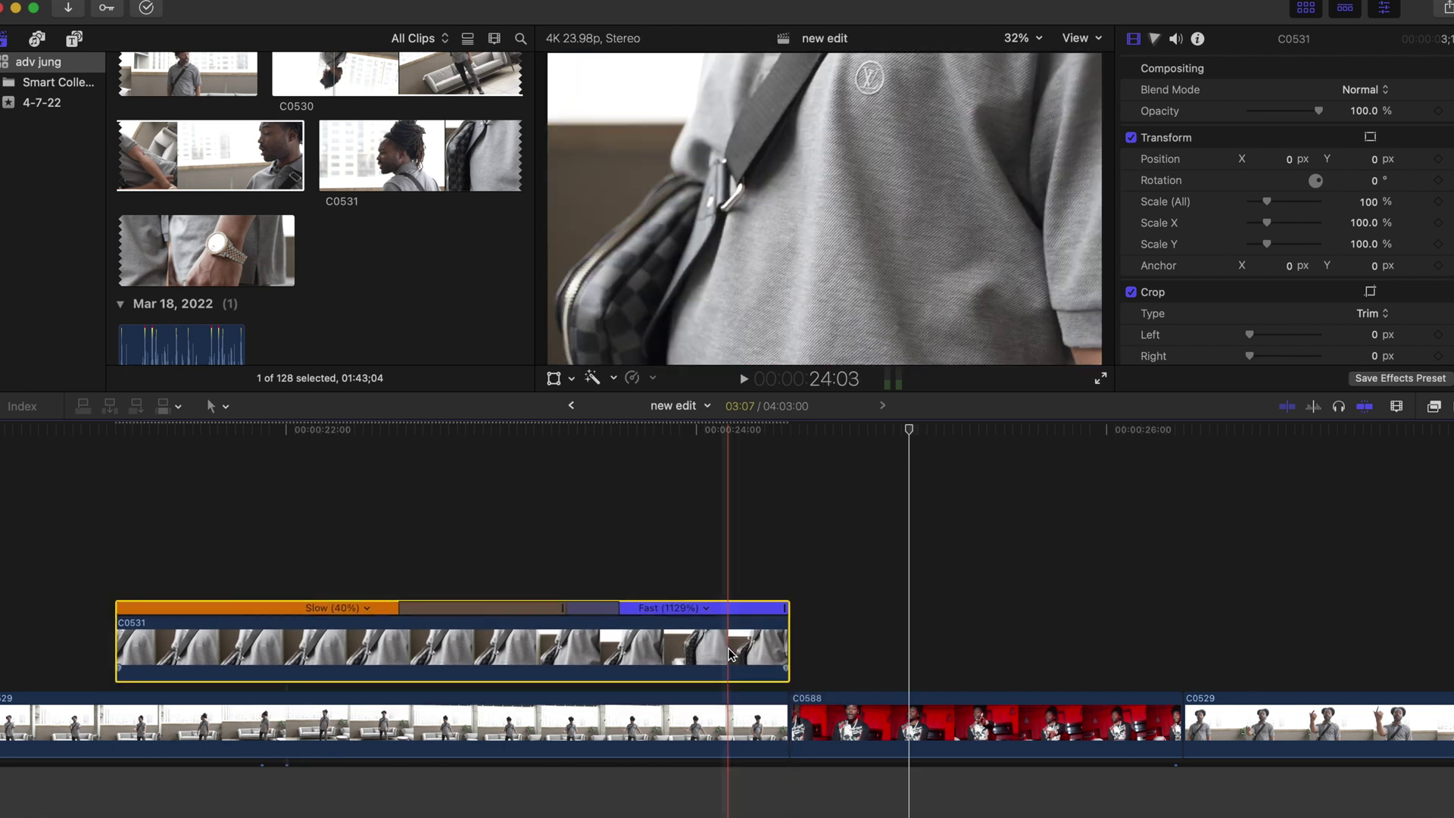
Play back the intro from just before the C0531 bag segment into the following performance shots, and examine the wider edit with its music track.
{"action": "left_click", "coordinate": [66, 468]}
{"action": "key", "text": "space"}
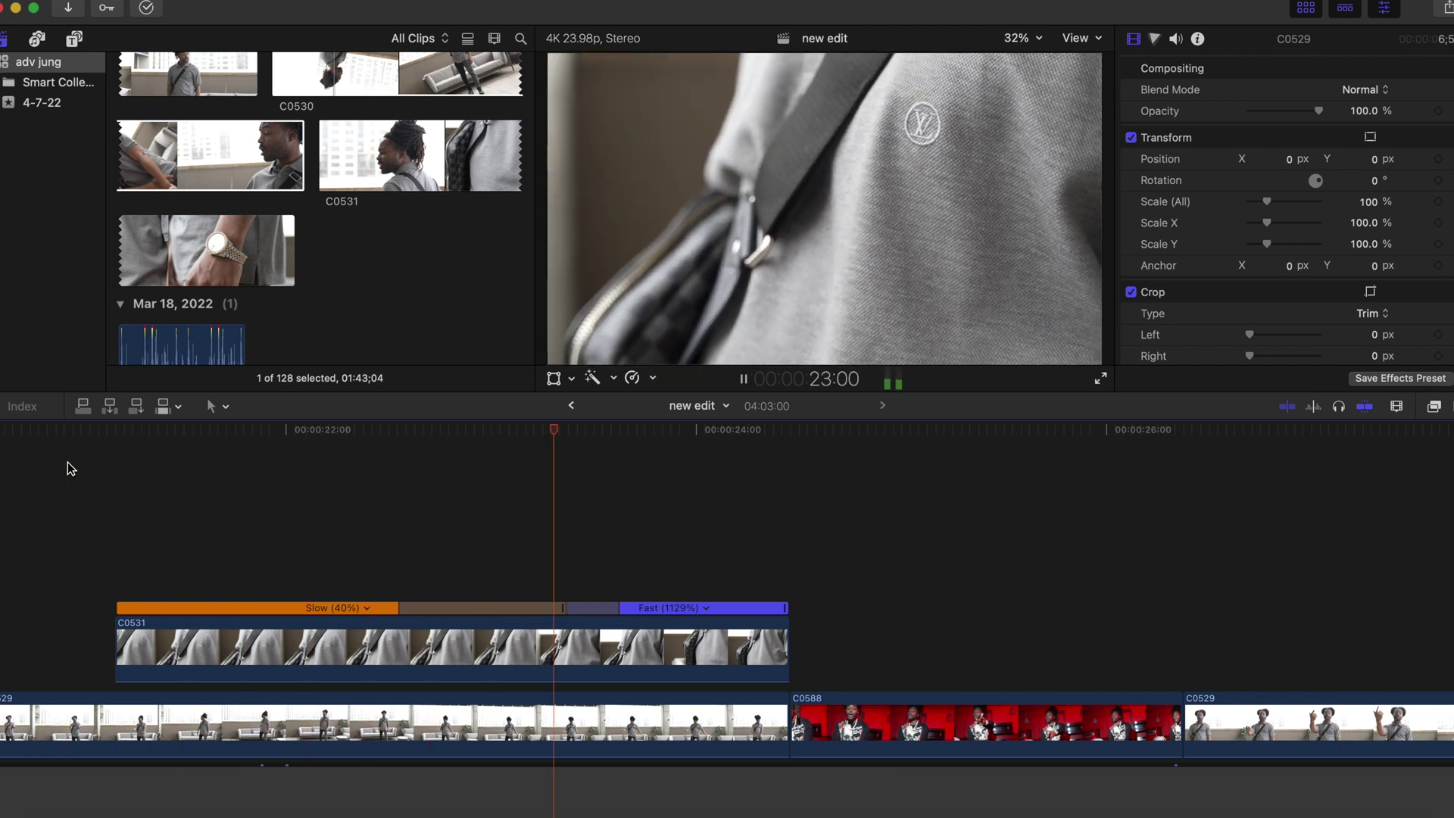
{"action": "key", "text": "space"}
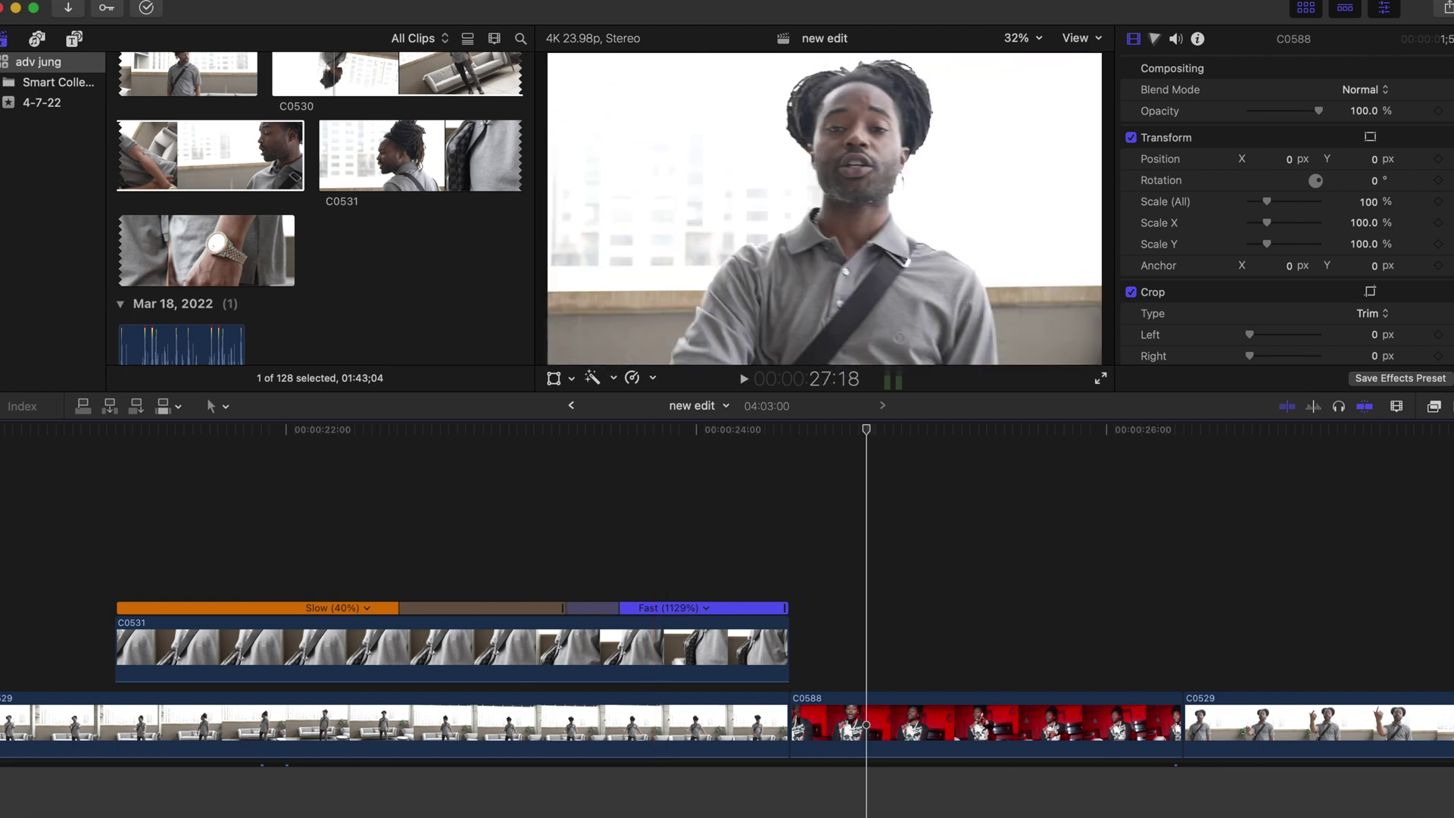
{"action": "left_click", "coordinate": [1397, 406]}
{"action": "left_click_drag", "start_coordinate": [1402, 446], "coordinate": [1376, 445]}
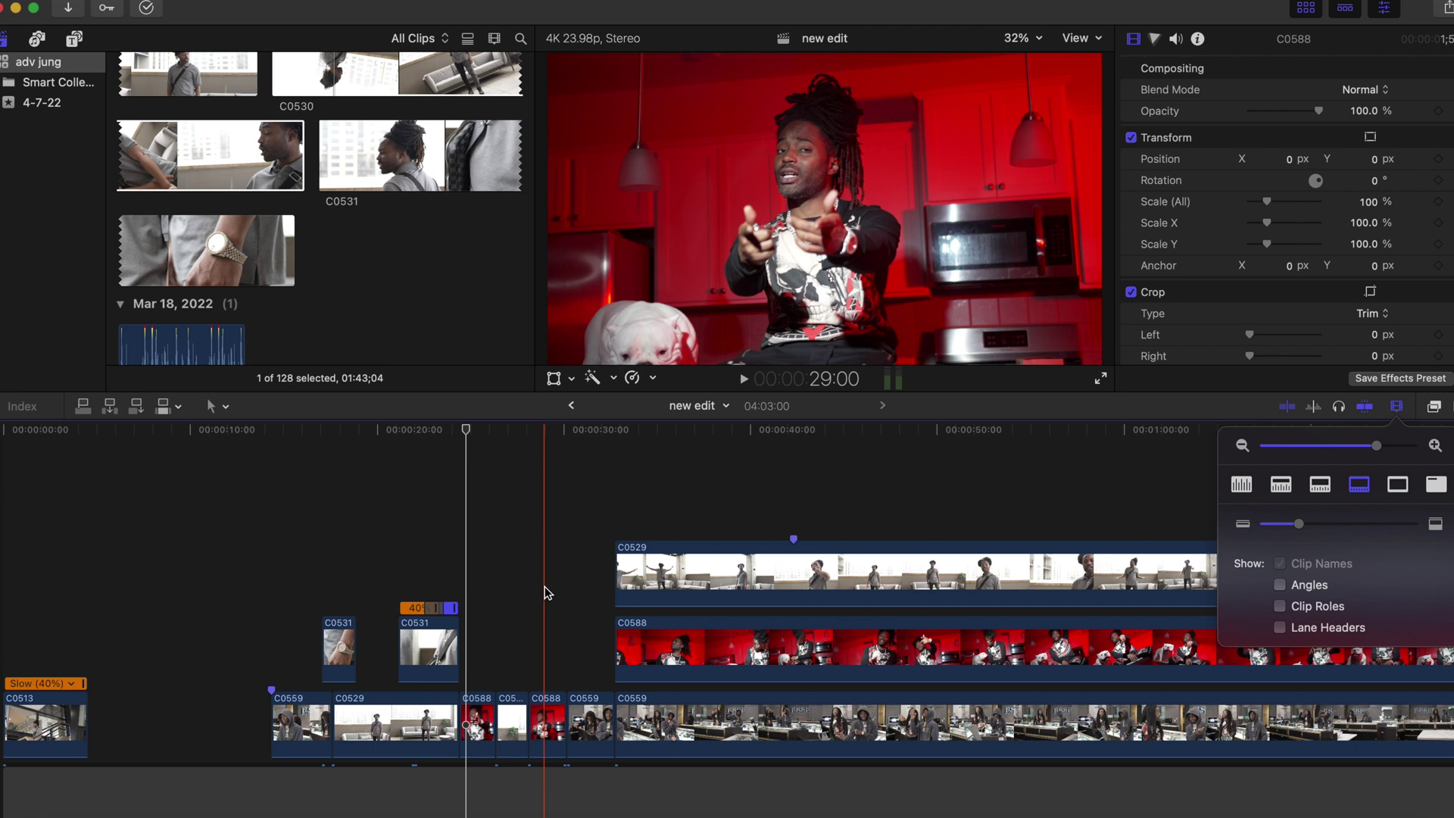
{"action": "scroll", "coordinate": [543, 586], "scroll_direction": "down", "scroll_amount": 2}
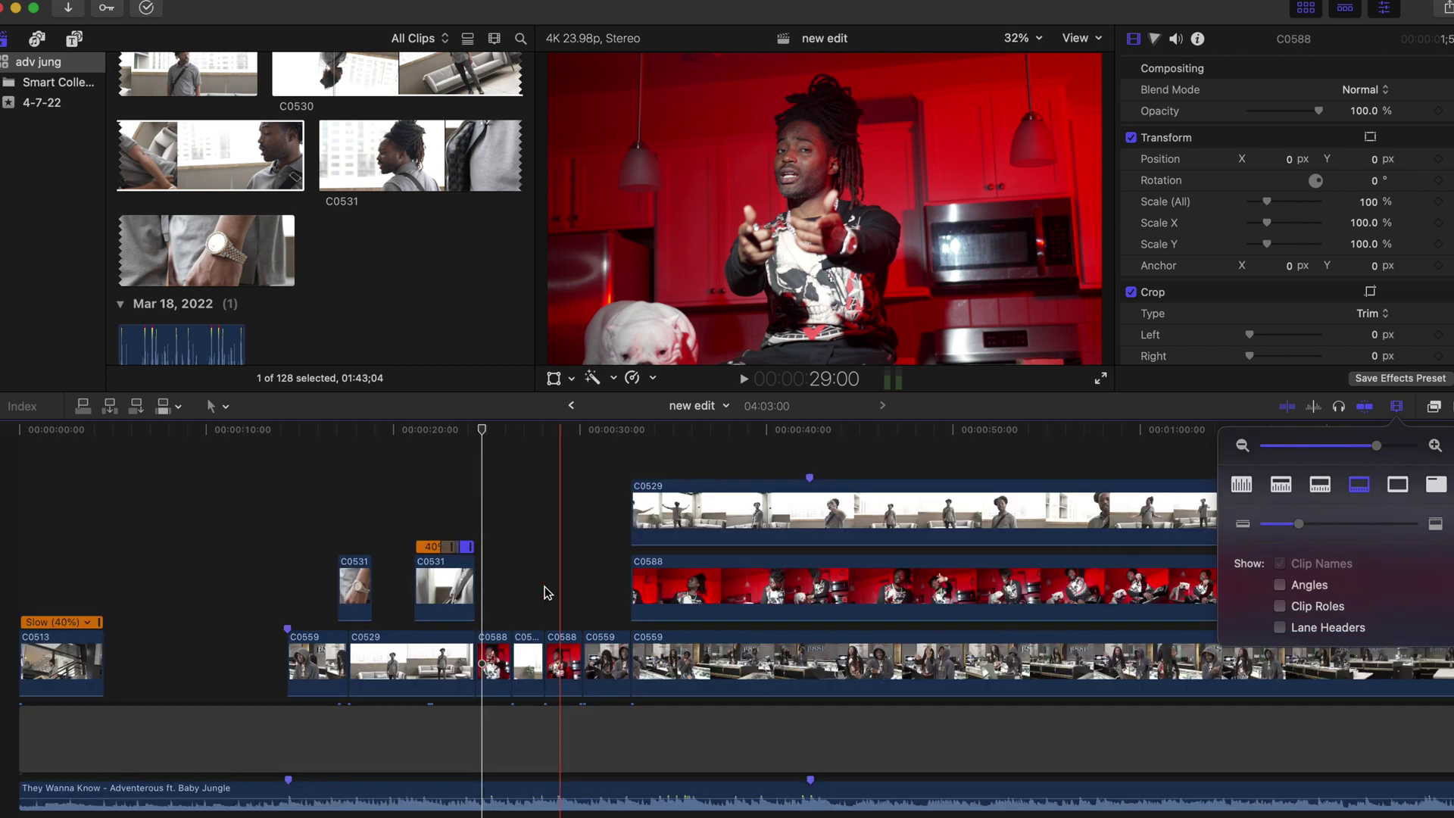